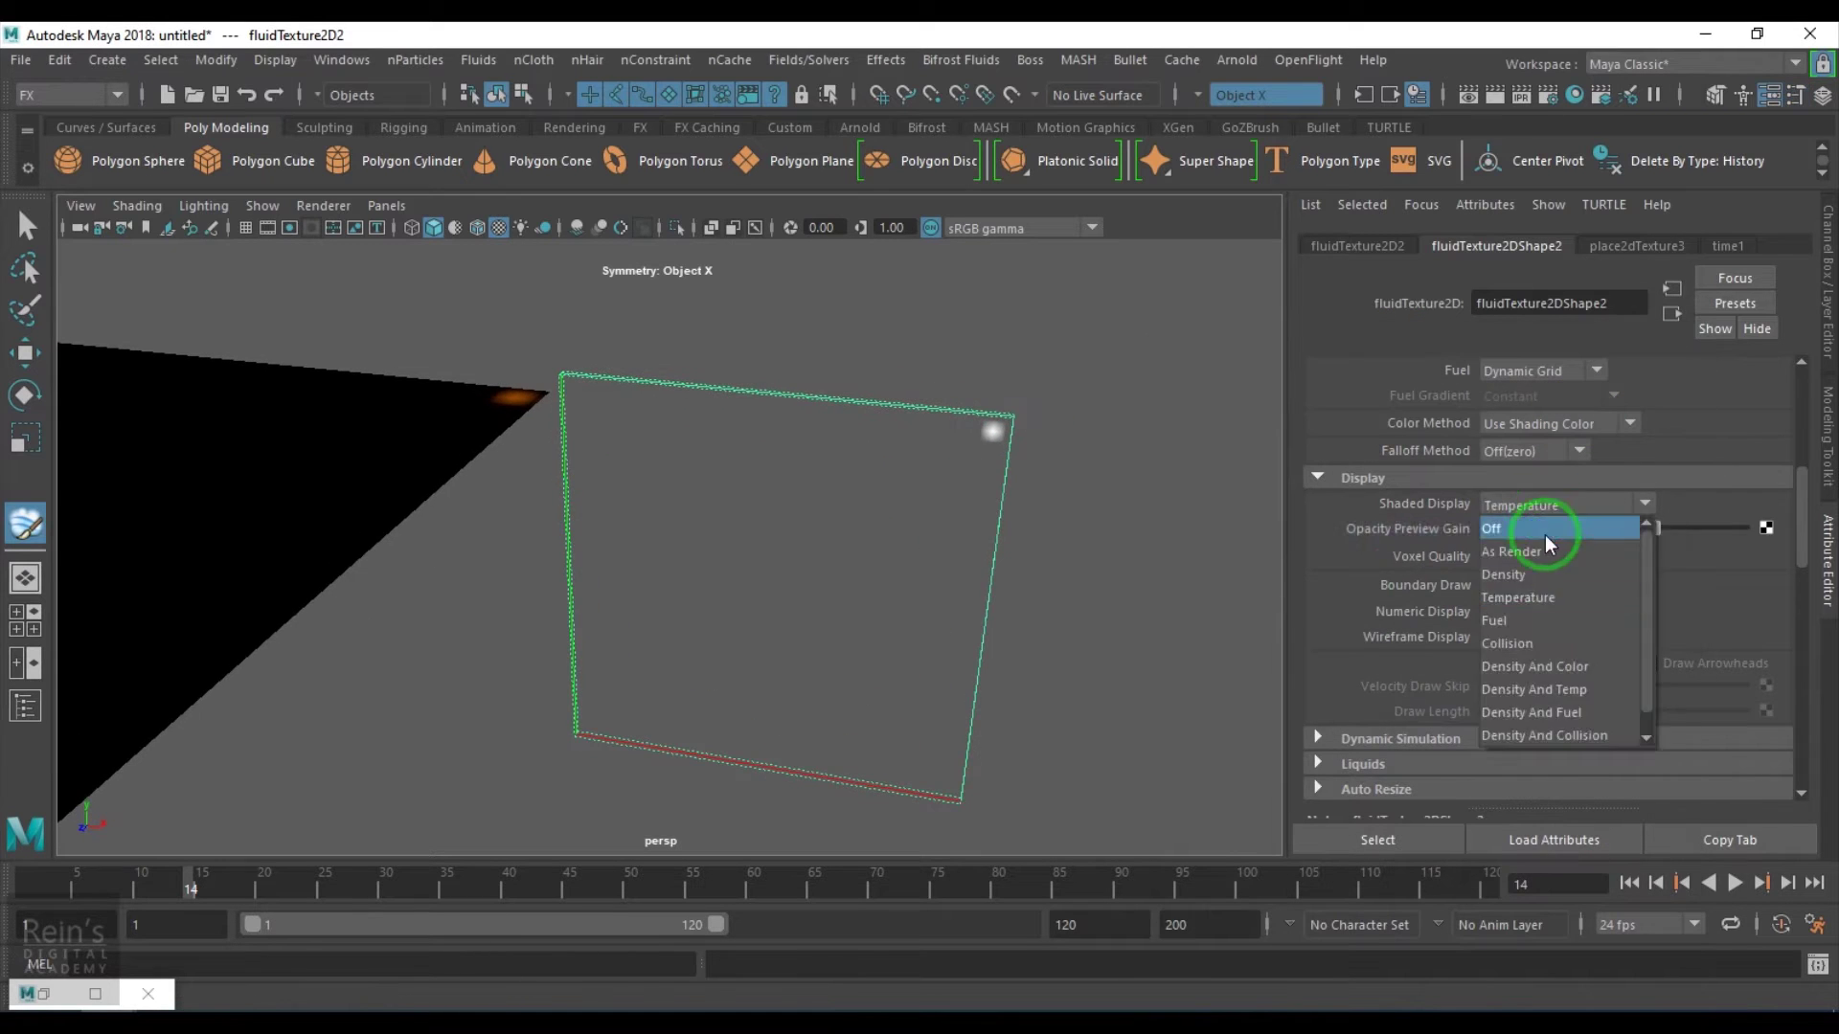
- Display the fluid by Temperature and extend the playback end frame to 250
left_click(1544, 534)
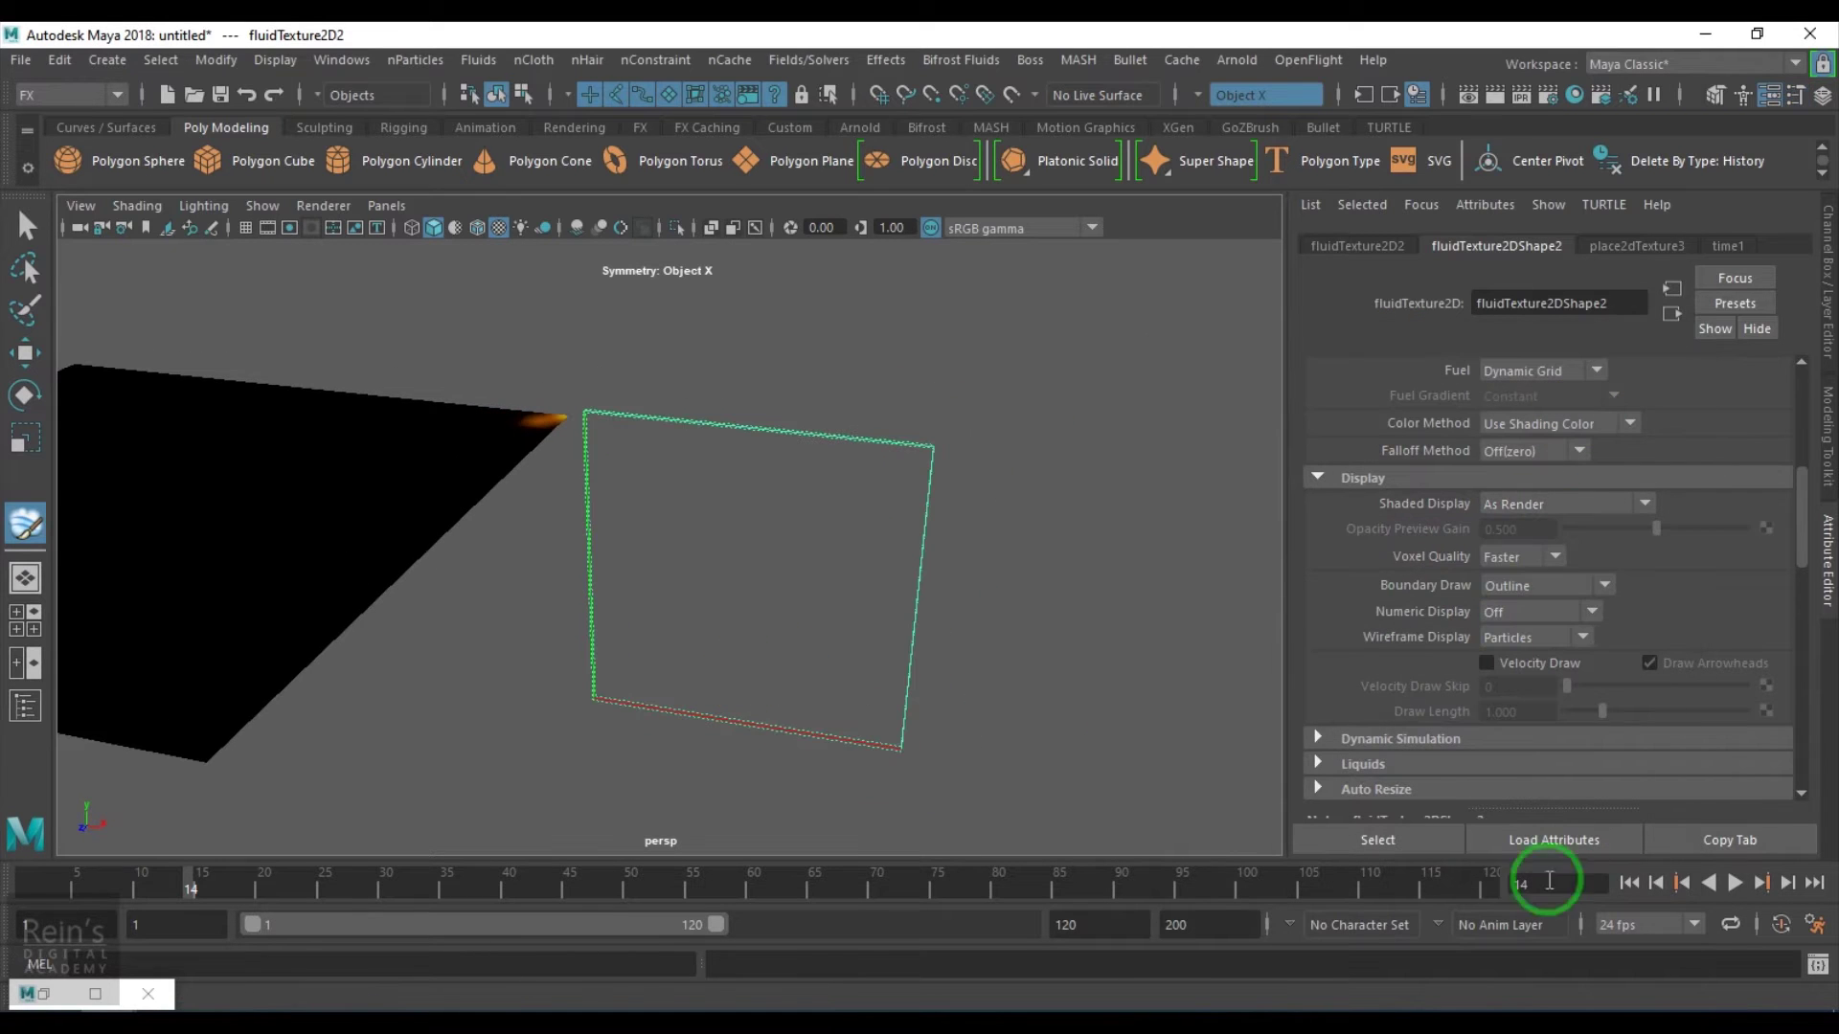
left_click(1735, 883)
double_click(1098, 924)
type("250")
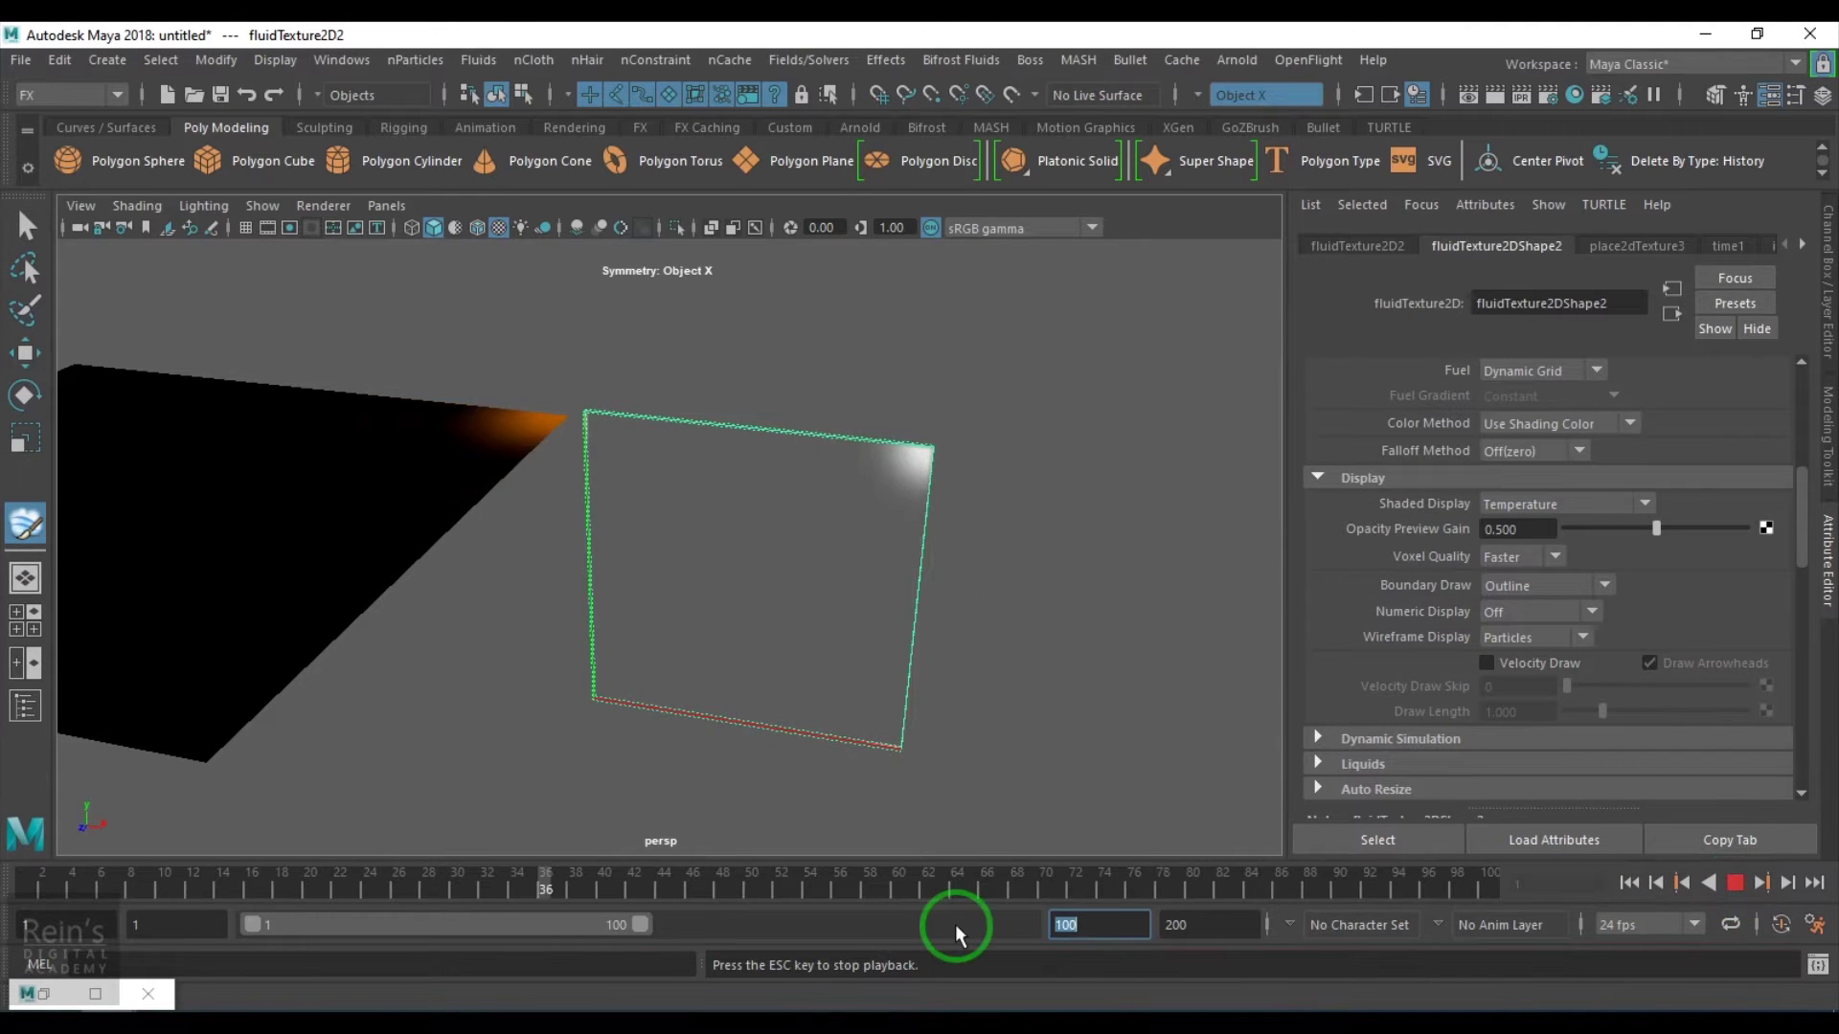
key("Return")
left_click(1735, 883)
- Switch the shaded display to As Render, then to Fuel, replaying the simulation
left_click(1556, 505)
left_click(1556, 531)
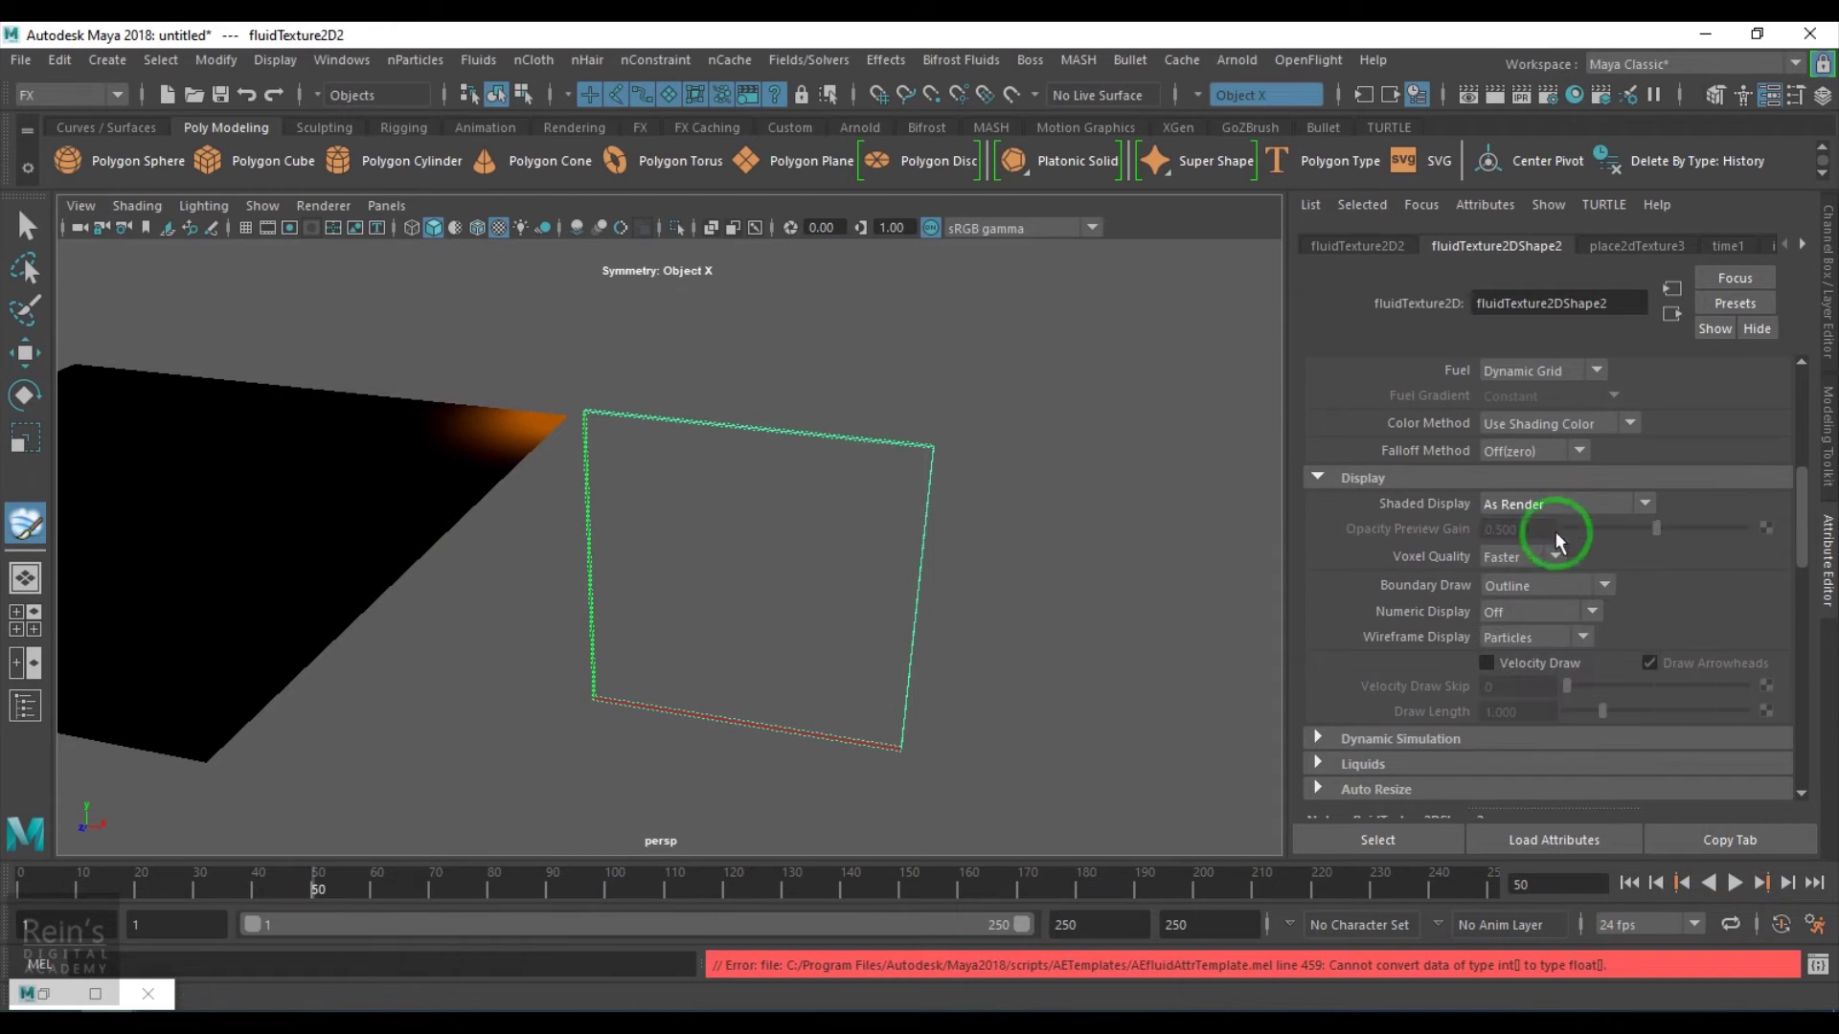
left_click(1735, 883)
left_click(1734, 883)
left_click(1617, 521)
left_click(1493, 621)
left_click(1734, 883)
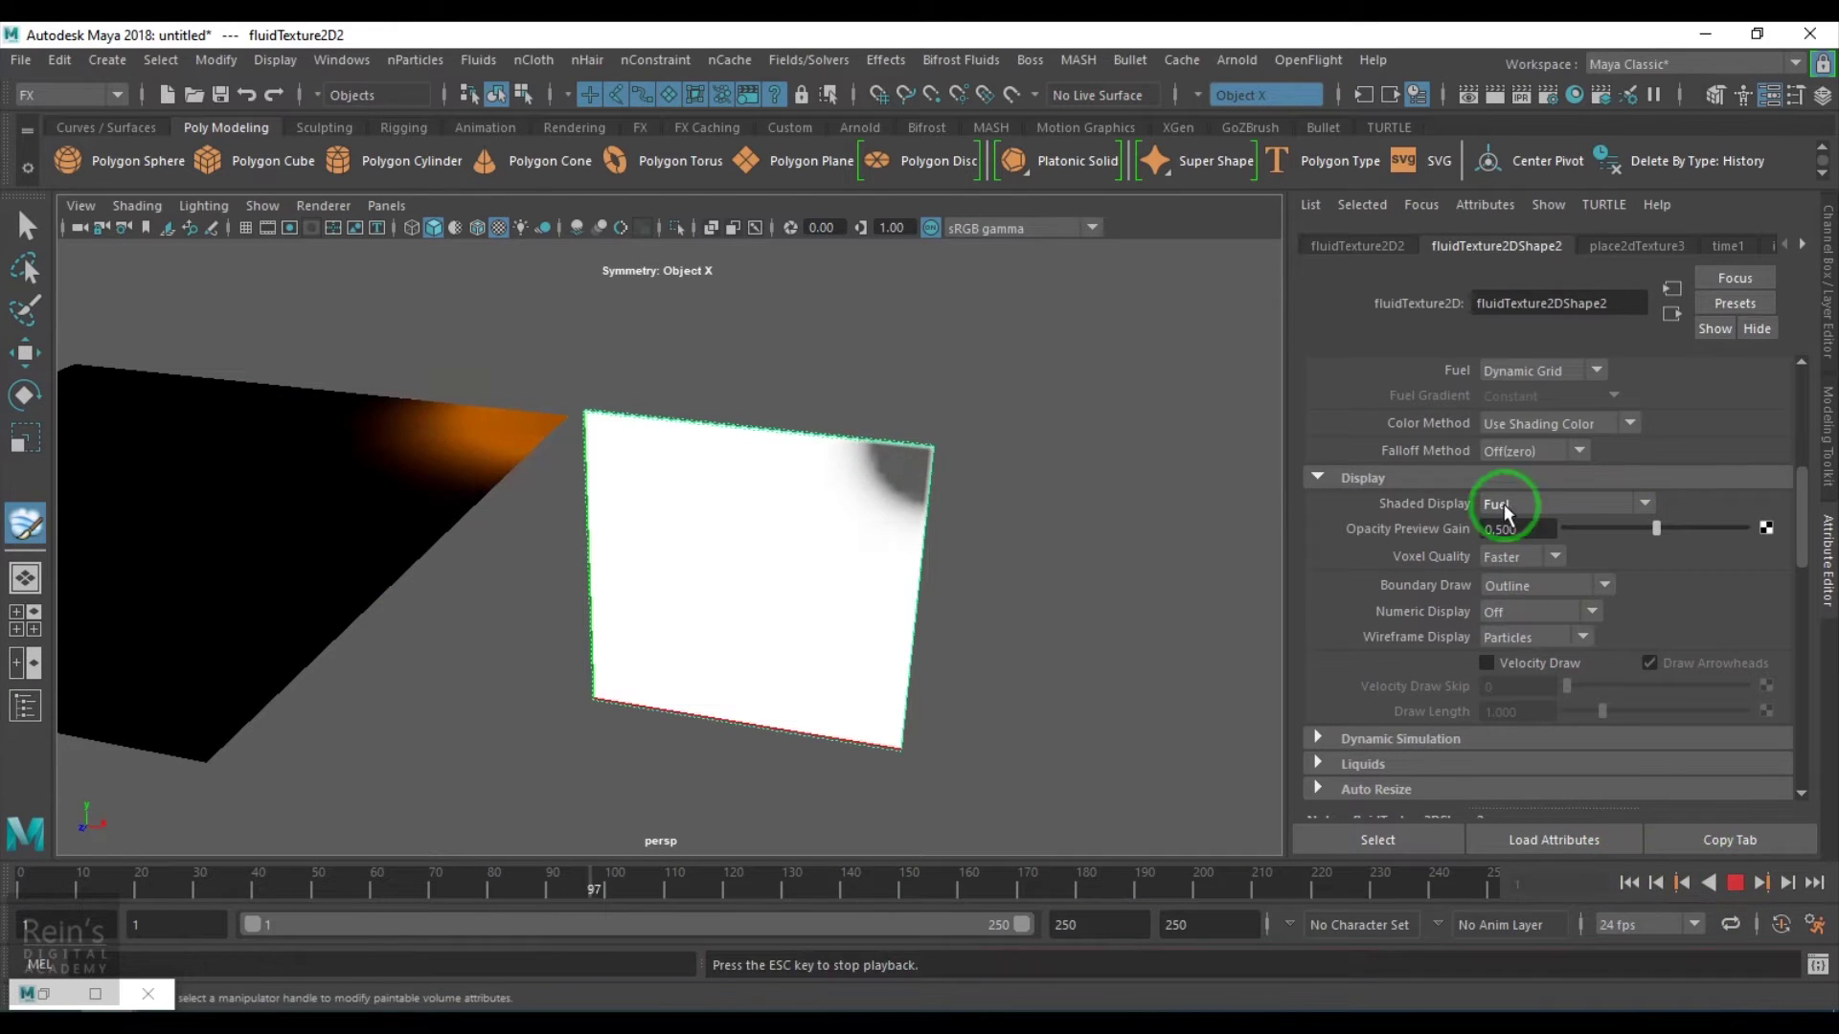
- Expand the Contents Details and Fuel settings and raise the Fuel Reaction Speed
scroll(1590, 657, "down", 5)
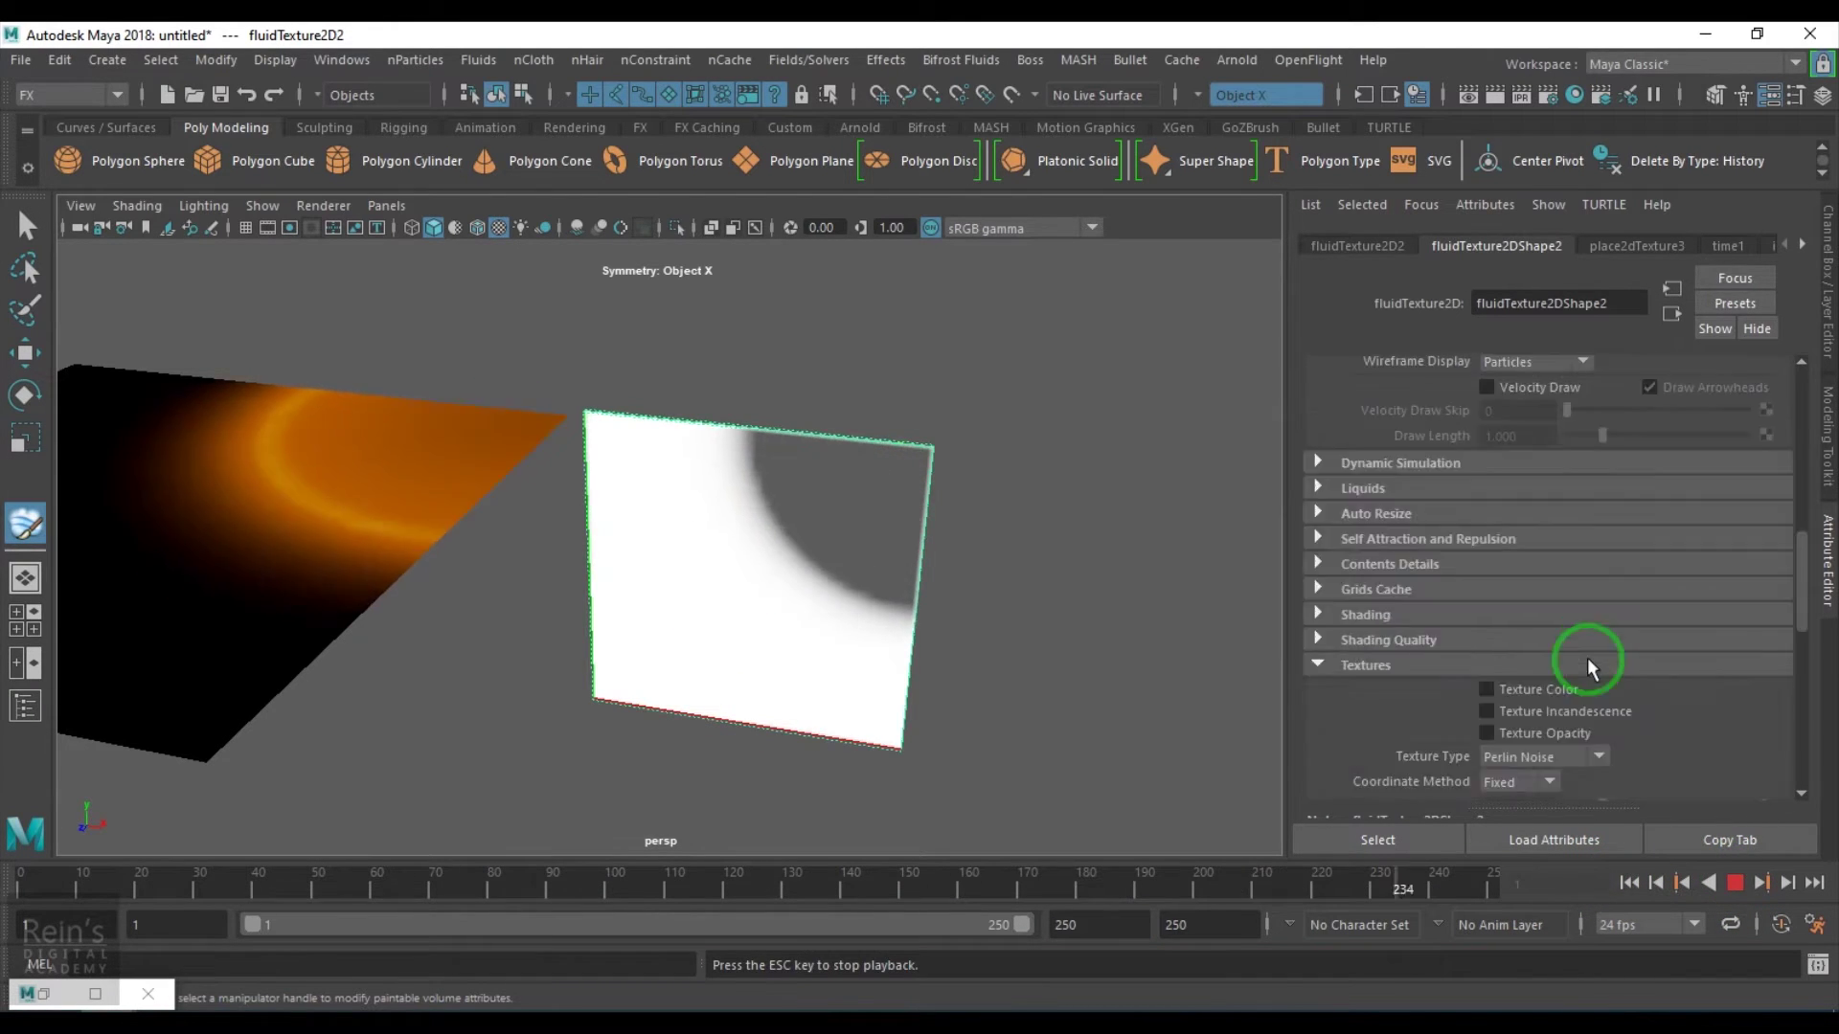
left_click(1389, 565)
left_click(1369, 611)
left_click(1394, 729)
scroll(1392, 722, "down", 3)
scroll(1394, 709, "down", 3)
left_click(1395, 577)
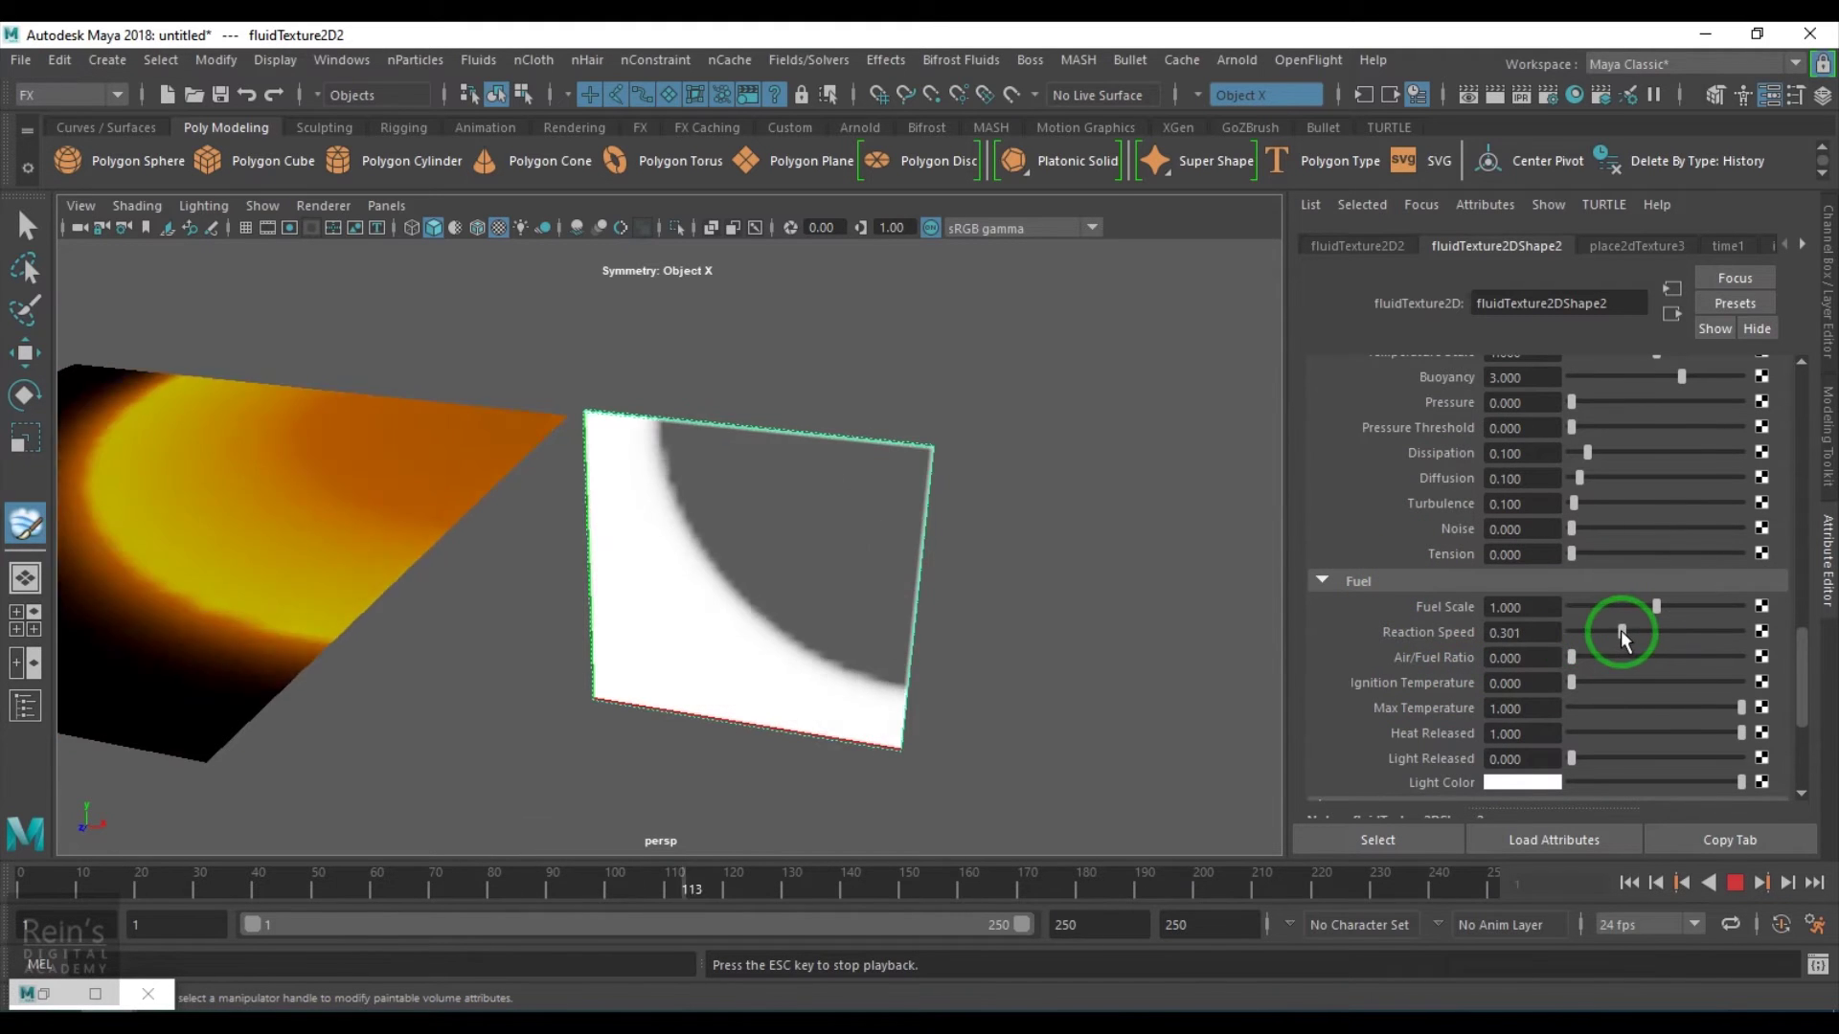
left_click(1581, 634)
- Add turbulence: raise Turbulence Strength and set Frequency to 0.849
scroll(1623, 695, "up", 3)
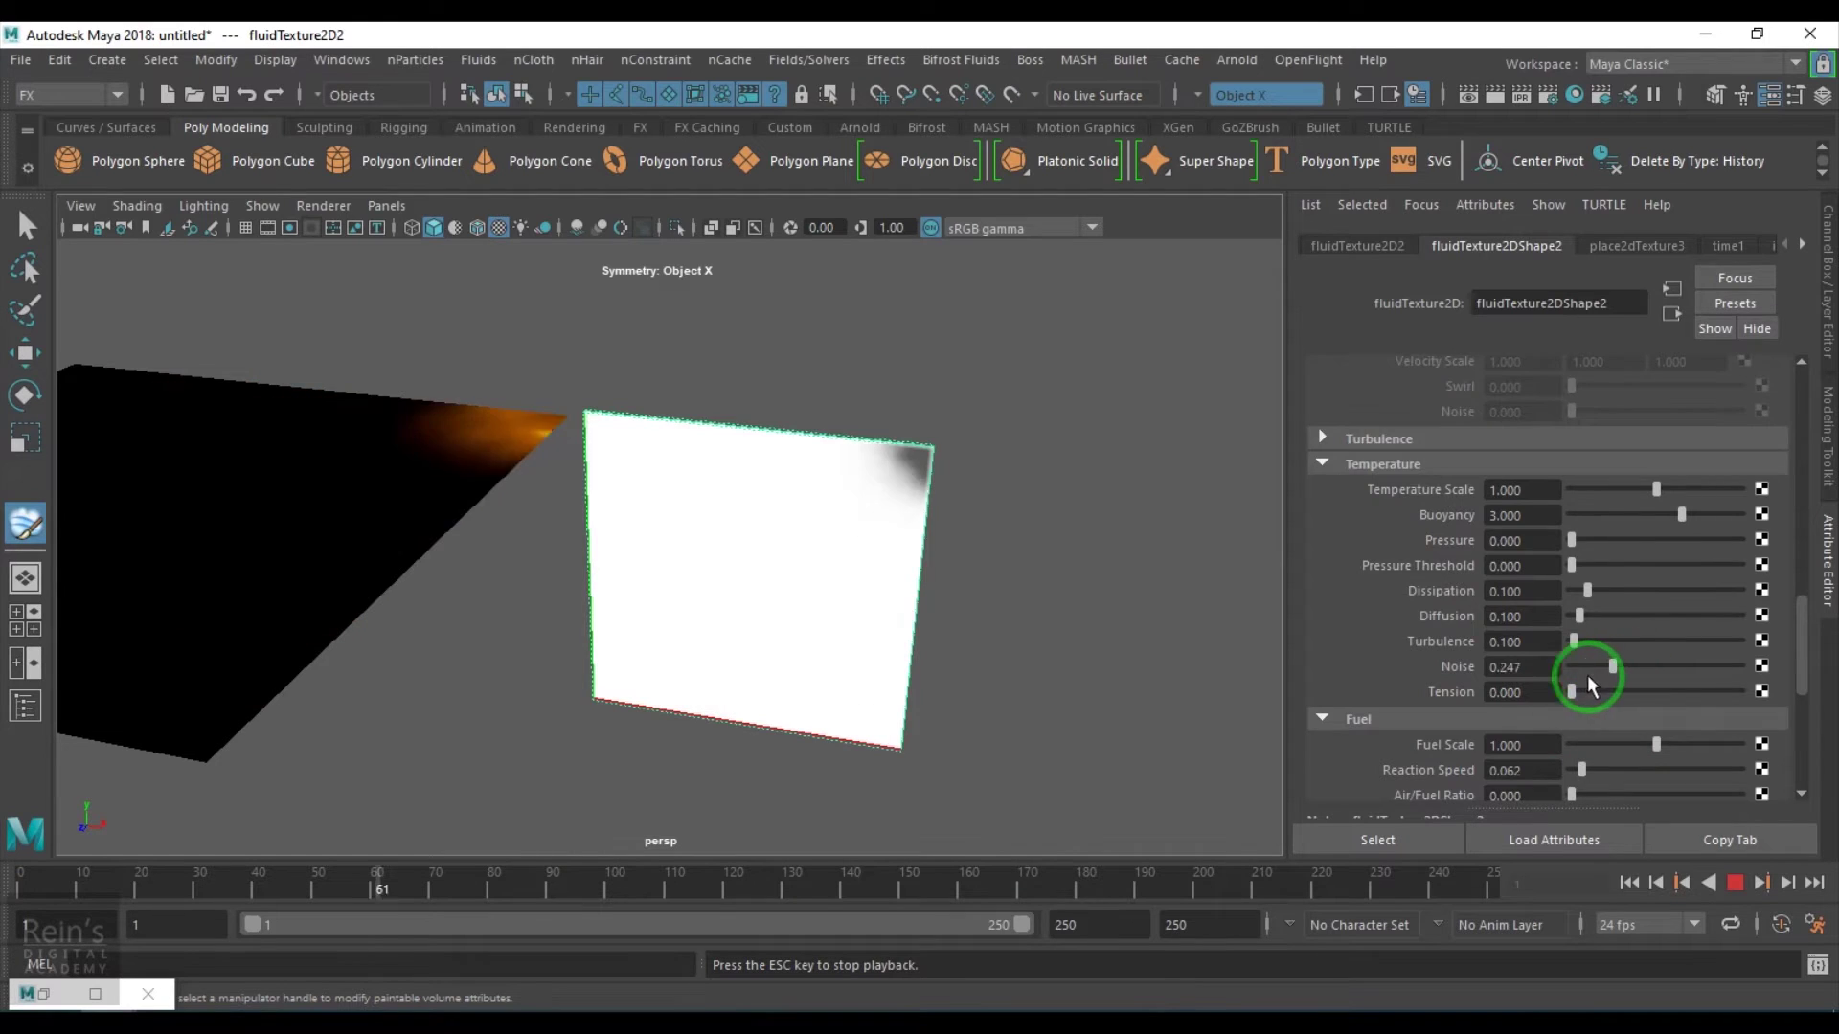
scroll(1532, 660, "up", 5)
left_click(1468, 642)
left_click(1587, 604)
mouse_move(1587, 627)
left_mouse_down()
mouse_move(1642, 628)
mouse_move(1590, 604)
left_mouse_up()
- Extend playback to 500 frames and view the burning plane from above
double_click(1097, 924)
type("500")
key("Return")
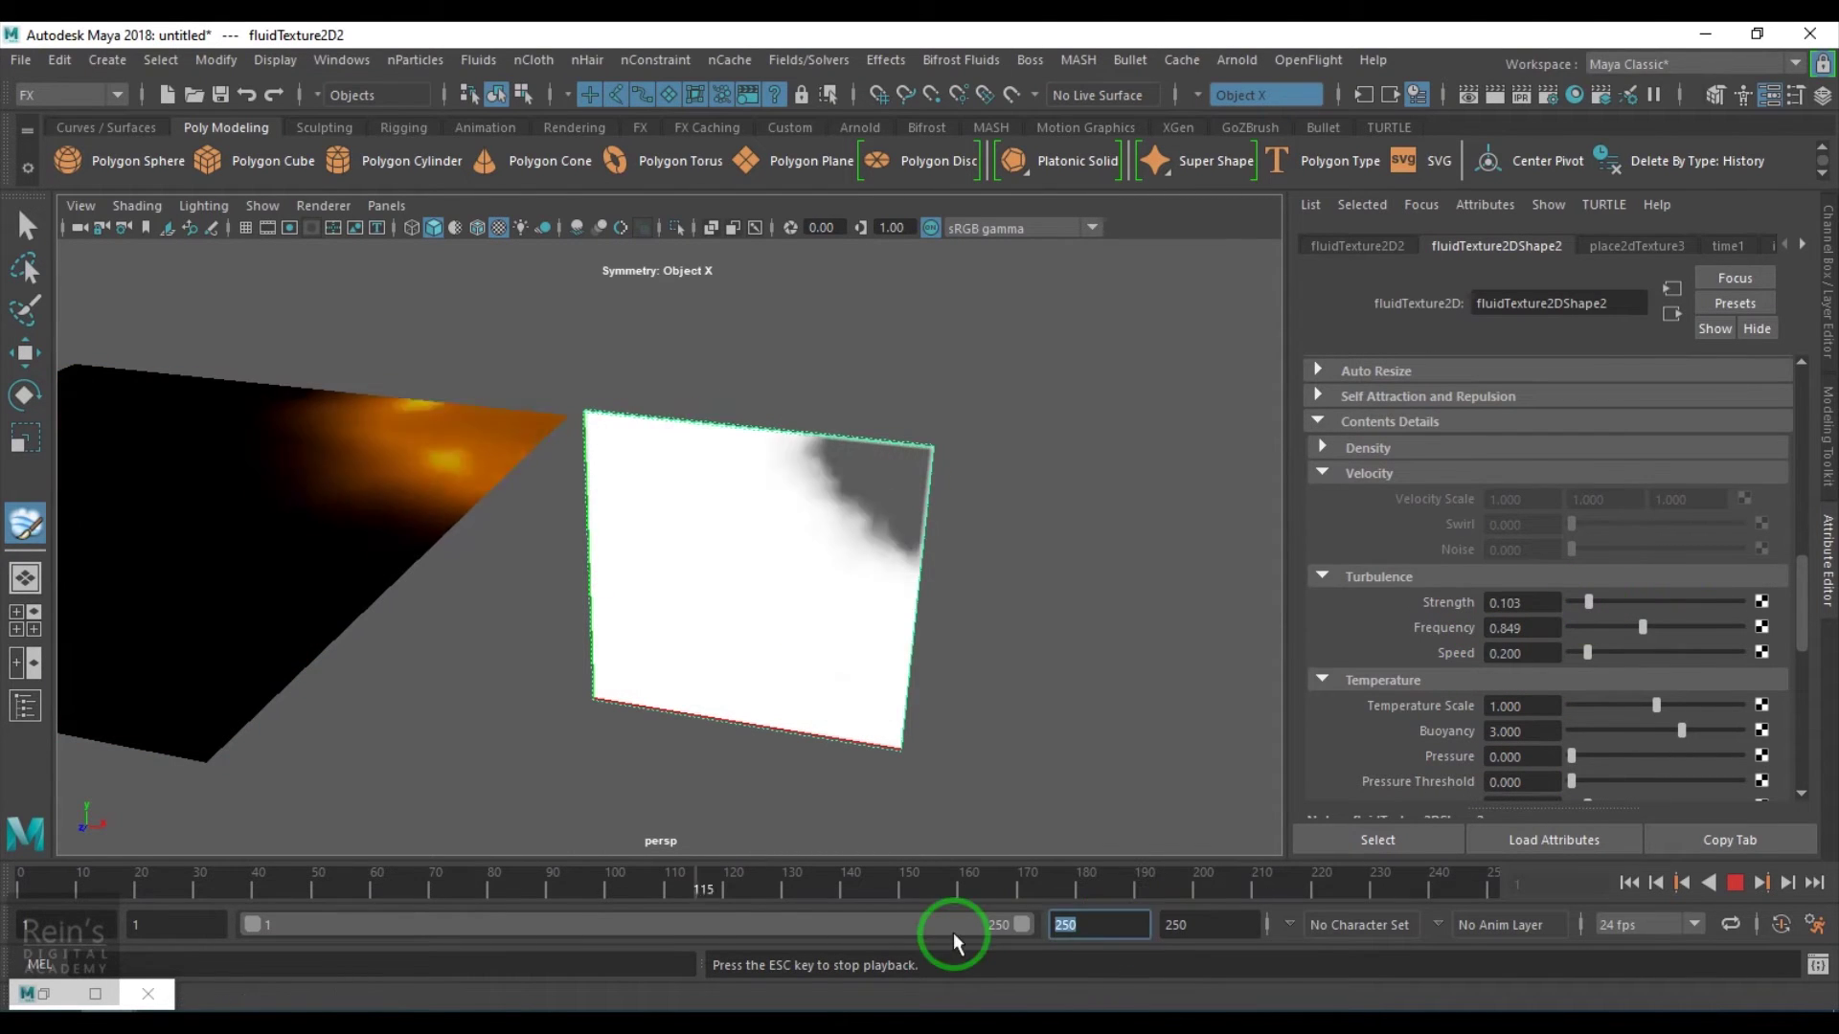
left_click_drag(955, 728, 874, 669, "alt")
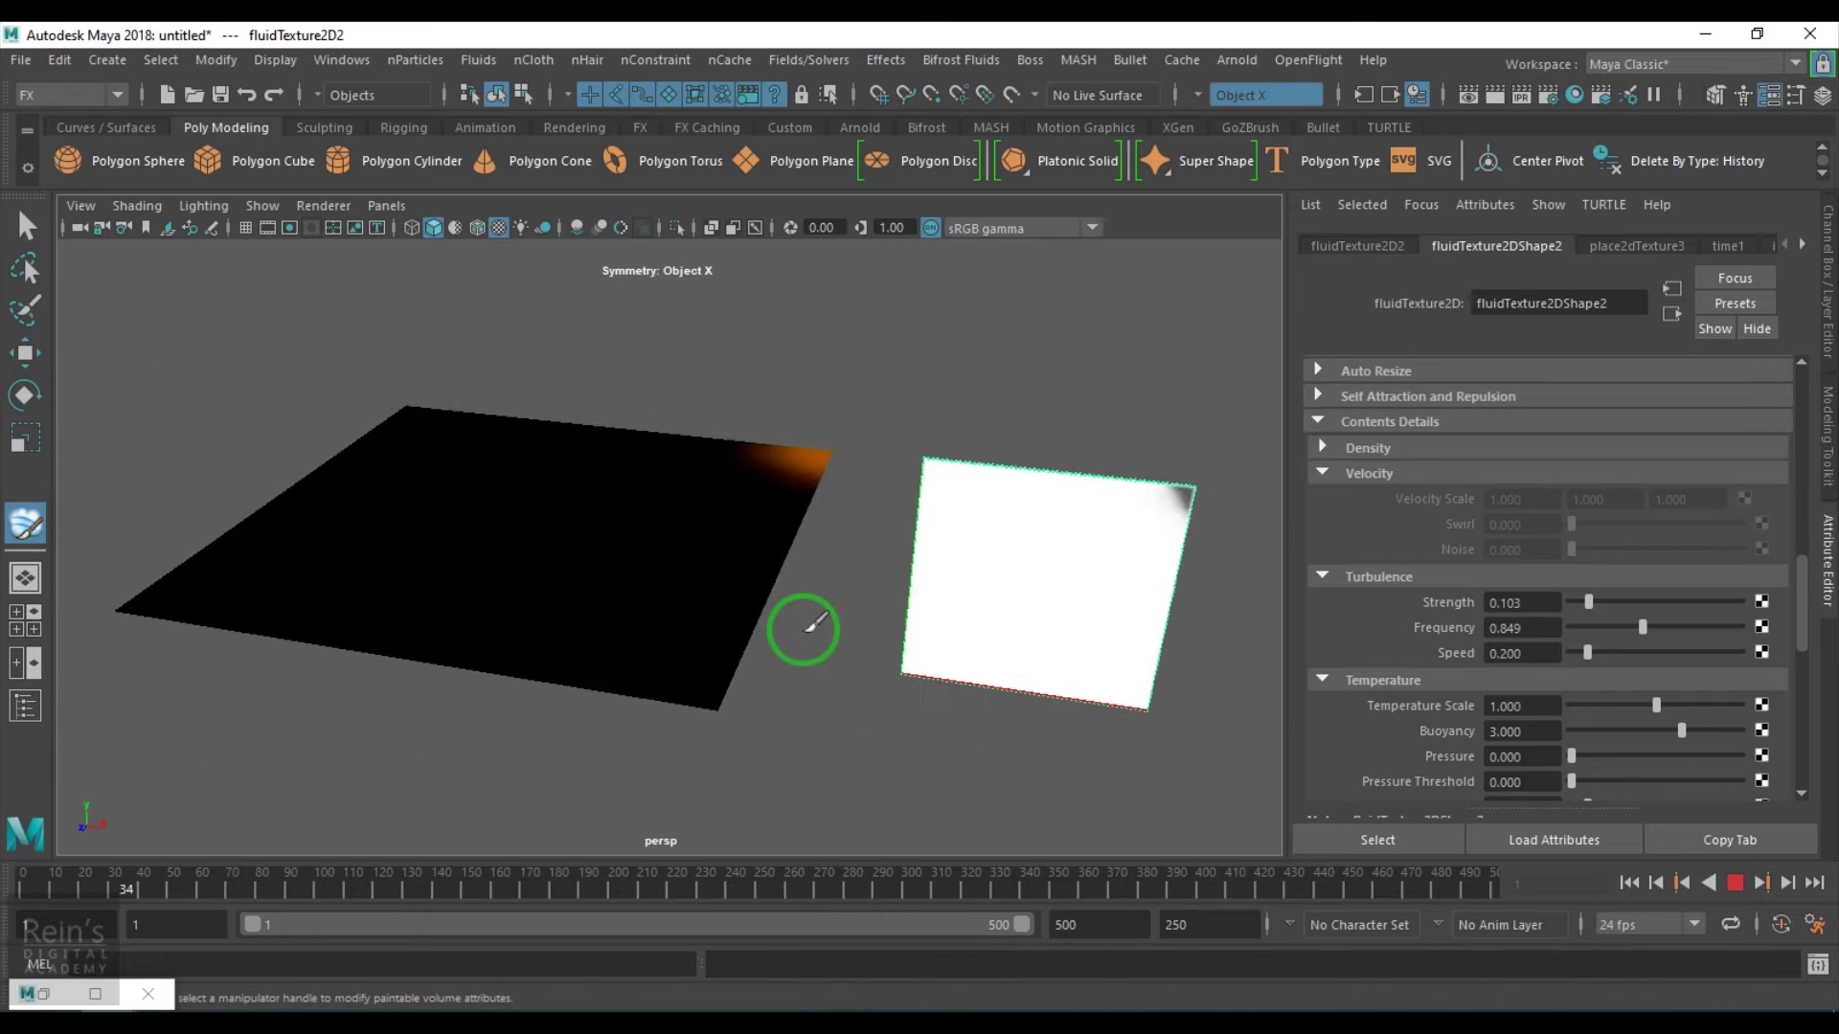
left_click(1733, 883)
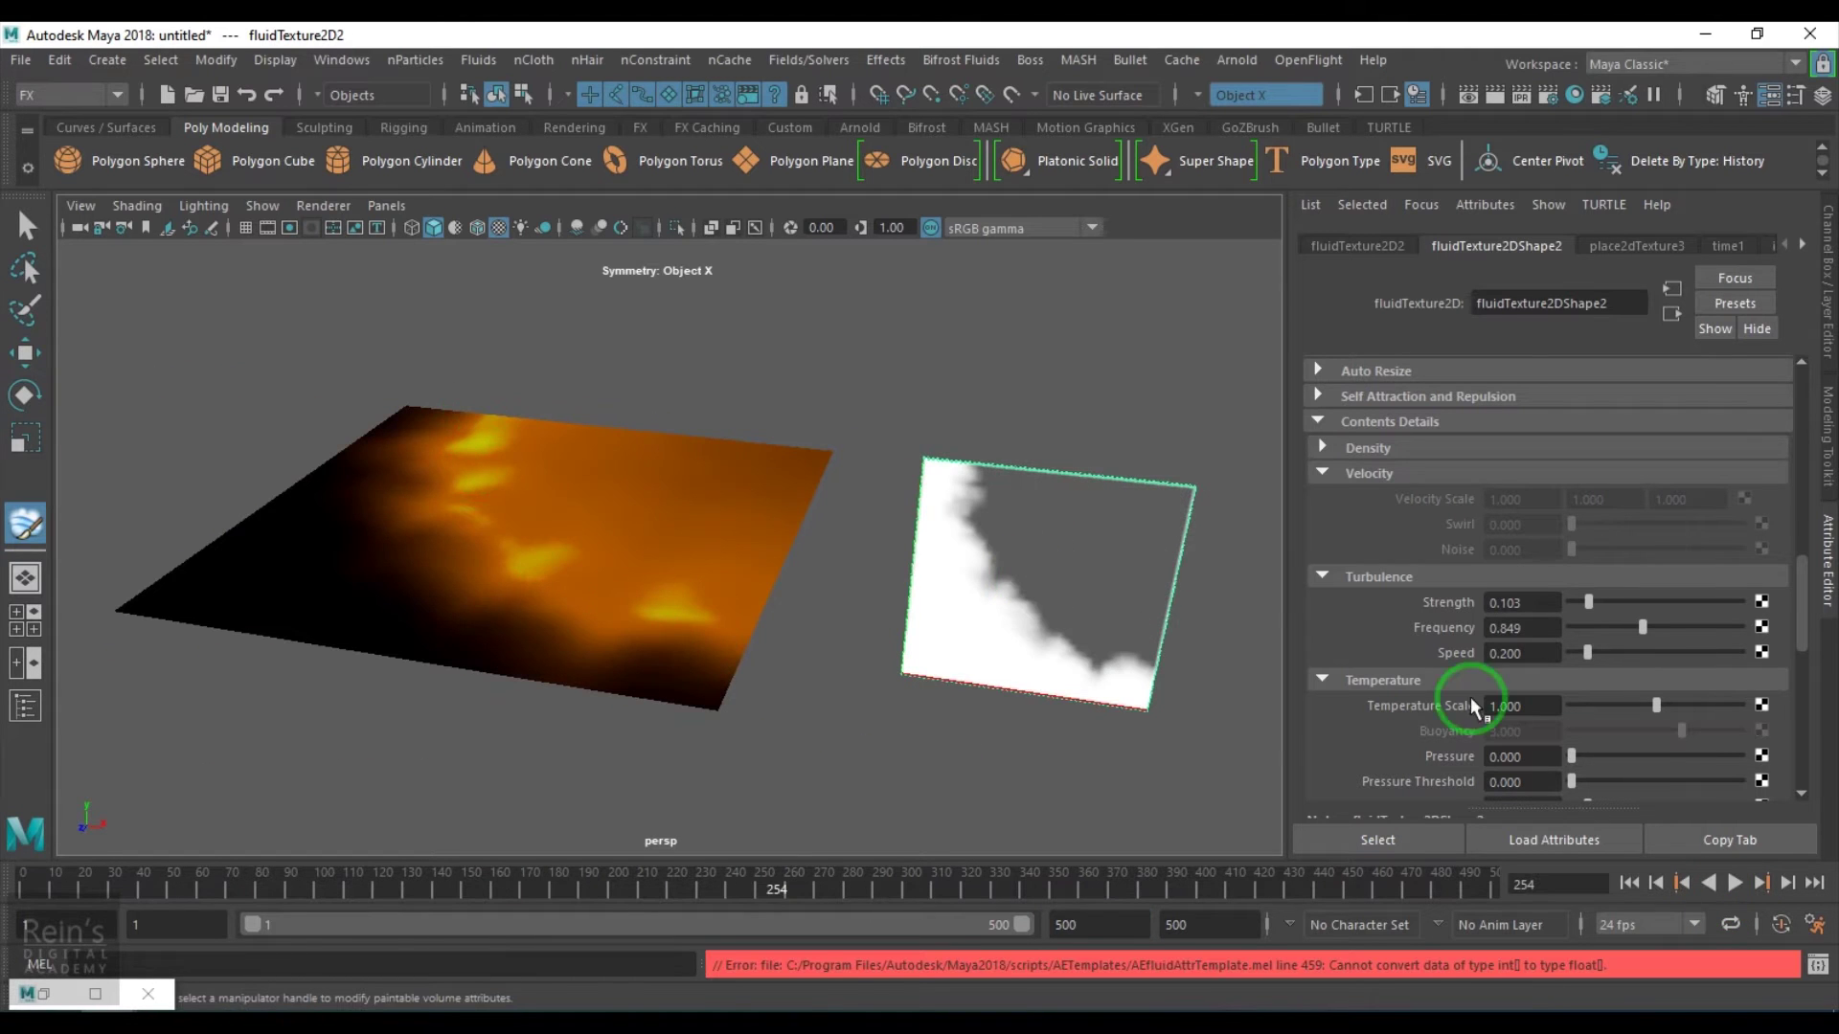
- Set Incandescence Input to Constant and delete its orange and yellow colour keys
scroll(1472, 705, "down", 15)
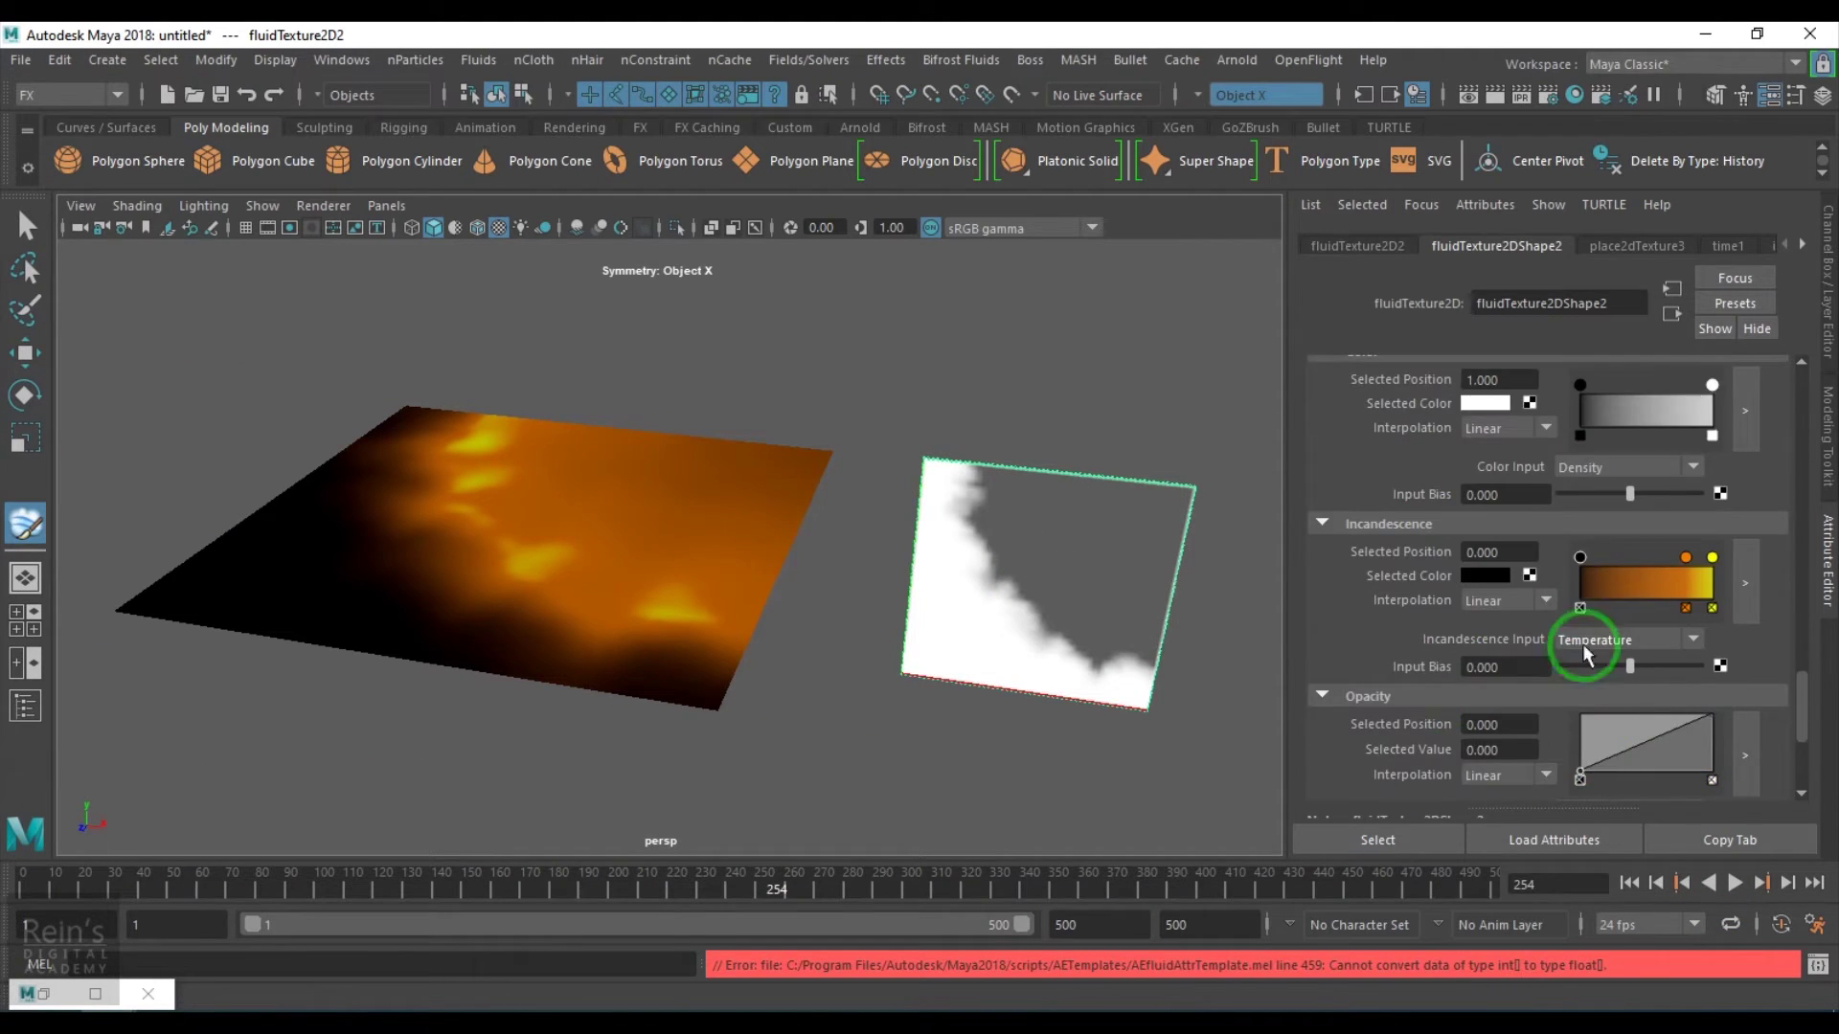
left_click(1661, 642)
left_click(1629, 801)
left_click(1686, 608)
left_click(1701, 606)
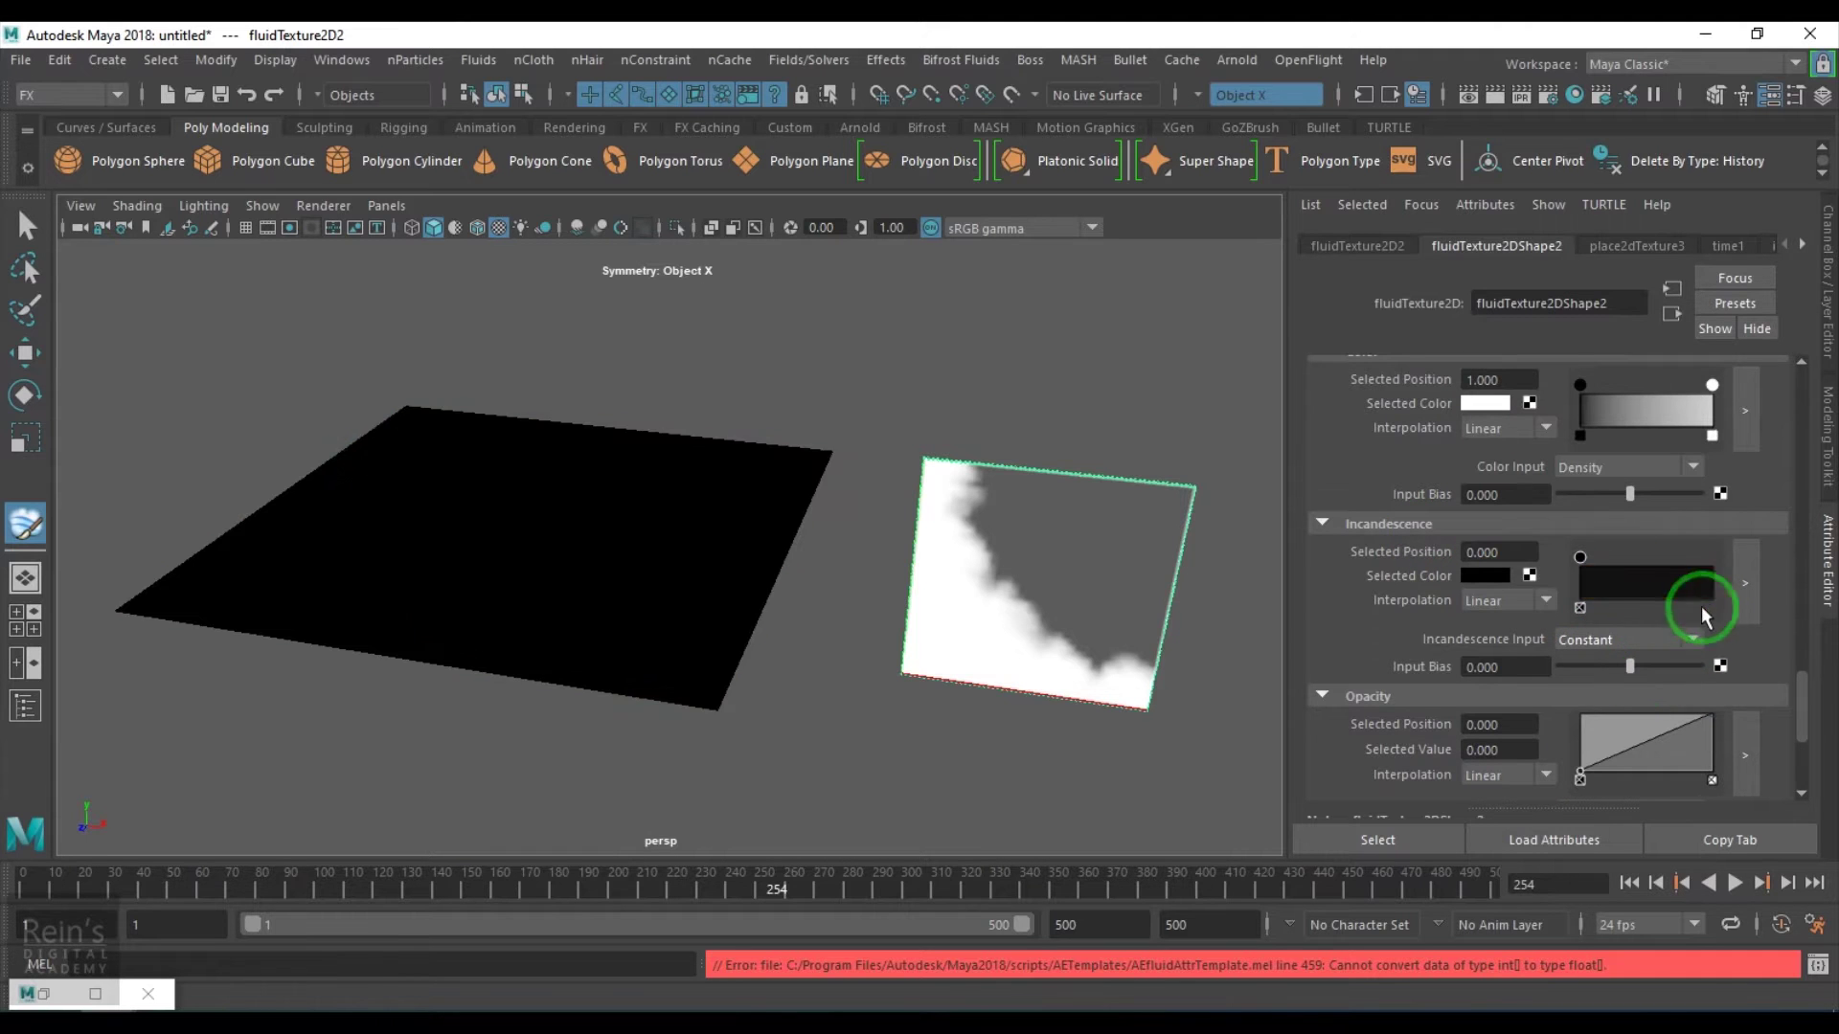
- Drive the colour by Temperature and move the black ramp key to 0.609
left_click(1629, 467)
left_click(1617, 616)
left_click_drag(1712, 385, 1660, 385)
left_click(1734, 883)
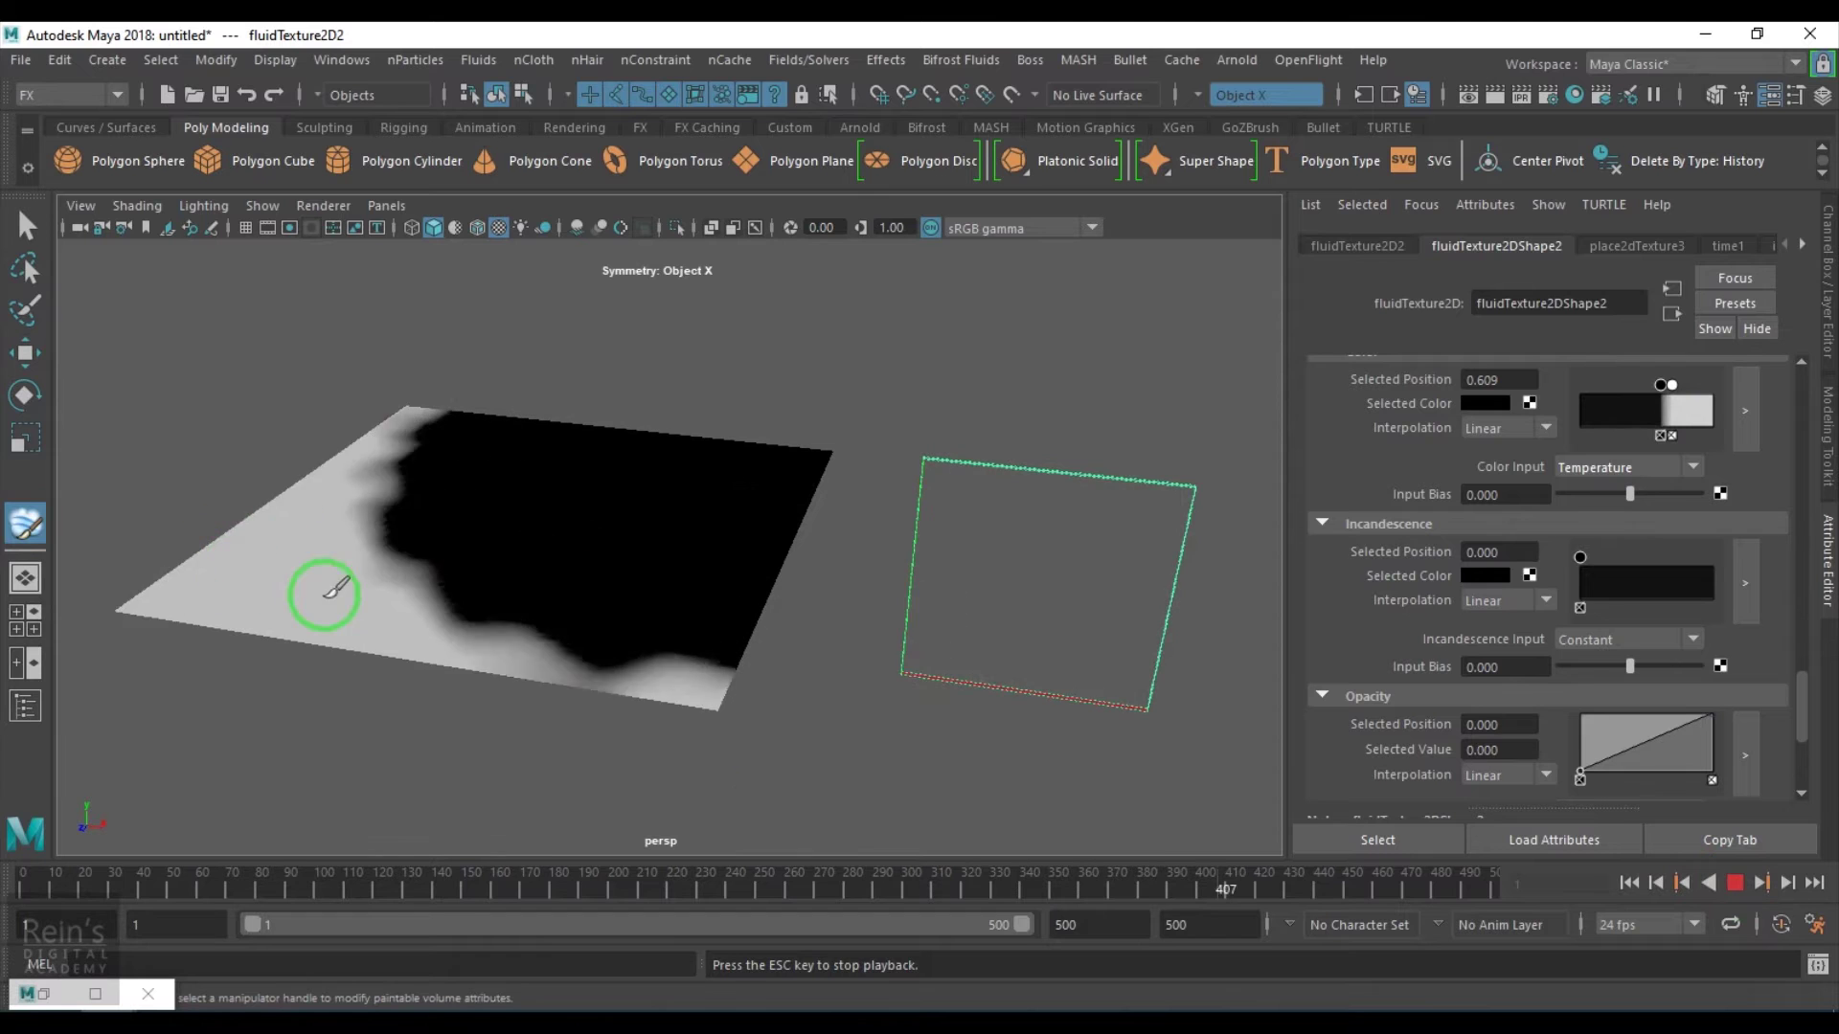
left_click(1736, 883)
- Rework the colour ramp keys, ending with the 0.609 key moved to 0.913
left_click(1690, 410)
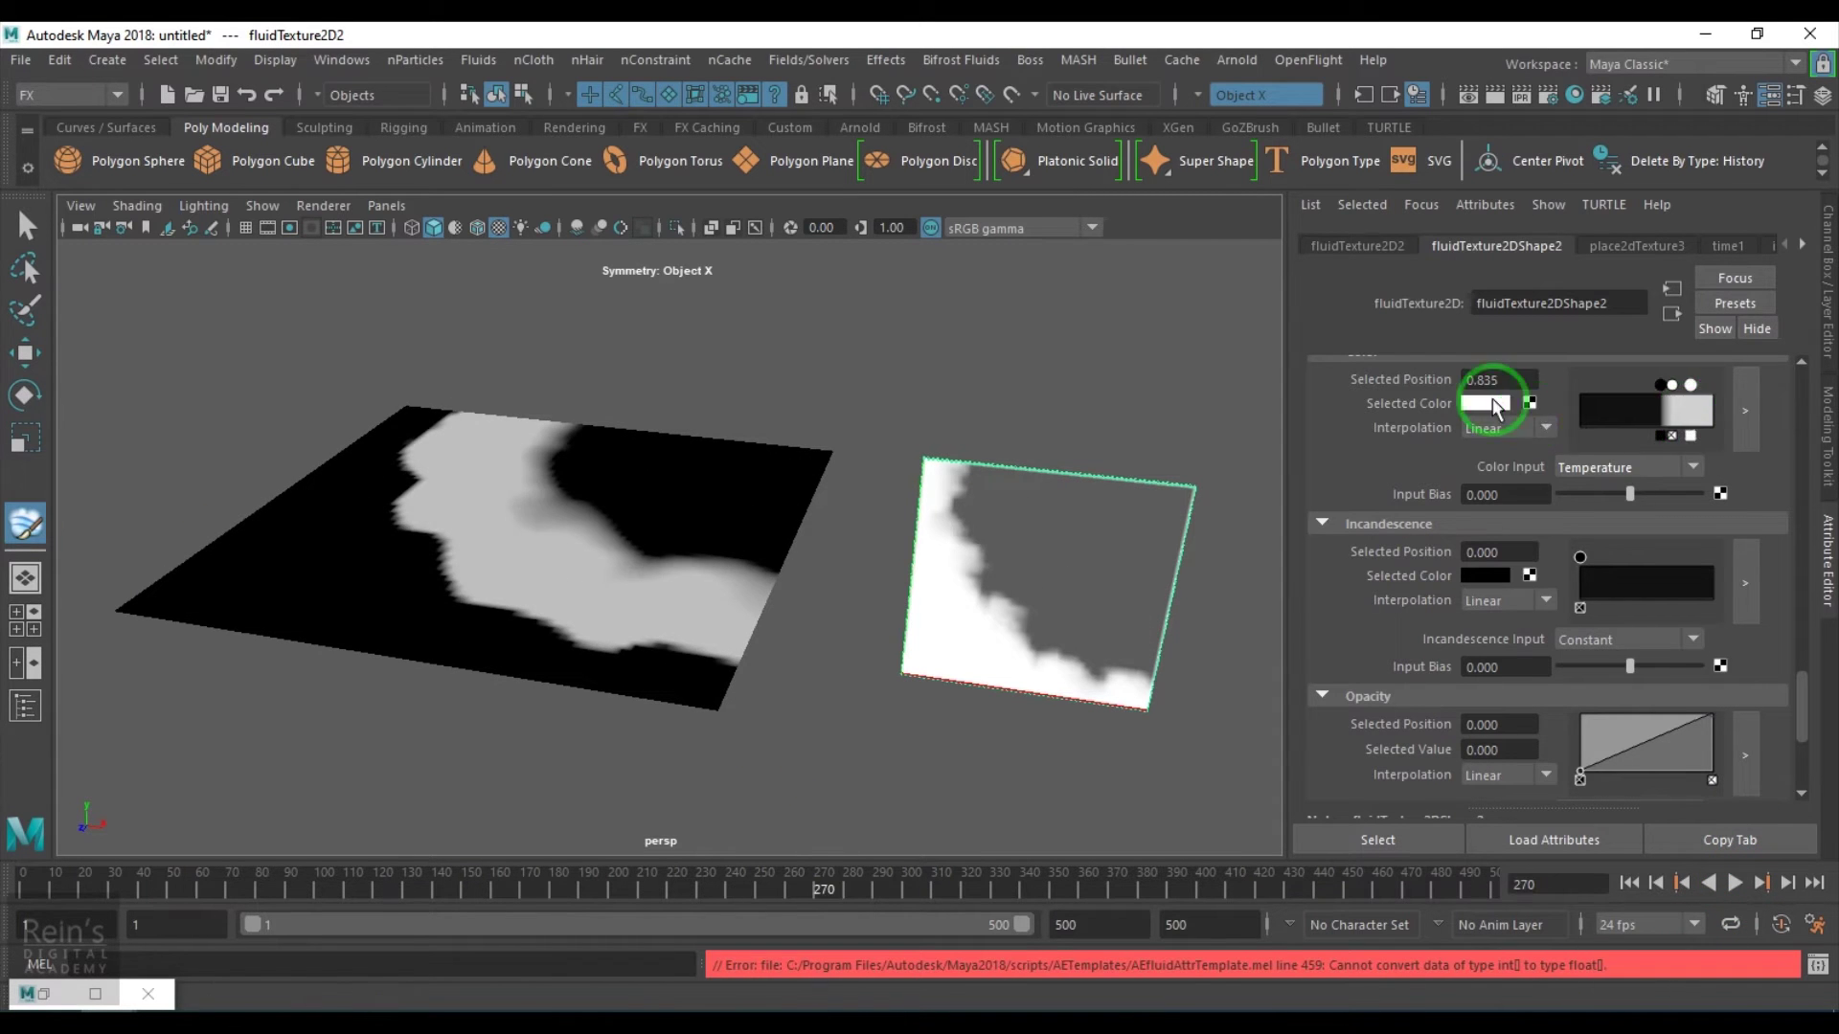
left_click(1496, 406)
left_click_drag(1395, 513, 1341, 514)
left_click_drag(1692, 385, 1675, 385)
left_click(1735, 883)
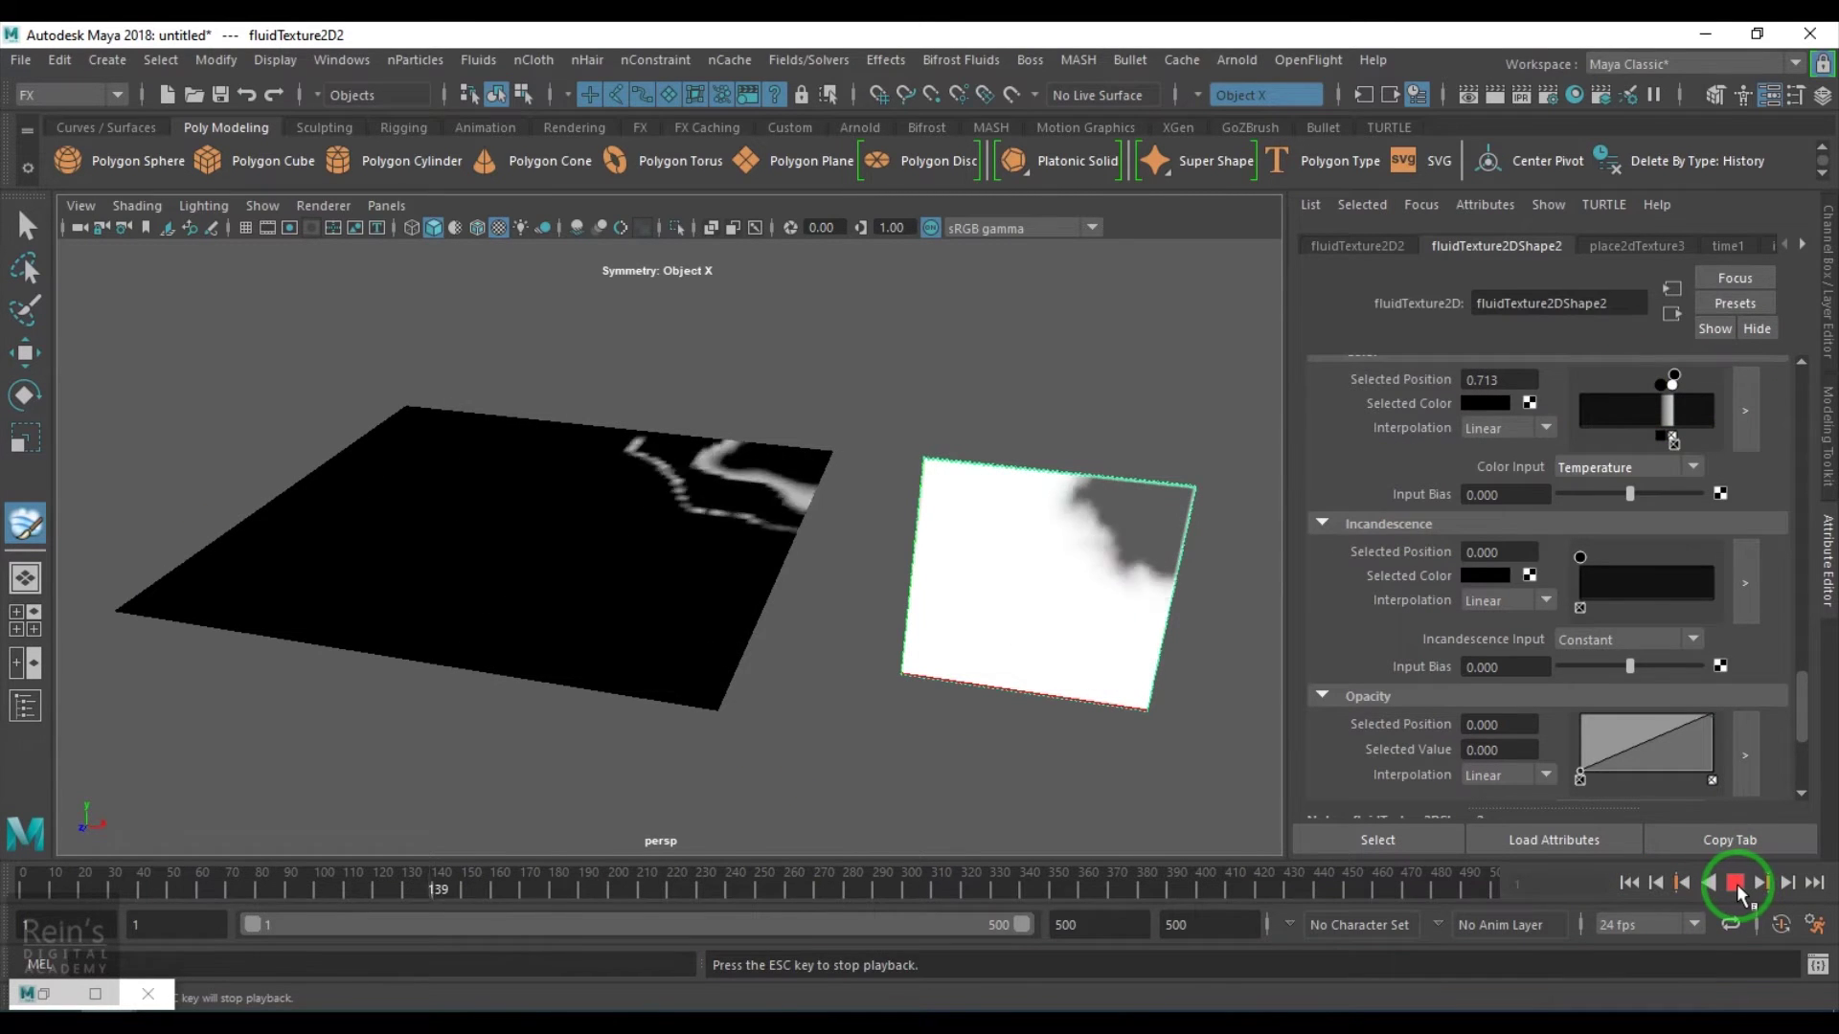
left_click(1735, 883)
left_click(1673, 443)
left_click(1660, 386)
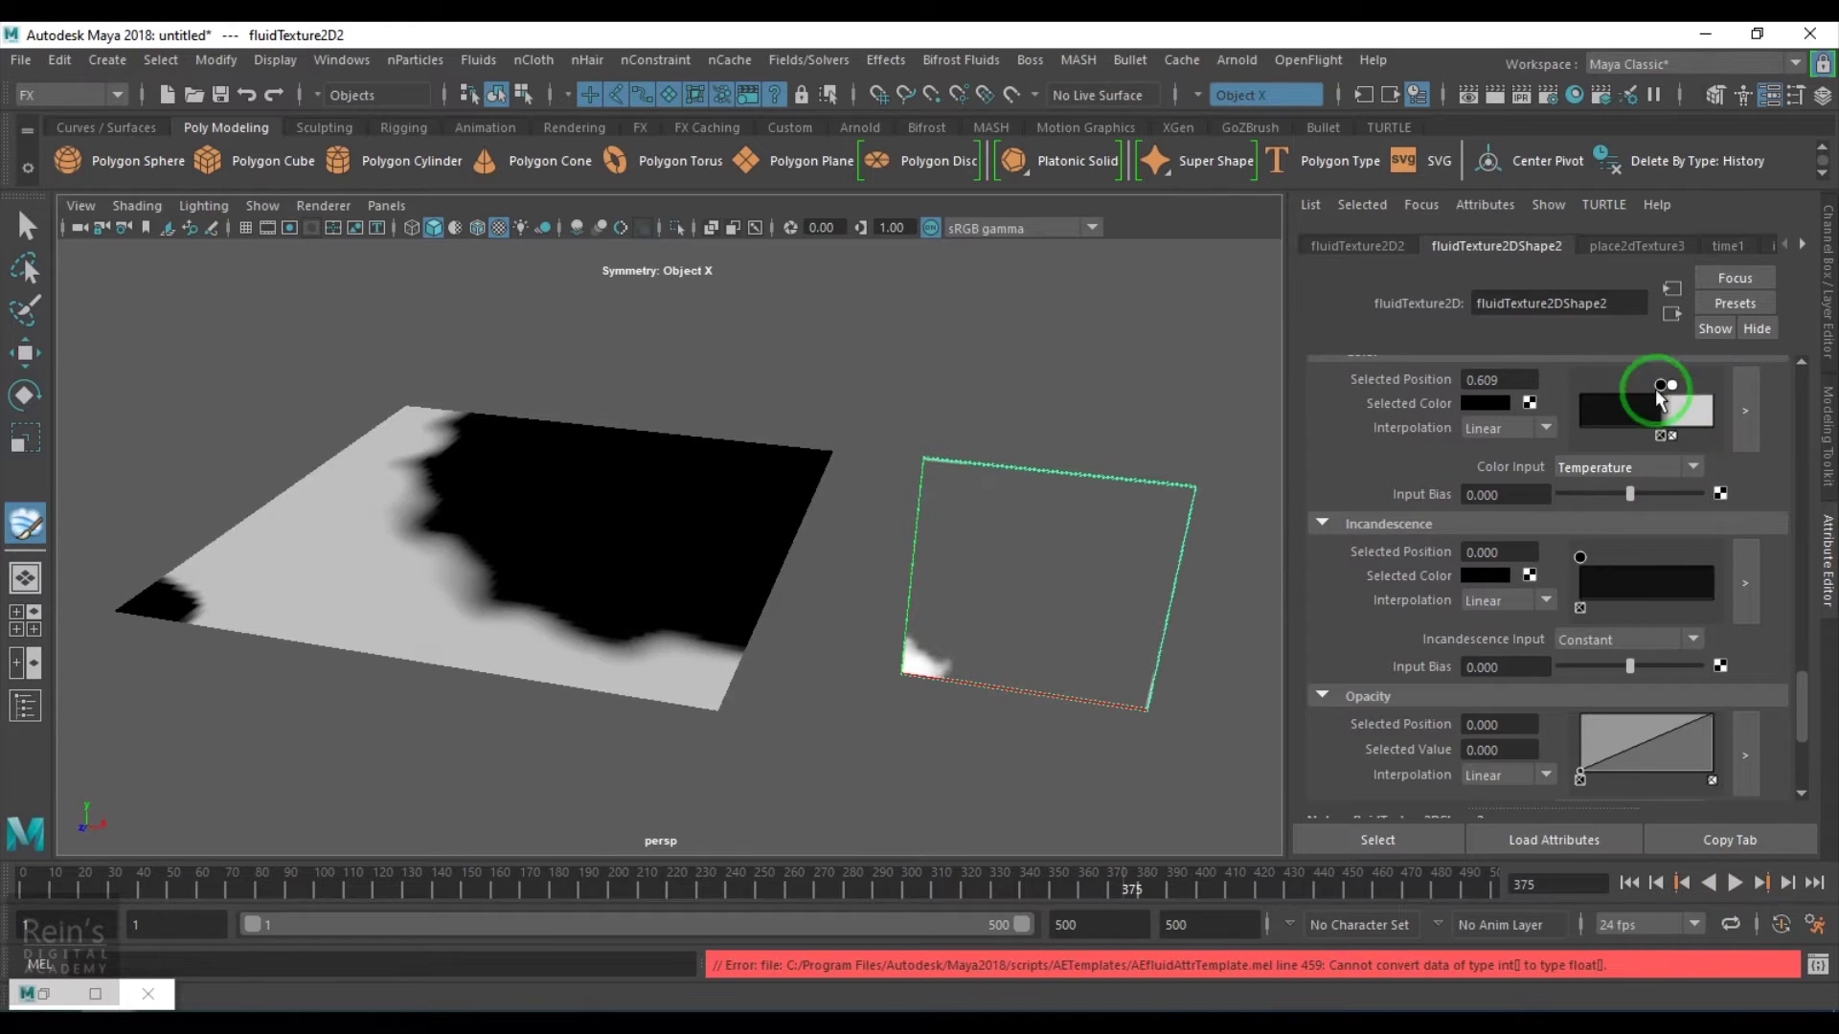
left_click_drag(1660, 392, 1701, 385)
- Switch the Color Input to Fuel and replay the simulation from frame 1
left_click(1631, 883)
left_click(1736, 883)
left_click(1628, 466)
left_click(1622, 661)
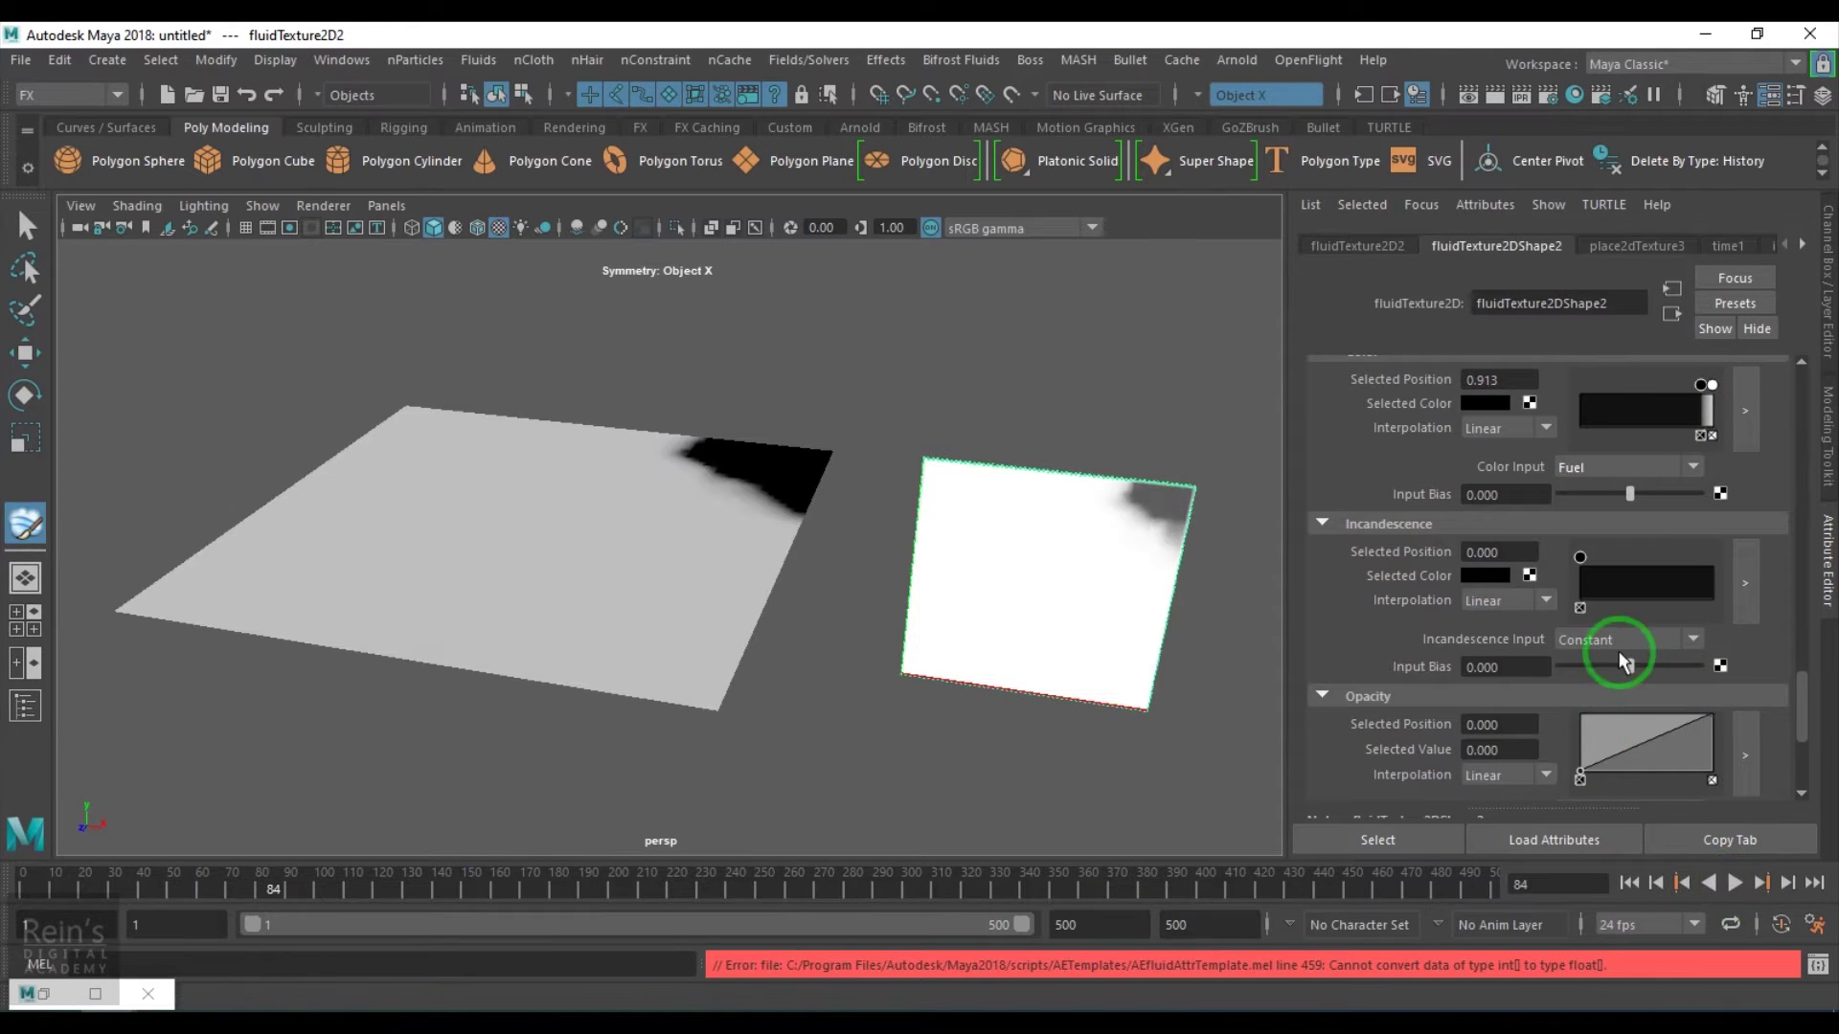
left_click(1734, 883)
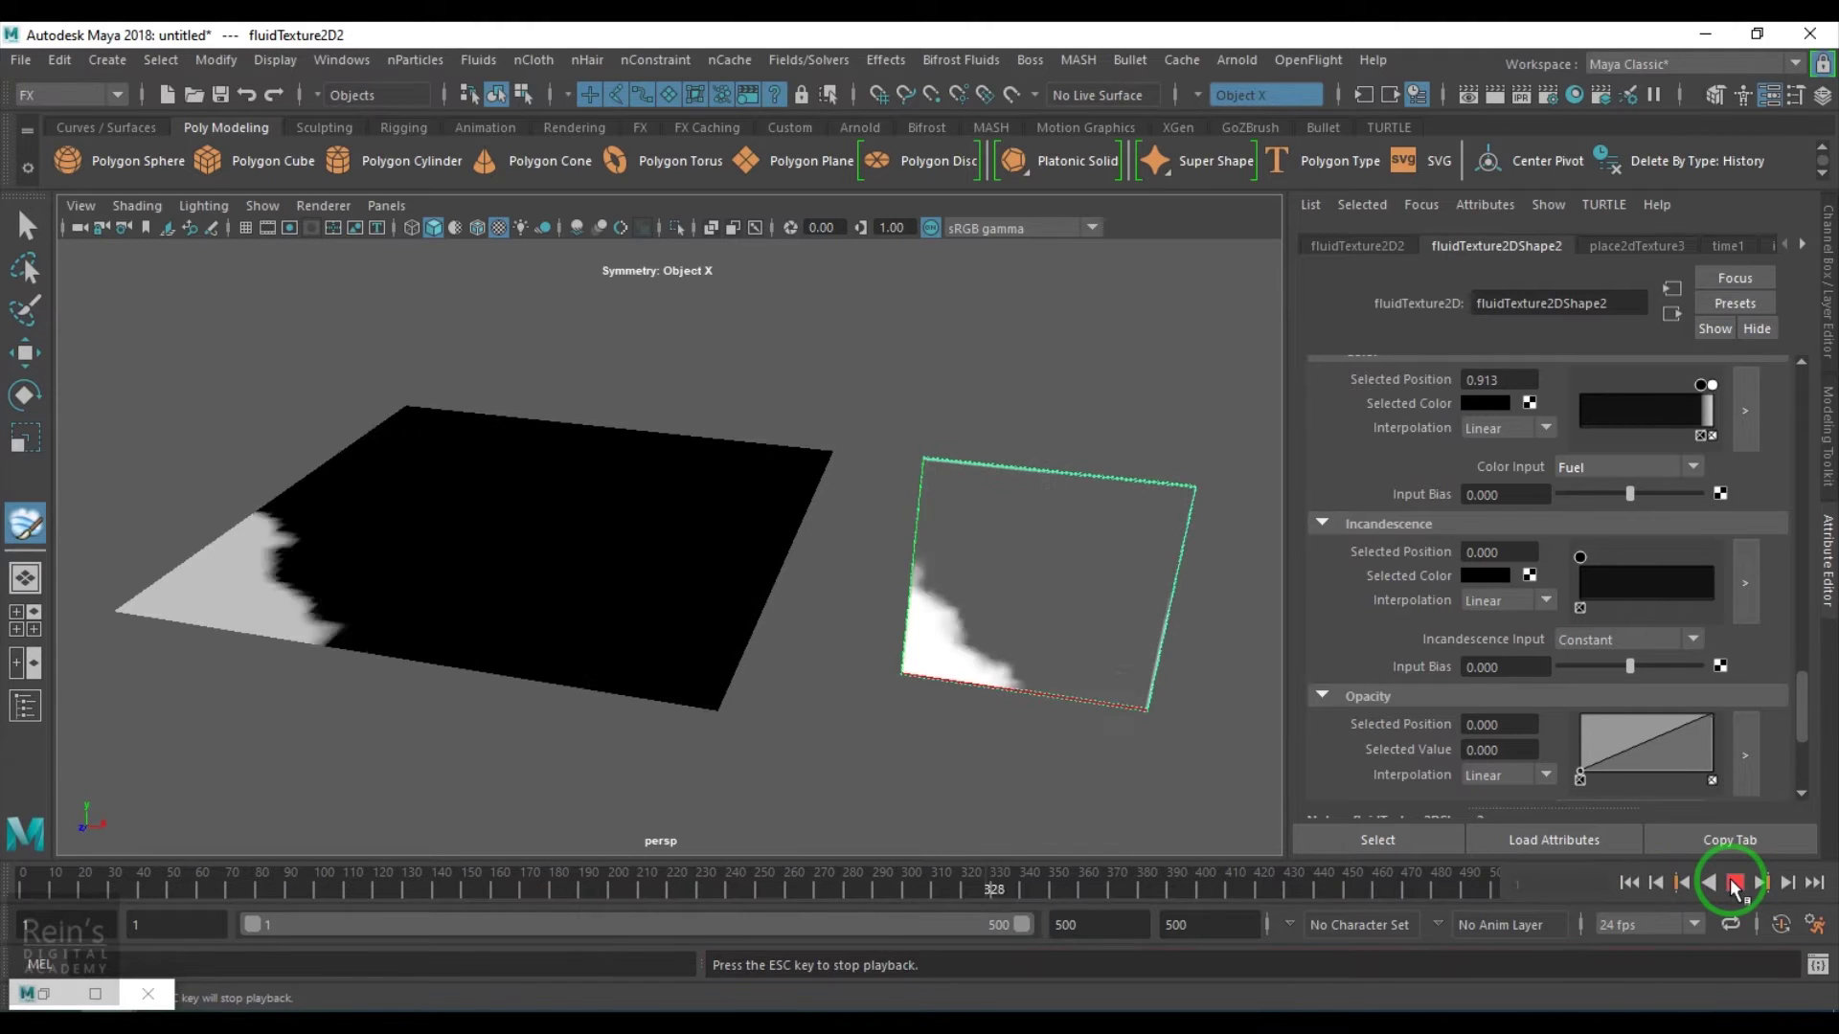
left_click(1734, 883)
scroll(1521, 558, "up", 8)
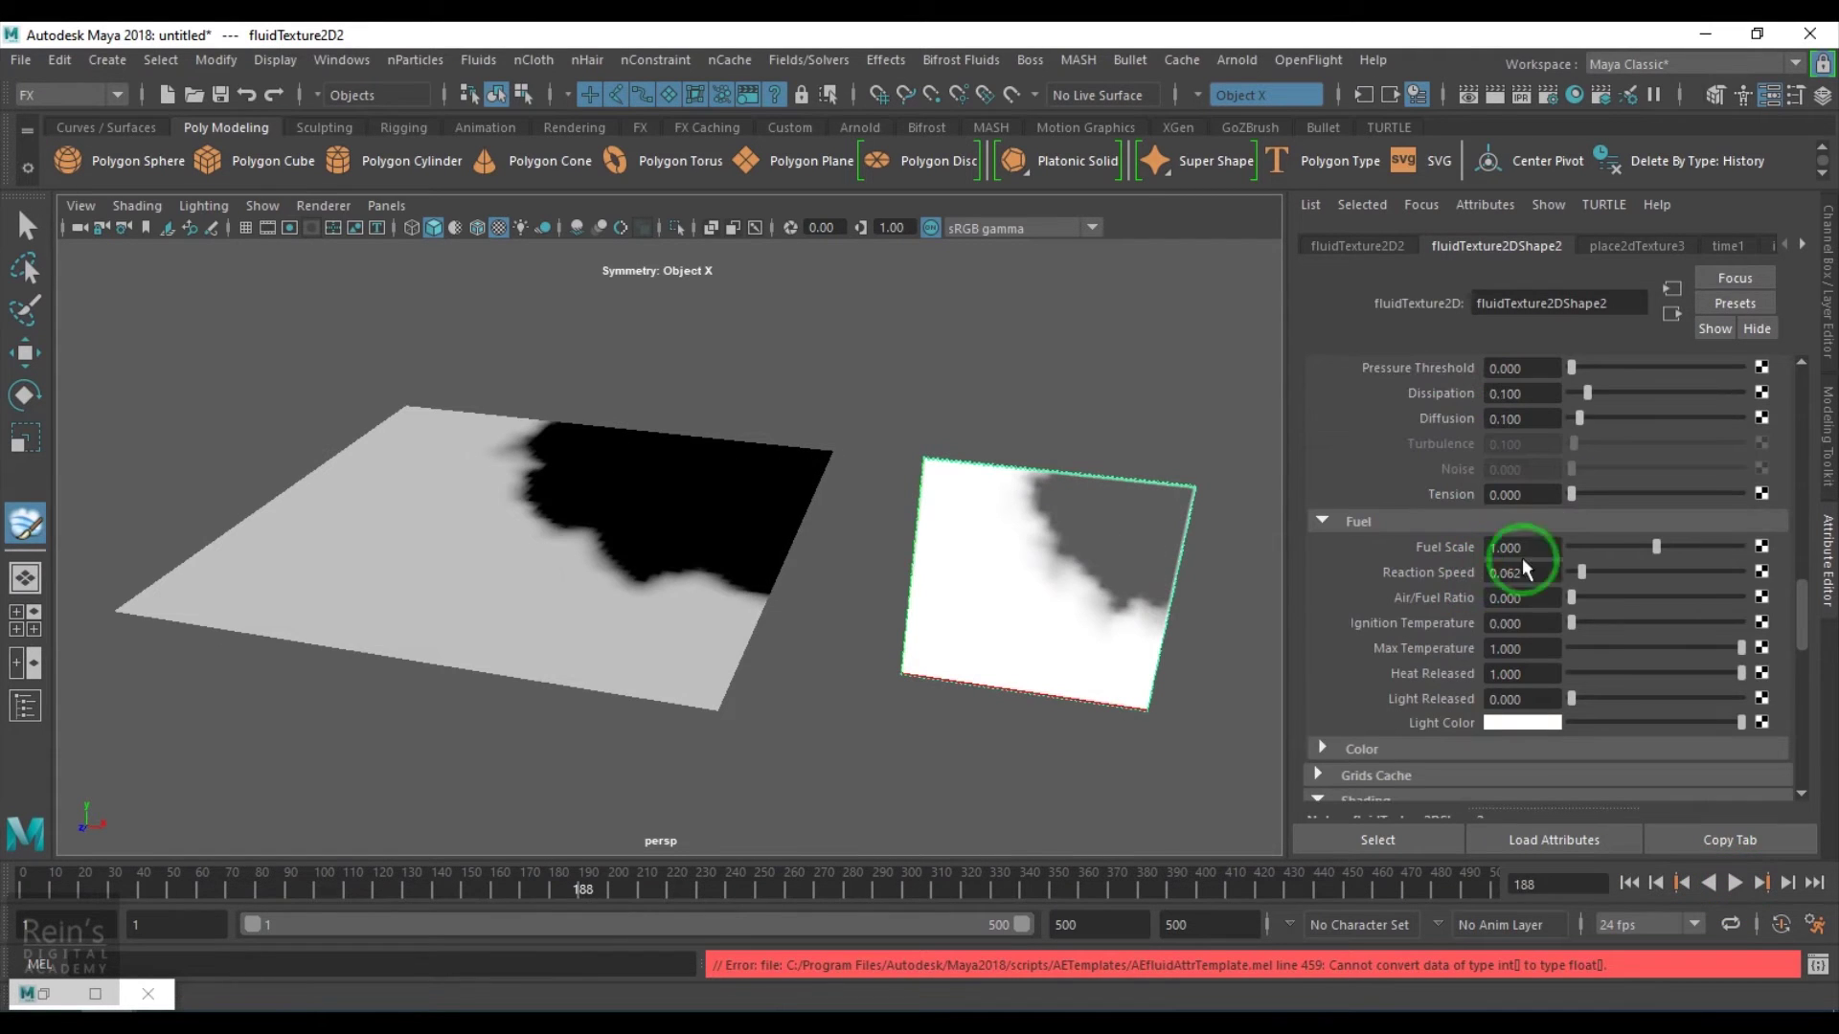
left_click(1629, 883)
left_click(1734, 883)
left_click(1733, 883)
scroll(1522, 560, "up", 5)
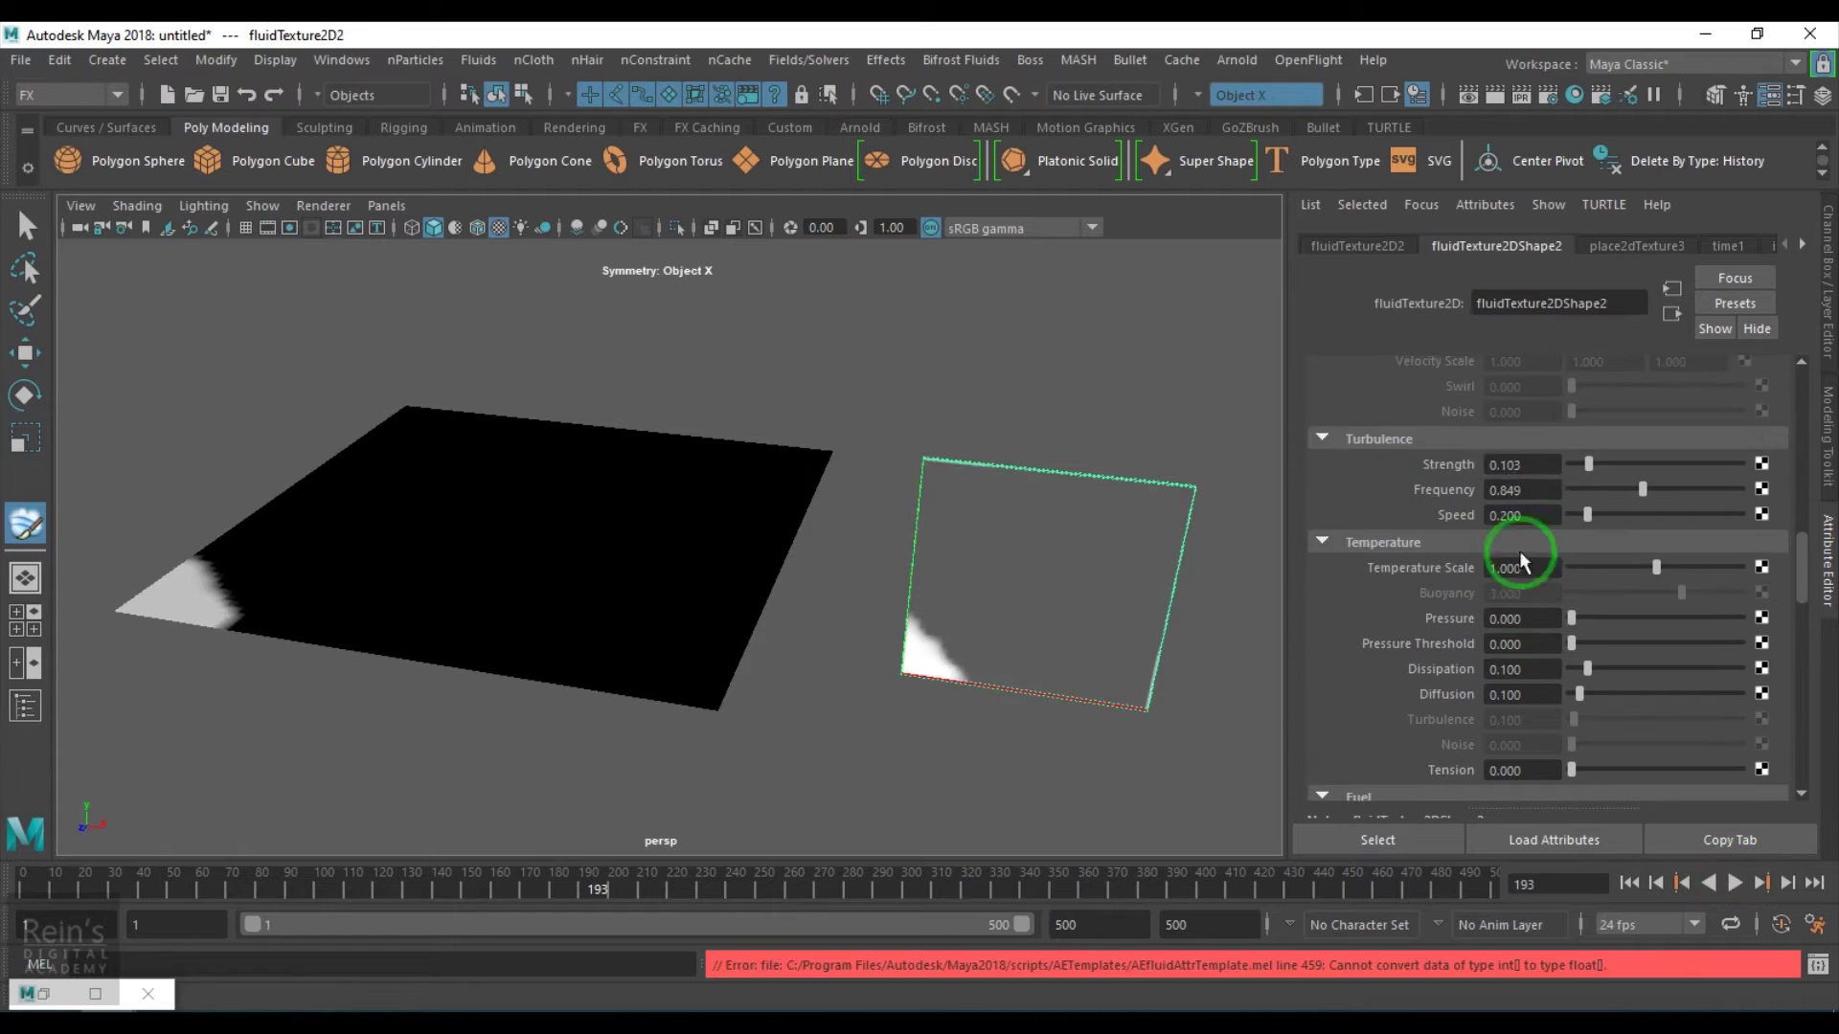
- Raise Turbulence Strength to 0.250 and Speed to 0.767, then replay the simulation
left_click(1628, 883)
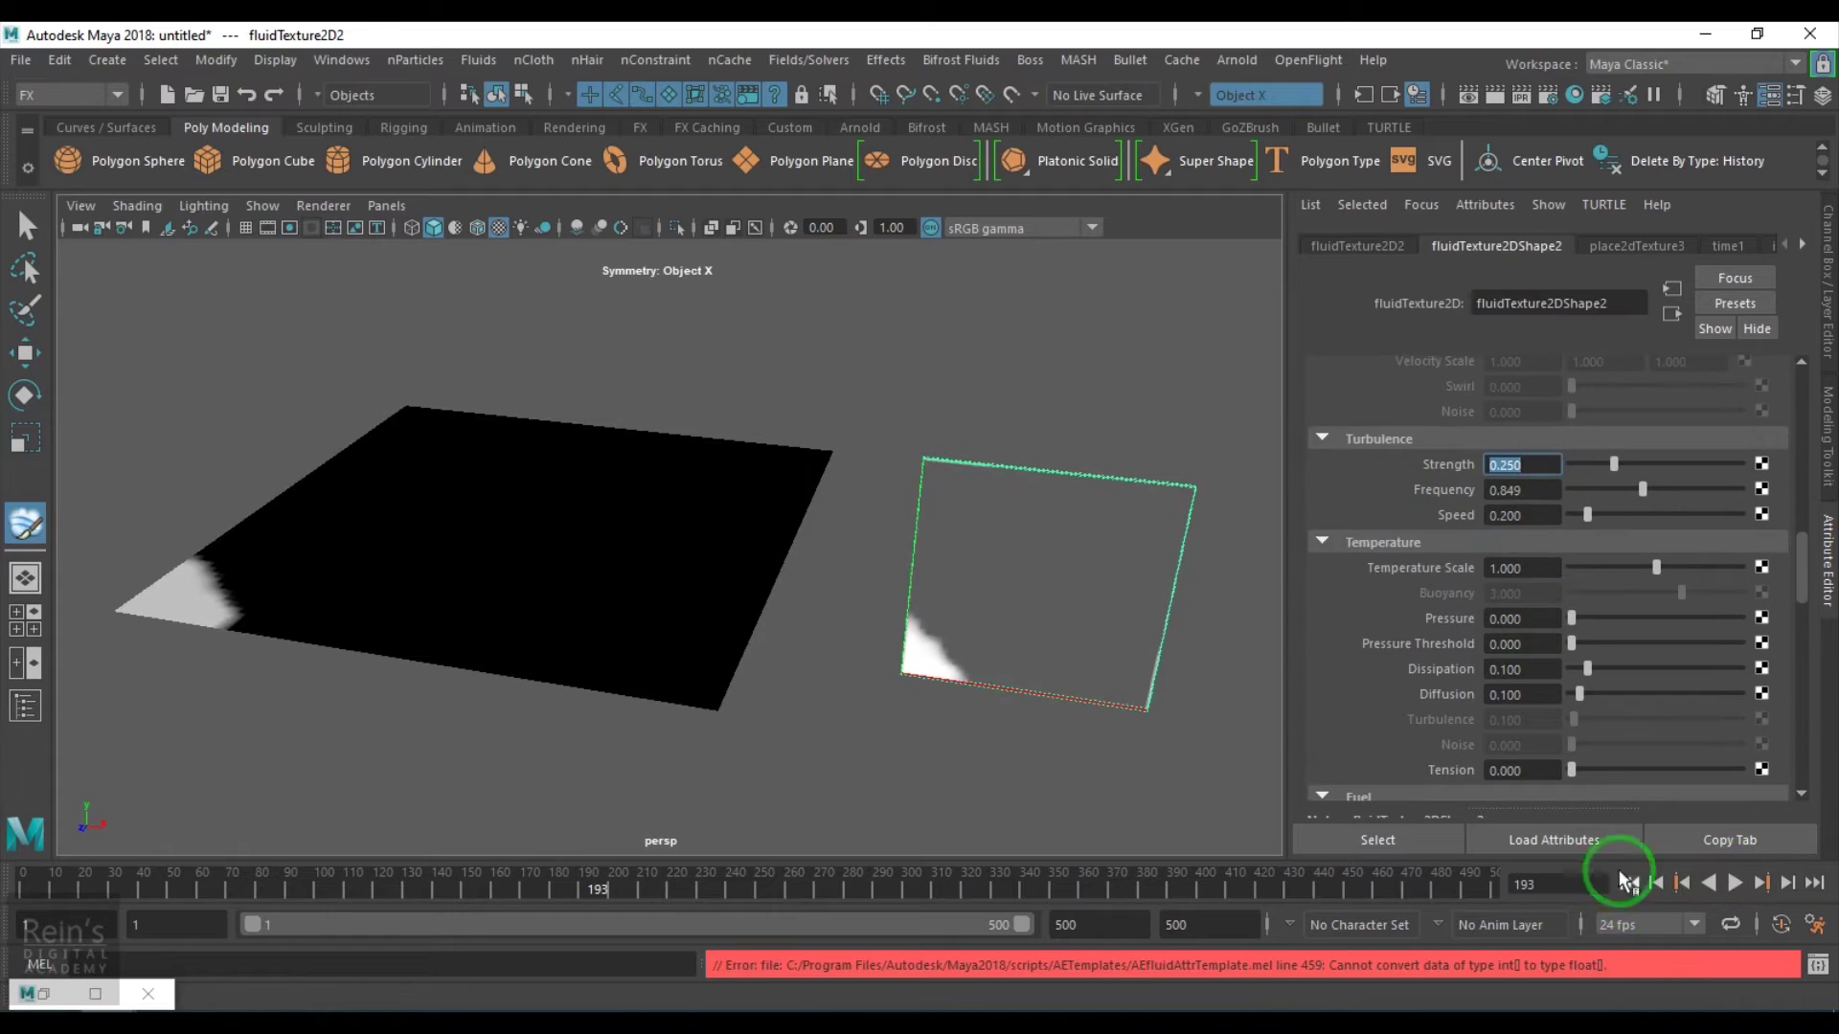
left_click(1733, 883)
left_click(1733, 883)
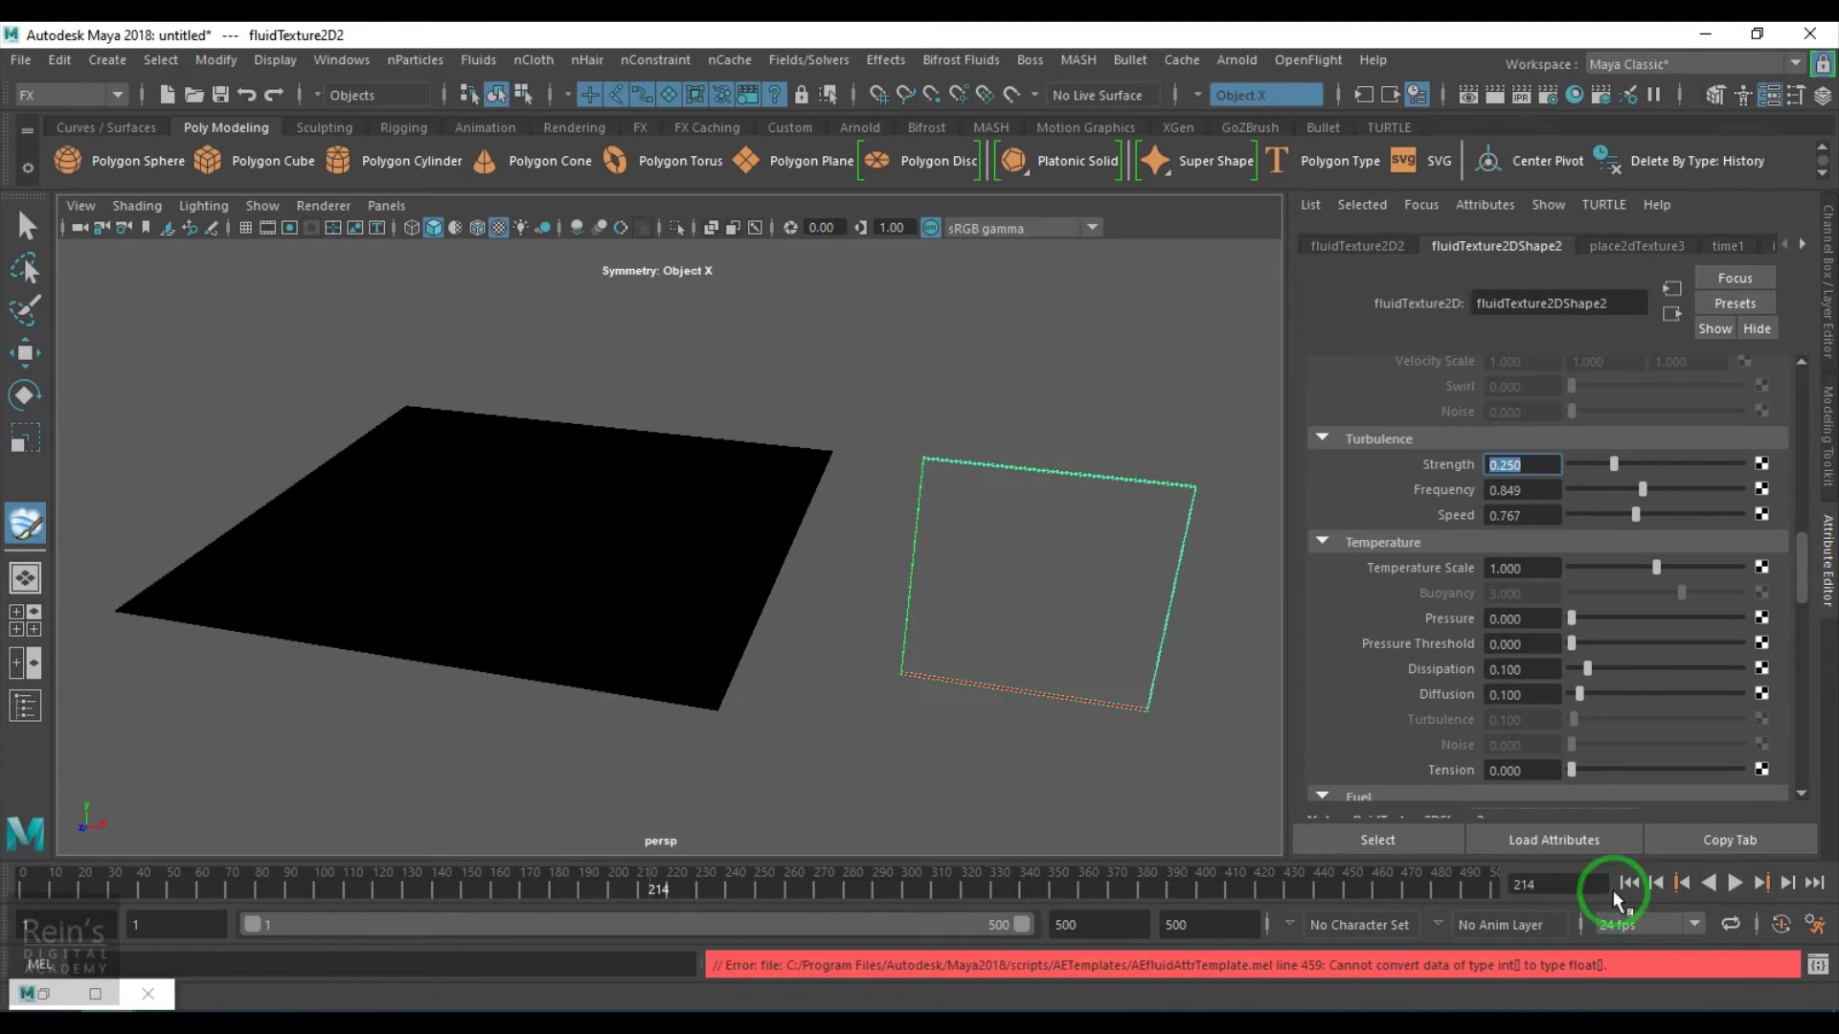
left_click(1629, 883)
left_click(1733, 883)
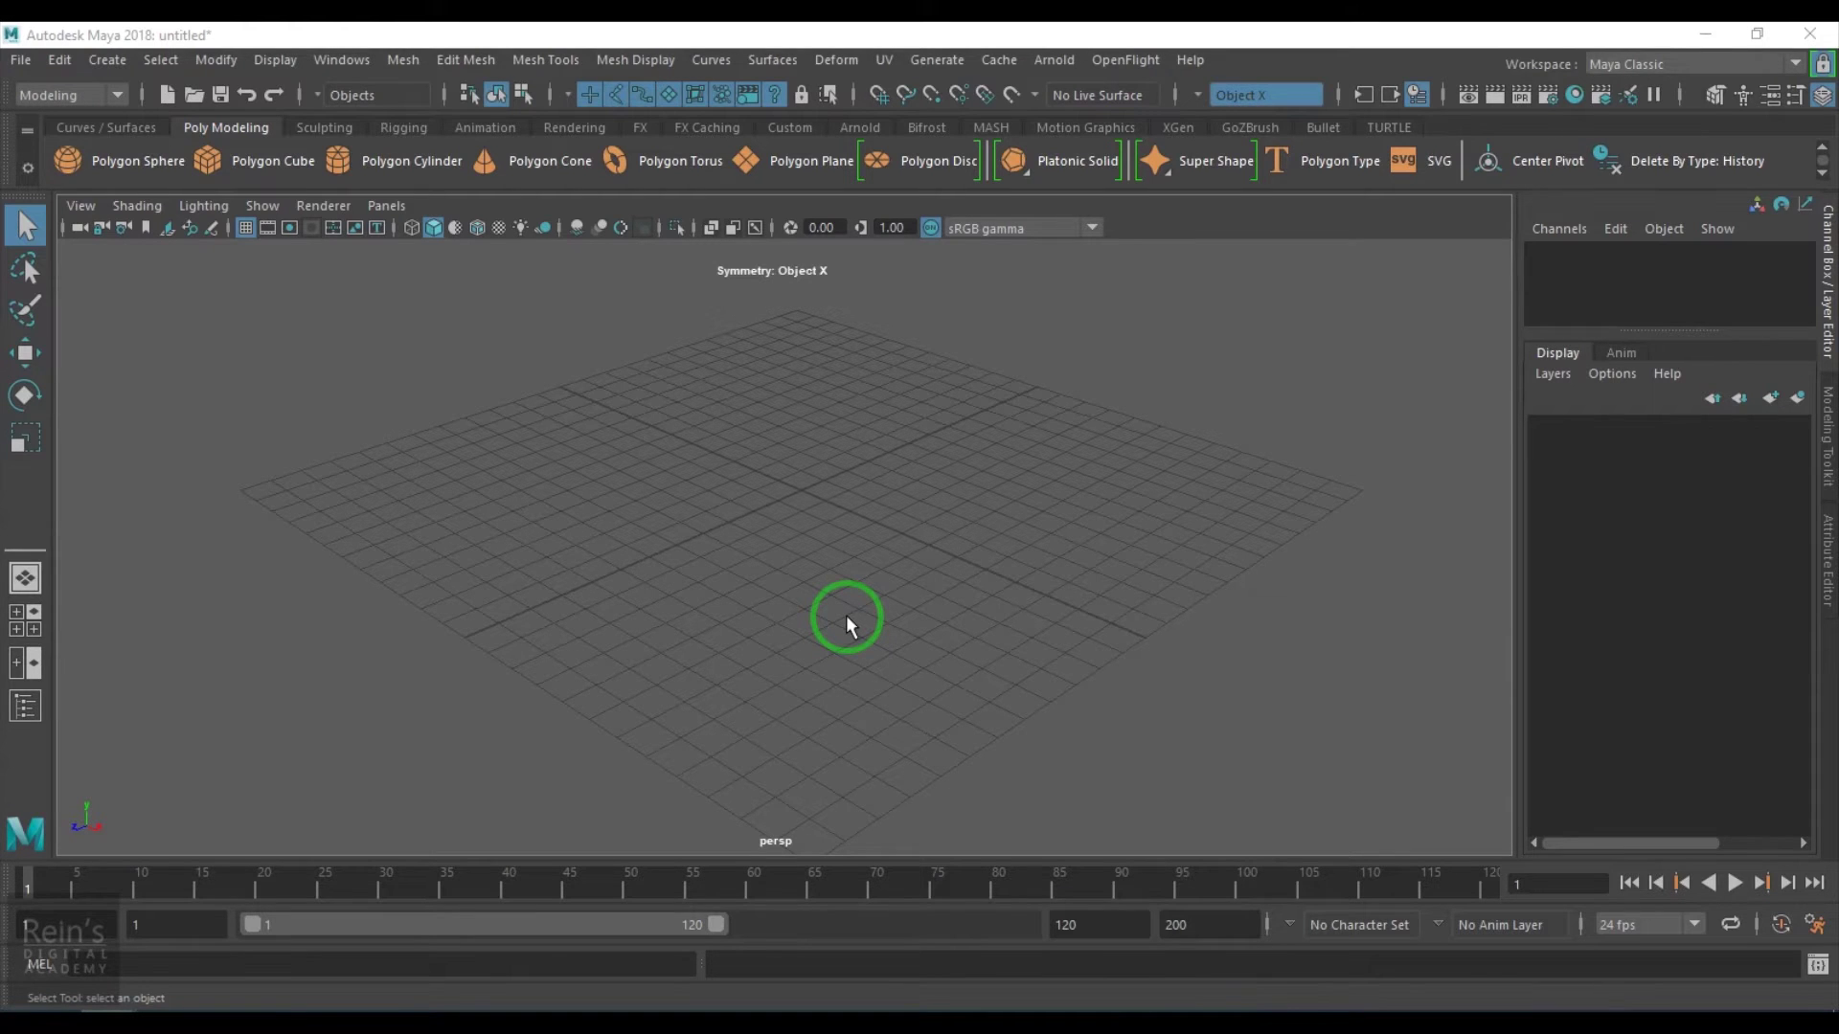
- Open the Hypershade from Windows > Rendering Editors, list 2D Textures, and enlarge their icons
left_click(345, 59)
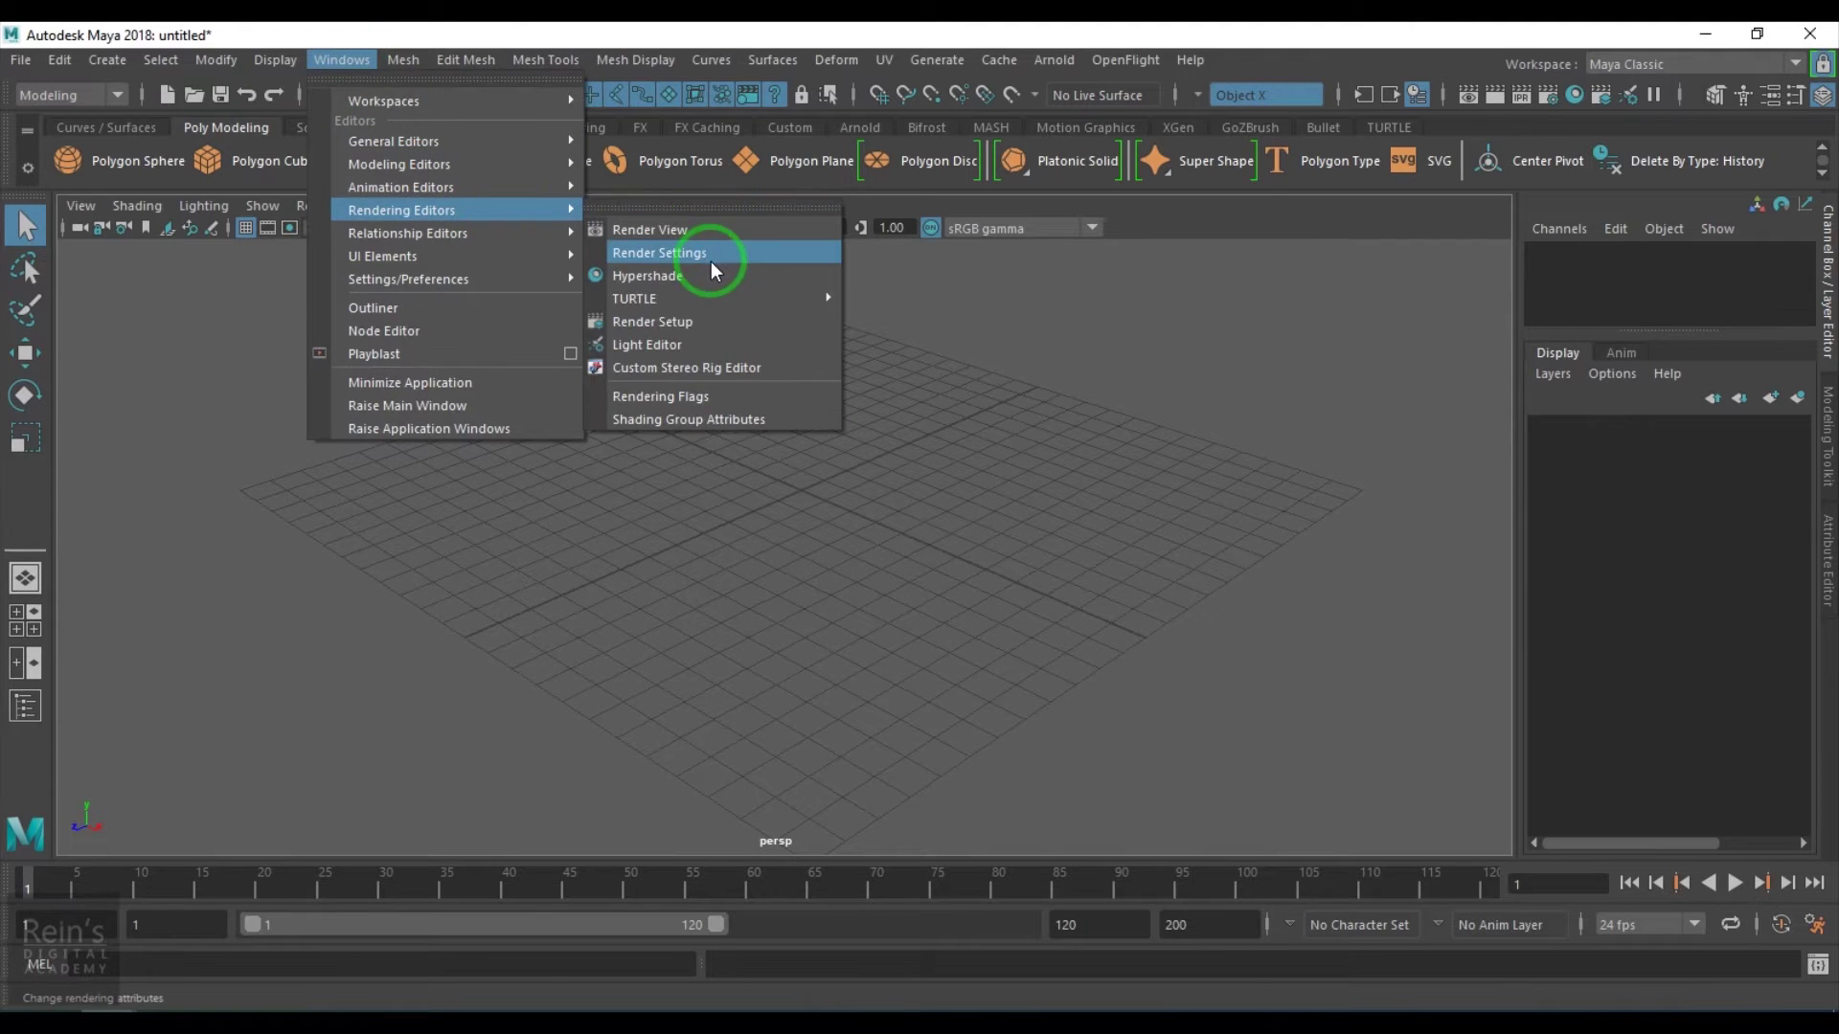
left_click(718, 285)
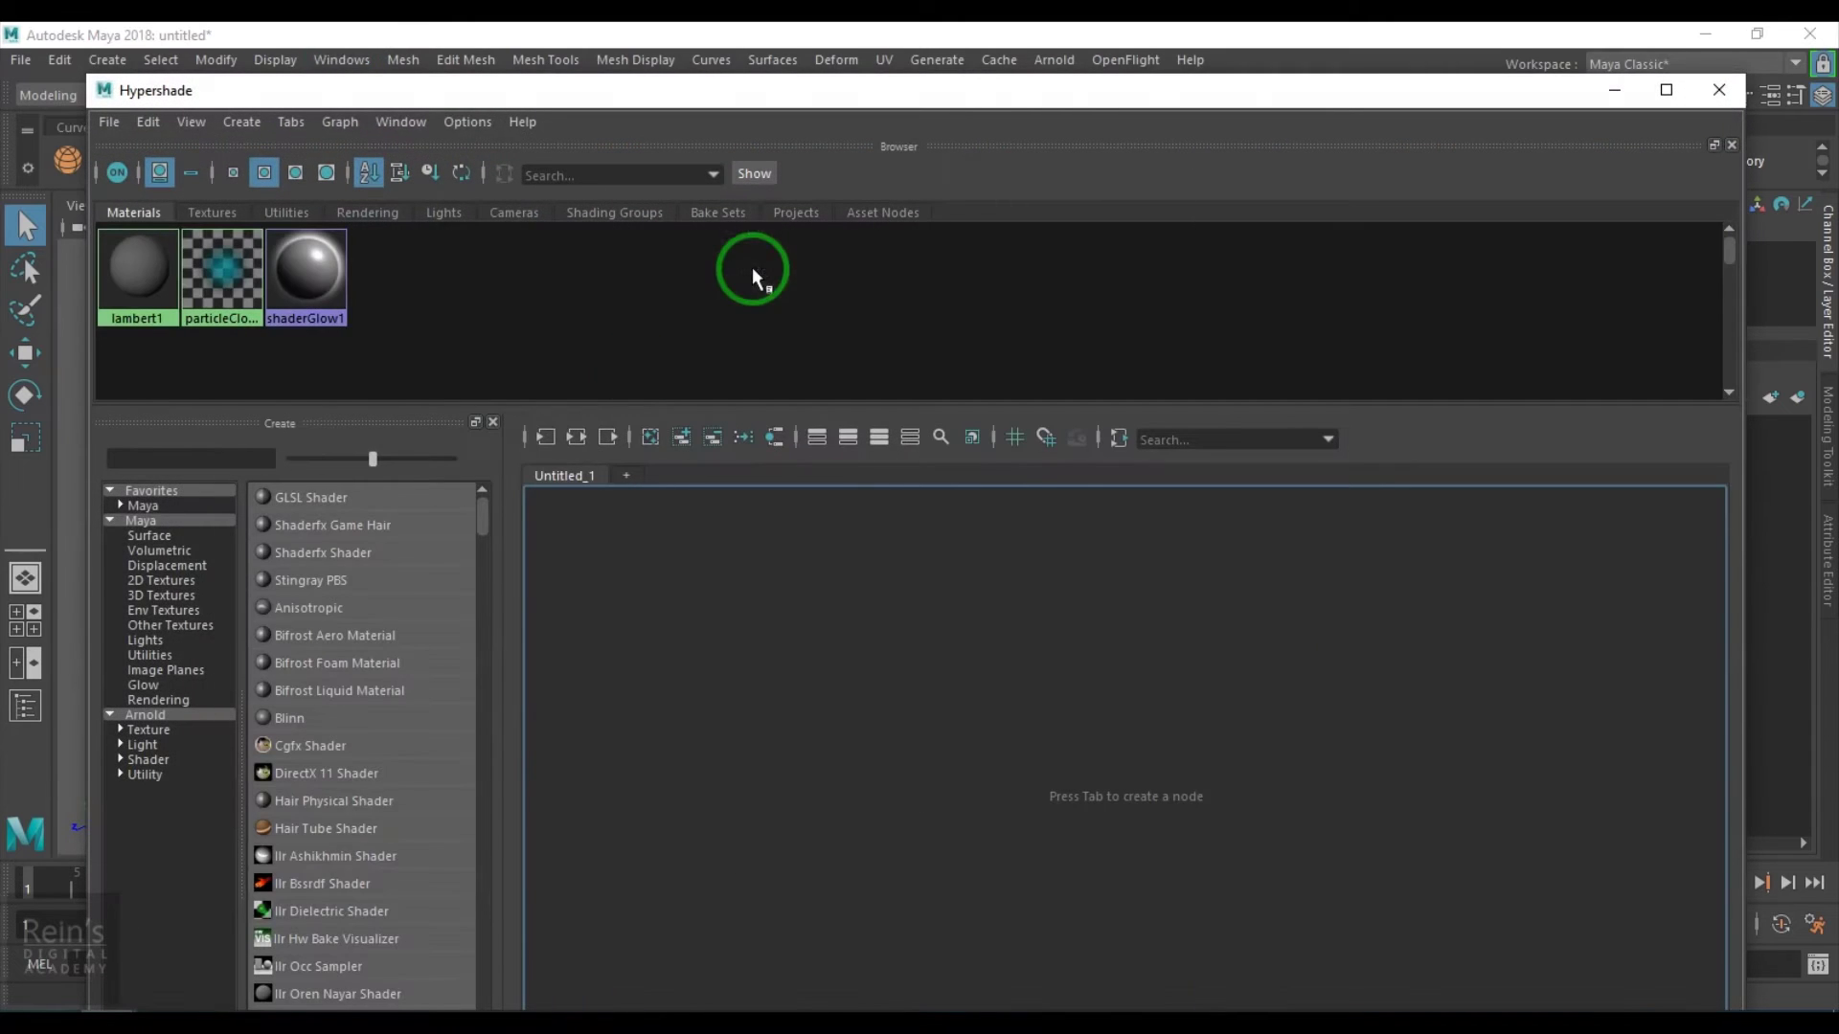
left_click(169, 582)
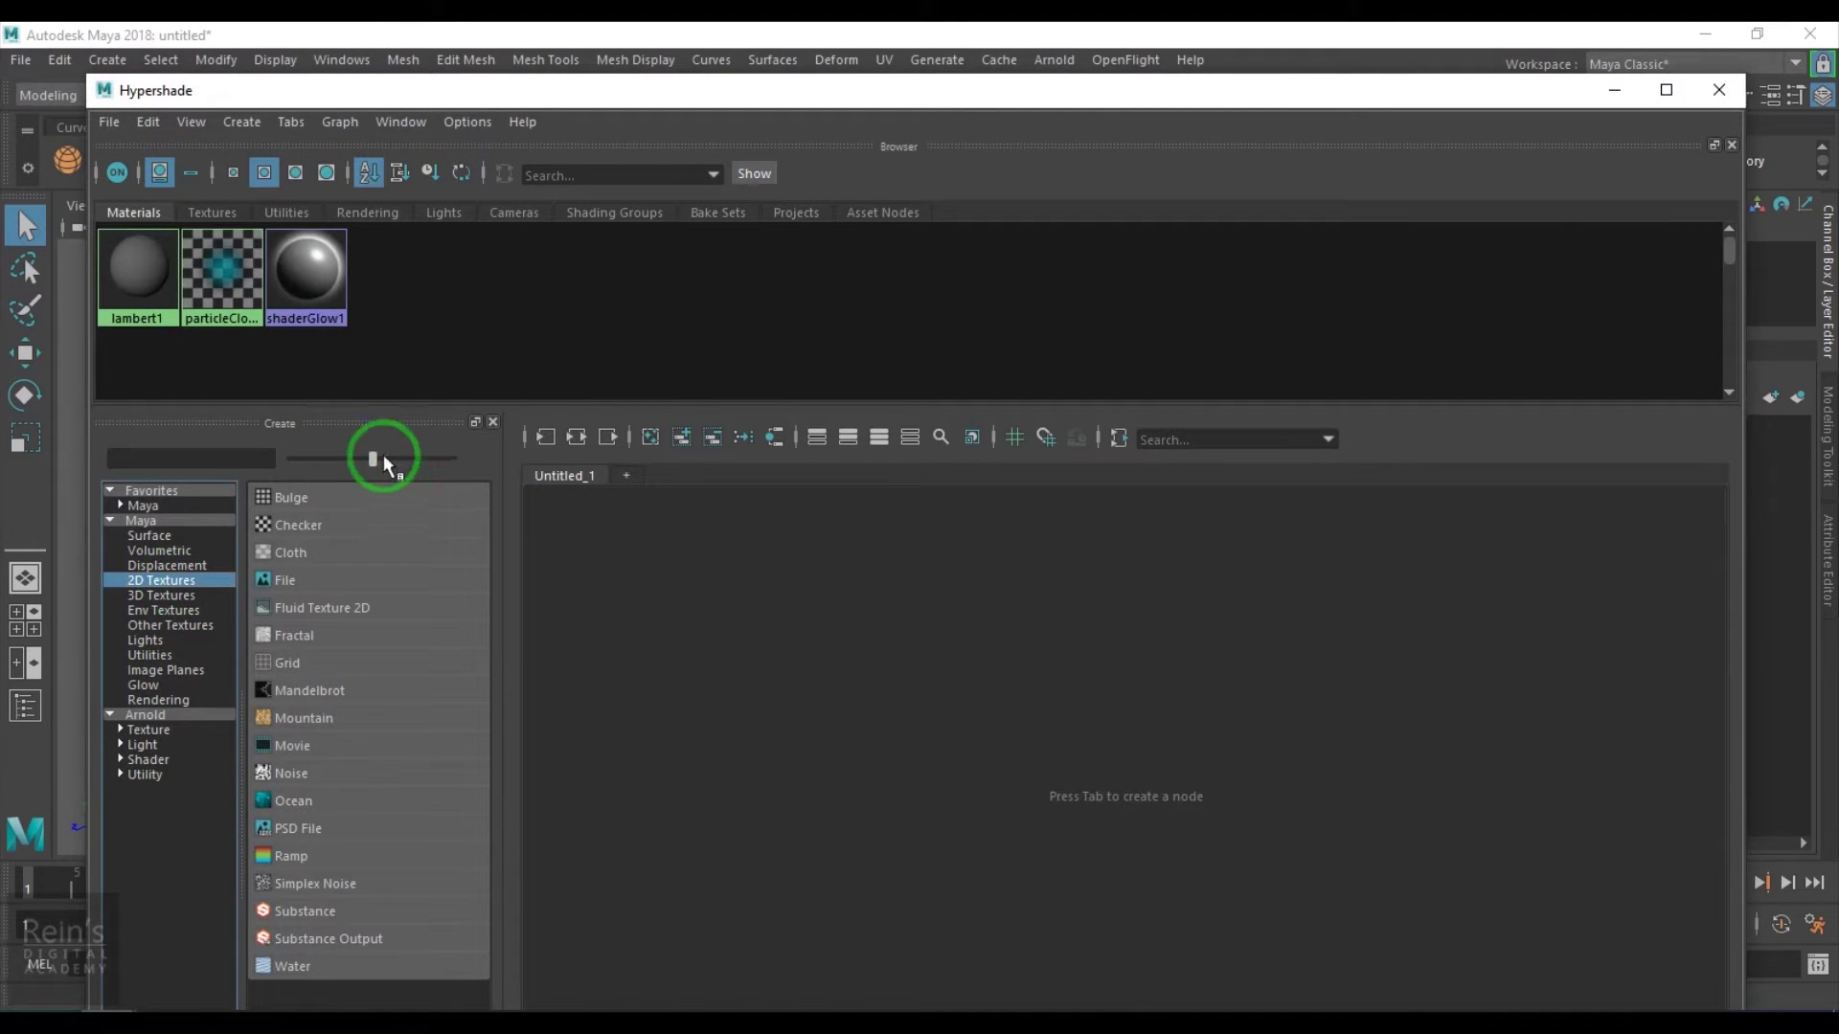
left_click_drag(382, 463, 453, 460)
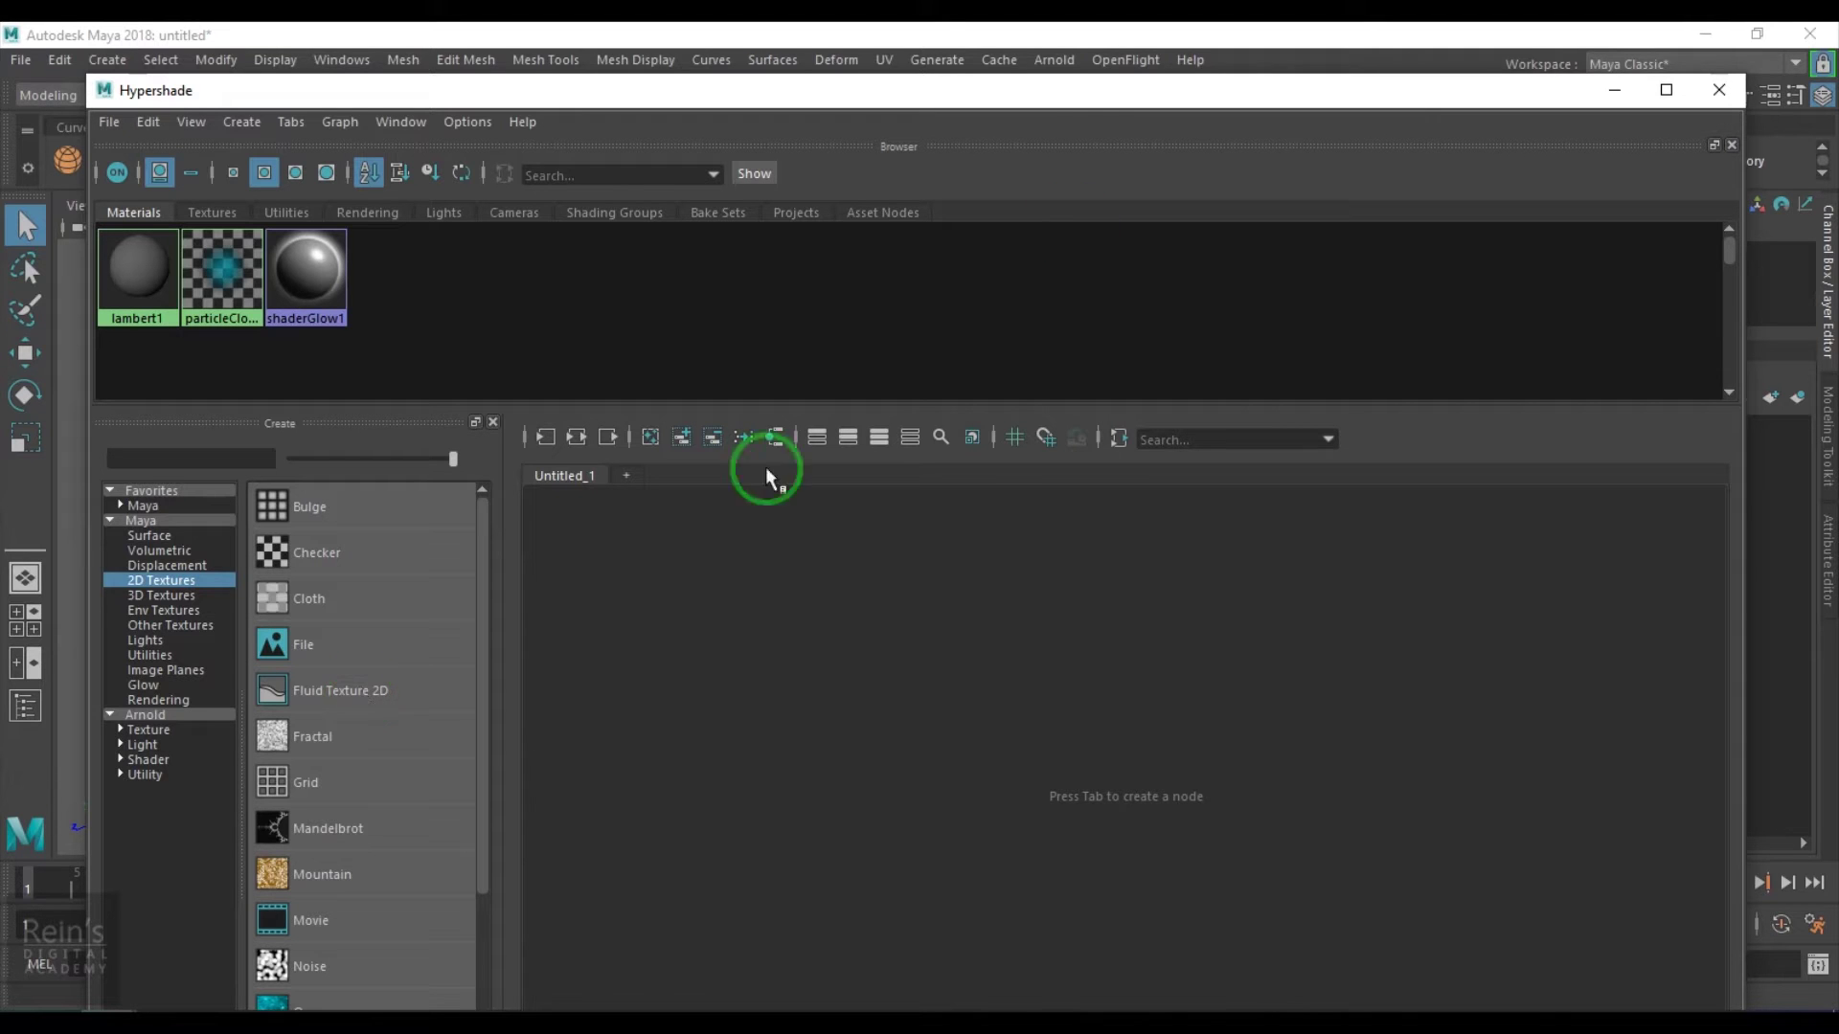
- Create a polygon plane and scale it up uniformly across the grid
left_click_drag(1097, 96, 1024, 893)
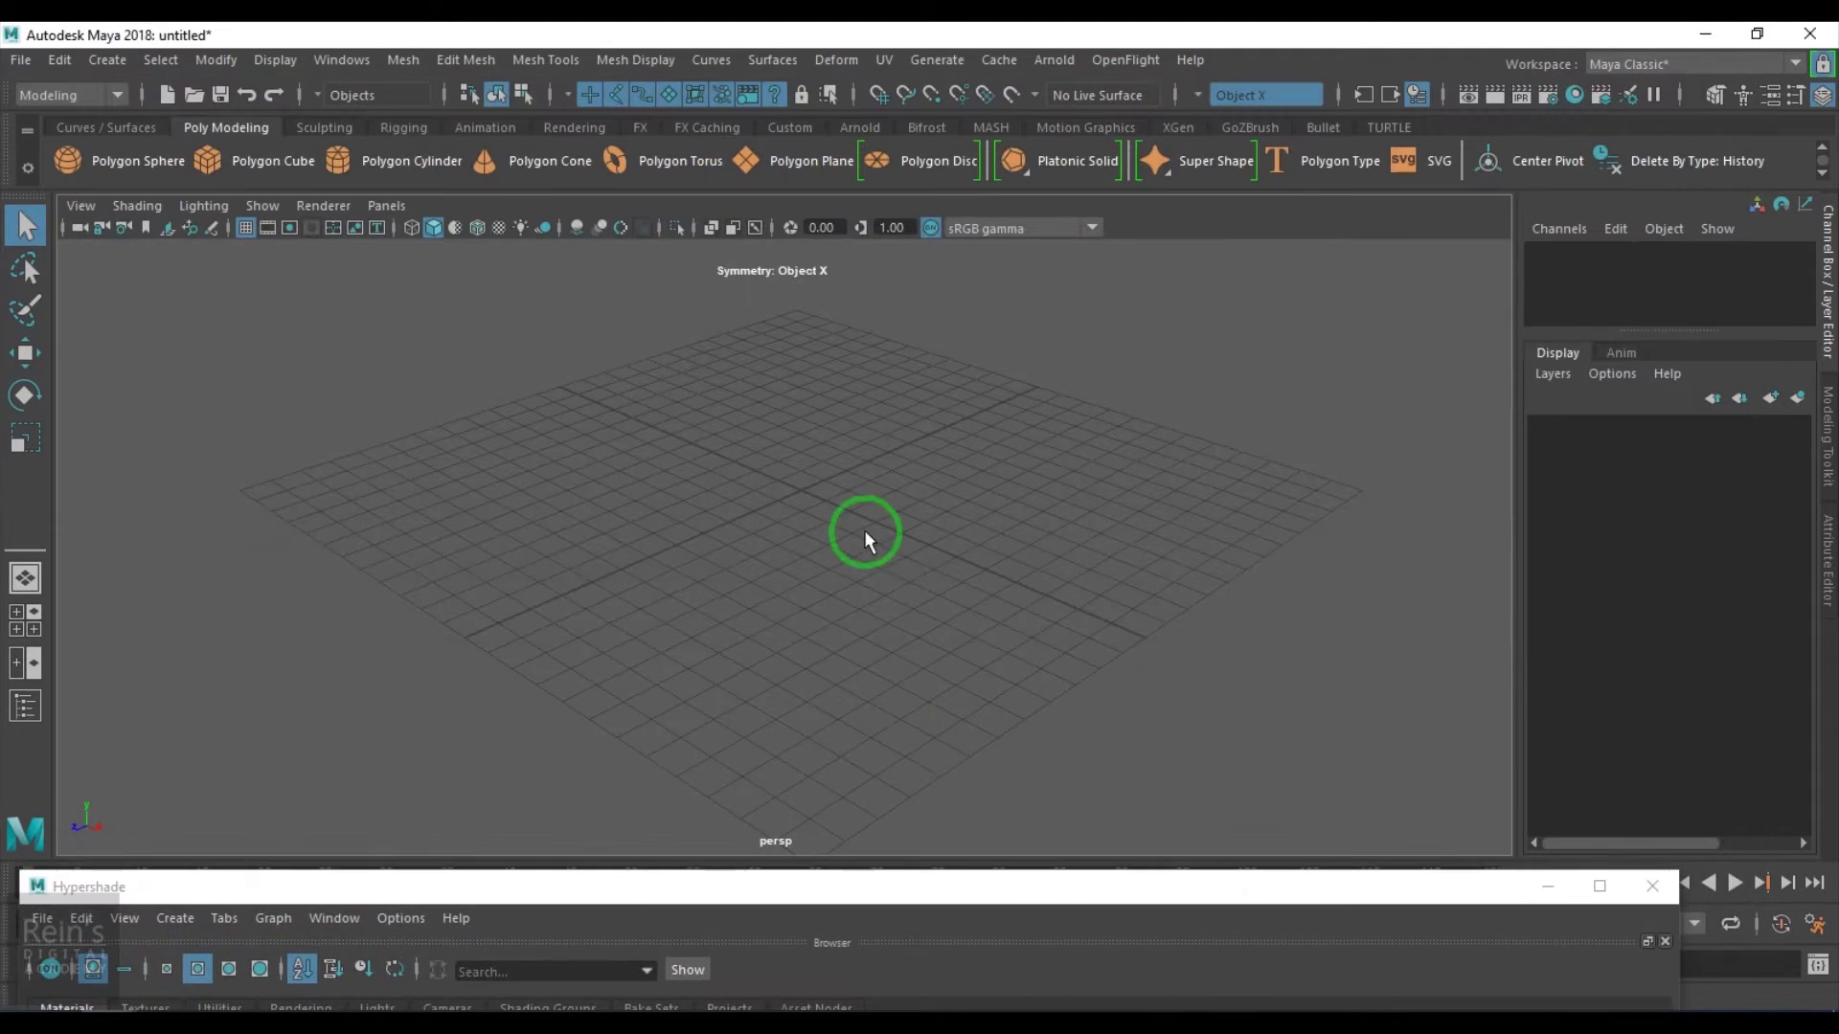
right_click(839, 475, "shift")
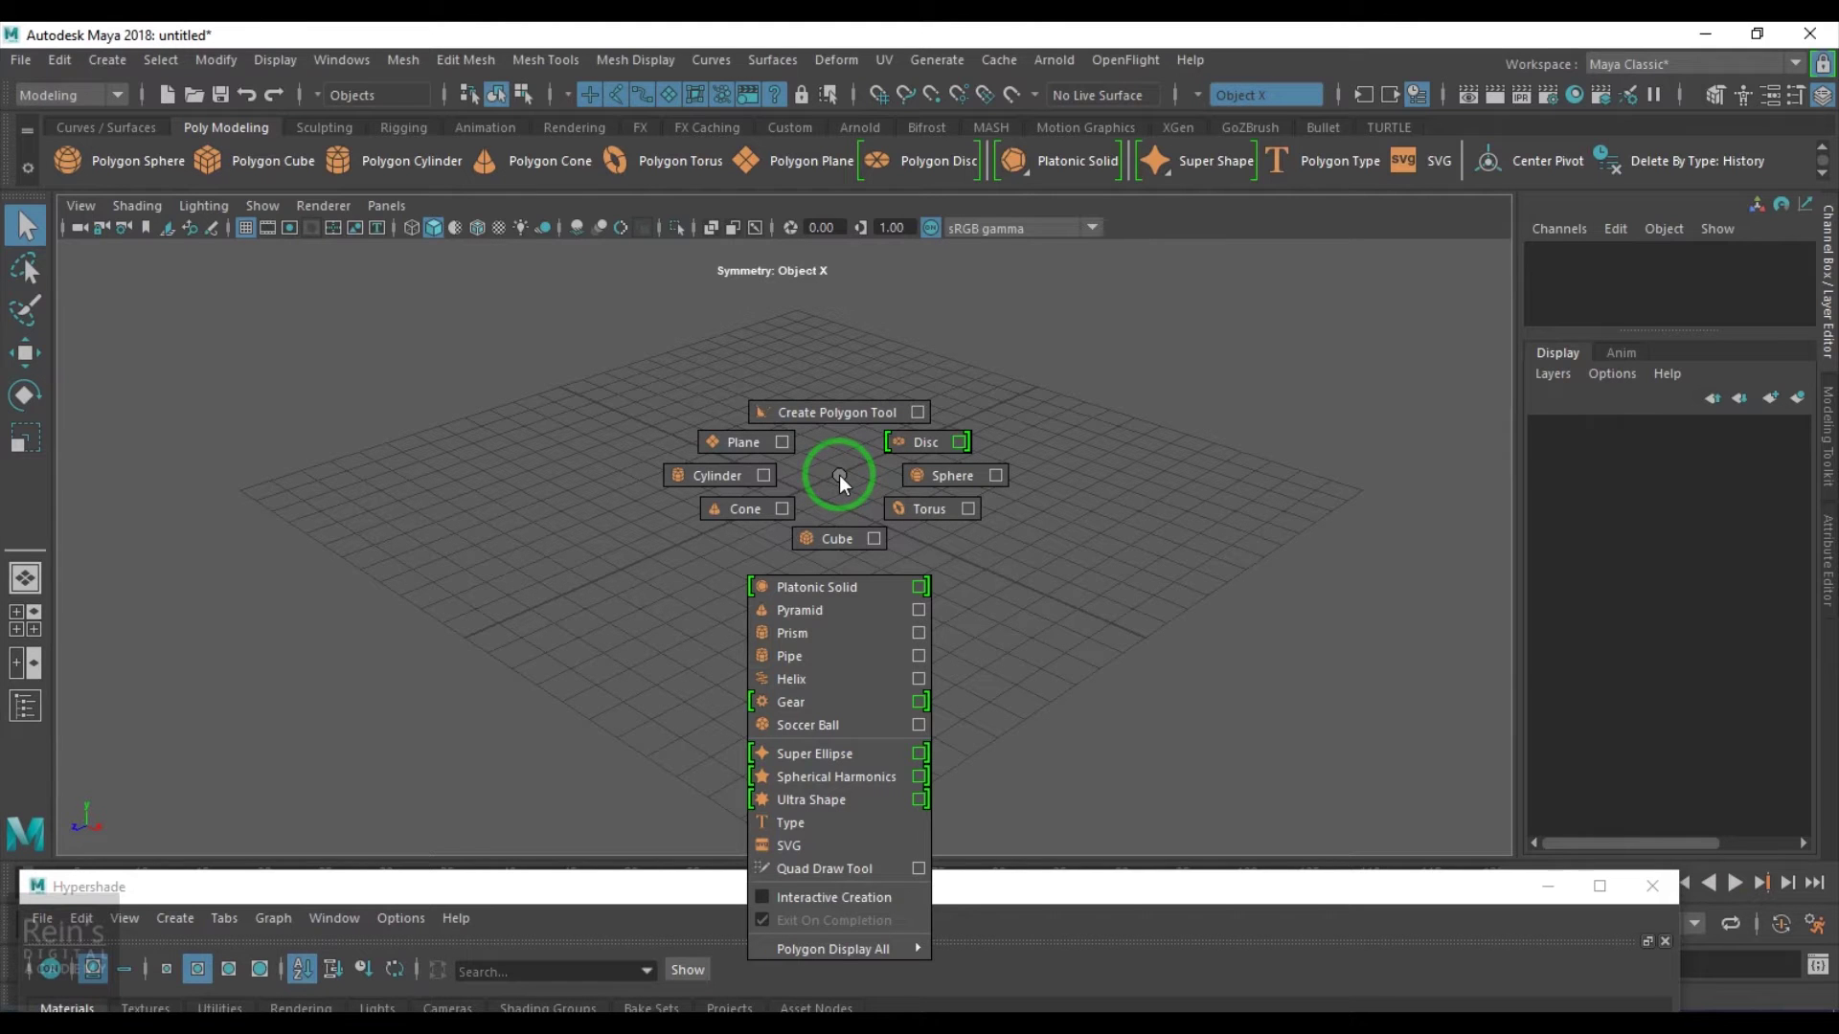
left_click(701, 394)
left_click_drag(790, 497, 937, 563, "alt")
key("r")
left_click_drag(776, 488, 1326, 592)
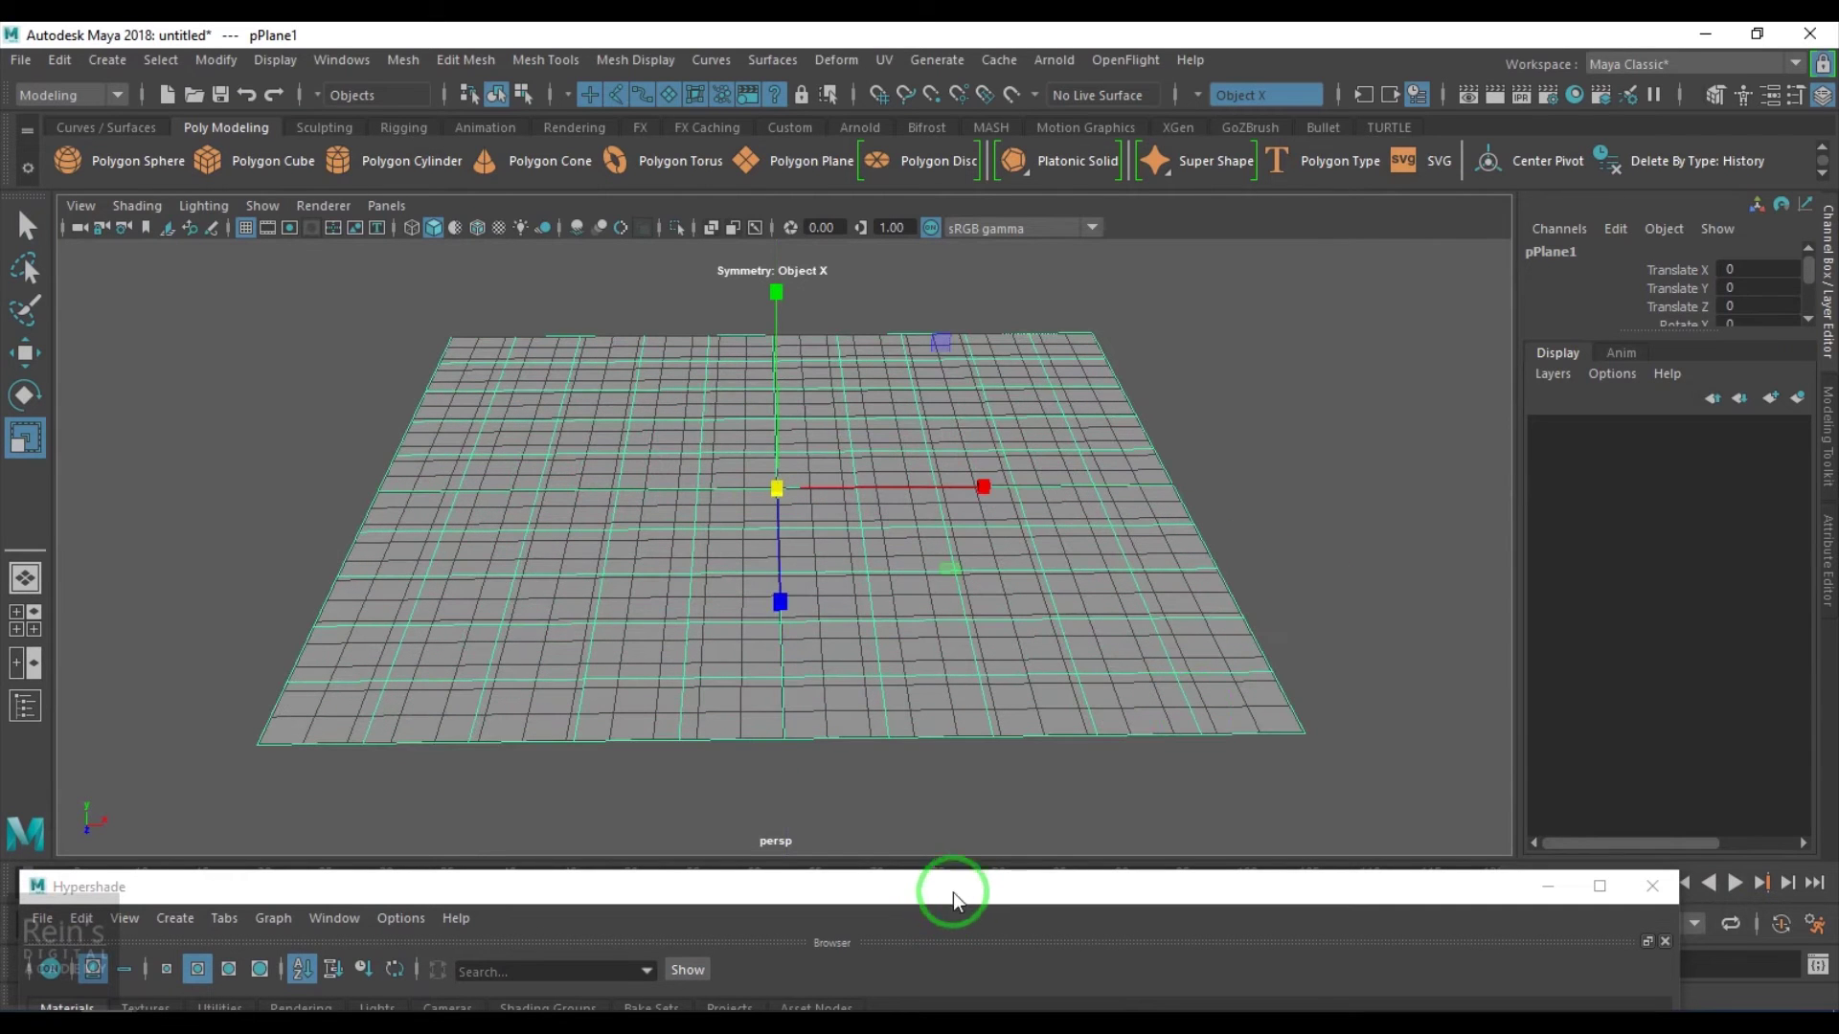
- Browse the Hypershade's Surface shaders, then move the window aside and minimize it
left_click_drag(952, 893, 1141, 233)
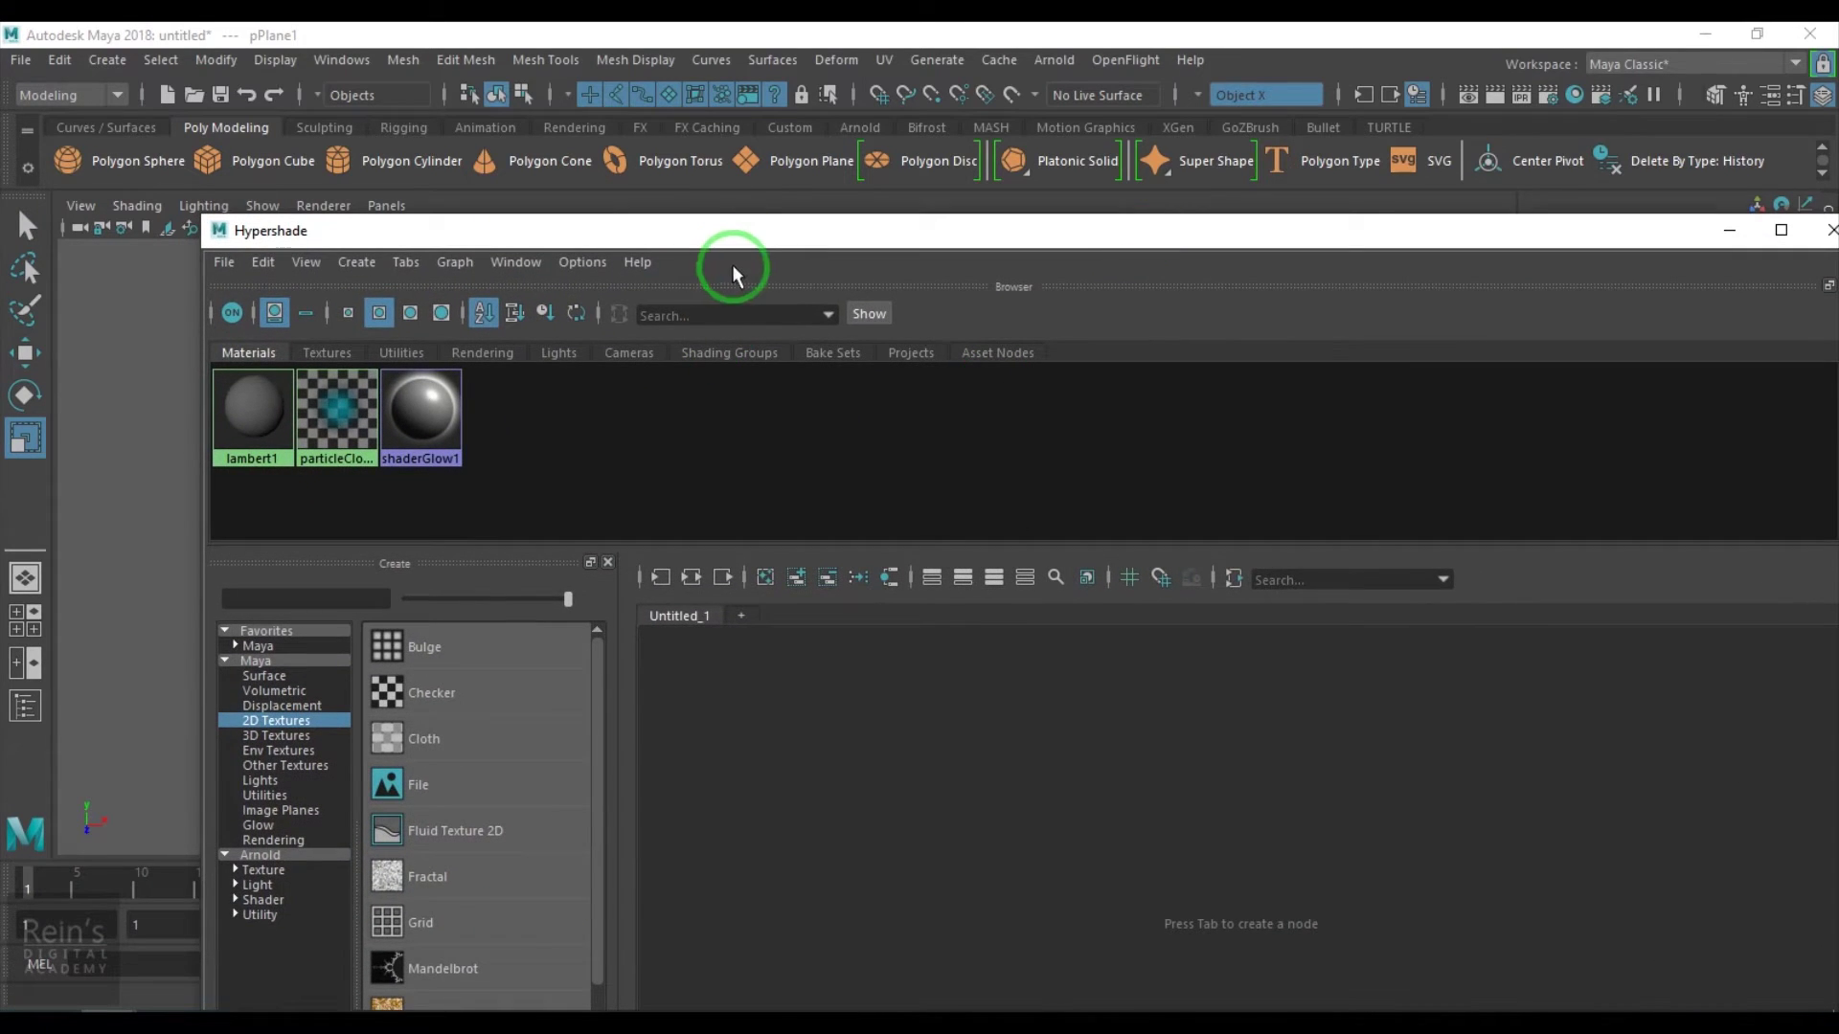
left_click_drag(738, 232, 751, 117)
left_click(261, 559)
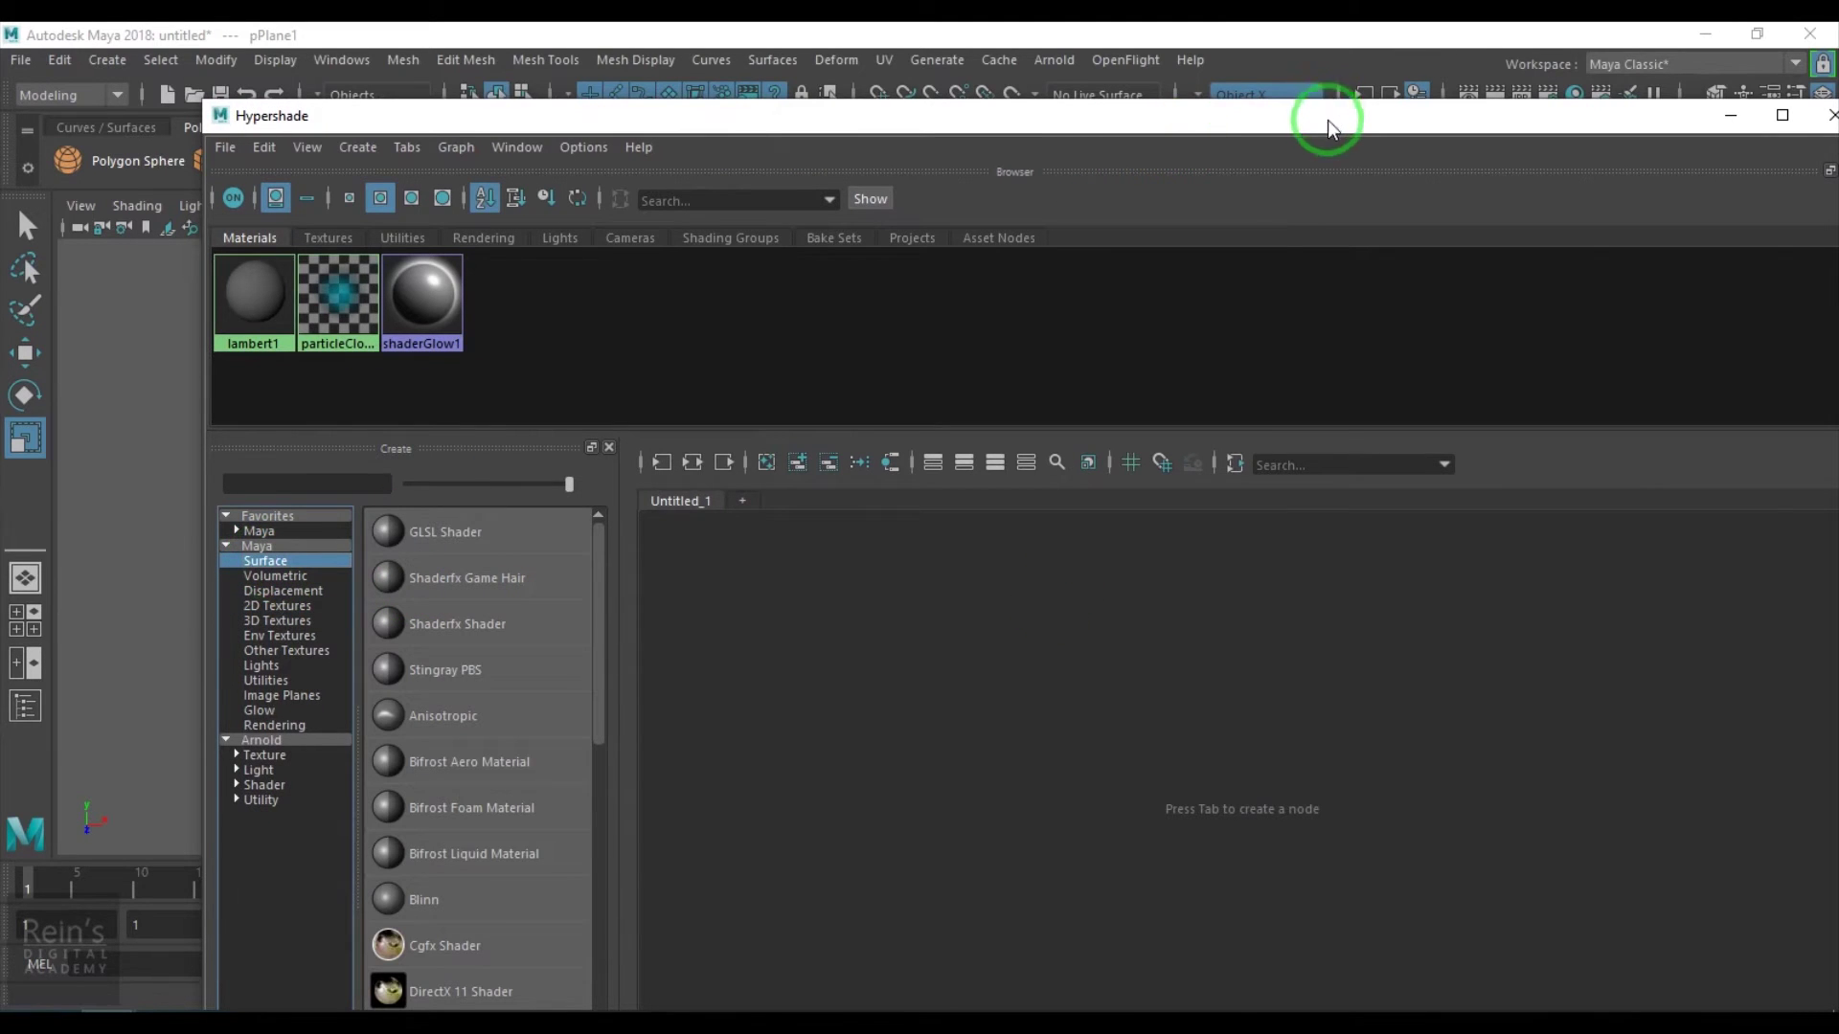
left_click_drag(1590, 123, 1034, 585)
left_click(1192, 577)
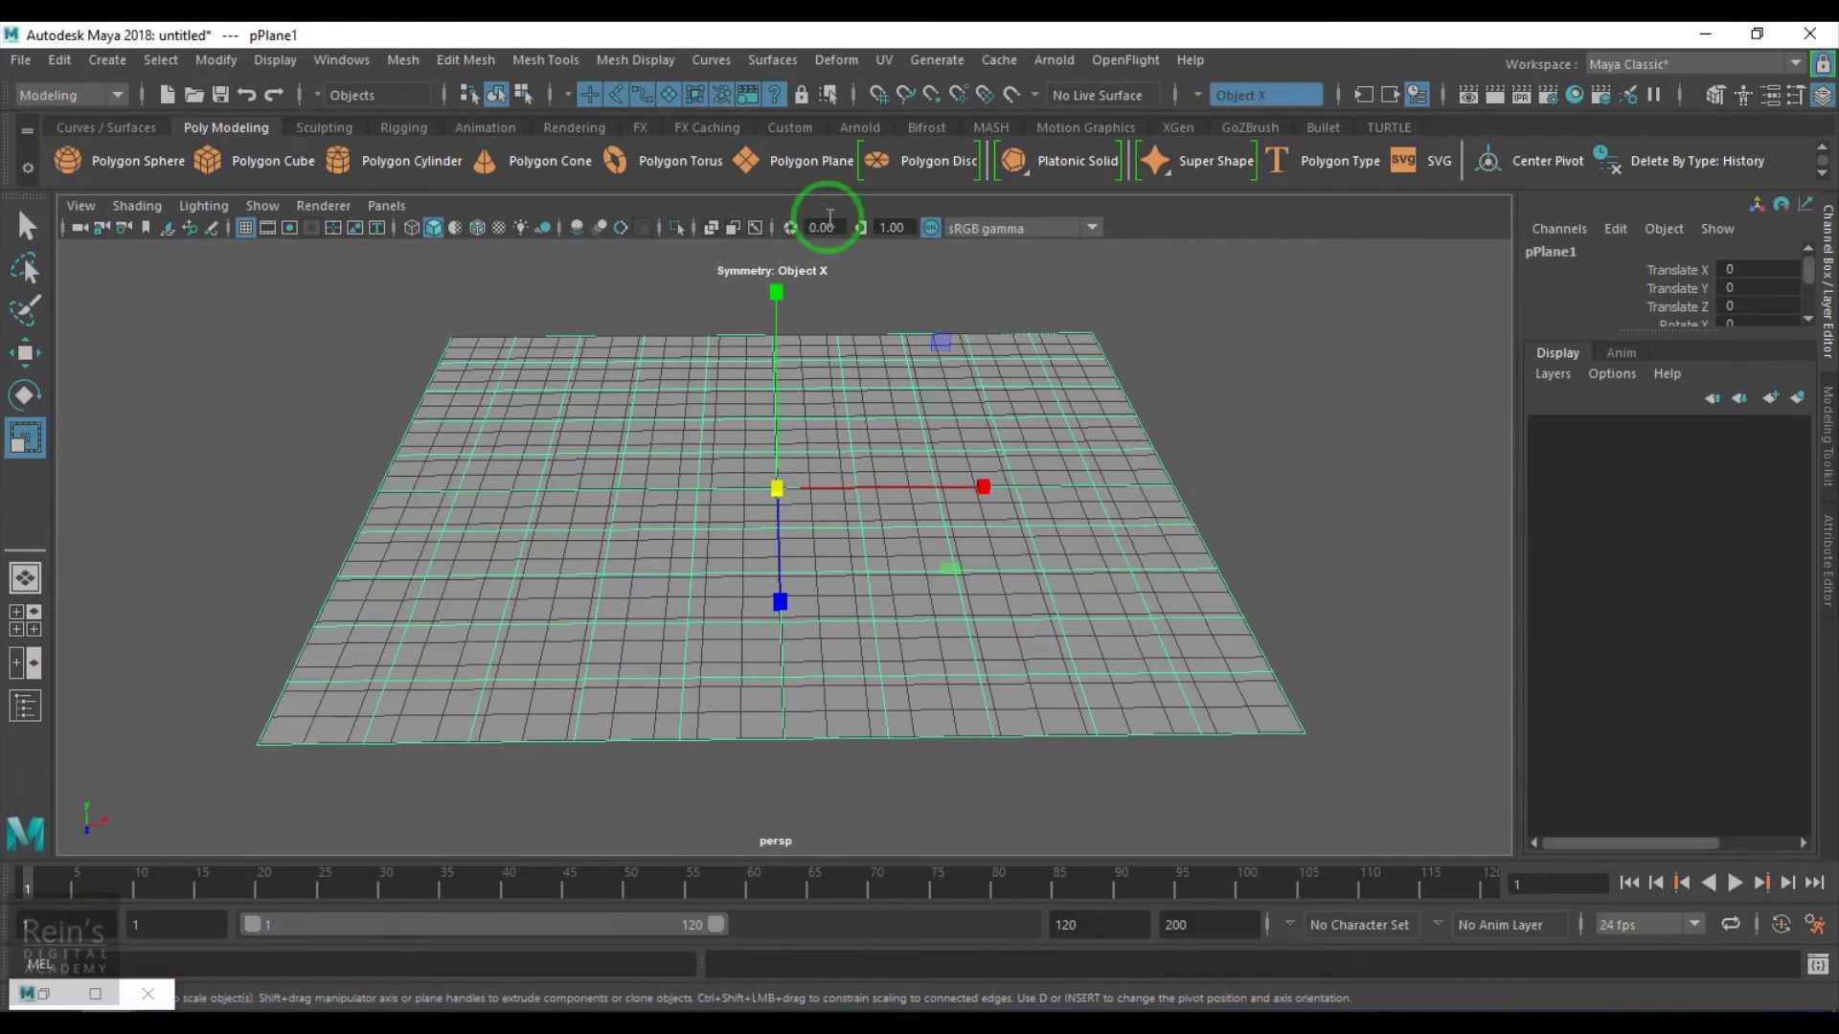
- Assign a new Lambert material to the plane from the Rendering shelf and show lambert2's attributes
left_click(579, 129)
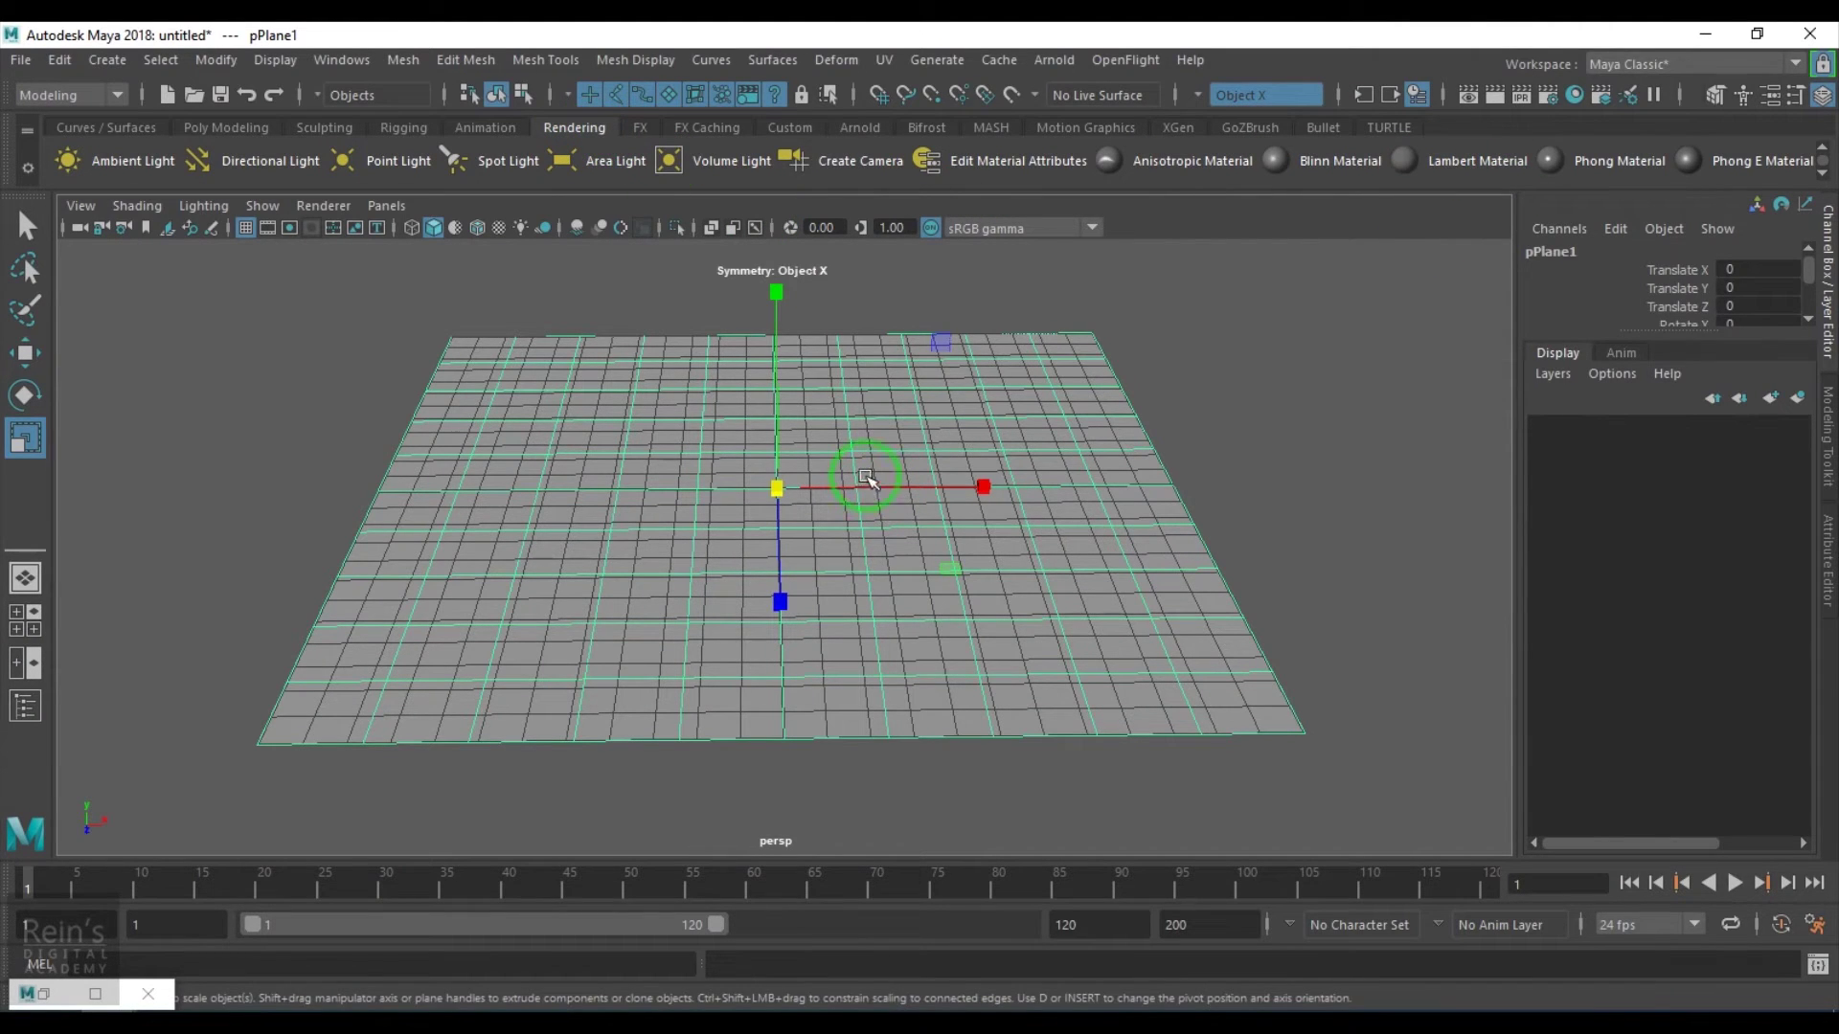
left_click(1460, 164)
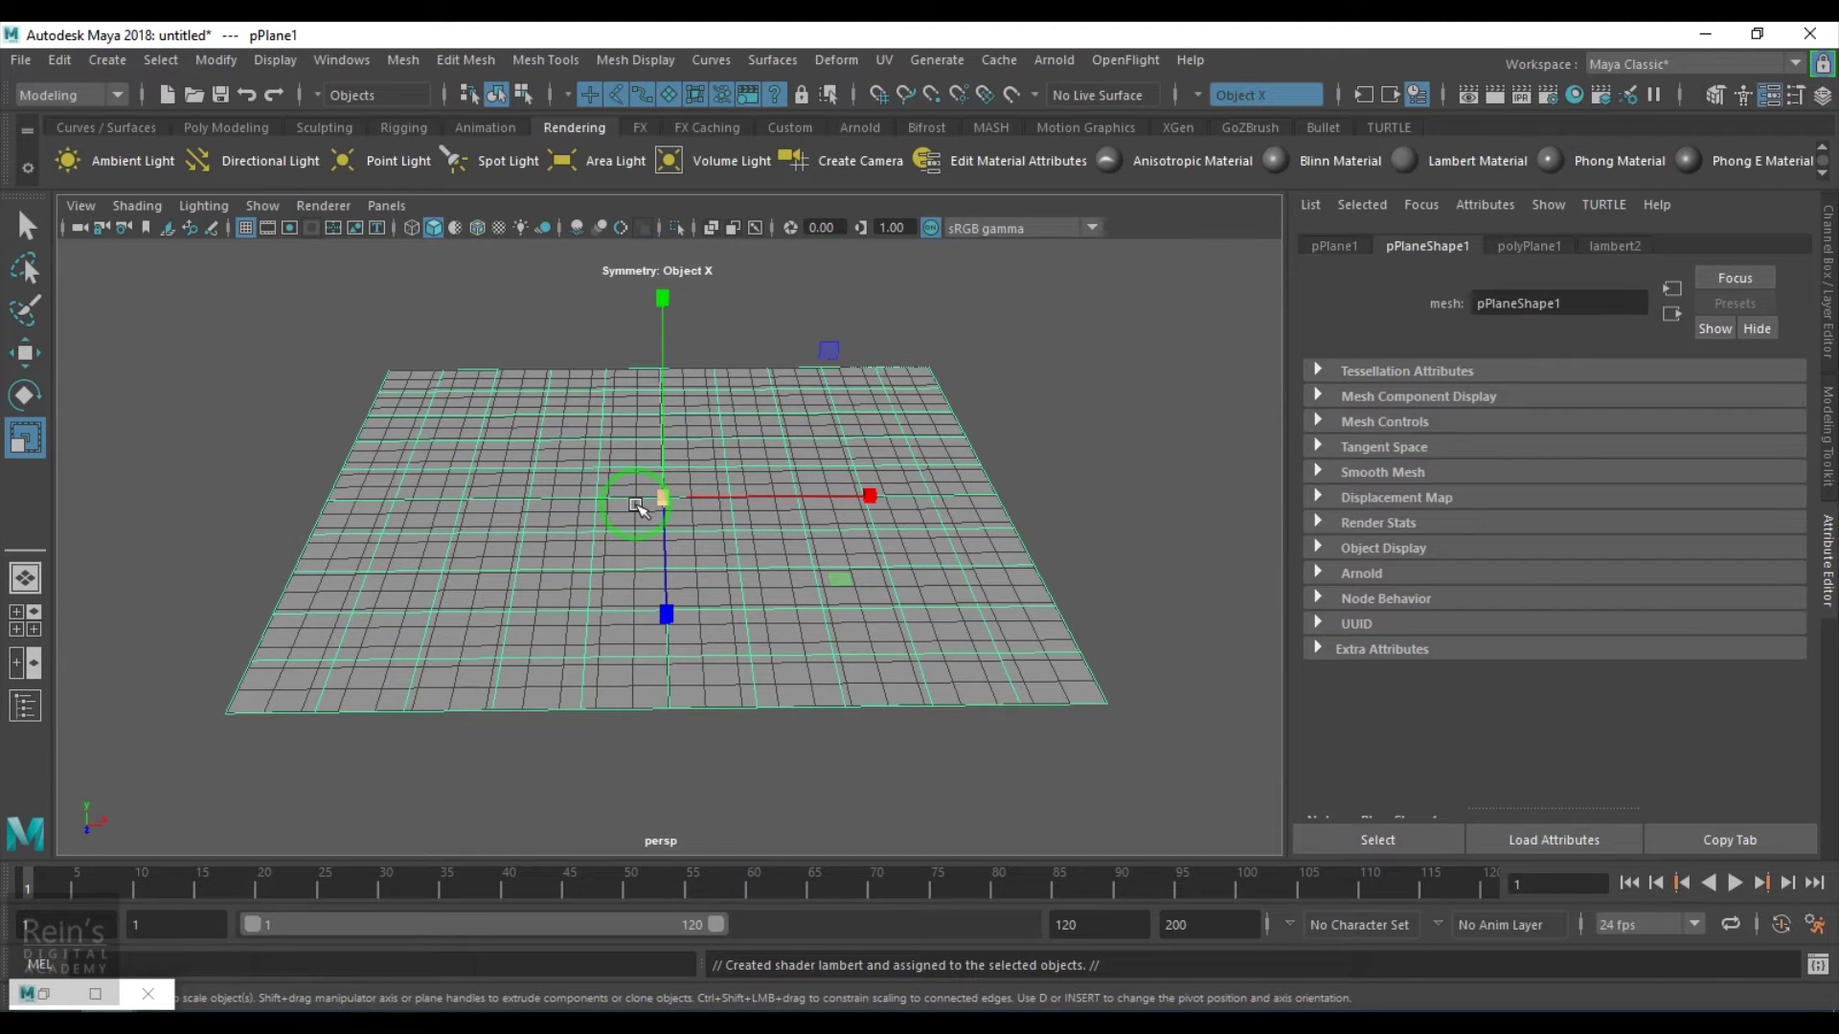
left_click(1614, 246)
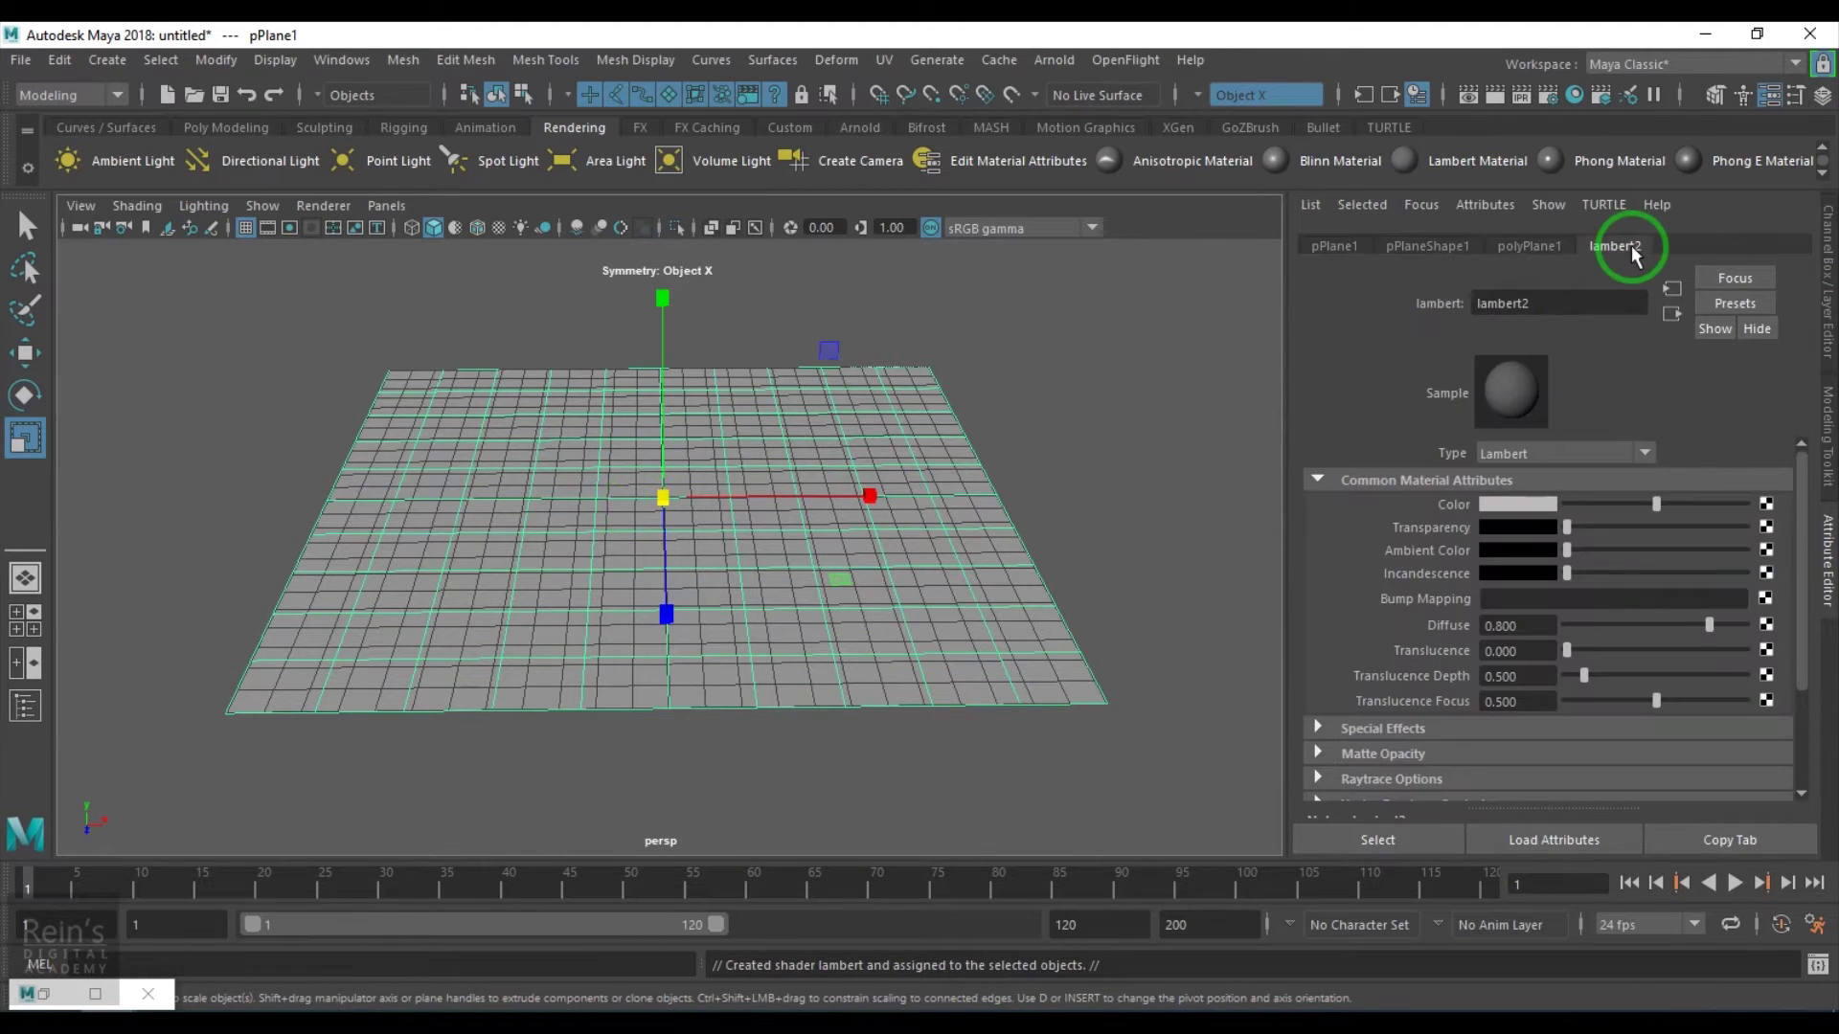
- Map a Fluid Texture 2D onto lambert2's Color
left_click(1765, 504)
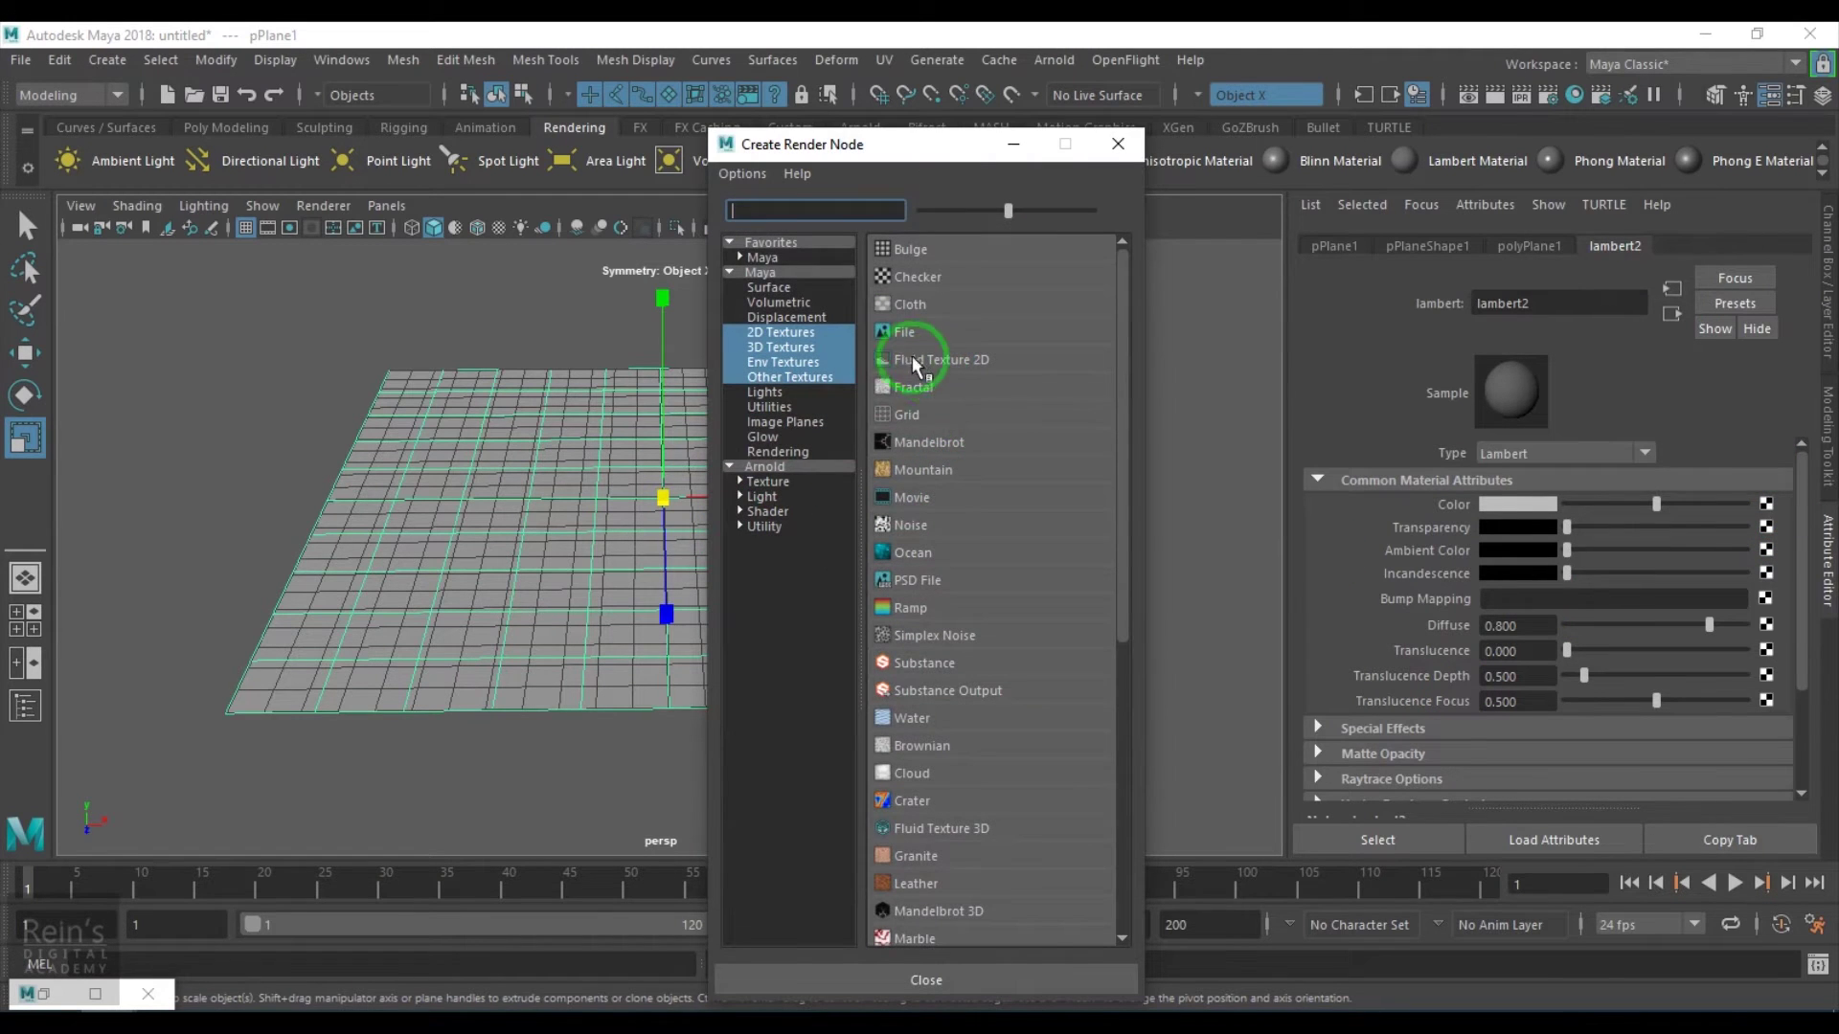
left_click_drag(1007, 209, 1174, 251)
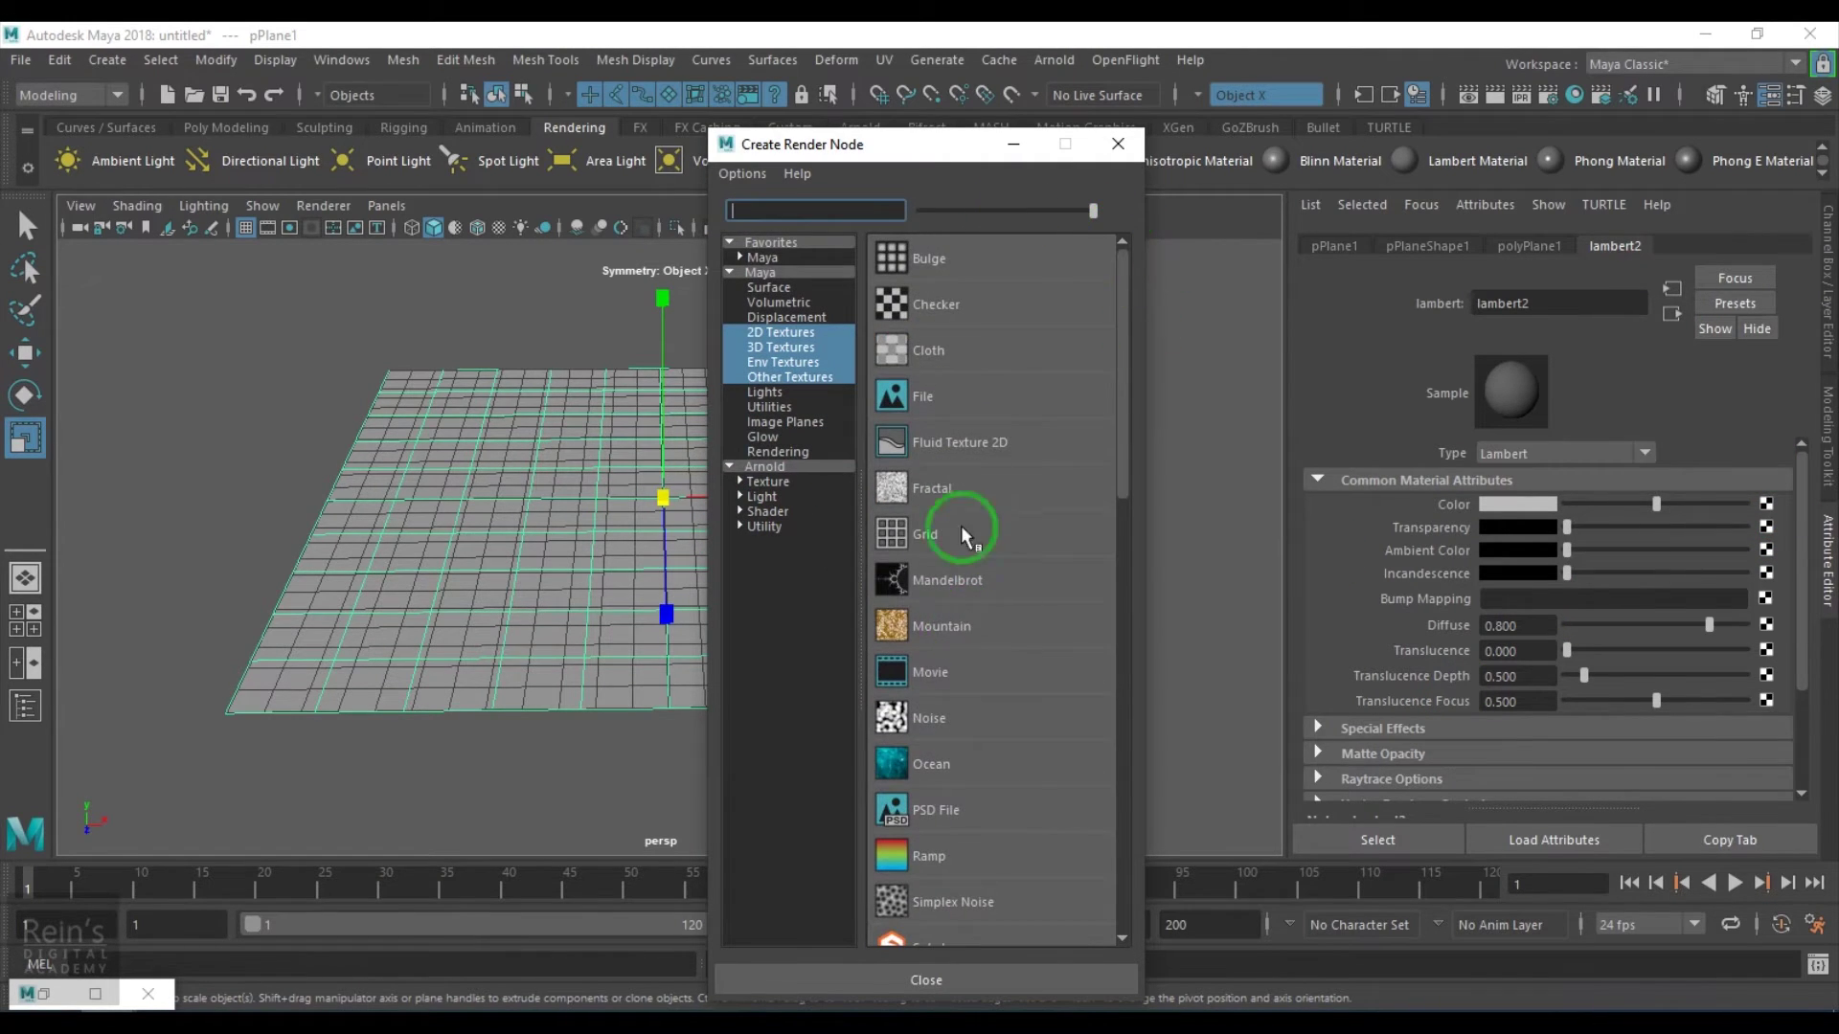
left_click(950, 445)
key("w")
right_click_drag(820, 554, 738, 496, "alt")
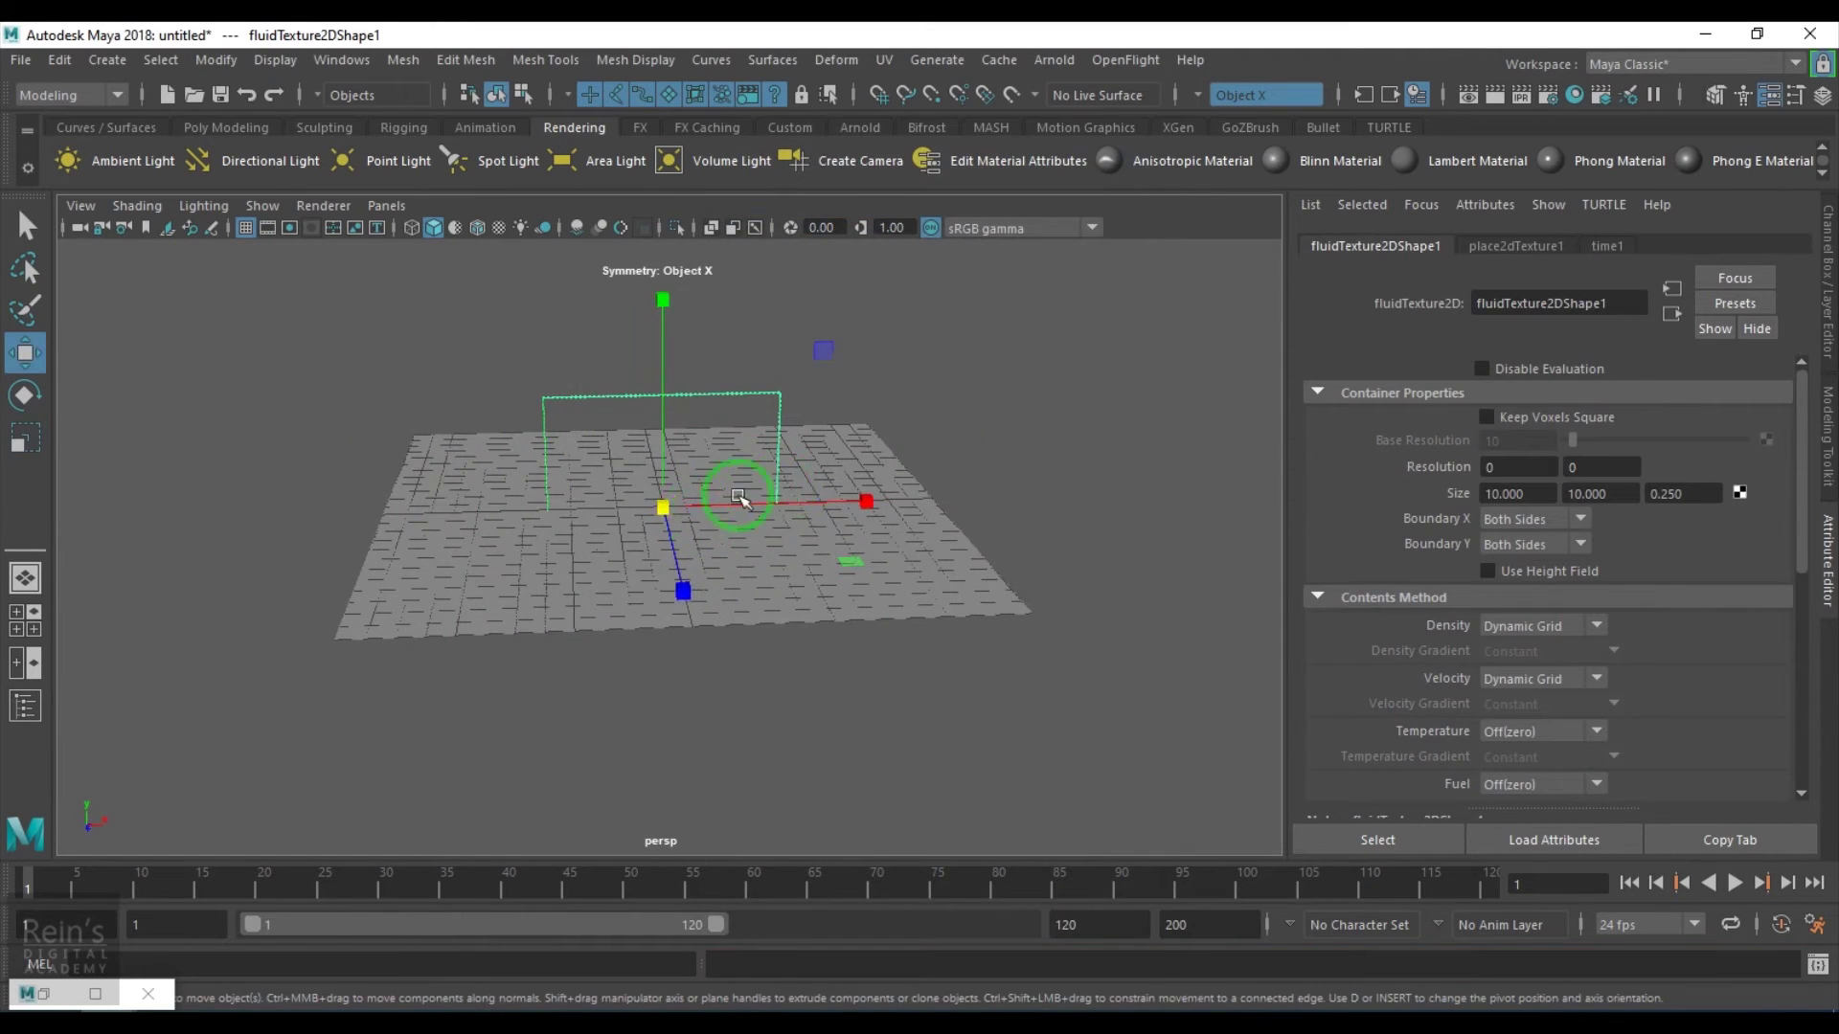
- Drag the fluid container right along X beside the plane and turn on textured display (6)
left_click_drag(783, 500, 1252, 509)
middle_click_drag(1252, 509, 657, 641, "alt")
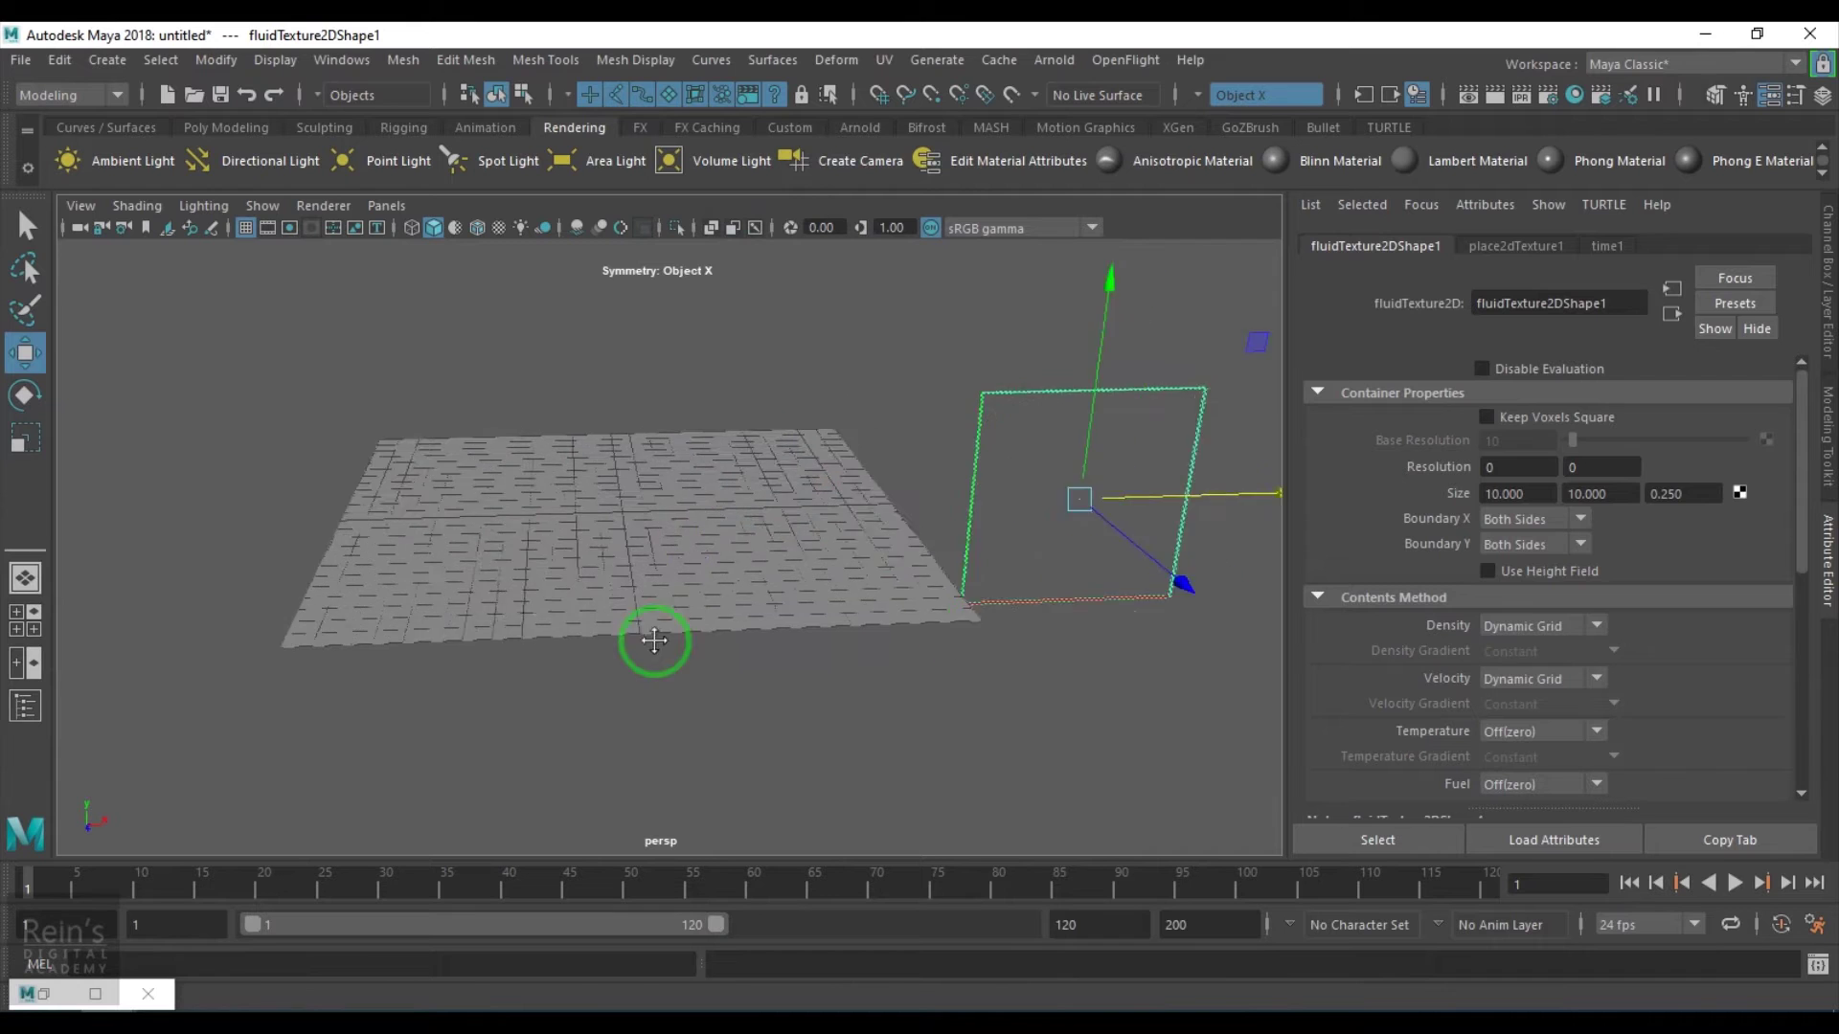
mouse_move(908, 618)
middle_mouse_down("alt")
mouse_move(500, 645)
mouse_move(965, 607)
mouse_move(911, 601)
middle_mouse_up("alt")
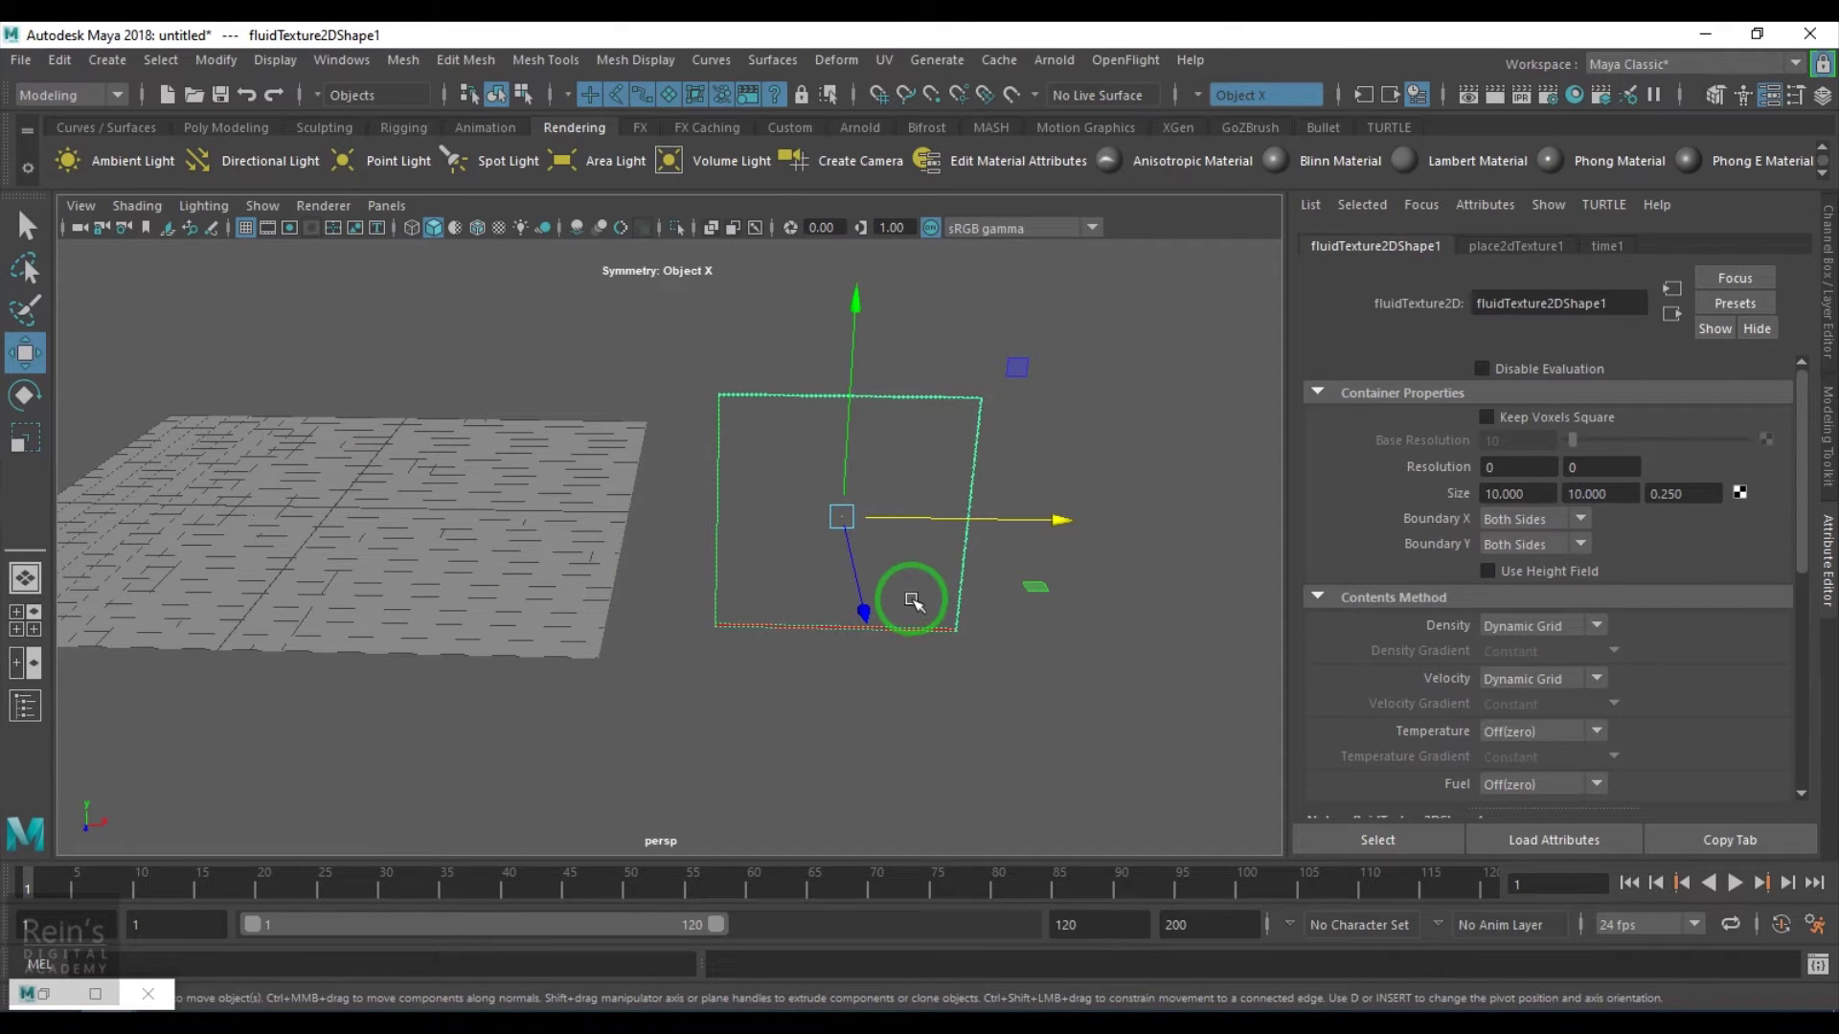
left_click_drag(1018, 517, 1088, 515)
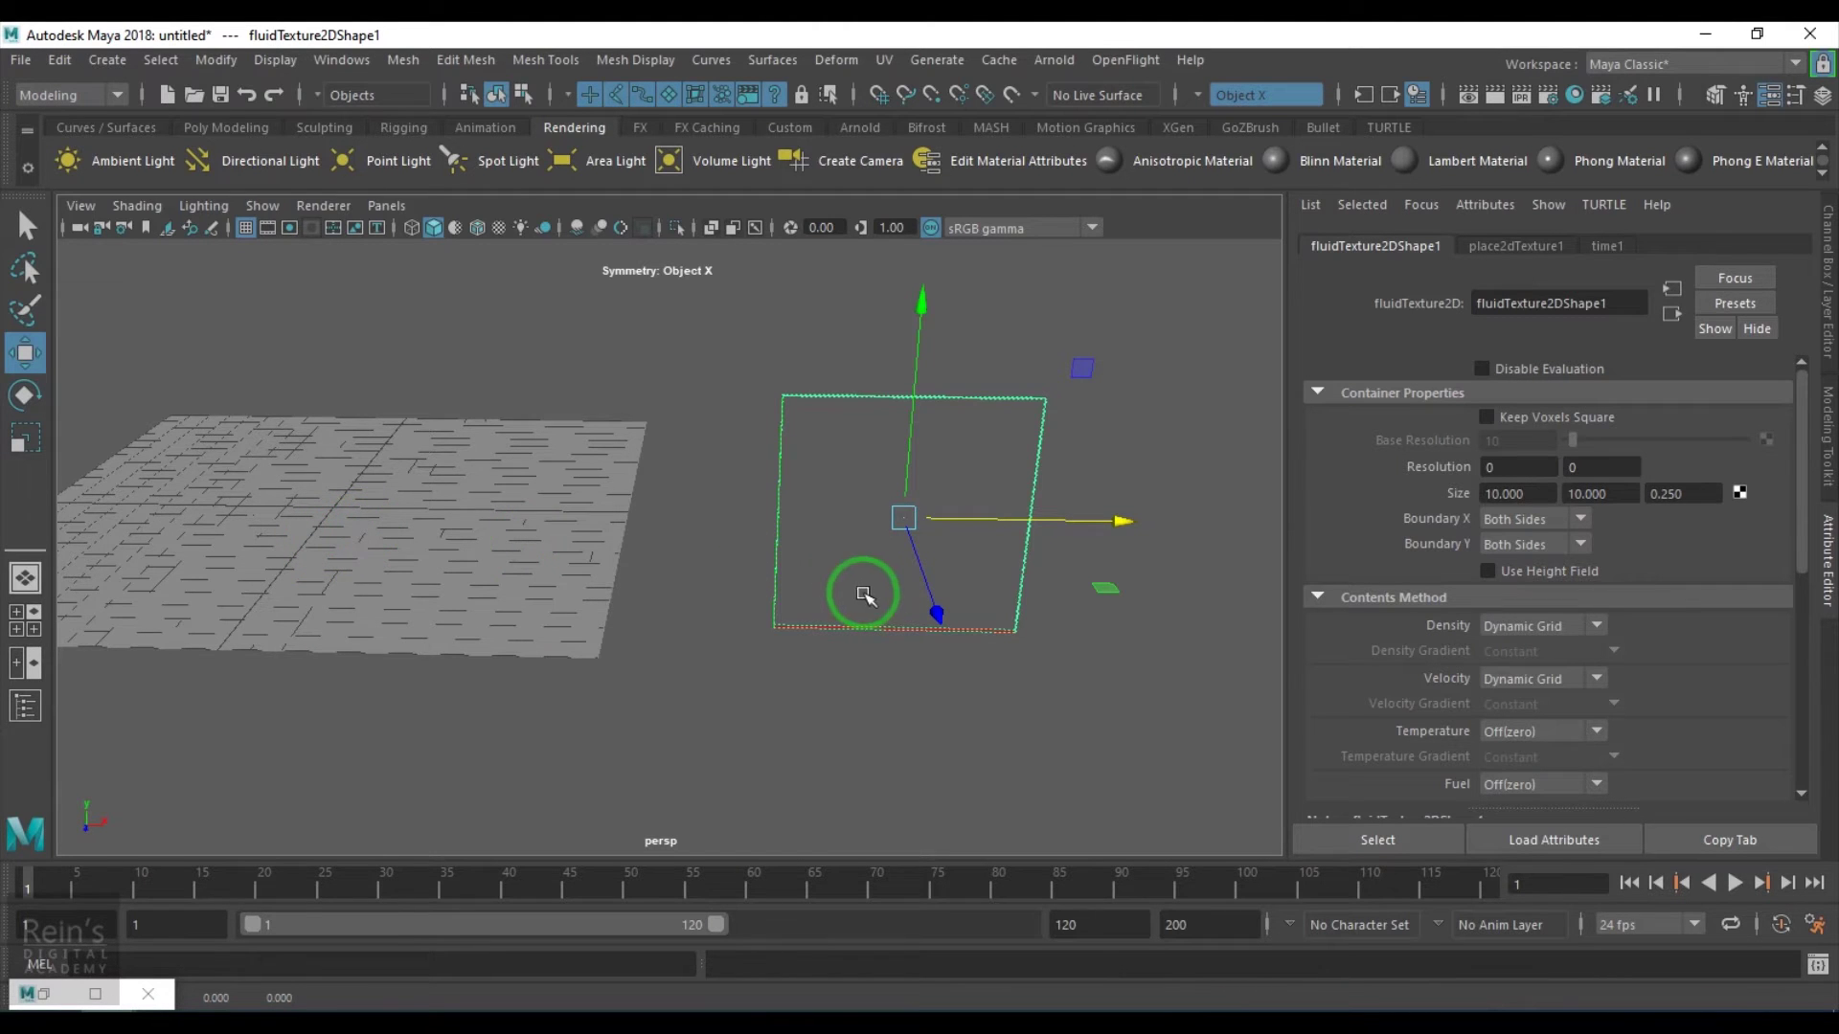
left_click_drag(862, 591, 812, 615, "alt")
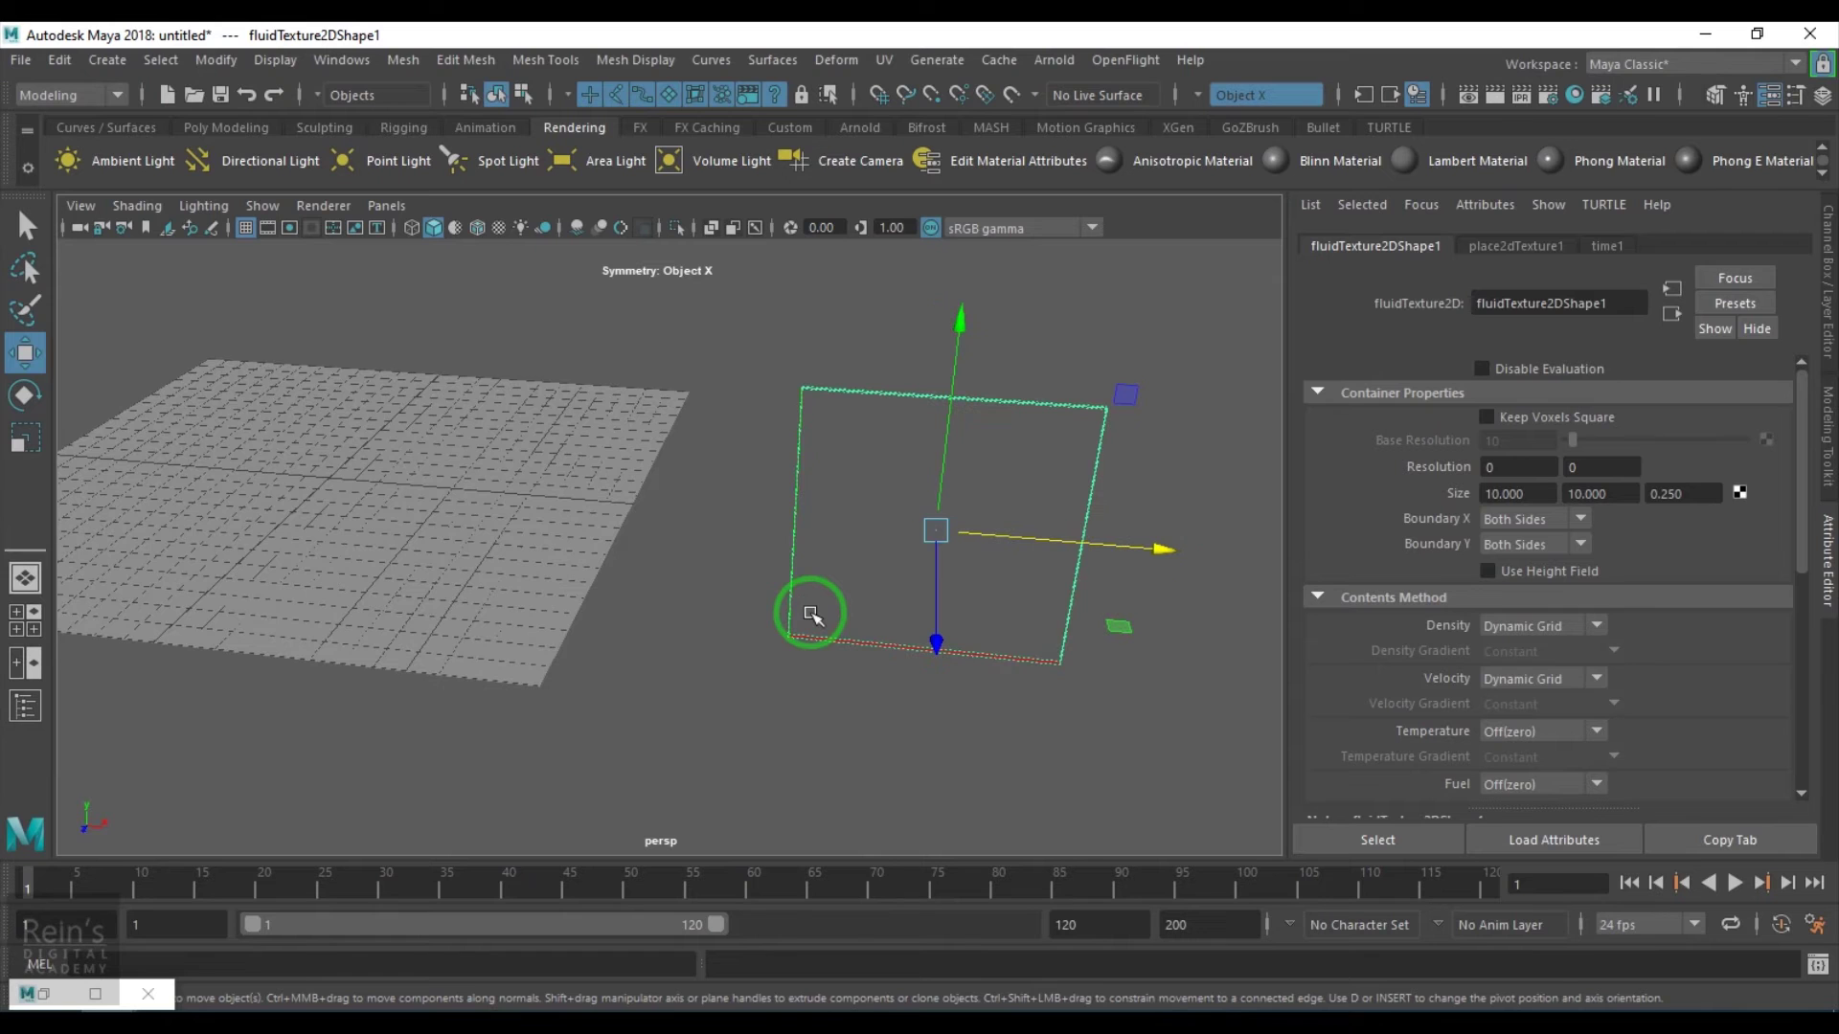
key("6")
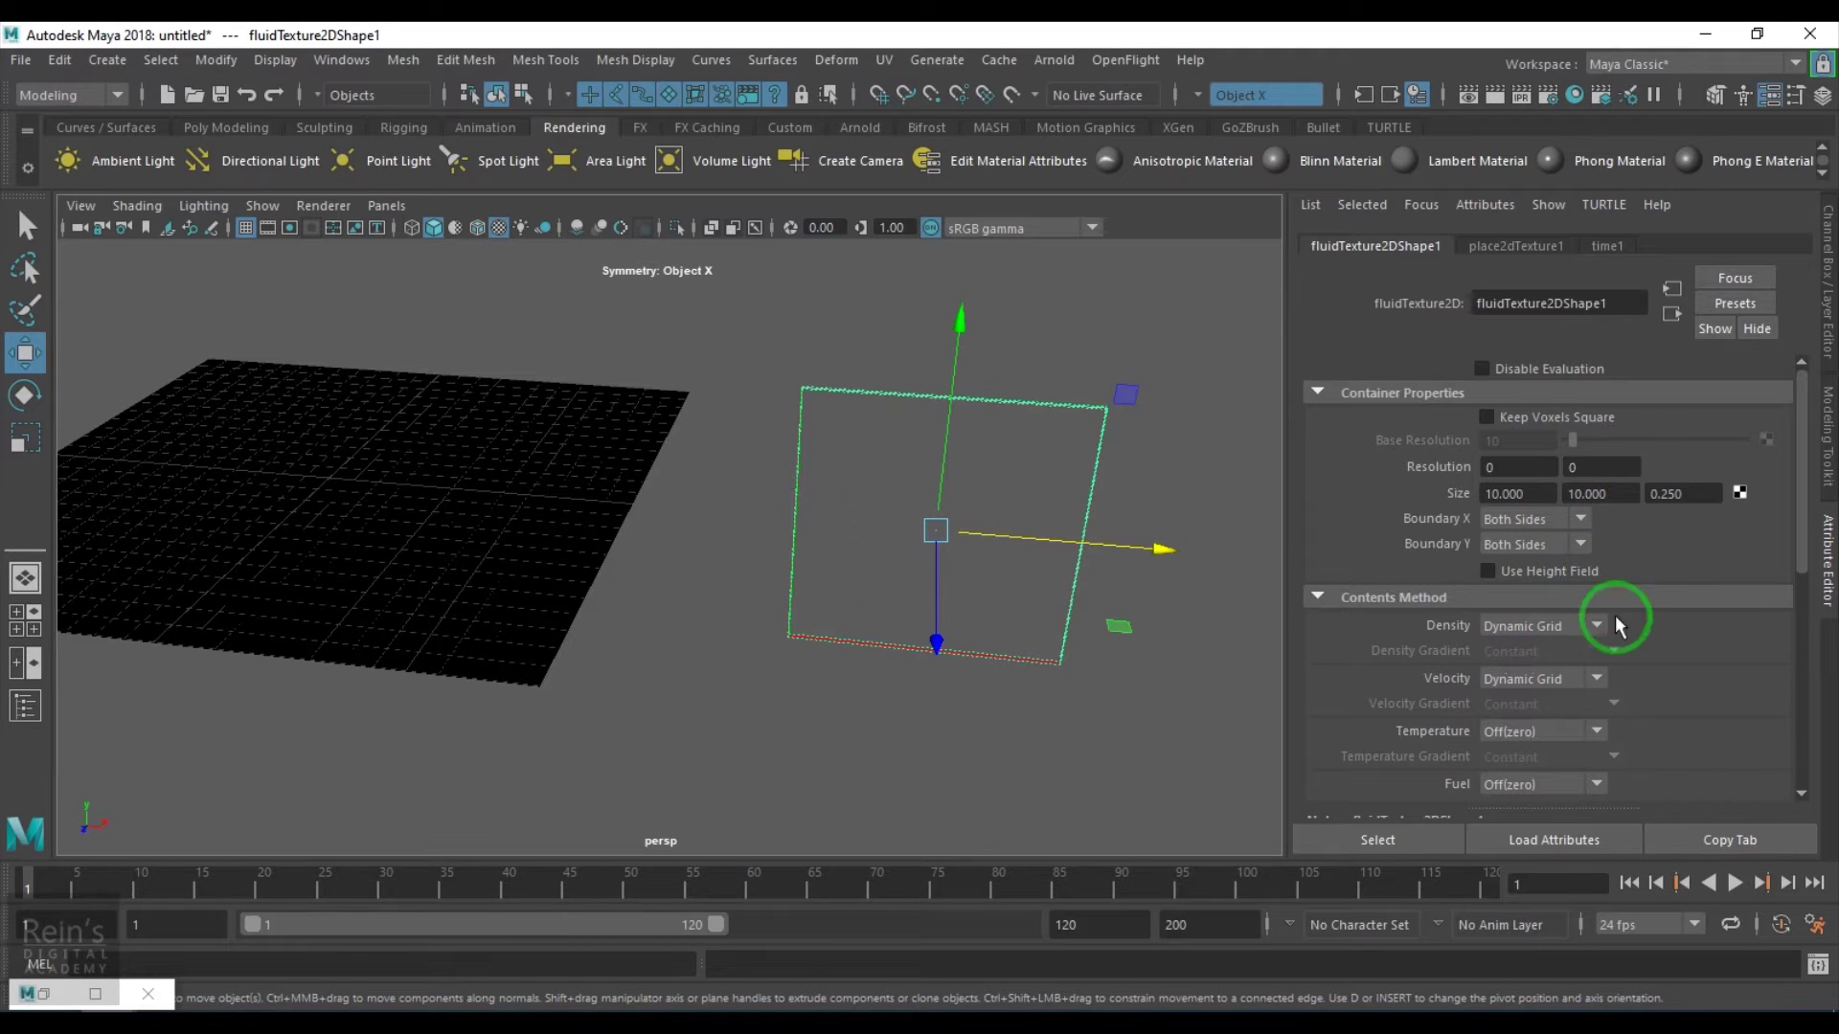
- Set the fluid's Density method to Gradient
scroll(1580, 646, "down", 2)
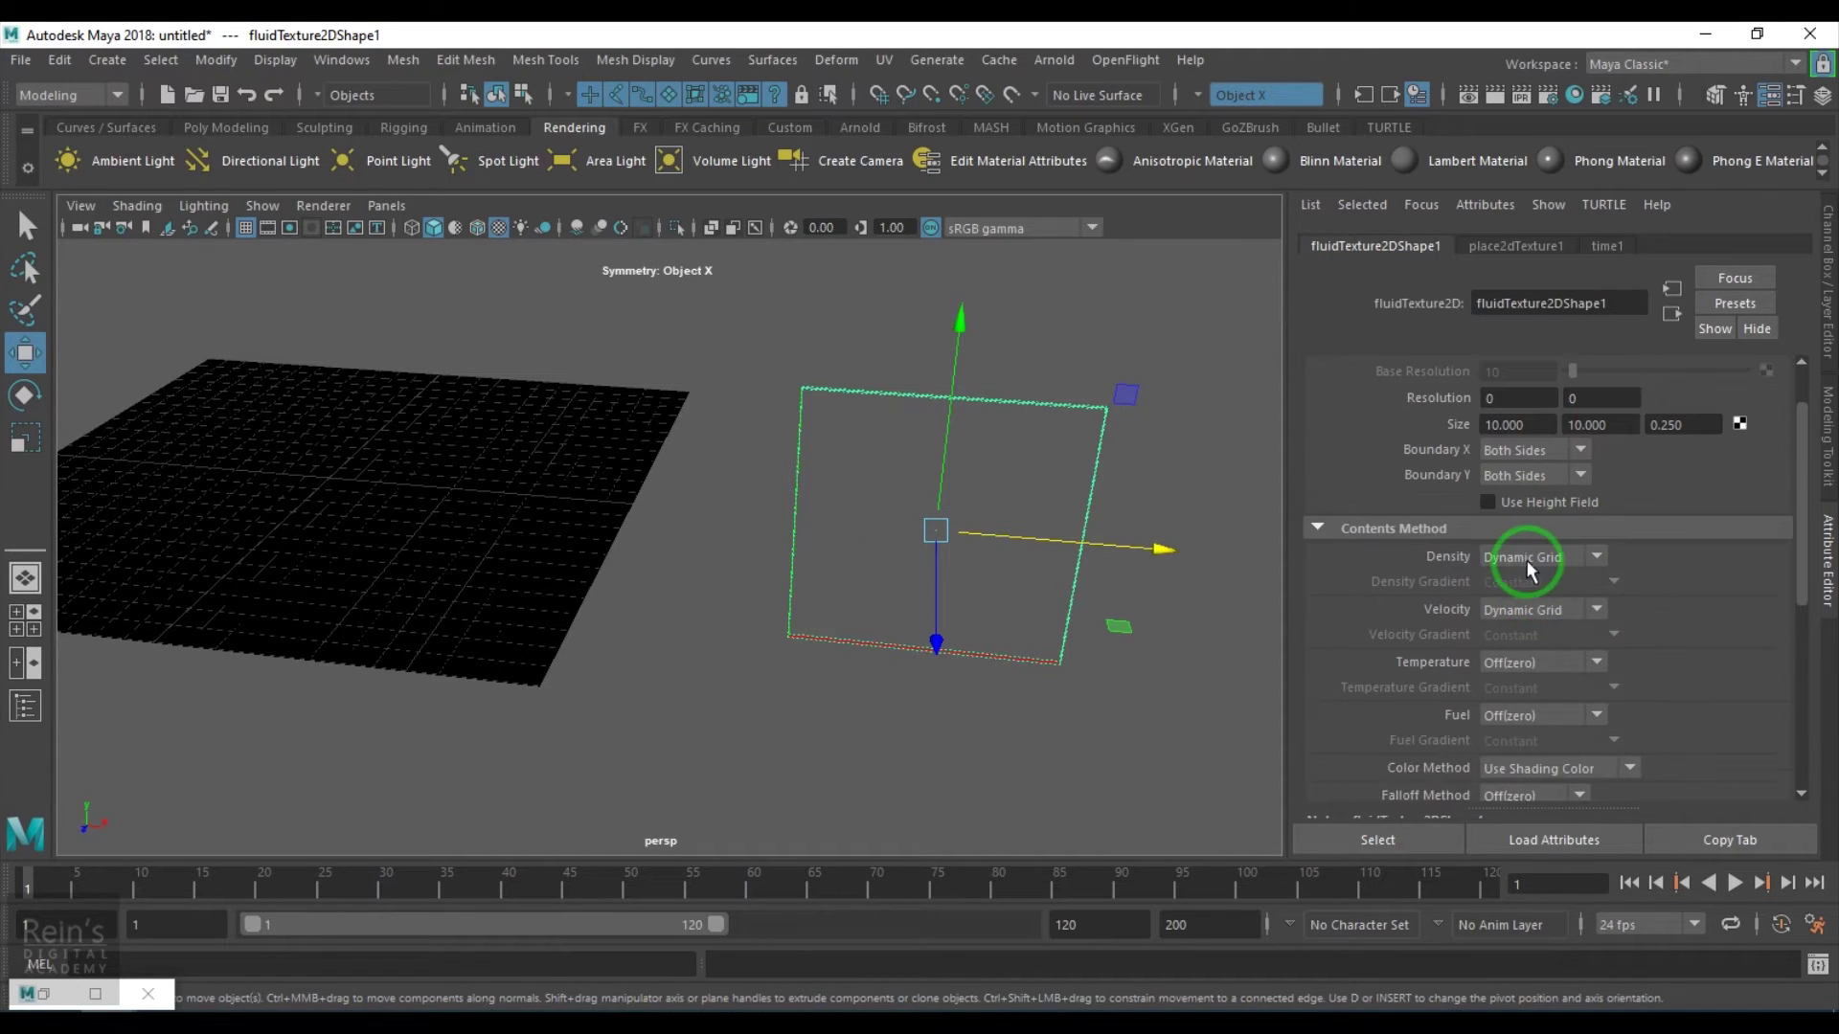
left_click(1527, 560)
left_click(1549, 653)
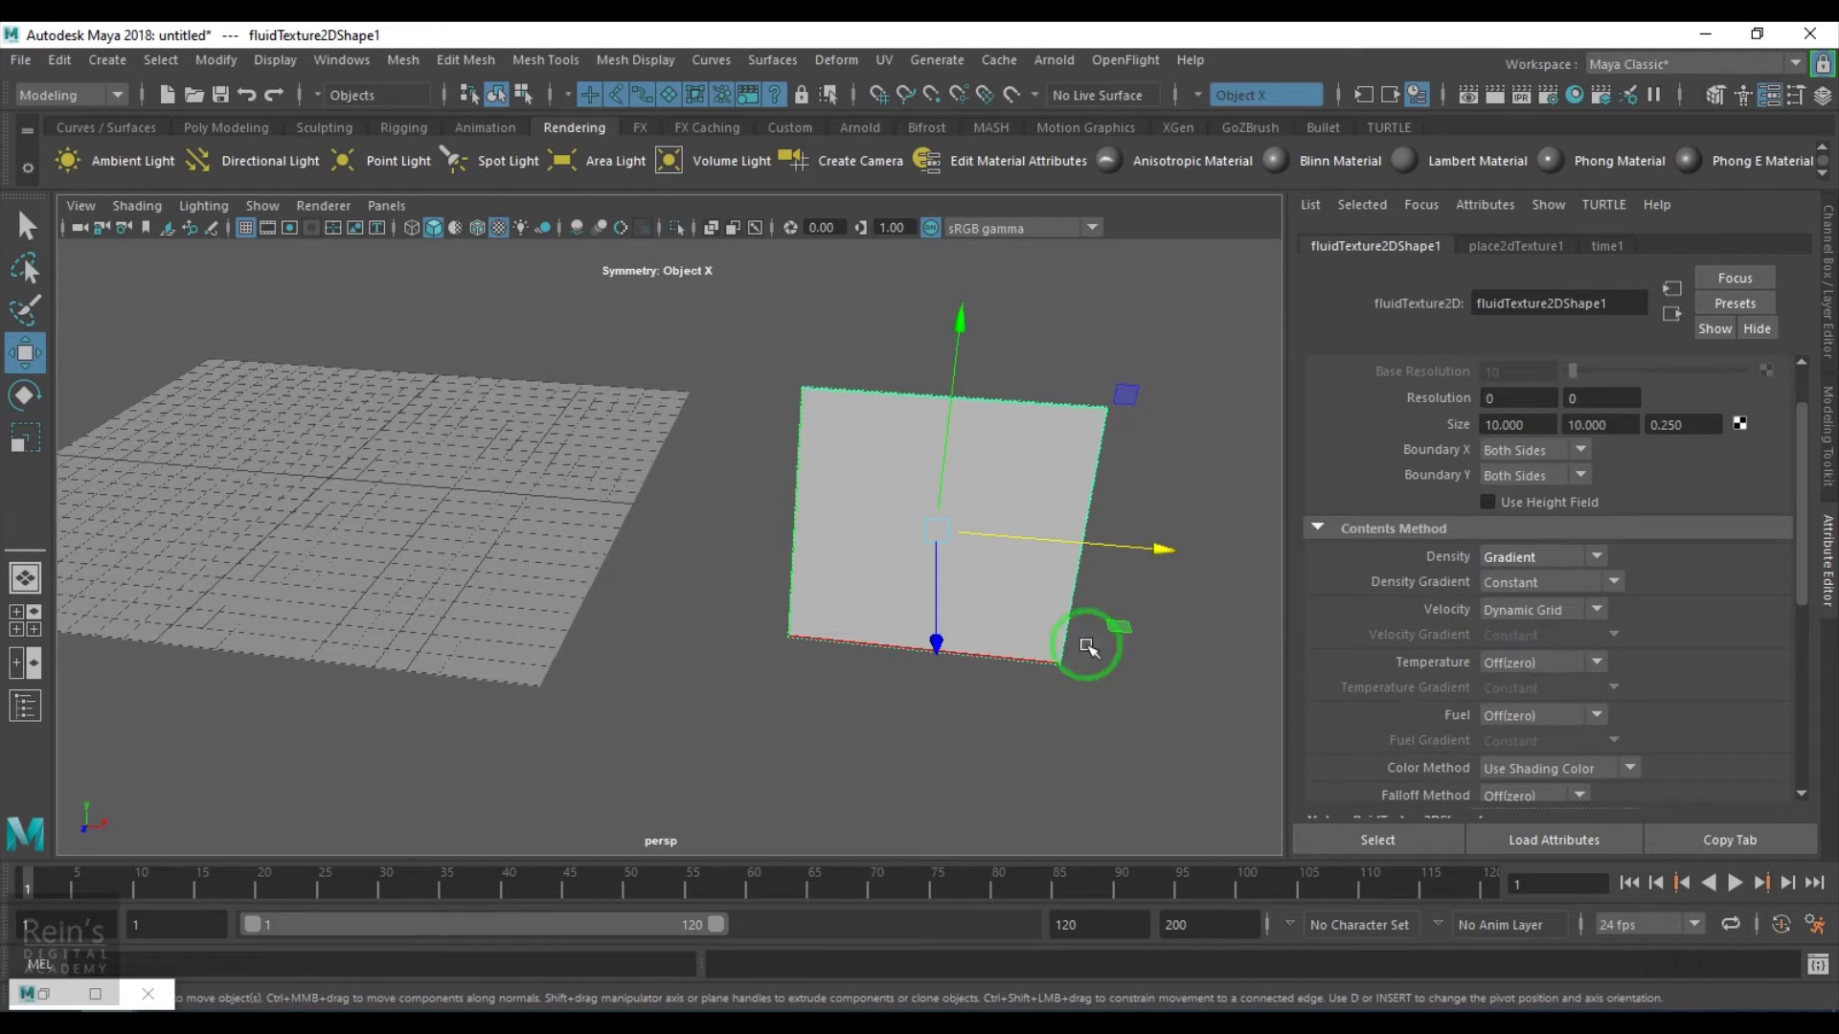
- Set the Shading Color Input to Center Gradient
scroll(1666, 676, "down", 10)
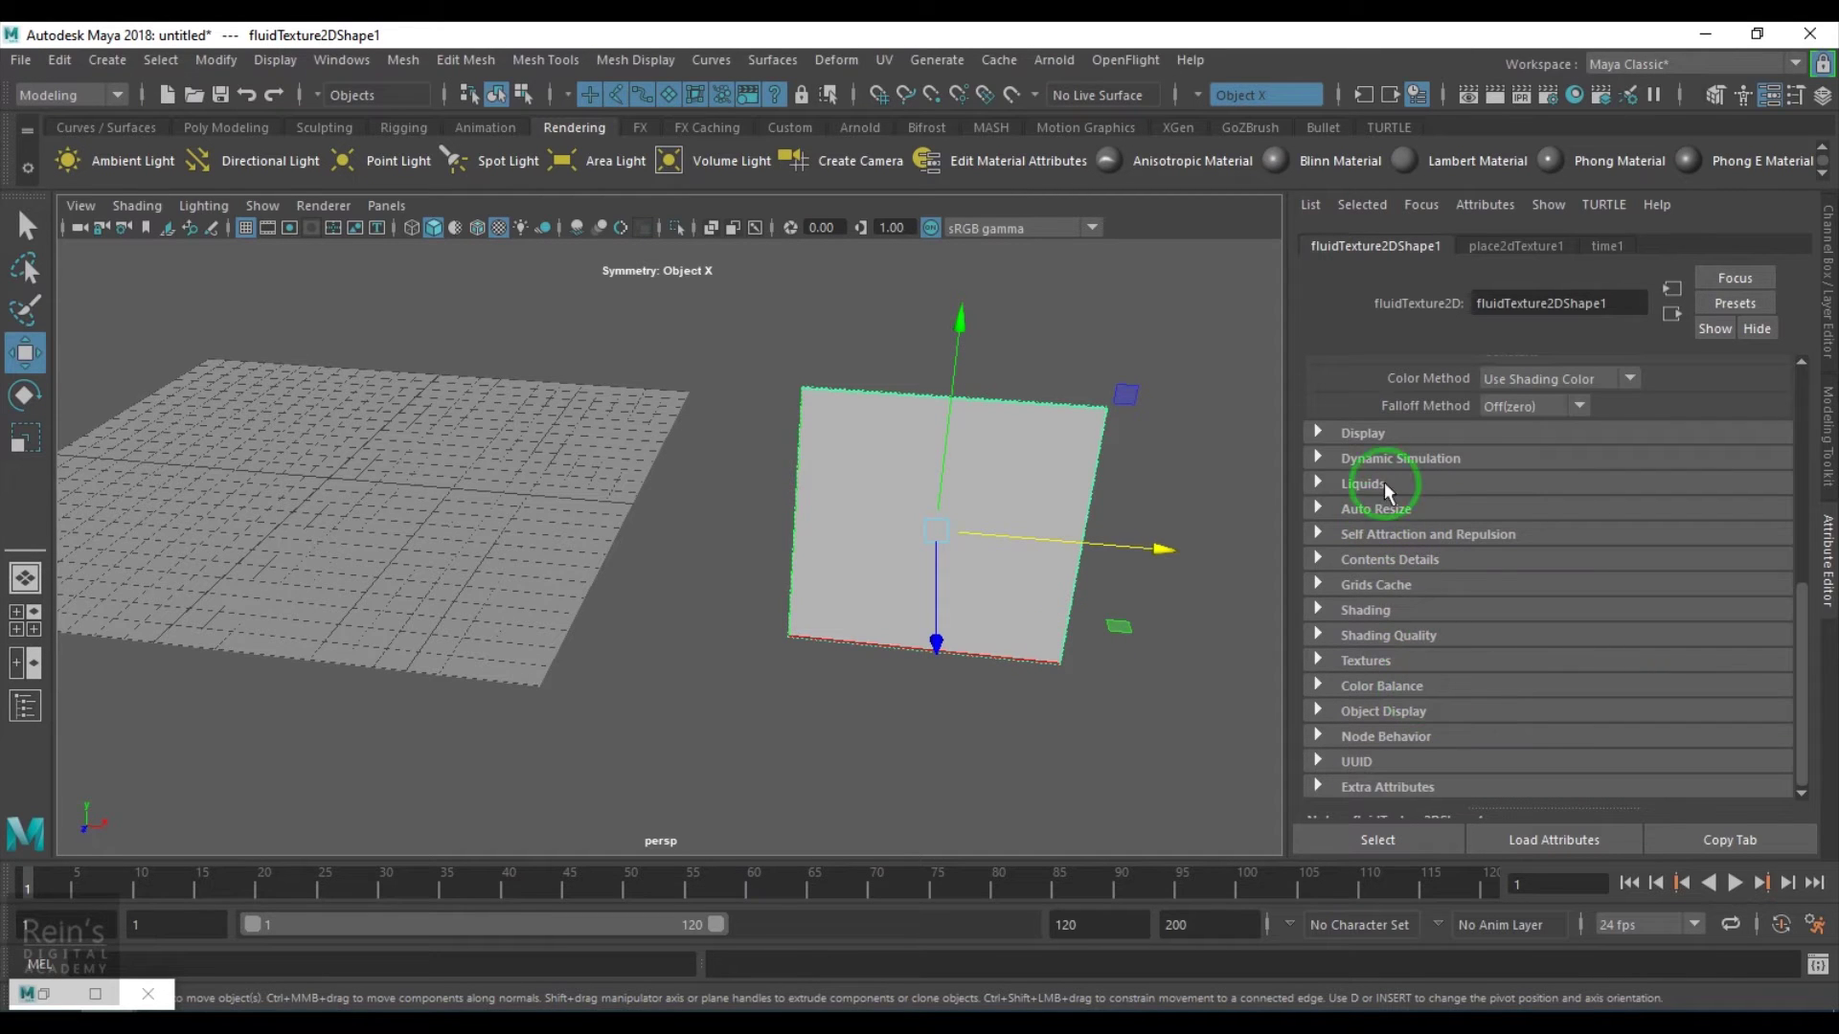
left_click(1393, 605)
scroll(1394, 612, "down", 4)
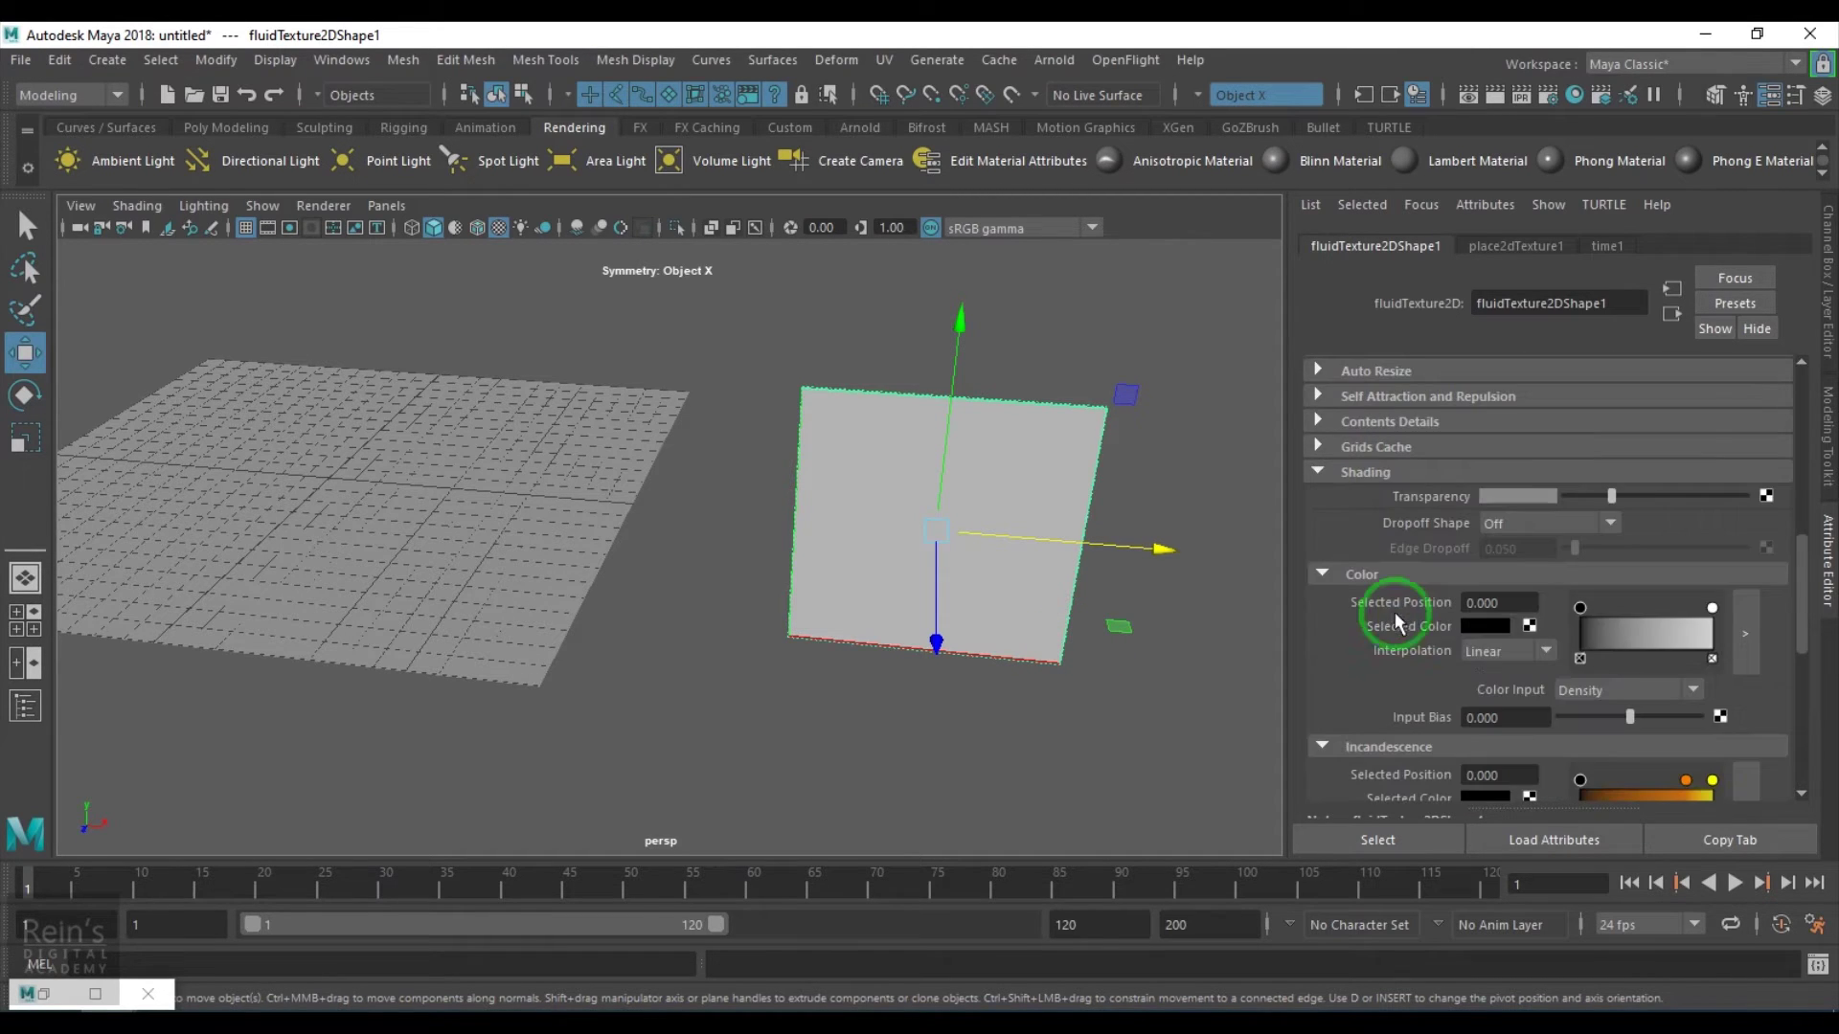
left_click(1652, 692)
left_click(1653, 690)
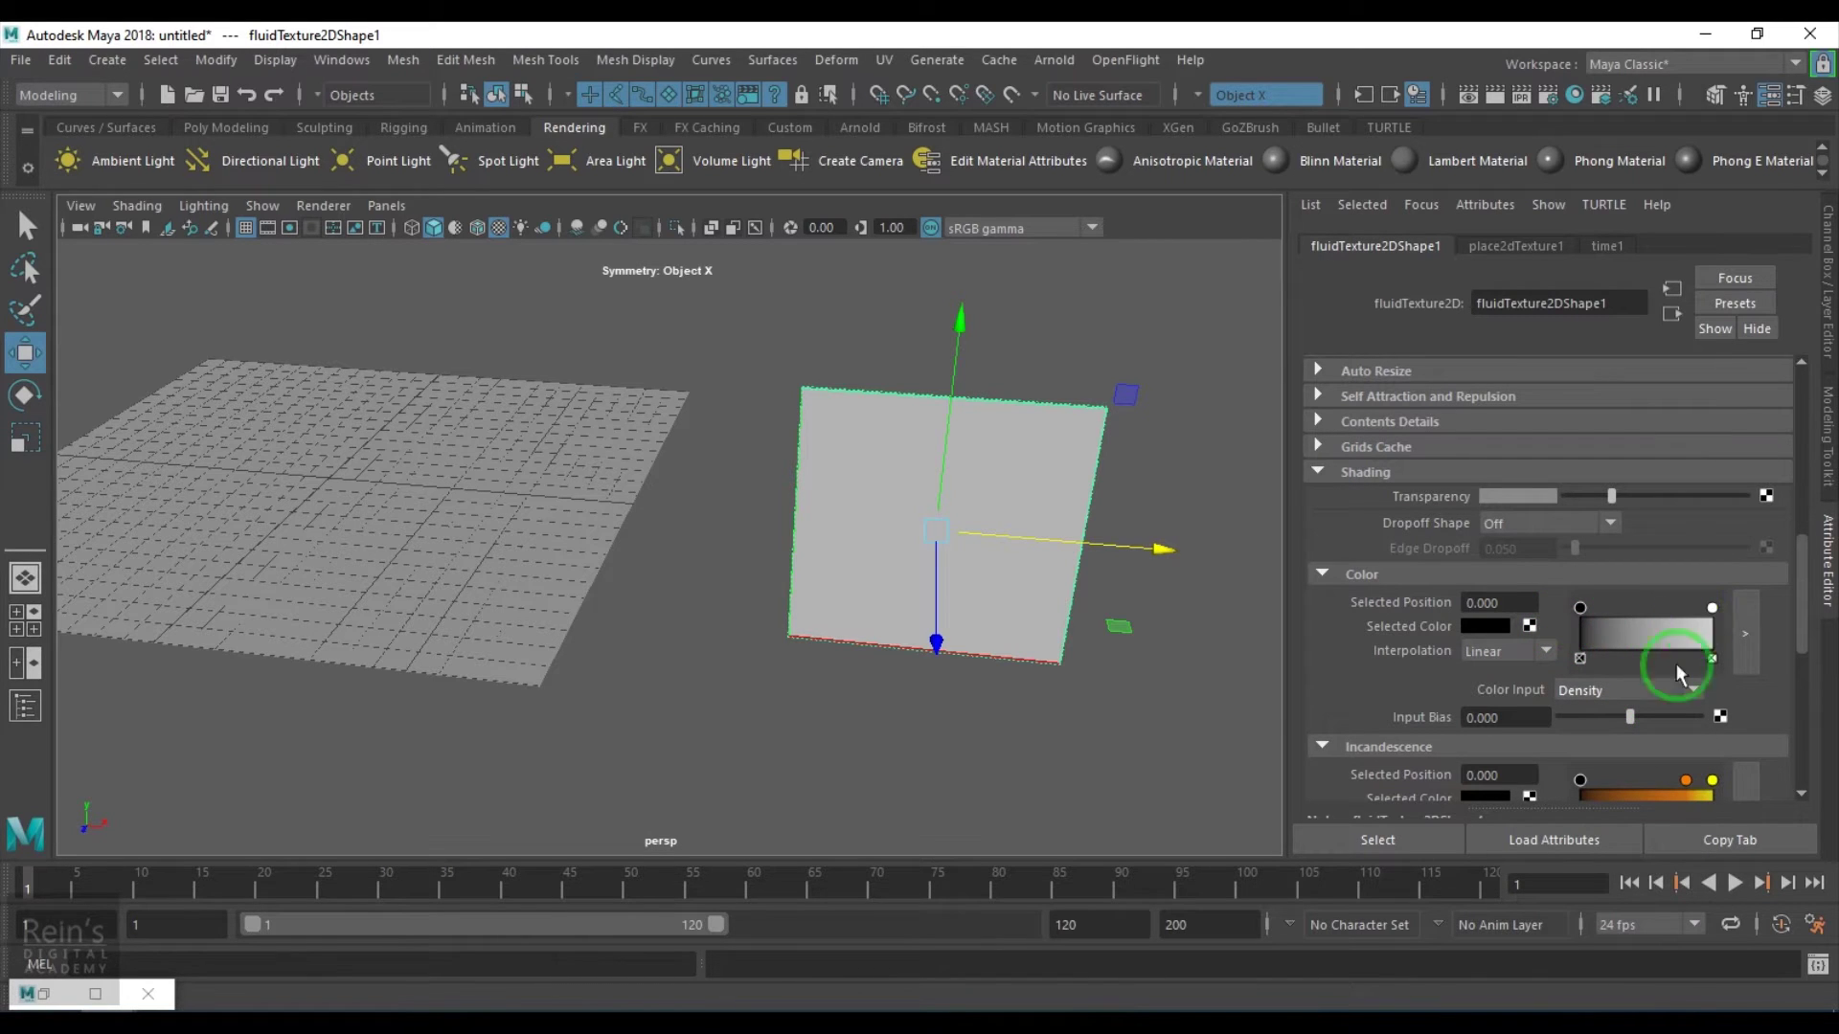
left_click(1635, 693)
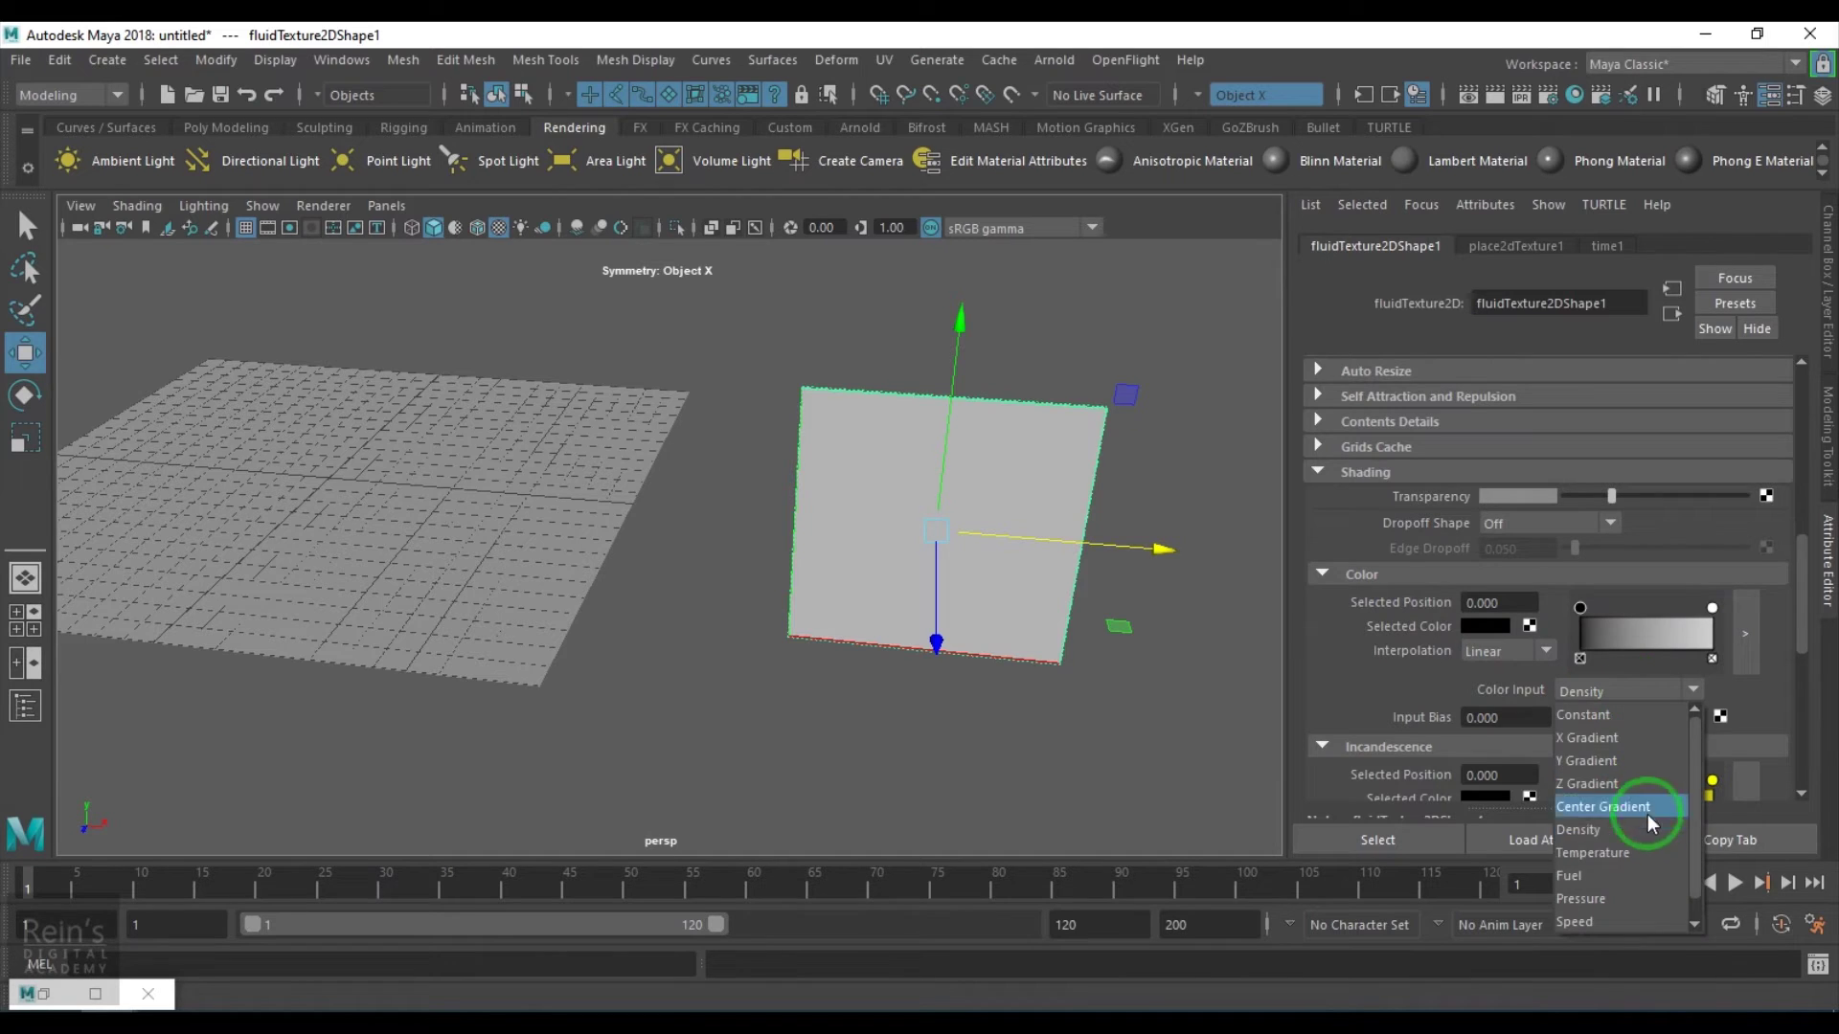
left_click(1640, 806)
- Hide the viewport grid, reframe both planes, and open the colour ramp in a larger editor
left_click_drag(1013, 657, 1051, 648, "alt")
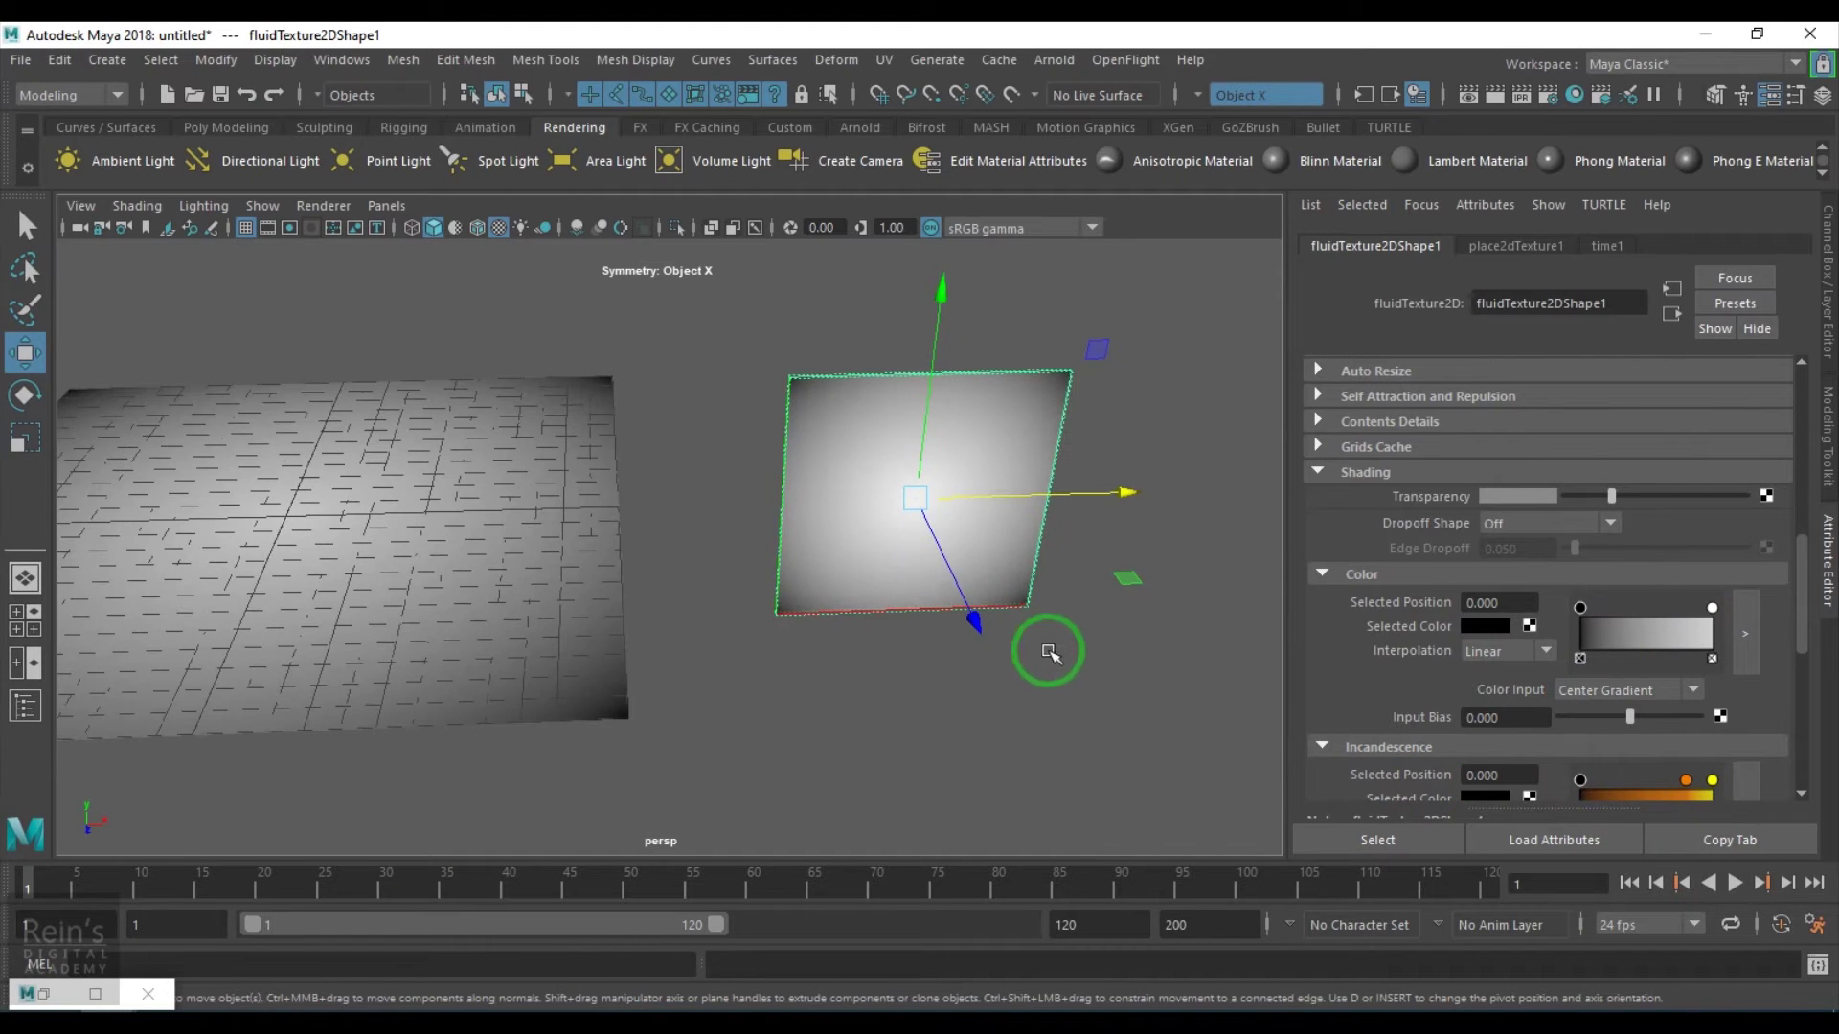
left_click_drag(1050, 492, 1147, 474, "alt")
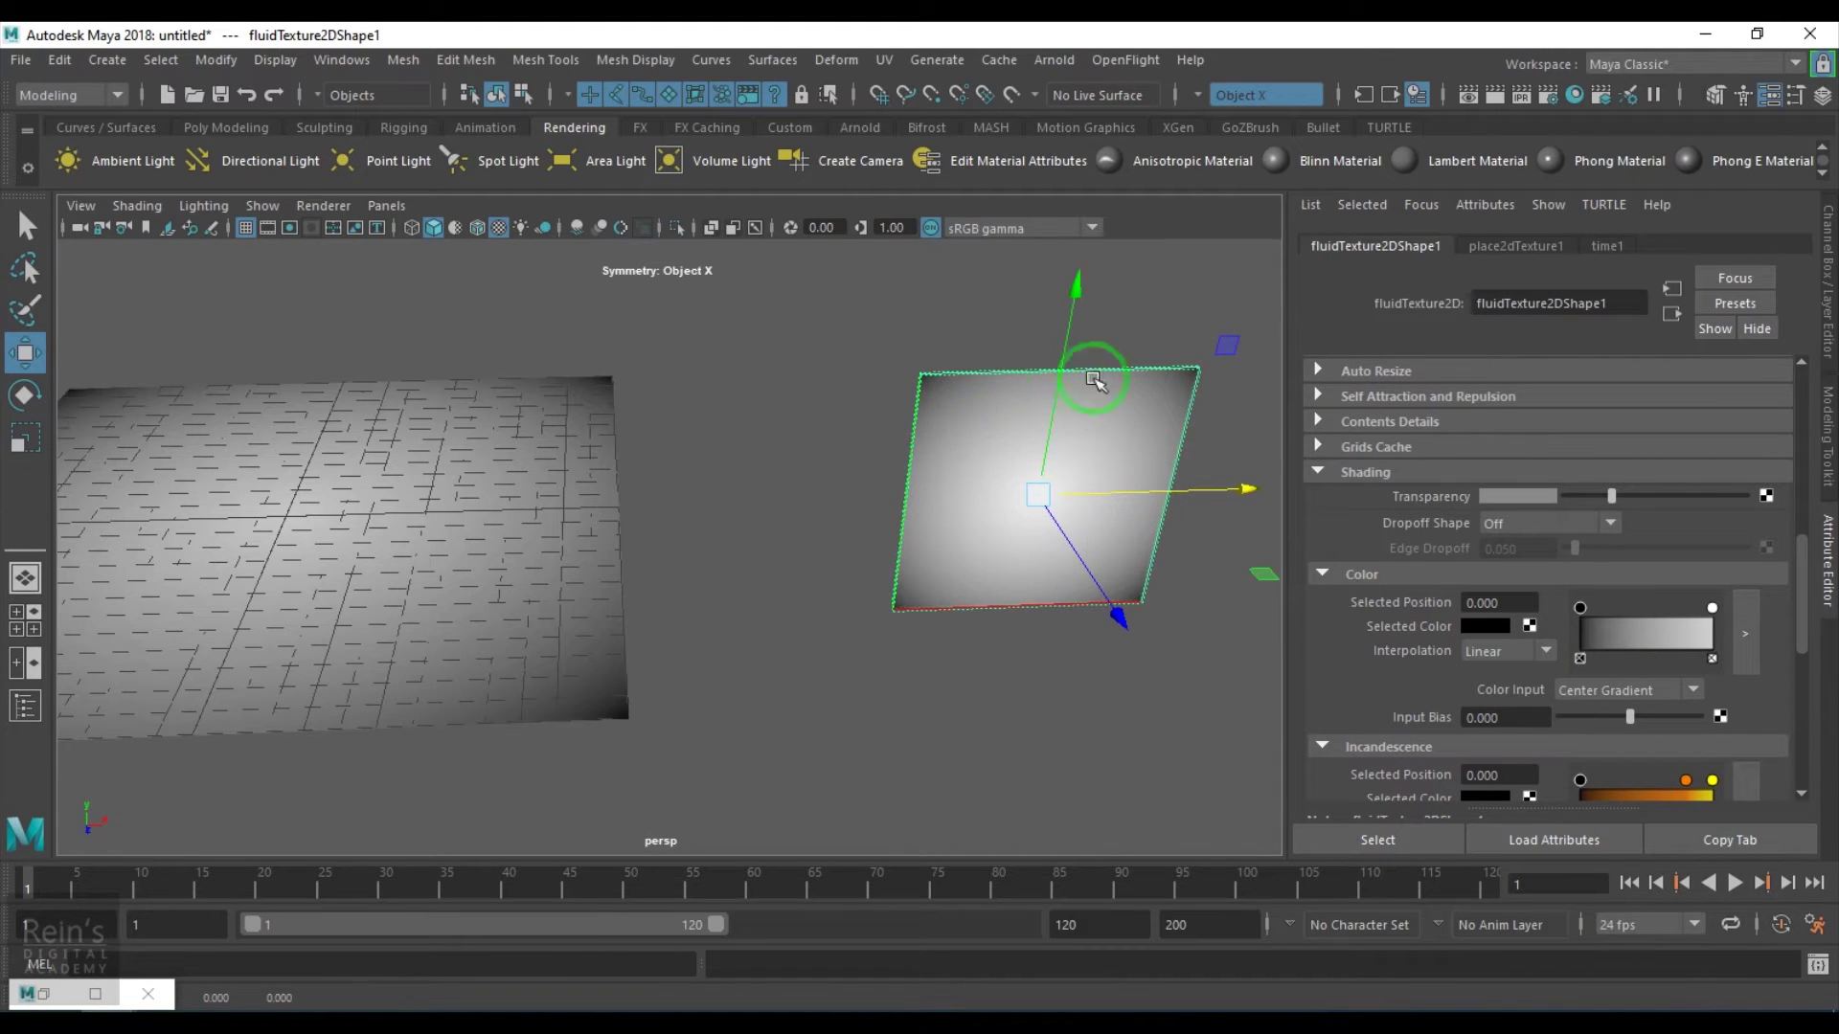
left_click_drag(604, 586, 574, 392, "alt")
left_click(245, 230)
scroll(595, 533, "down", 5)
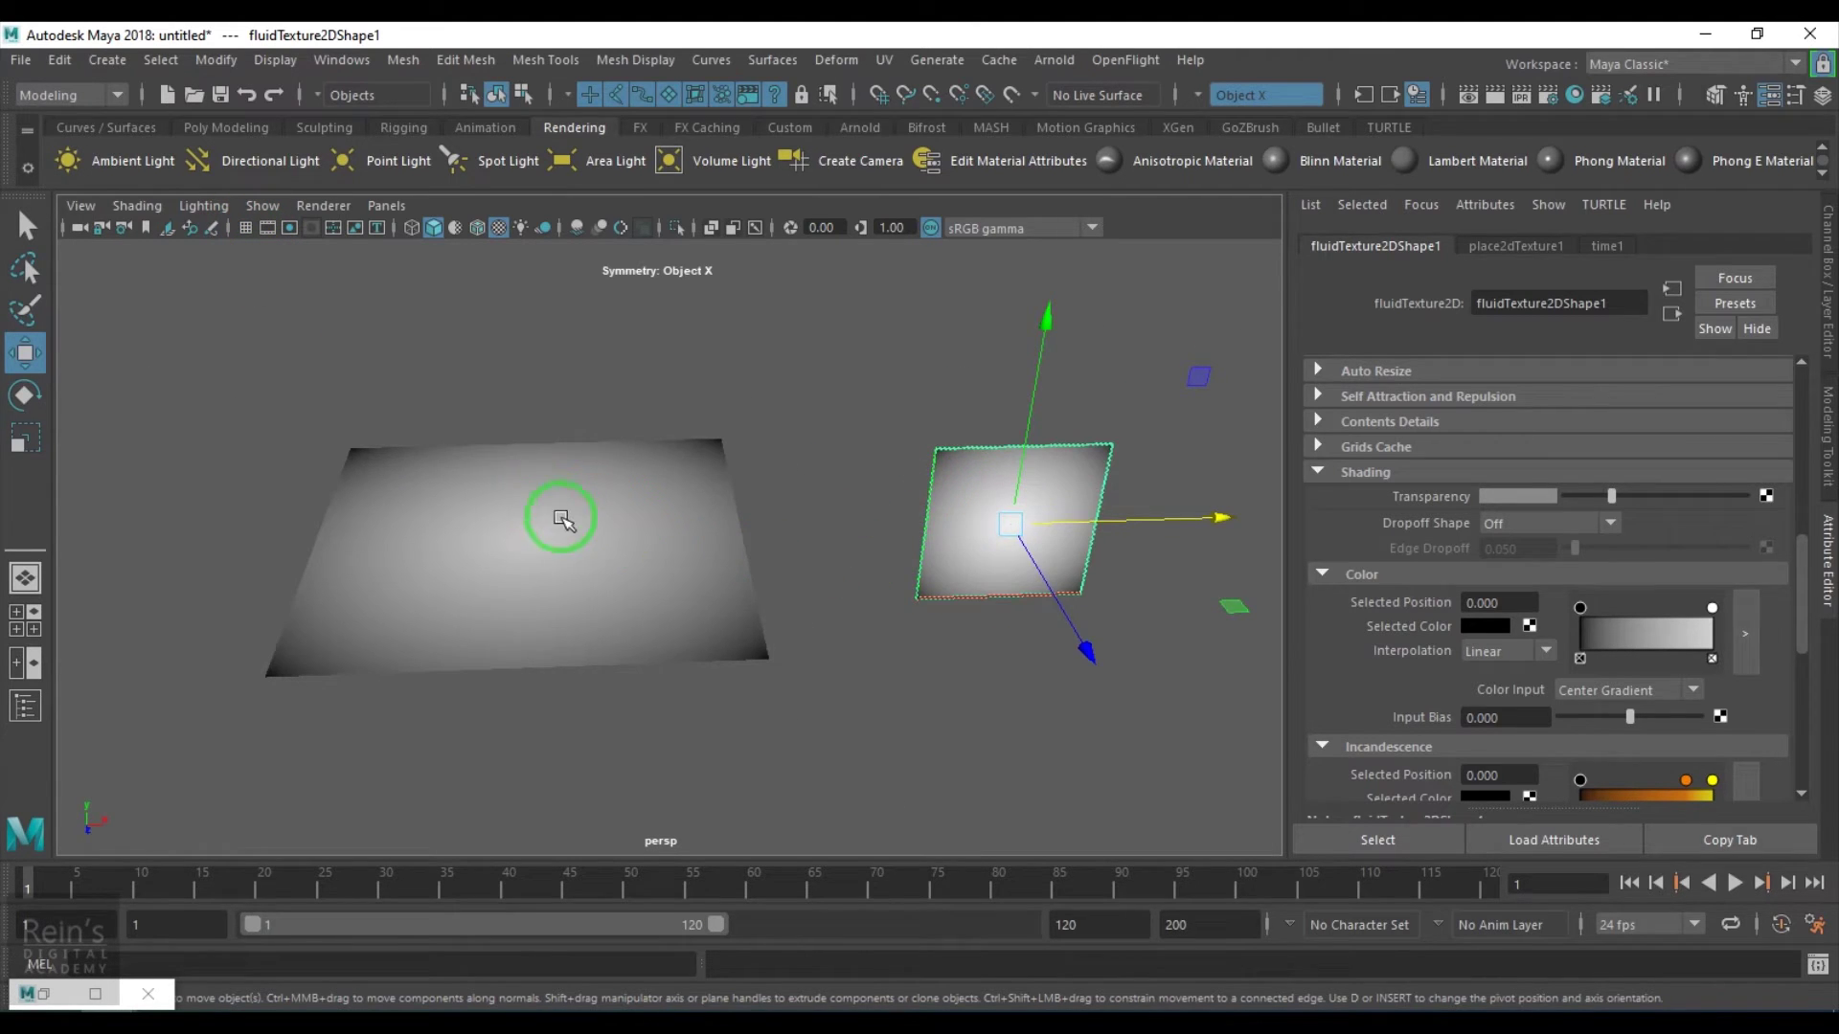
left_click_drag(552, 524, 948, 713, "alt")
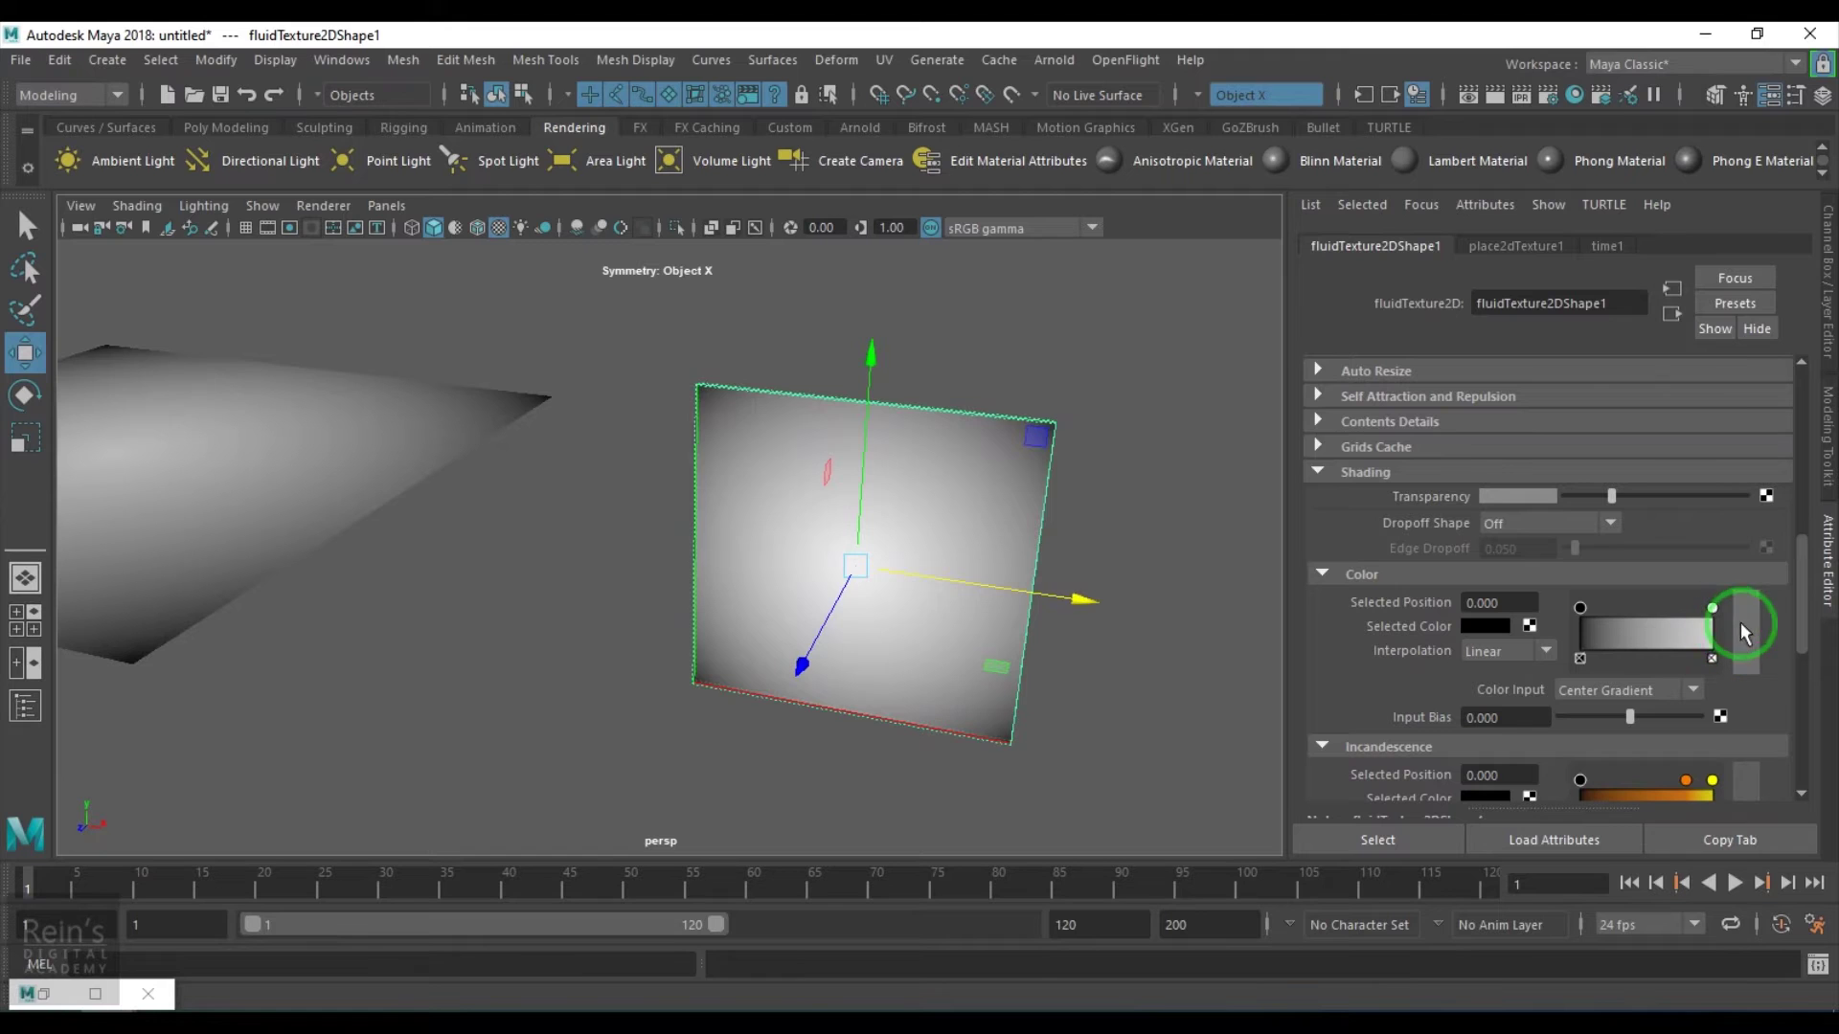
left_click(1743, 632)
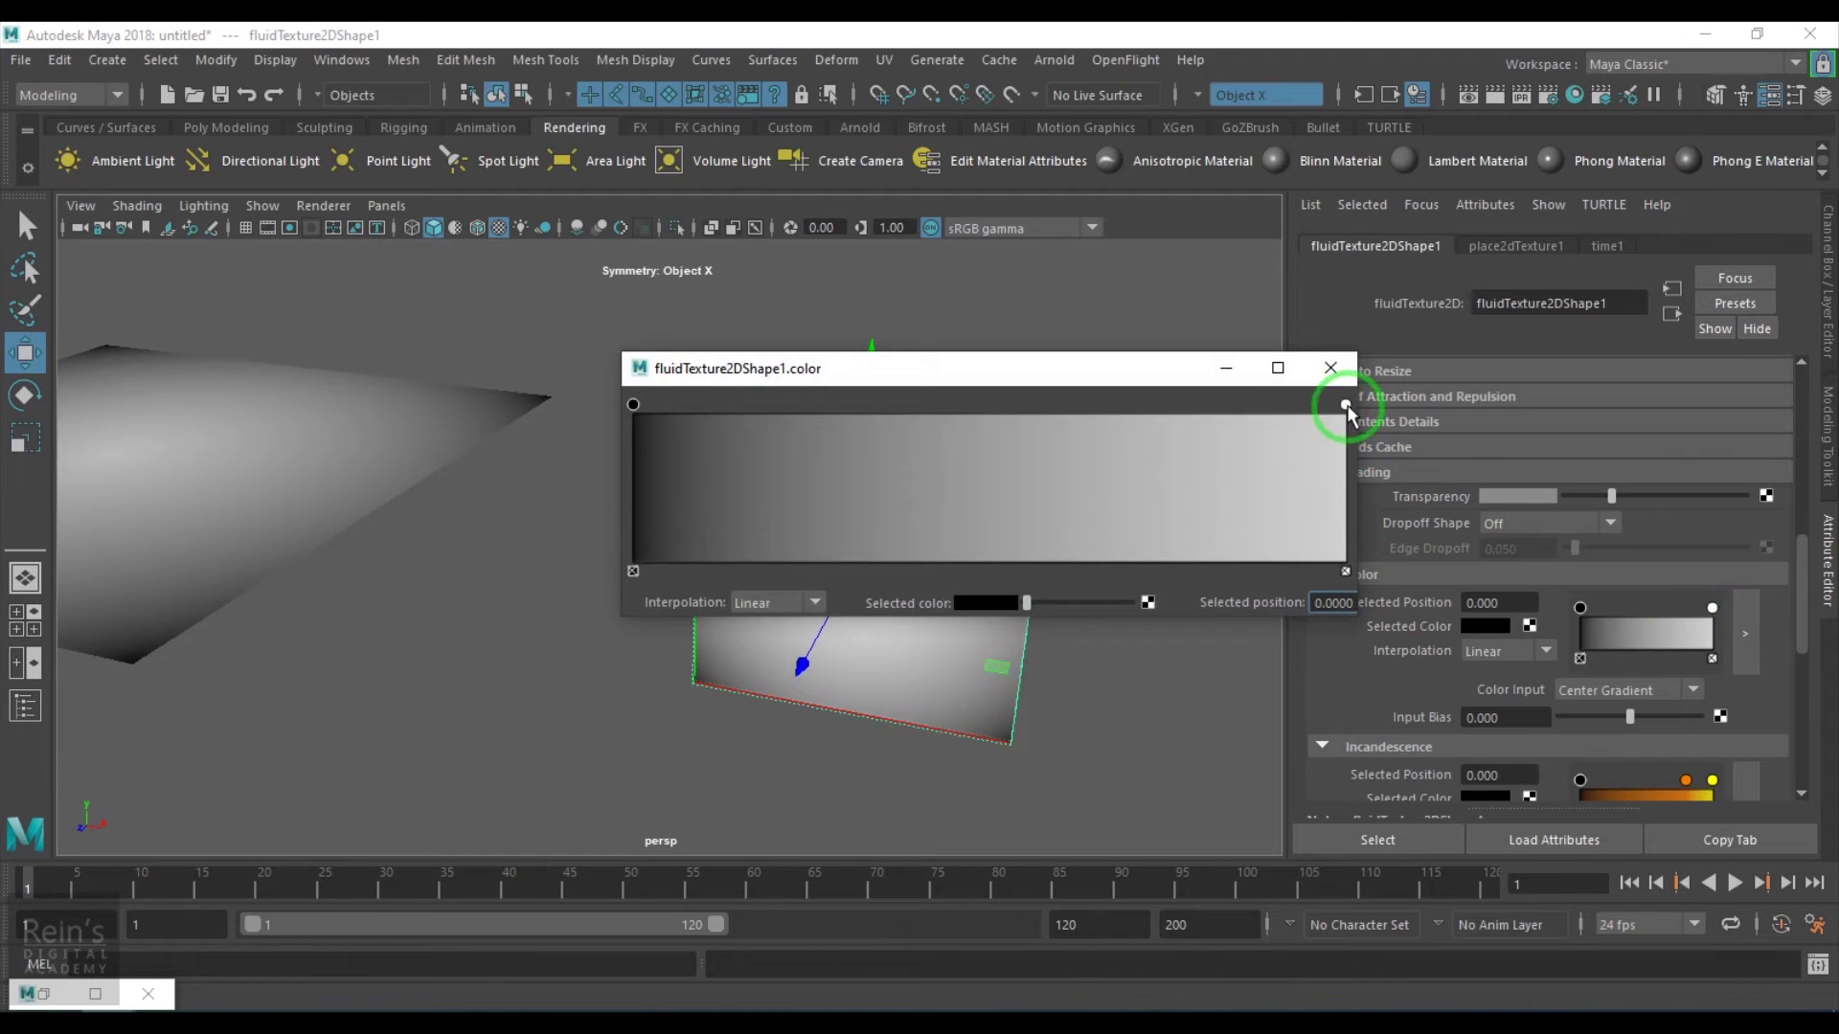
- Make the end ramp stop yellow and add a magenta stop in the middle
left_click(996, 603)
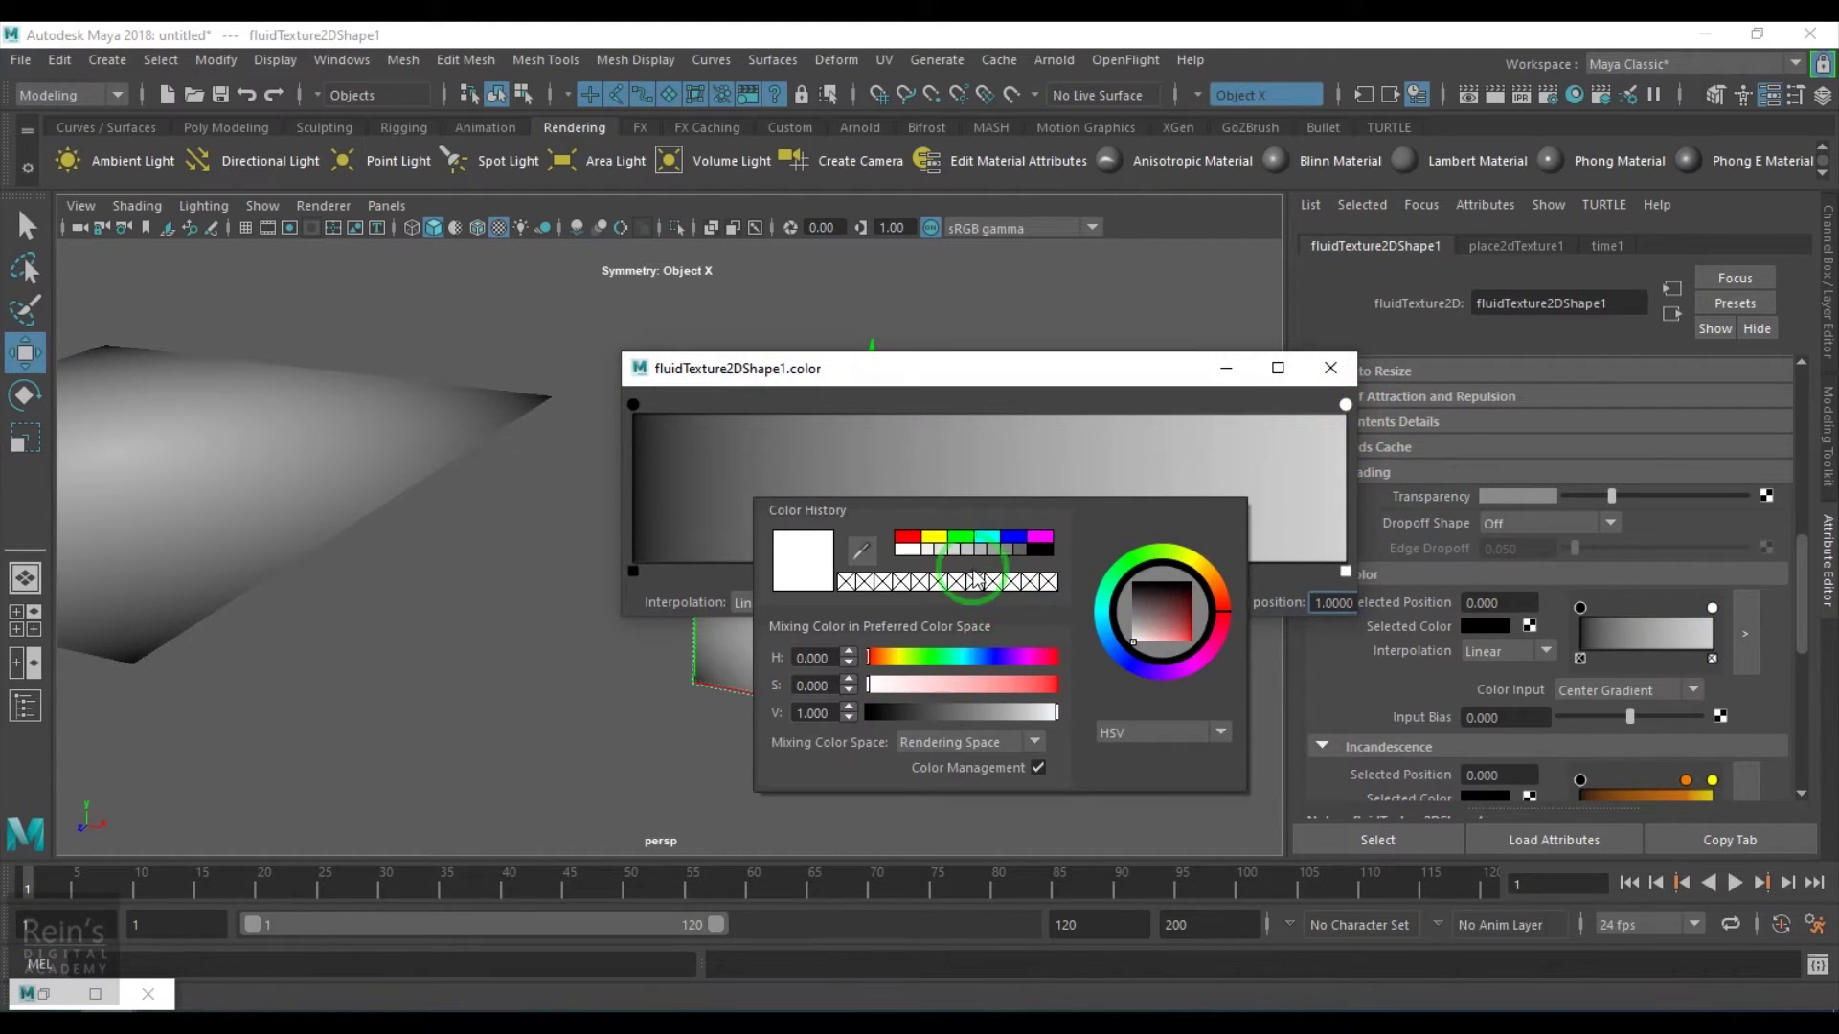
left_click(937, 548)
left_click(1033, 444)
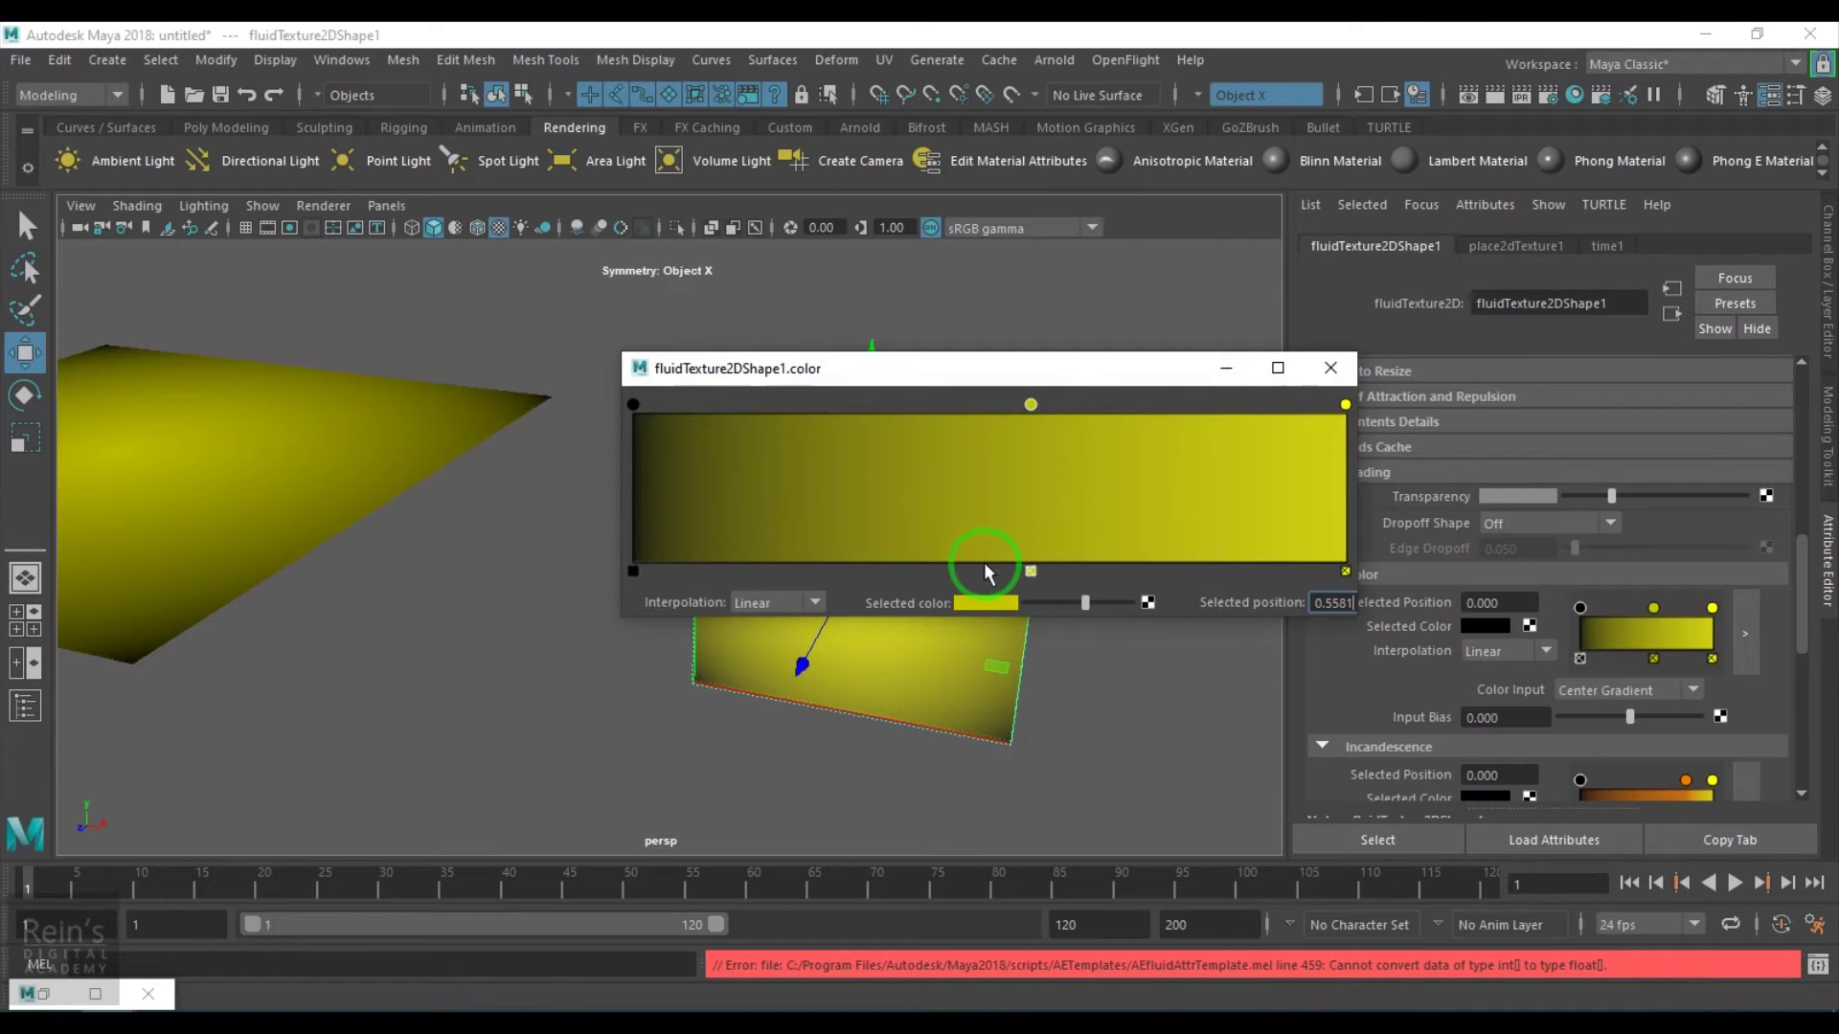
left_click(981, 604)
left_click(1022, 535)
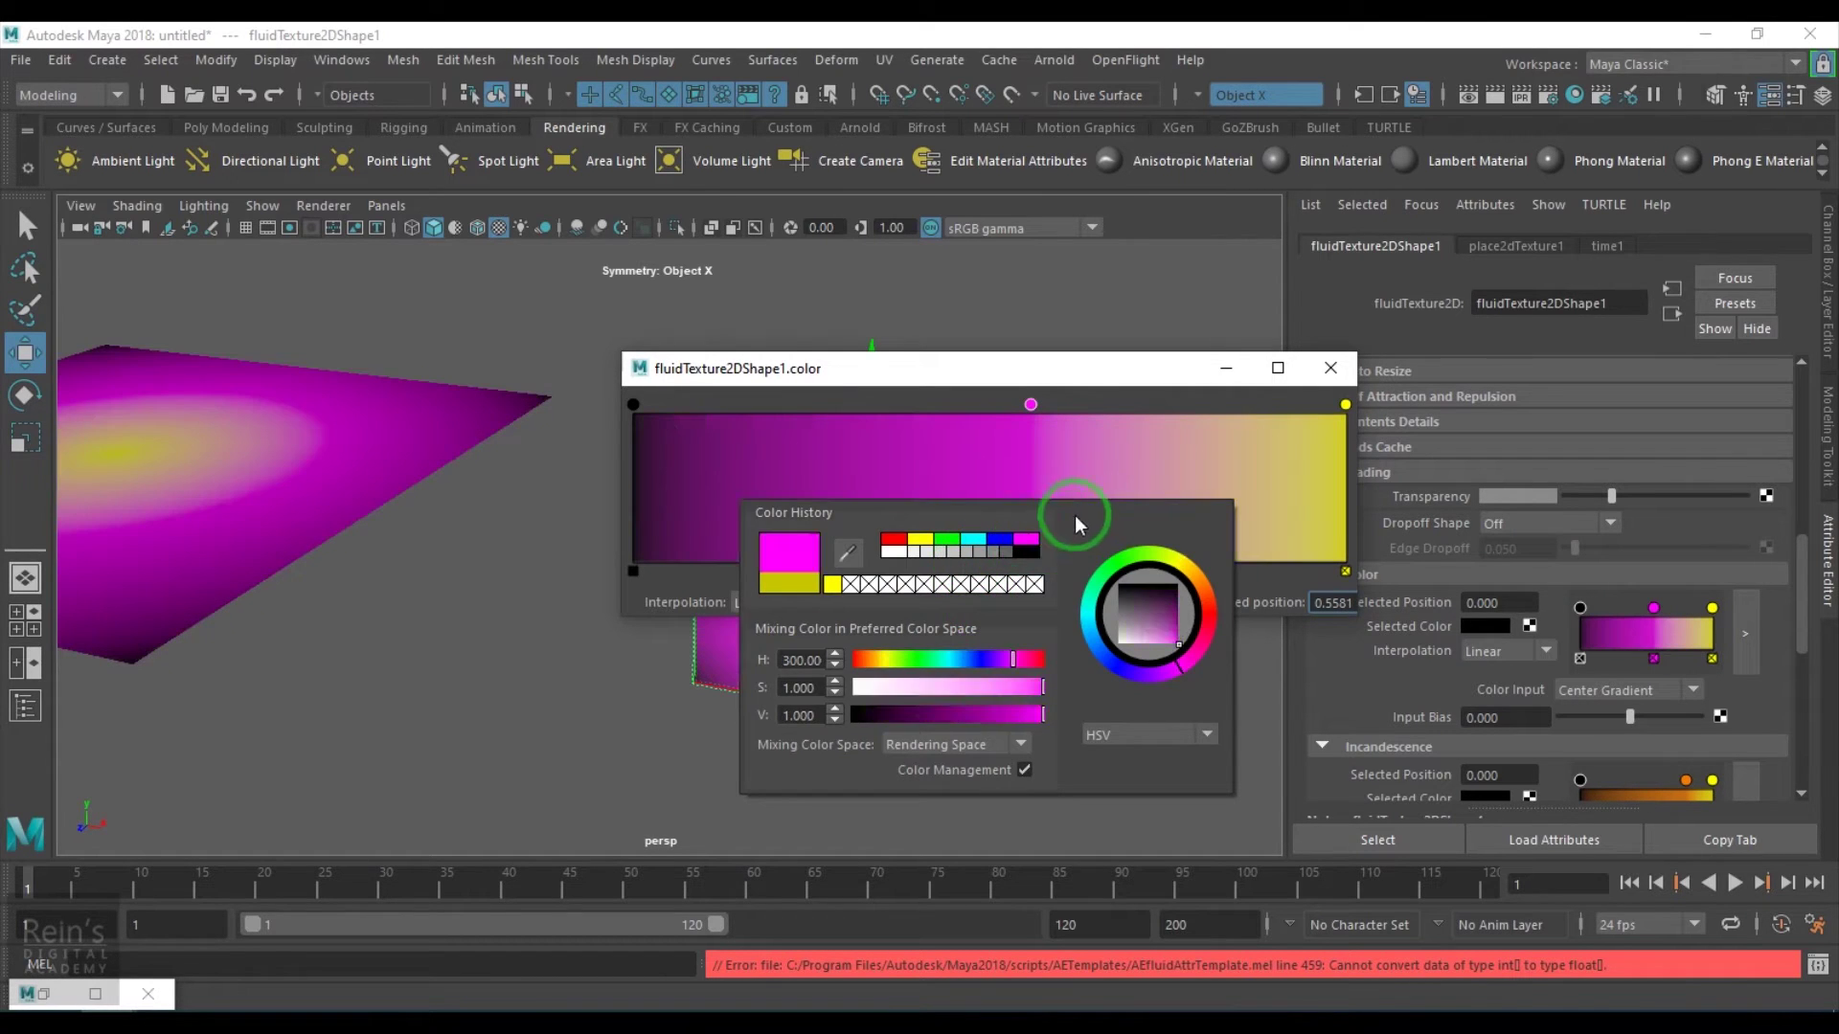
- Move the black stop to 0.3452 and the magenta stop to about 0.67, then close the editor
left_click(634, 402)
left_click_drag(637, 402, 877, 418)
left_click_drag(1028, 417, 1110, 418)
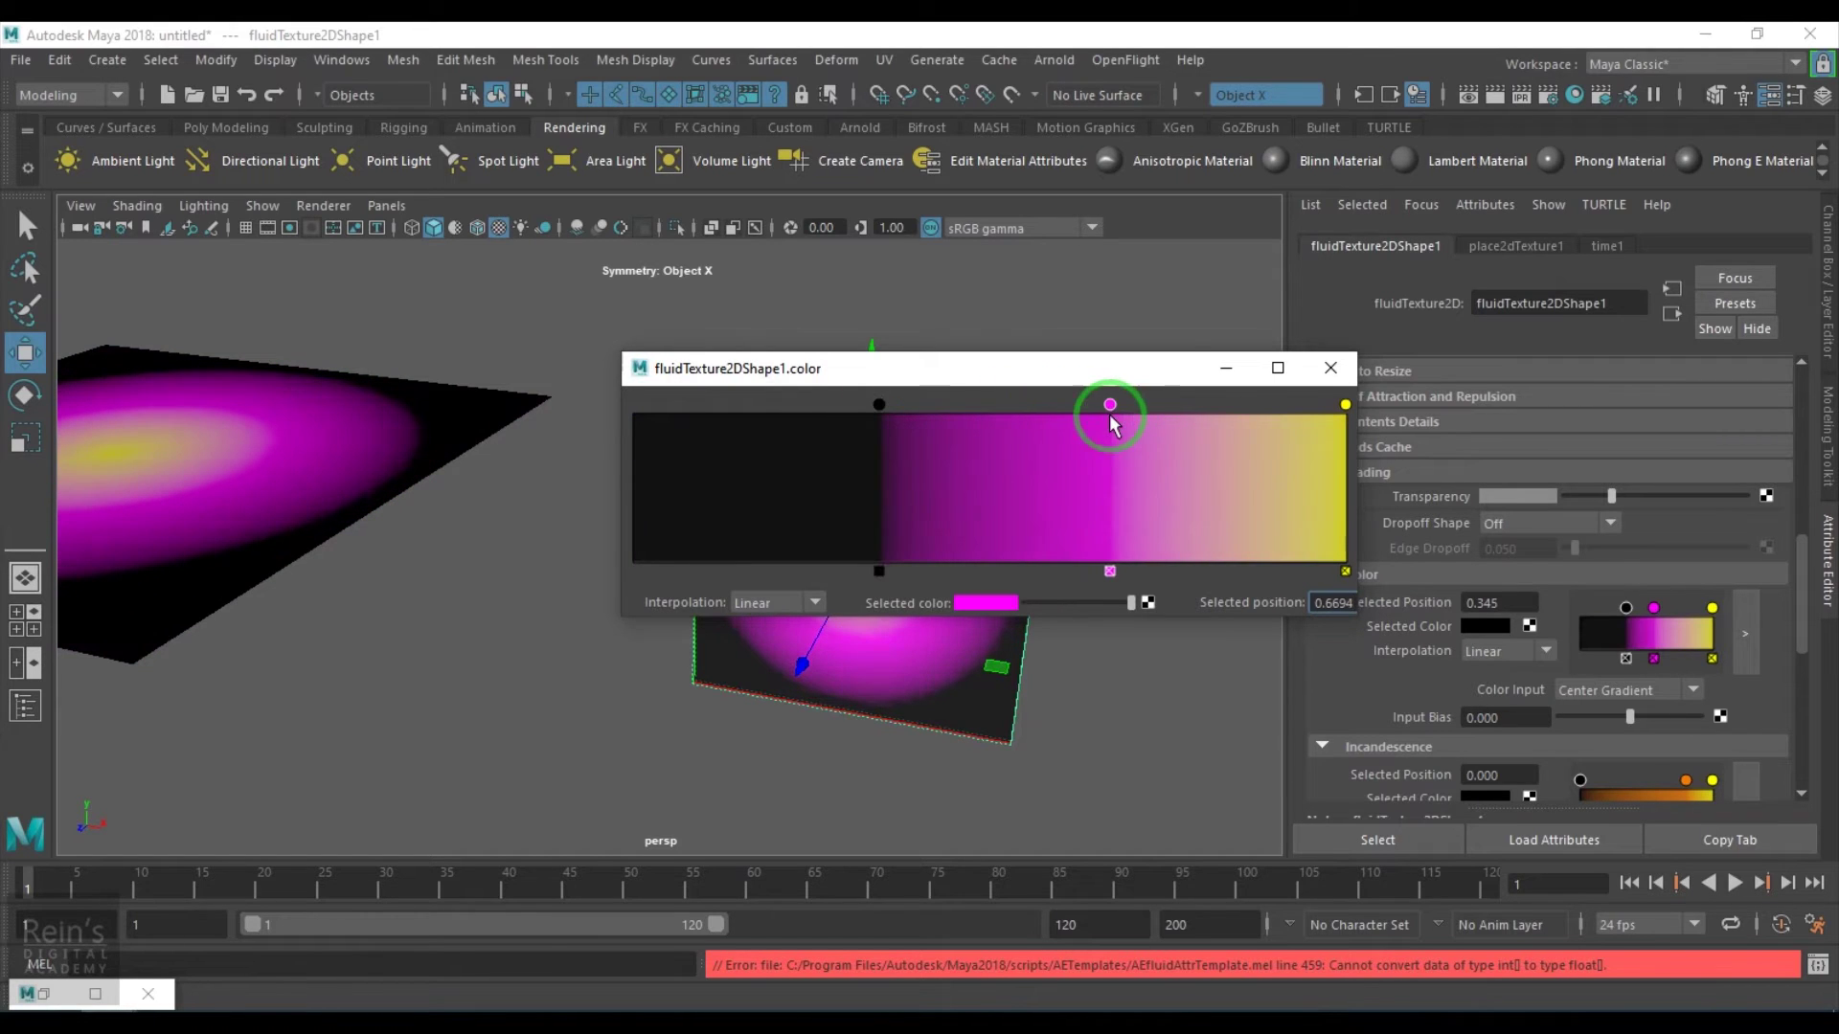
left_click(1330, 367)
left_click_drag(862, 450, 690, 513, "alt")
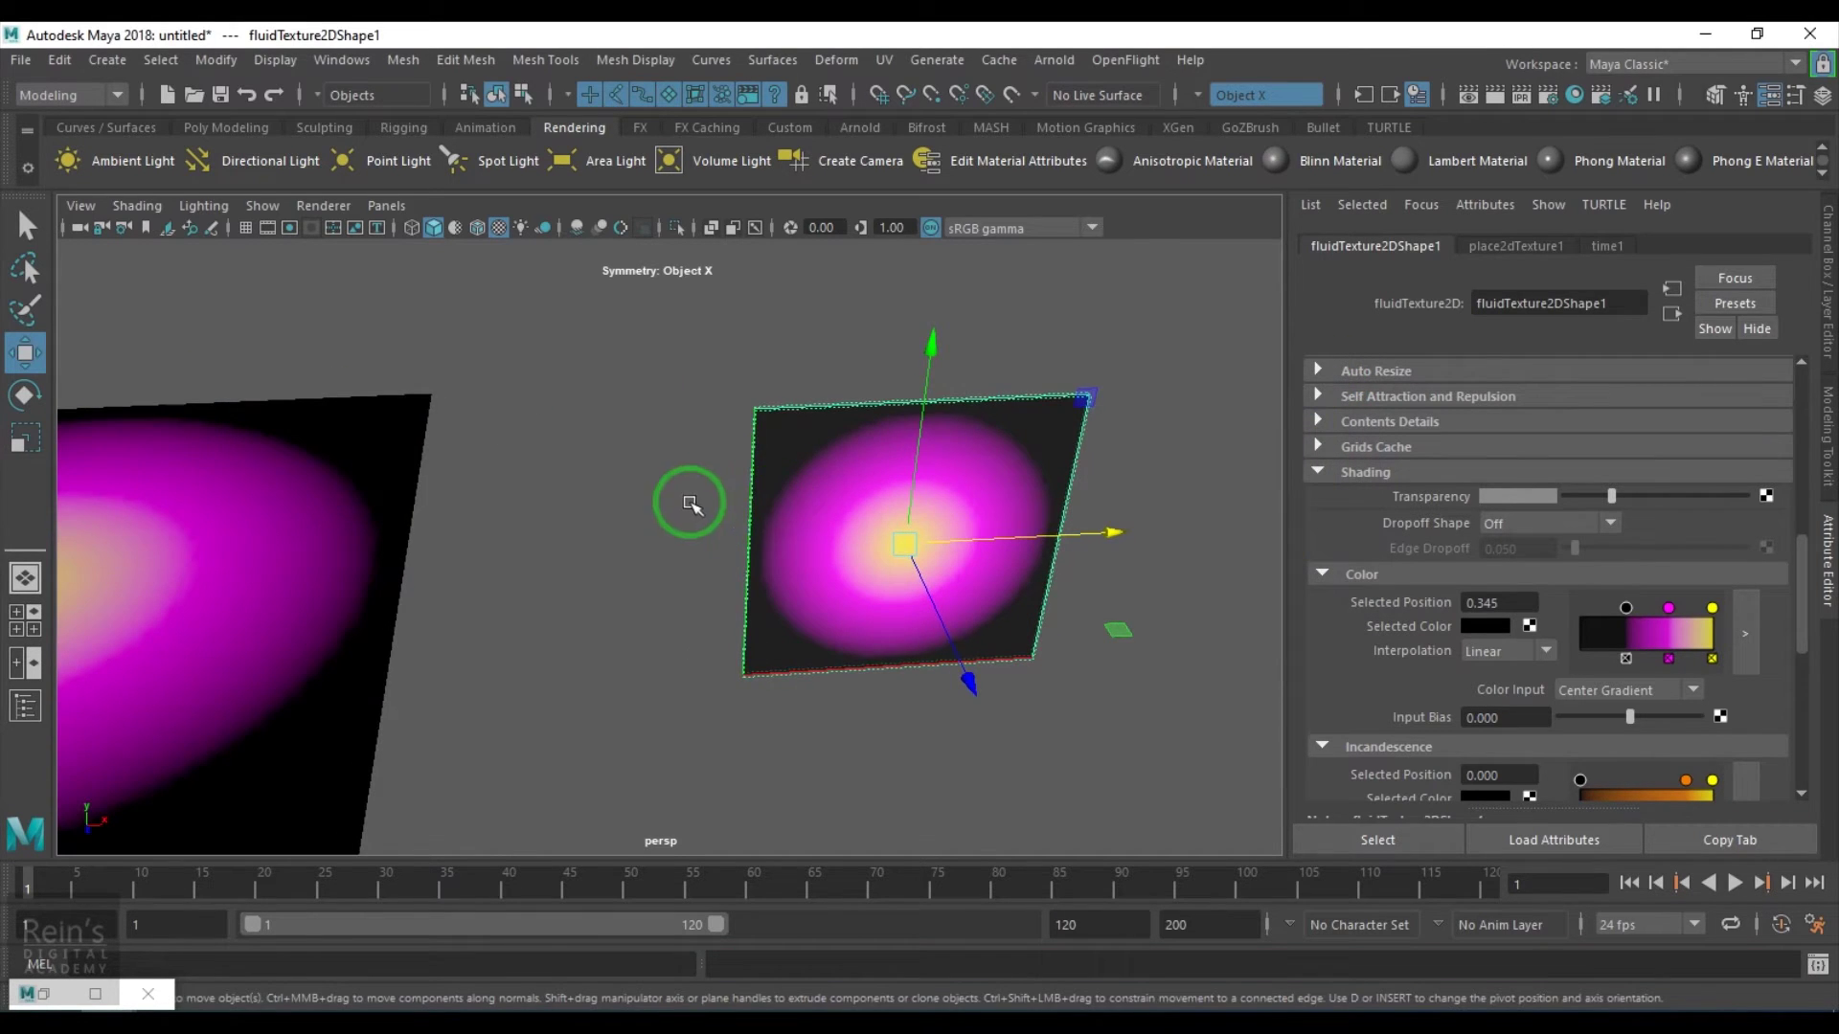
left_click_drag(1170, 503, 1210, 525, "alt")
left_click_drag(889, 567, 895, 636, "alt")
- Expand the fluid's Textures settings and enable Perlin noise Texture Color
scroll(1561, 659, "down", 5)
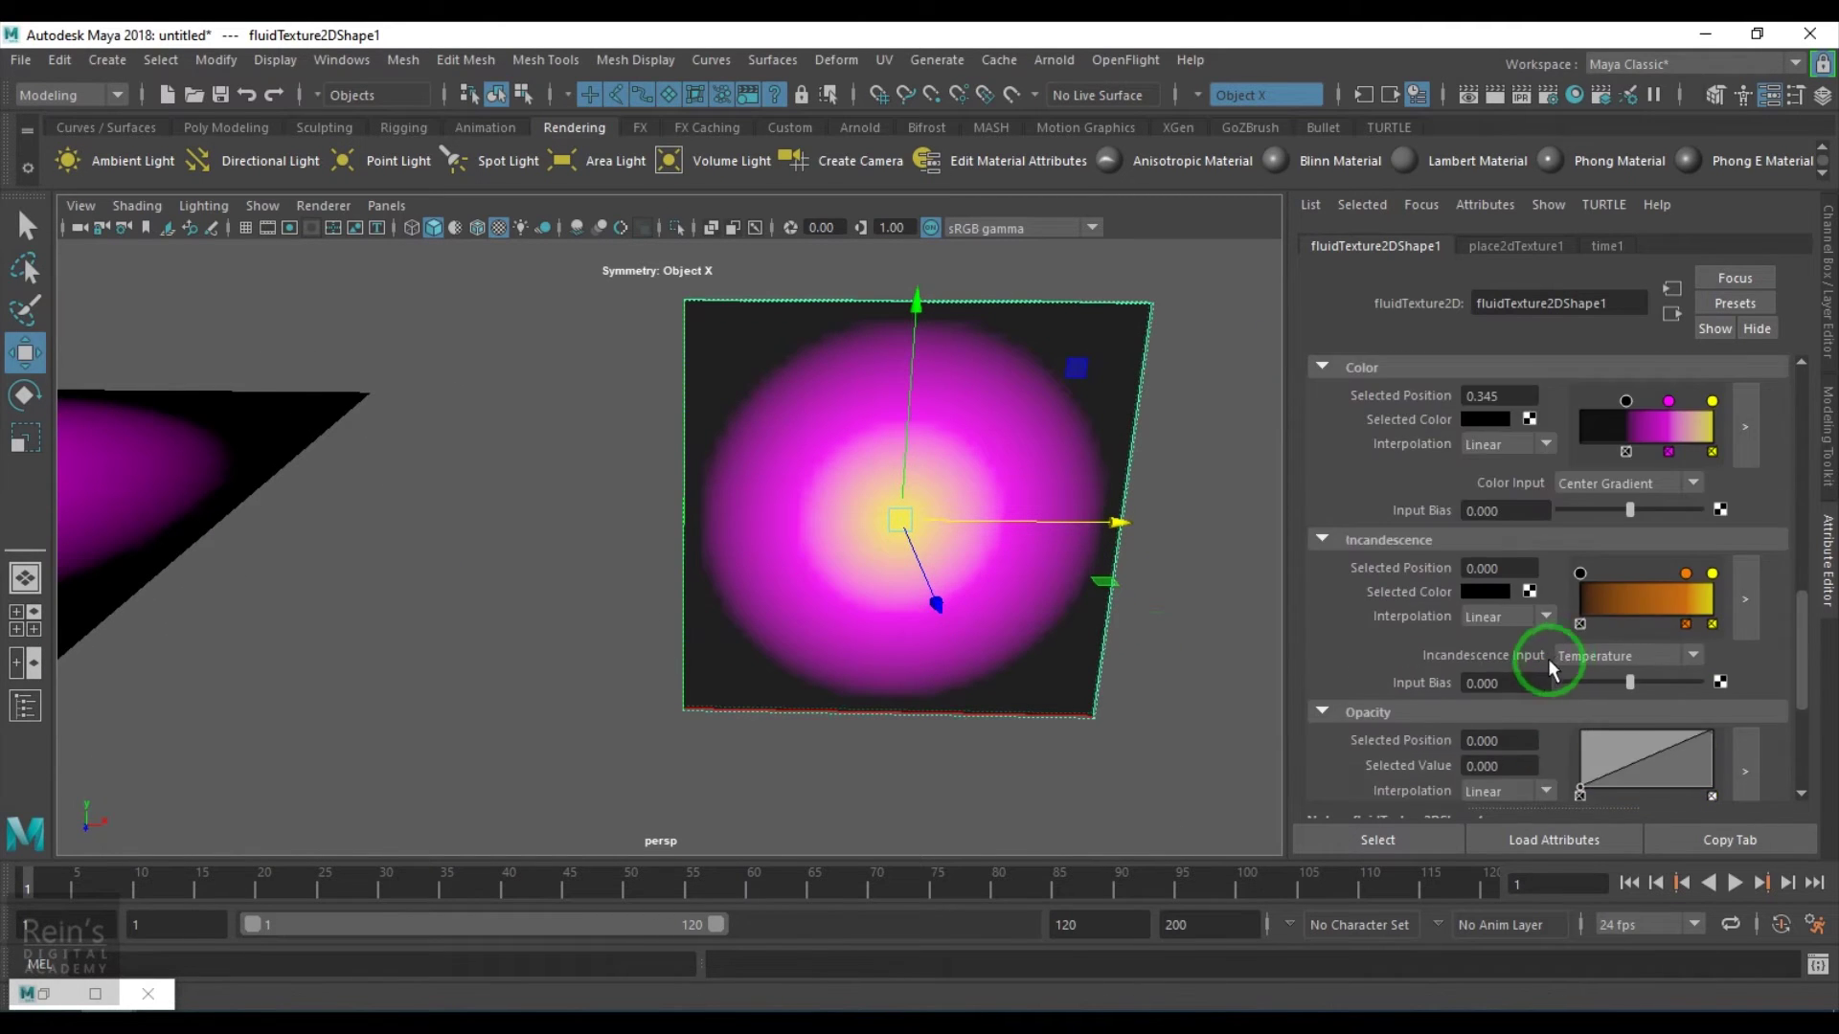
left_click(1409, 662)
scroll(1408, 659, "down", 2)
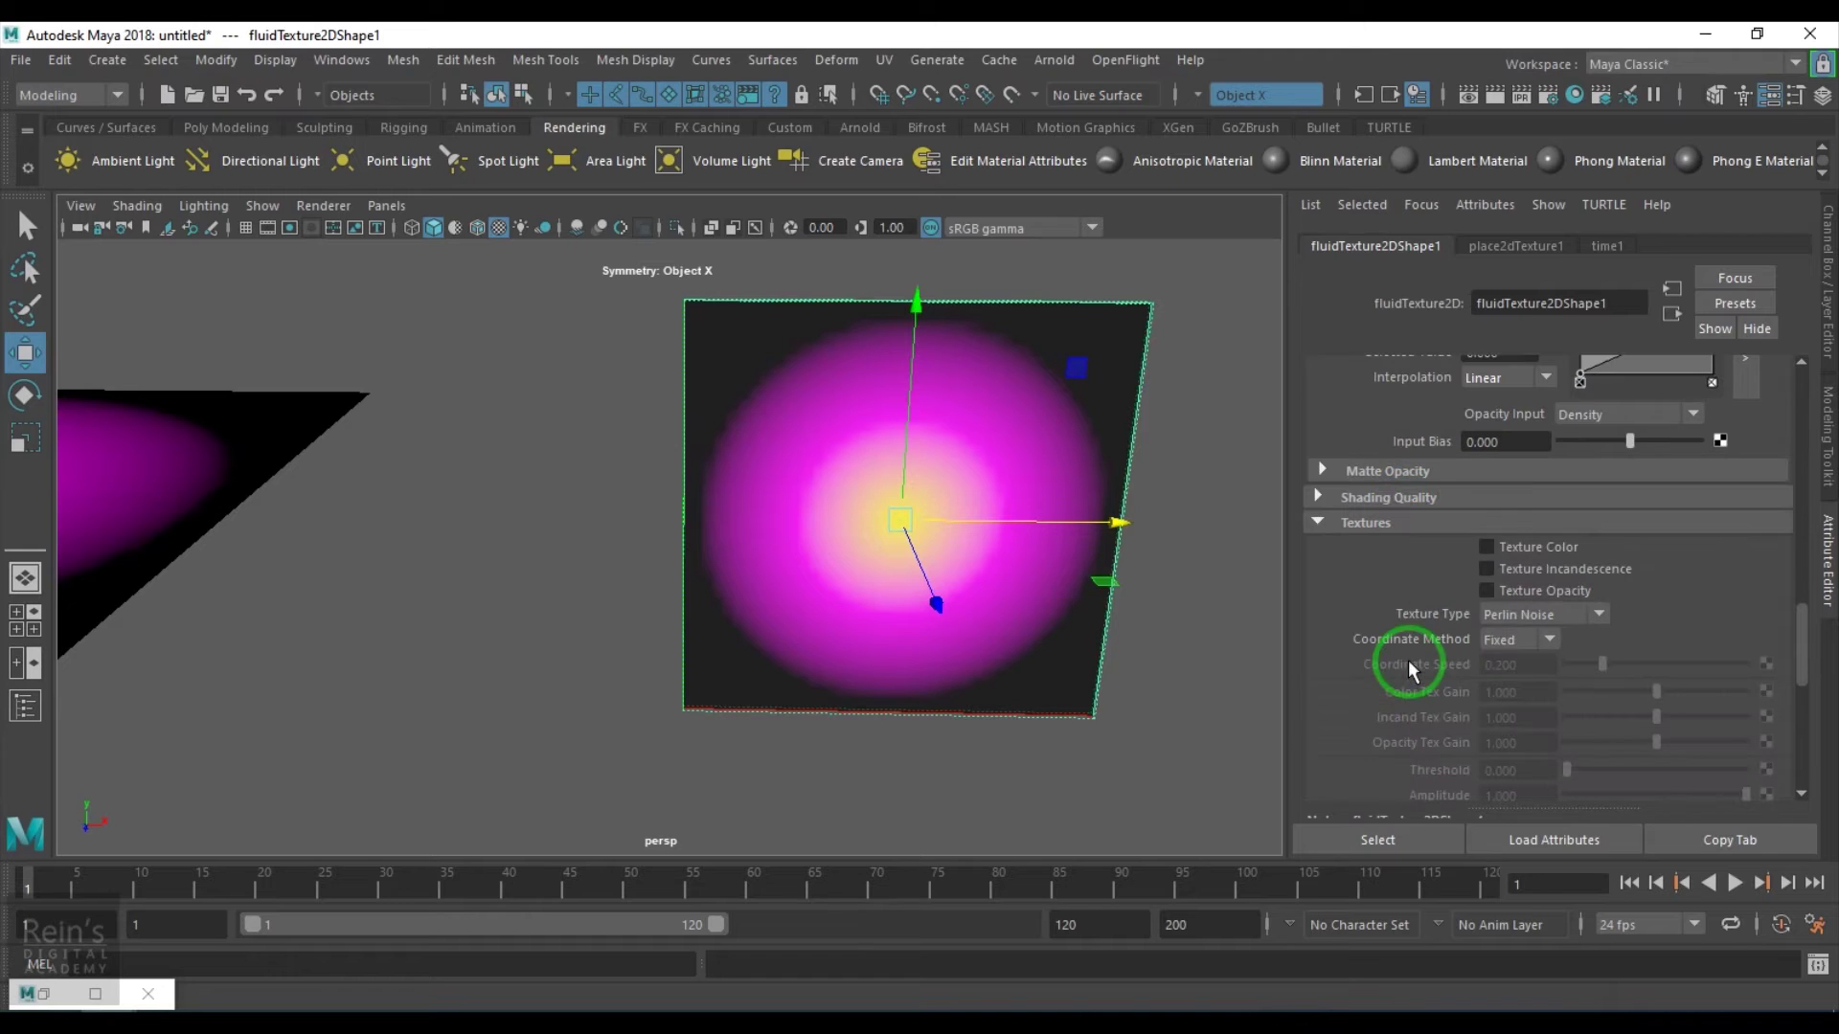
left_click(1523, 551)
scroll(1535, 575, "up", 5)
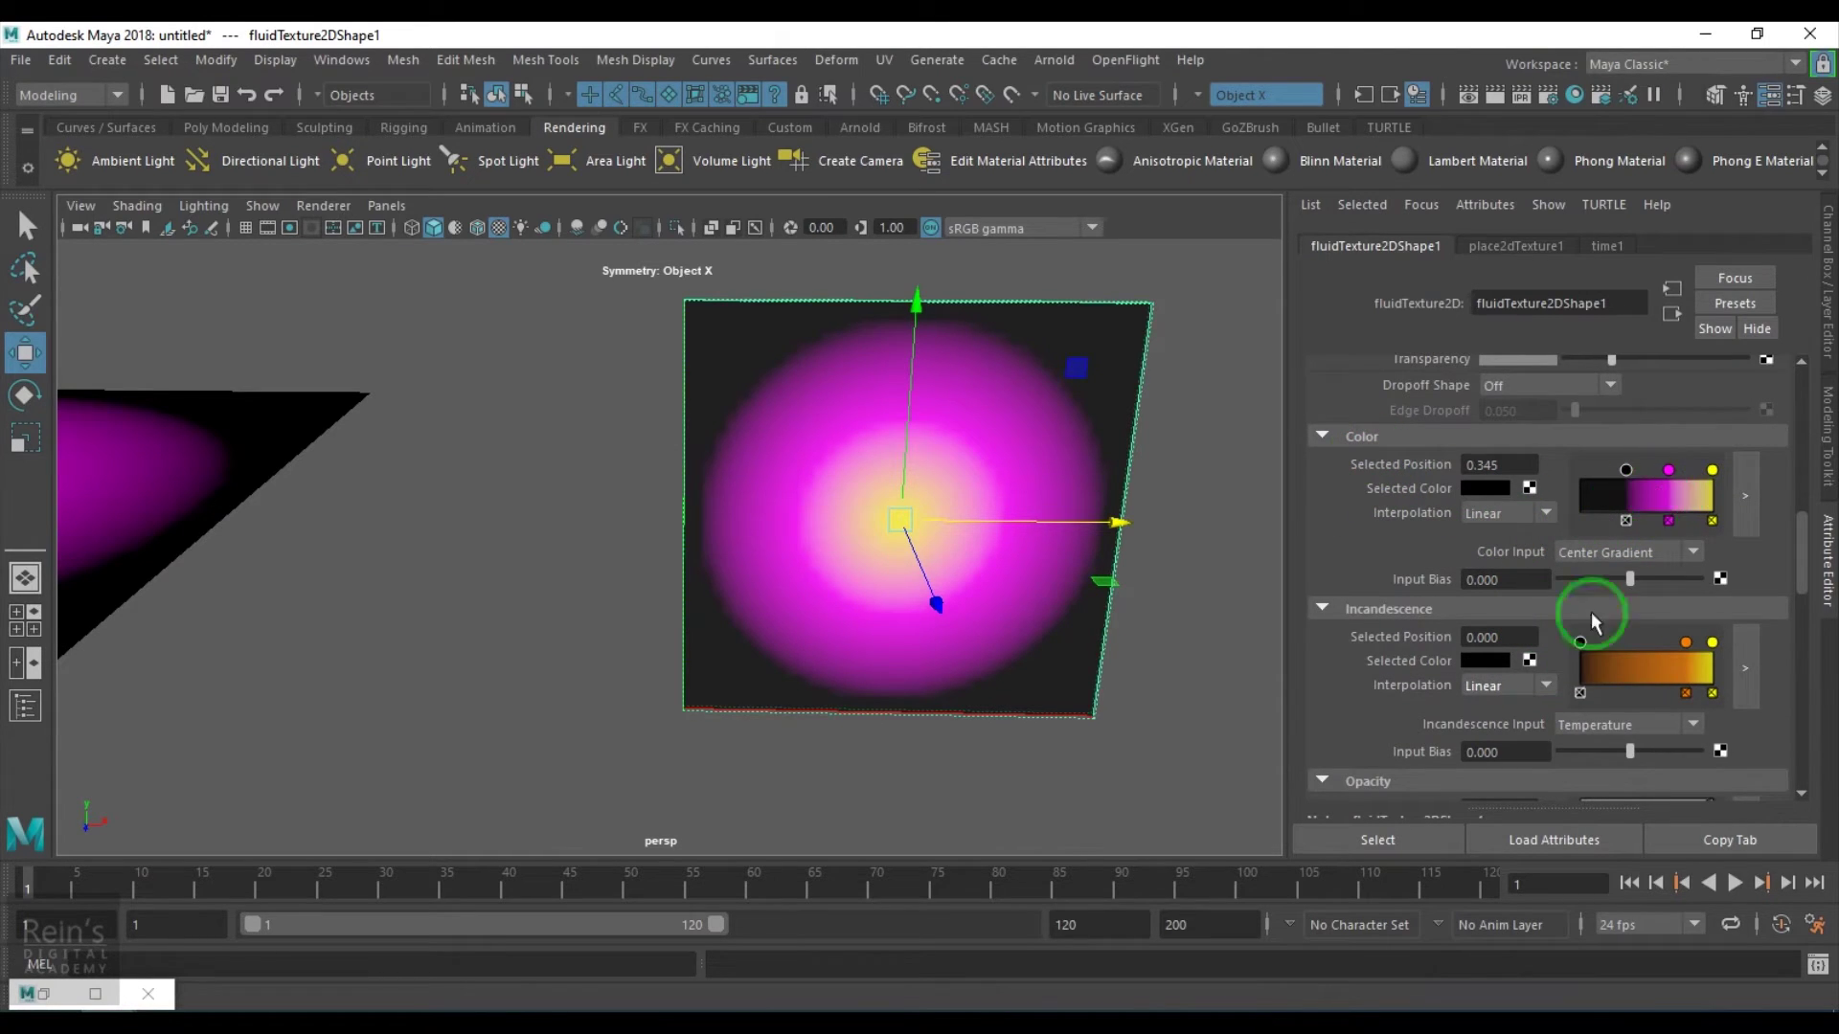
scroll(1580, 682, "down", 3)
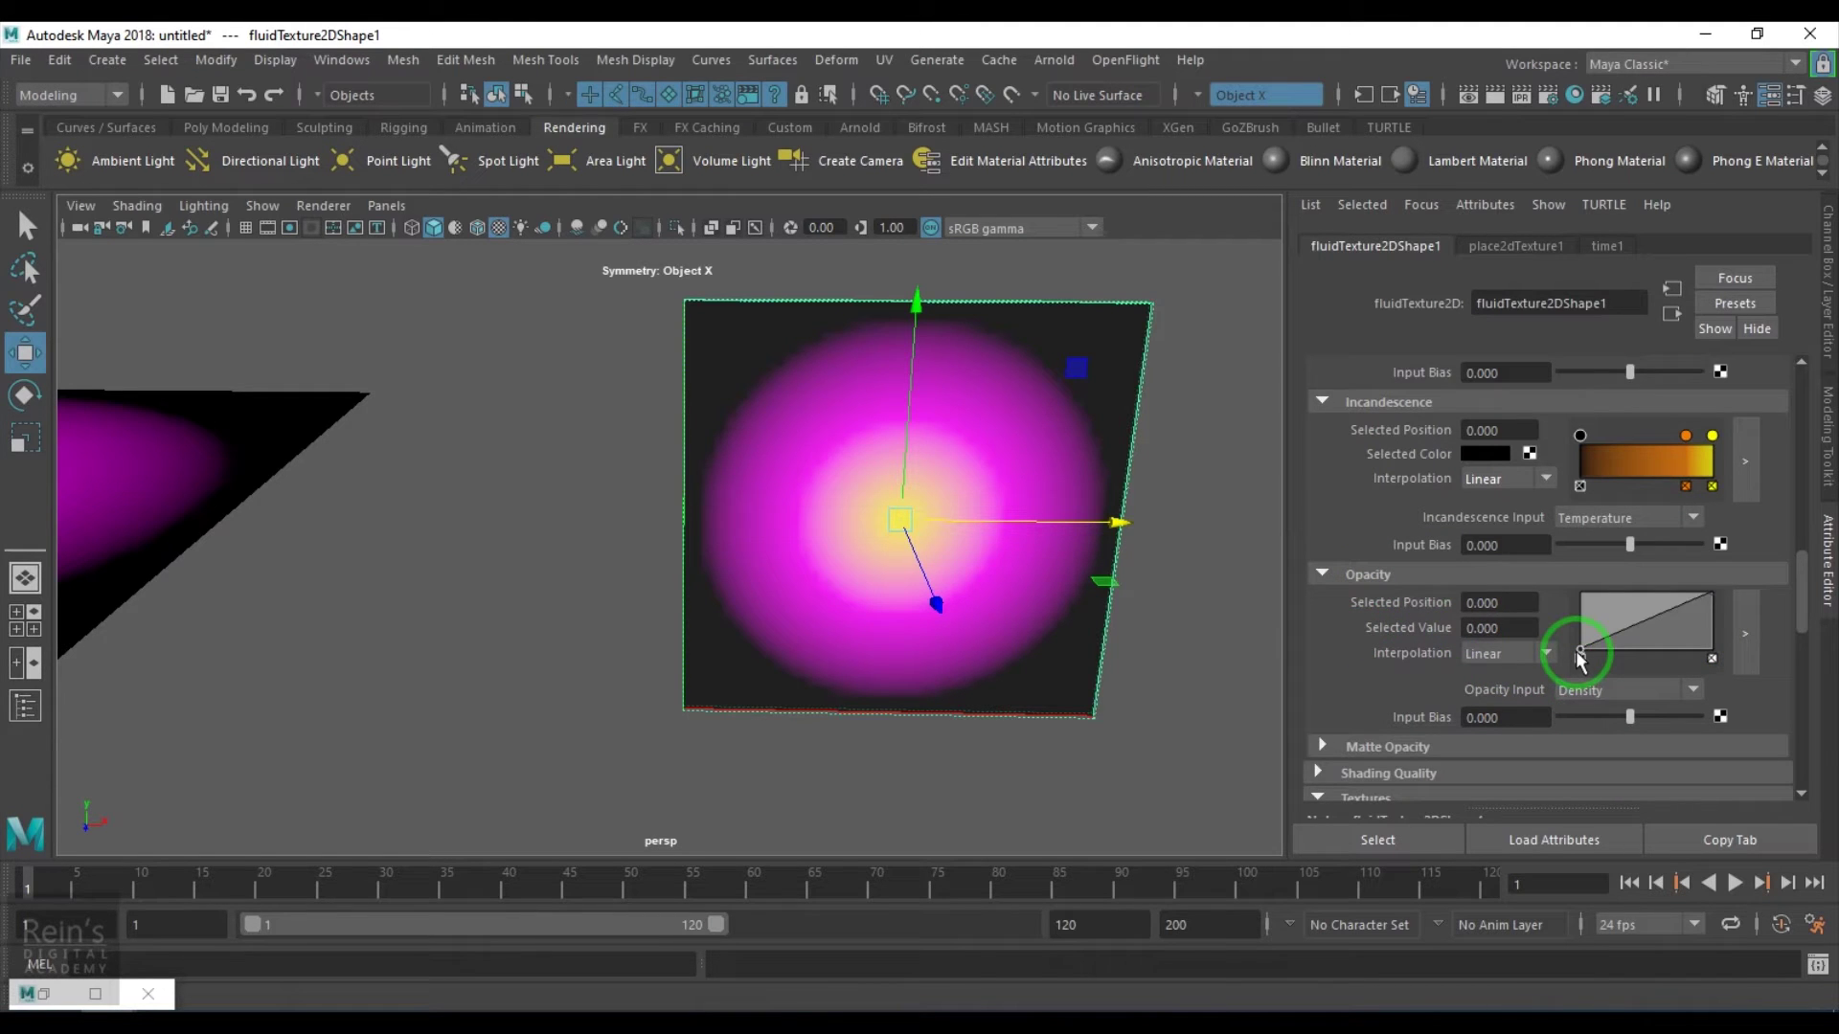
scroll(1576, 646, "up", 4)
scroll(1576, 651, "down", 8)
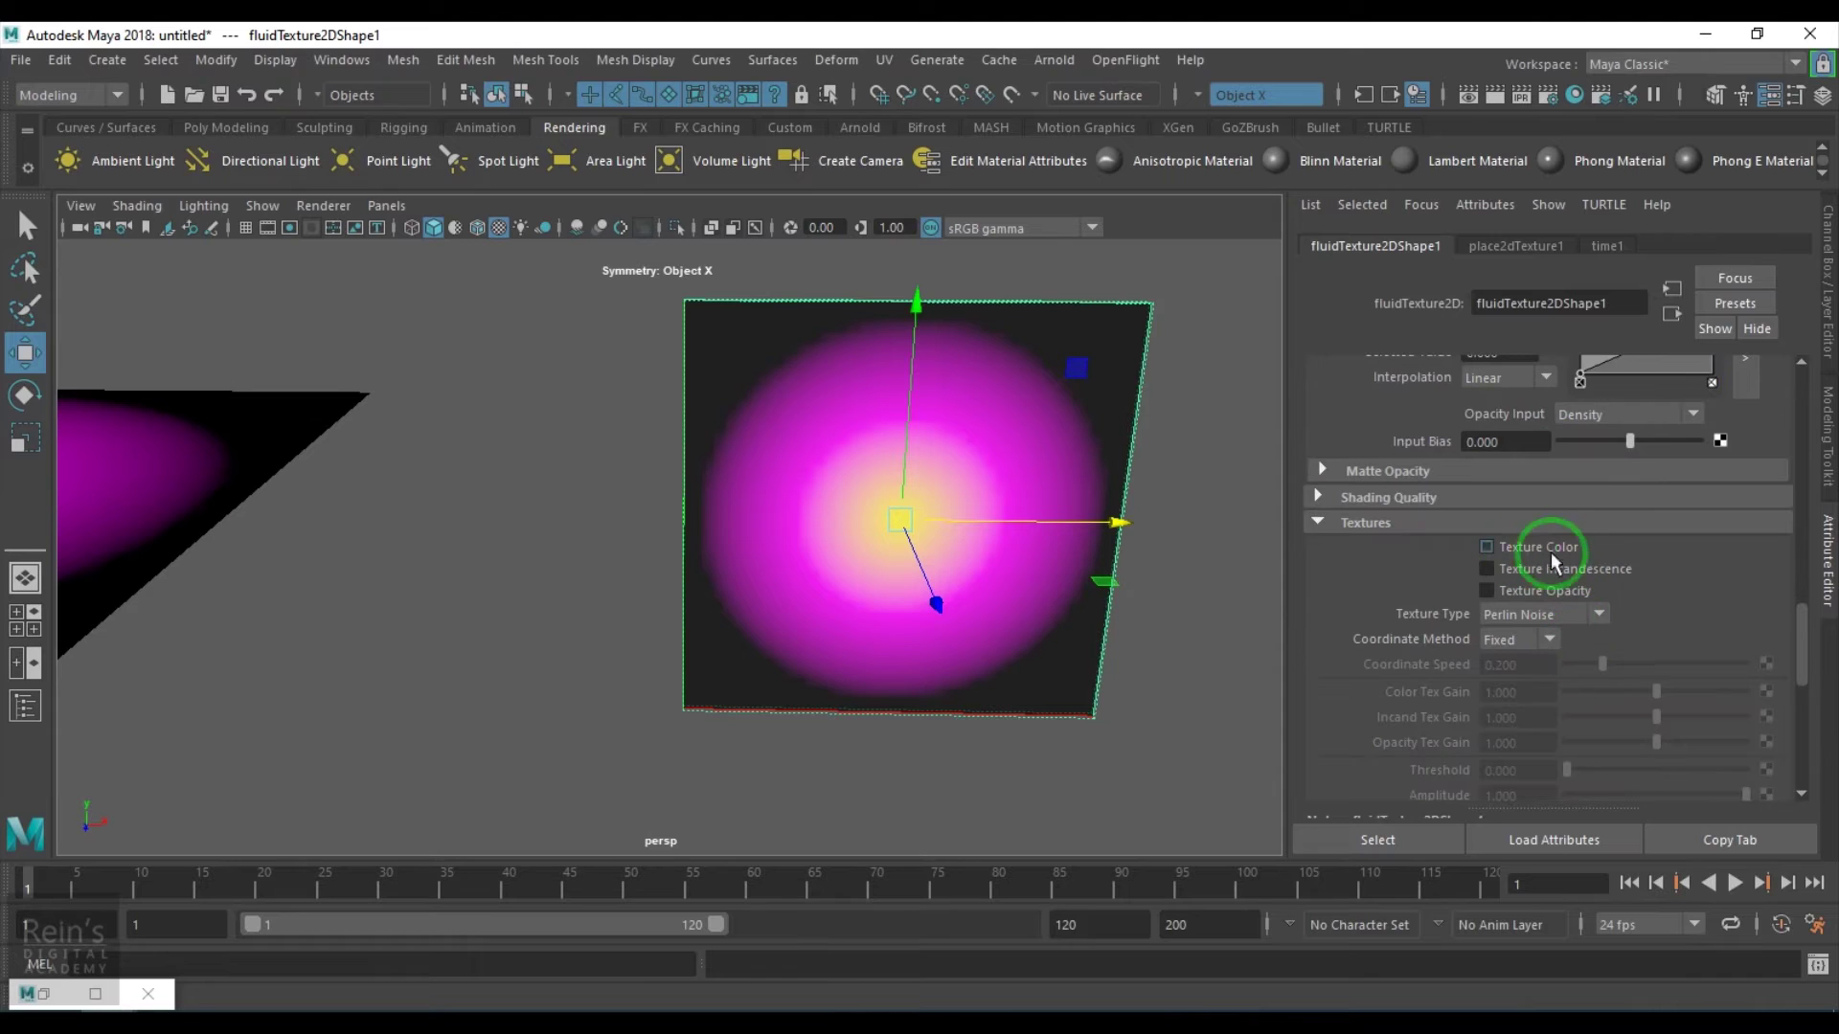
left_click(1553, 554)
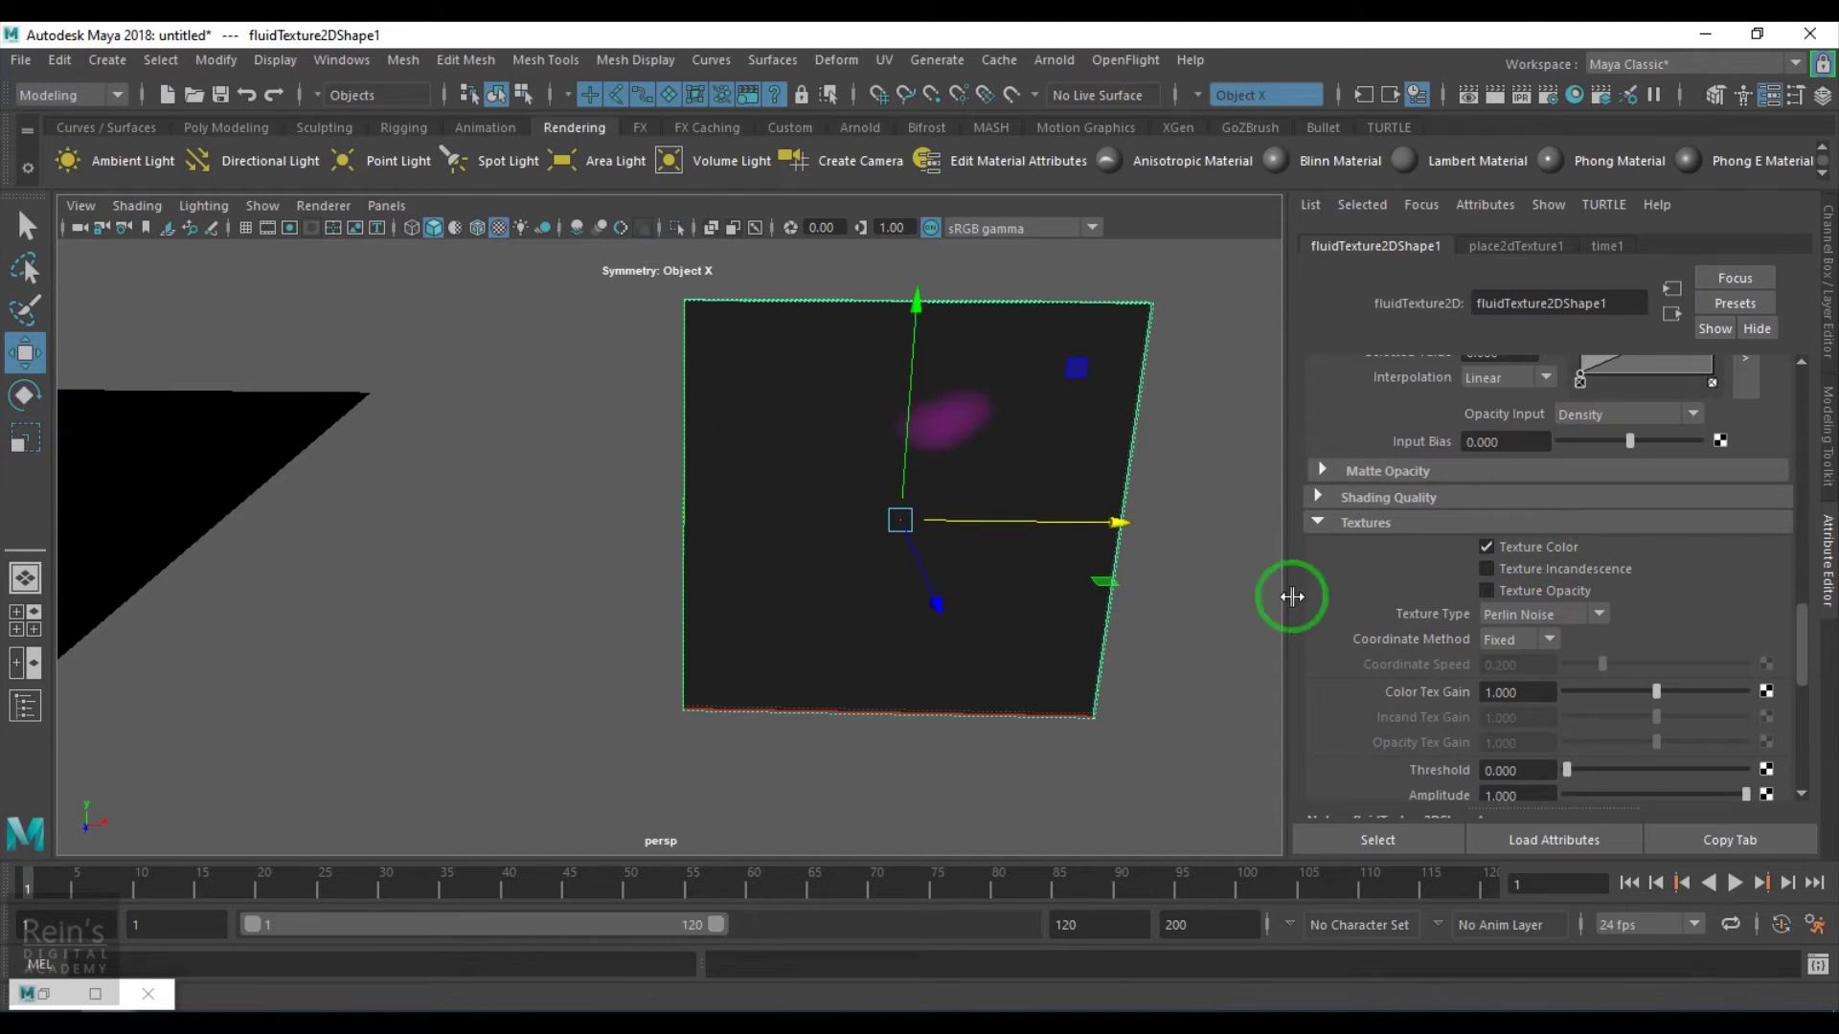
left_click_drag(892, 615, 910, 622, "alt")
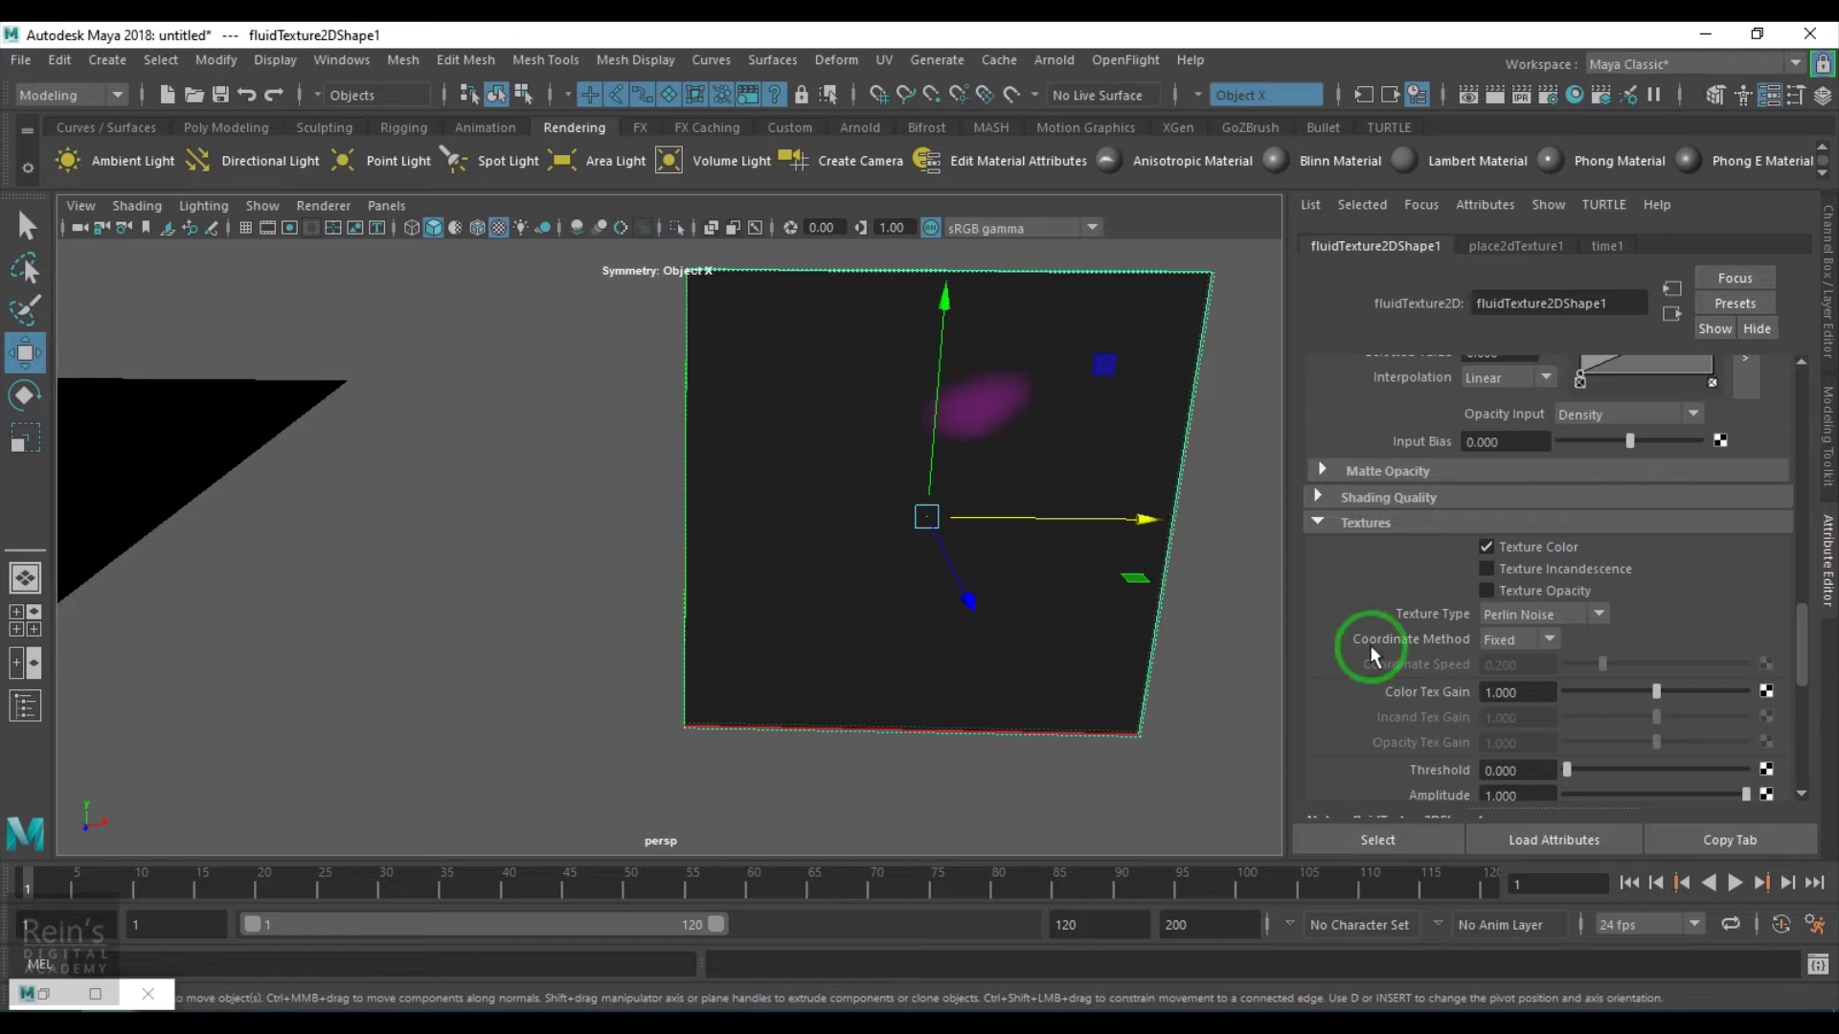
- Set Color Tex Gain to 0.442, Frequency to about 2.2, and adjust Texture Time
scroll(1577, 693, "down", 2)
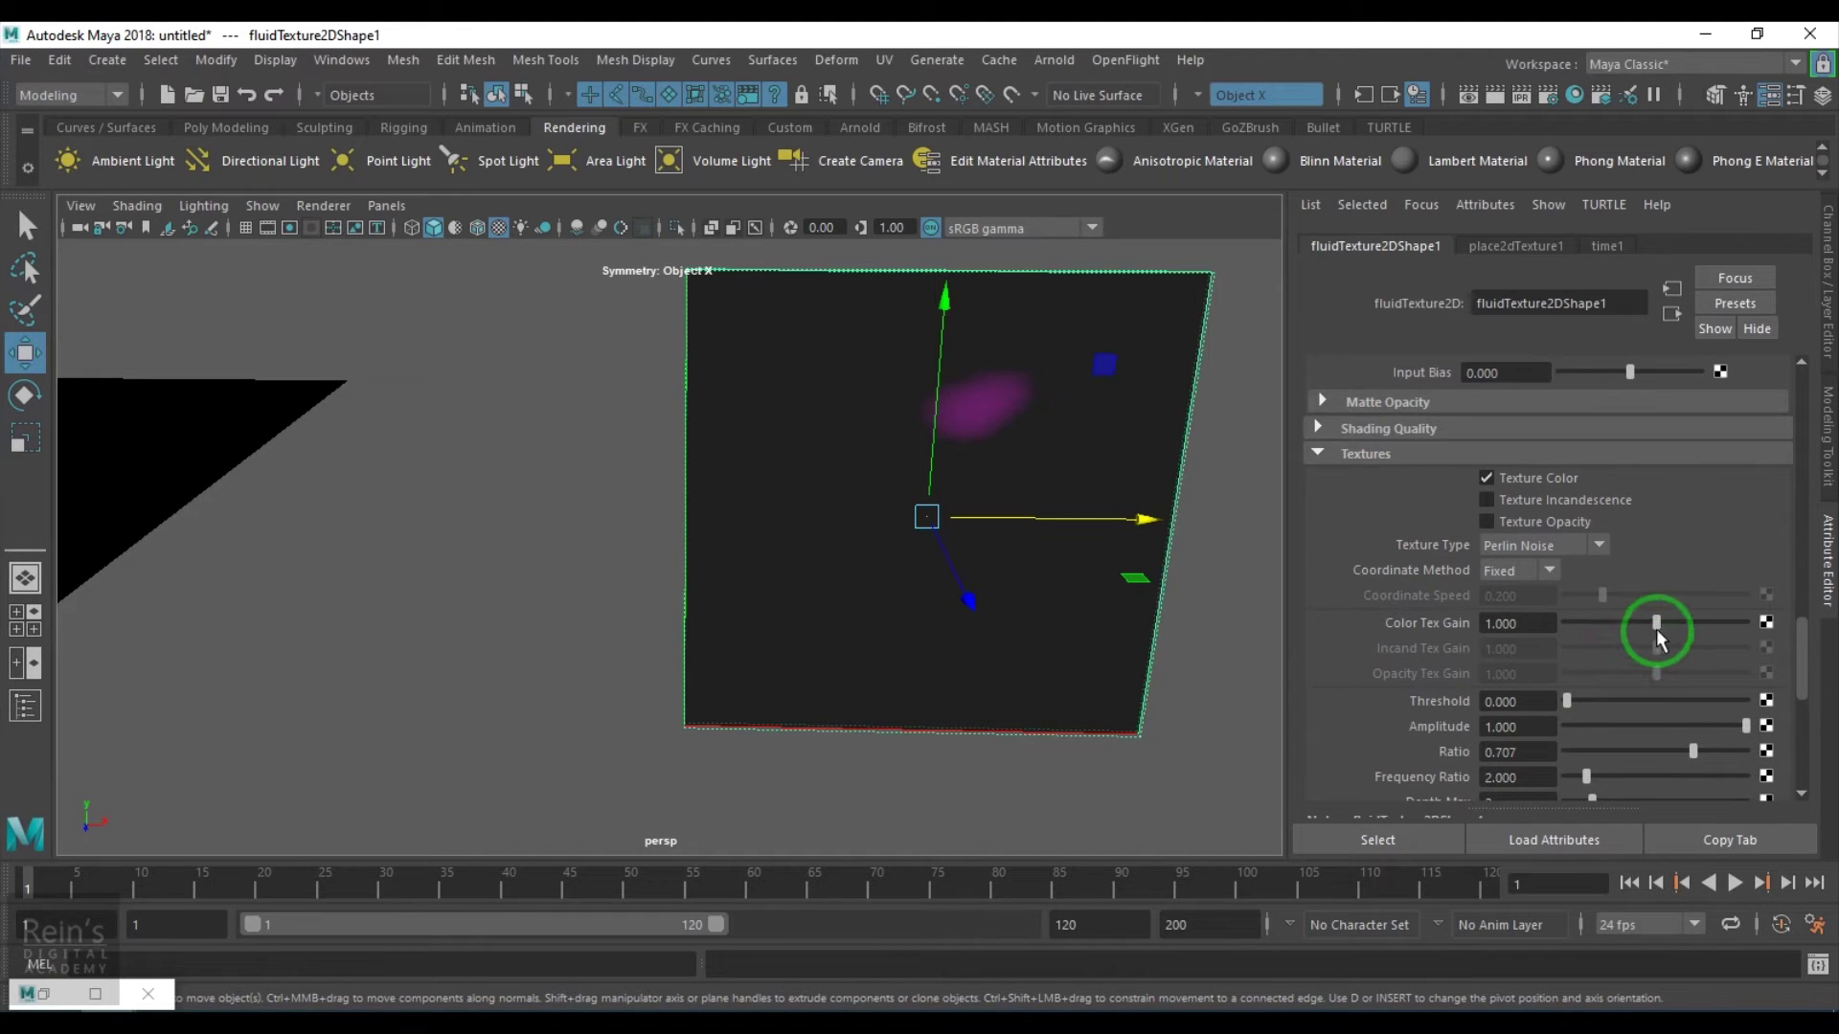
left_click_drag(1657, 627, 1603, 635)
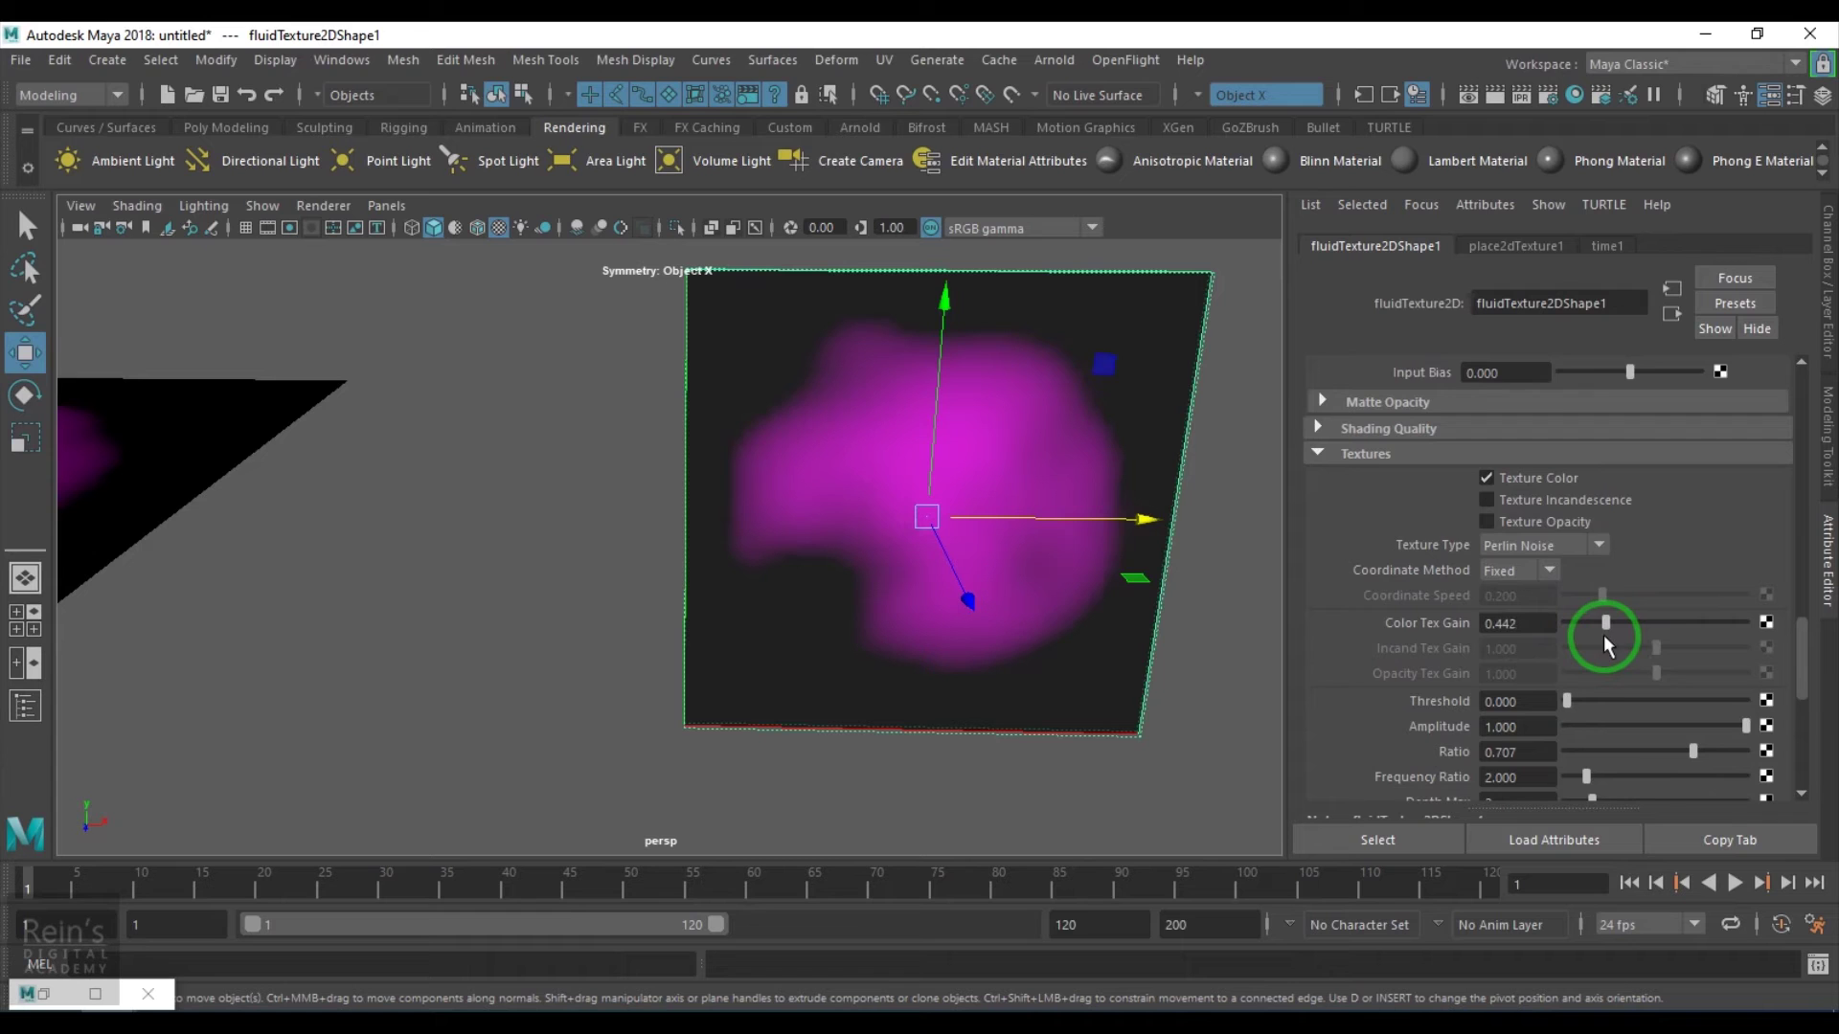
scroll(1604, 635, "down", 2)
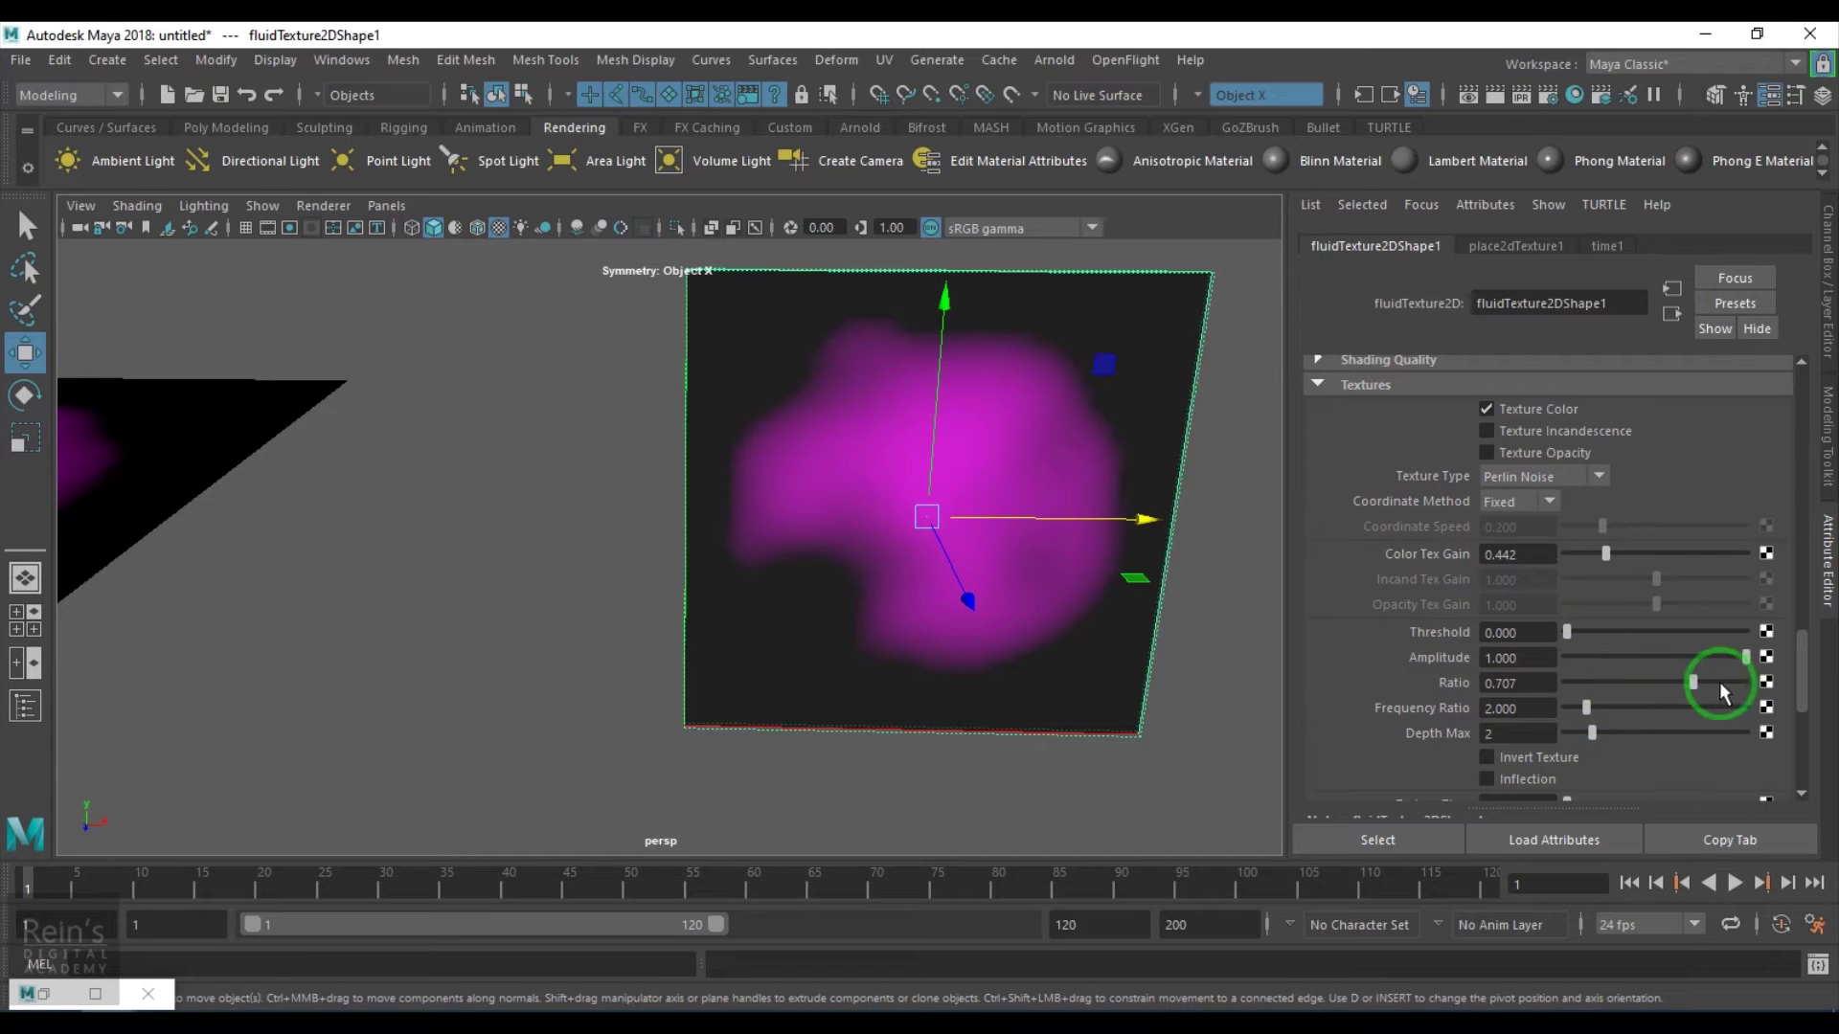
scroll(1595, 710, "down", 4)
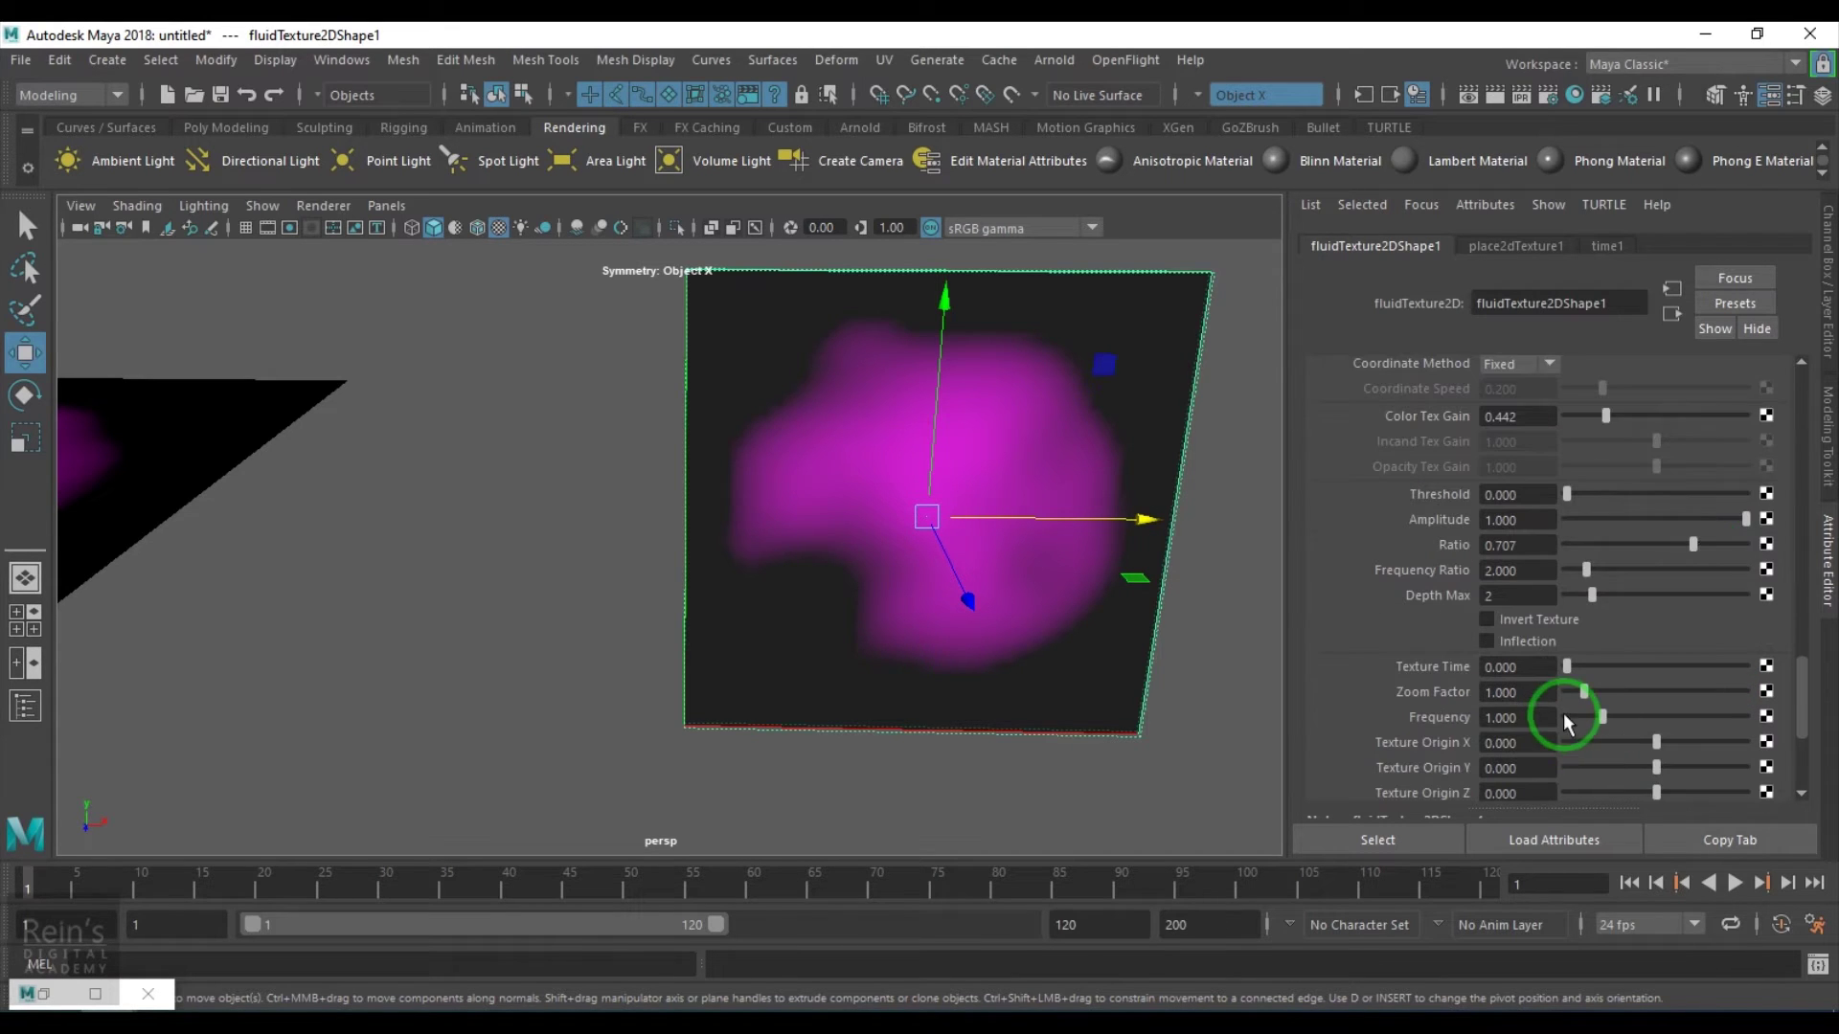
left_click_drag(1614, 722, 1644, 719)
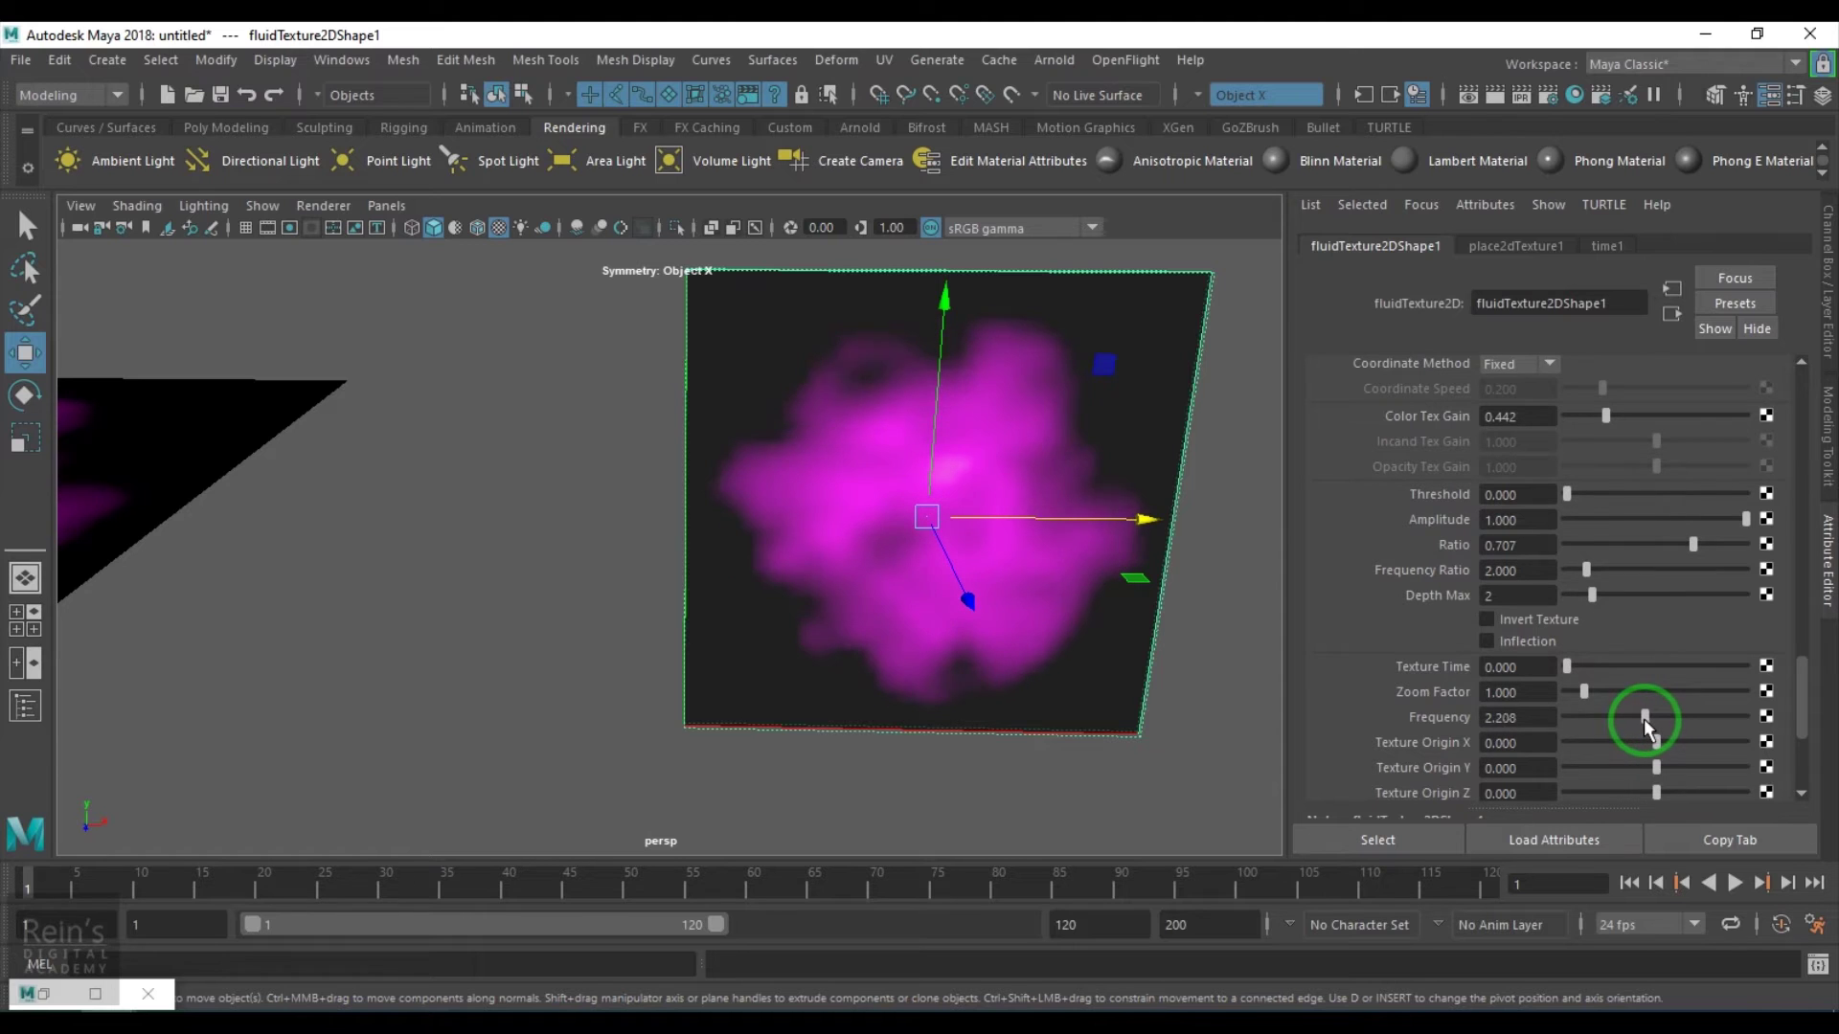
mouse_move(1568, 672)
left_mouse_down()
mouse_move(1659, 681)
mouse_move(1533, 676)
left_mouse_up()
- Drive the noise Texture Time with the expression =time, then play back to preview the churning texture
double_click(1498, 671)
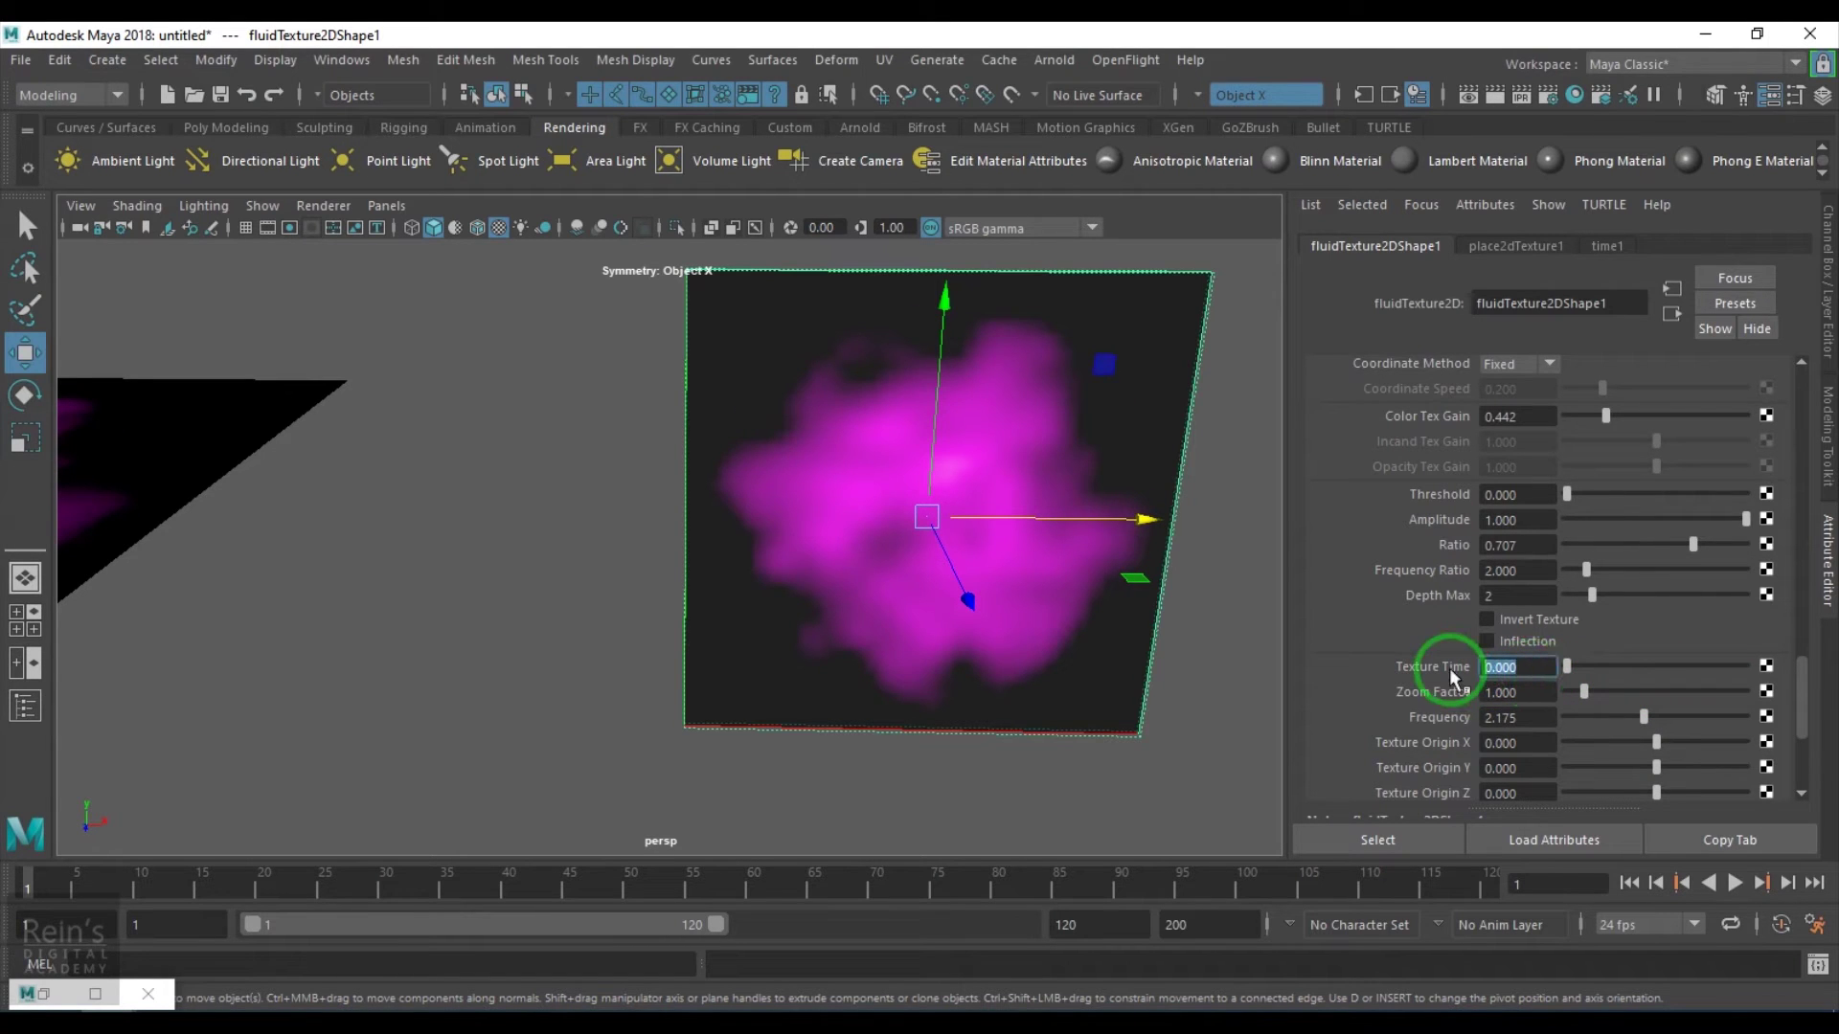
type("=time")
key("Return")
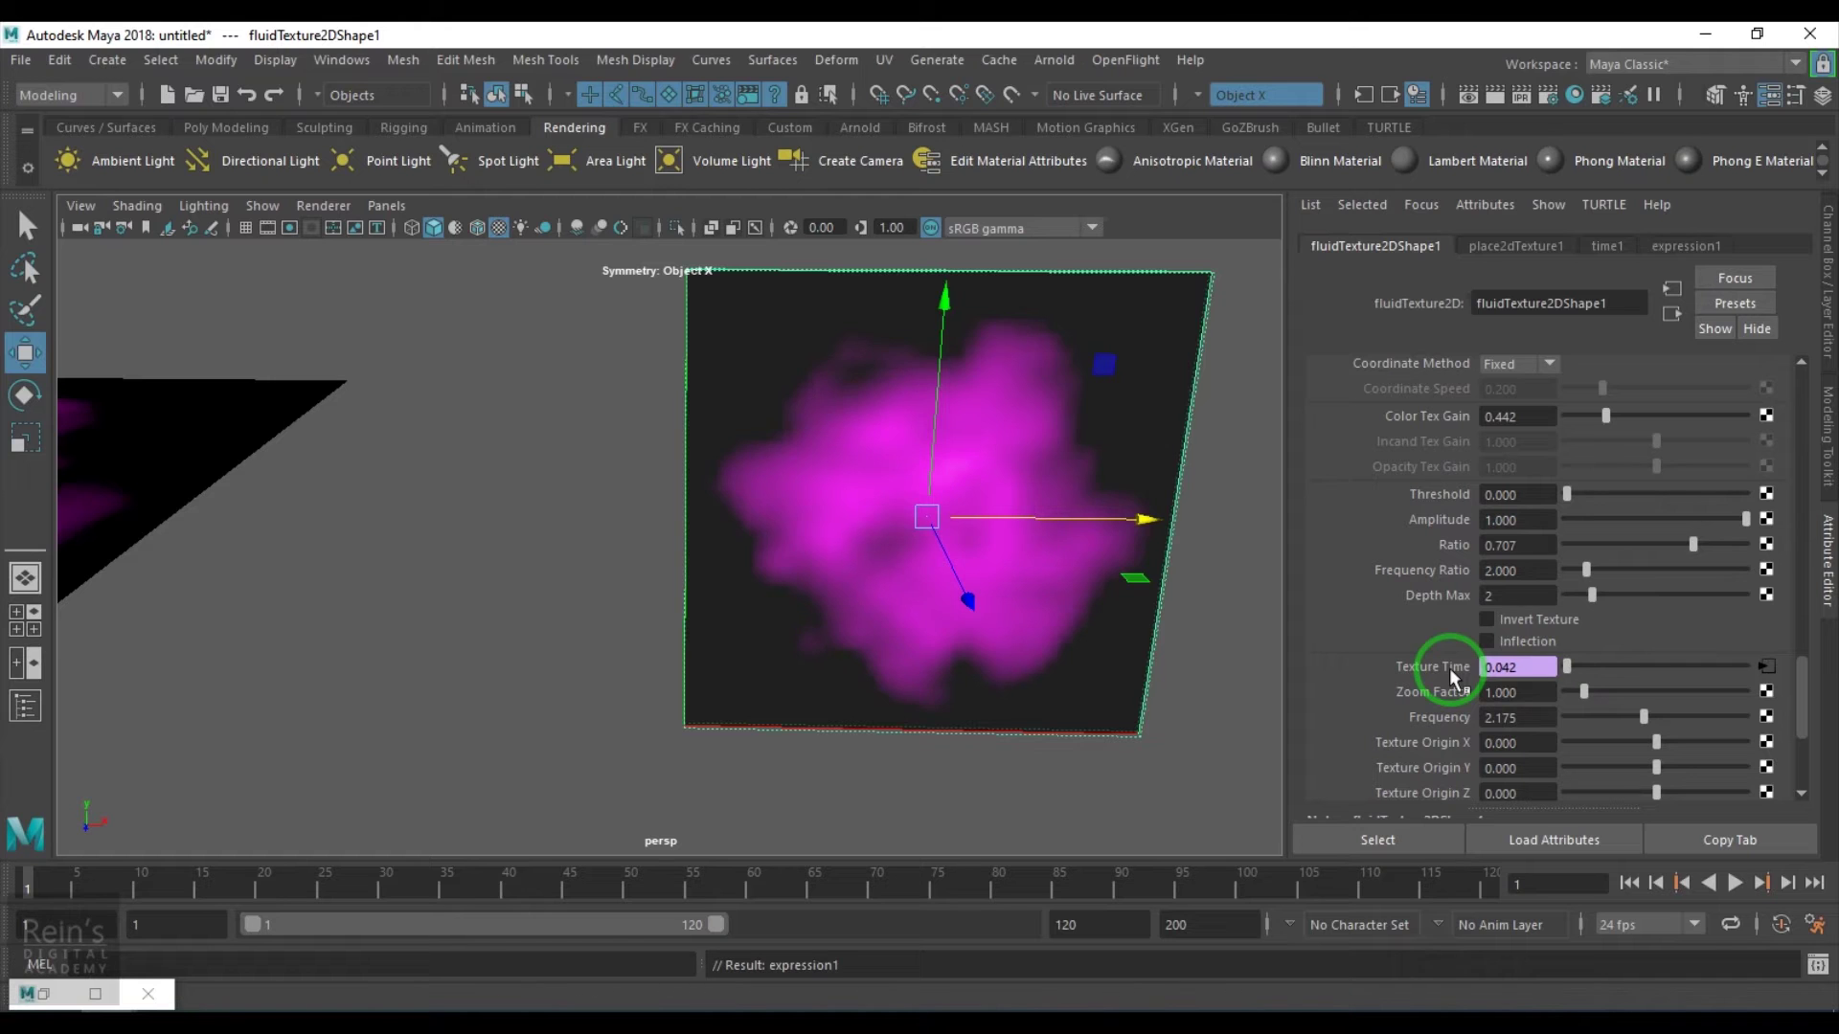
left_click(1733, 882)
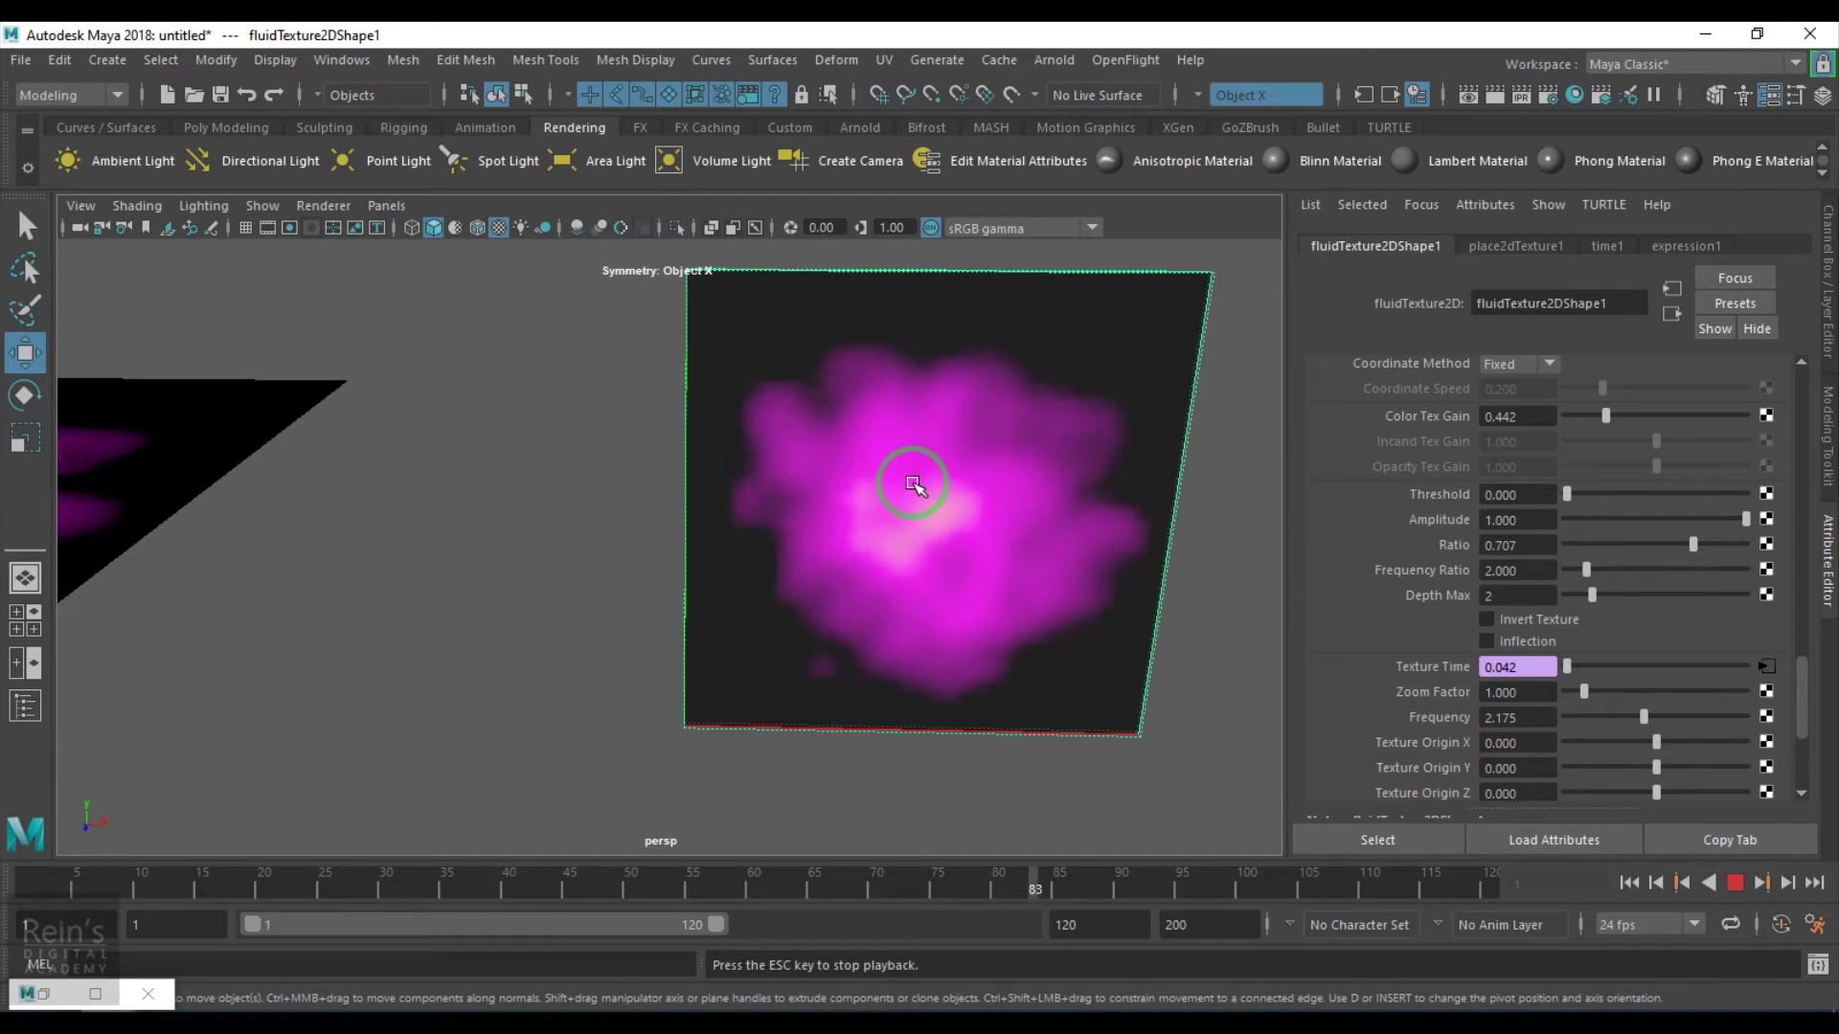
- Set Color Tex Gain to 1 and replay the animation from the first frame
left_click(1735, 882)
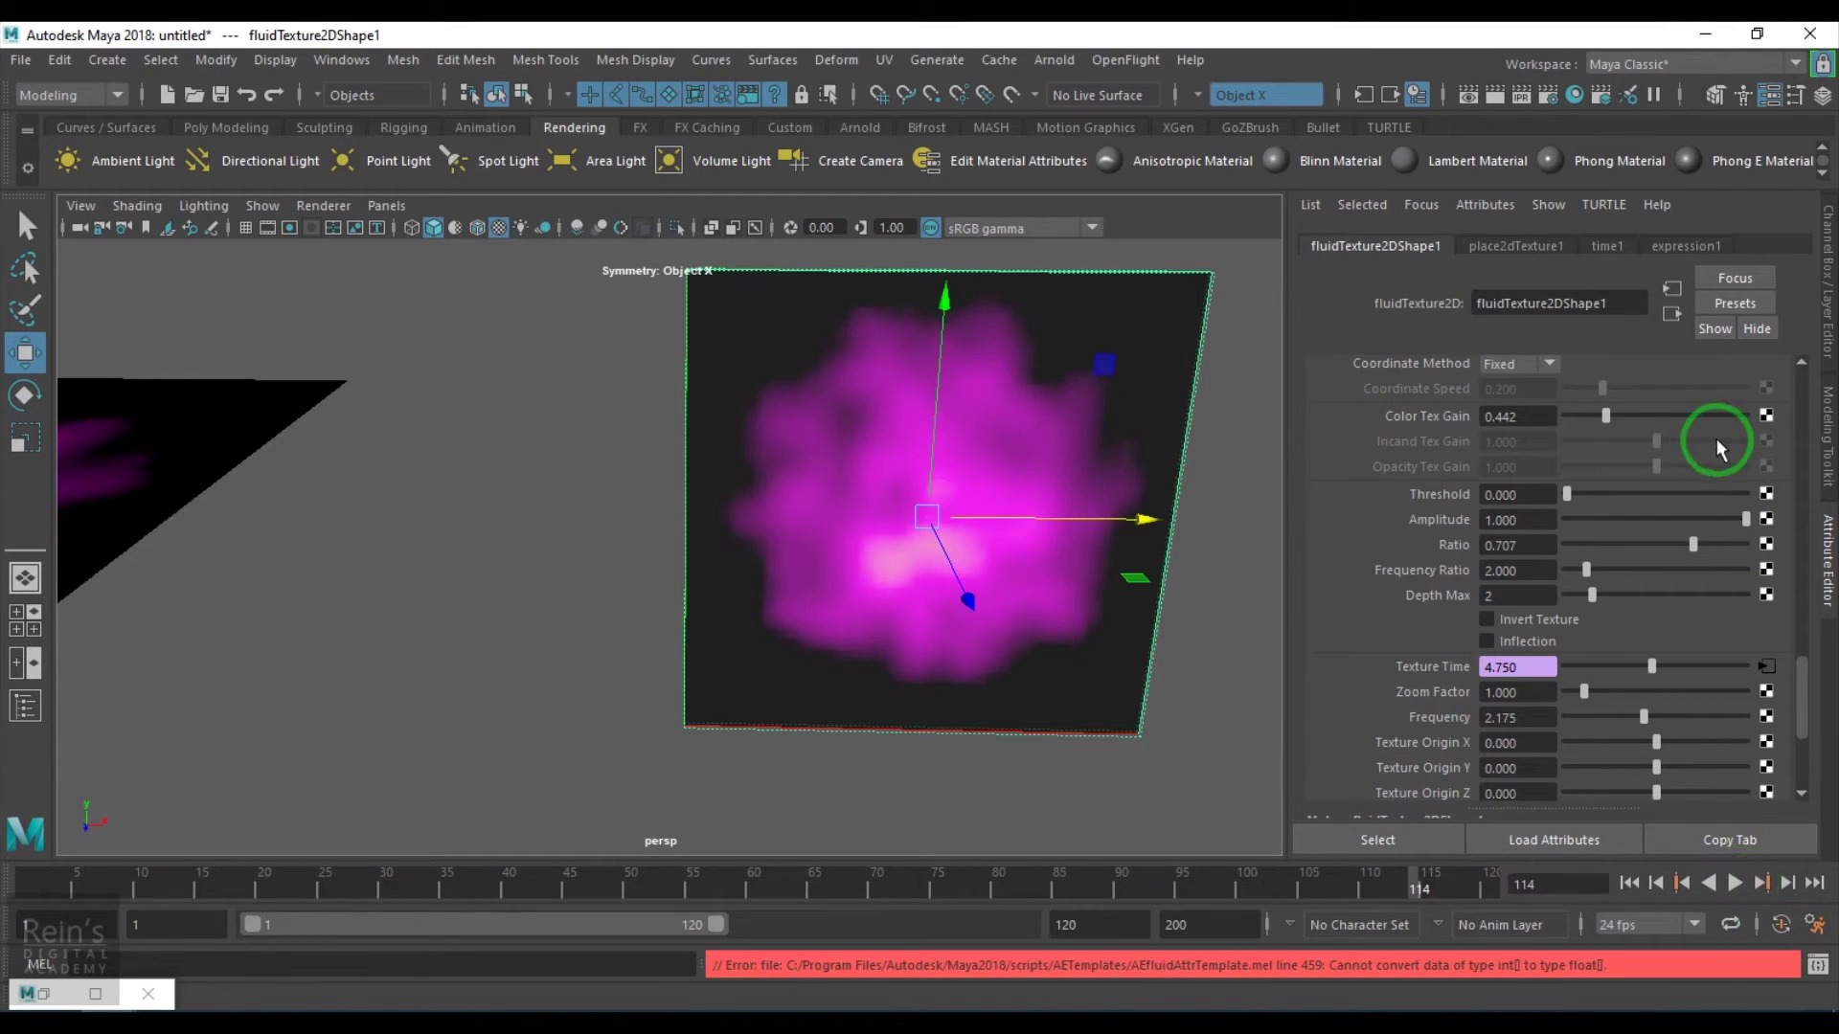
left_click_drag(1606, 415, 1551, 417)
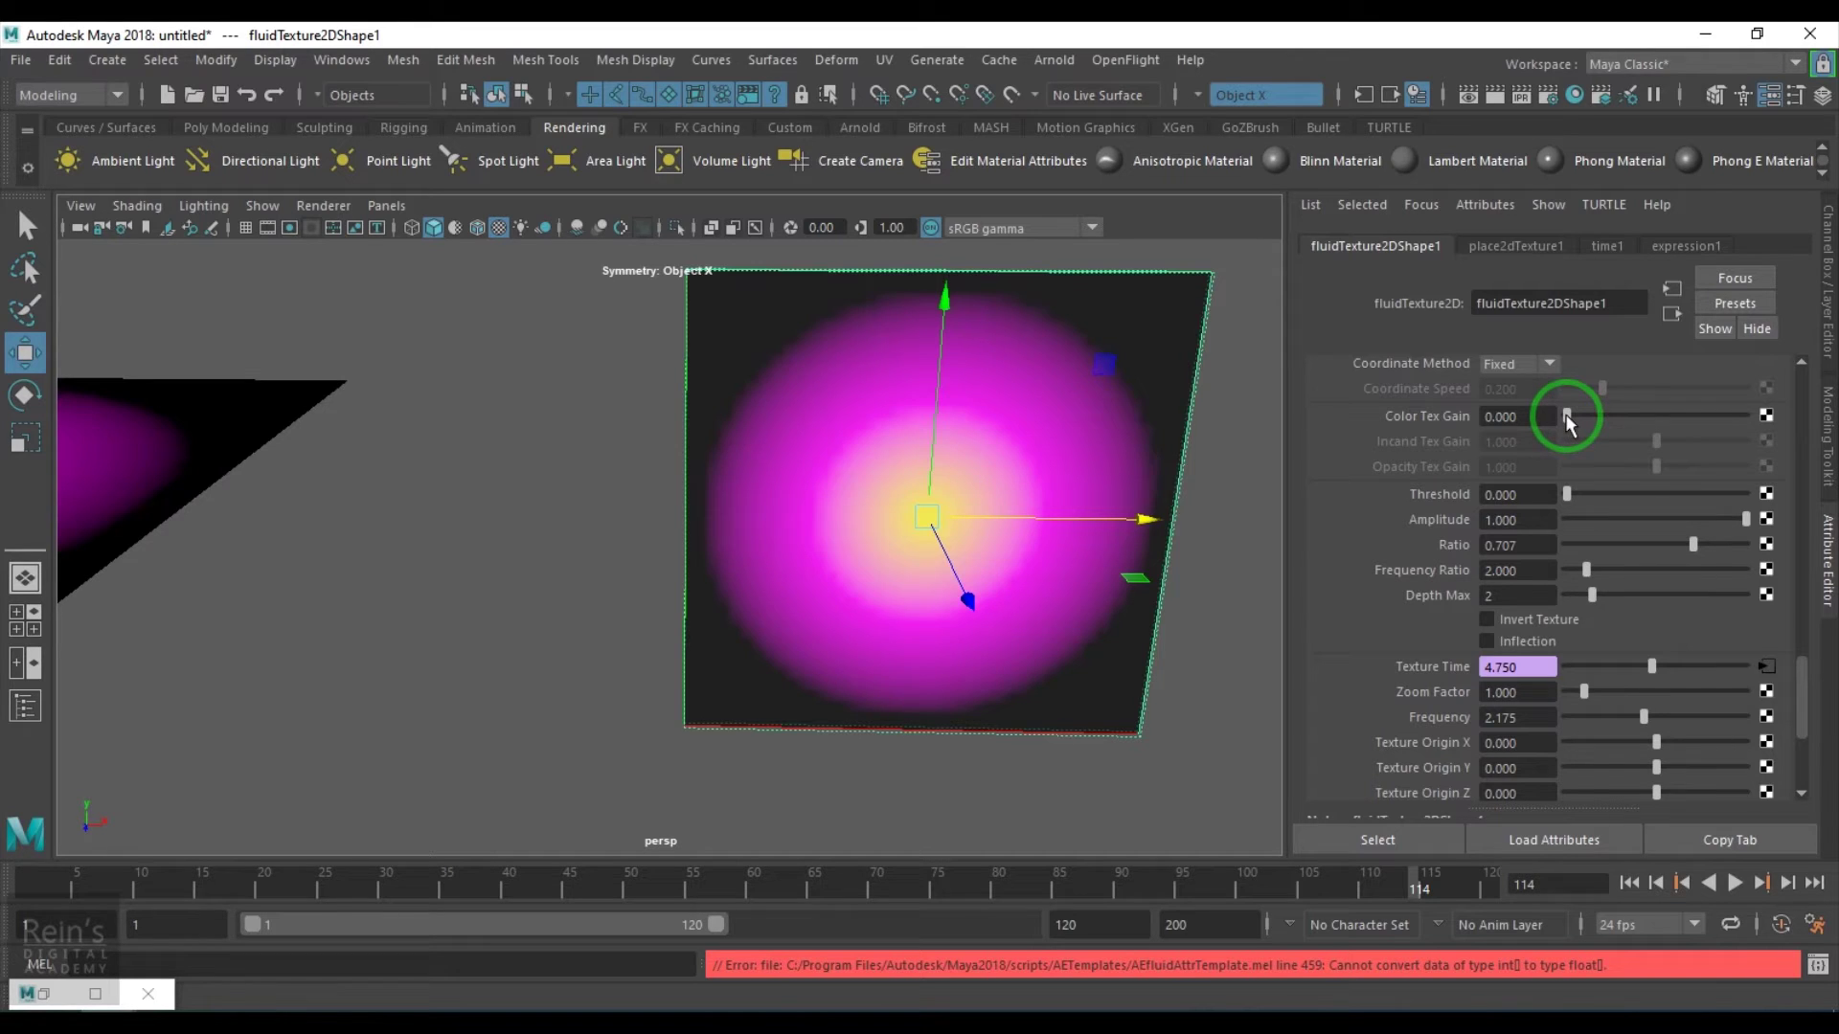
left_click_drag(1568, 421, 1615, 418)
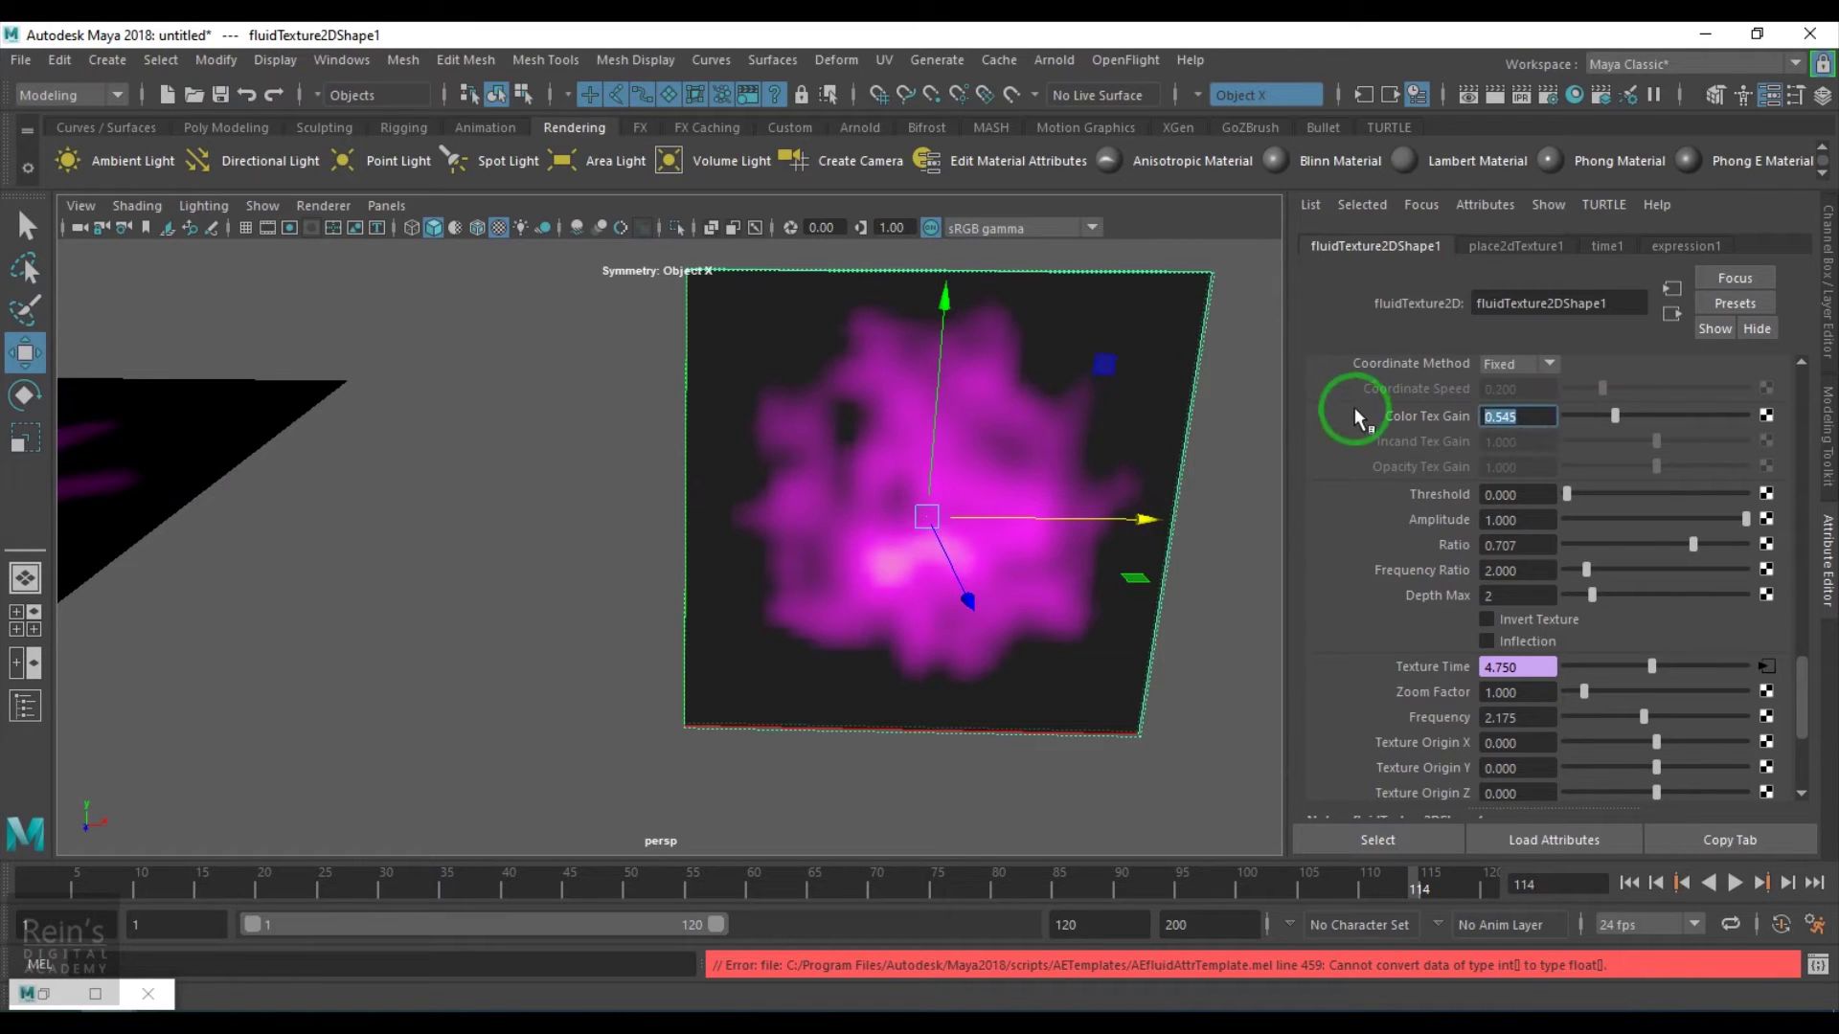
type("1")
key("Return")
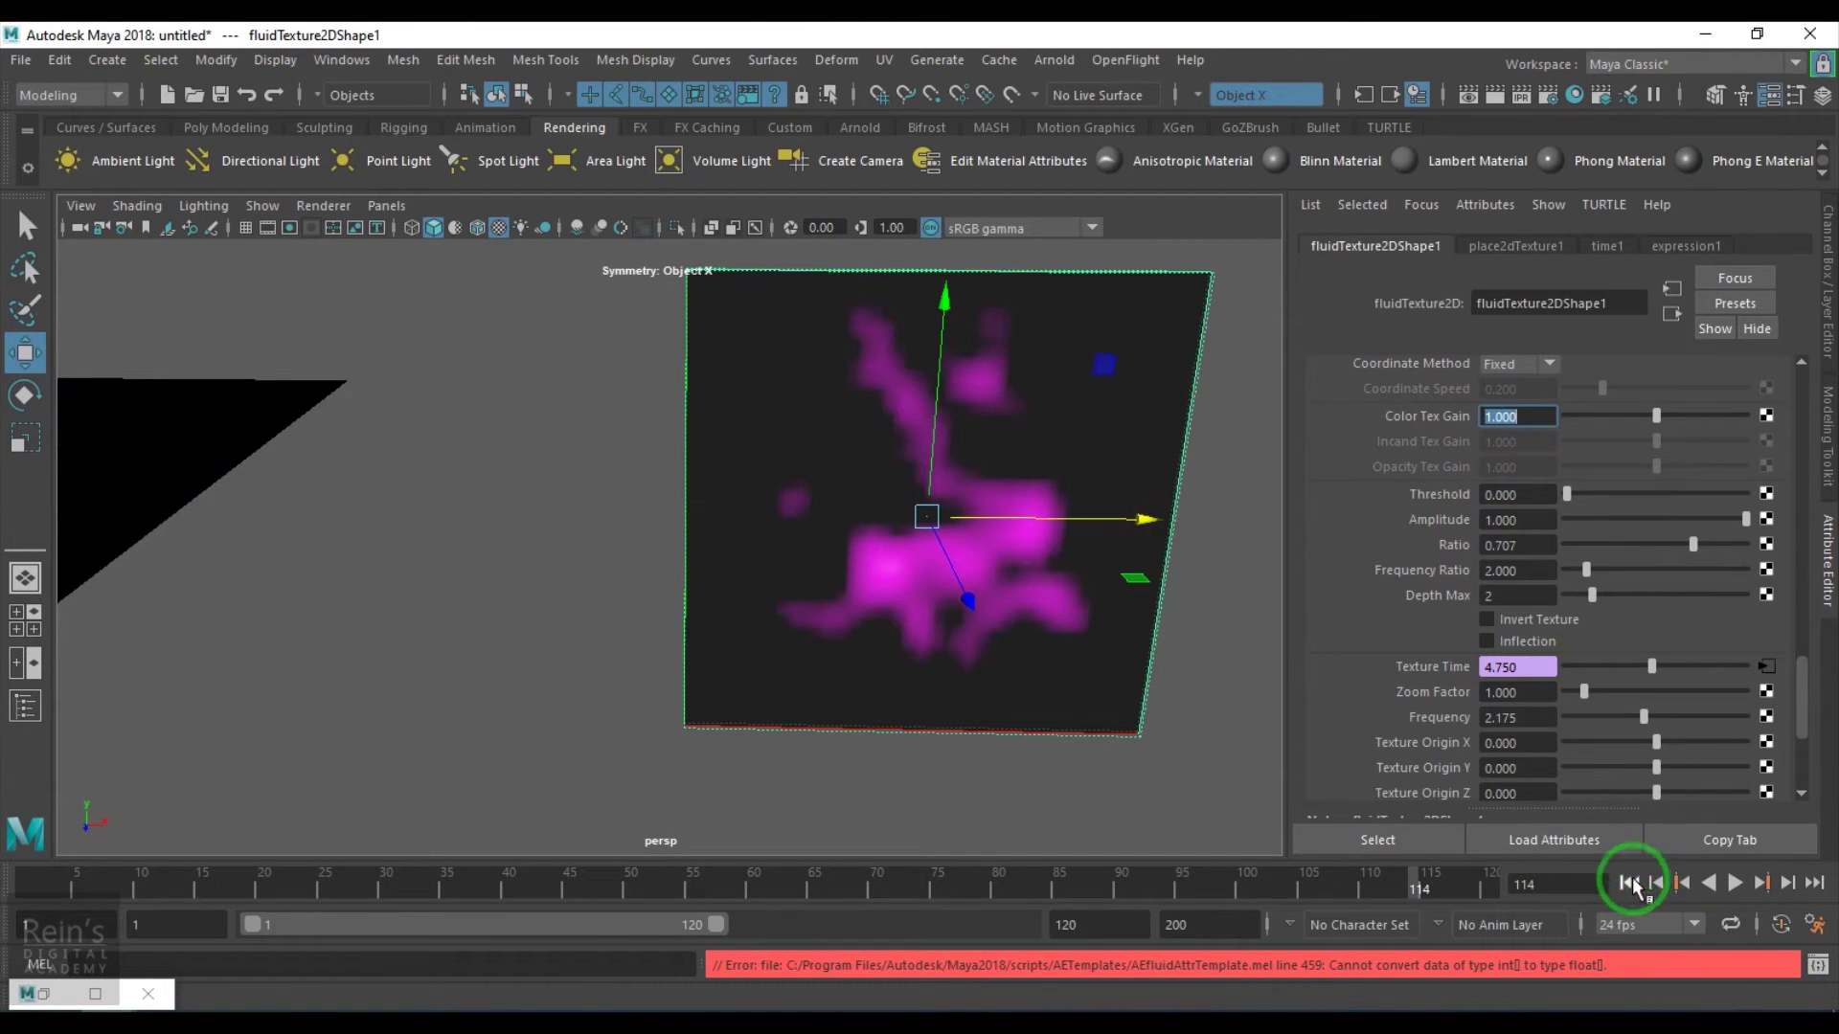
left_click(1630, 883)
left_click(1734, 882)
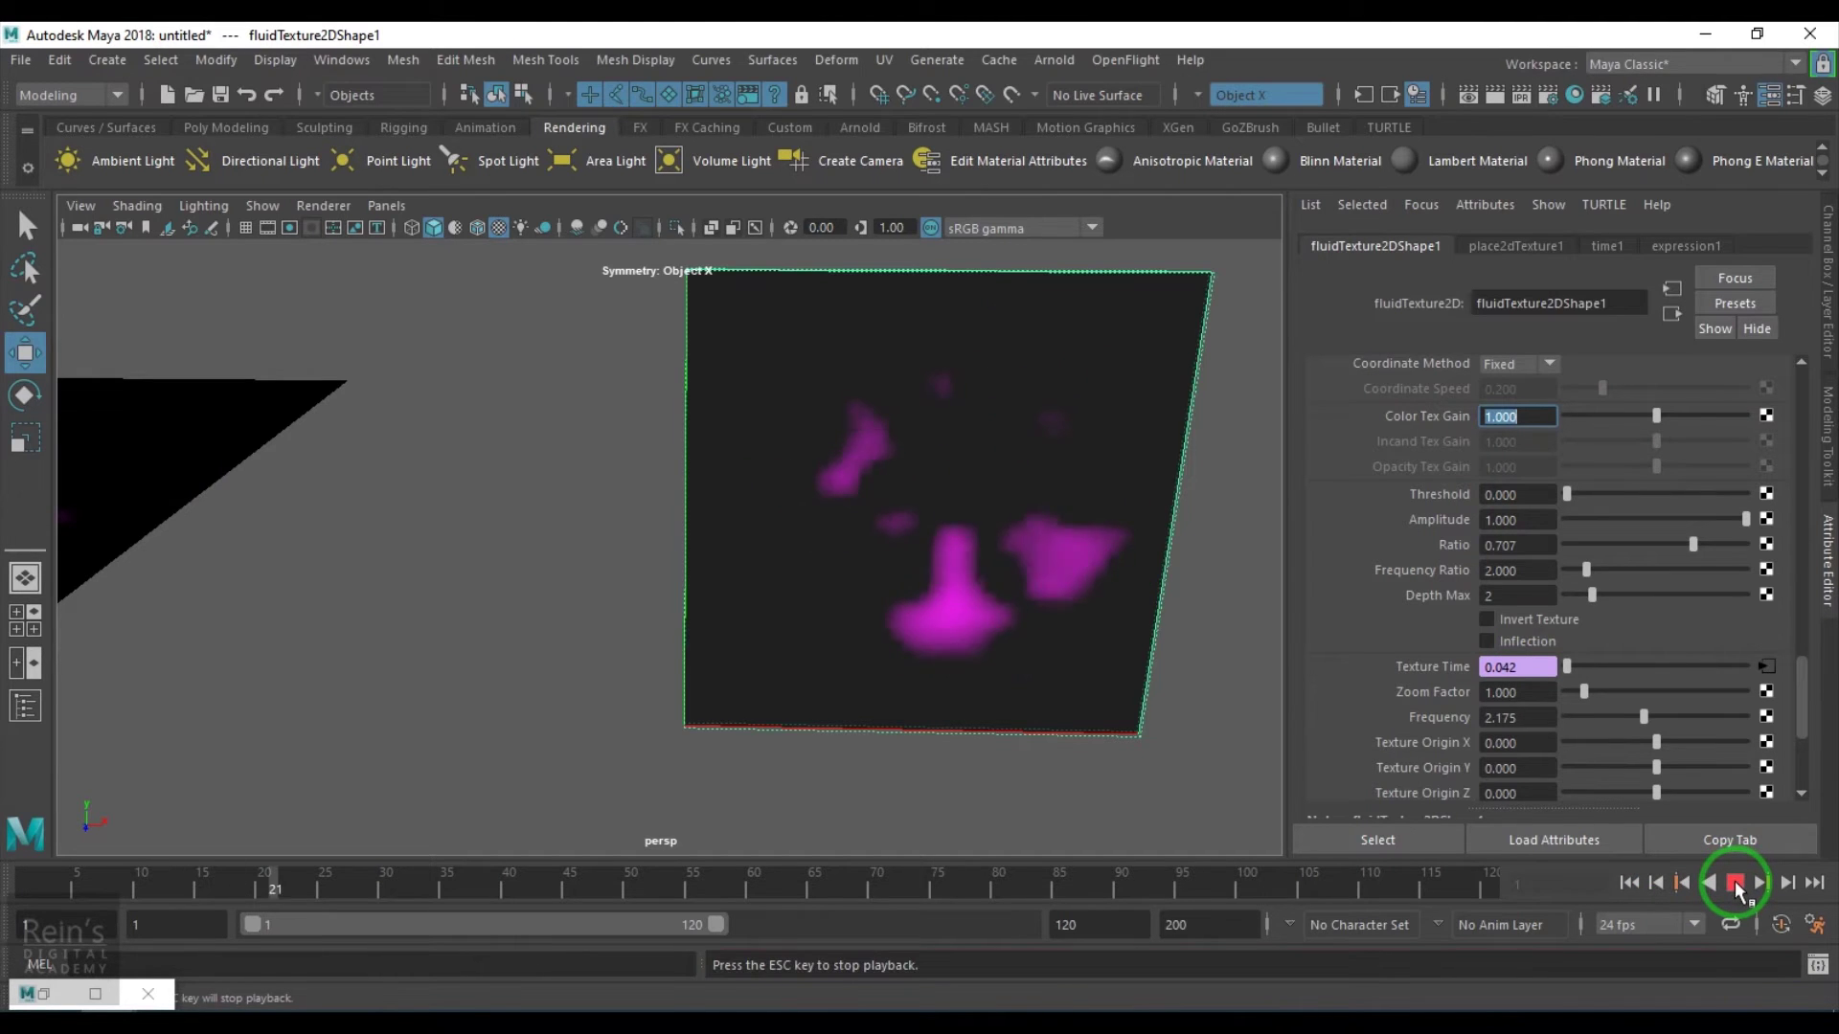
left_click(1734, 881)
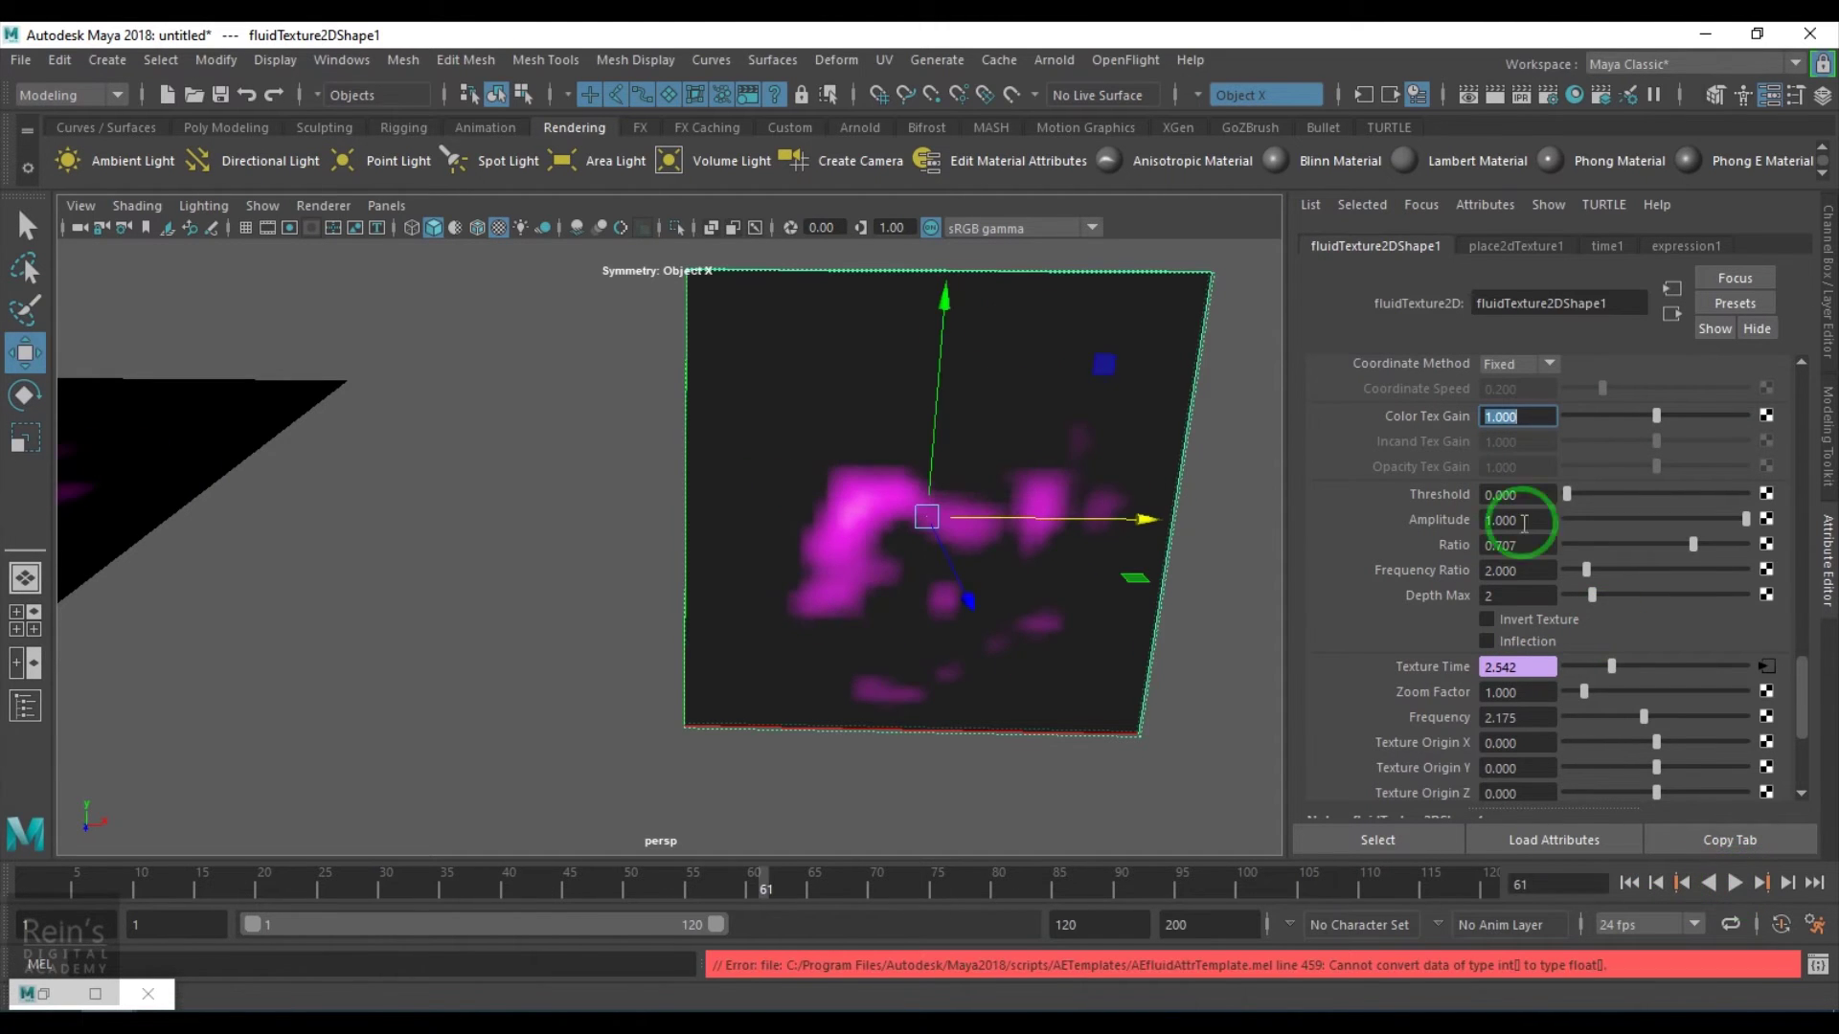
- Lower Color Tex Gain to 0.5 and replay the animation from the start
type("0.5")
key("Return")
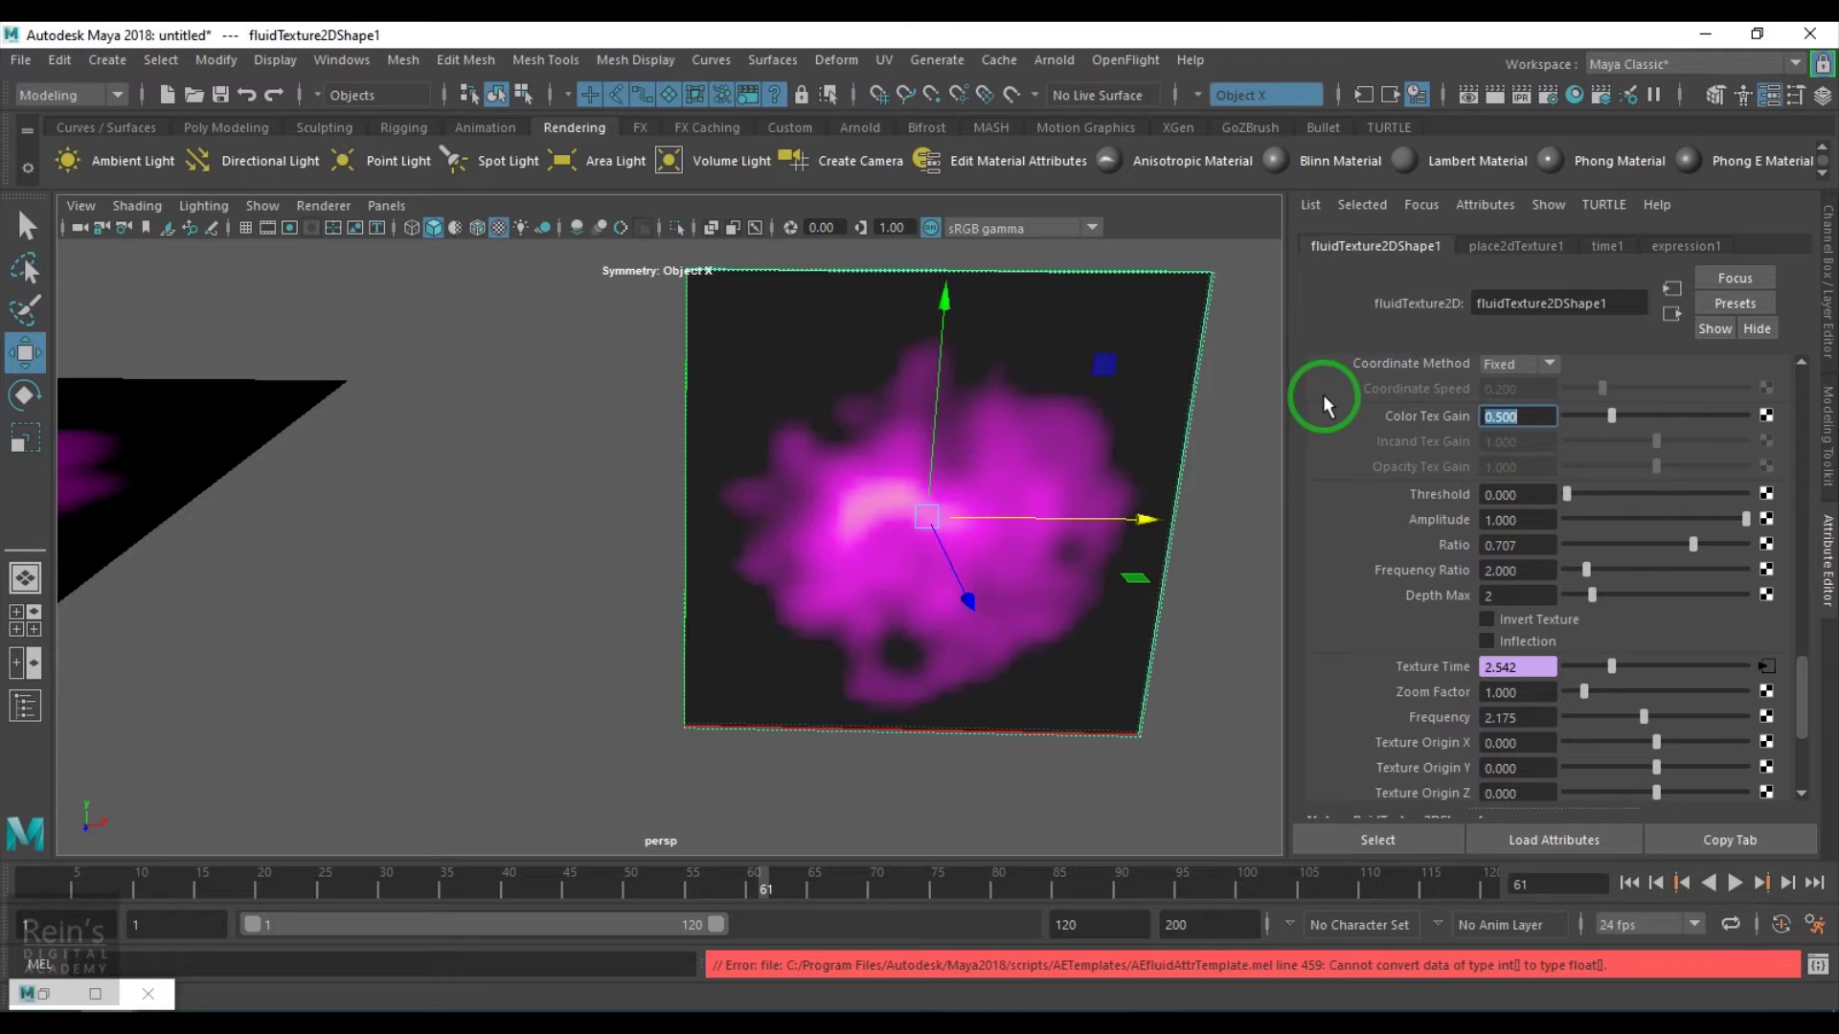
left_click(1778, 934)
left_click(1634, 887)
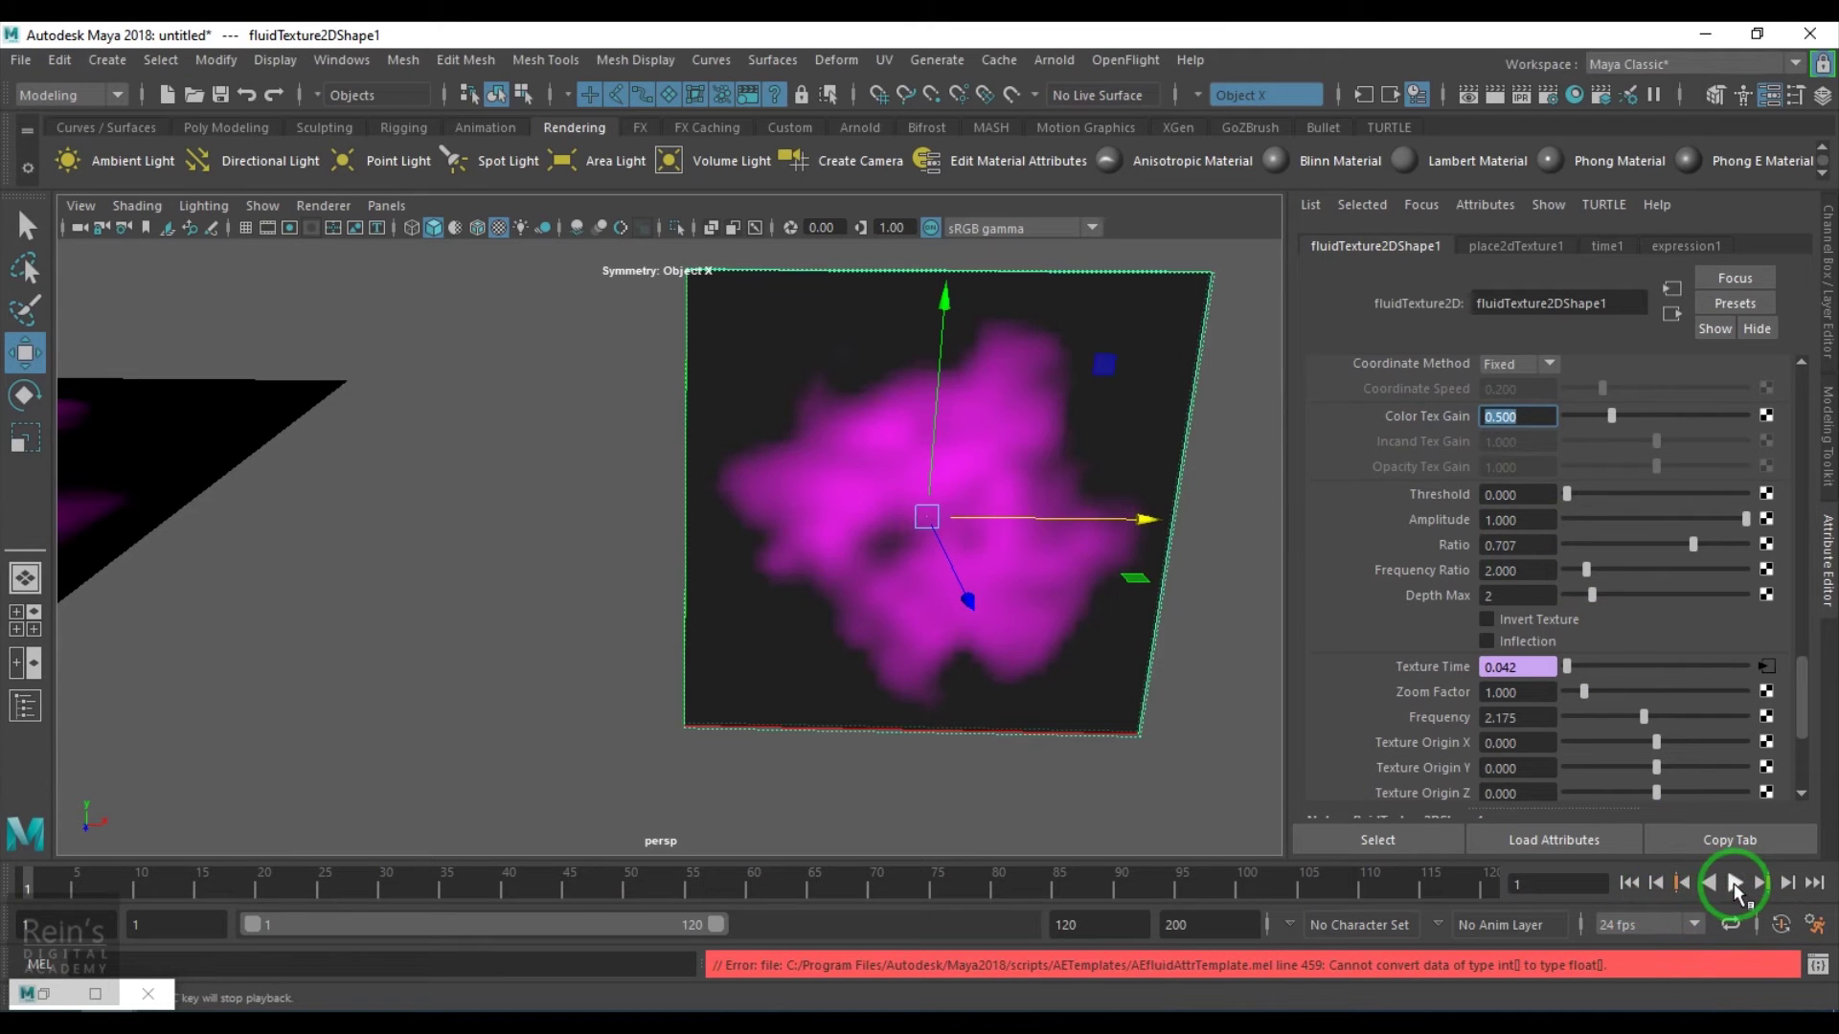
left_click(1734, 883)
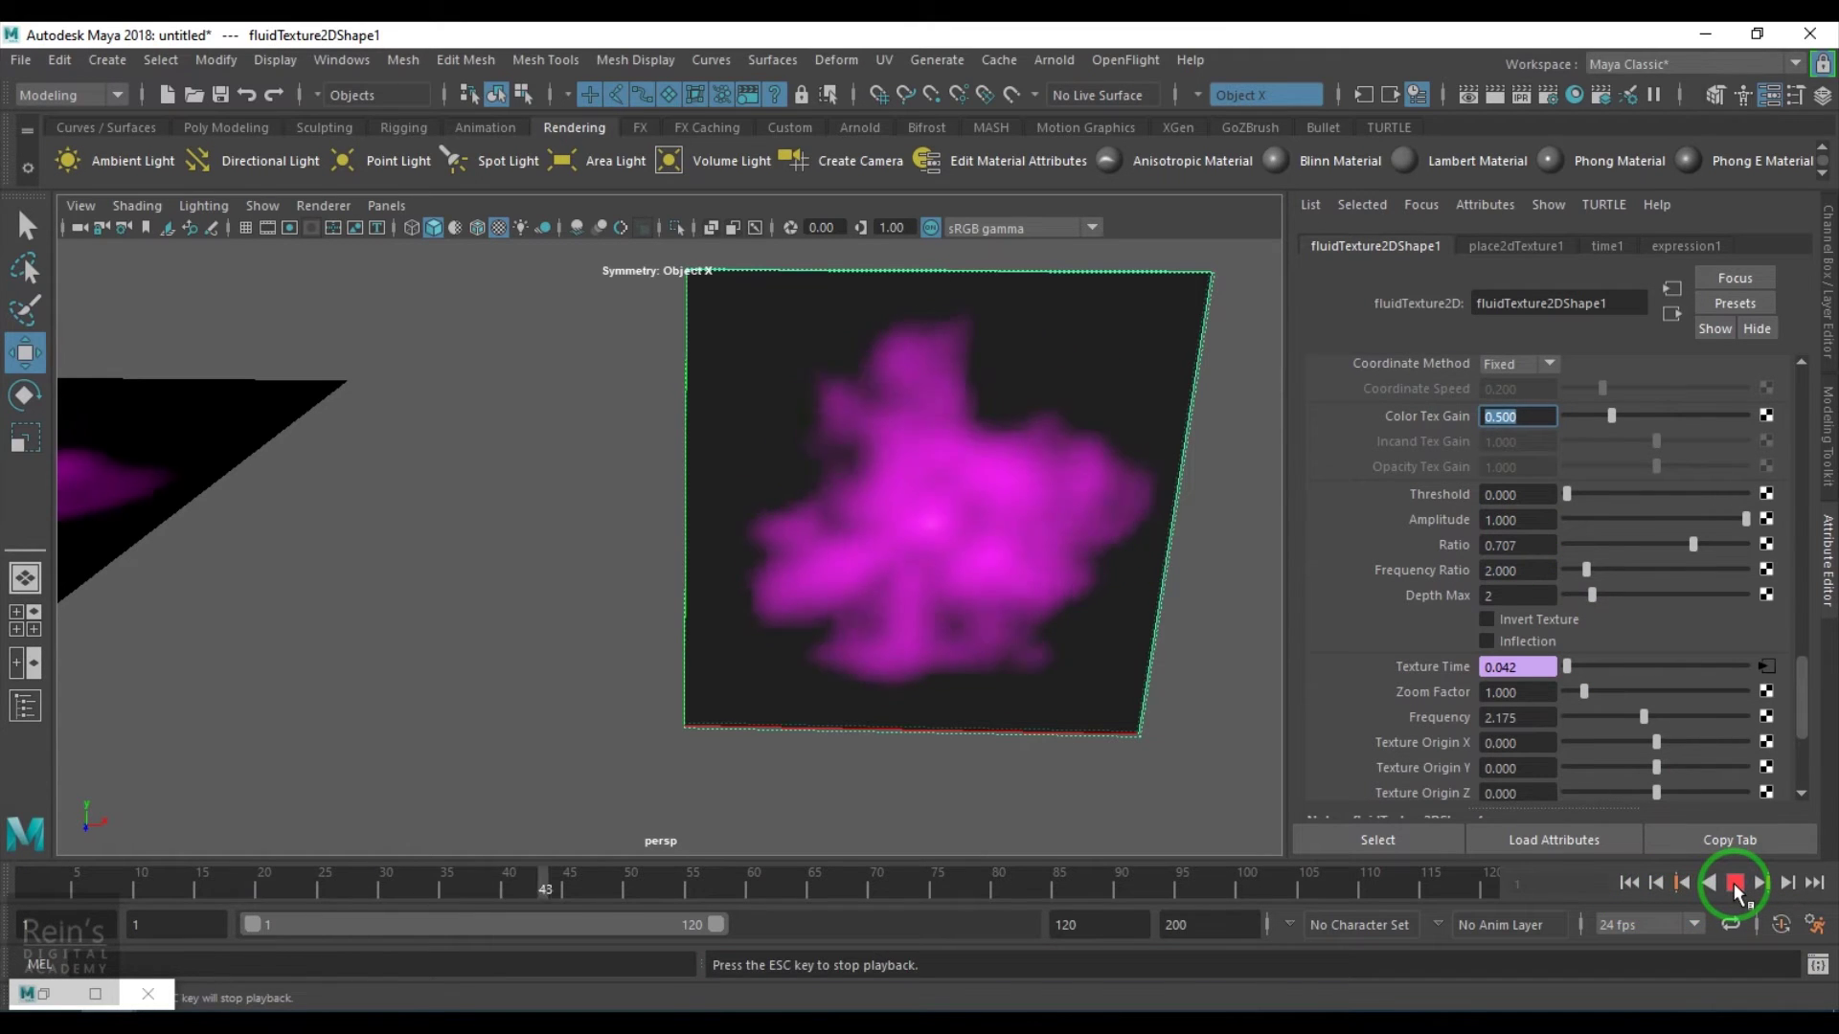
left_click(1733, 883)
- Try Inflection and Invert Texture on the noise, then turn both back off
left_click(1525, 641)
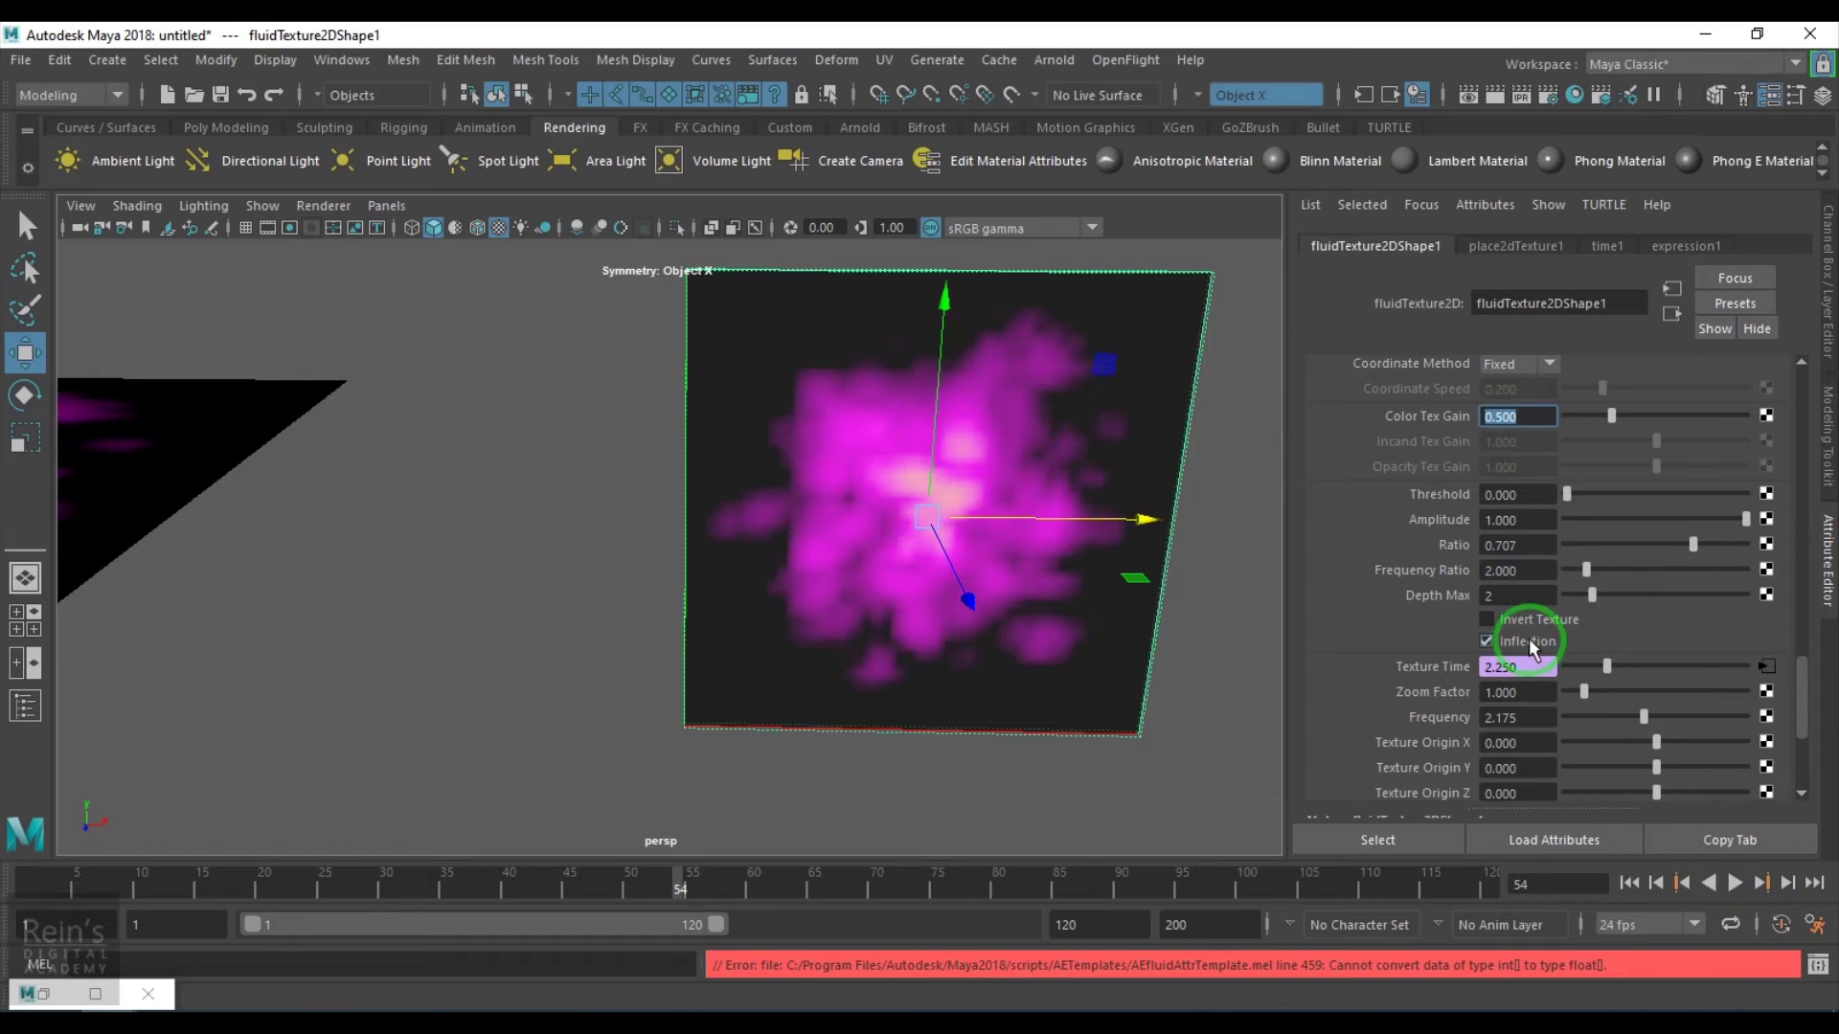
left_click(1741, 886)
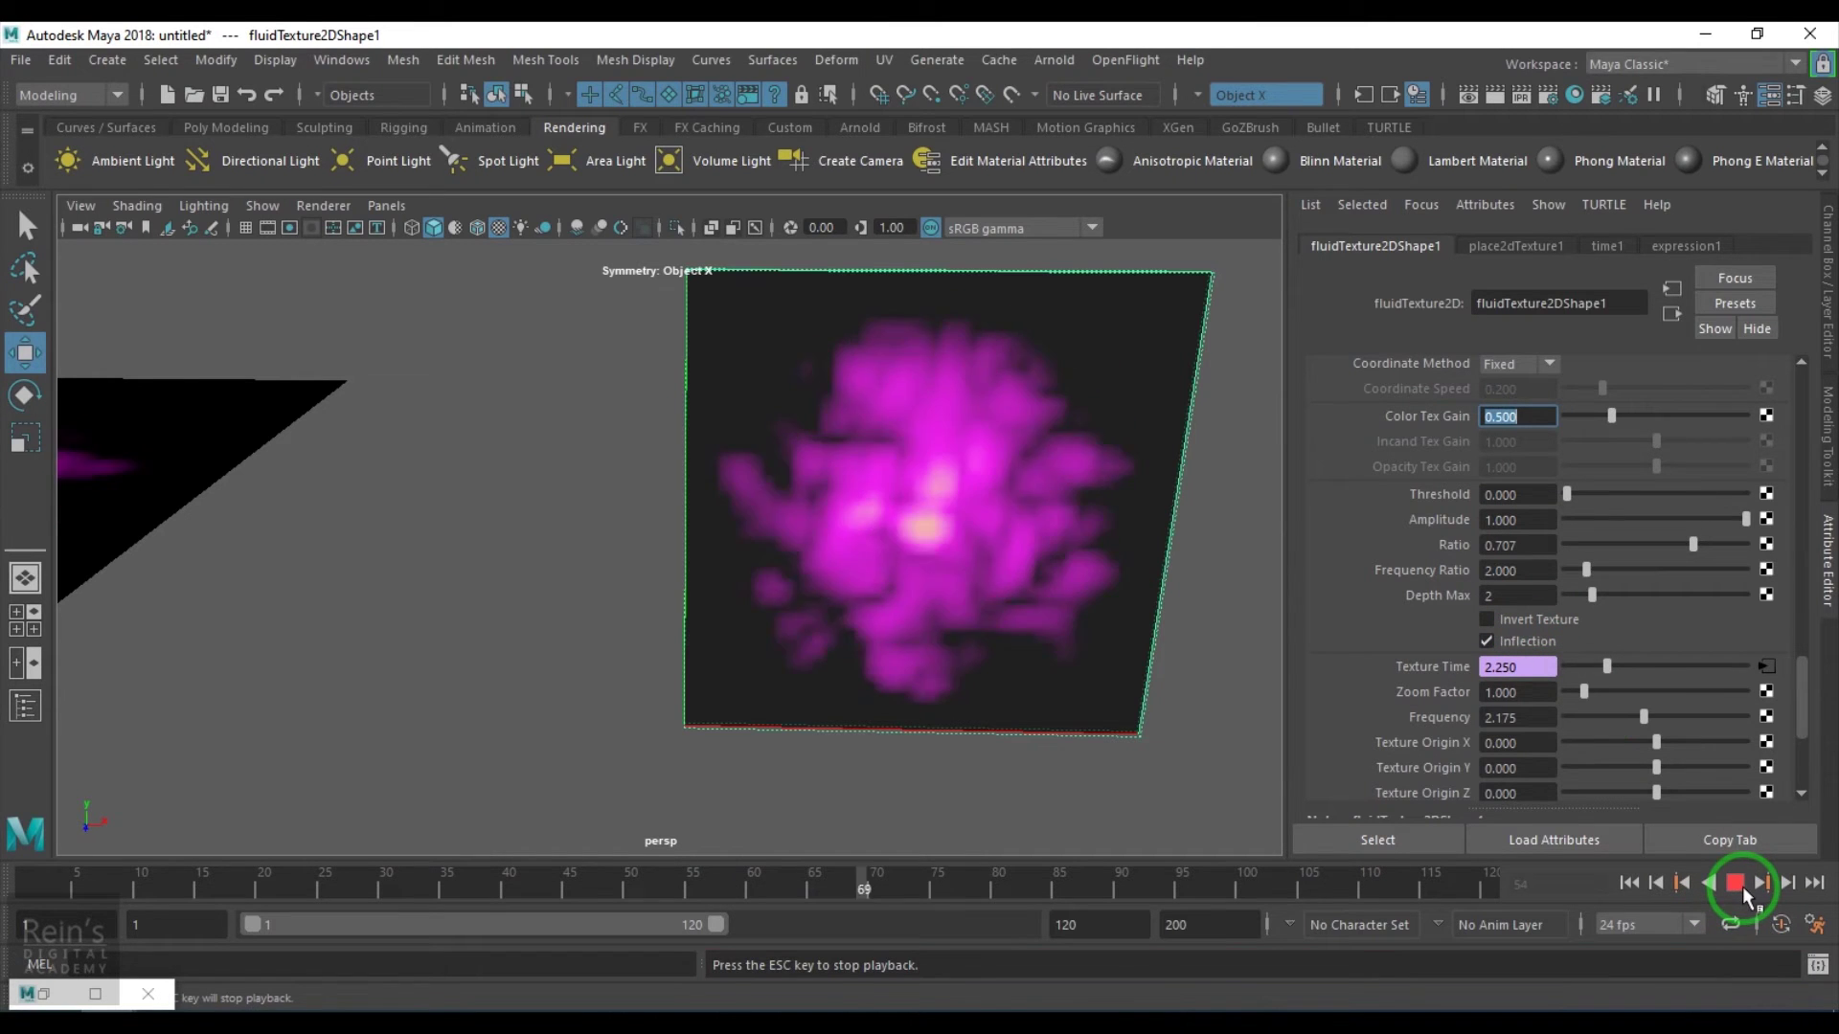
left_click(1745, 889)
left_click(1533, 638)
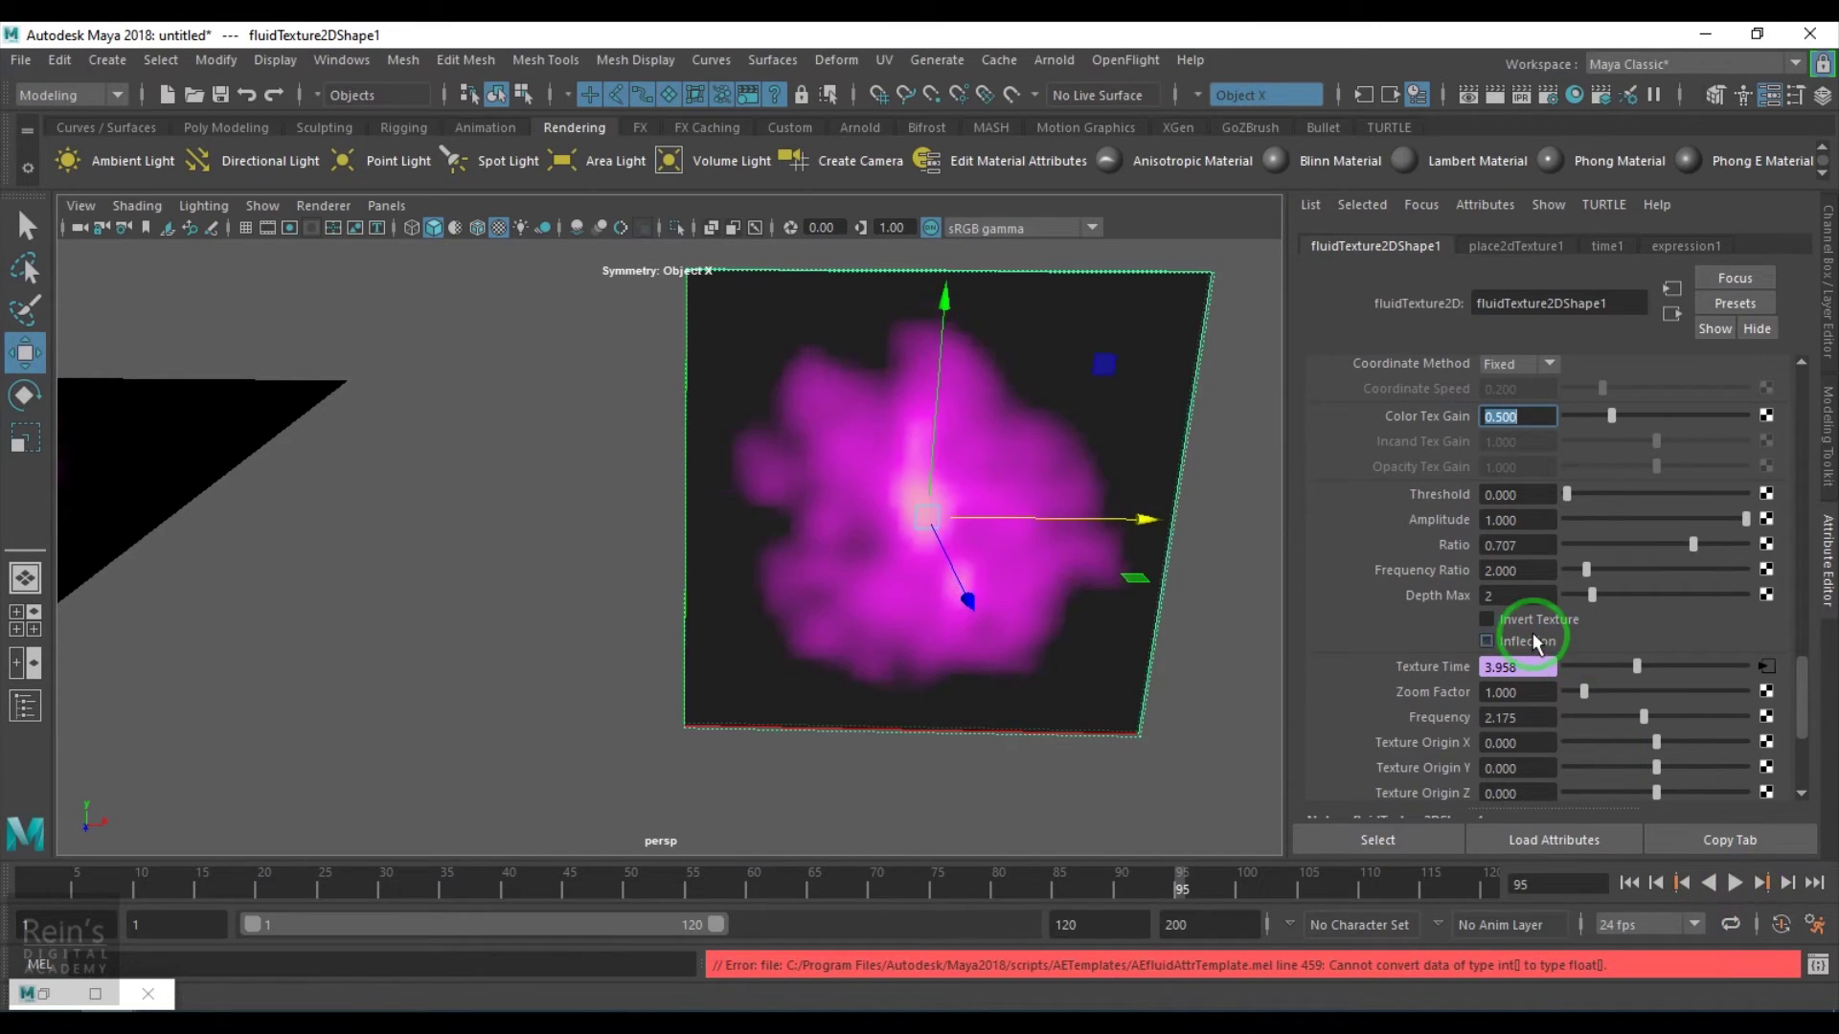
left_click(1536, 619)
left_click(1617, 582)
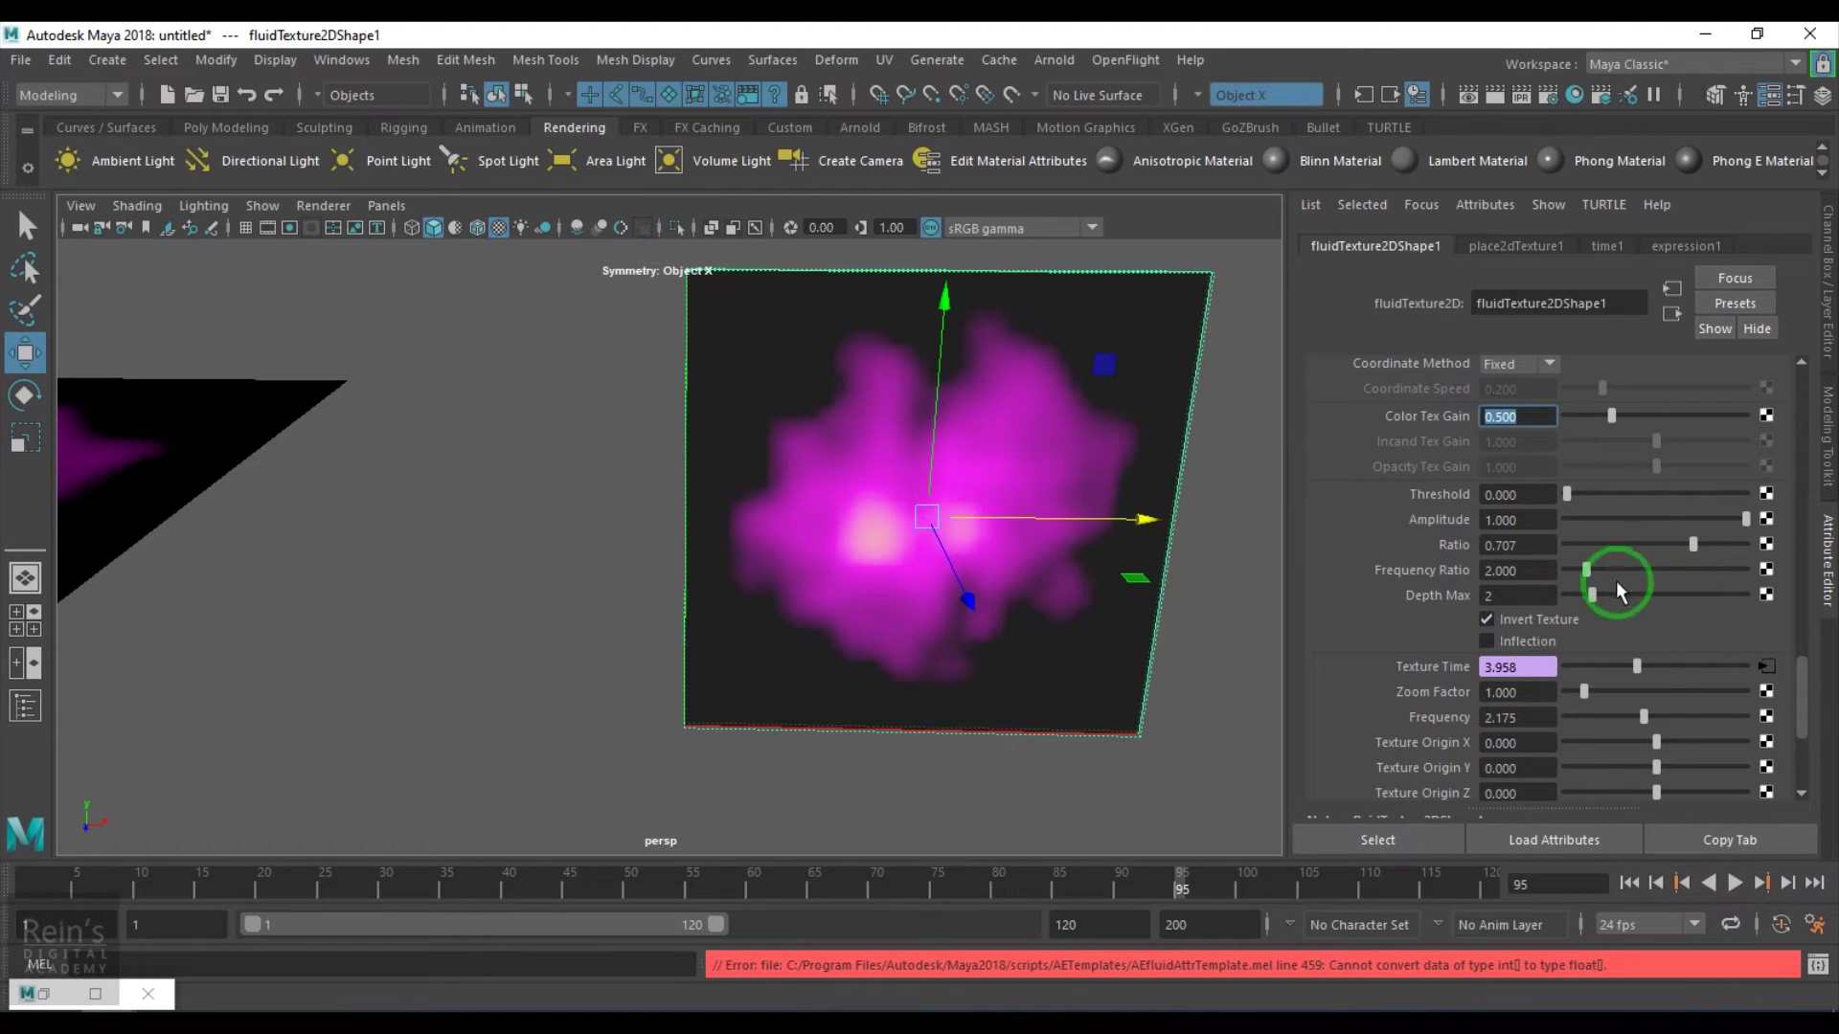
left_click(1538, 619)
- Raise Frequency Ratio to 3.279 and Depth Max to 3, then preview playback
left_click_drag(1605, 601, 1633, 548)
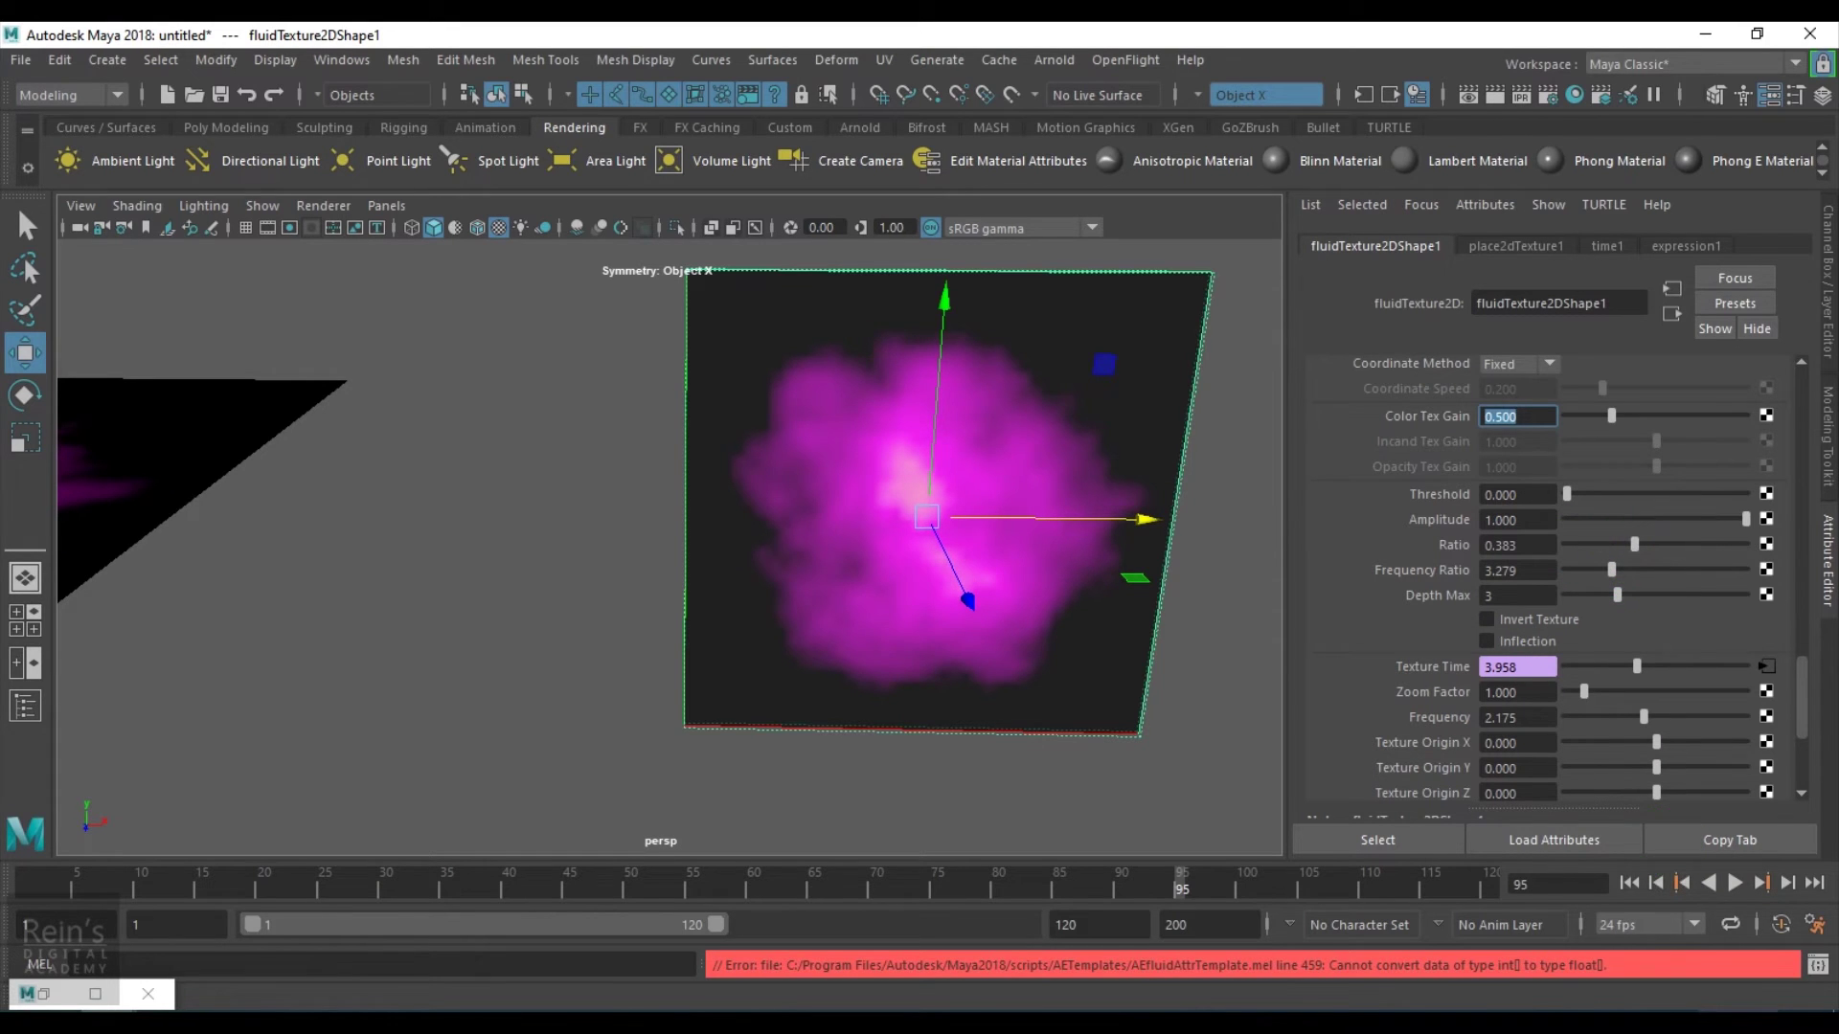
left_click(1734, 882)
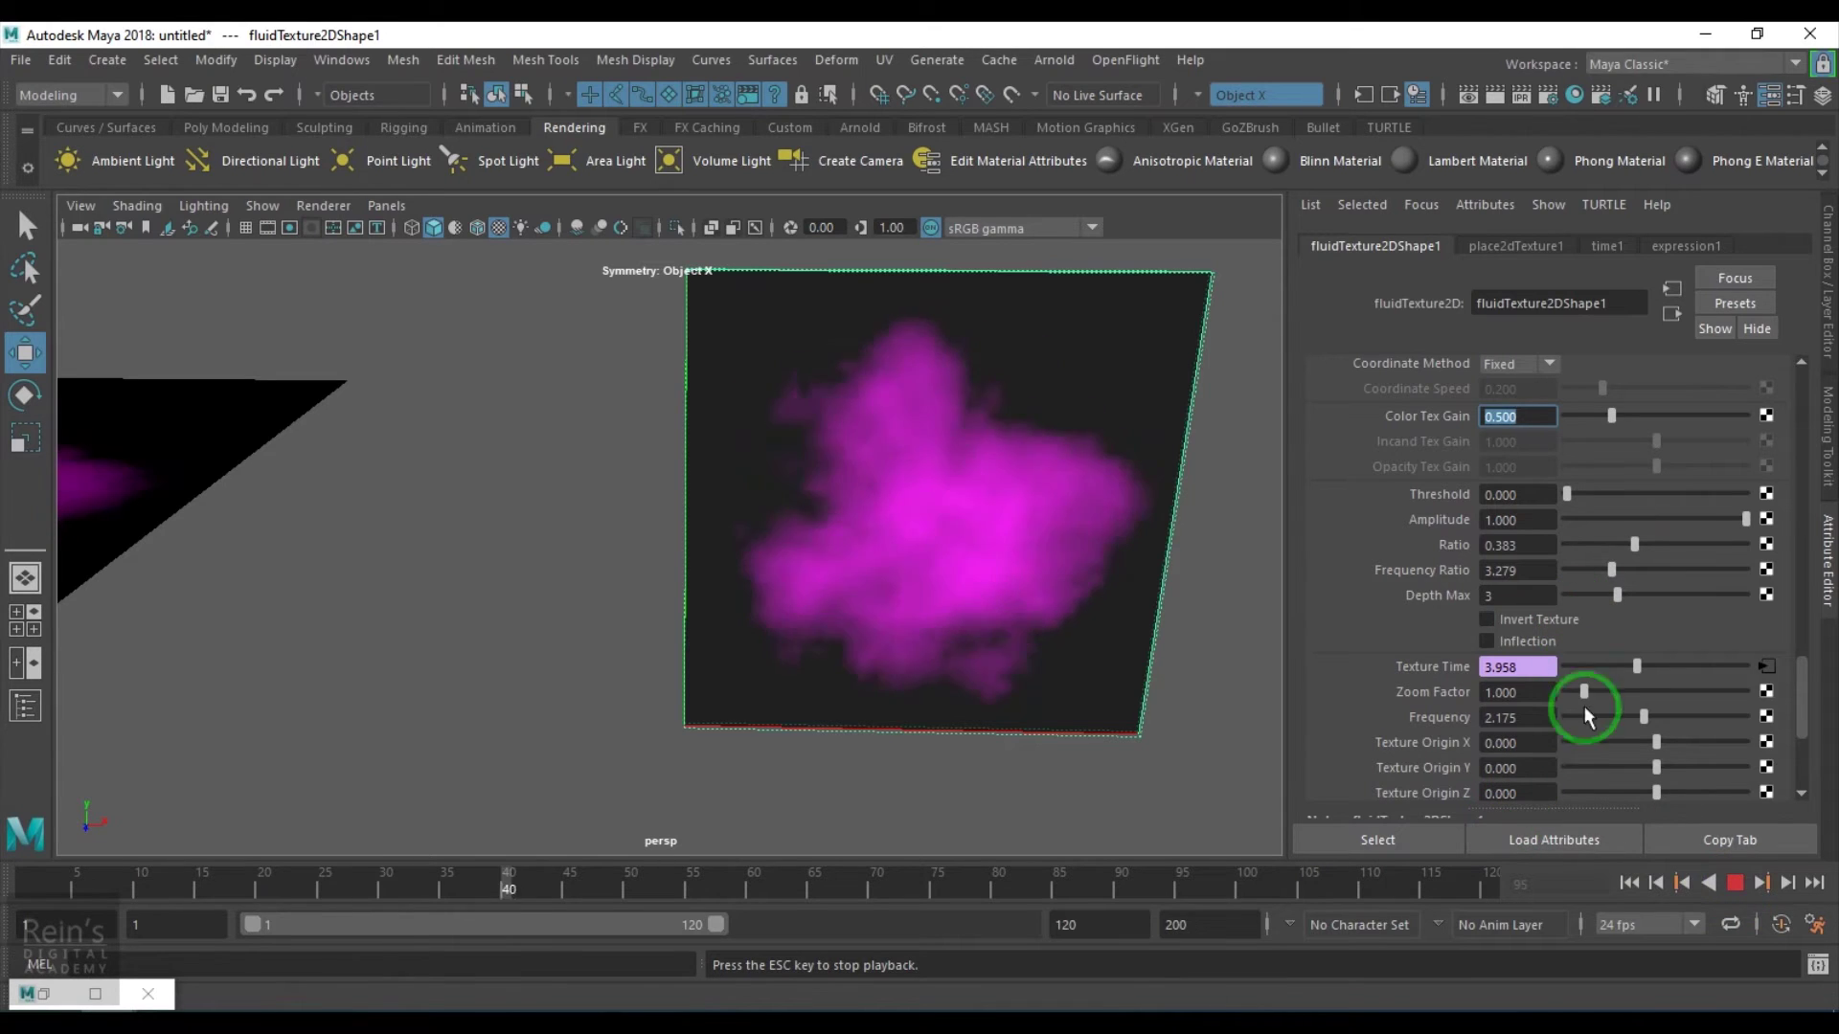
left_click(1735, 882)
- Preview the Billow and then Volume Wave texture types during playback
left_click(1536, 488)
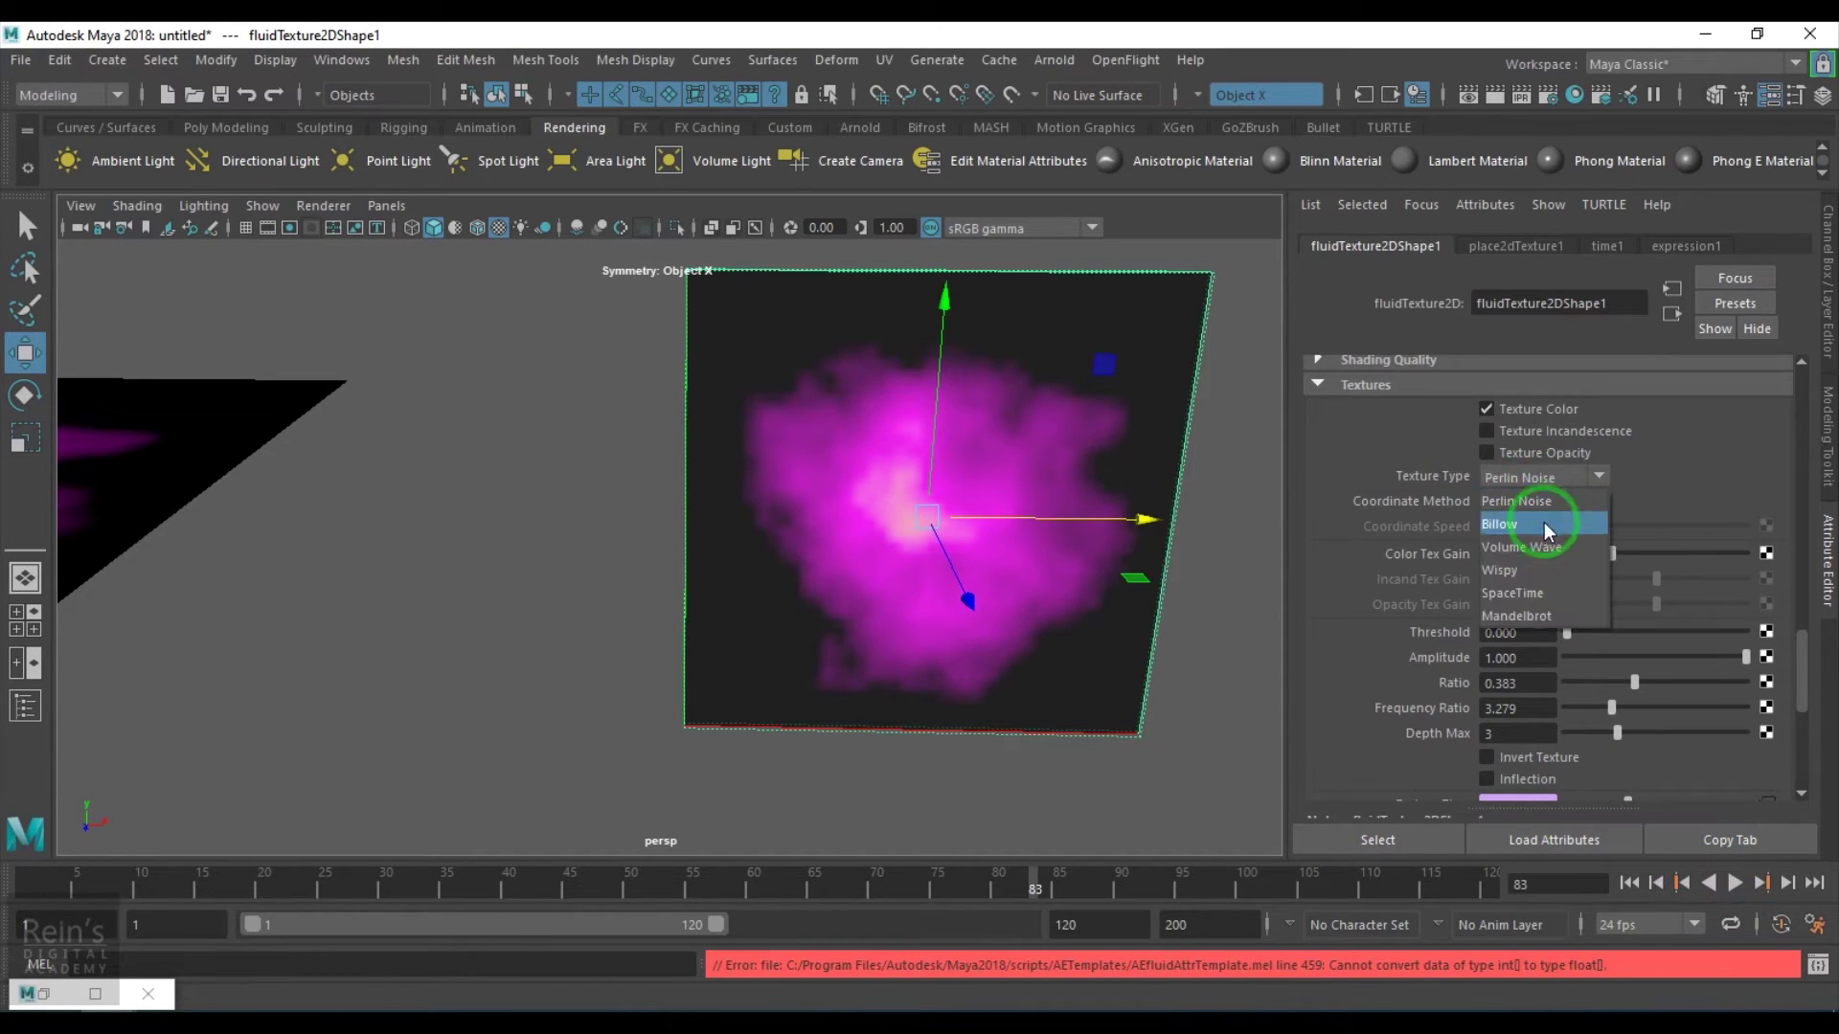
left_click(1544, 528)
left_click(1735, 882)
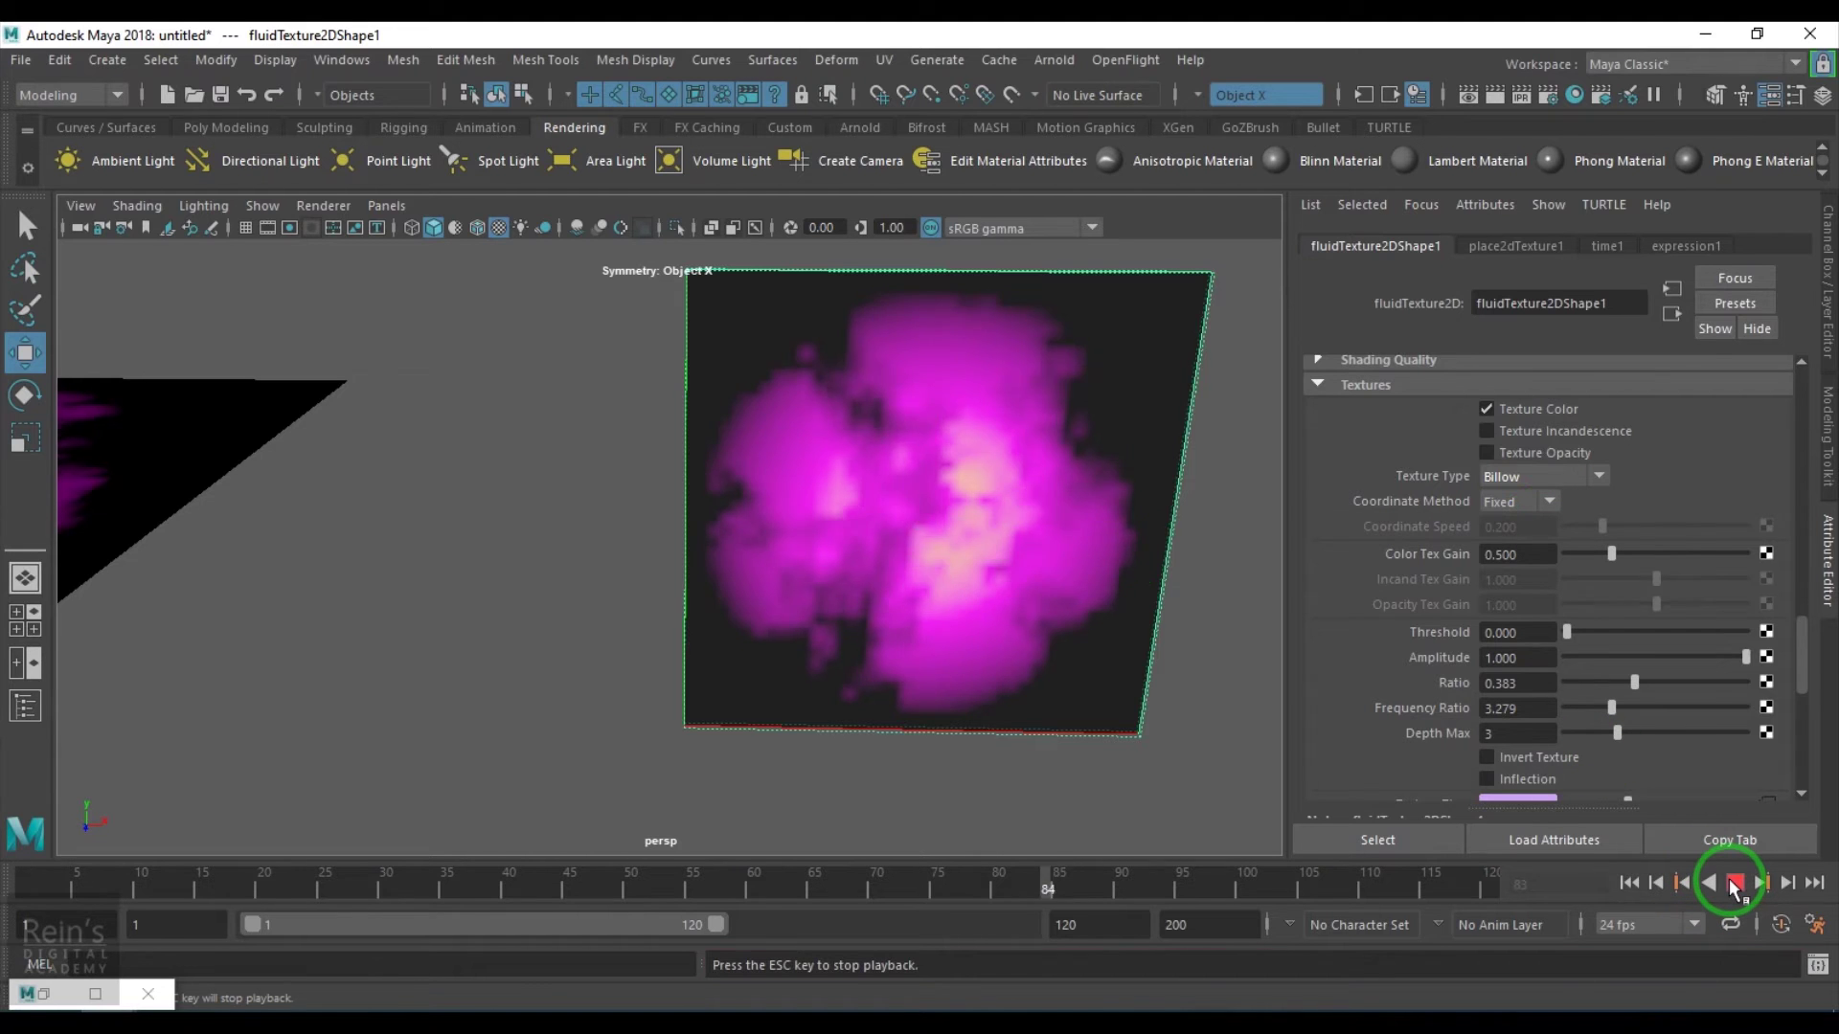
left_click(1509, 476)
left_click(1521, 546)
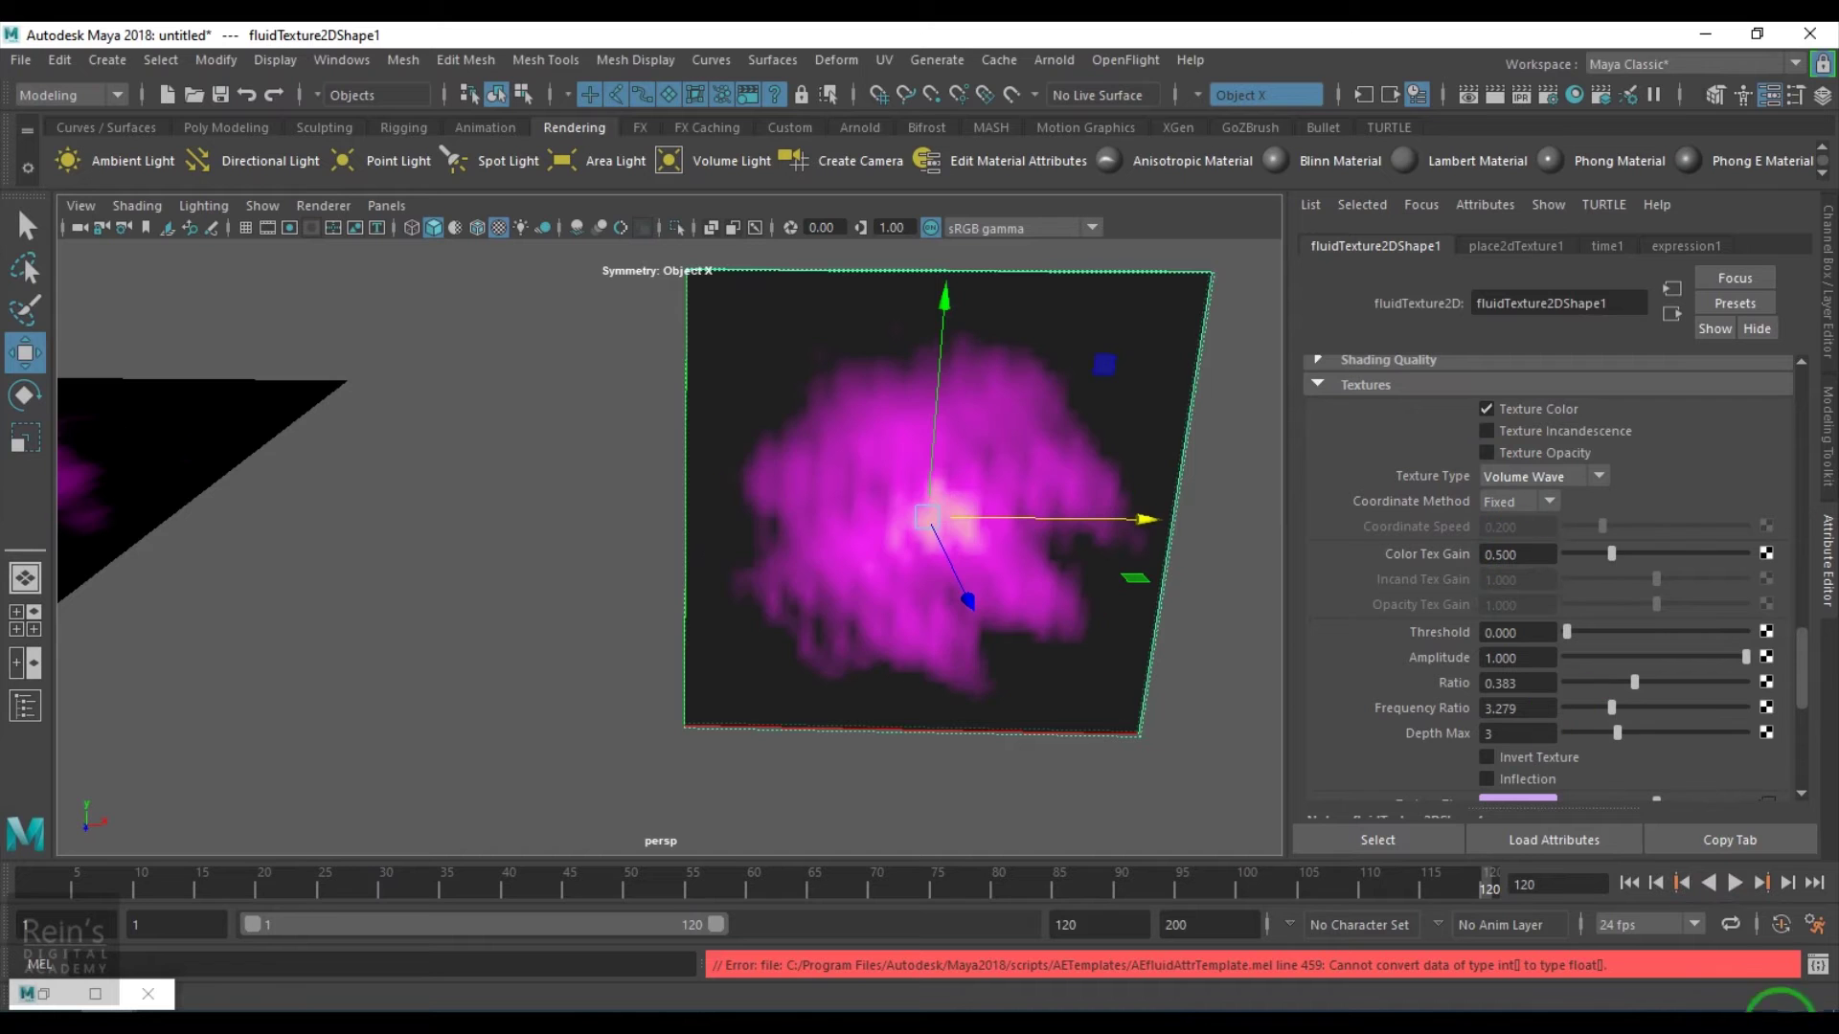
left_click(1732, 886)
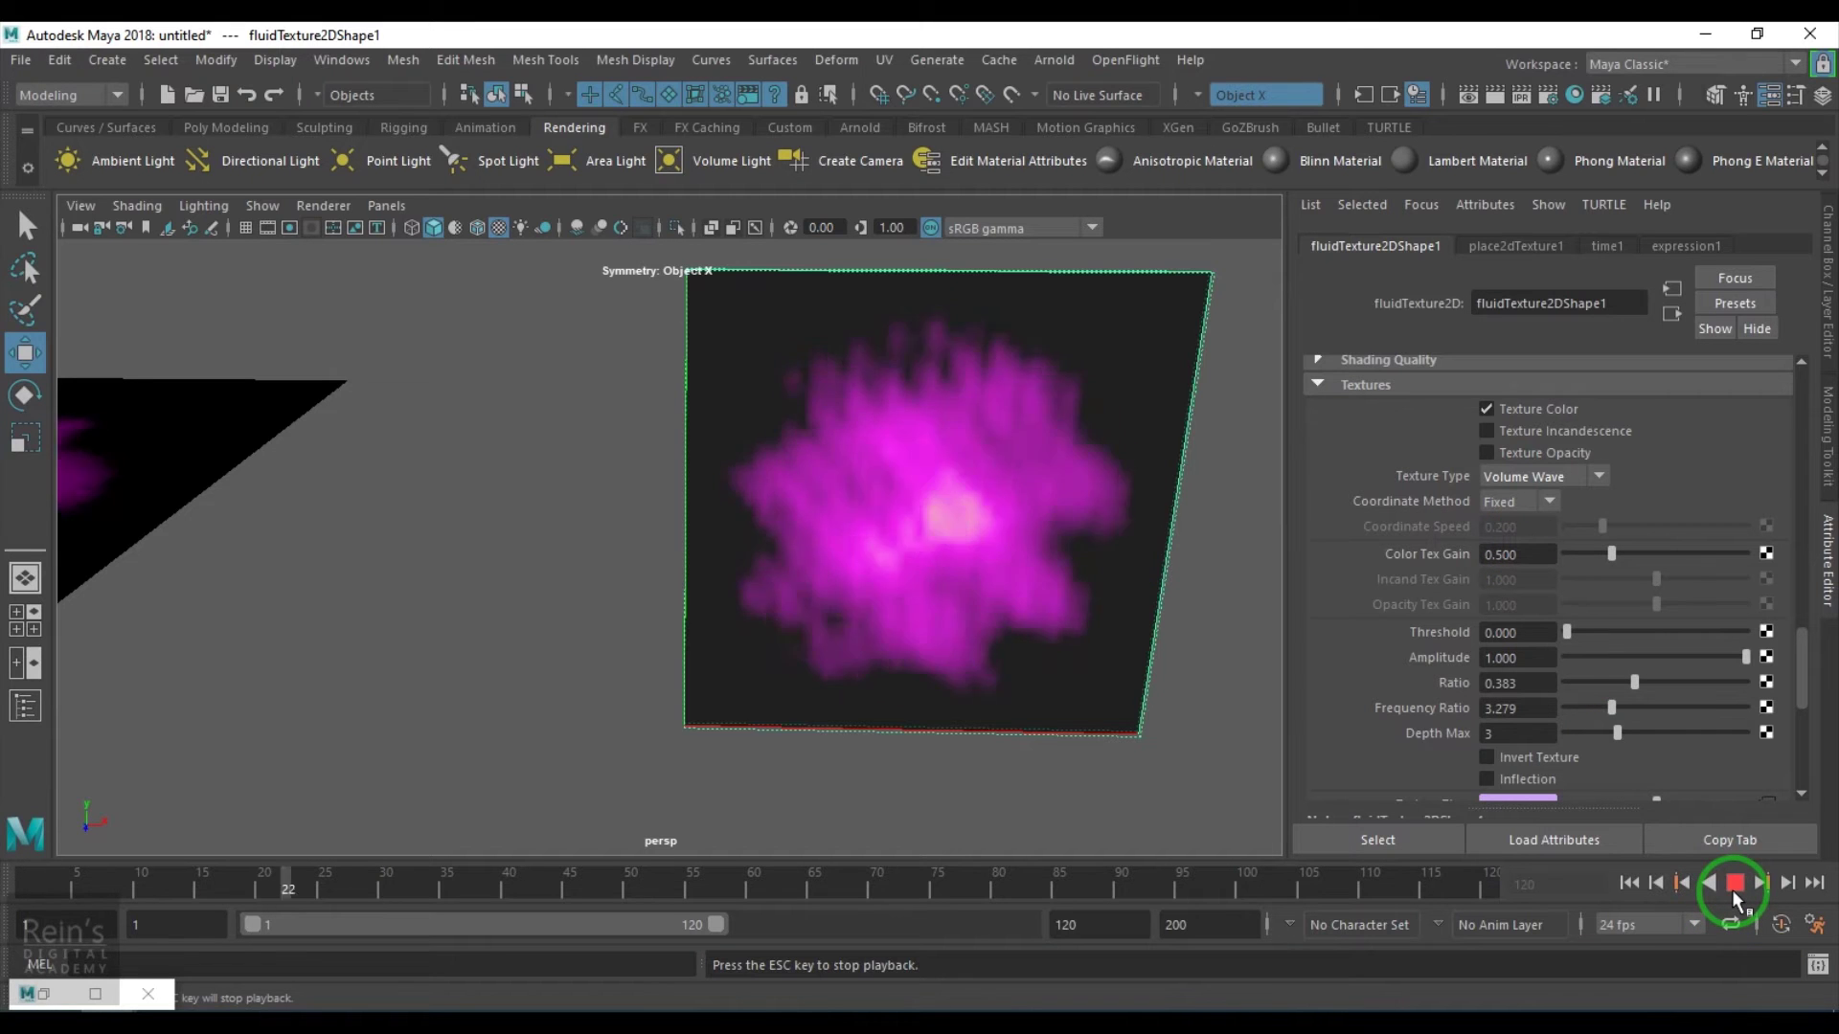
left_click(1731, 889)
- Preview the Wispy texture type, then settle on SpaceTime after previewing it
left_click(1571, 476)
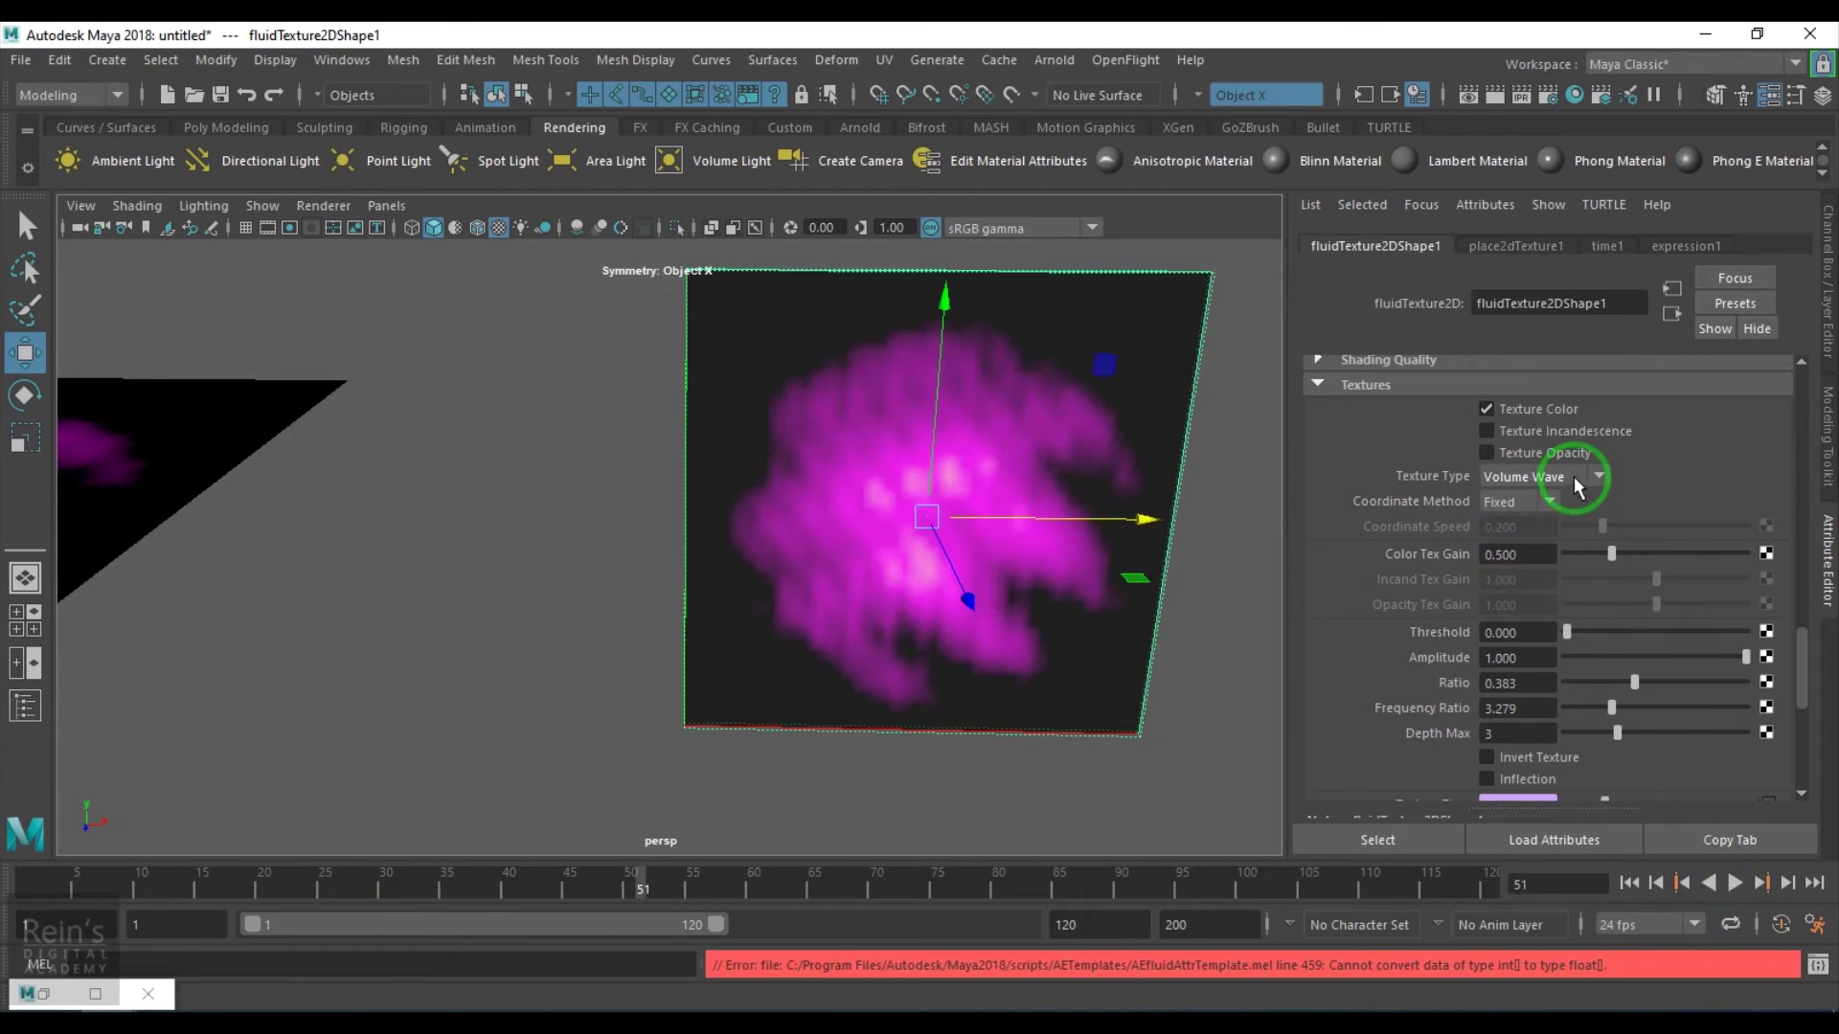
left_click(1562, 575)
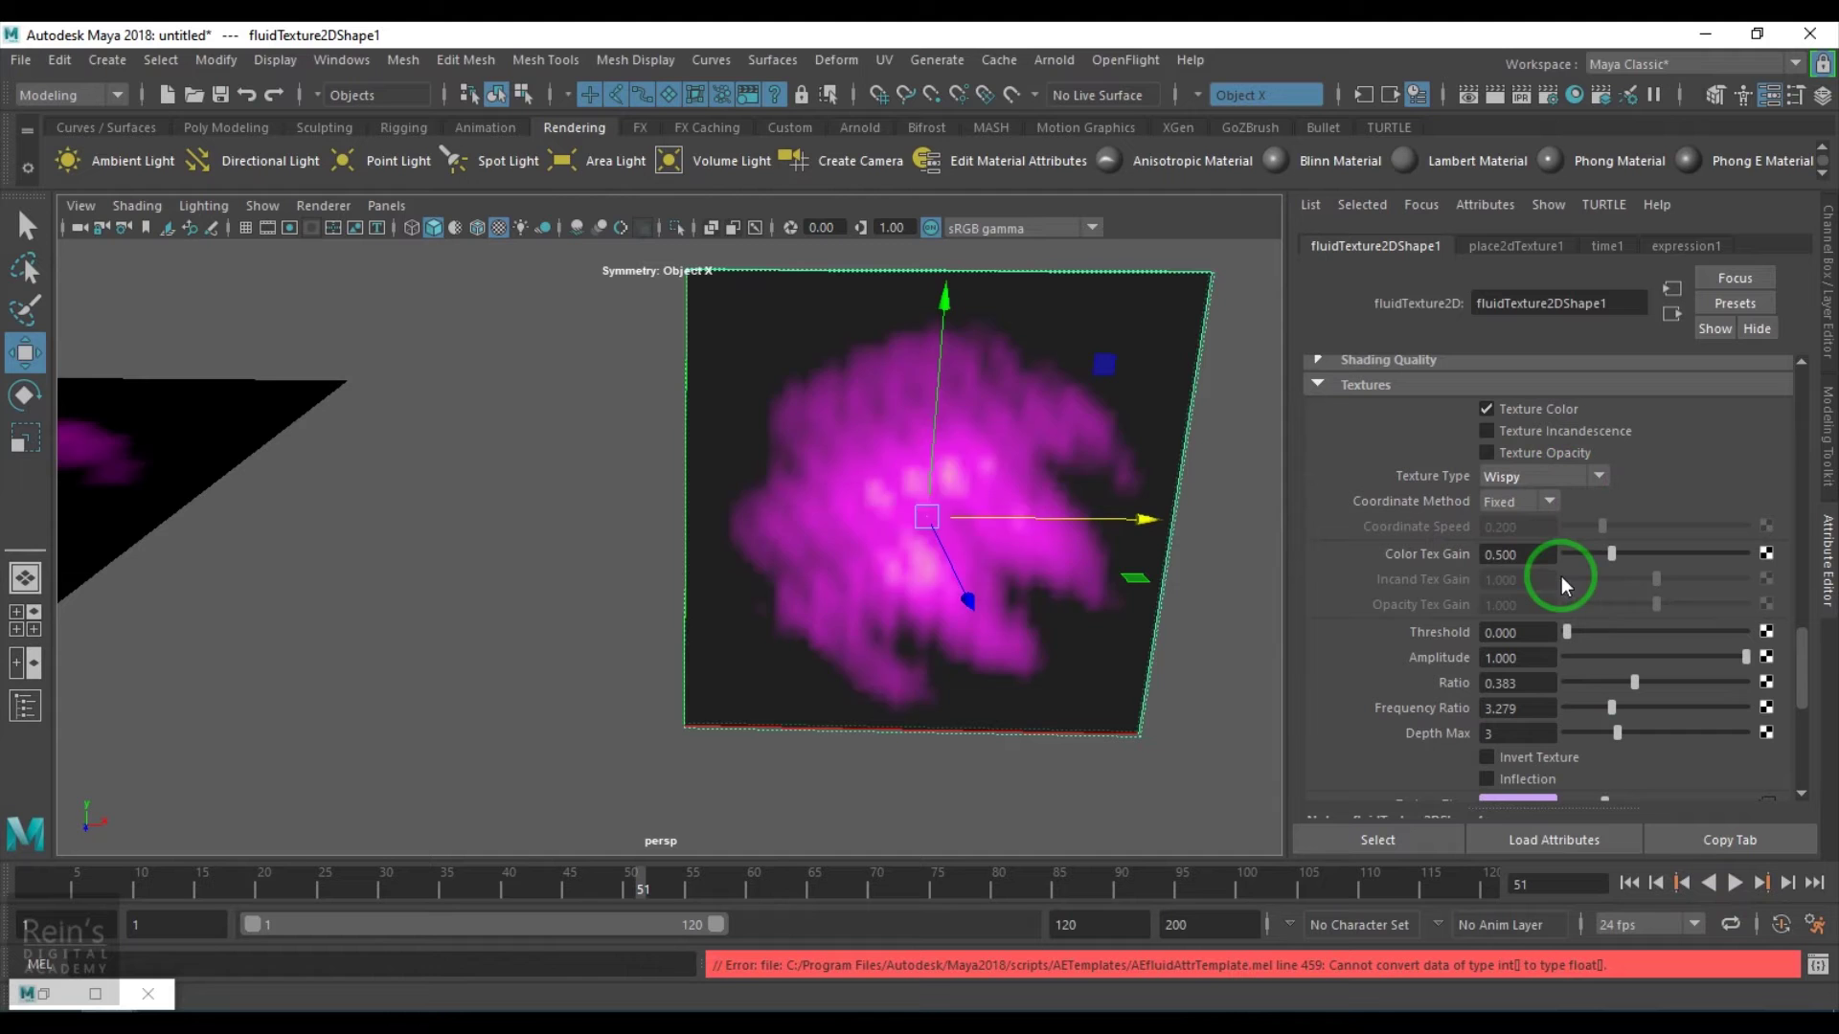
left_click(1733, 883)
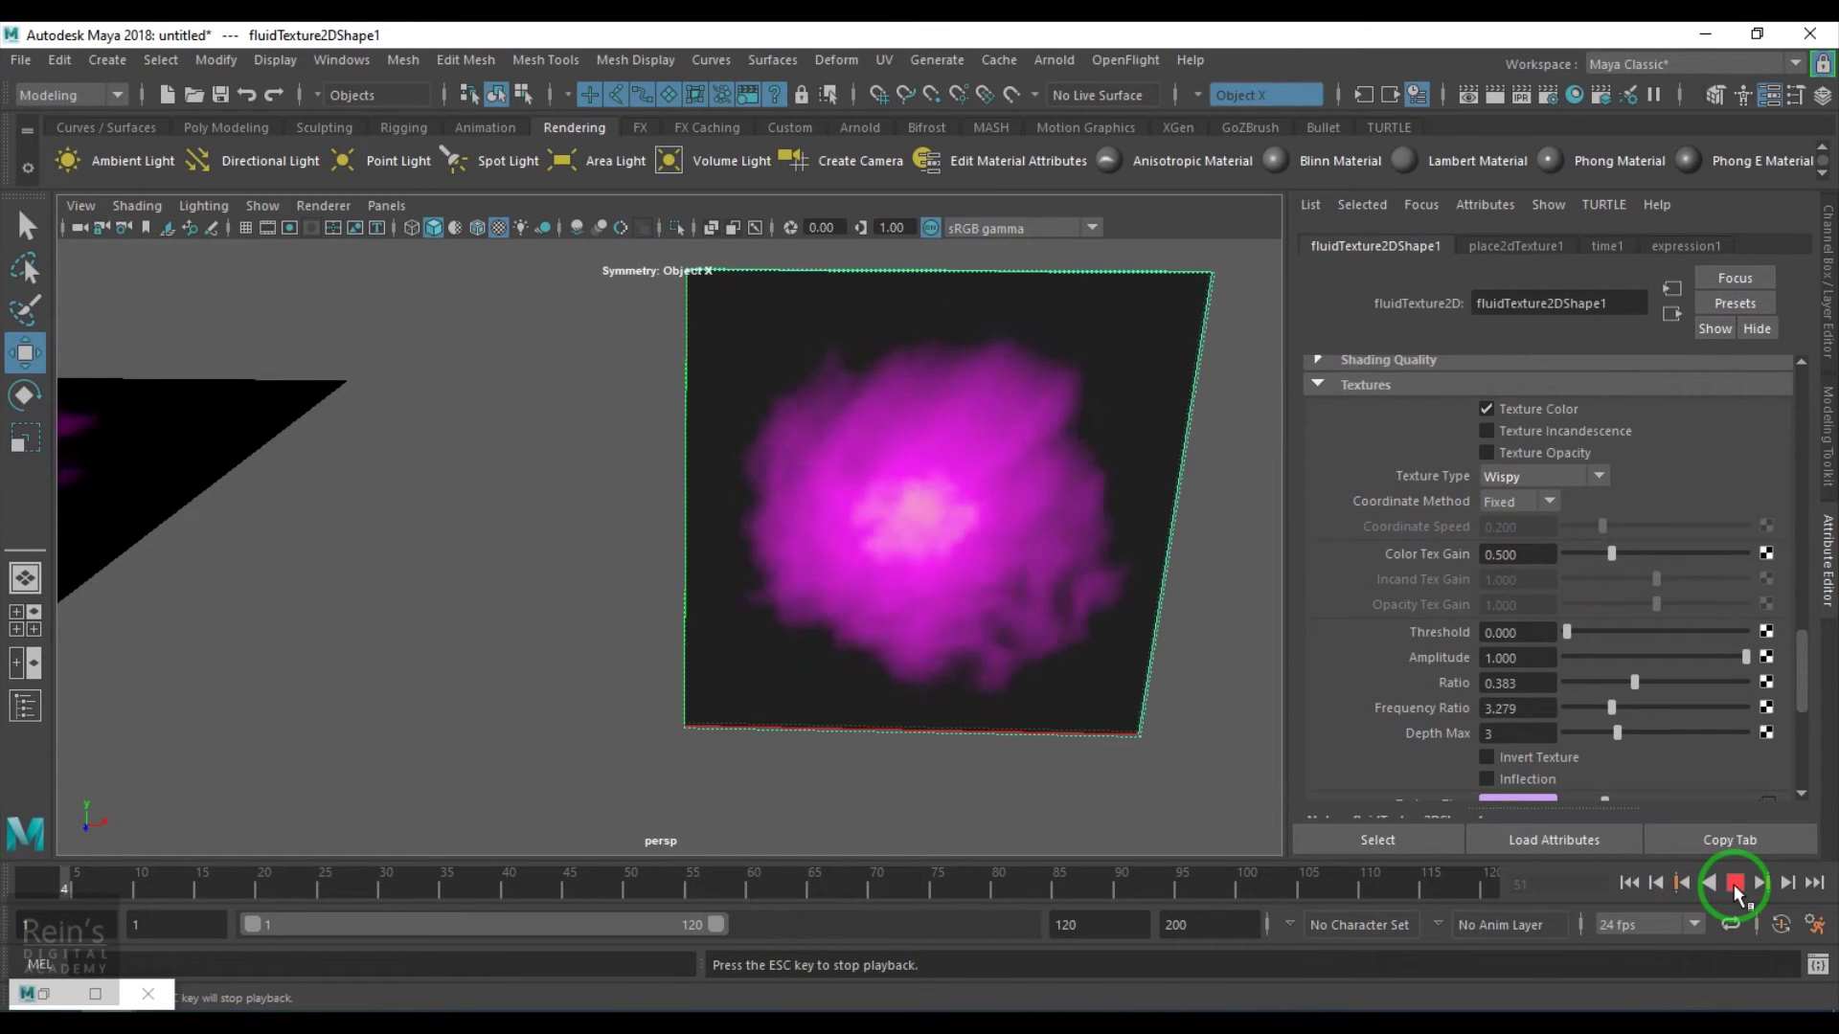
left_click(1734, 883)
left_click(1590, 475)
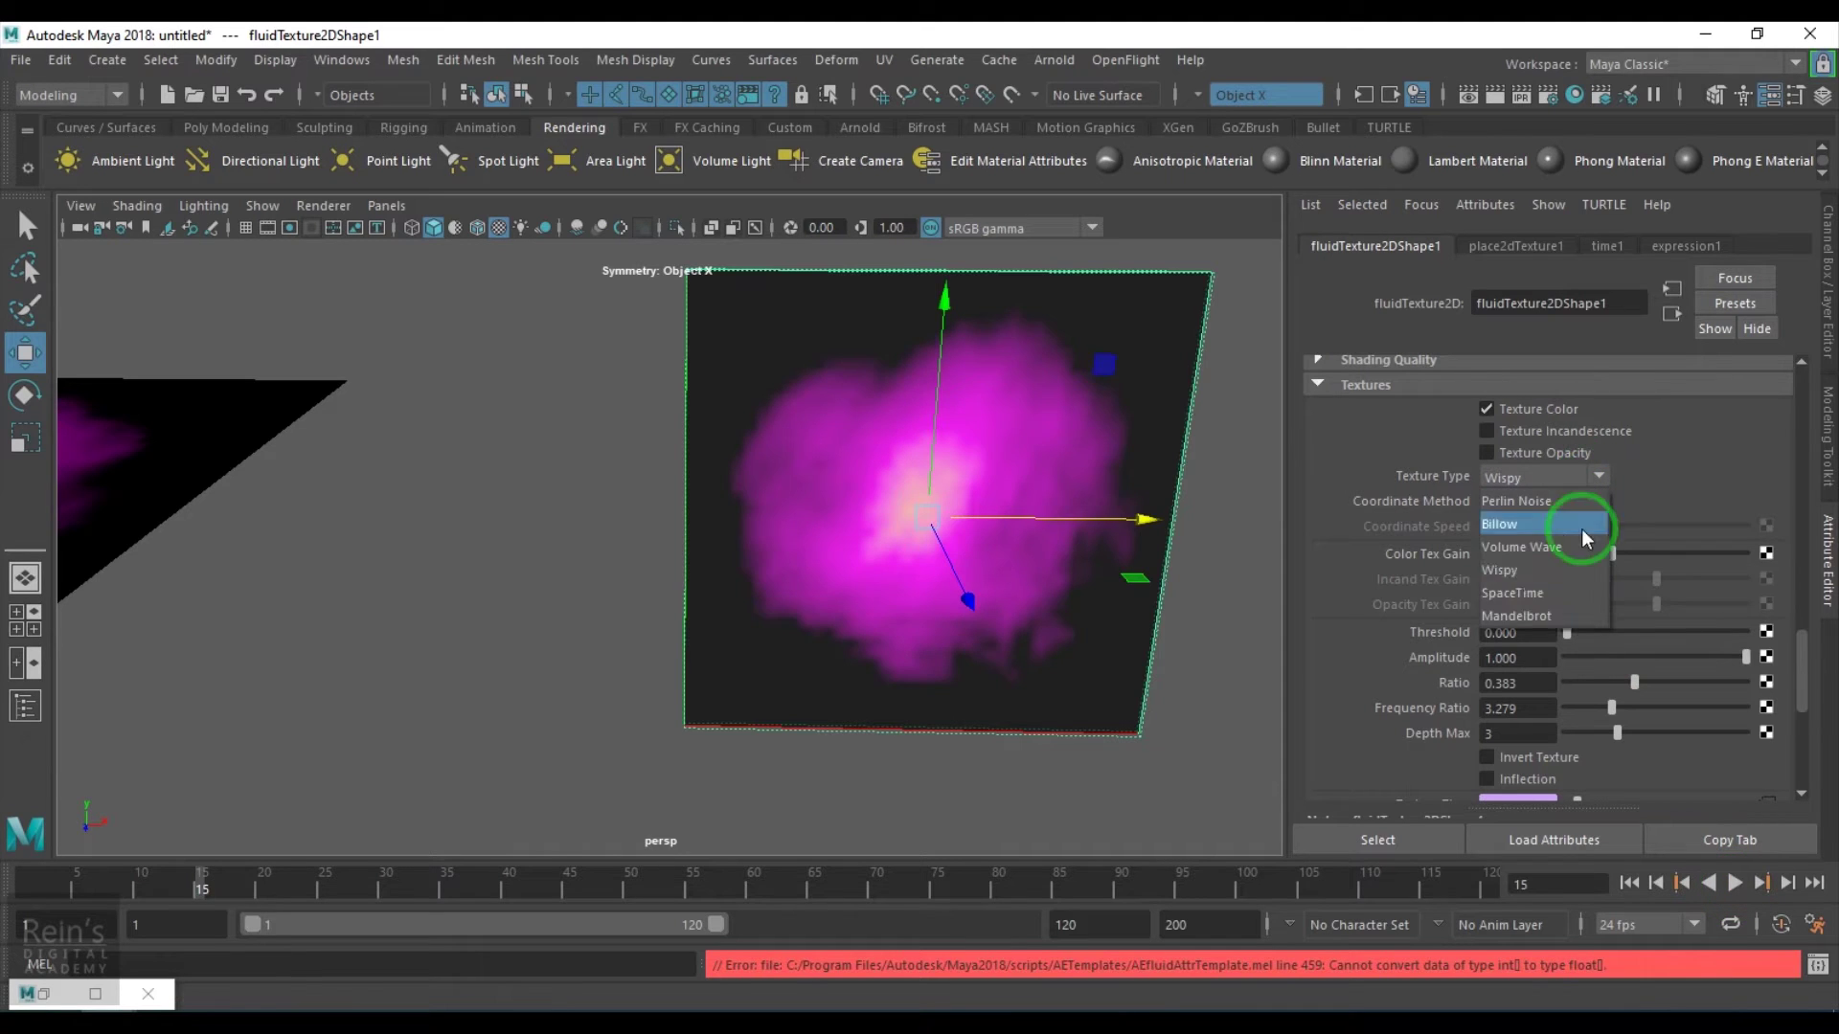
left_click(1561, 592)
left_click(1735, 883)
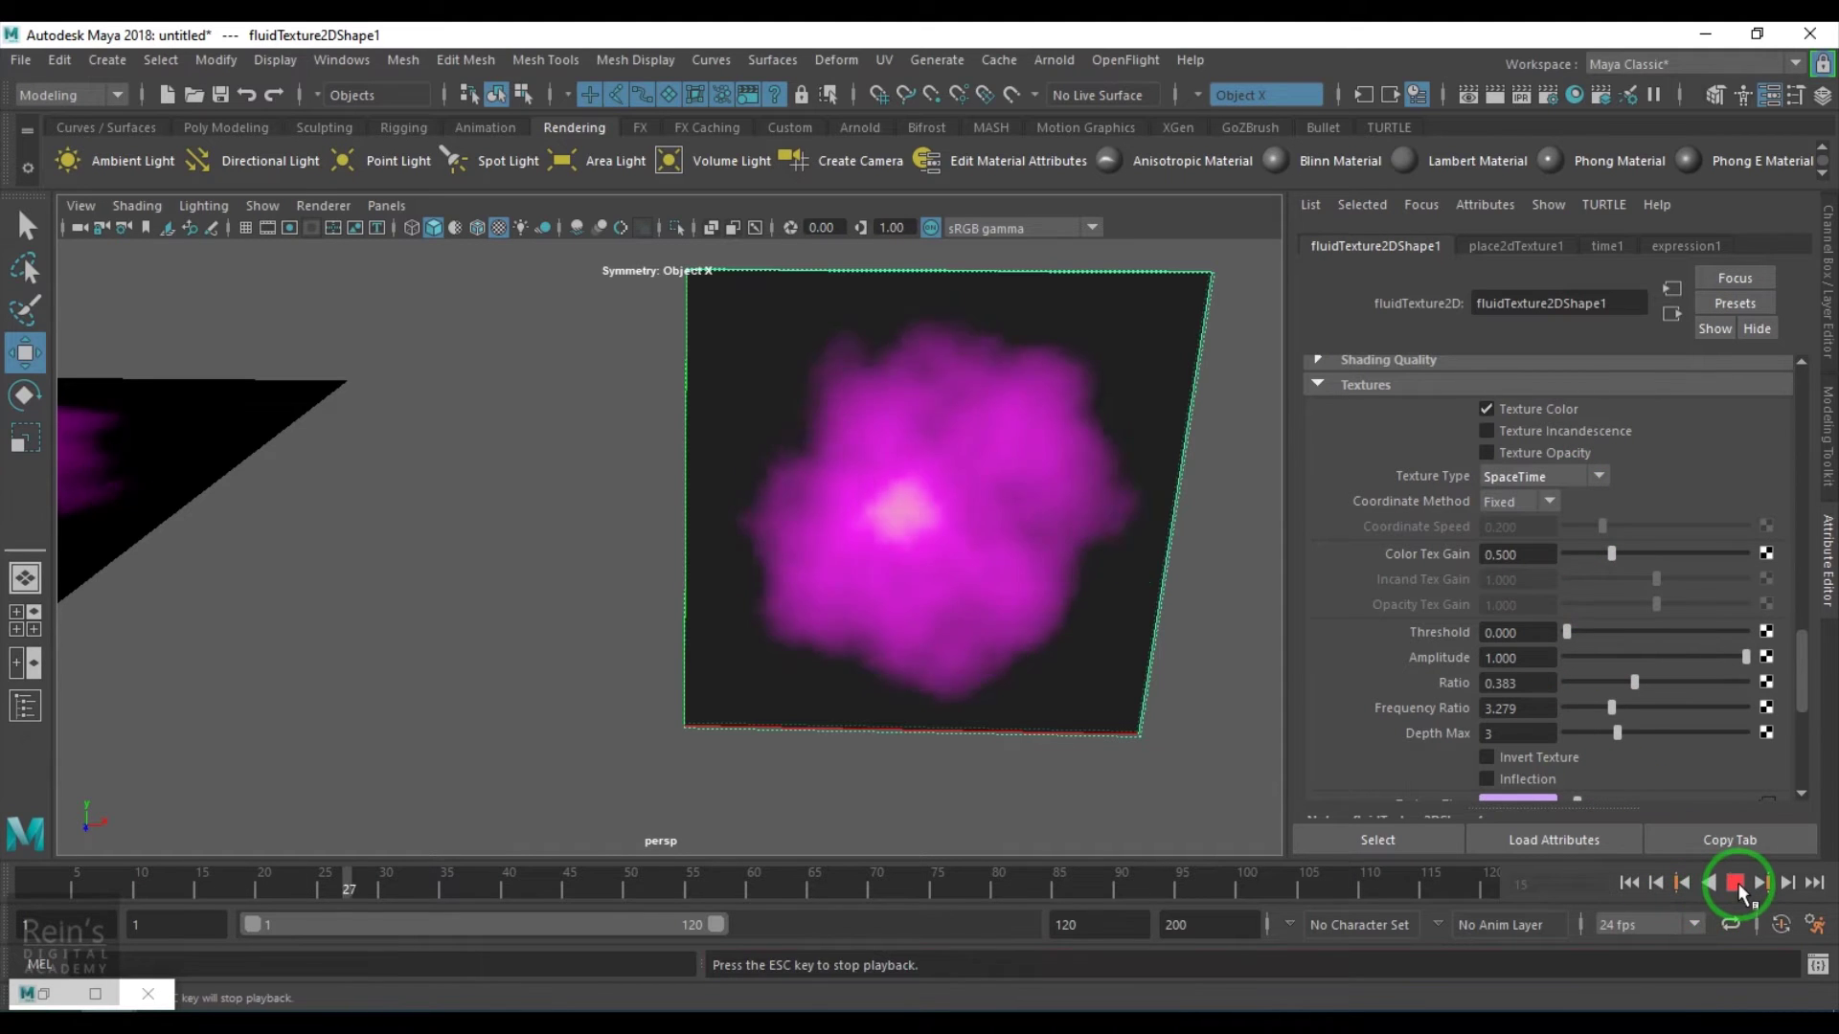
left_click(1737, 882)
left_click(1518, 479)
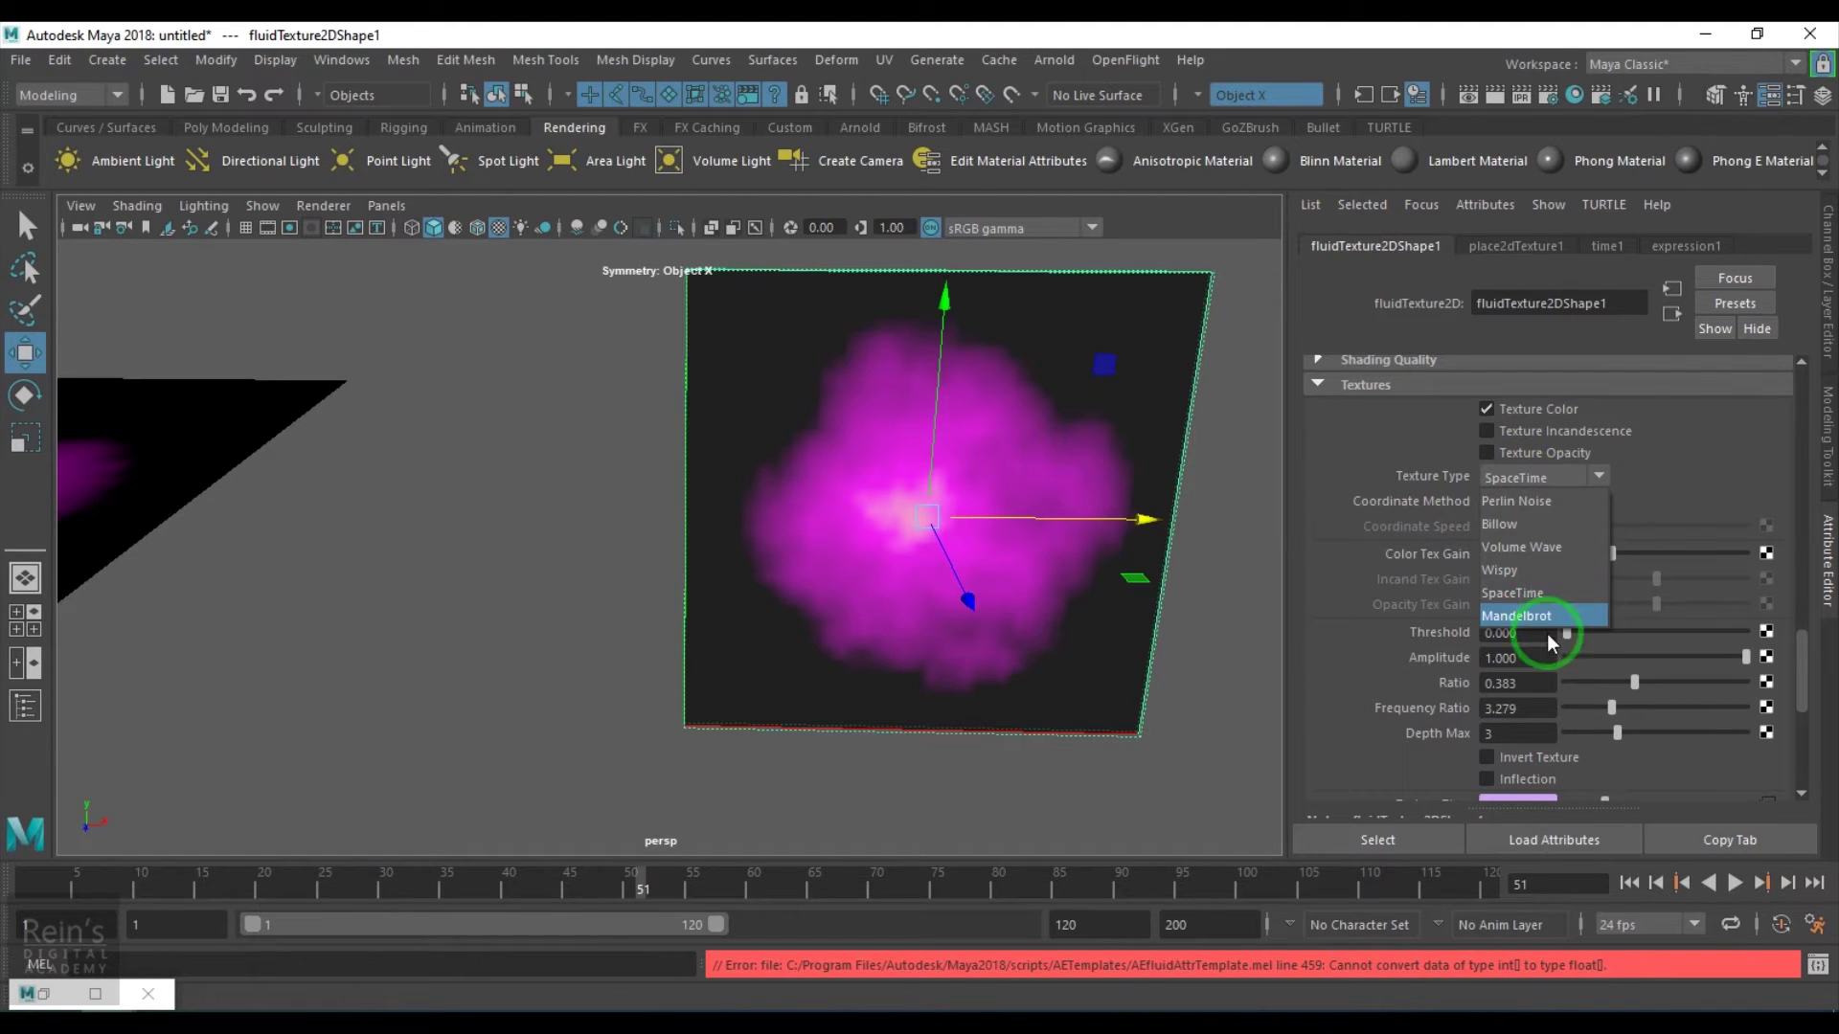
left_click(1444, 487)
- Slide the black colour-ramp marker to darken the edges and preview playback
scroll(1568, 559, "up", 5)
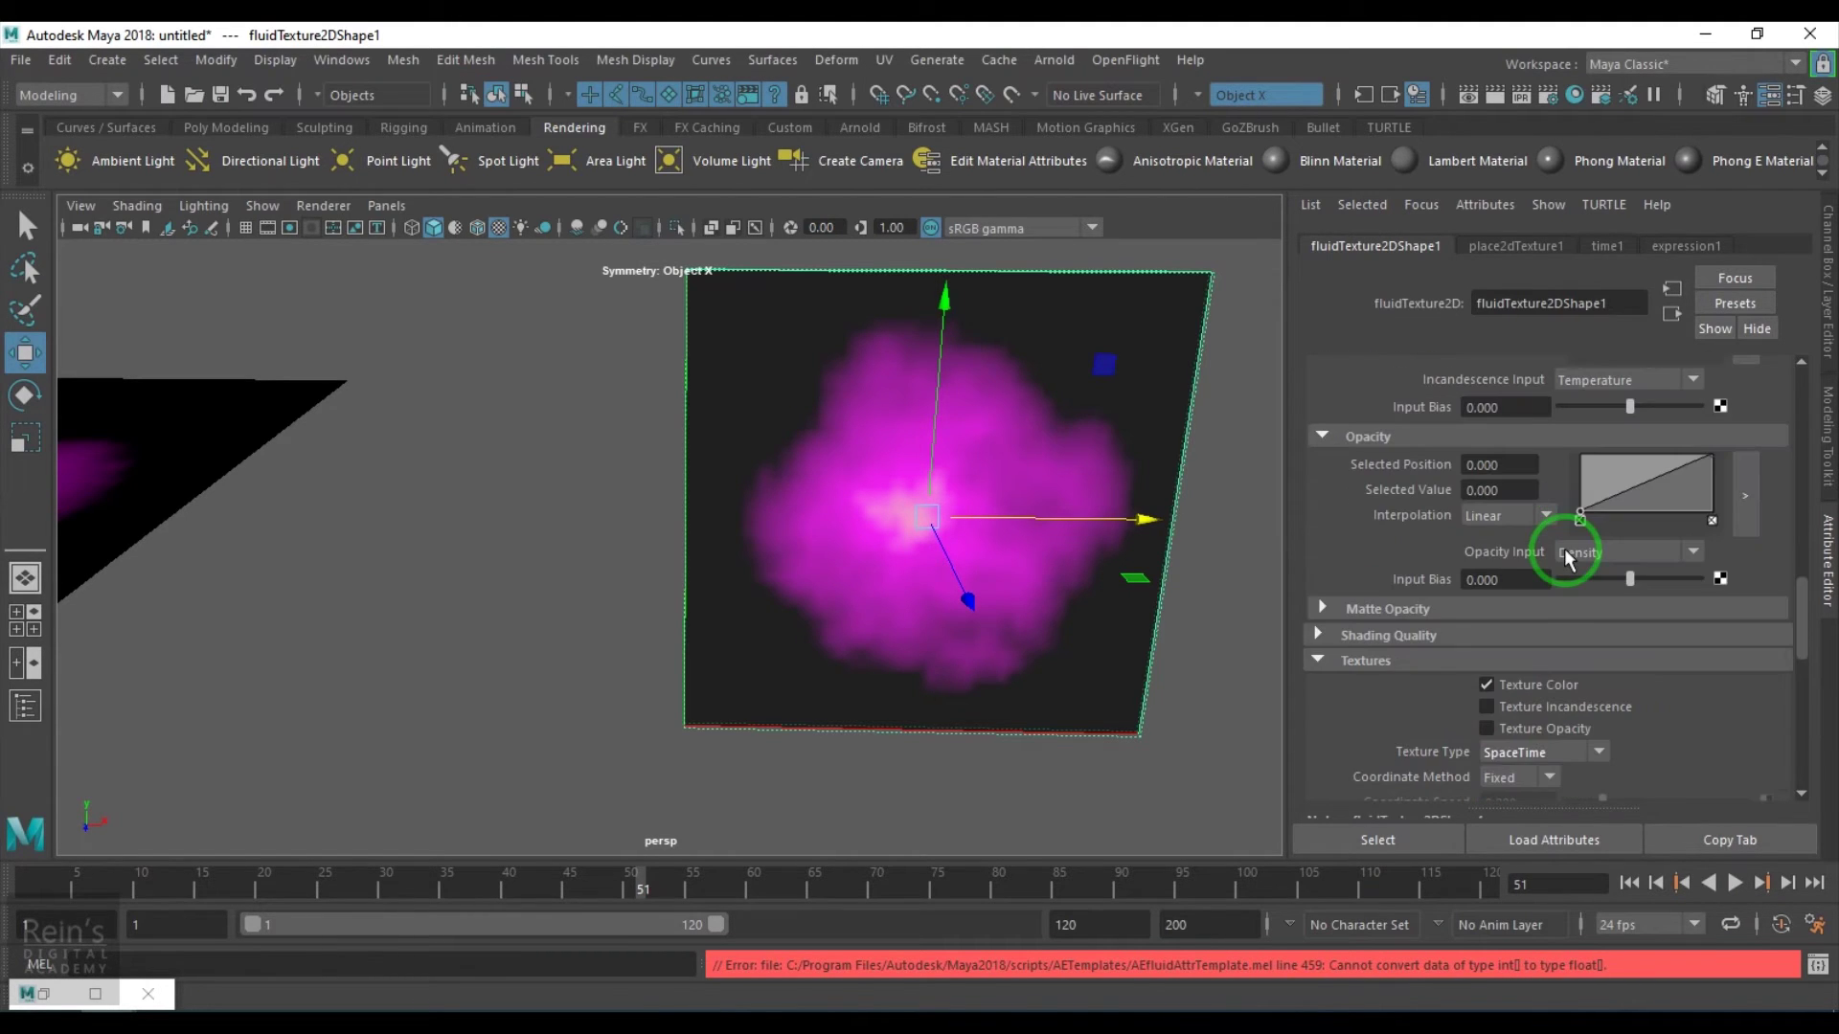
scroll(1563, 570, "up", 3)
scroll(1563, 577, "up", 3)
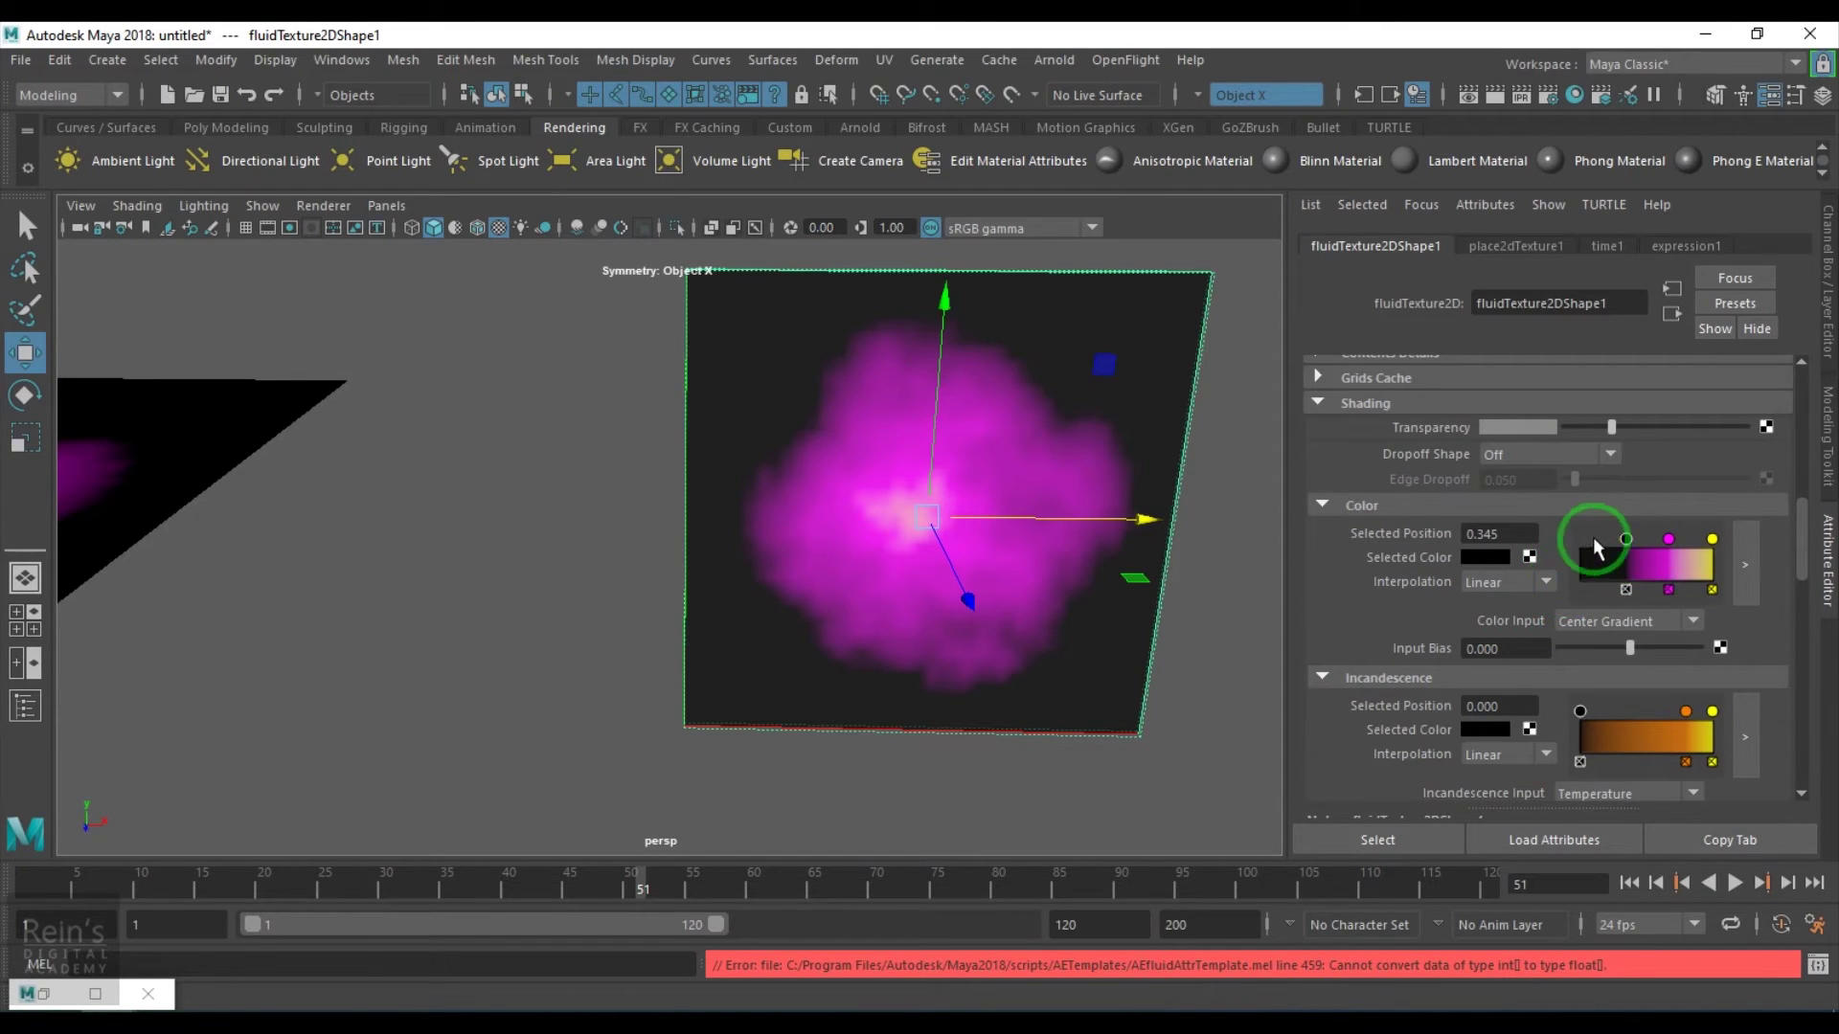
left_click_drag(1593, 536, 1585, 539)
left_click(1736, 883)
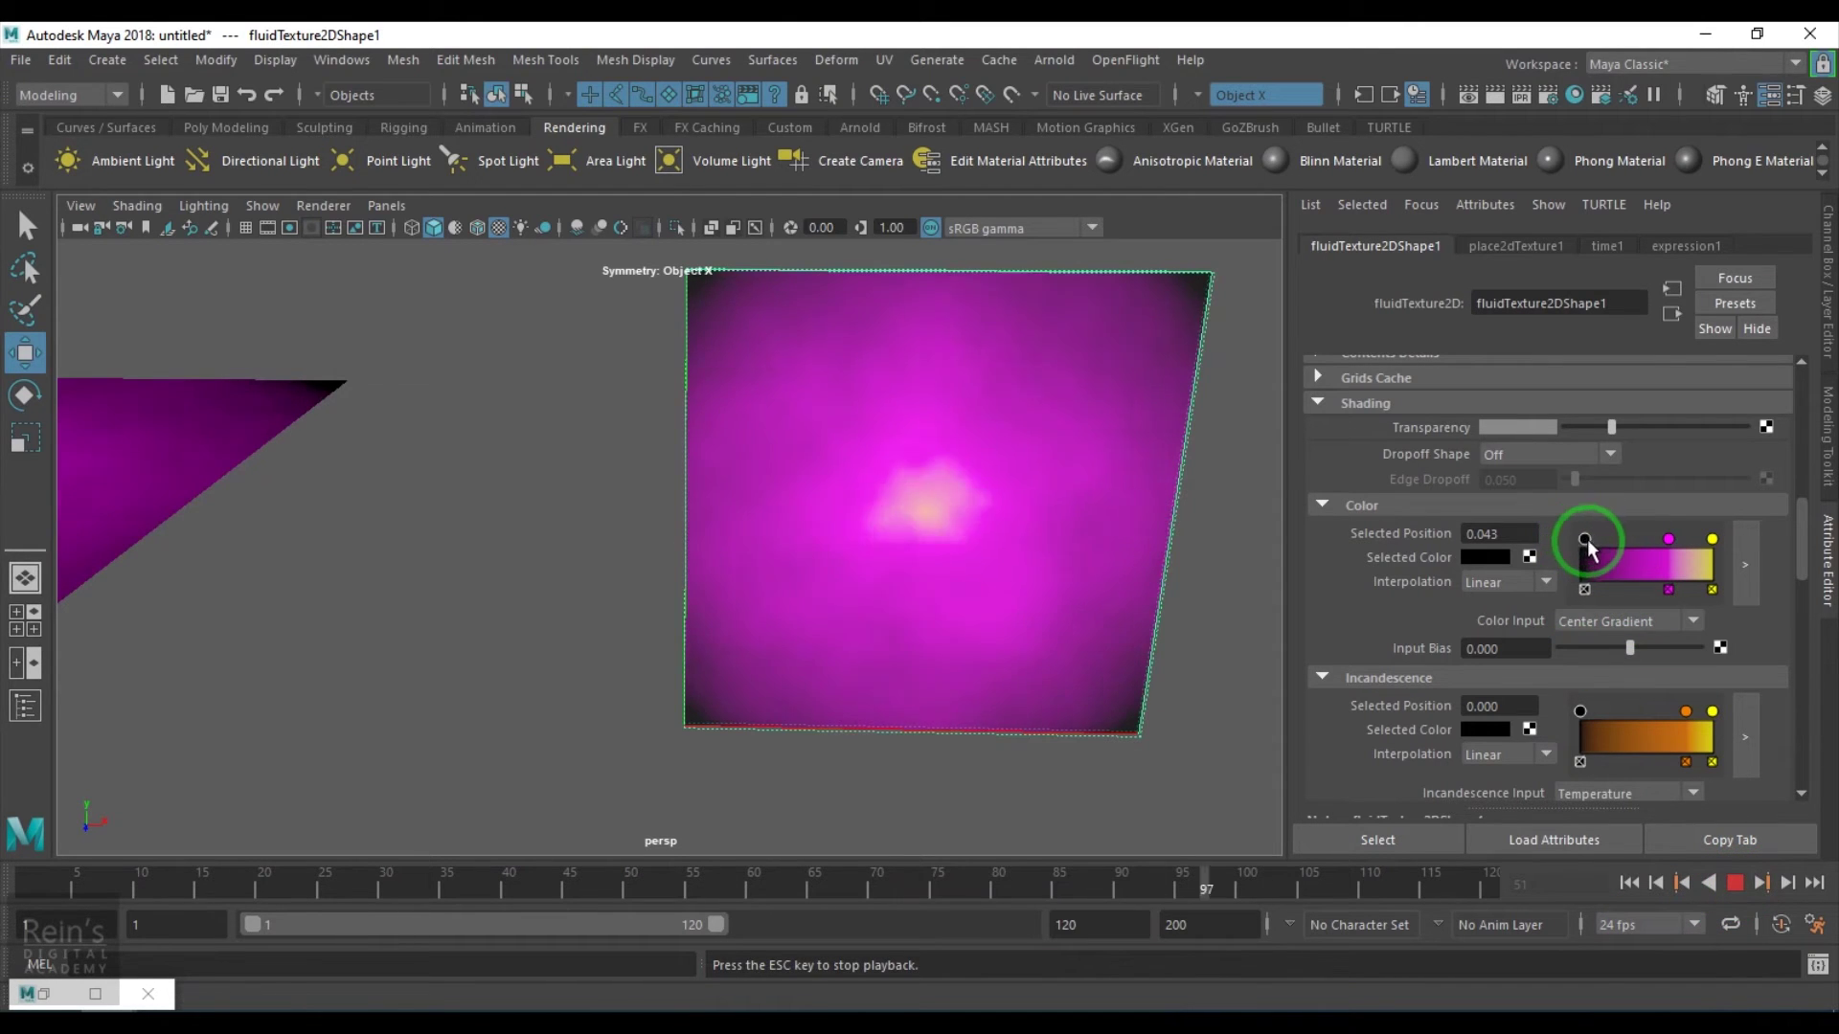
mouse_move(1587, 539)
left_mouse_down()
mouse_move(1676, 544)
mouse_move(1640, 539)
left_mouse_up()
- Move the yellow colour-ramp key to 0.461 for a large yellow core
left_click(1676, 541)
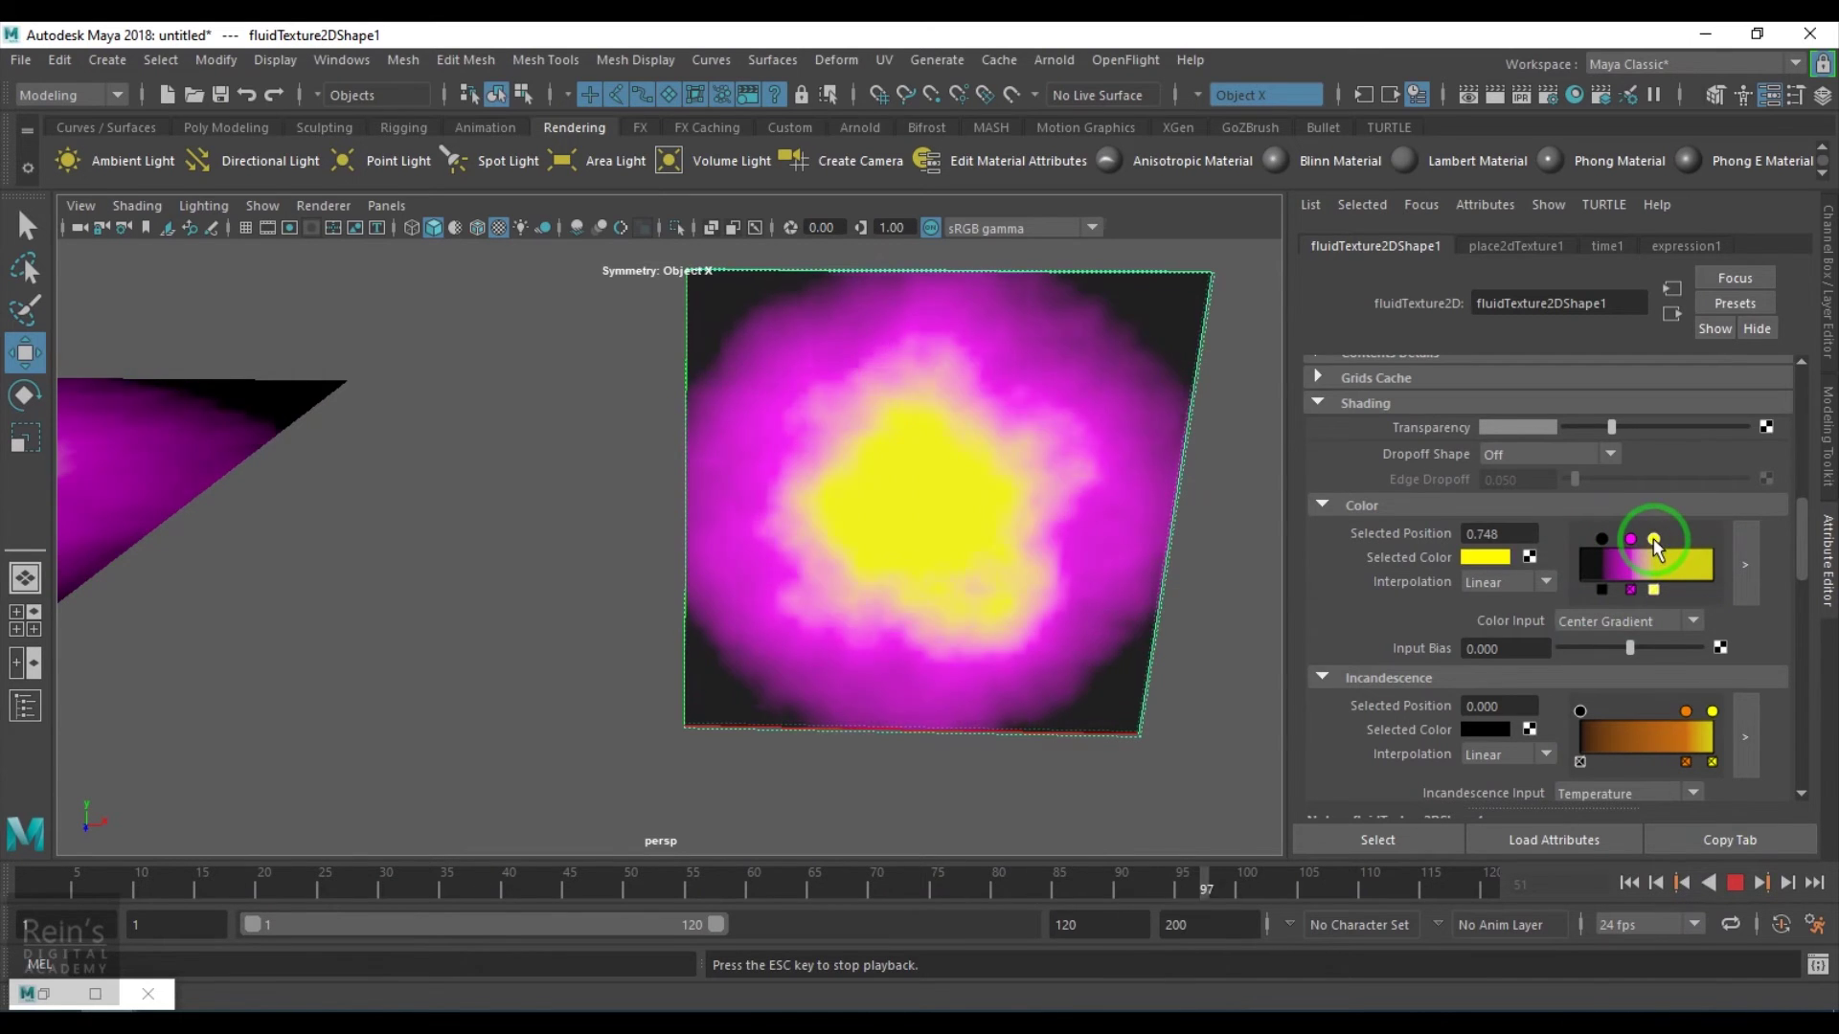
scroll(1619, 675, "down", 3)
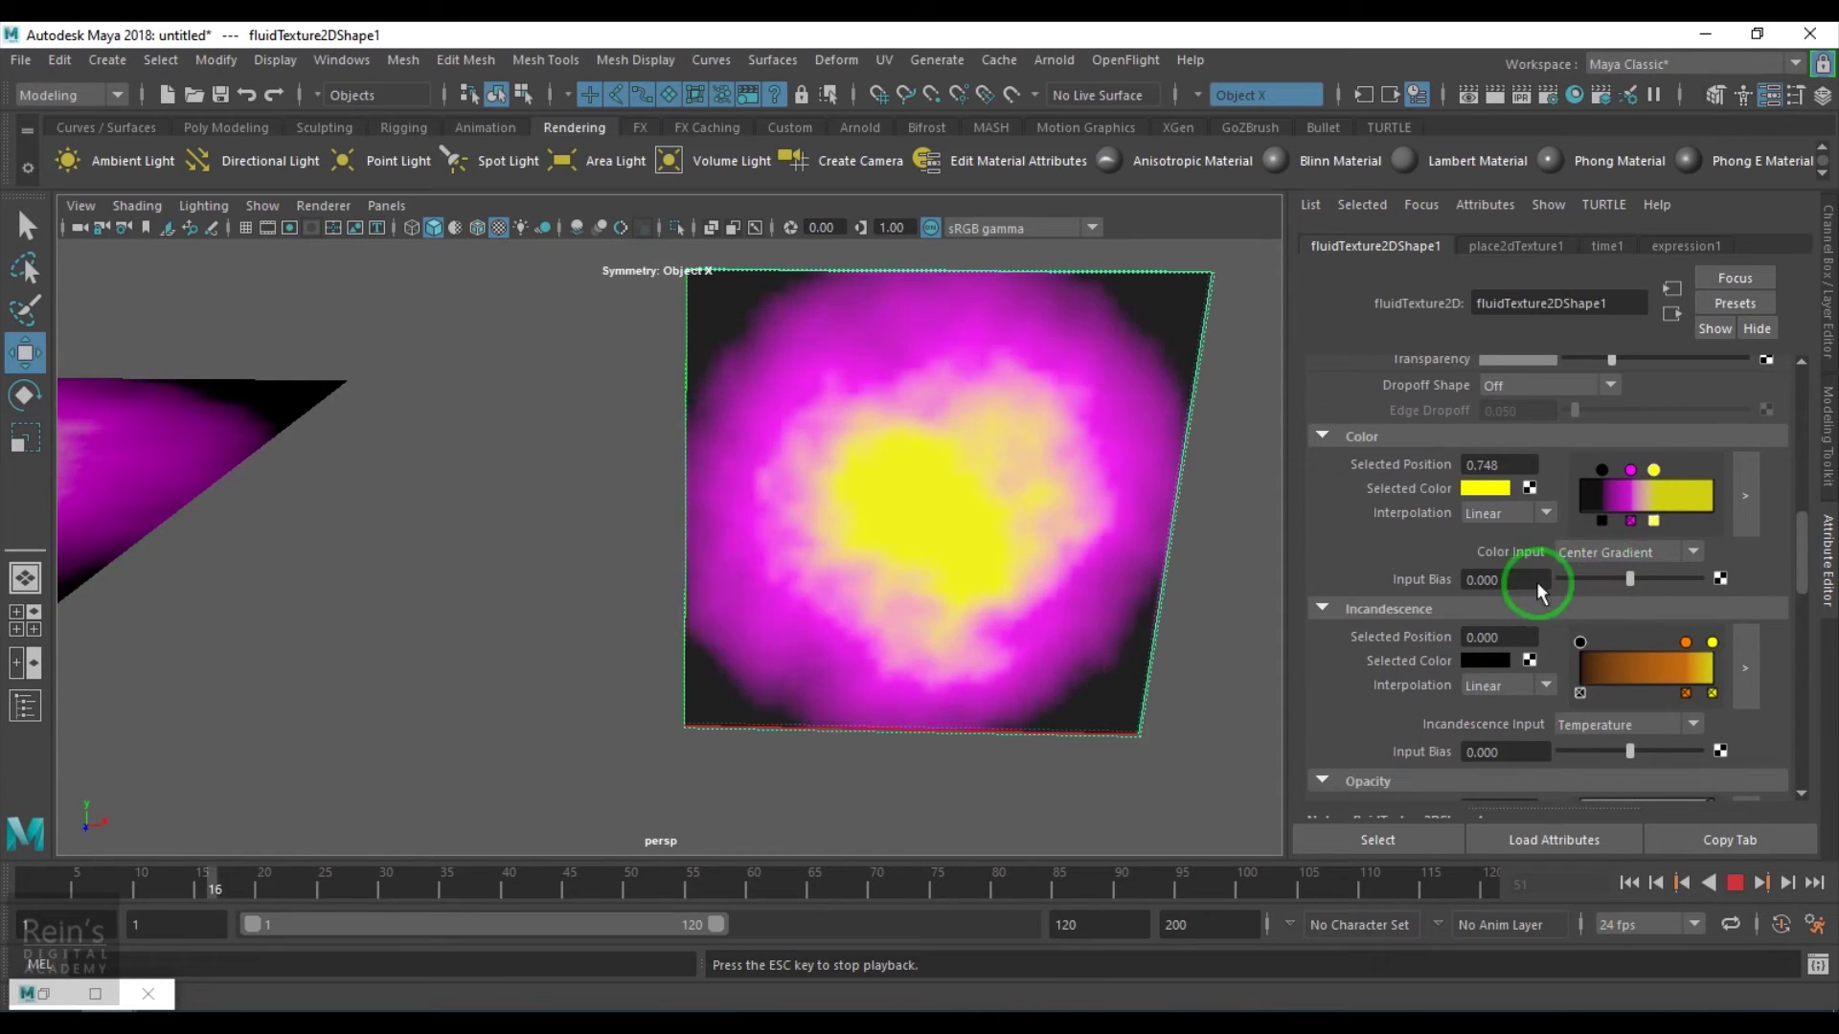
mouse_move(1649, 479)
left_mouse_down()
mouse_move(1697, 484)
mouse_move(1621, 484)
mouse_move(1695, 484)
mouse_move(1628, 487)
mouse_move(1678, 488)
mouse_move(1650, 507)
mouse_move(1678, 497)
mouse_move(1641, 471)
left_mouse_up()
left_click(1631, 471)
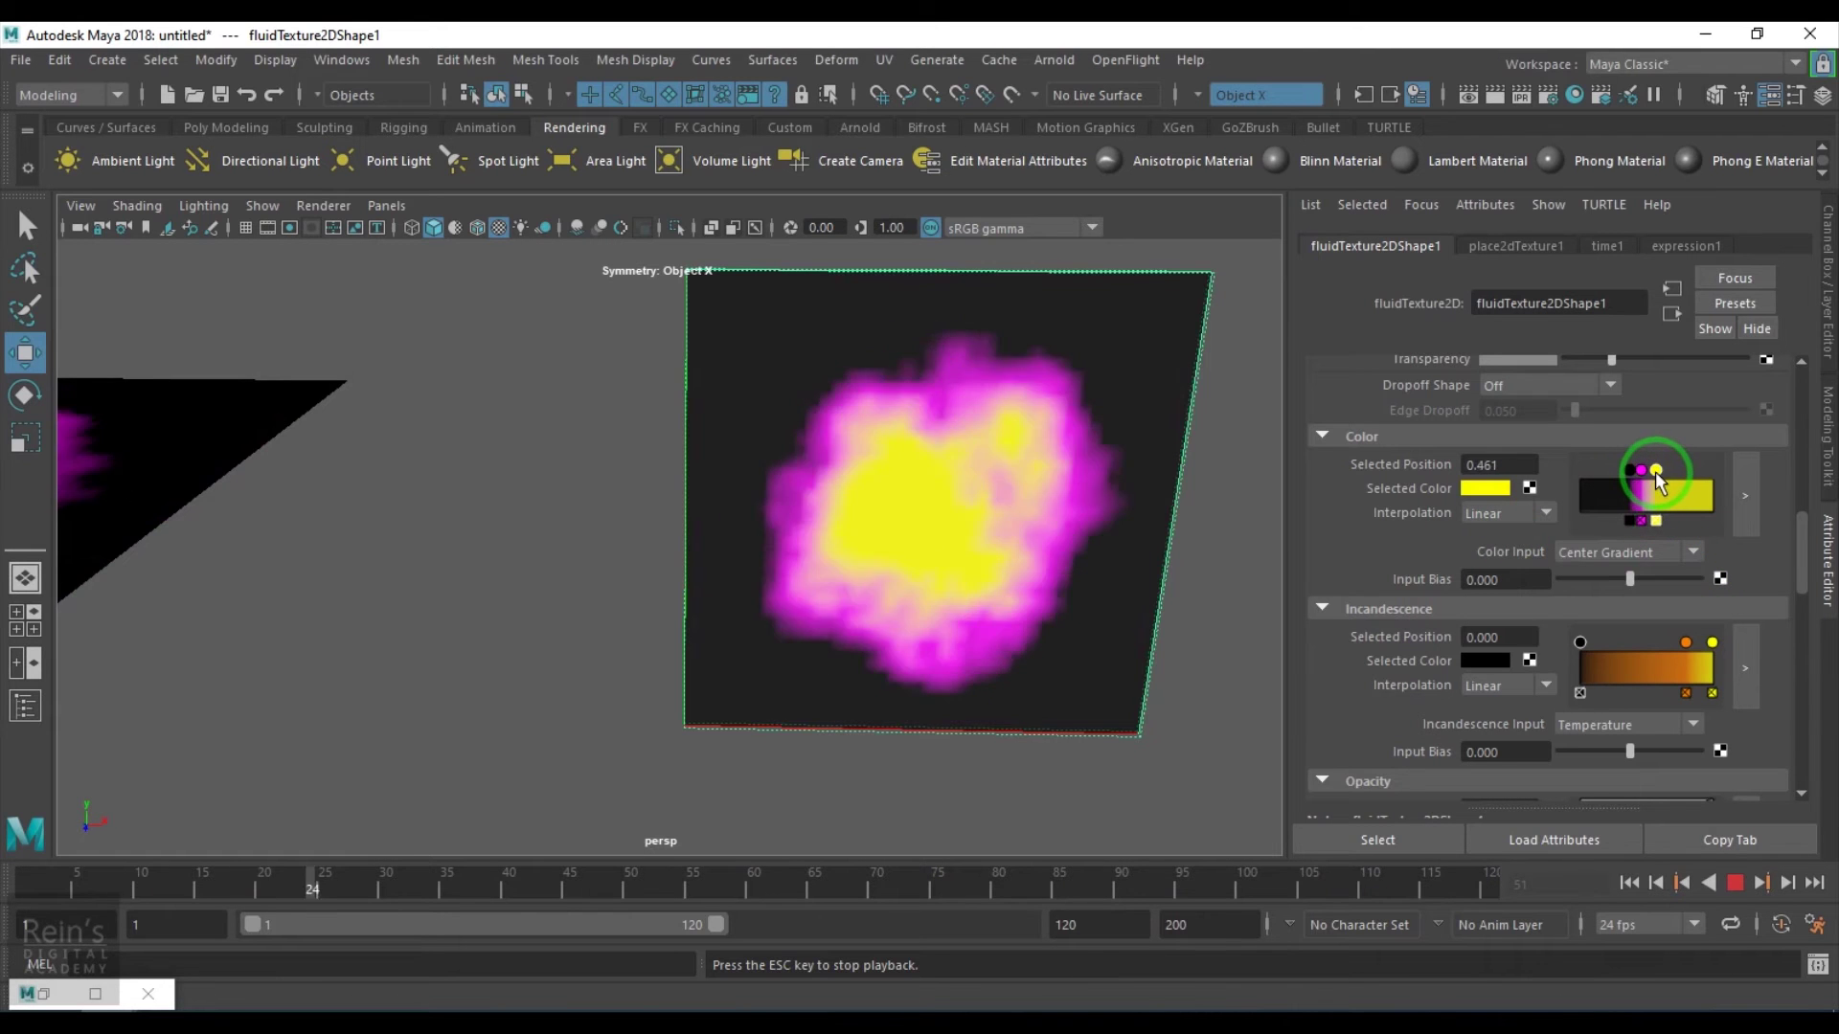
left_click(797, 596)
scroll(855, 636, "down", 5)
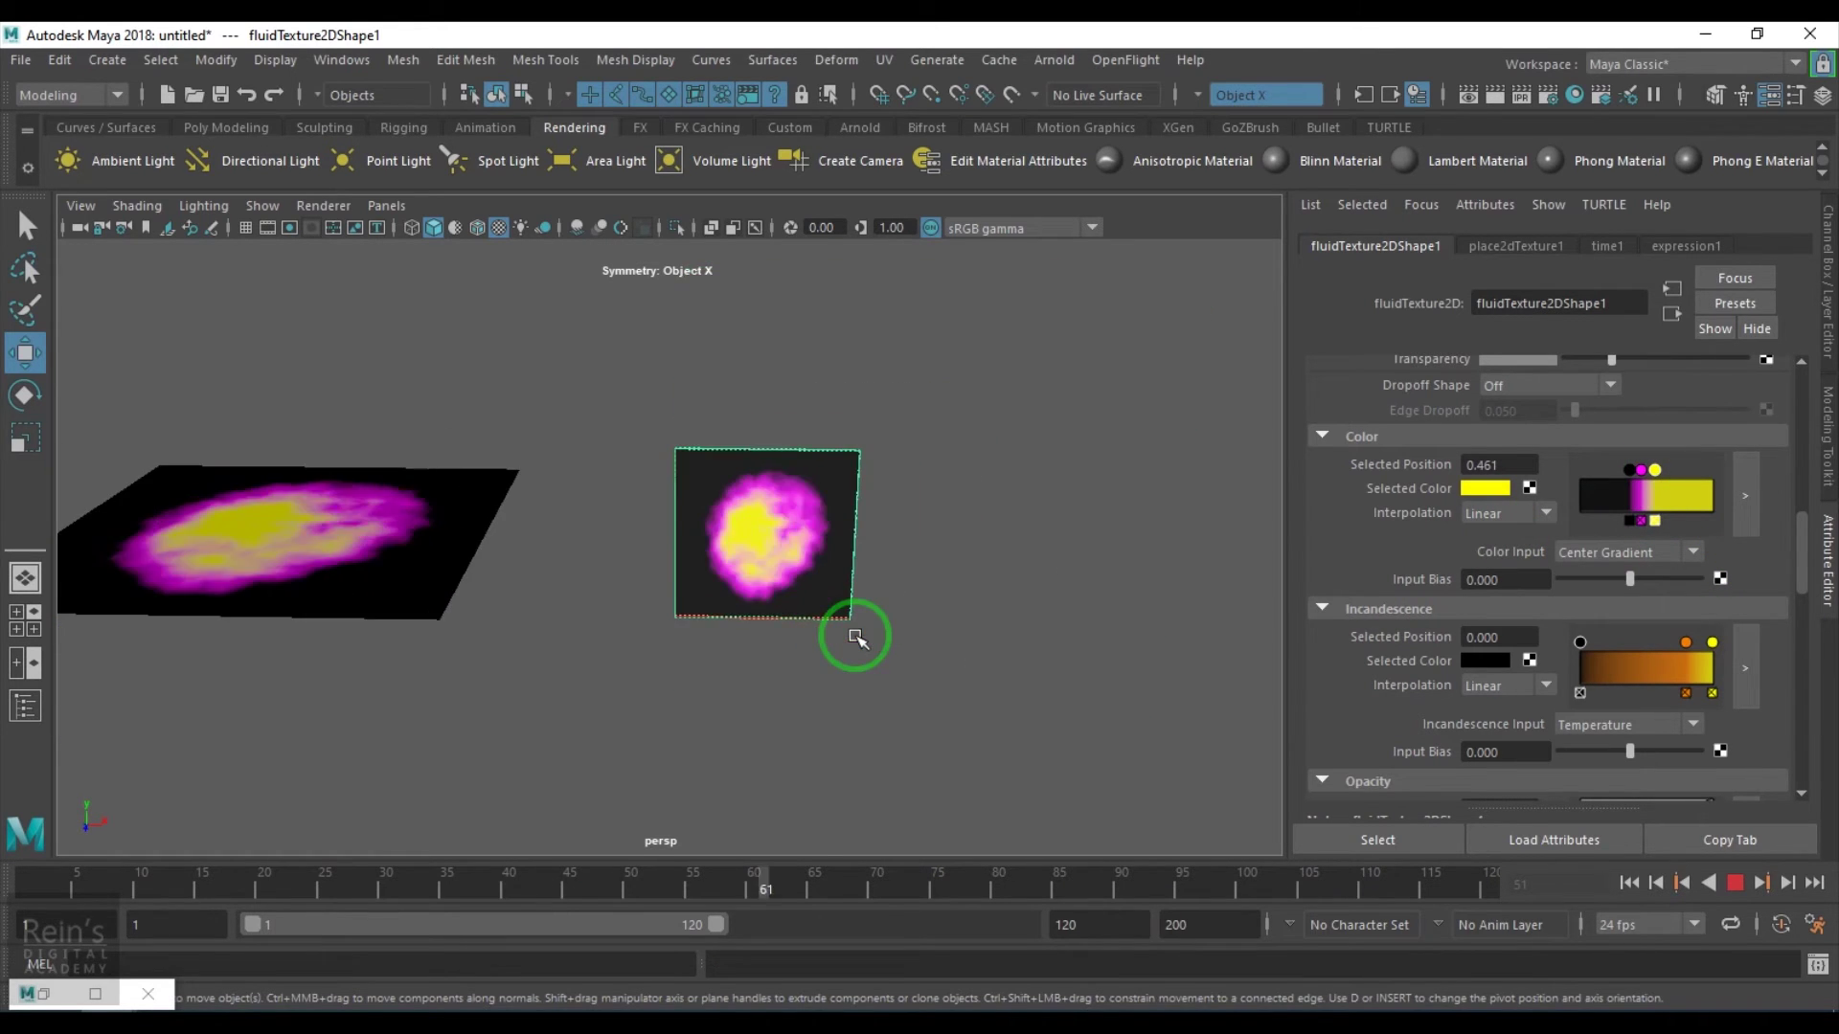
scroll(855, 637, "up", 4)
scroll(855, 637, "up", 3)
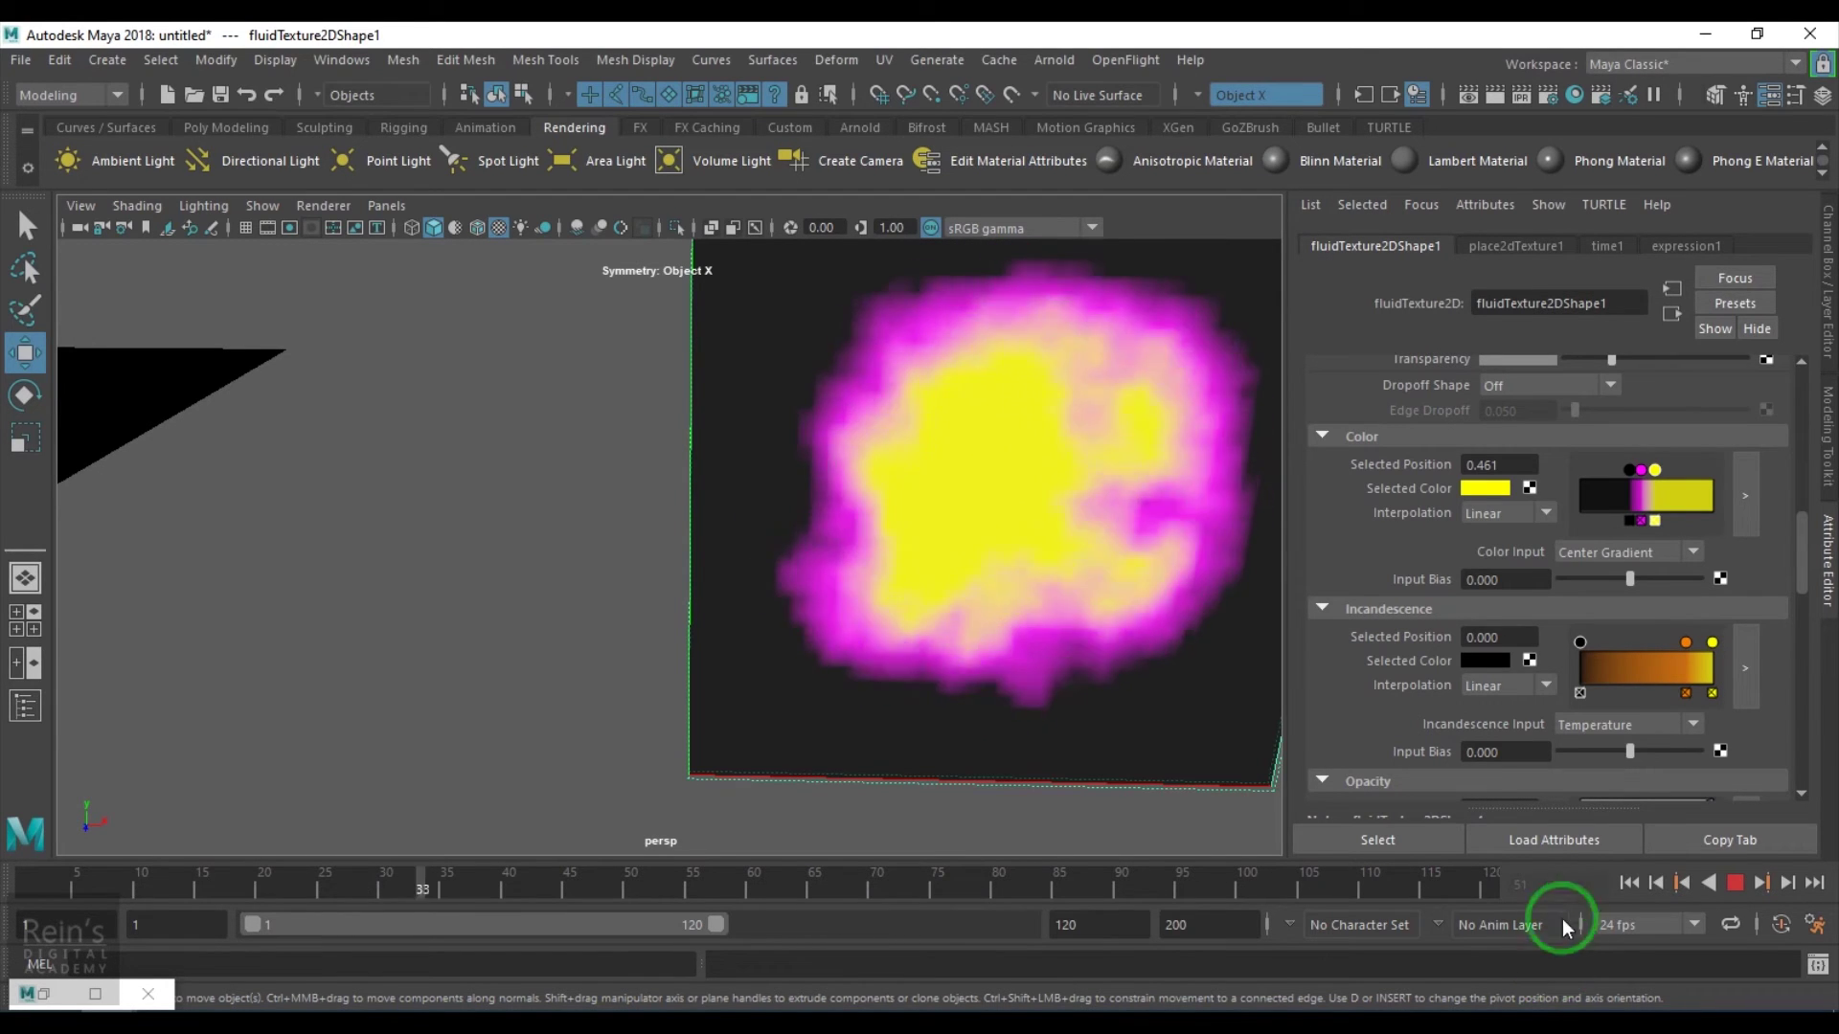
- Try X, Y and Z Gradient colour inputs, then return to Center Gradient
left_click(1735, 883)
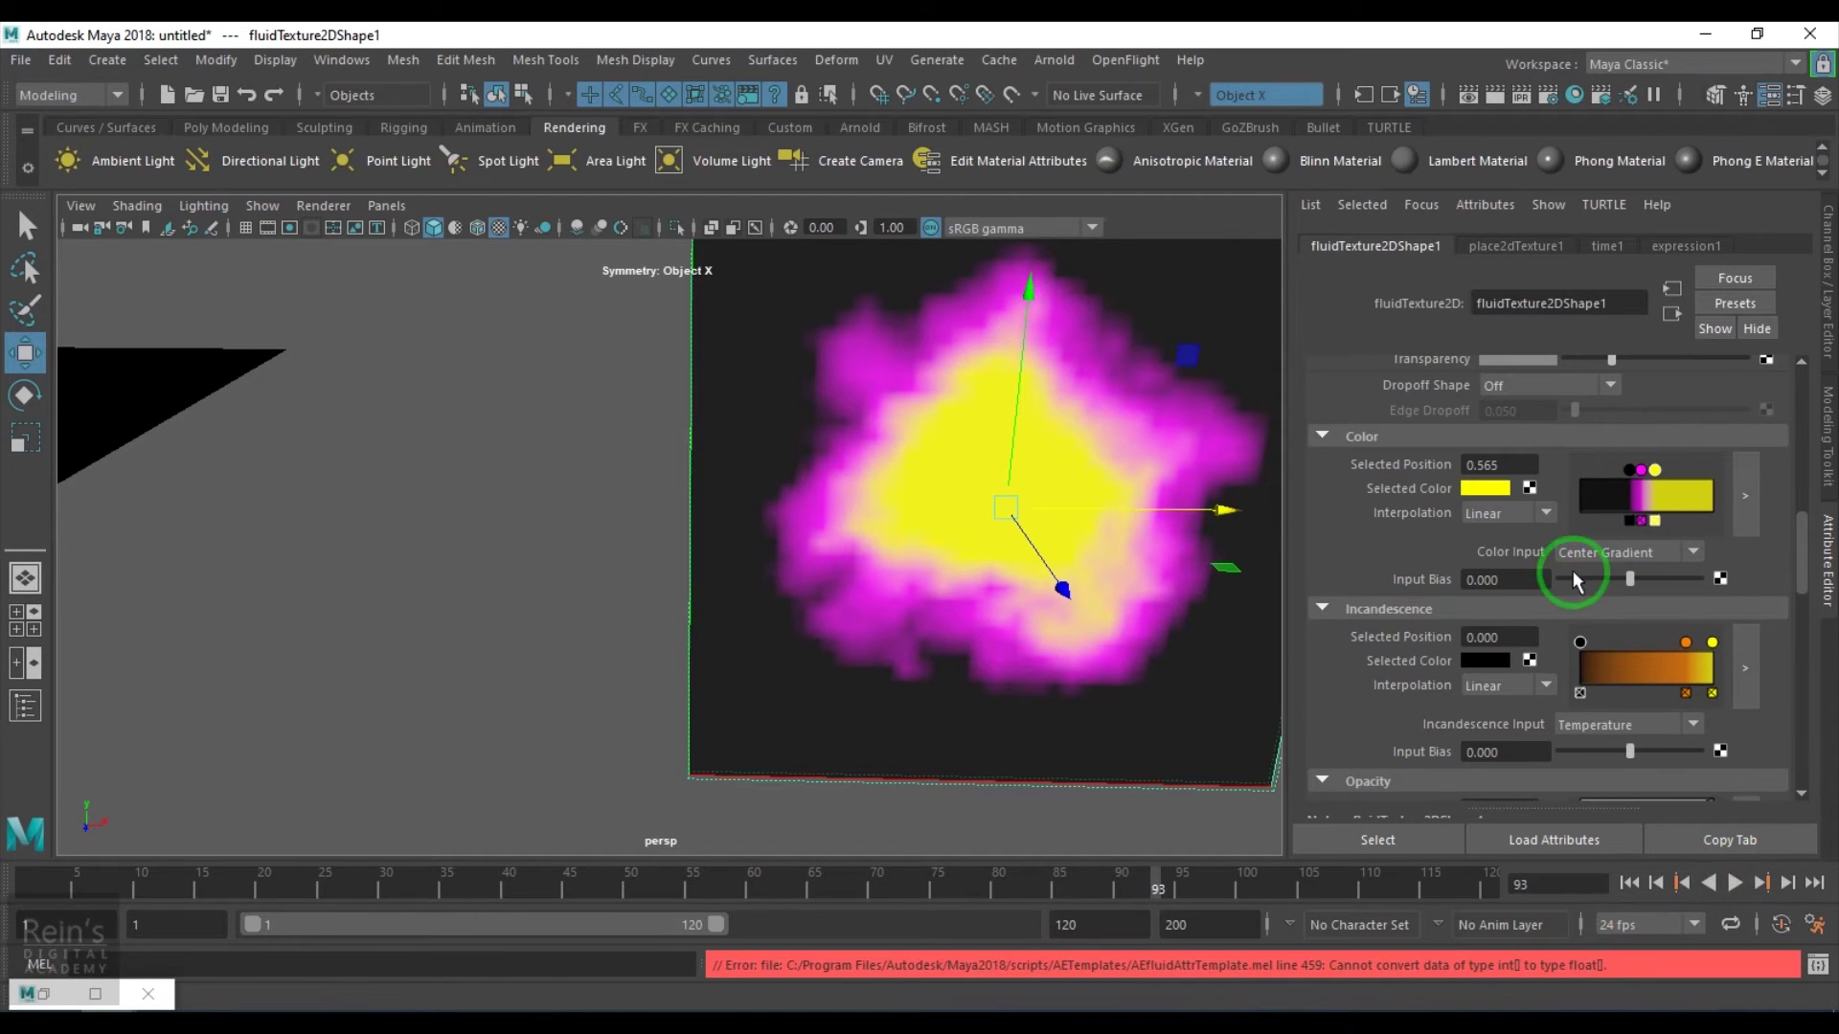
left_click(1604, 552)
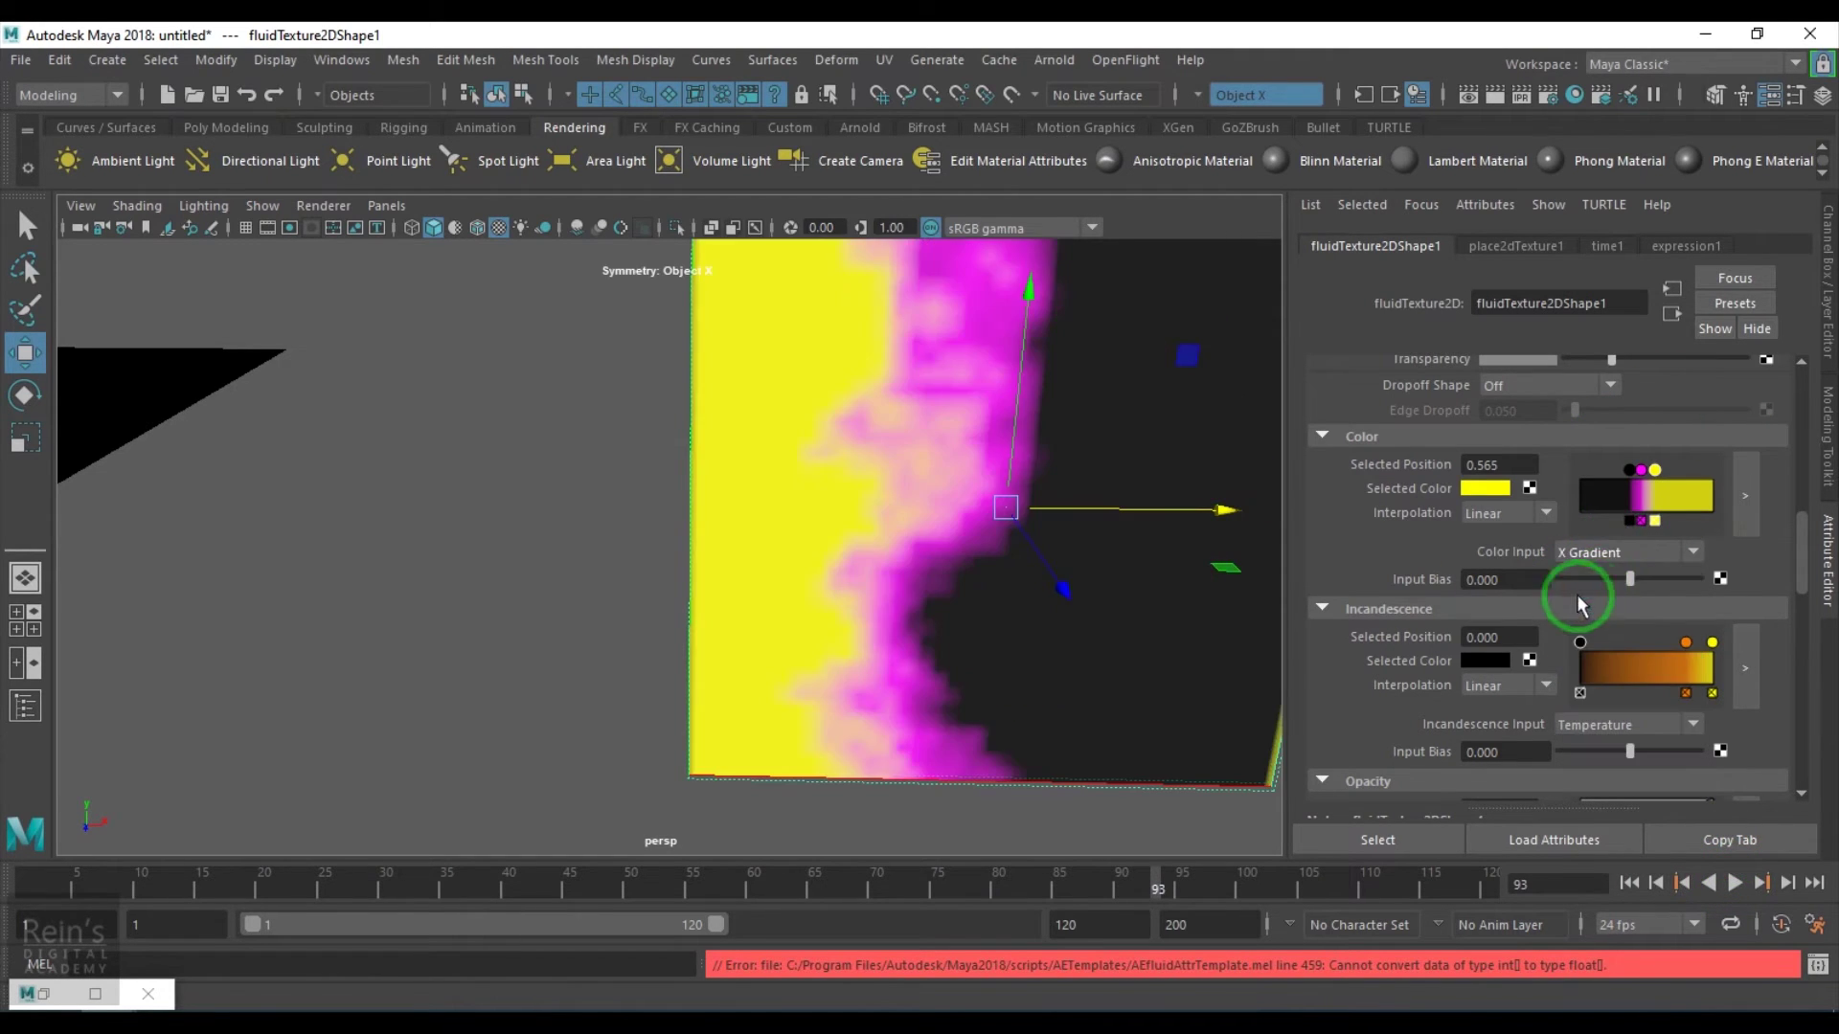
left_click(1735, 886)
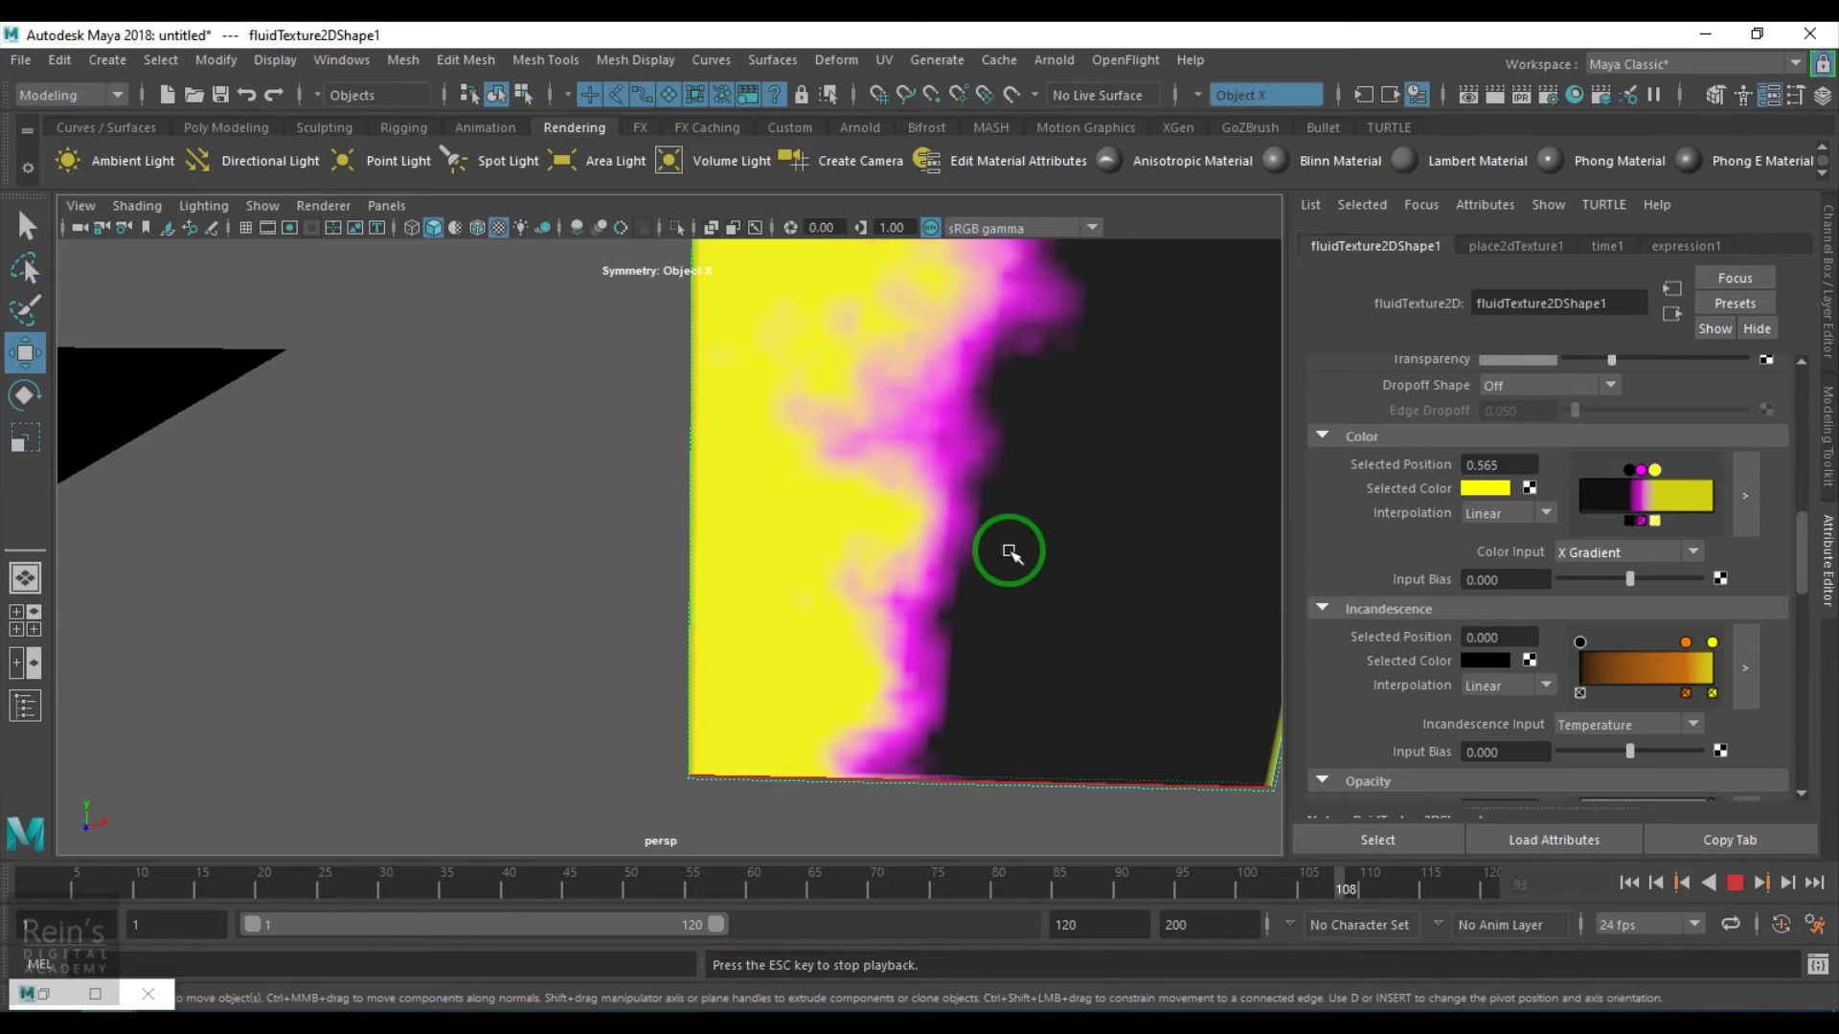
key("f")
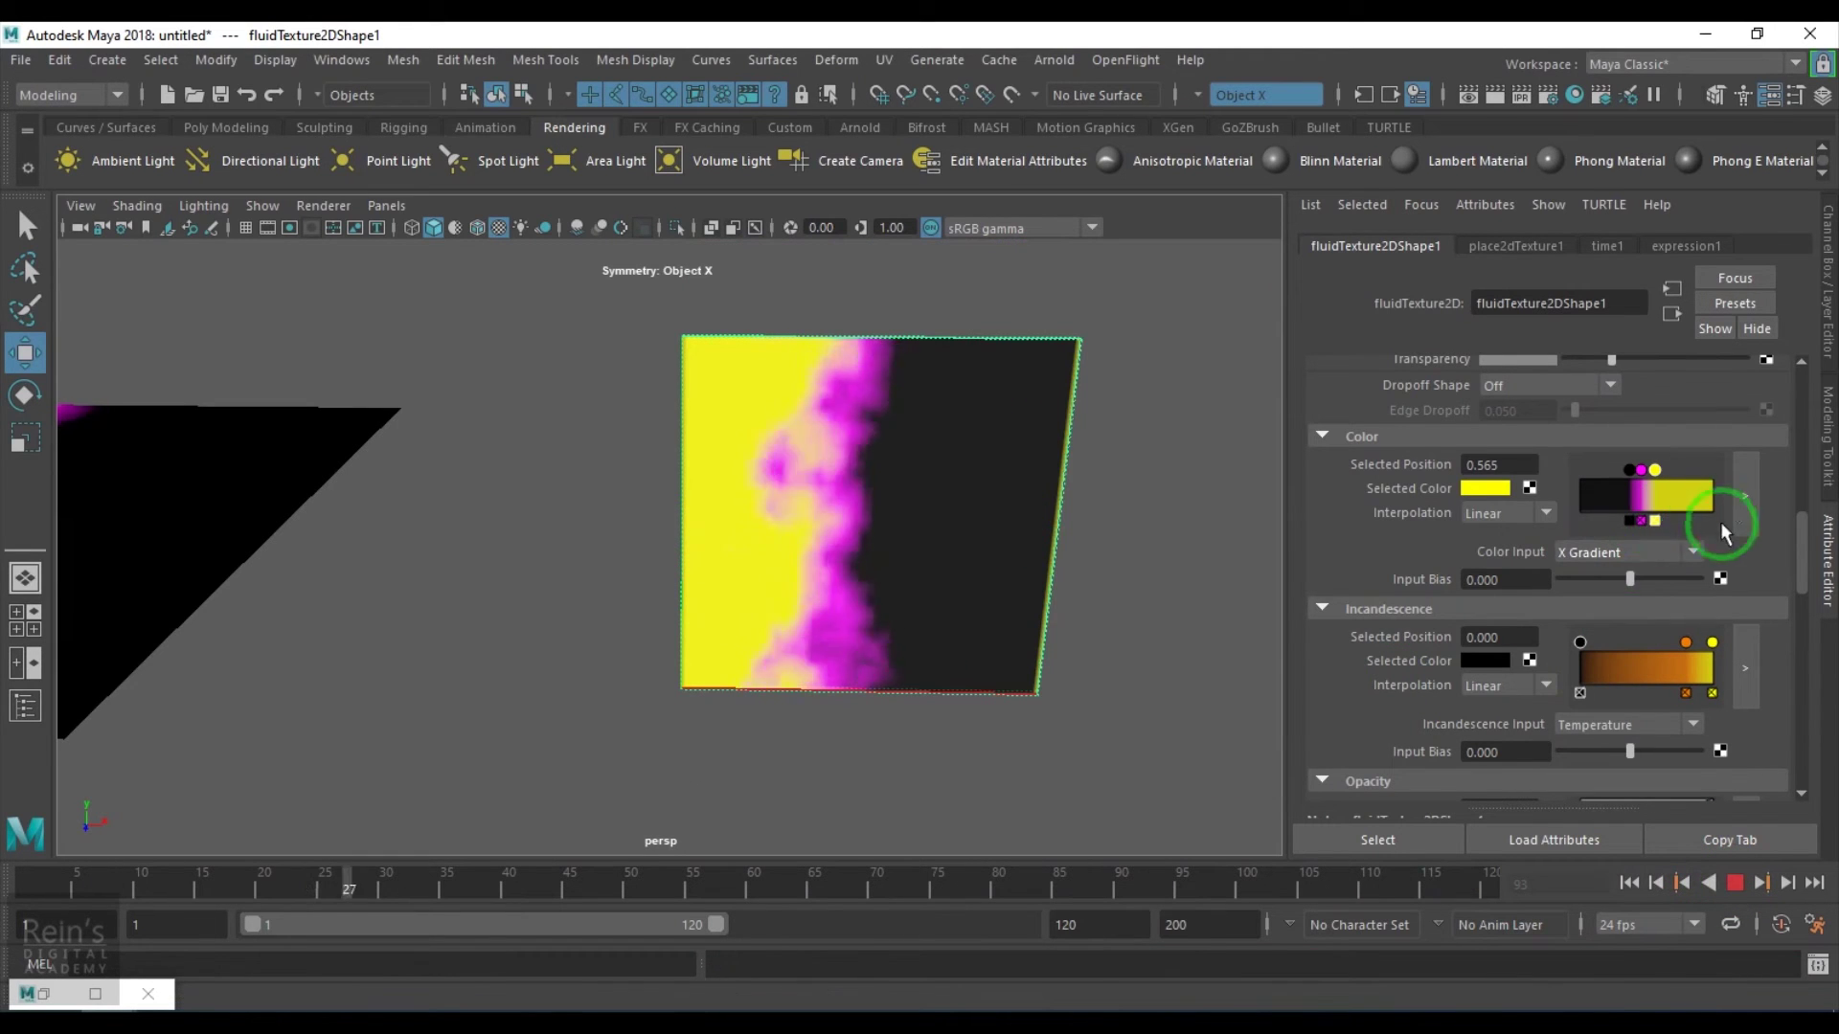
left_click(1651, 555)
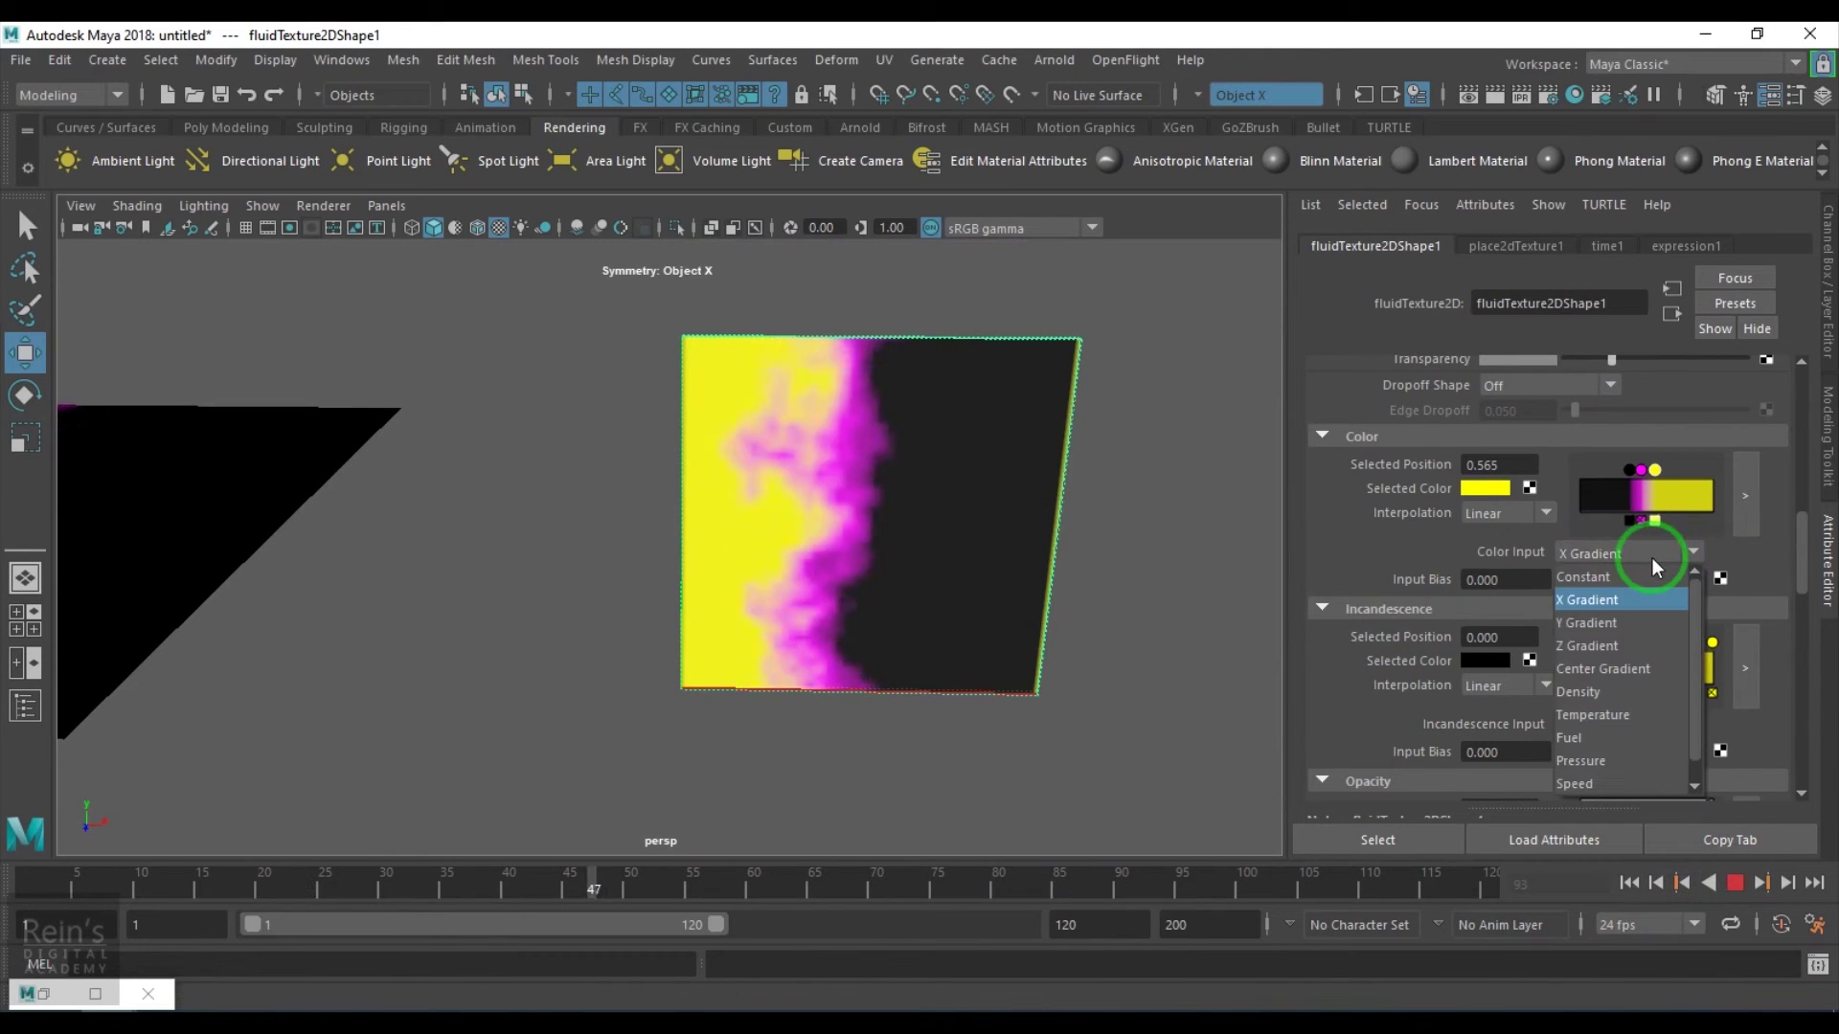
left_click(1624, 618)
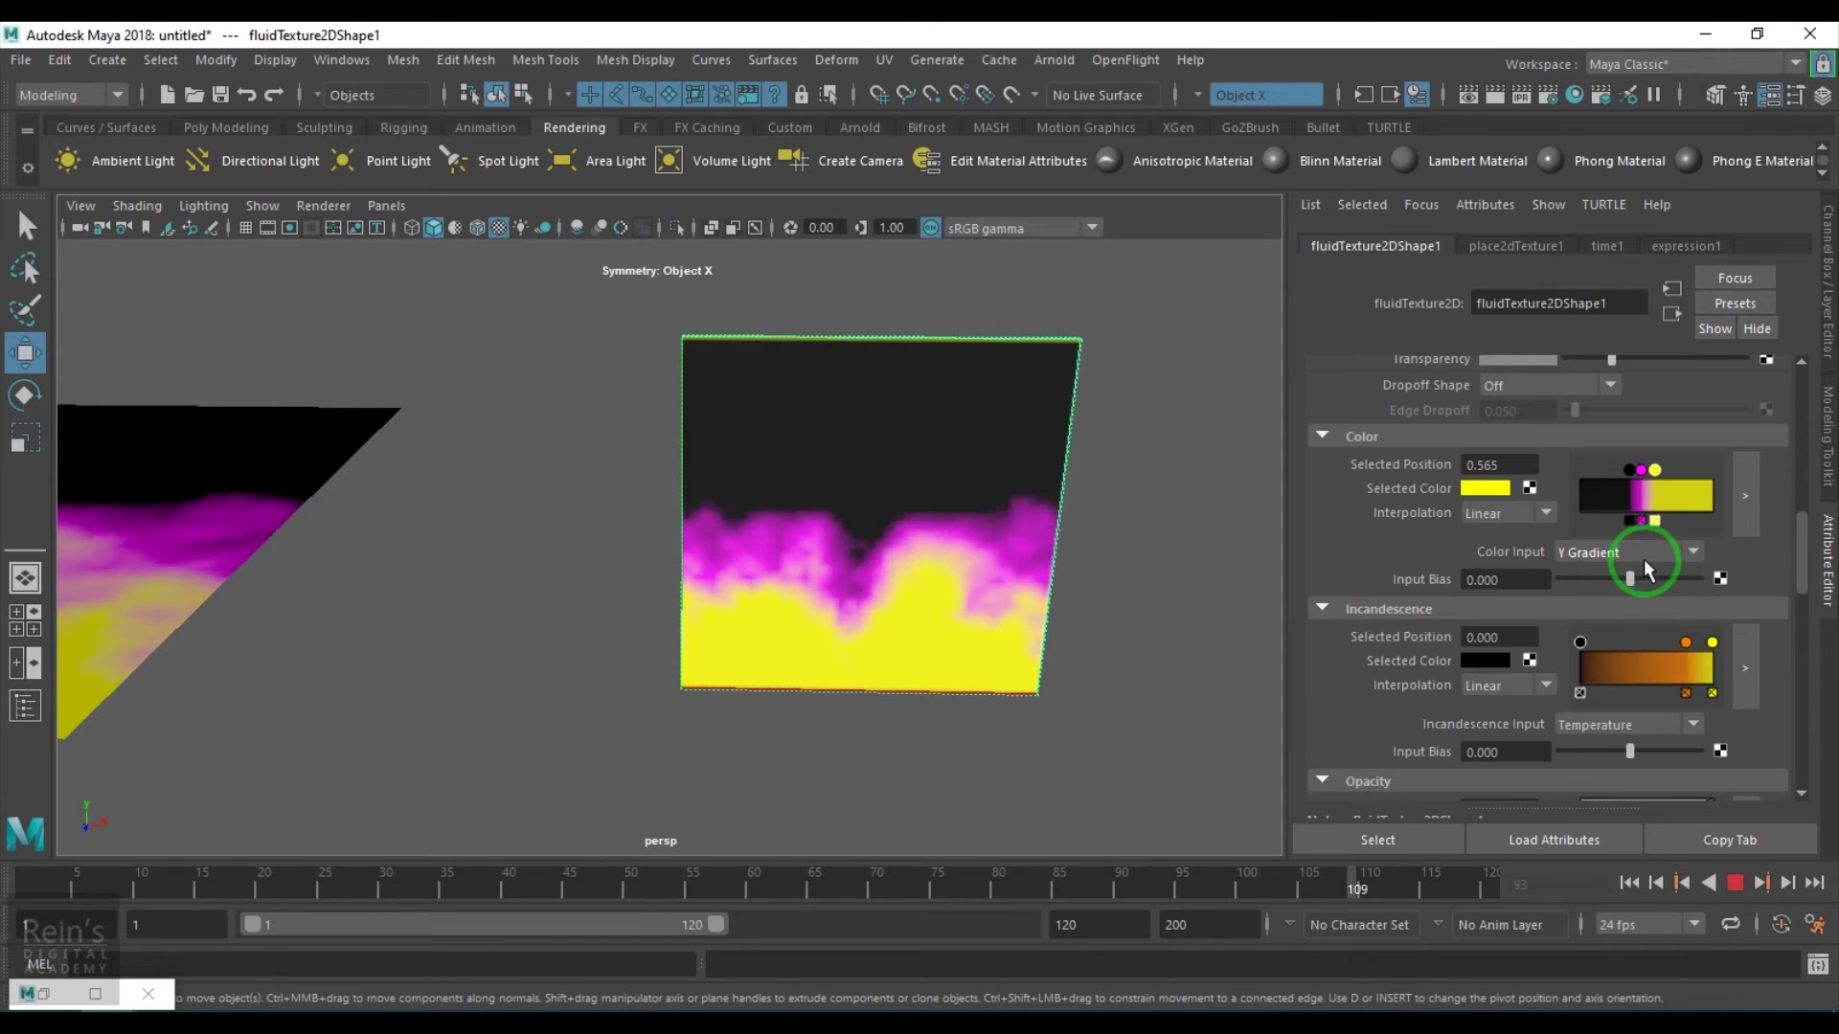
left_click(1644, 559)
left_click(1621, 649)
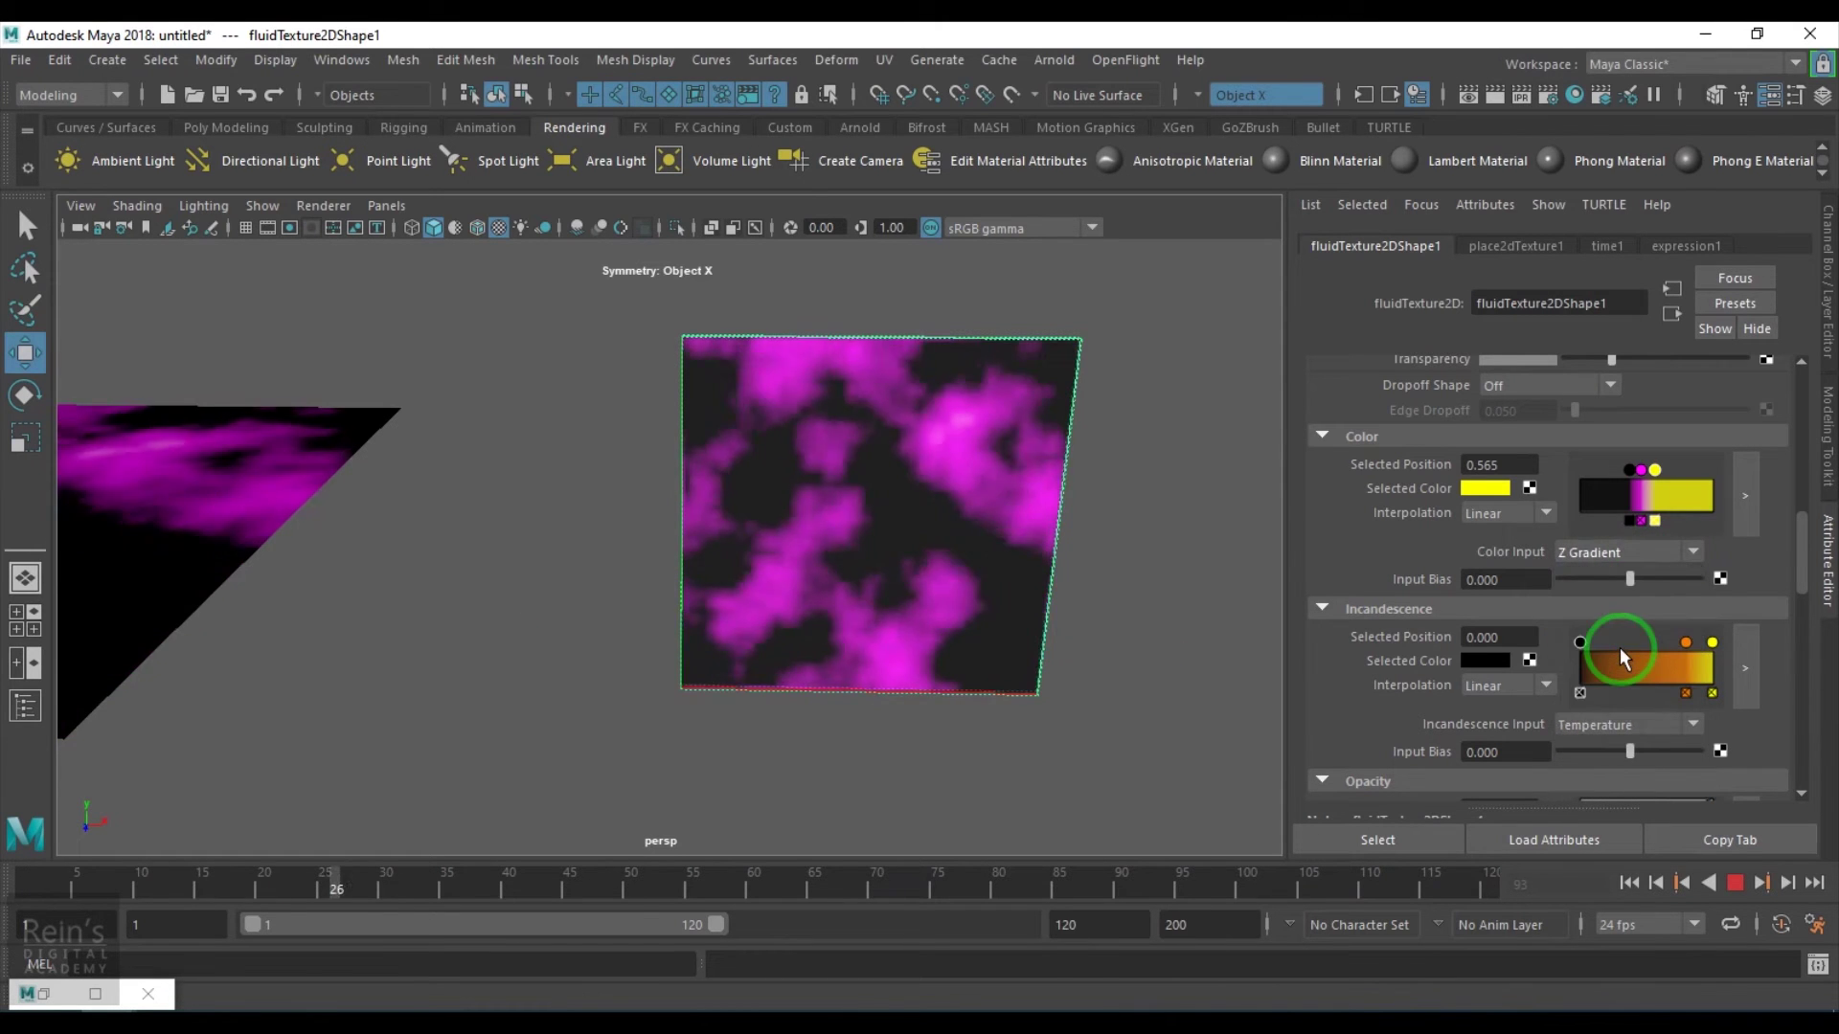
left_click(1605, 551)
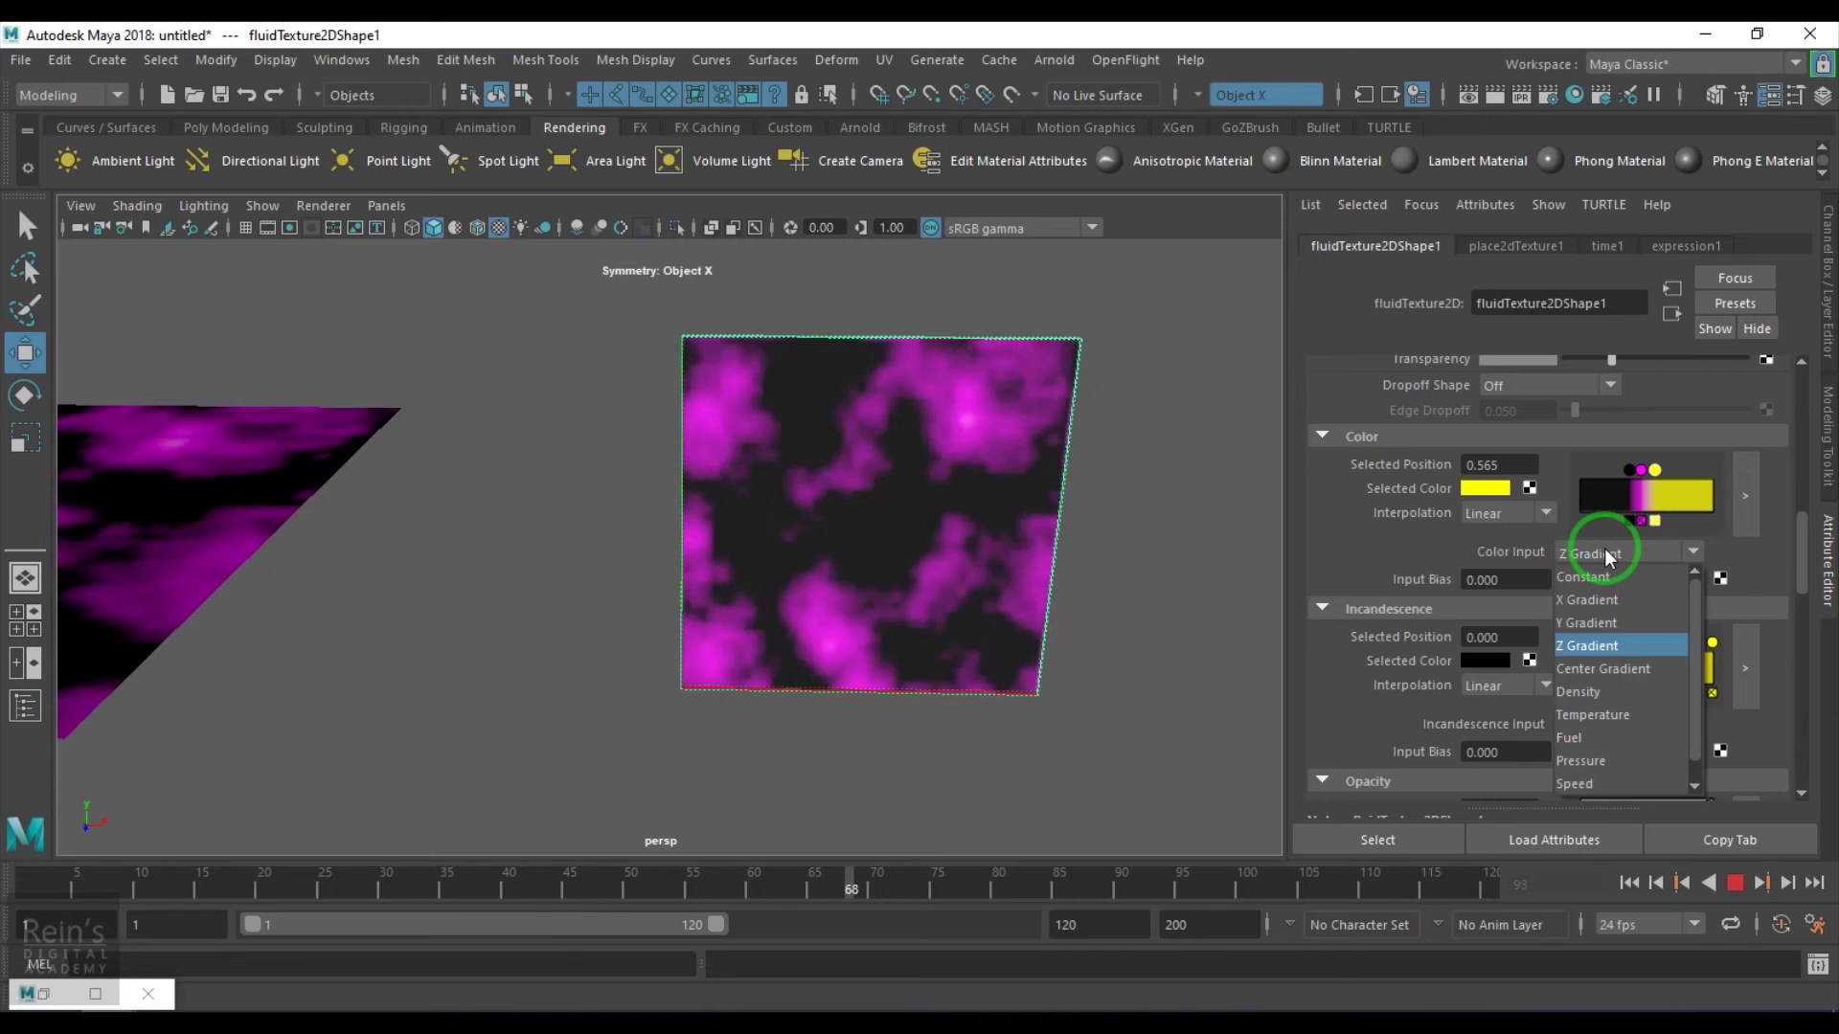
left_click(1601, 667)
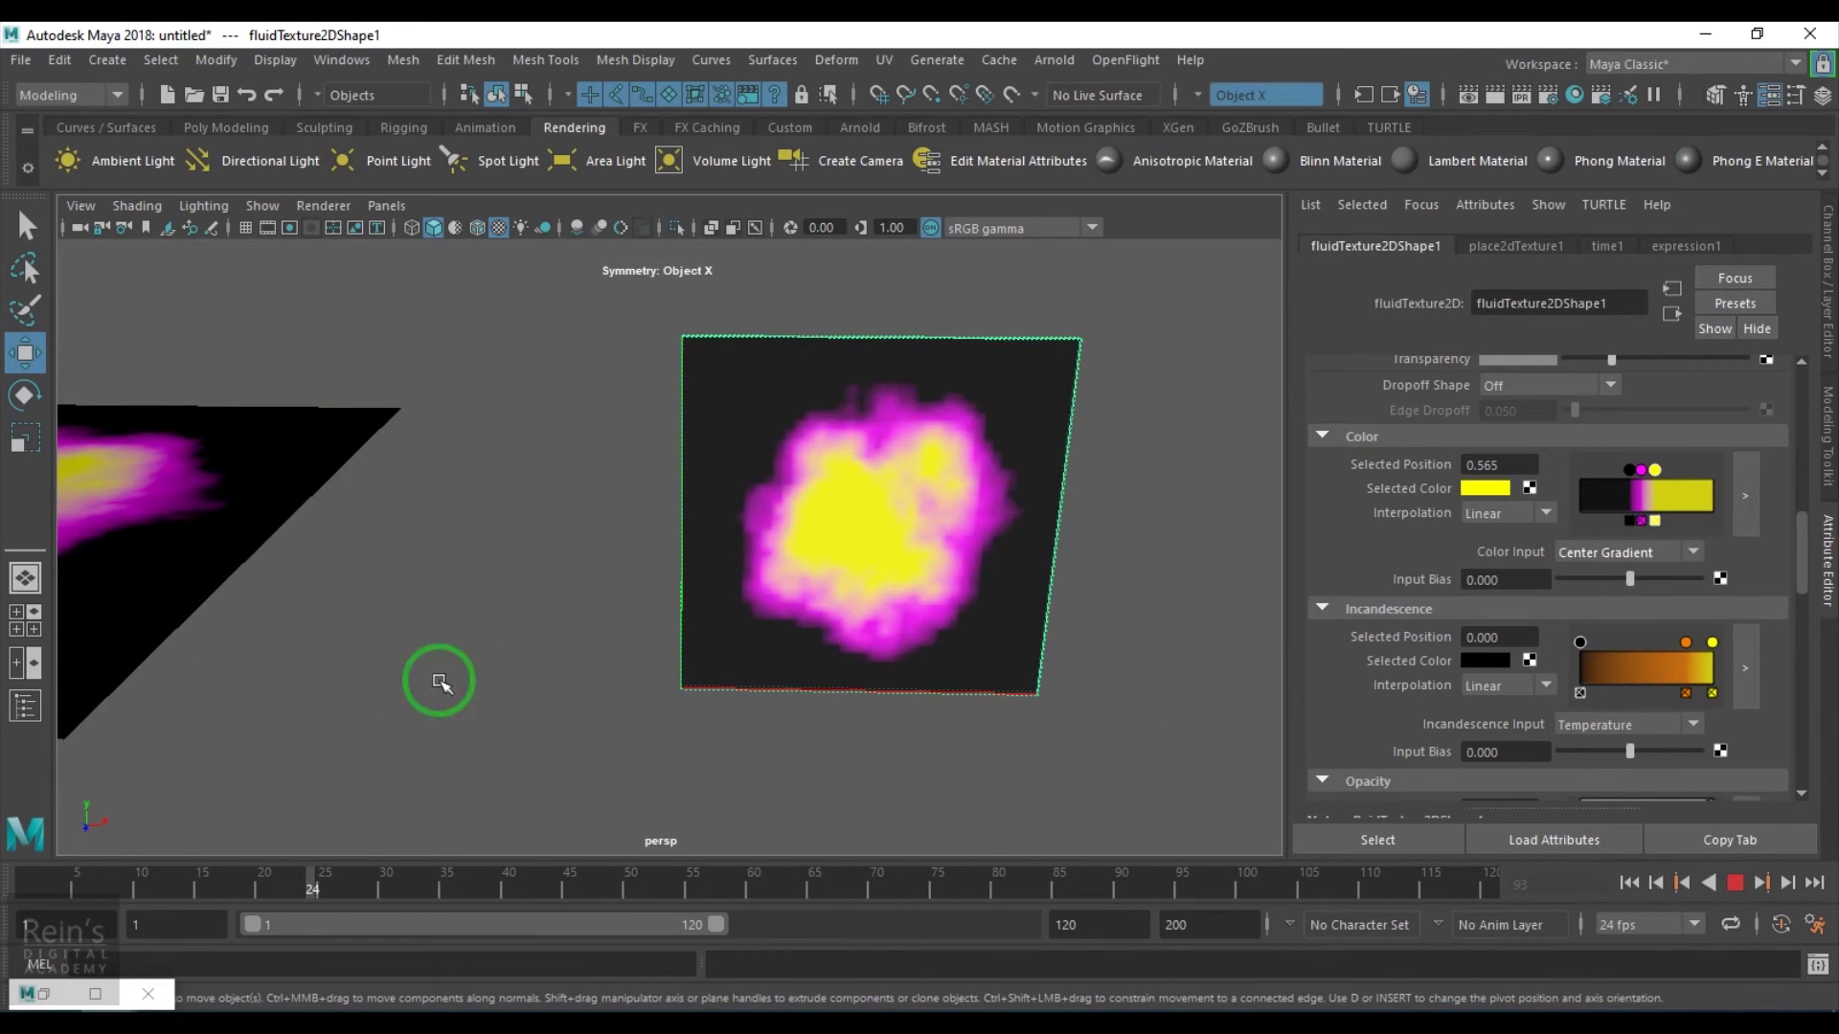
- Tumble the view and stop playback at frame 111 to inspect both fluid planes
left_click_drag(440, 682, 595, 698, "alt")
left_click(1710, 883)
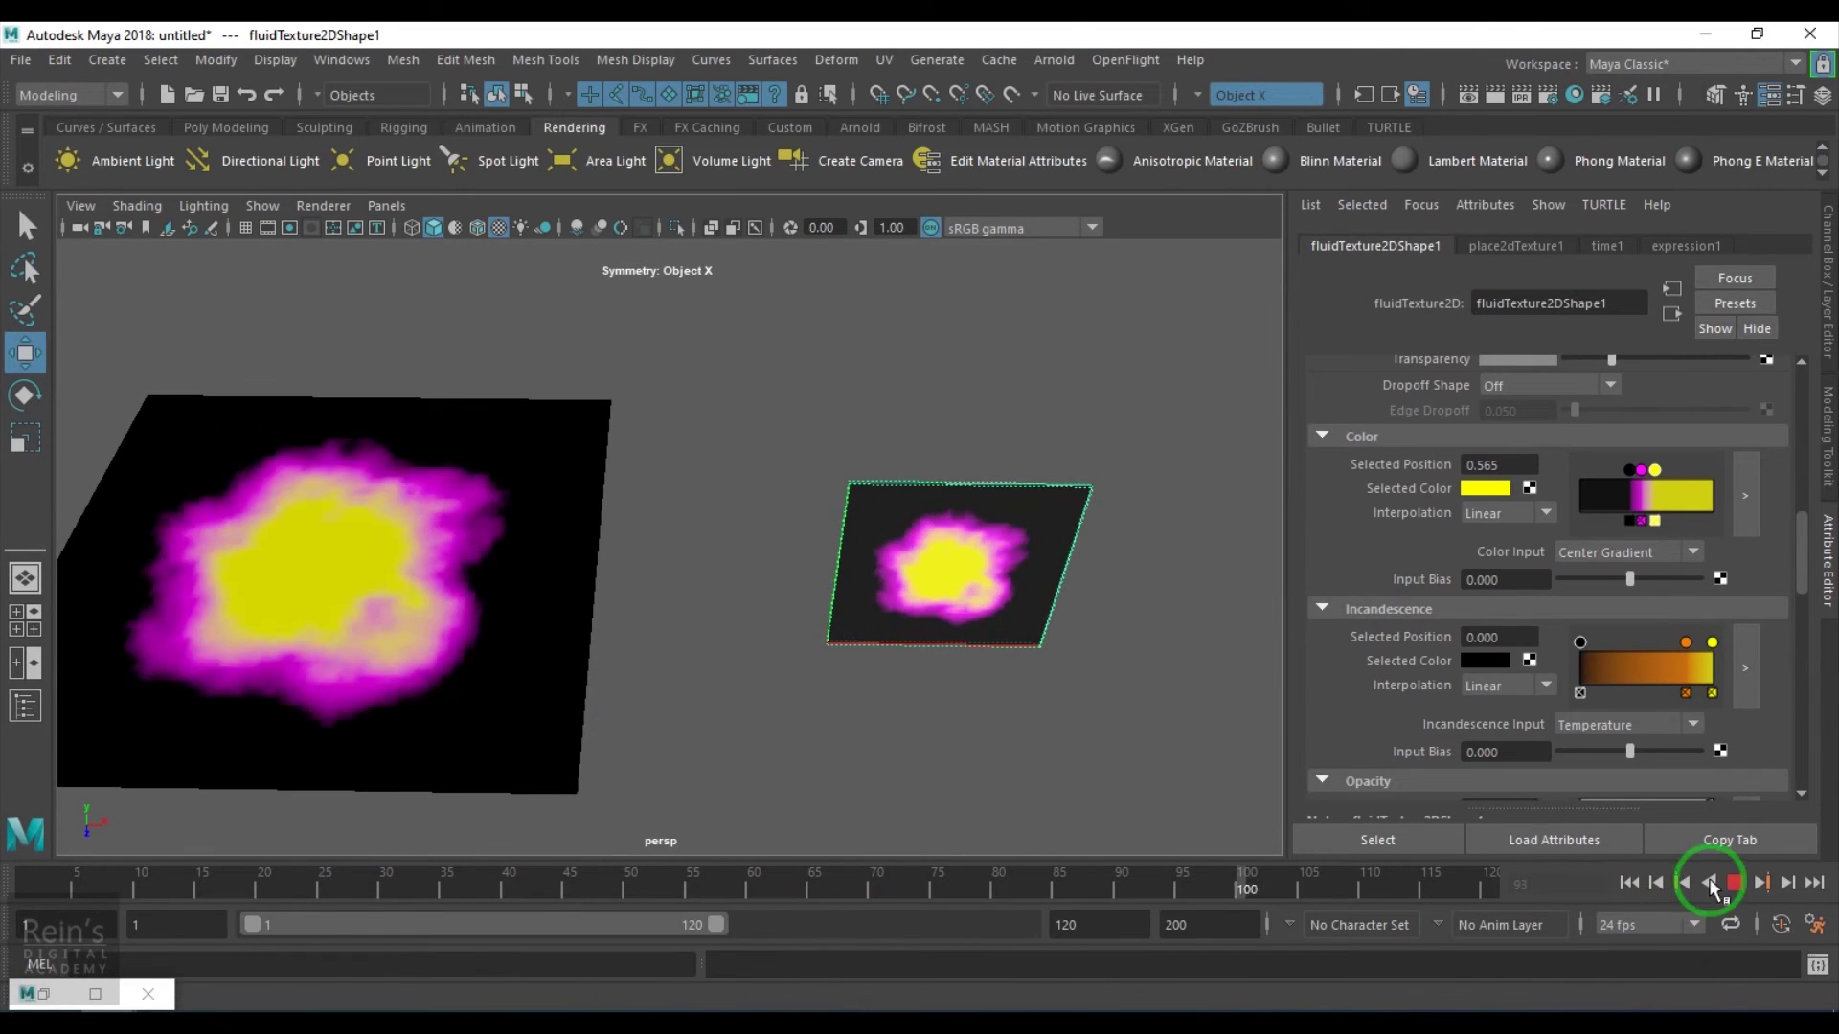
left_click(1735, 882)
left_click_drag(905, 613, 922, 602, "alt")
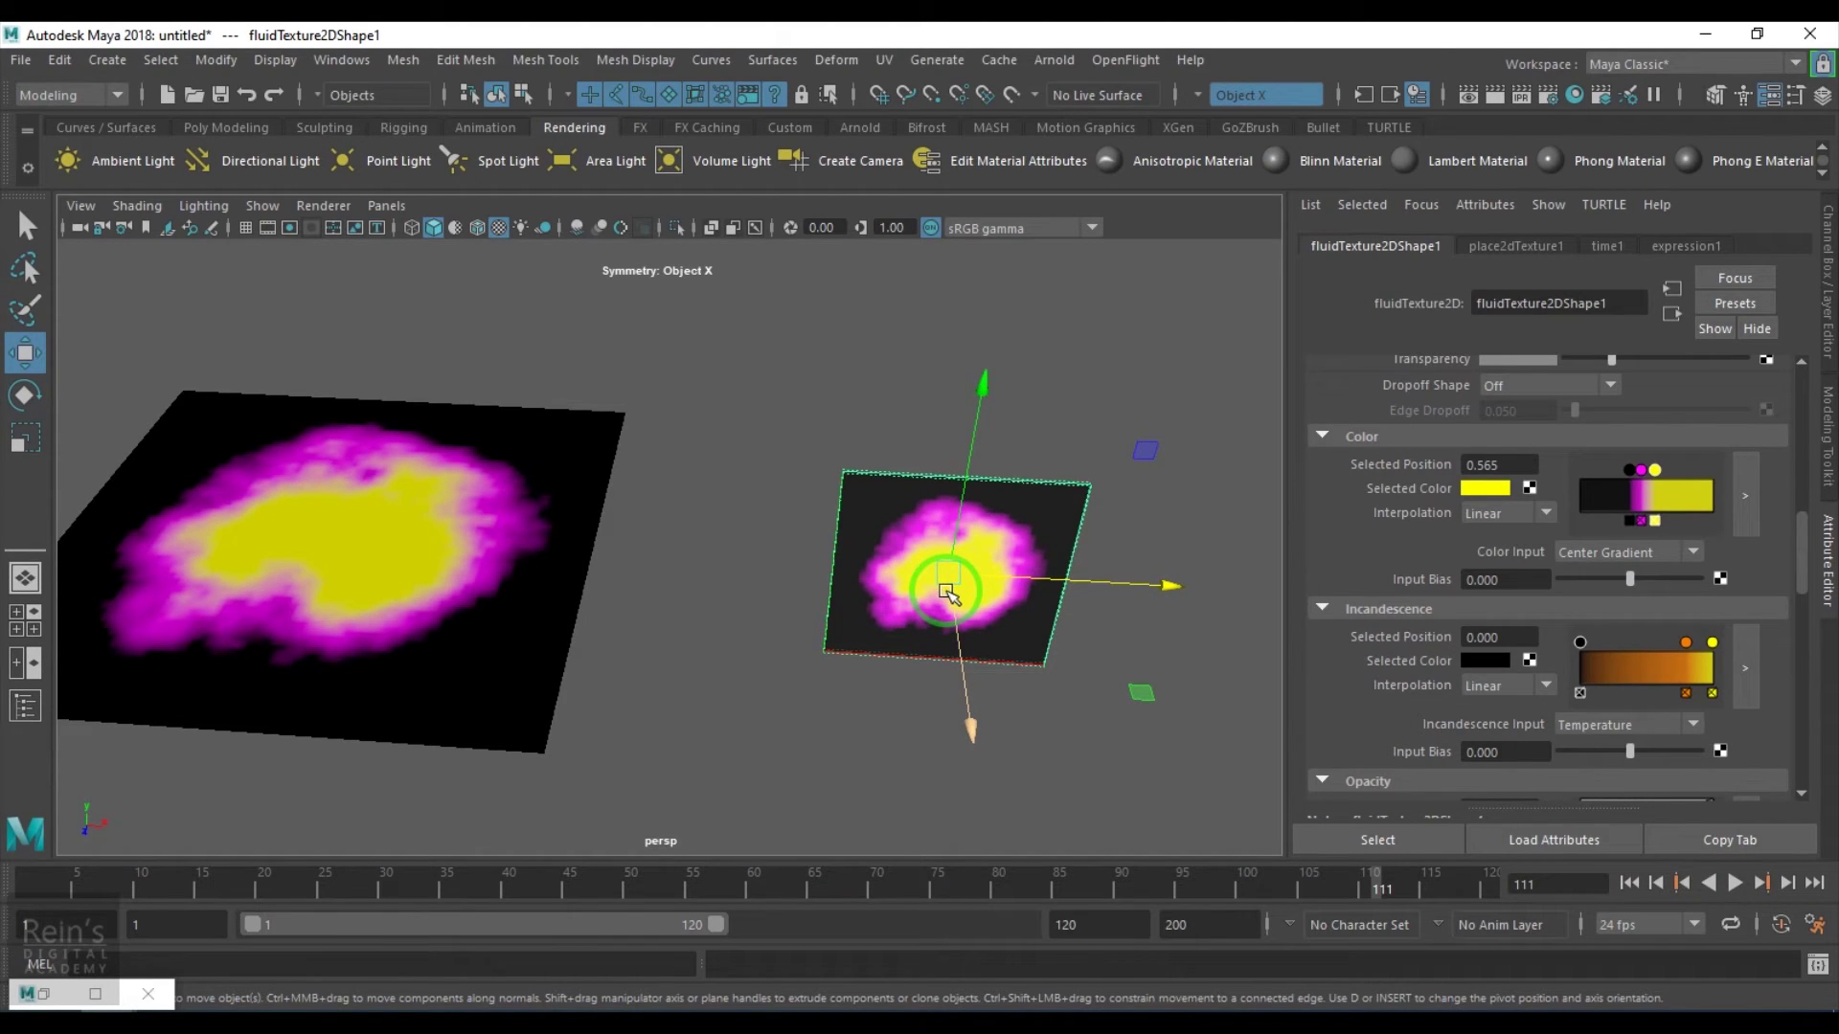
- Set the fluid's Density contents method to Dynamic Grid
left_click(1647, 567)
scroll(1616, 580, "up", 10)
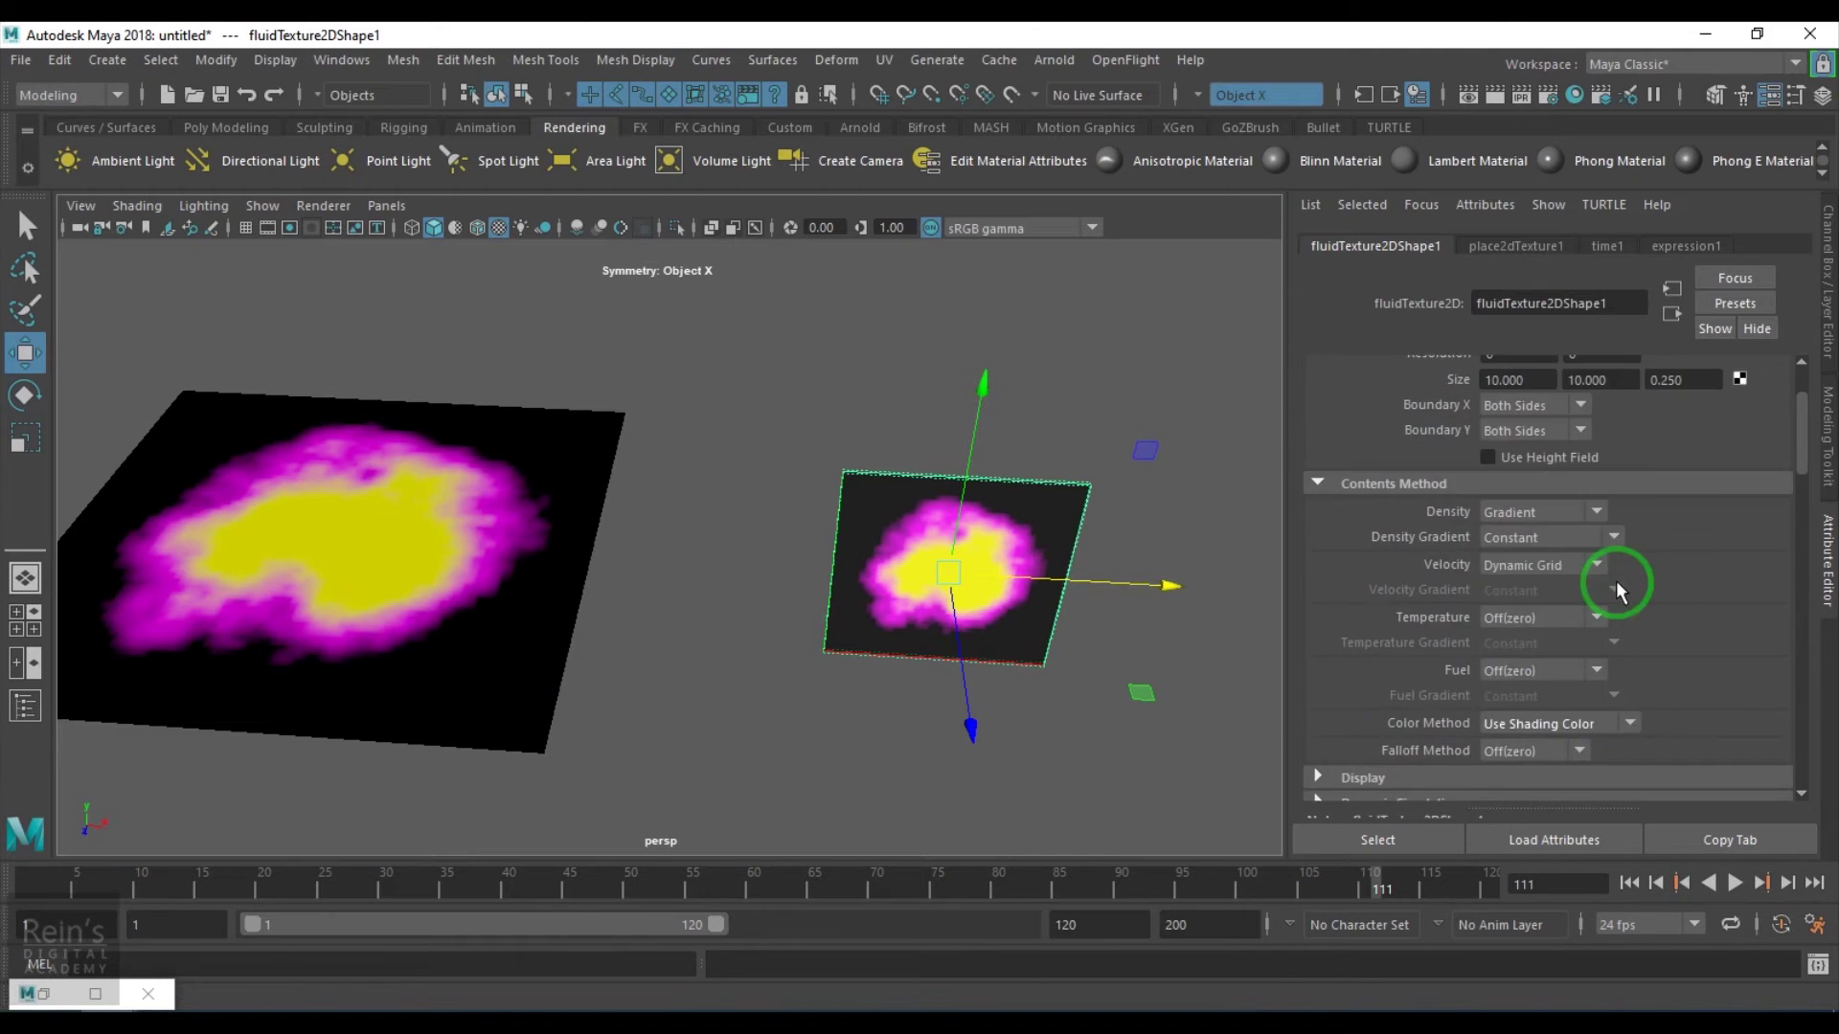
left_click(1542, 624)
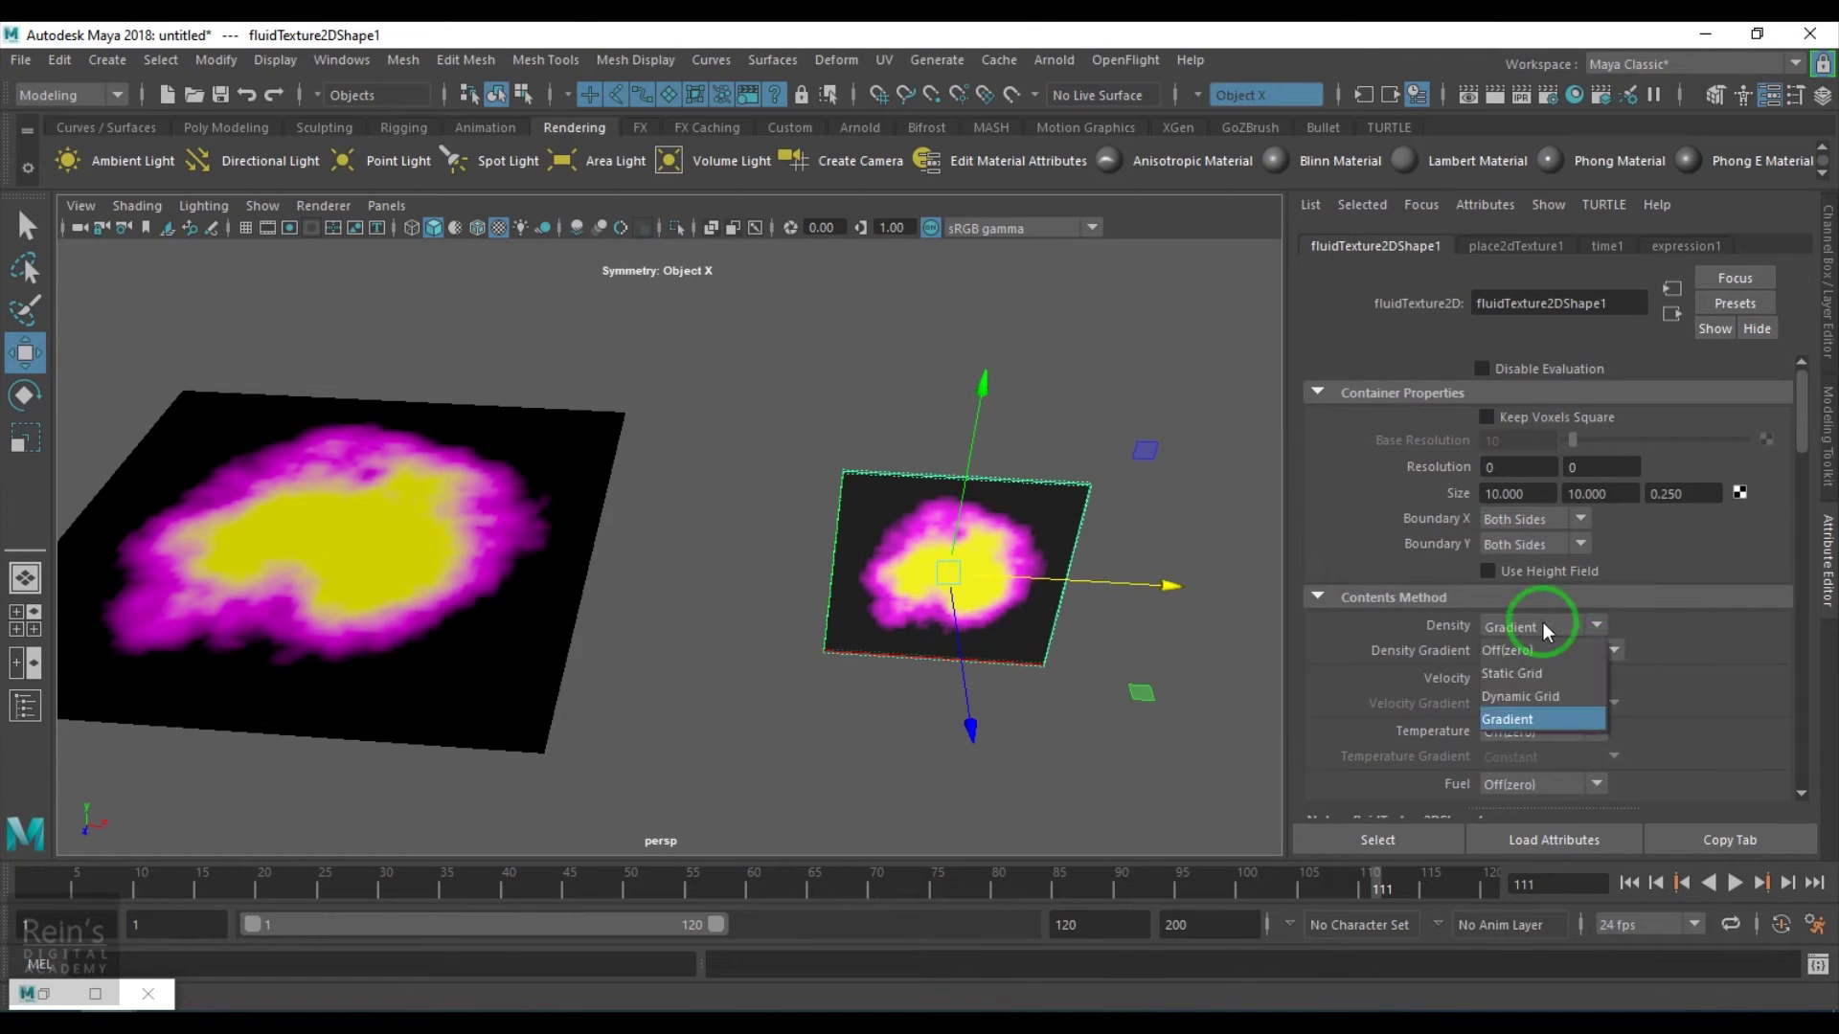
left_click(1552, 699)
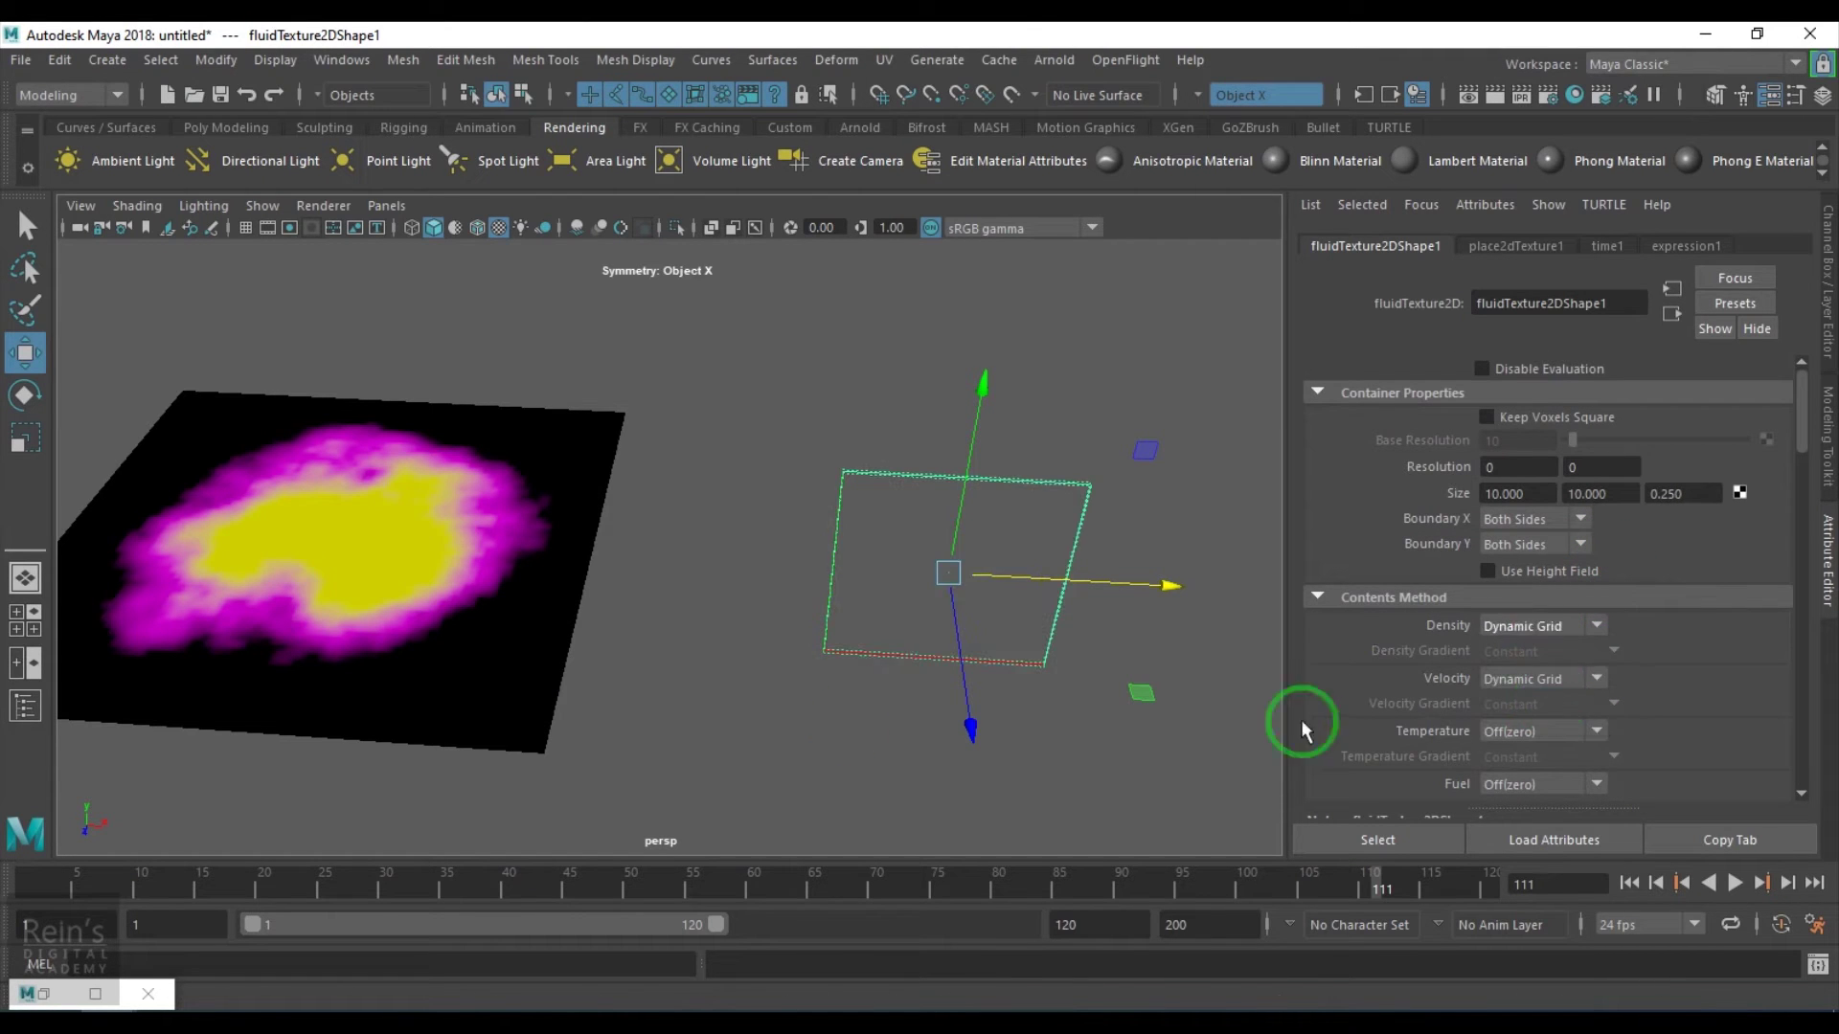
- Add a default fluid emitter from the FX menu set and move it toward the container bottom
left_click(67, 95)
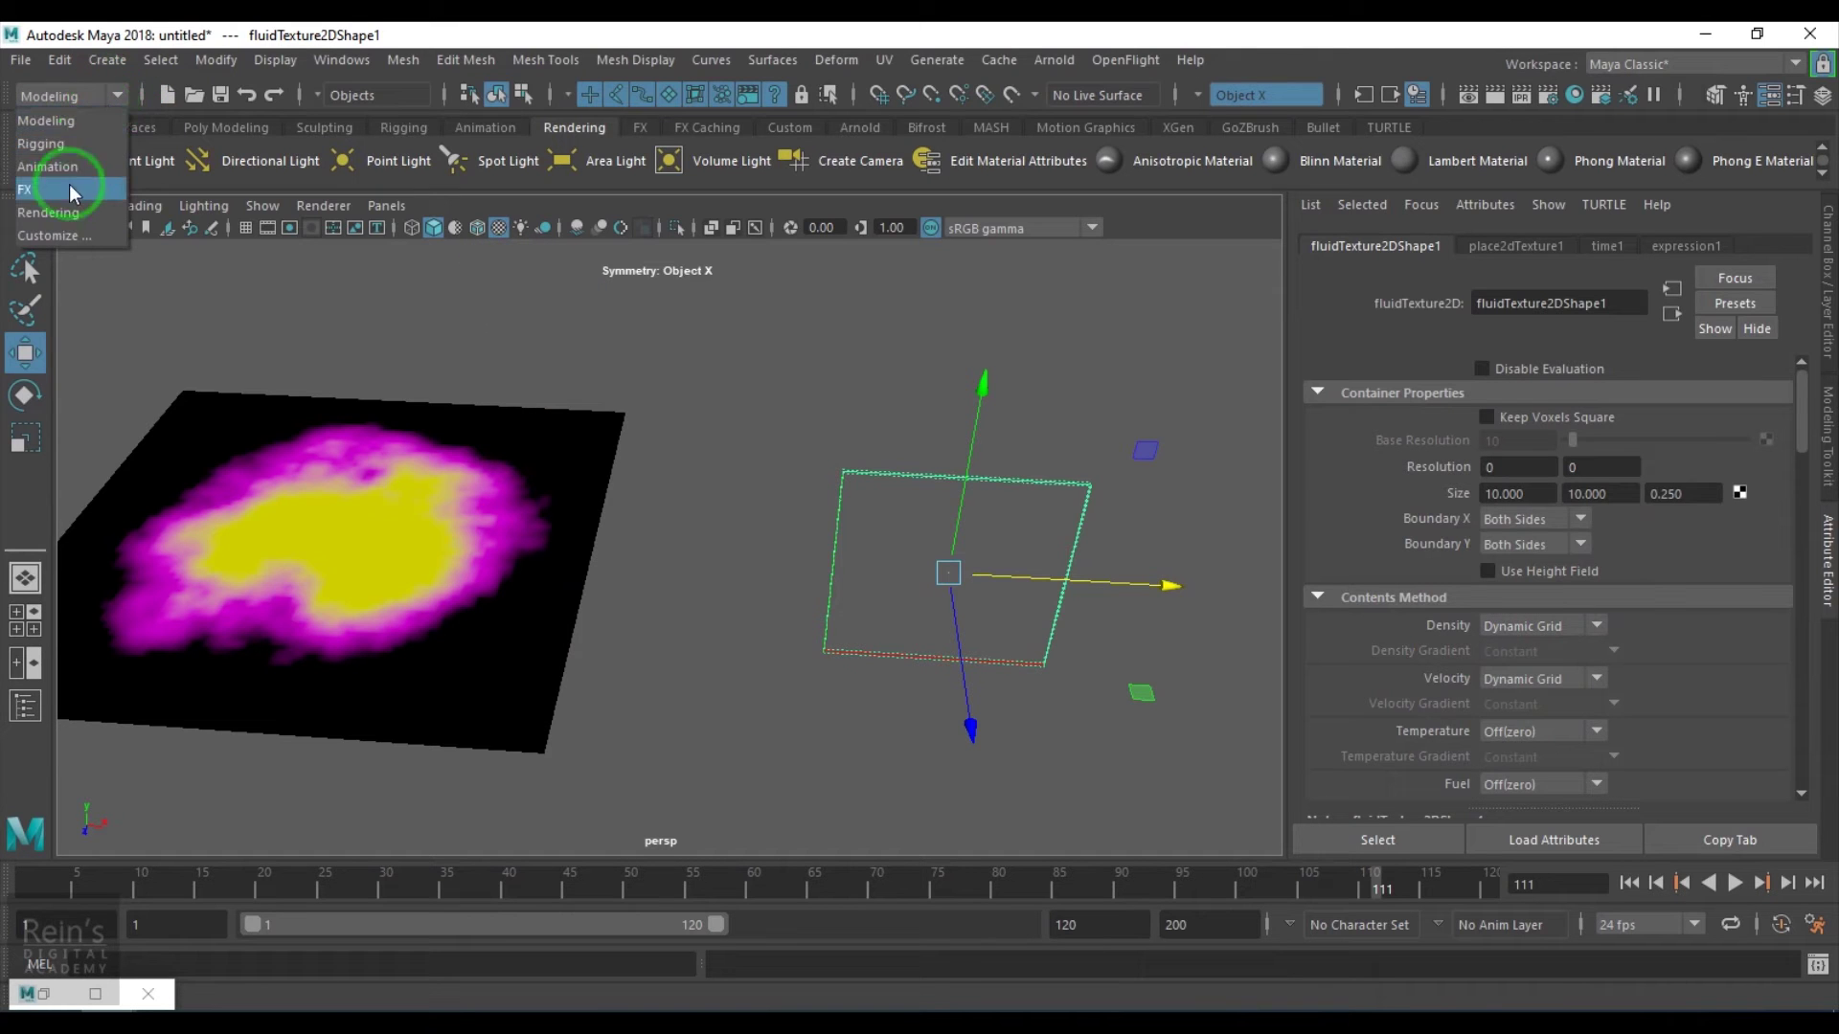
left_click(67, 184)
left_click(431, 144)
left_click(445, 61)
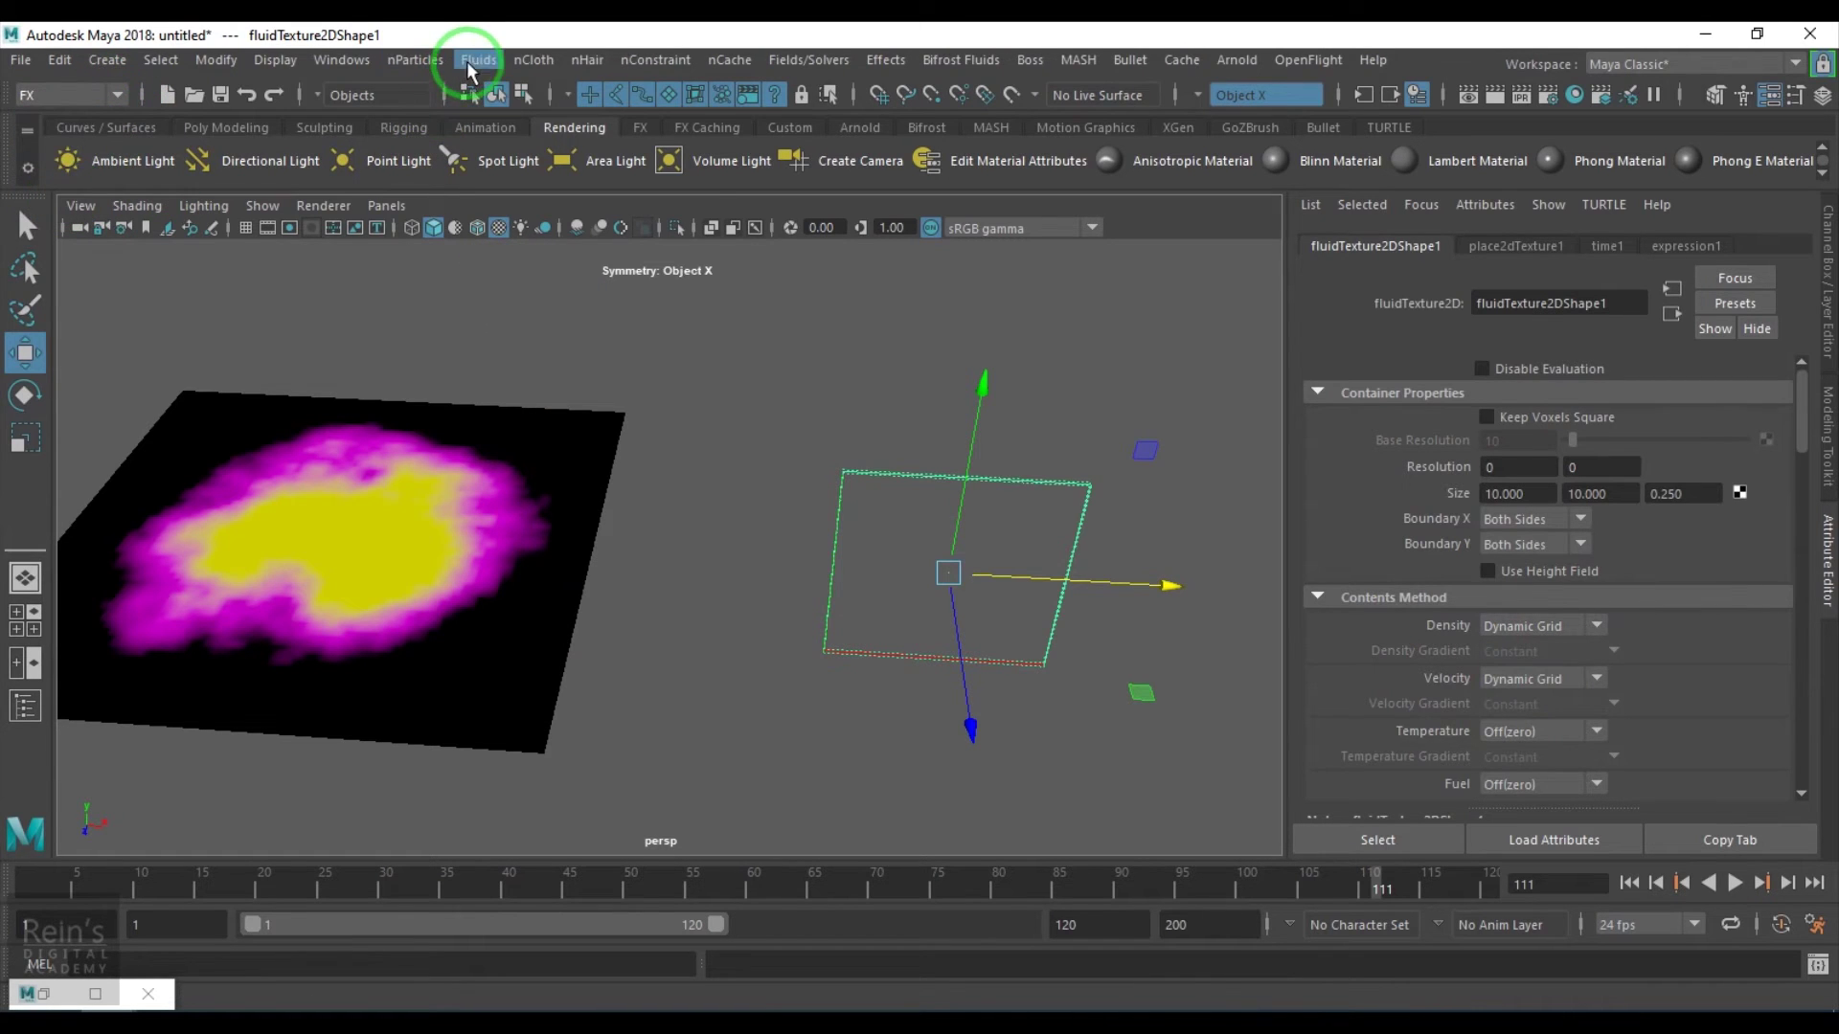
left_click(468, 62)
mouse_move(671, 164)
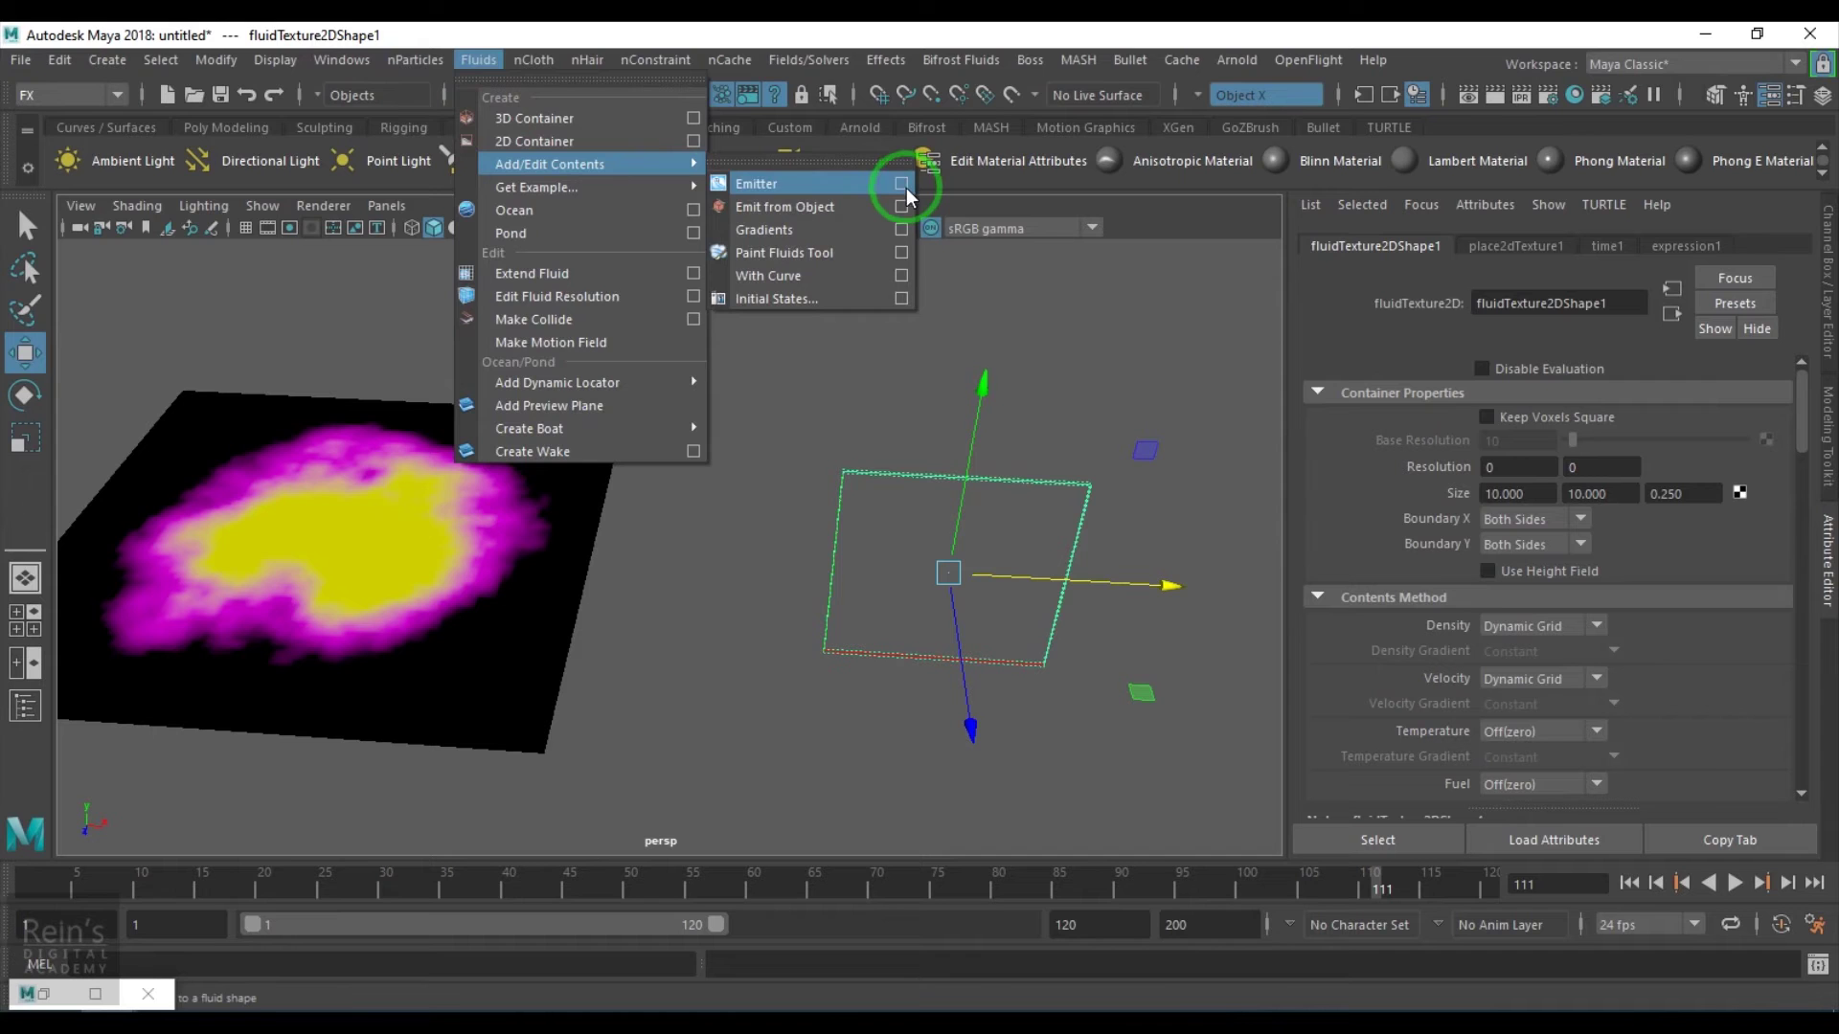
left_click(901, 183)
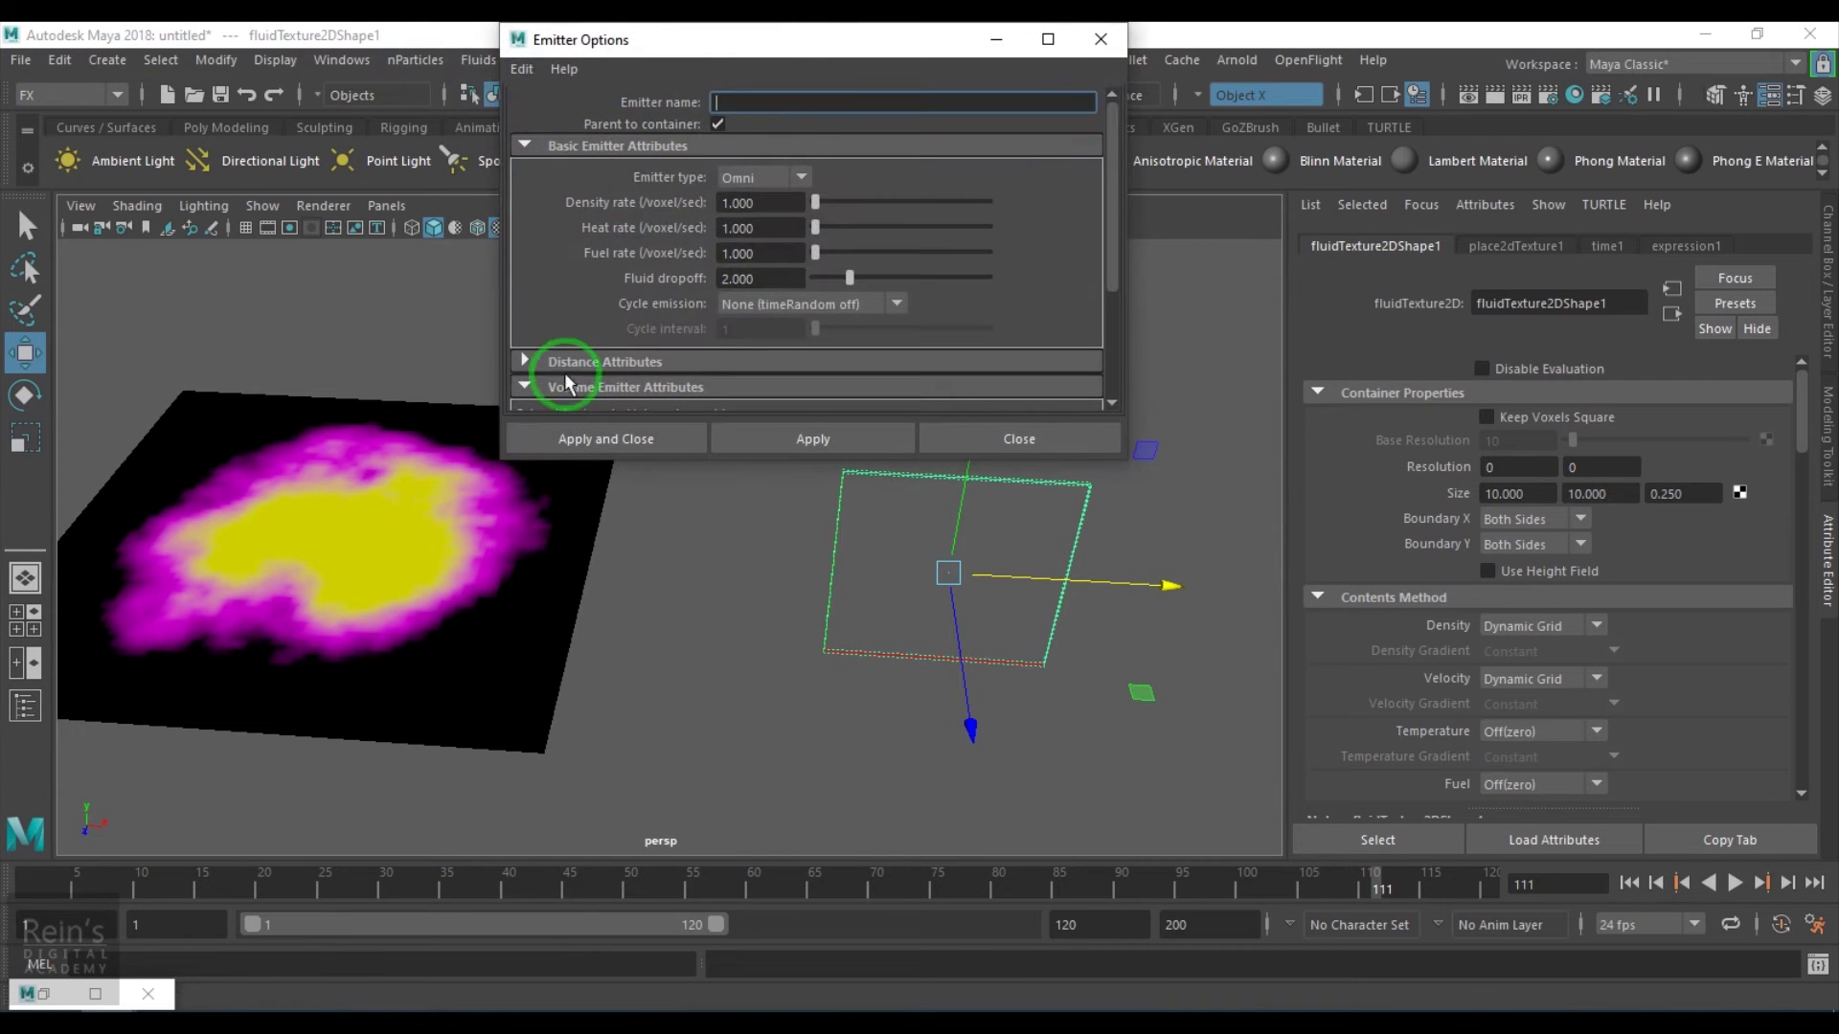
left_click(575, 443)
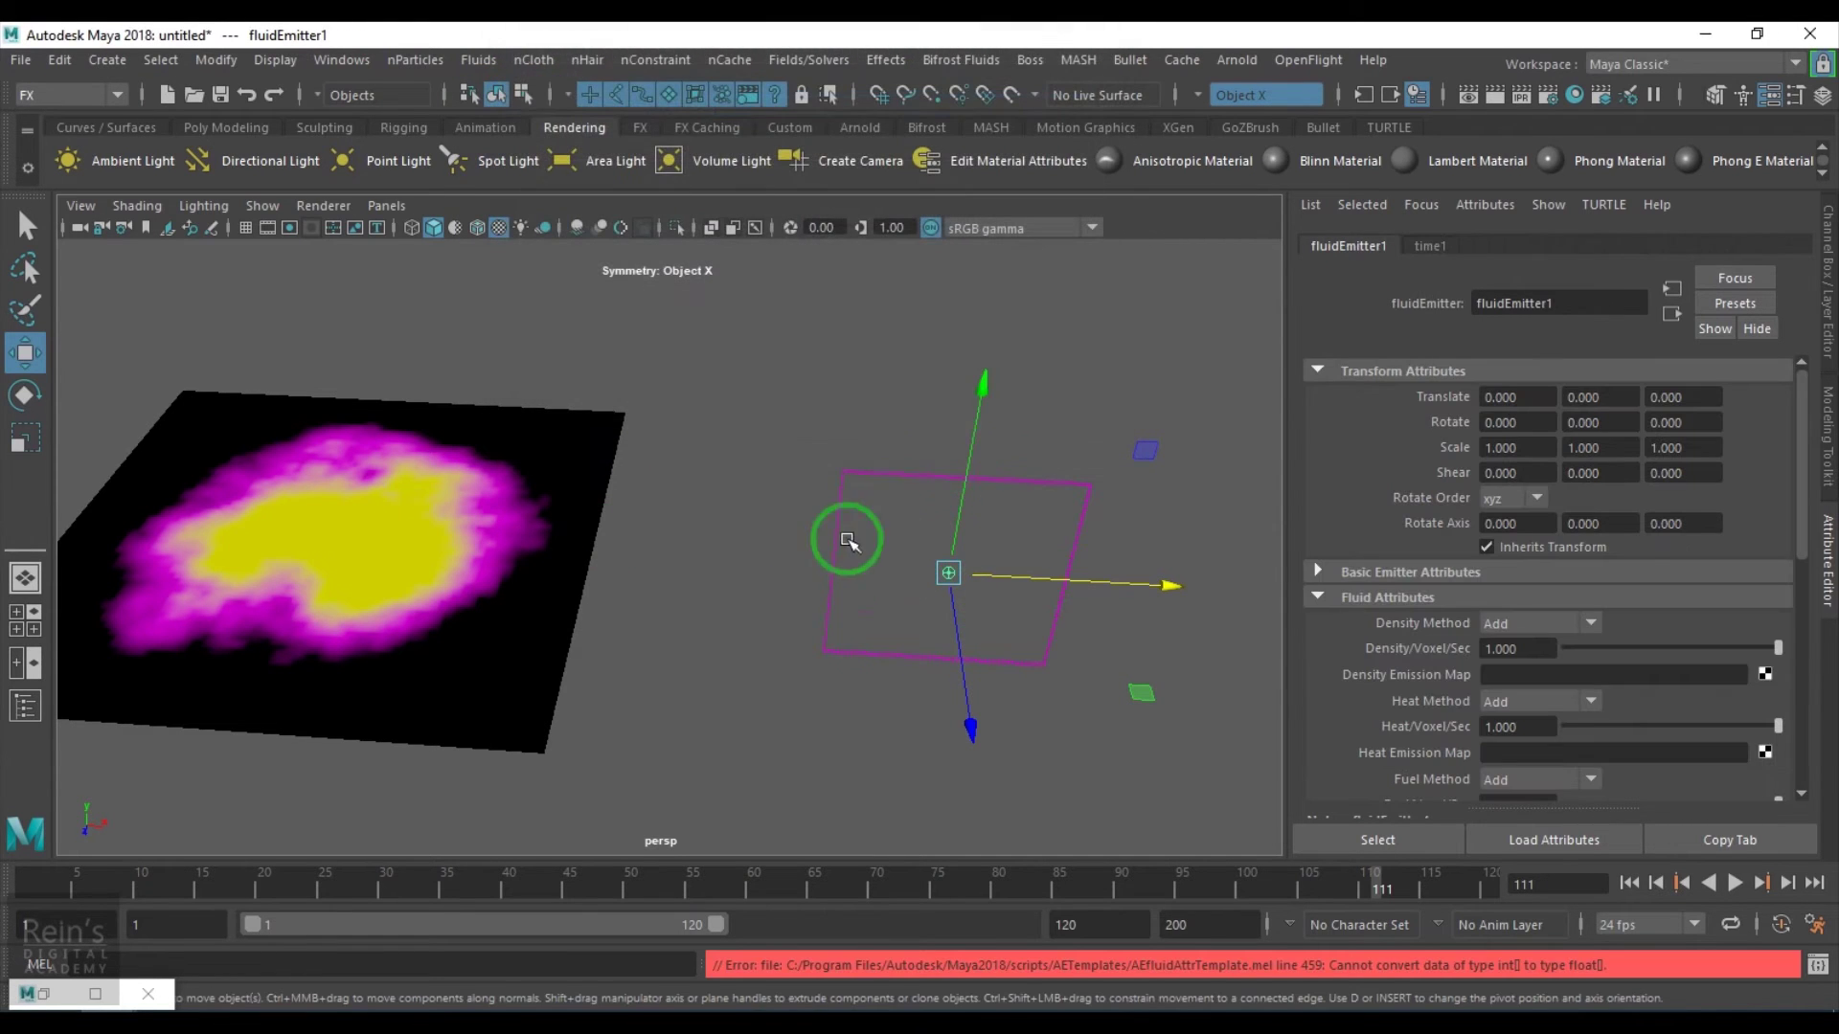
left_click_drag(979, 407, 985, 422)
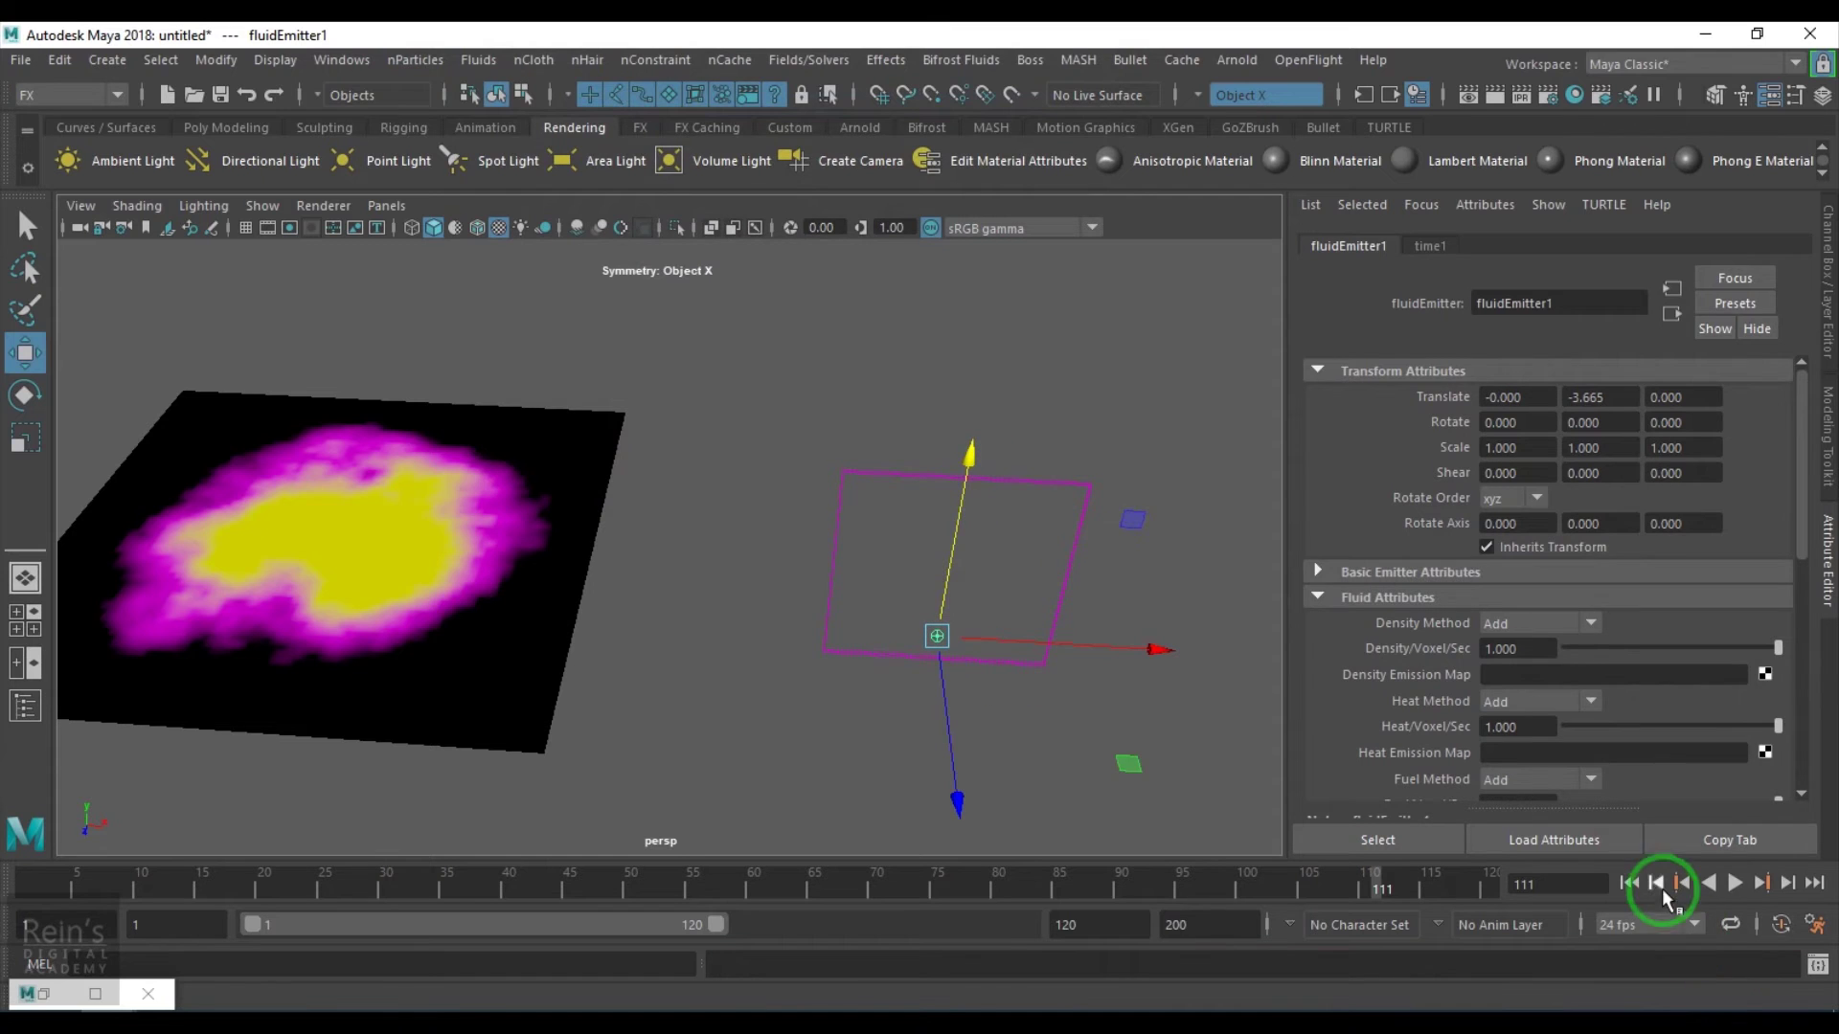
- Replay the simulation from frame 1, stopping at frames 71 and 115, then select the plane
left_click(1631, 882)
left_click(1734, 882)
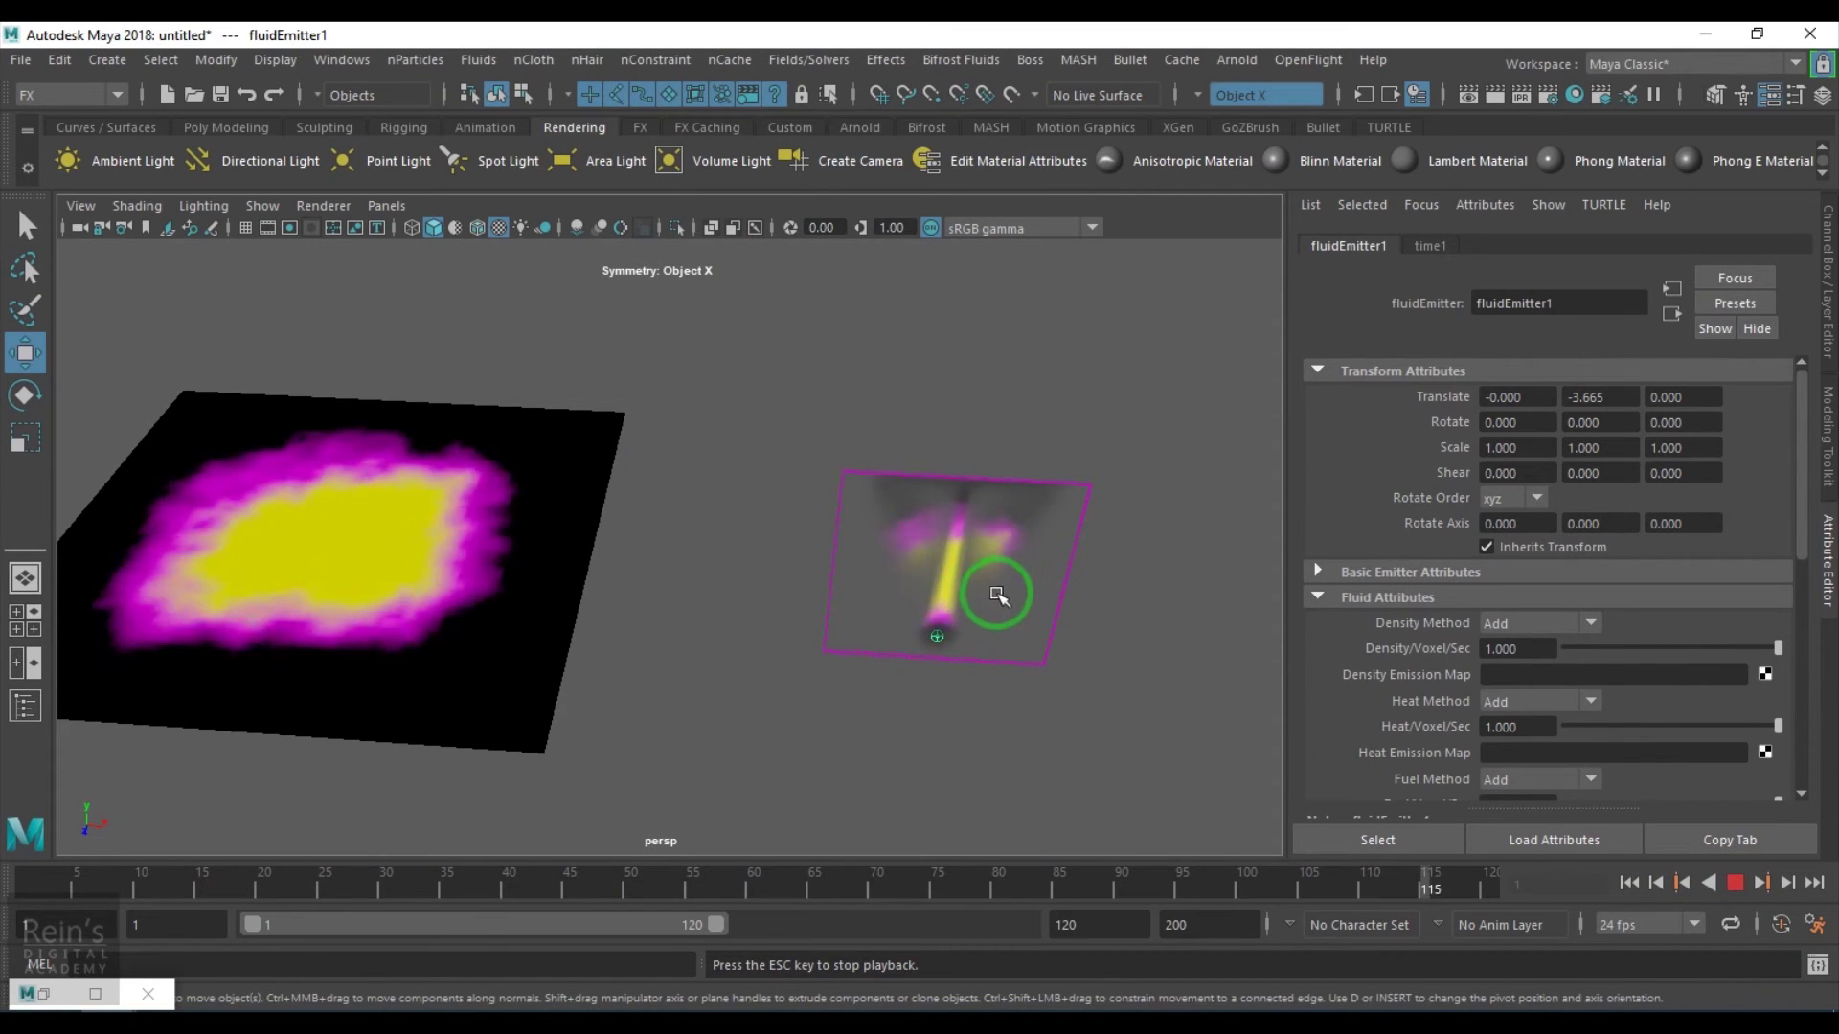
left_click(1735, 882)
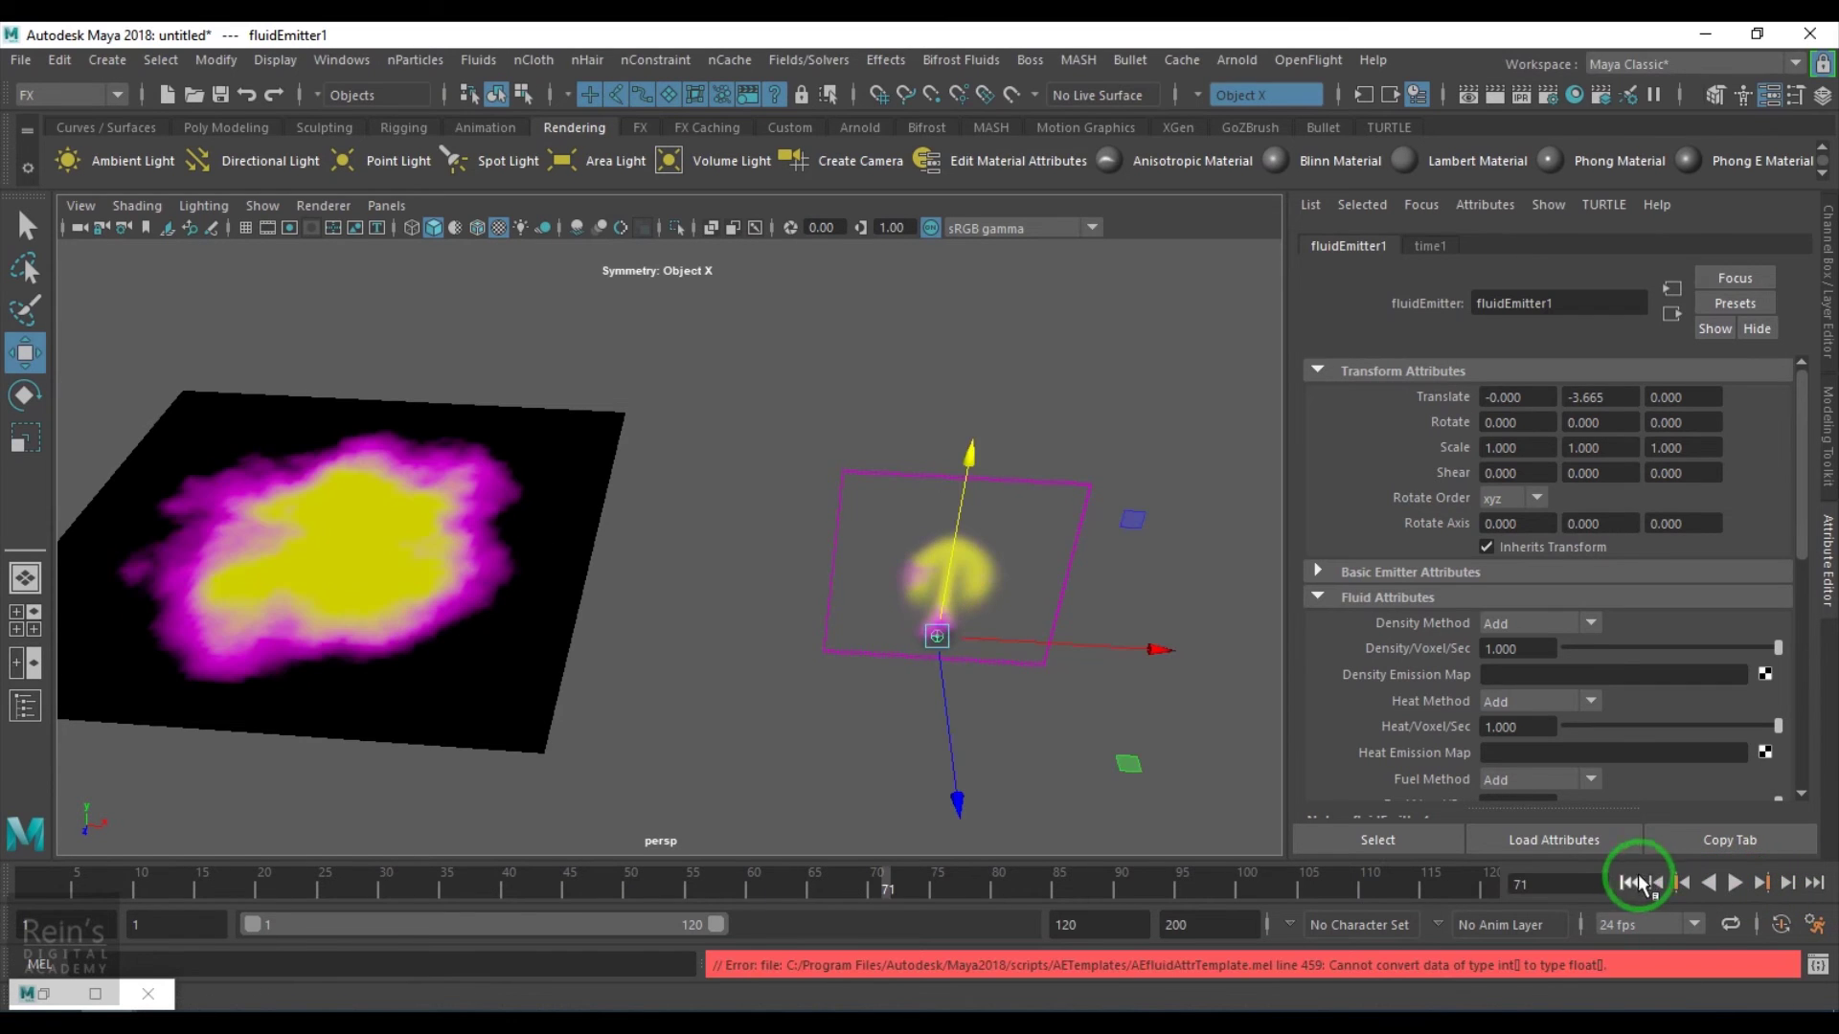
left_click(1630, 883)
left_click(1737, 882)
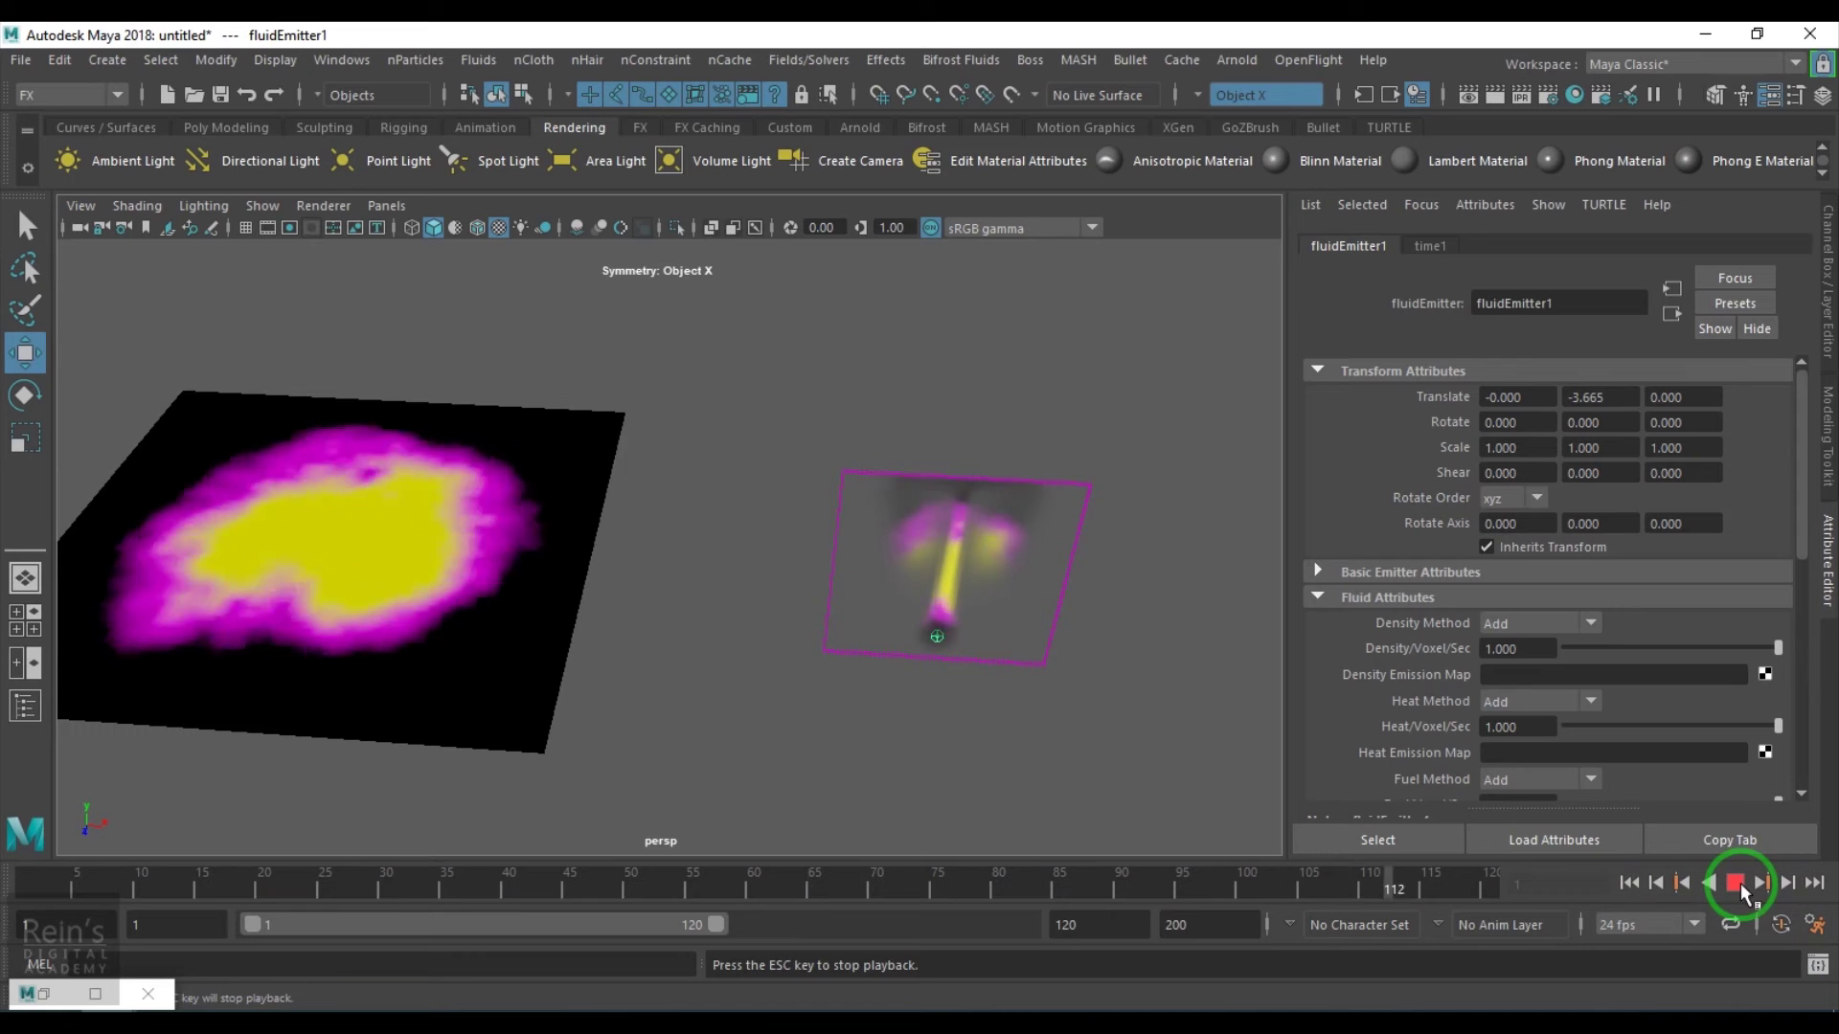
left_click(1736, 882)
left_click_drag(591, 639, 770, 607, "alt")
left_click(552, 587)
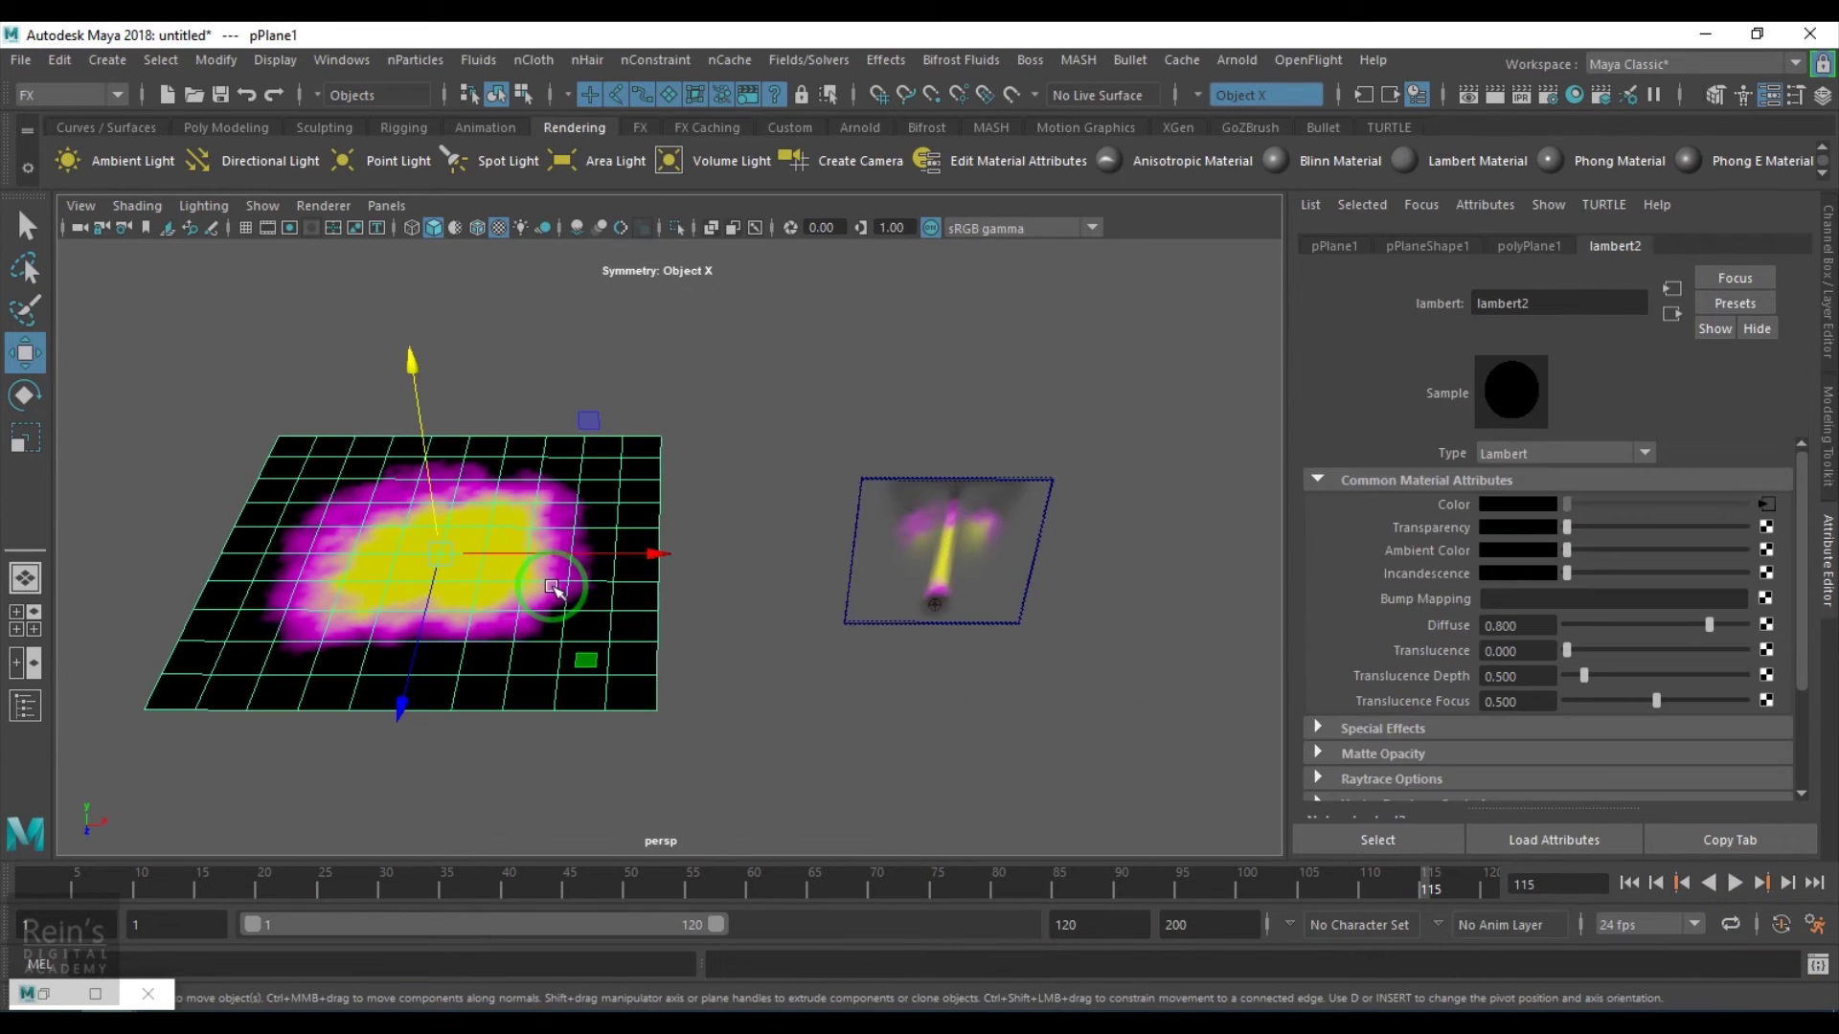
- Delete the old fluid container and map a new Fluid Texture 2D to lambert2 Color
left_click(953, 459)
key("Delete")
left_click(246, 969)
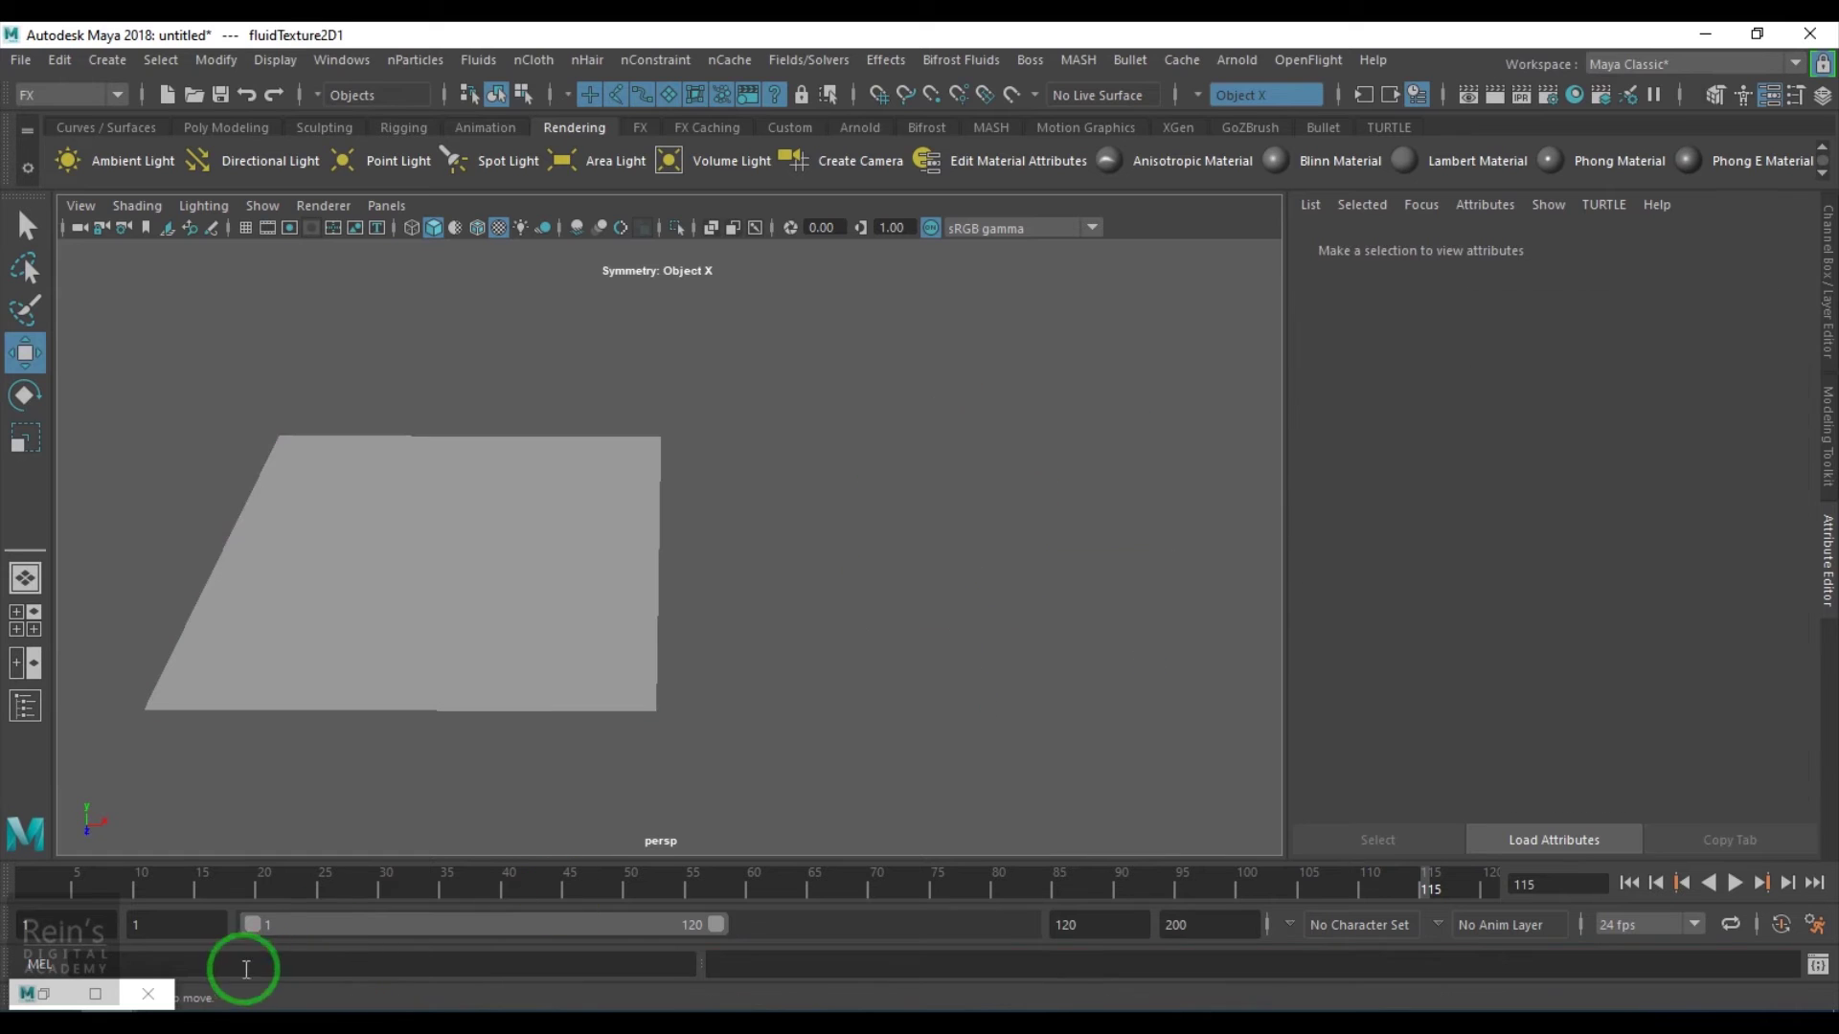
left_click(544, 623)
left_click(1607, 245)
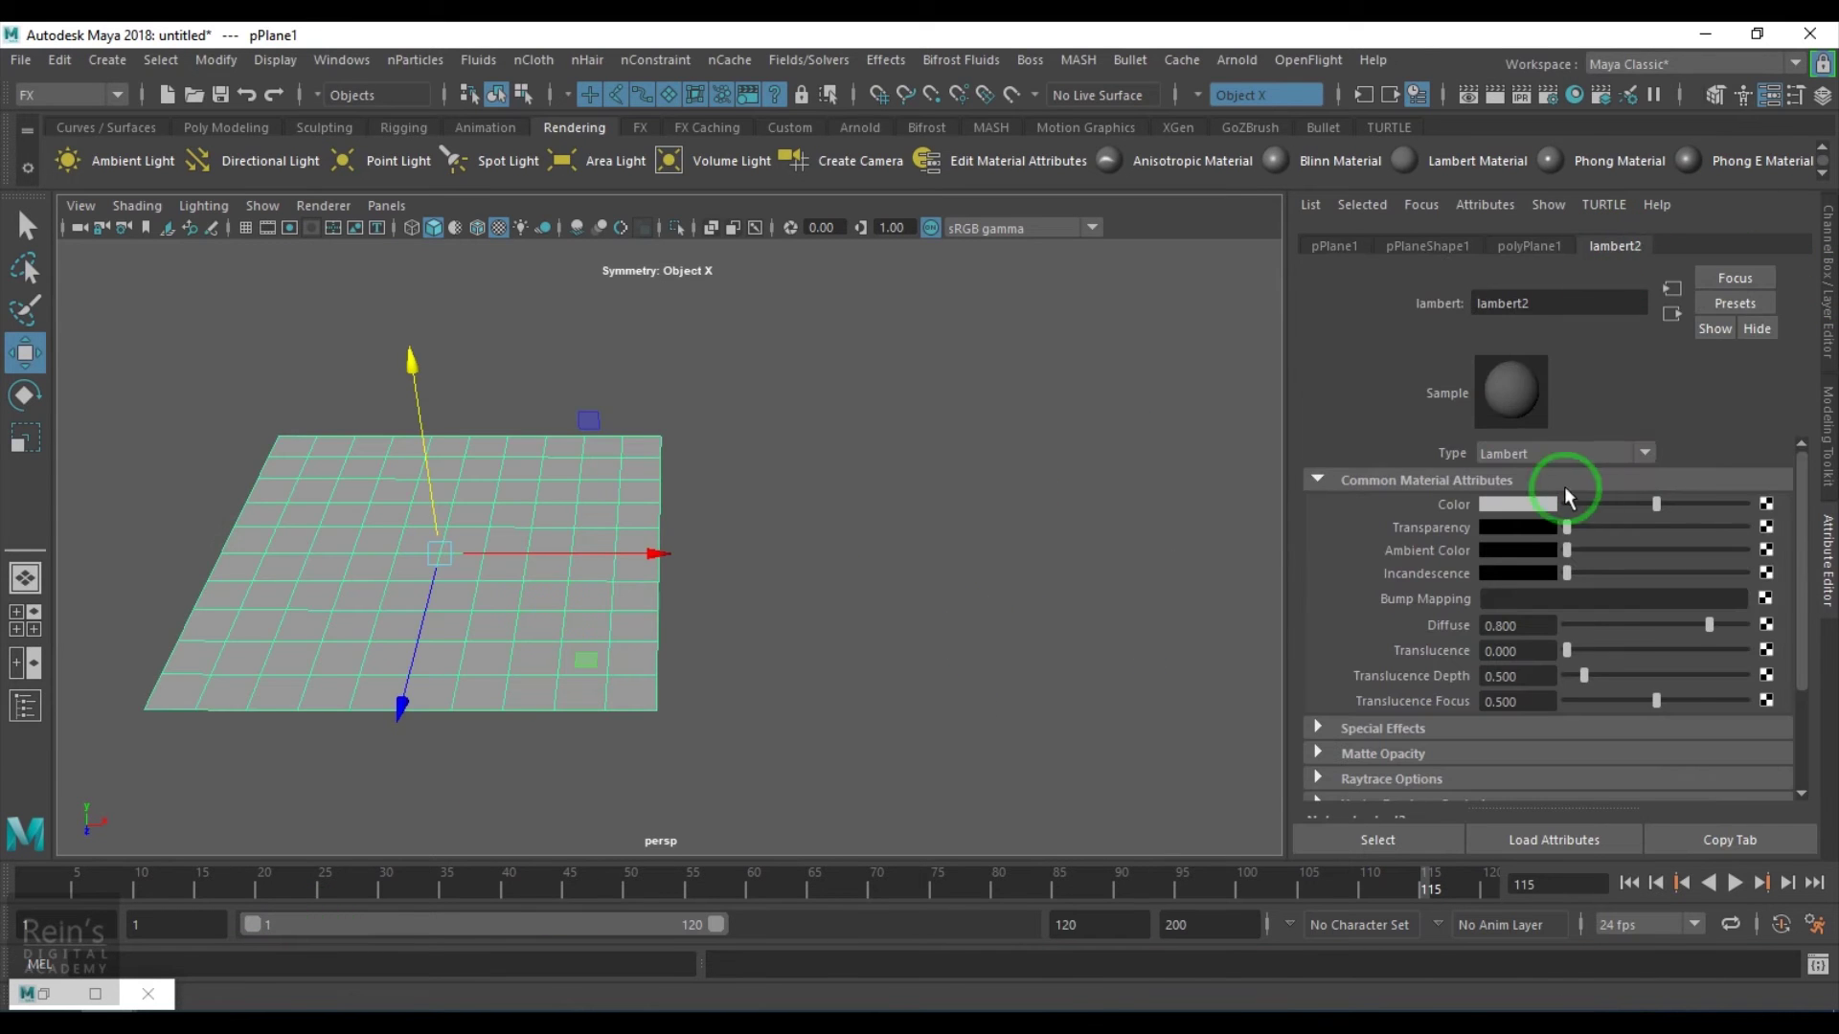
left_click(1767, 503)
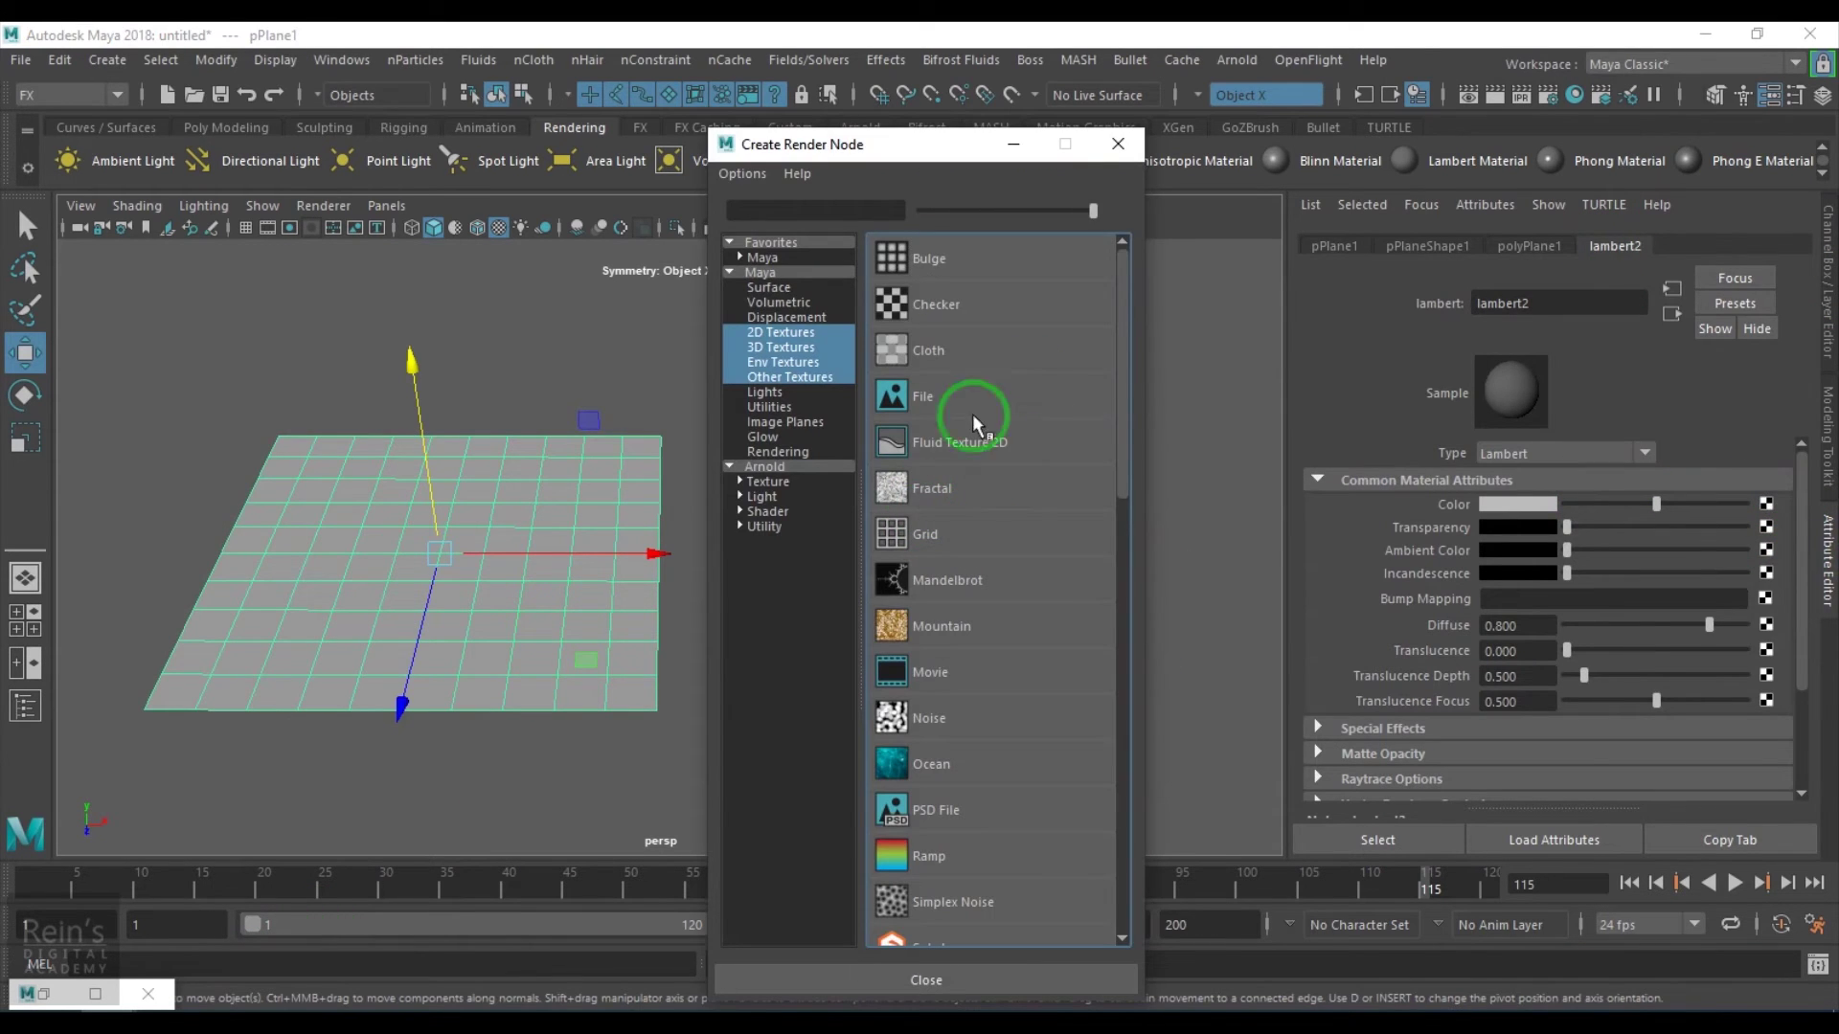
left_click(974, 448)
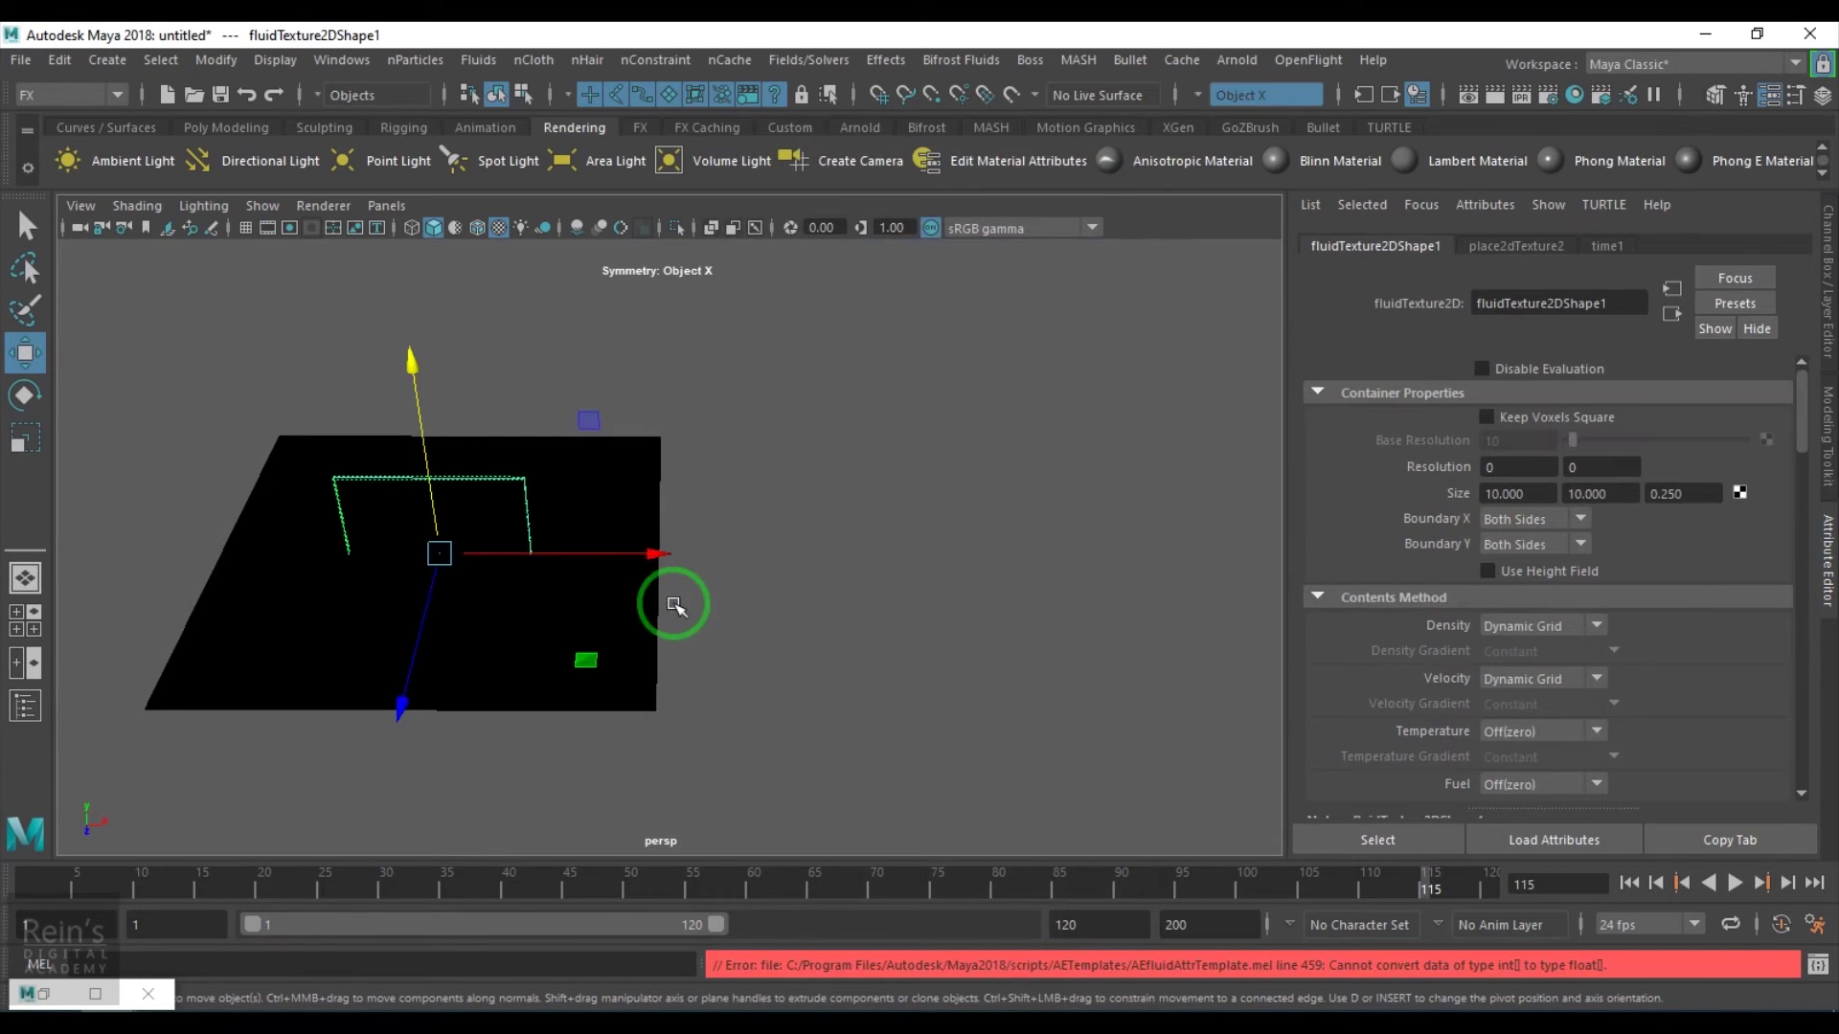
left_click_drag(663, 554, 1088, 550)
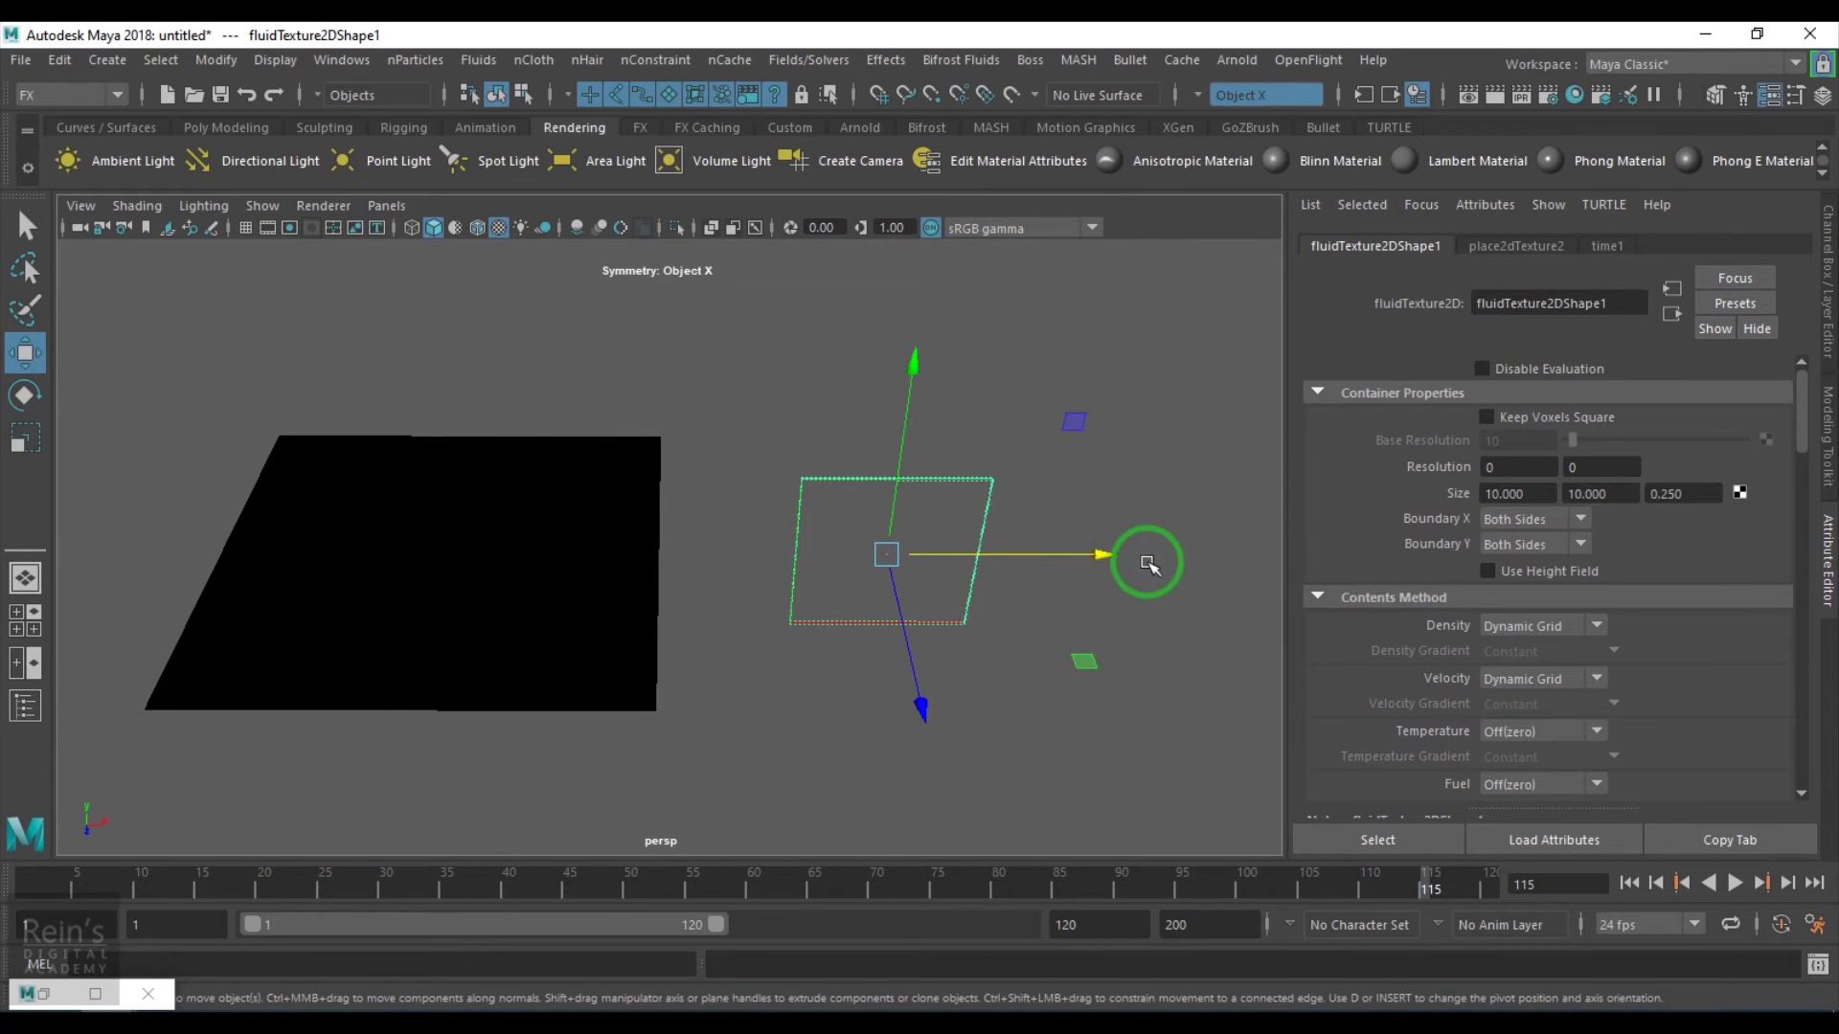
- Add an emitter with reset default options, lower it to Y -3.872, and play
left_click(478, 59)
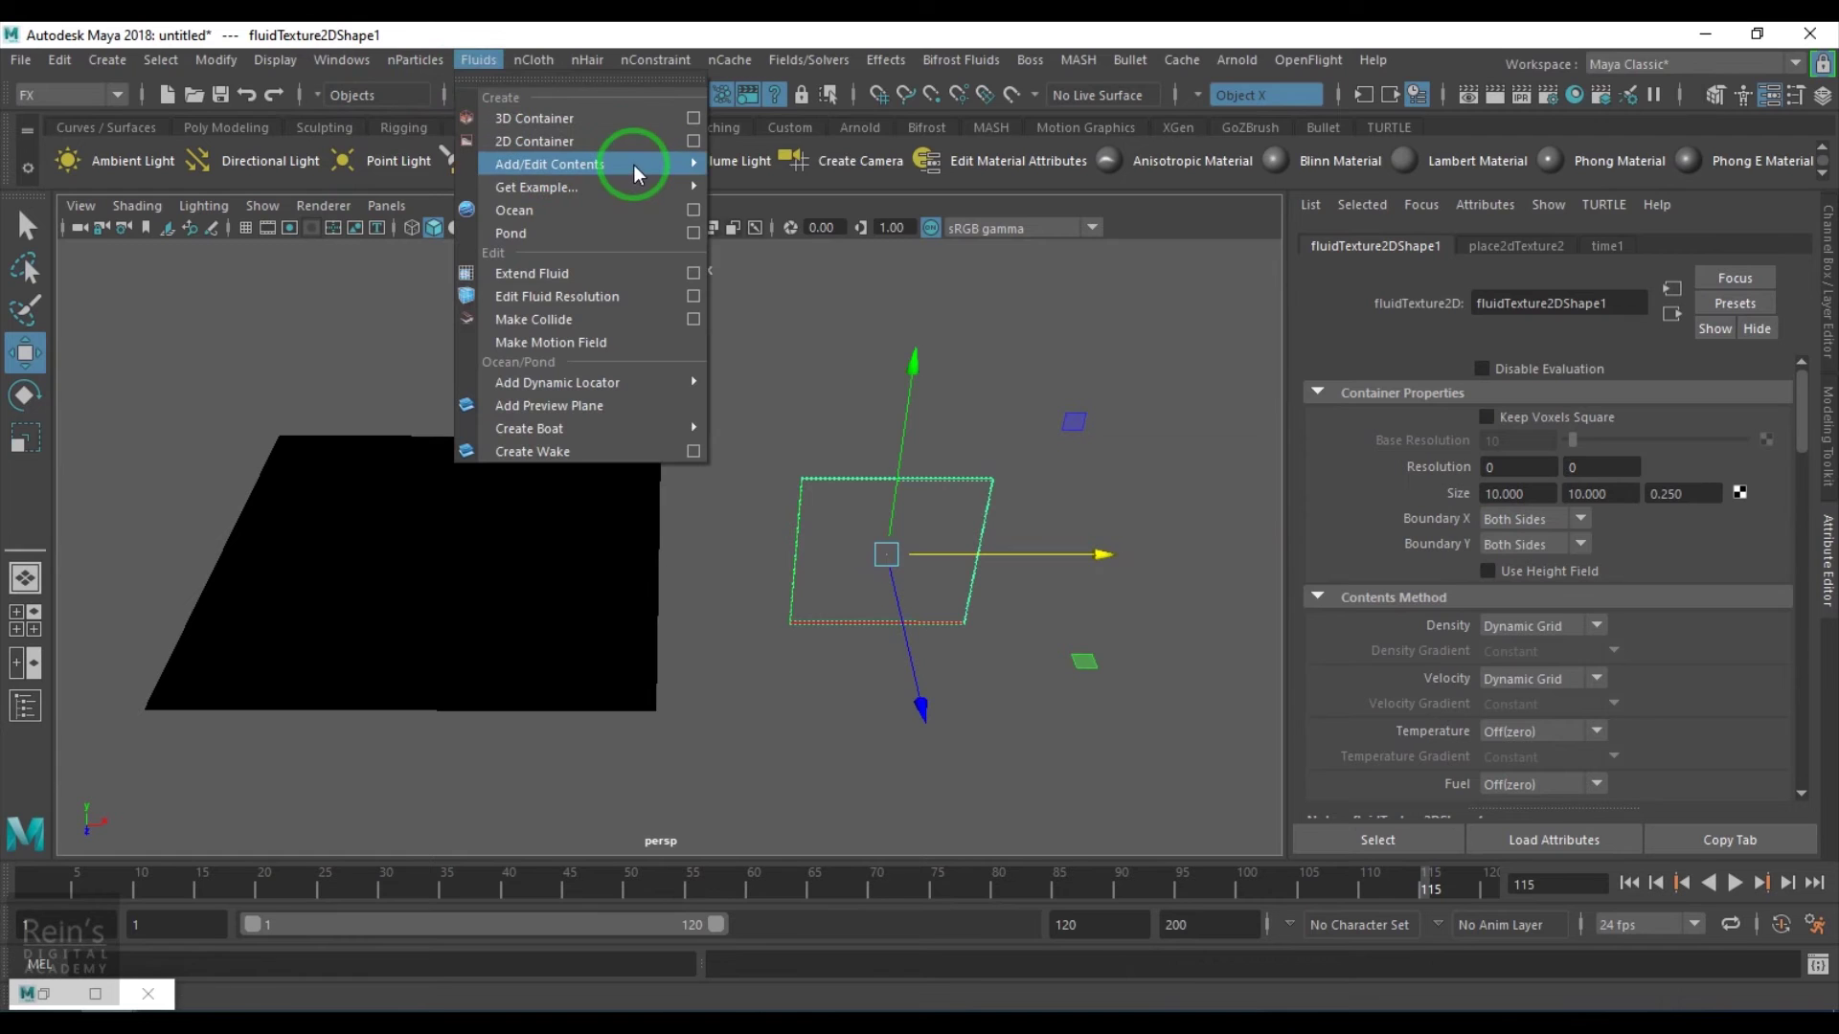
mouse_move(616, 164)
left_click(901, 184)
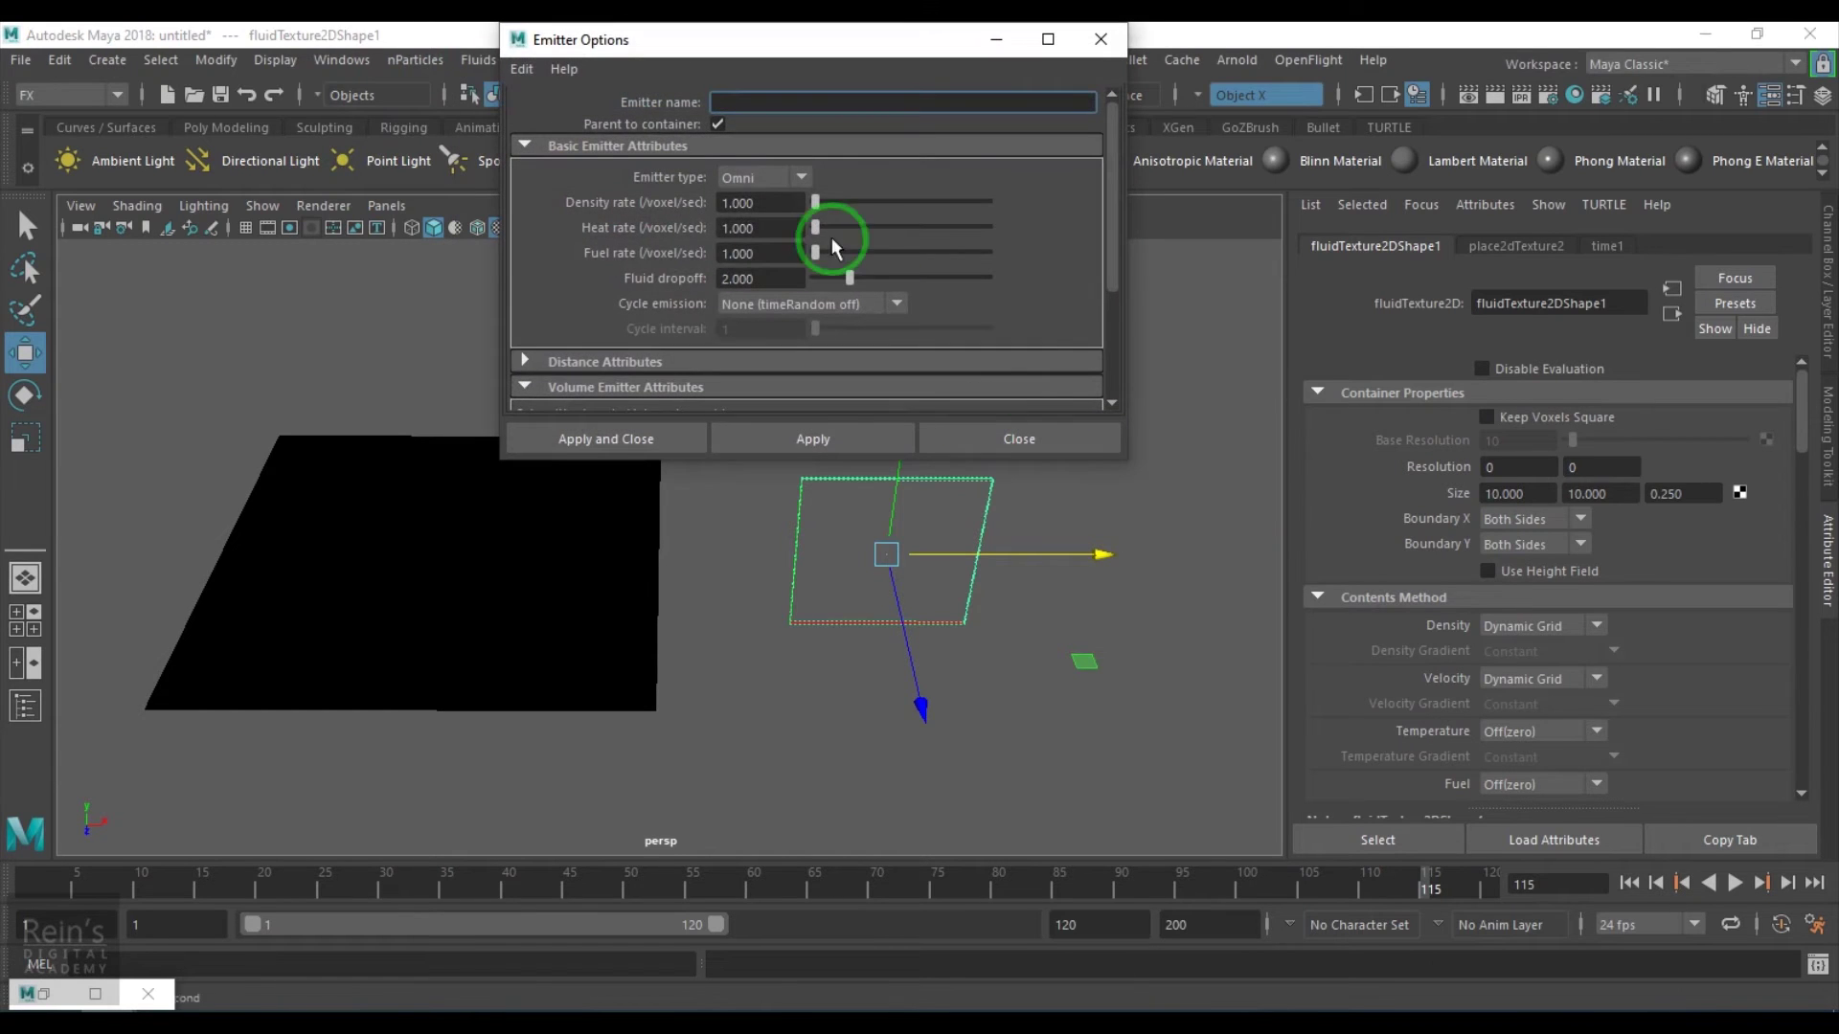
left_click(521, 69)
left_click(543, 115)
left_click(630, 439)
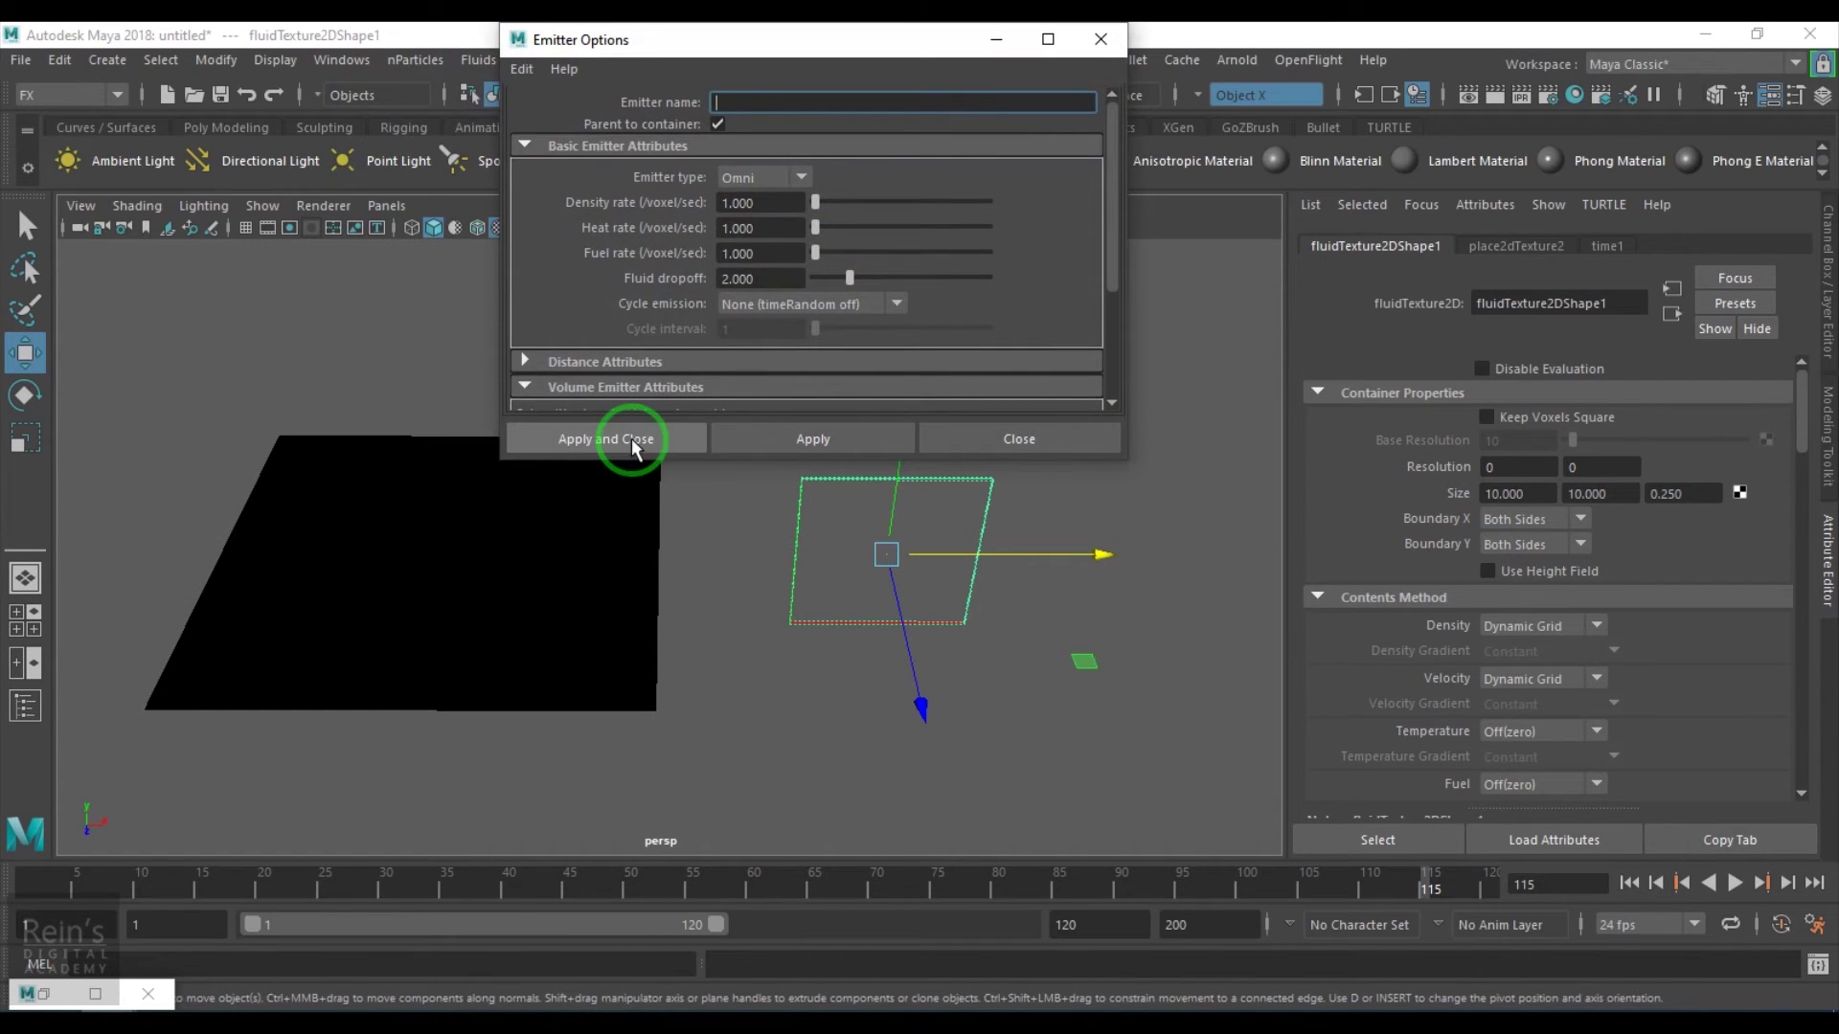
left_click_drag(870, 550, 904, 493)
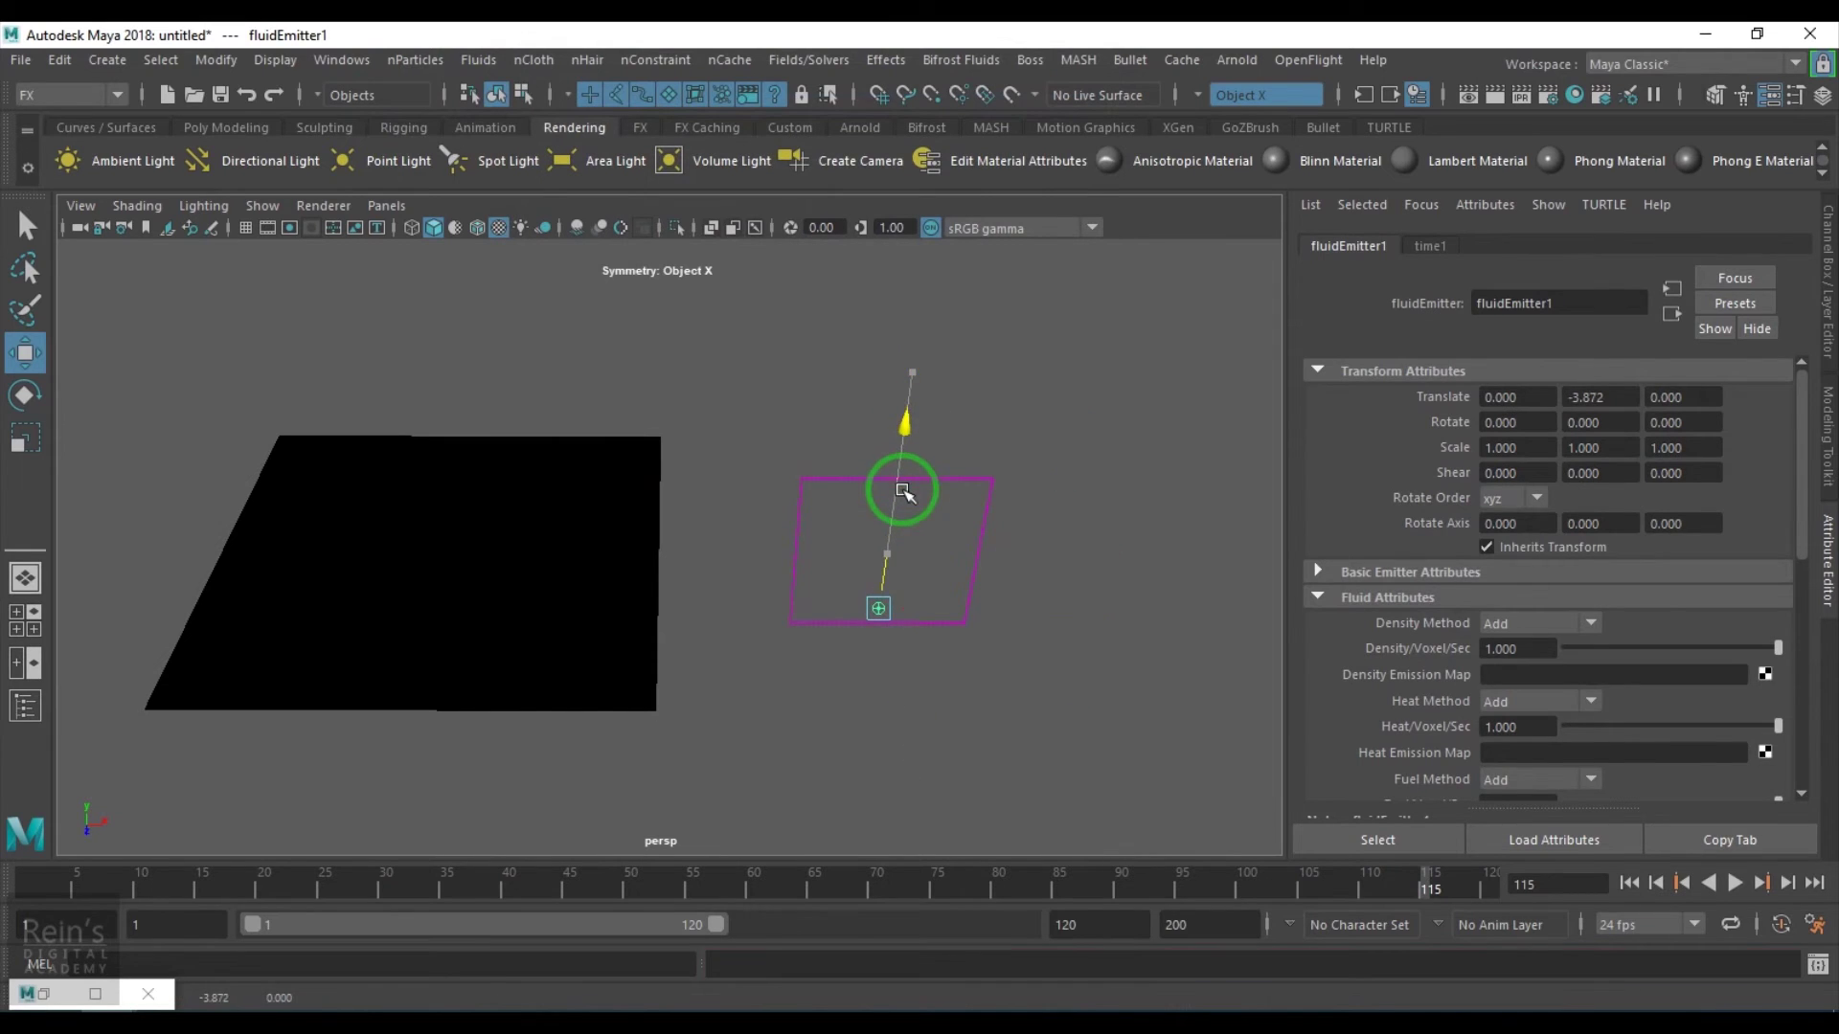
left_click(1740, 887)
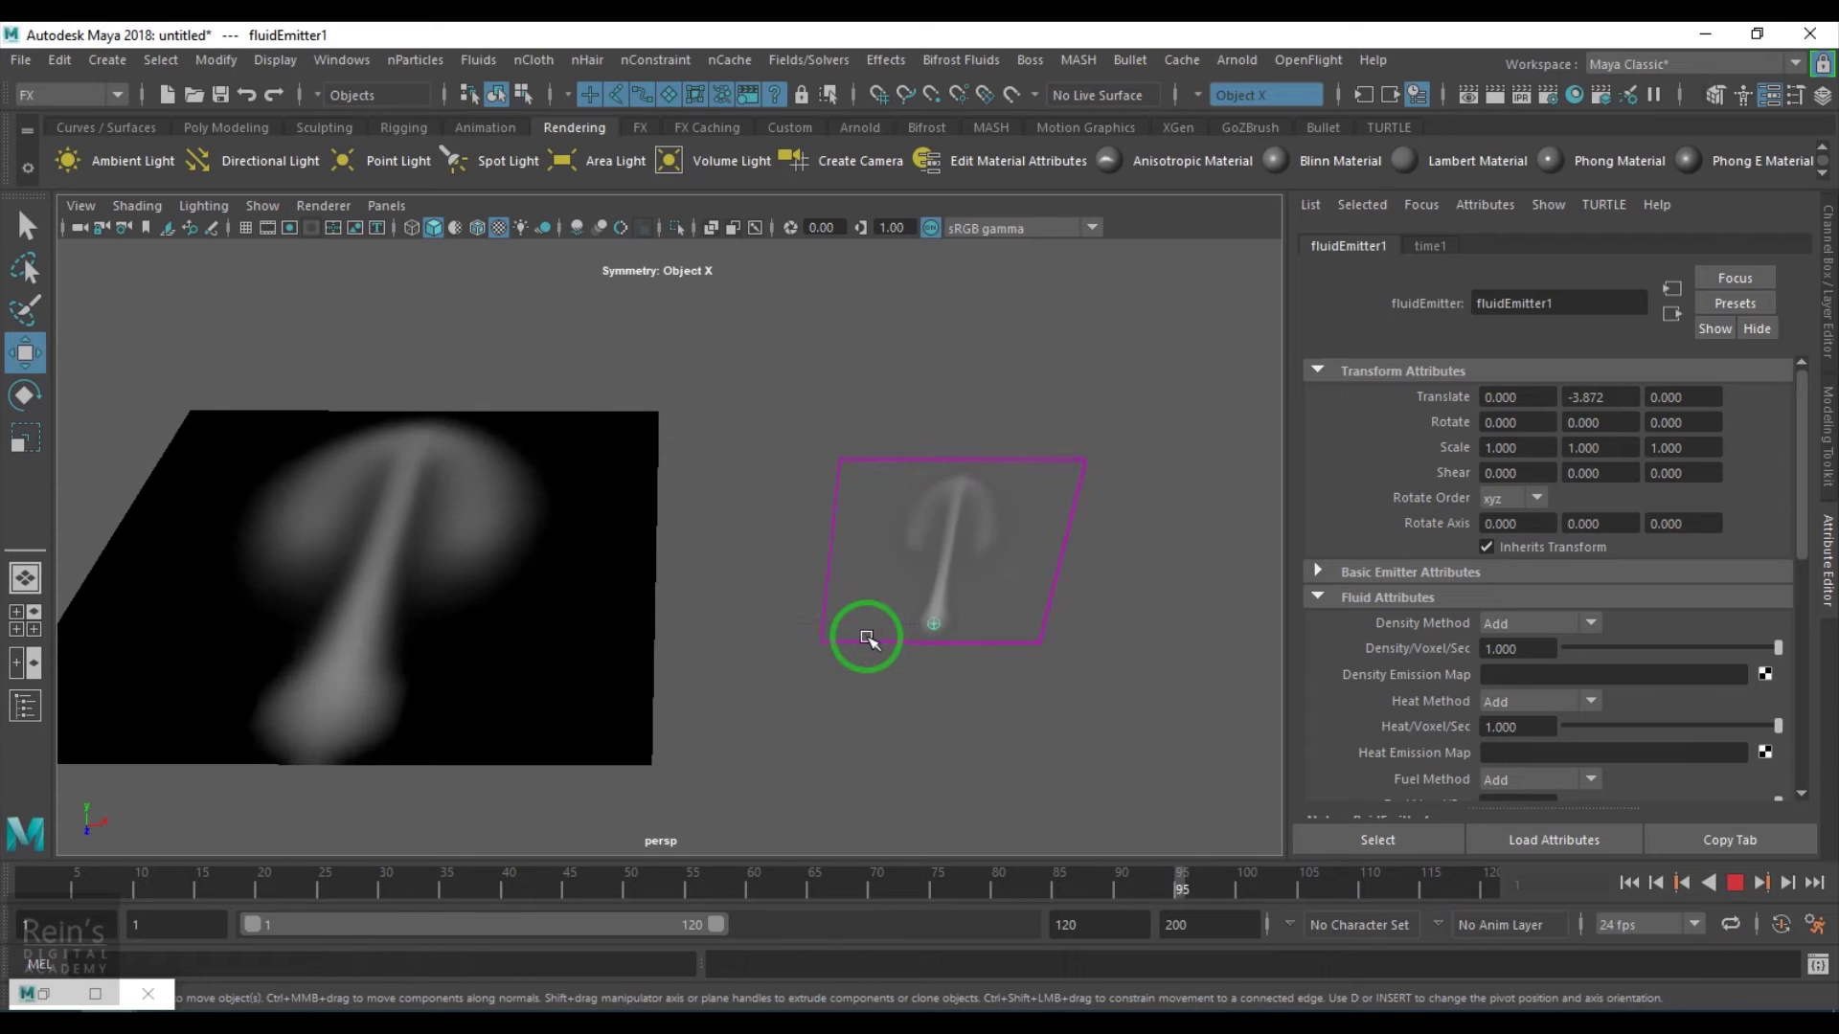
- Set the emitter's density rate per voxel to 10
right_click_drag(866, 641, 1100, 690, "alt")
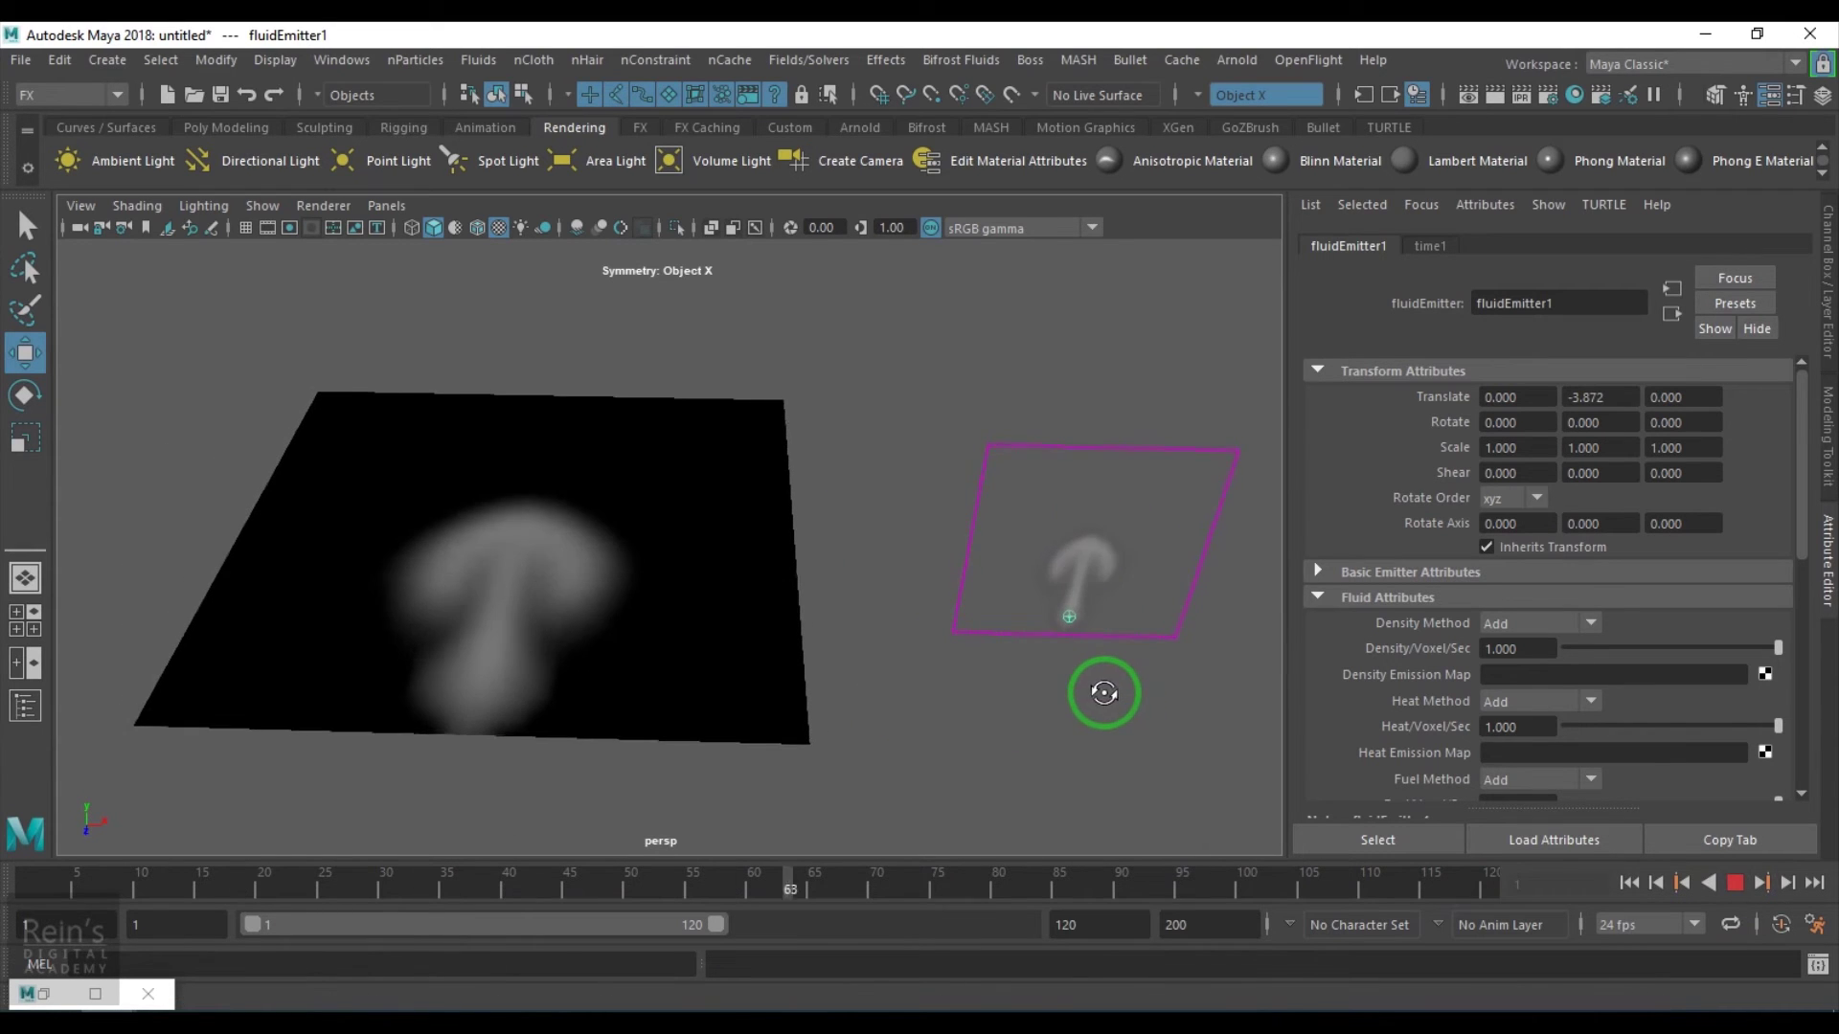
double_click(1546, 650)
type("10")
key("Return")
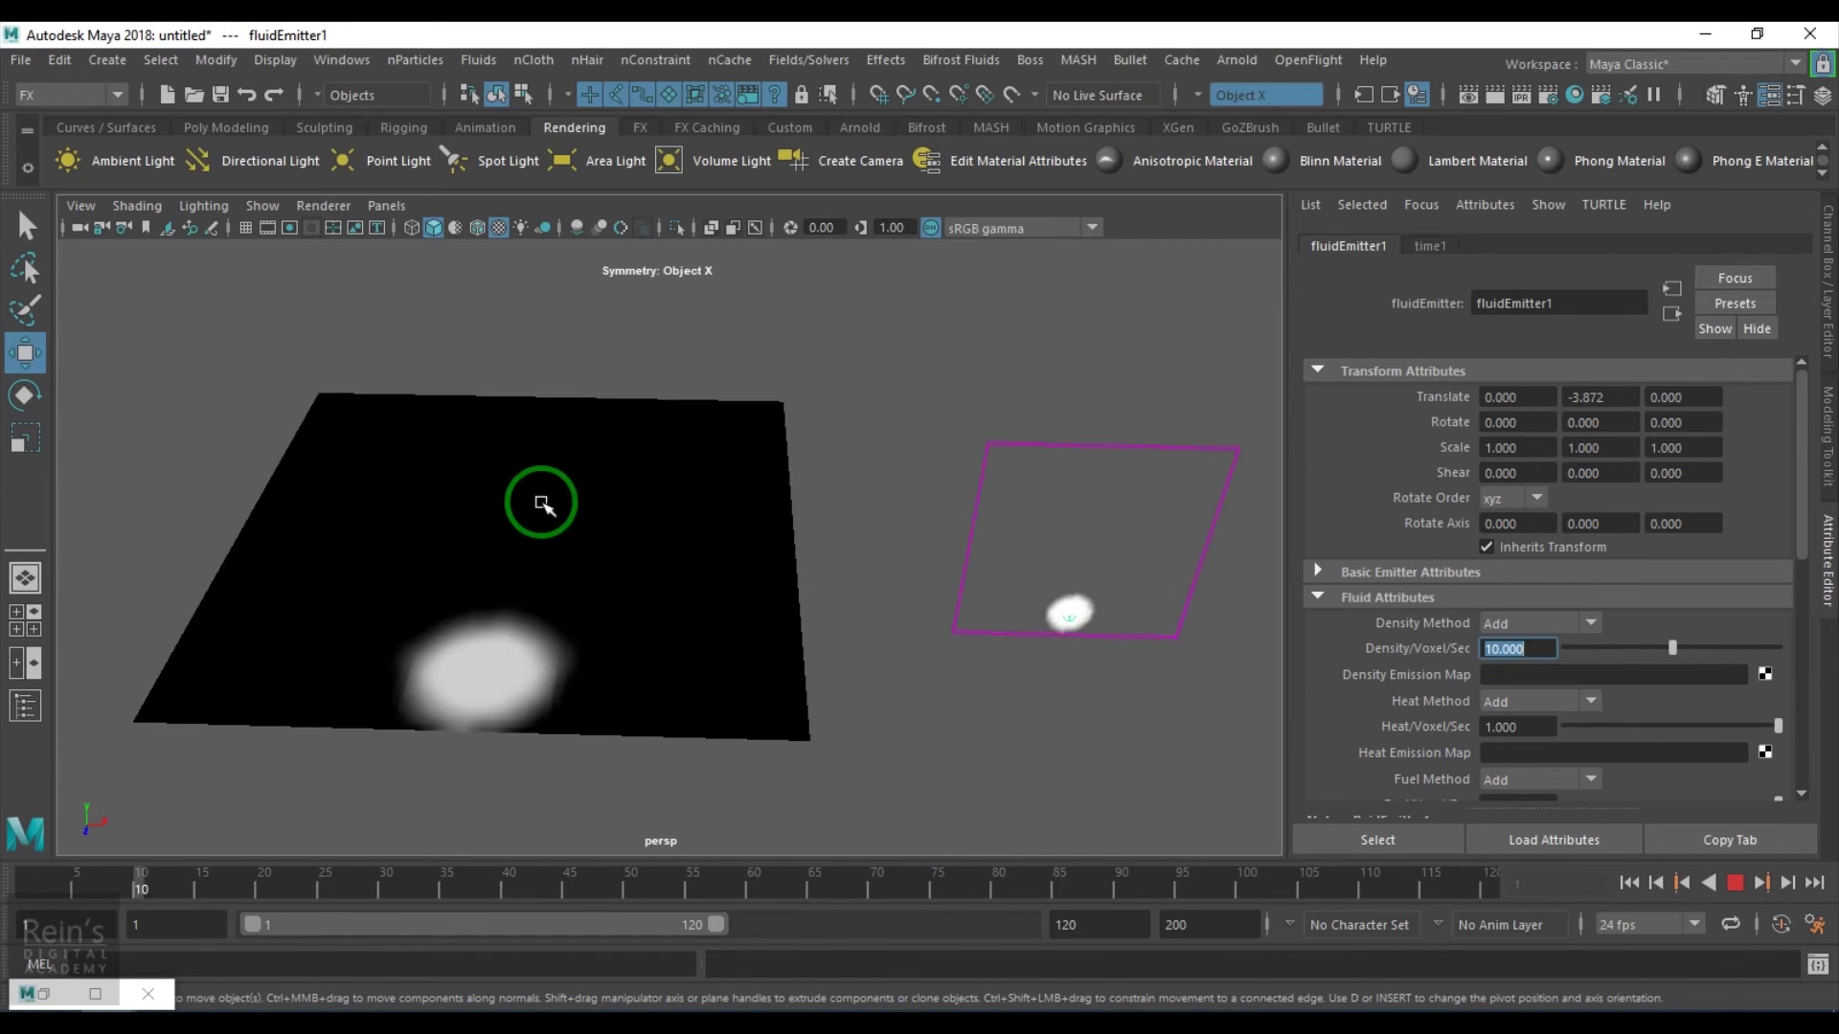
- Stop playback at frame 90 and slide the plane to the left of the scene
left_click(1734, 882)
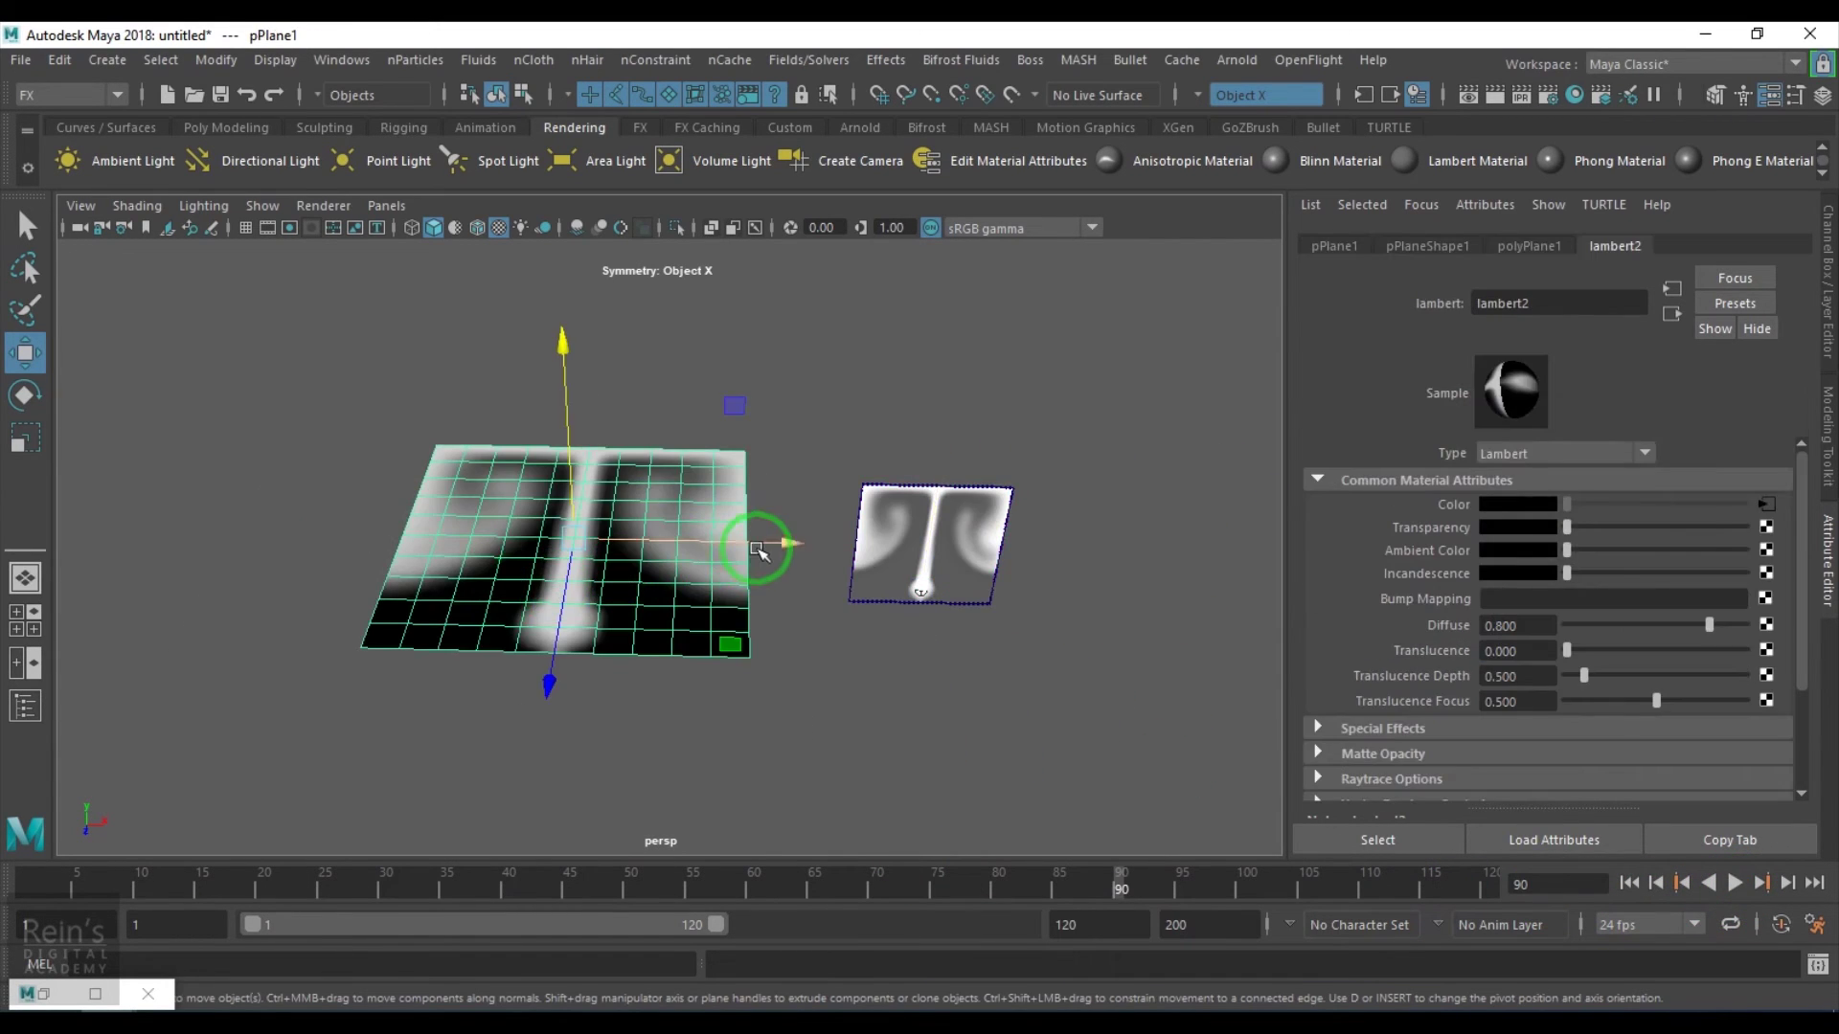
left_click_drag(756, 550, 567, 536)
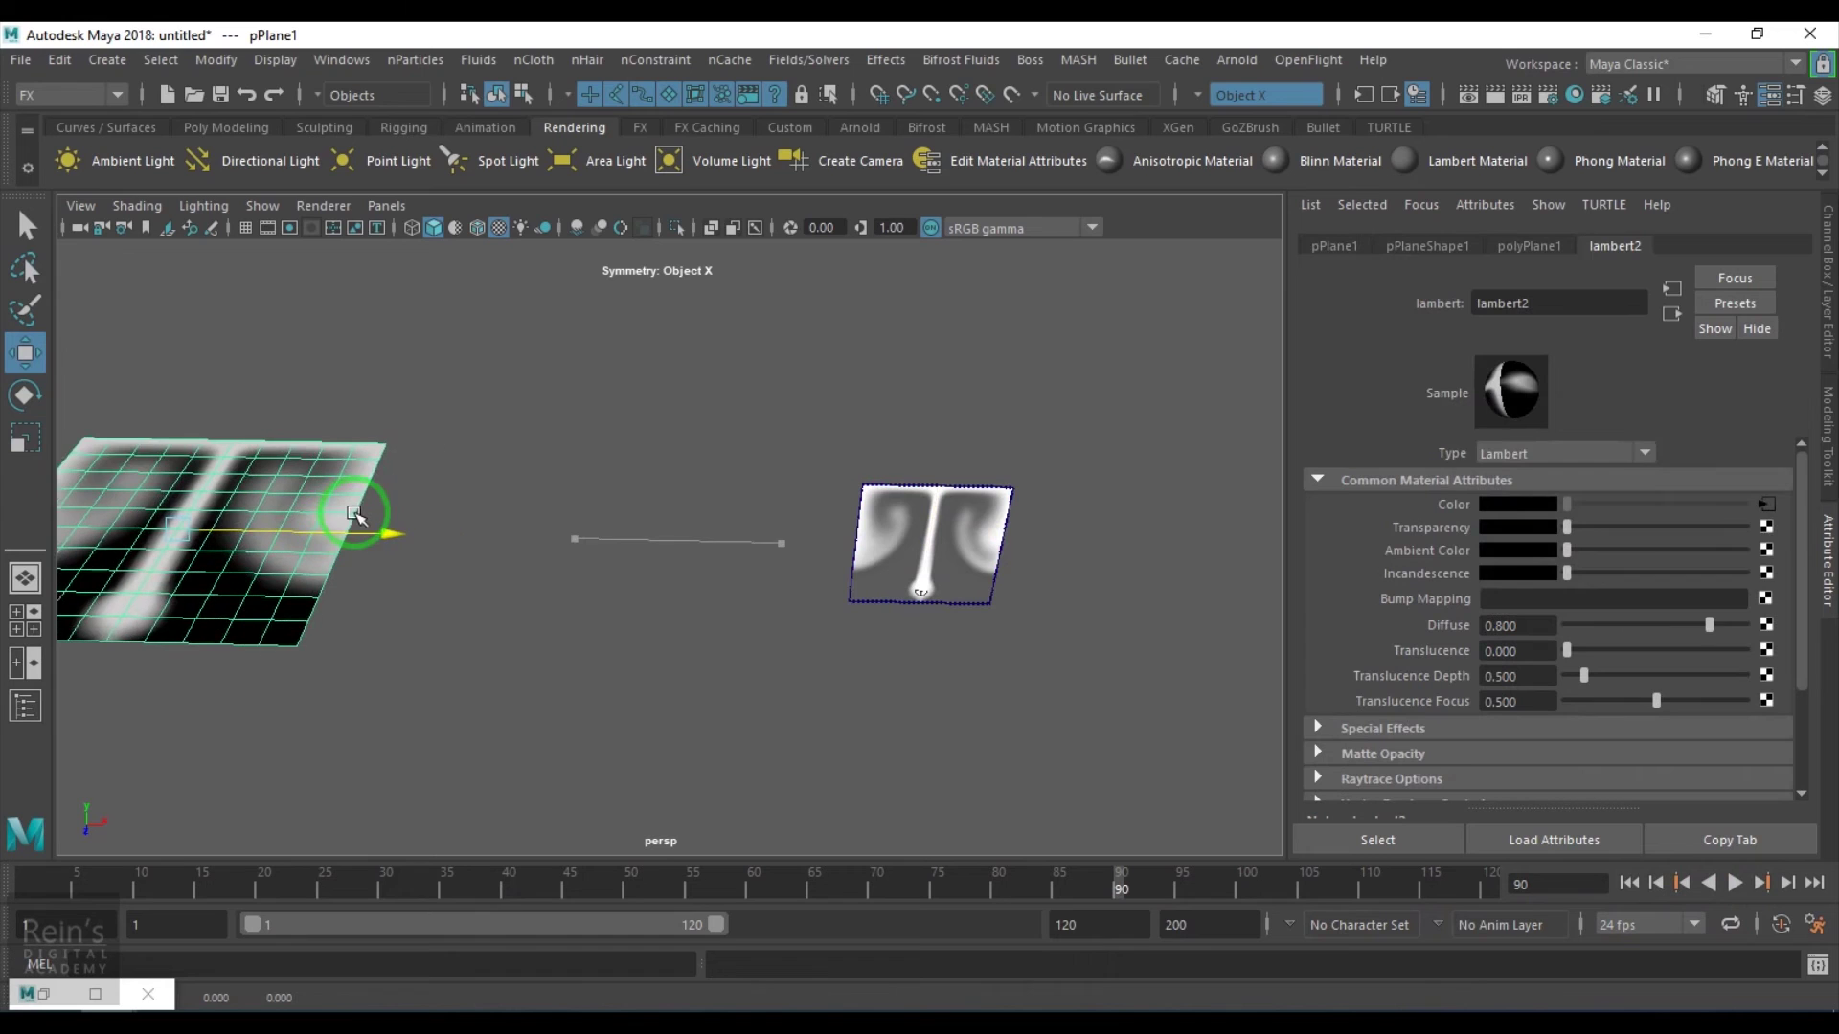
left_click(227, 128)
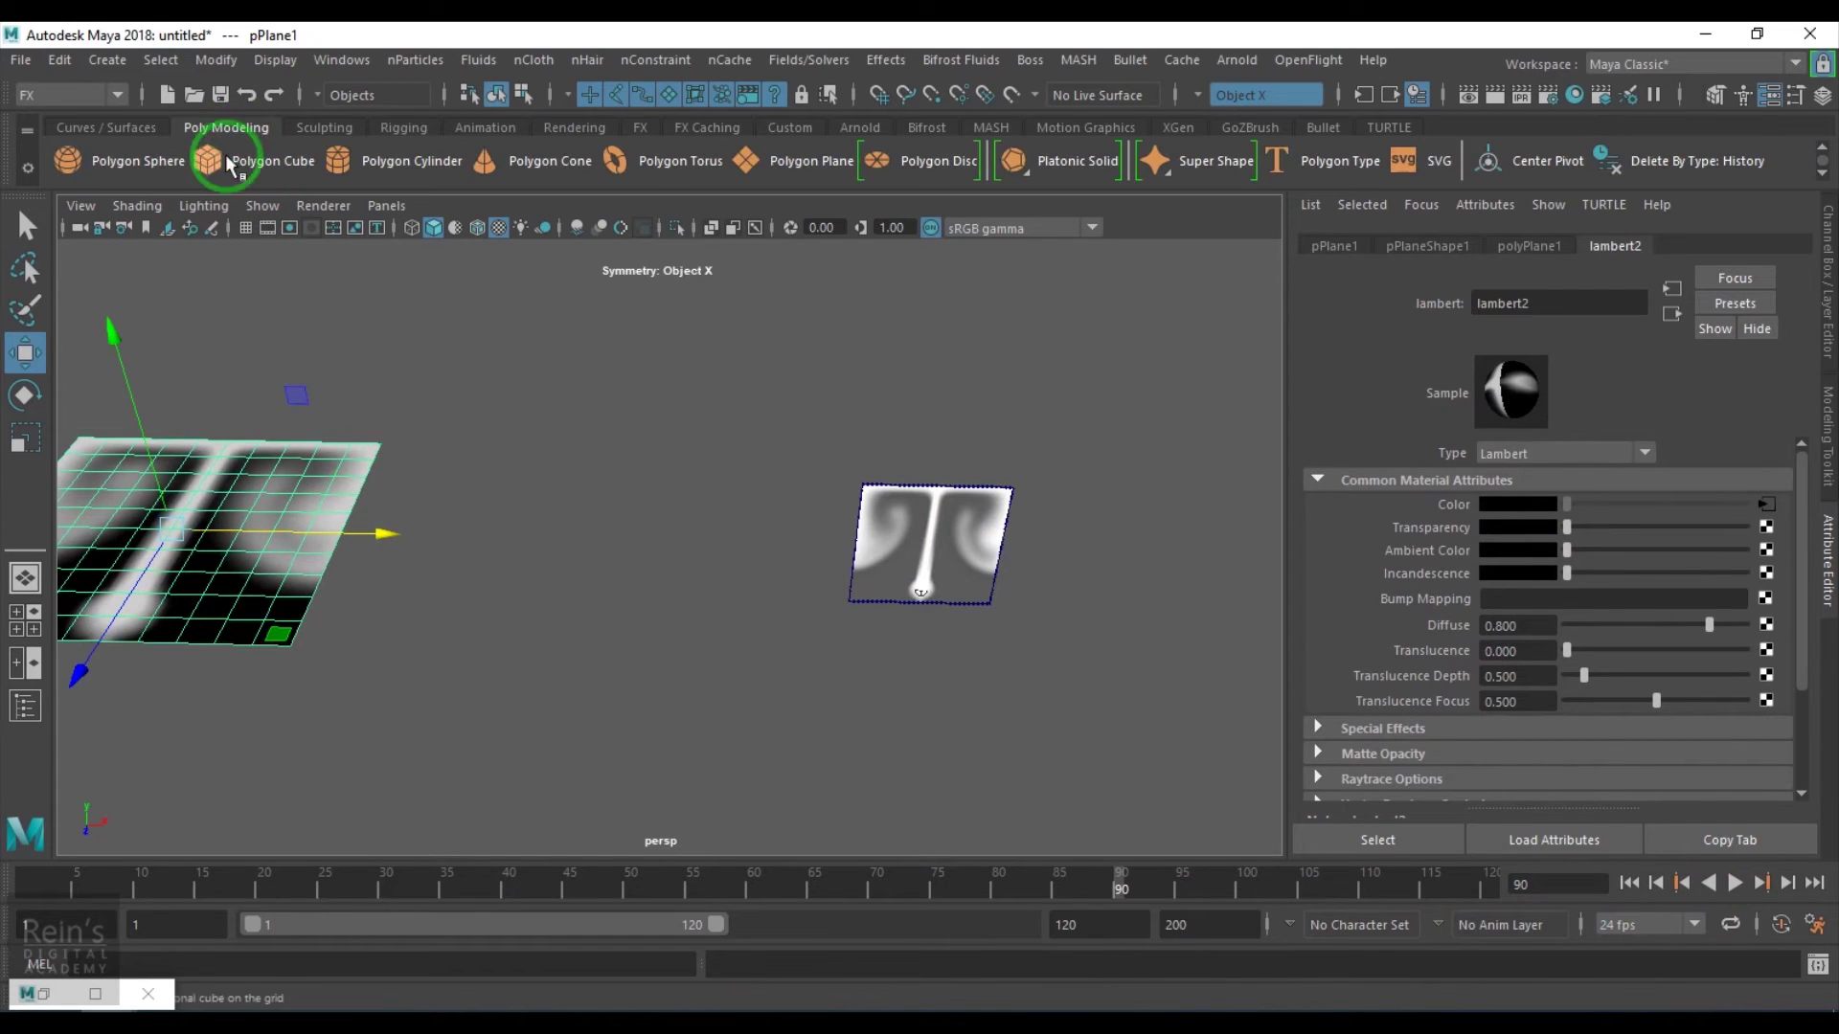
- Create a polygon sphere, scale it up, and assign the existing lambert2 material
left_click(69, 163)
key("r")
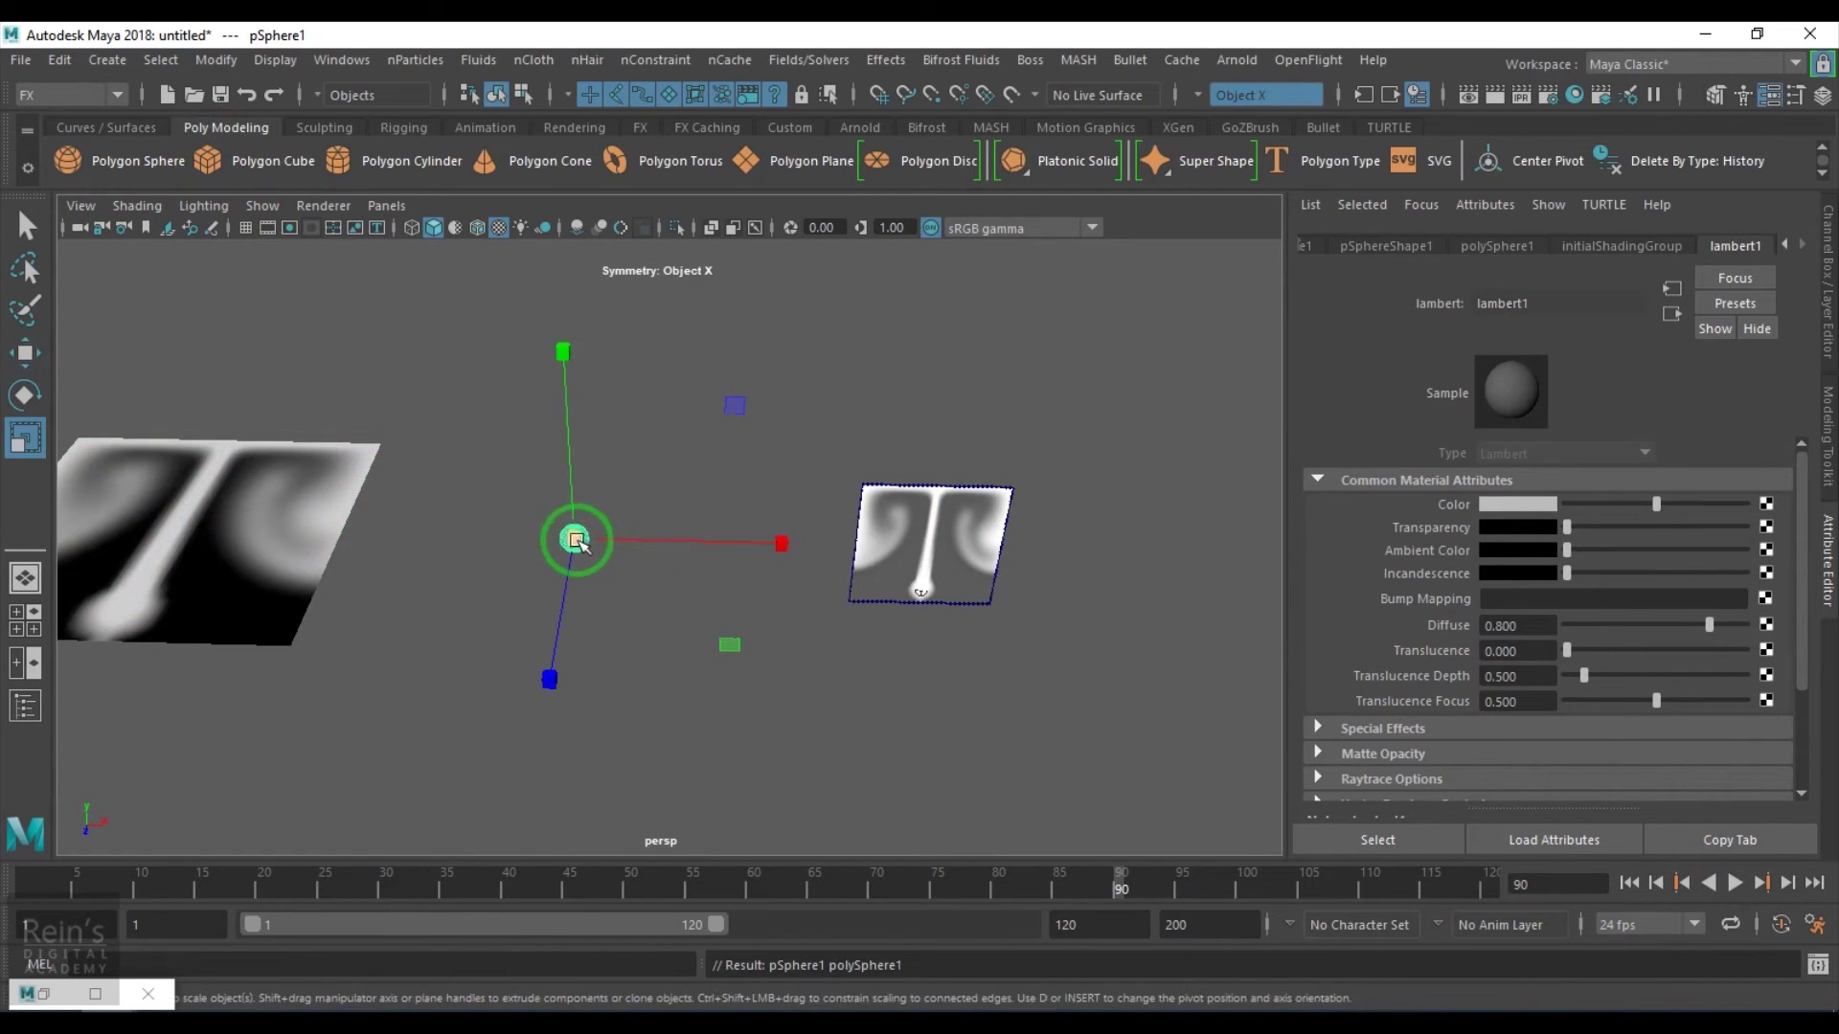
left_click_drag(574, 539, 792, 632)
right_click(661, 473)
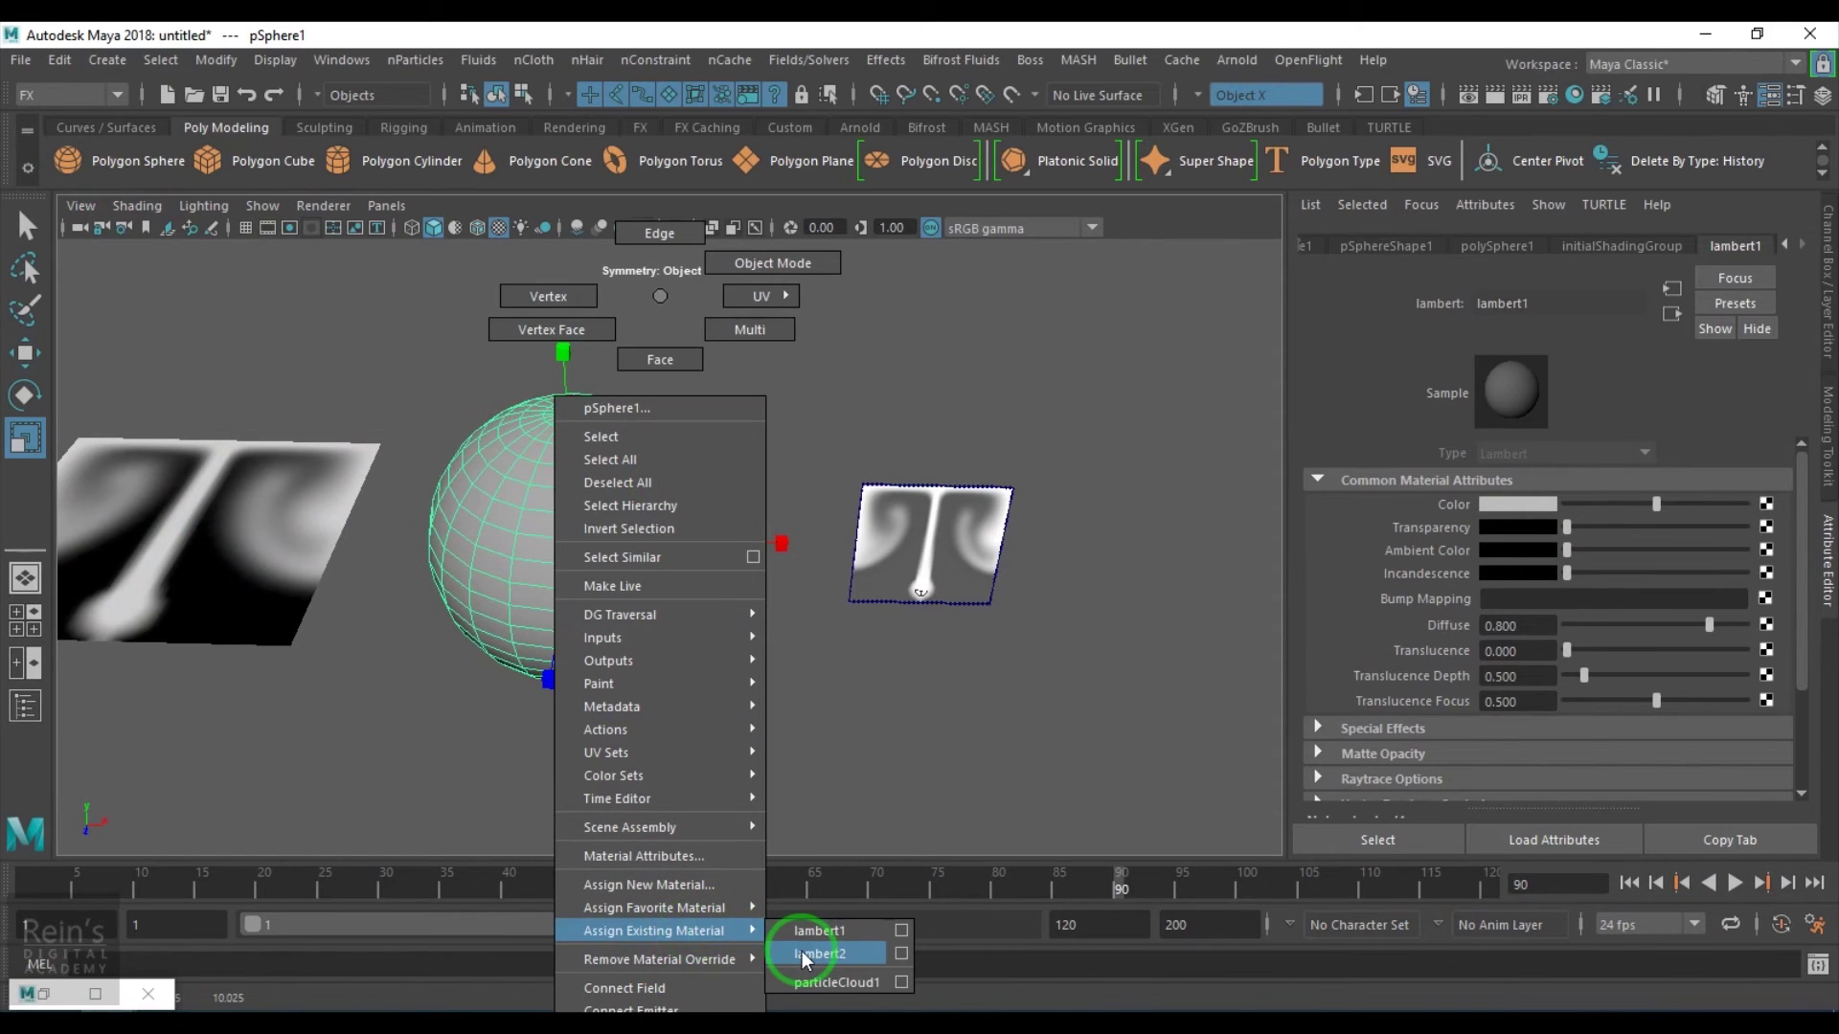
left_click(839, 954)
left_click(815, 752)
- Replay the animation from the first frame, then select the fluid texture container
left_click_drag(738, 751, 737, 793, "alt")
left_click(1631, 882)
left_click(1726, 883)
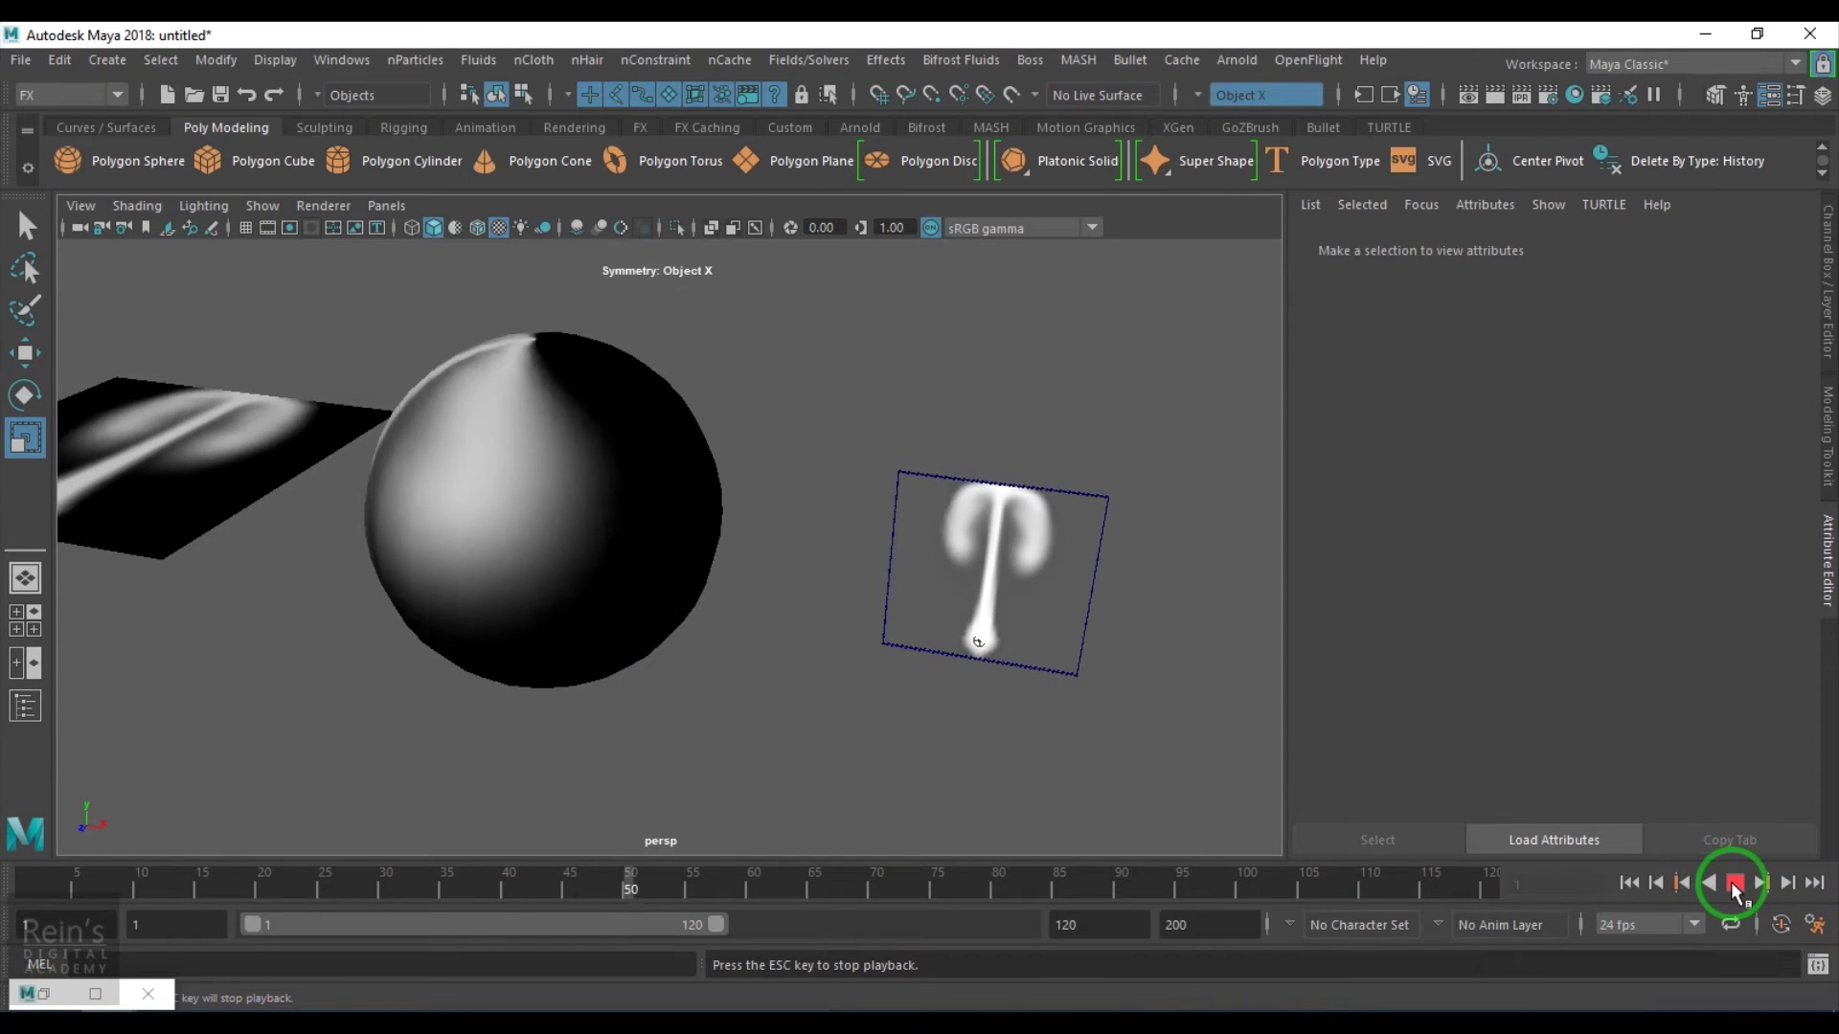
left_click(1734, 883)
left_click_drag(923, 581, 698, 555, "alt")
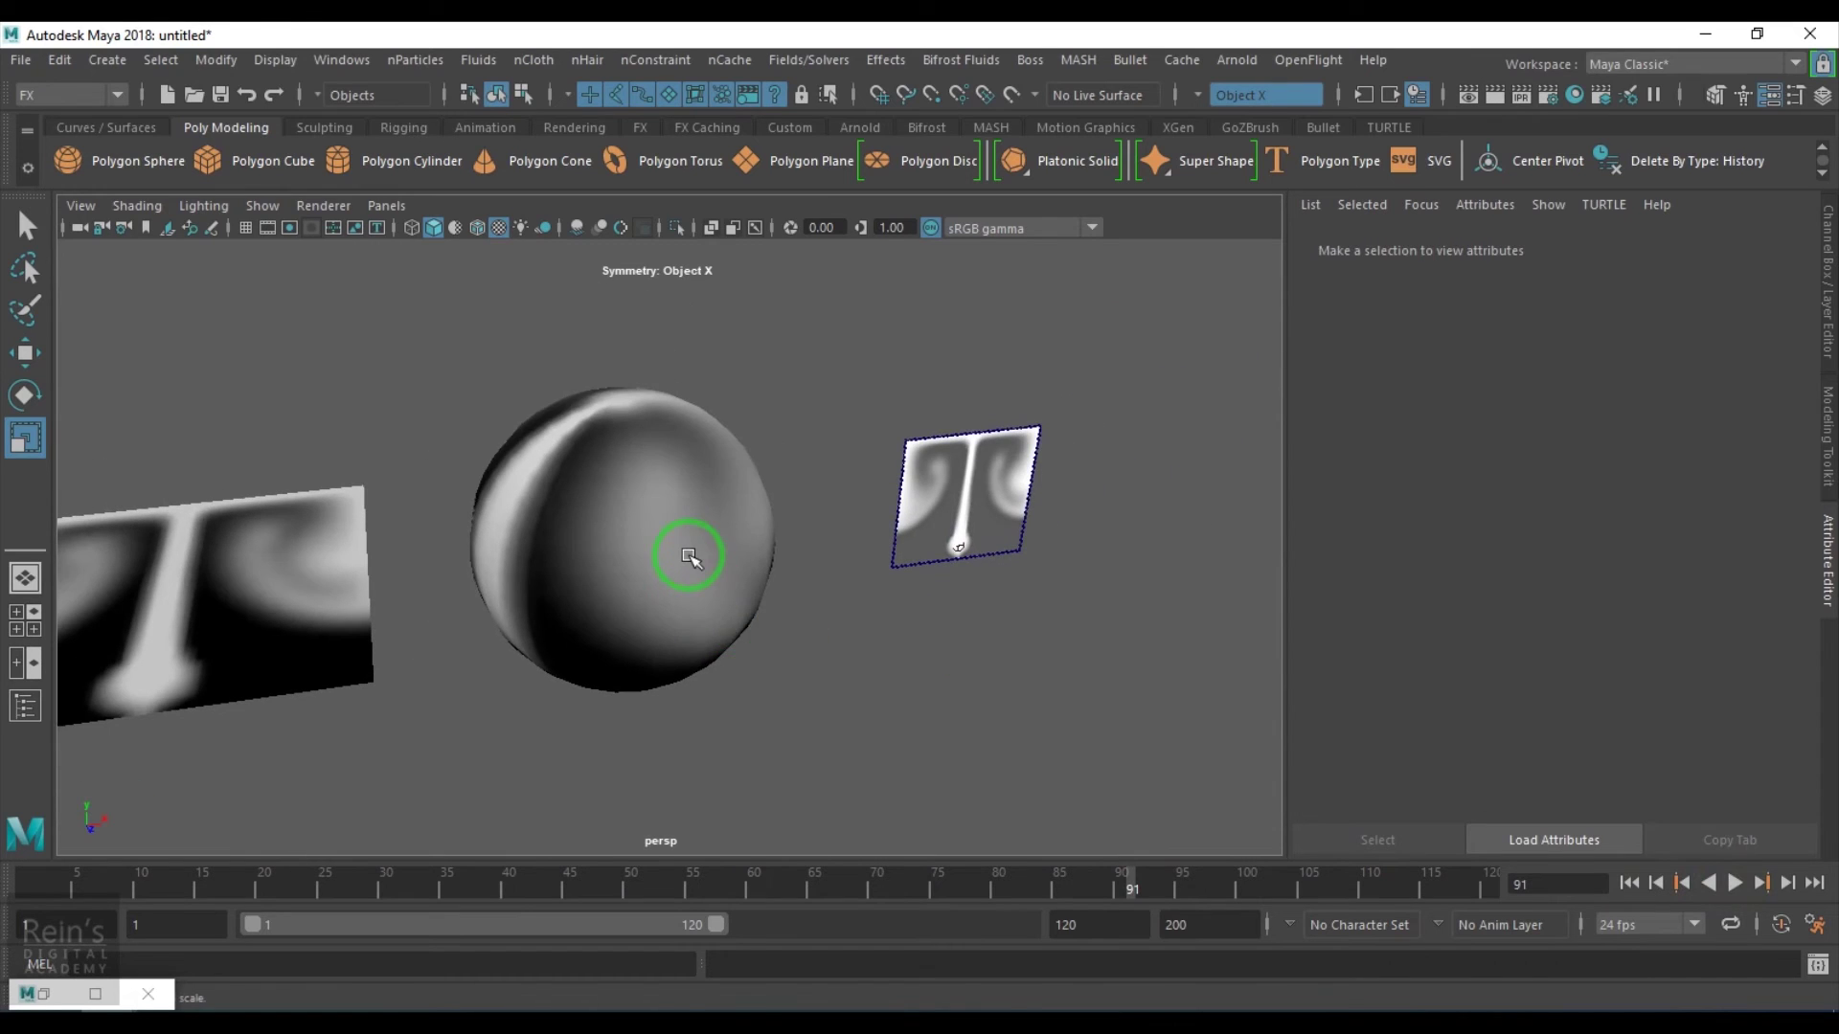
left_click(690, 555)
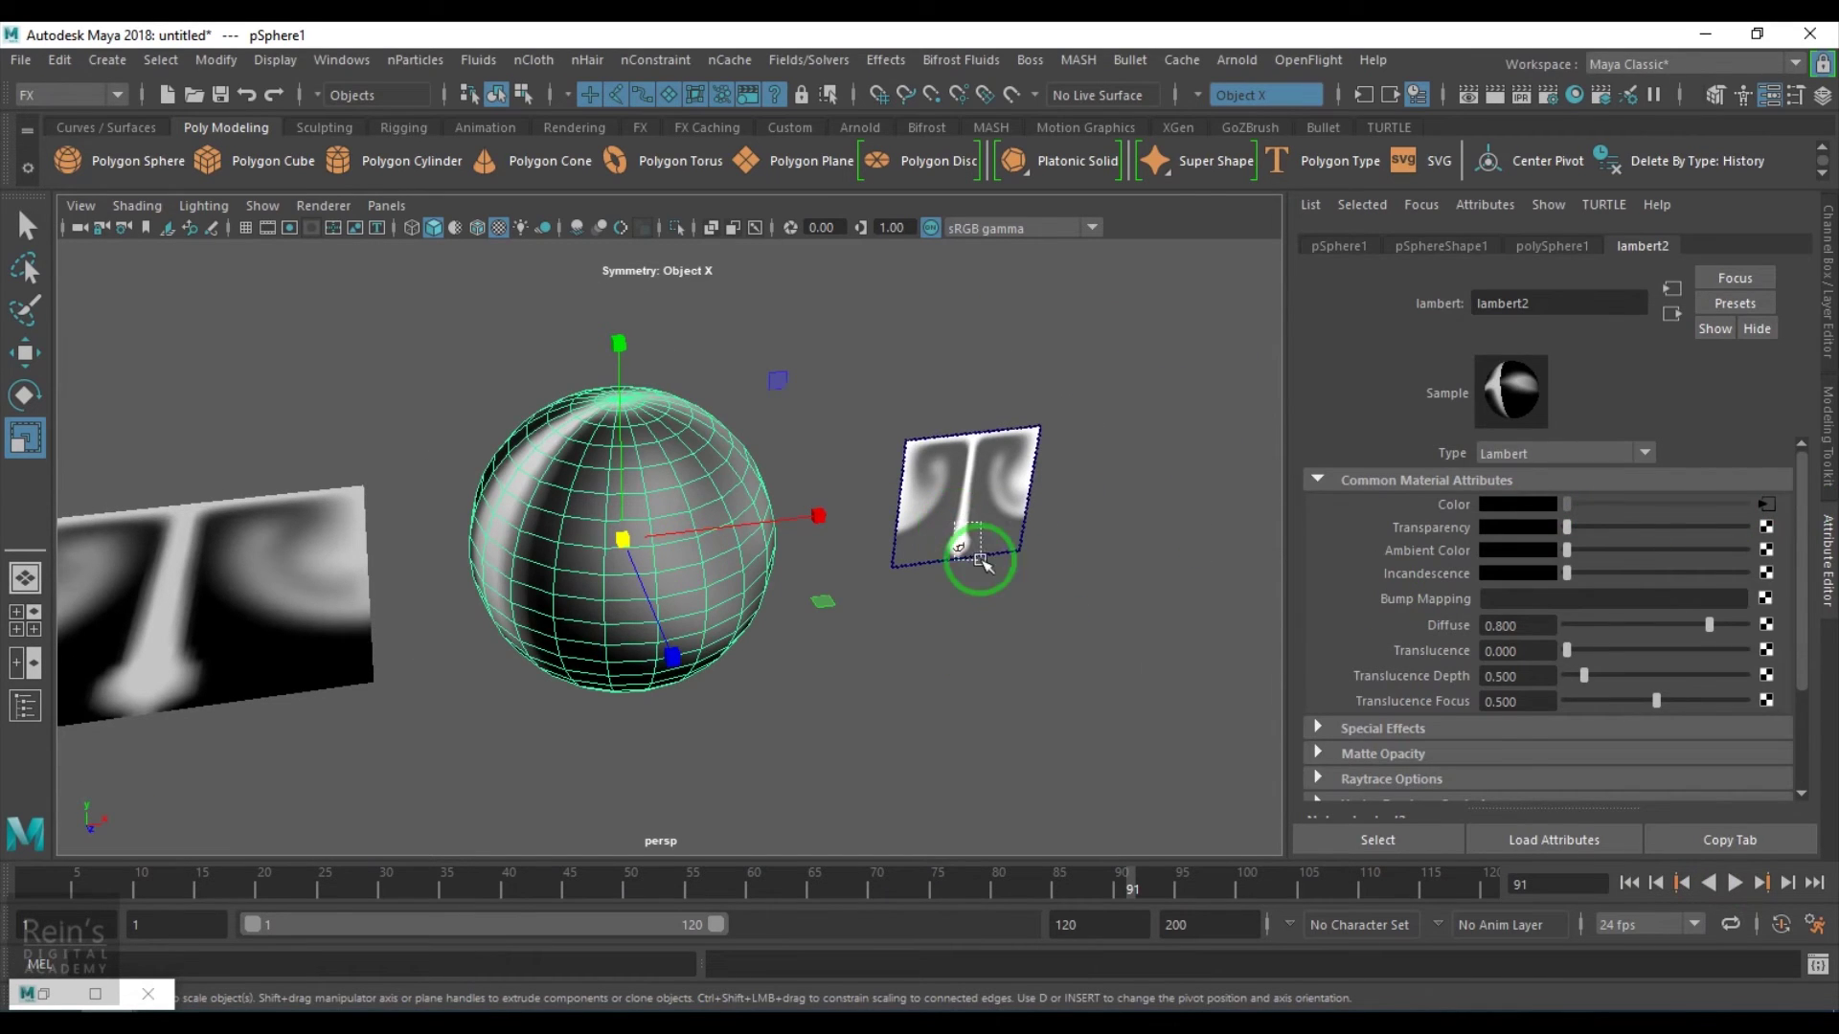
left_click(981, 560)
scroll(1480, 686, "down", 5)
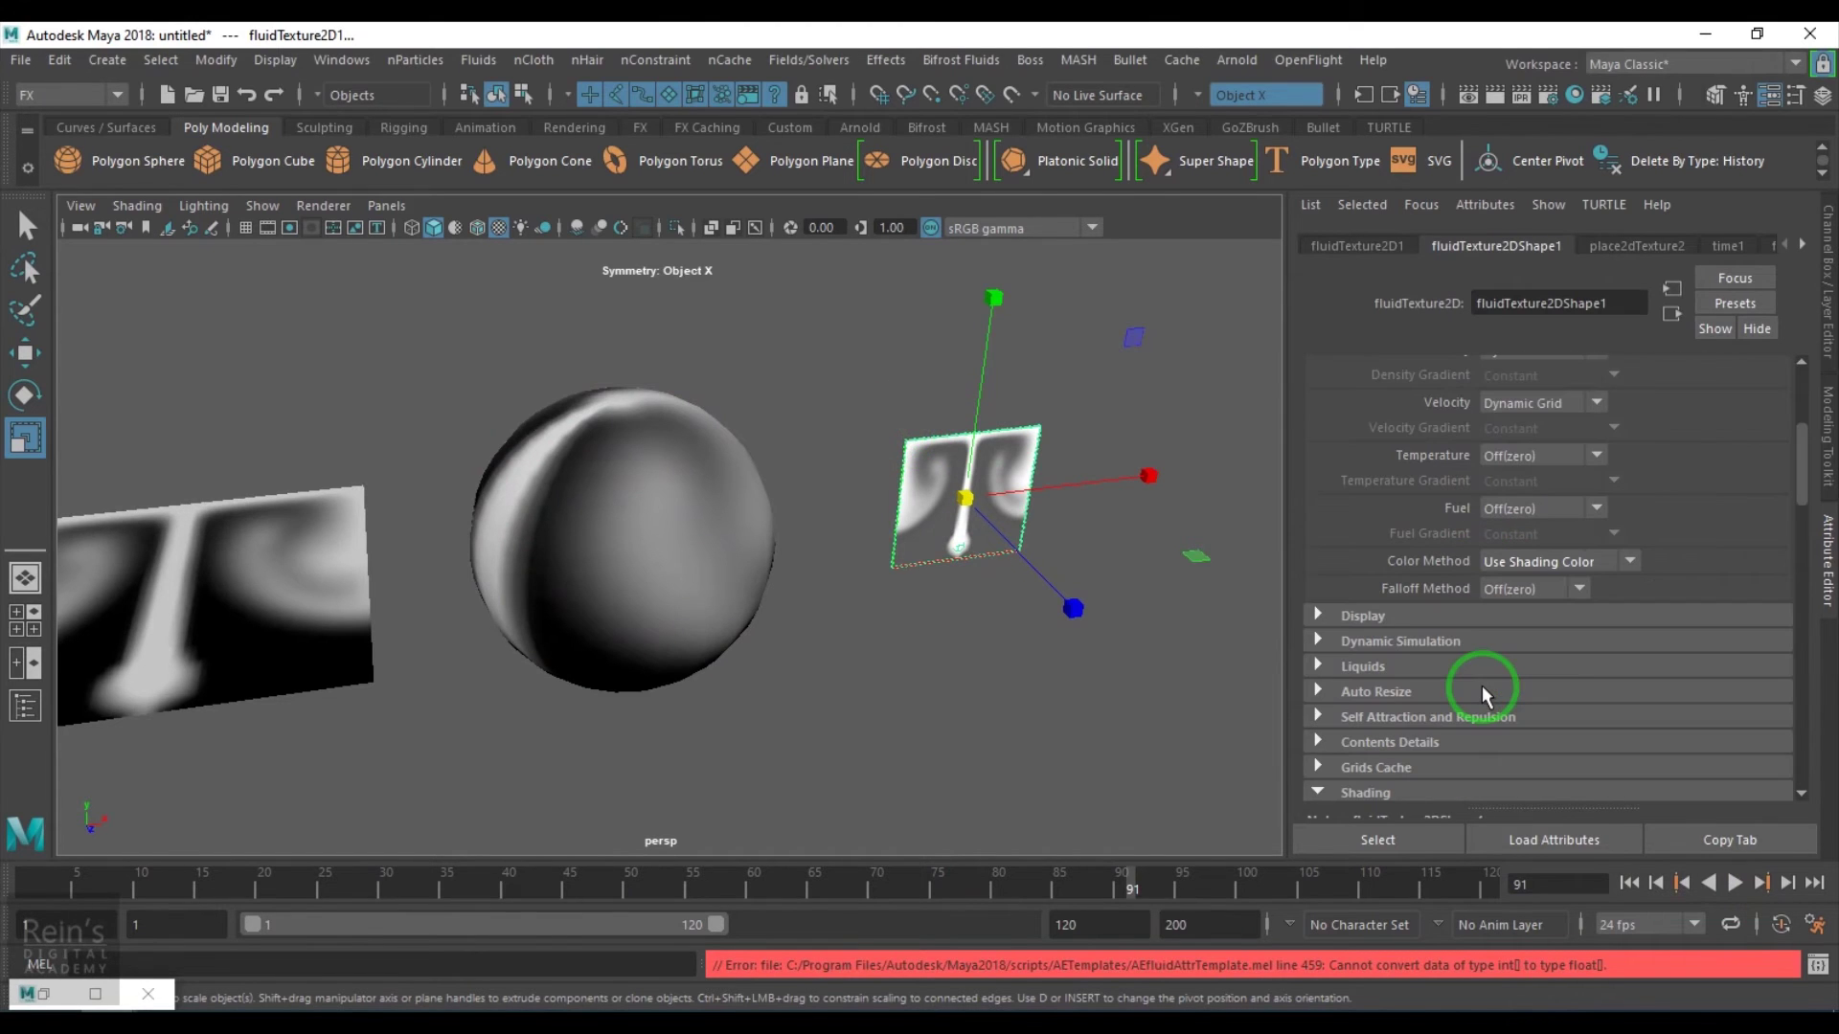
- Set the fluid's velocity Swirl to 10 and replay the simulation from the start
left_click(1440, 741)
scroll(1427, 671, "down", 4)
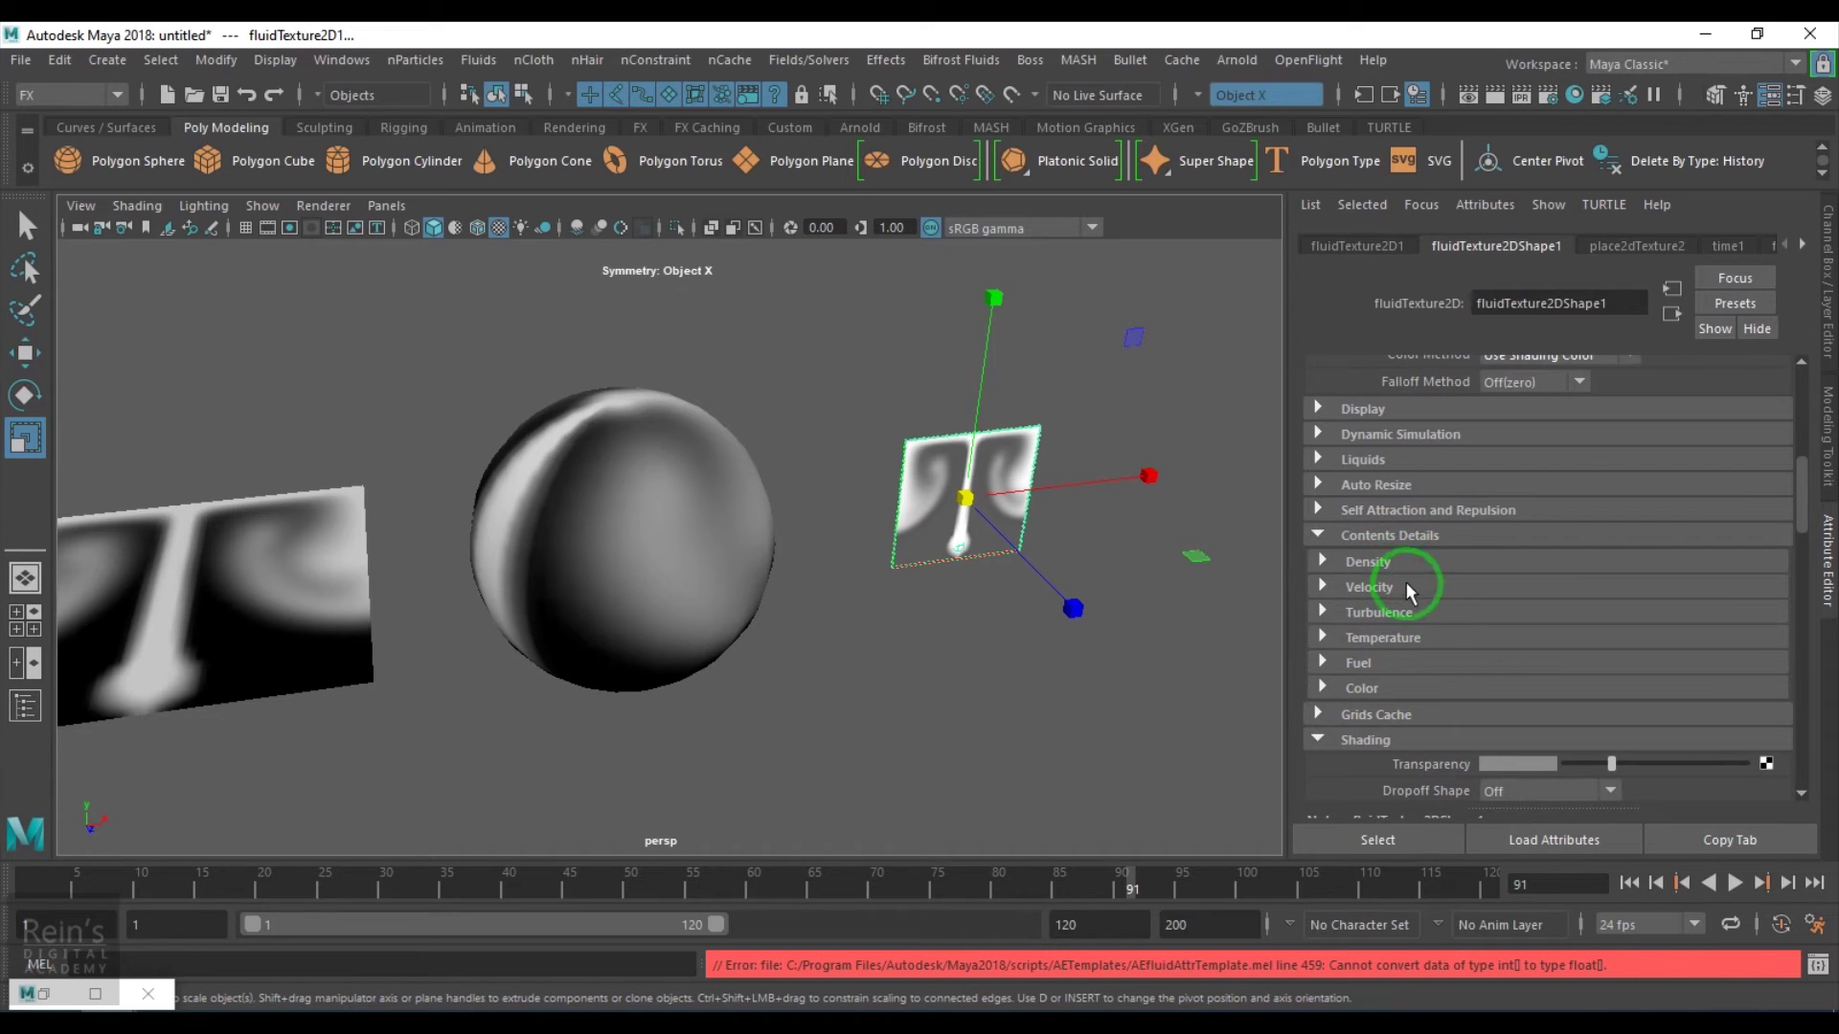
left_click(1404, 584)
left_click(1533, 641)
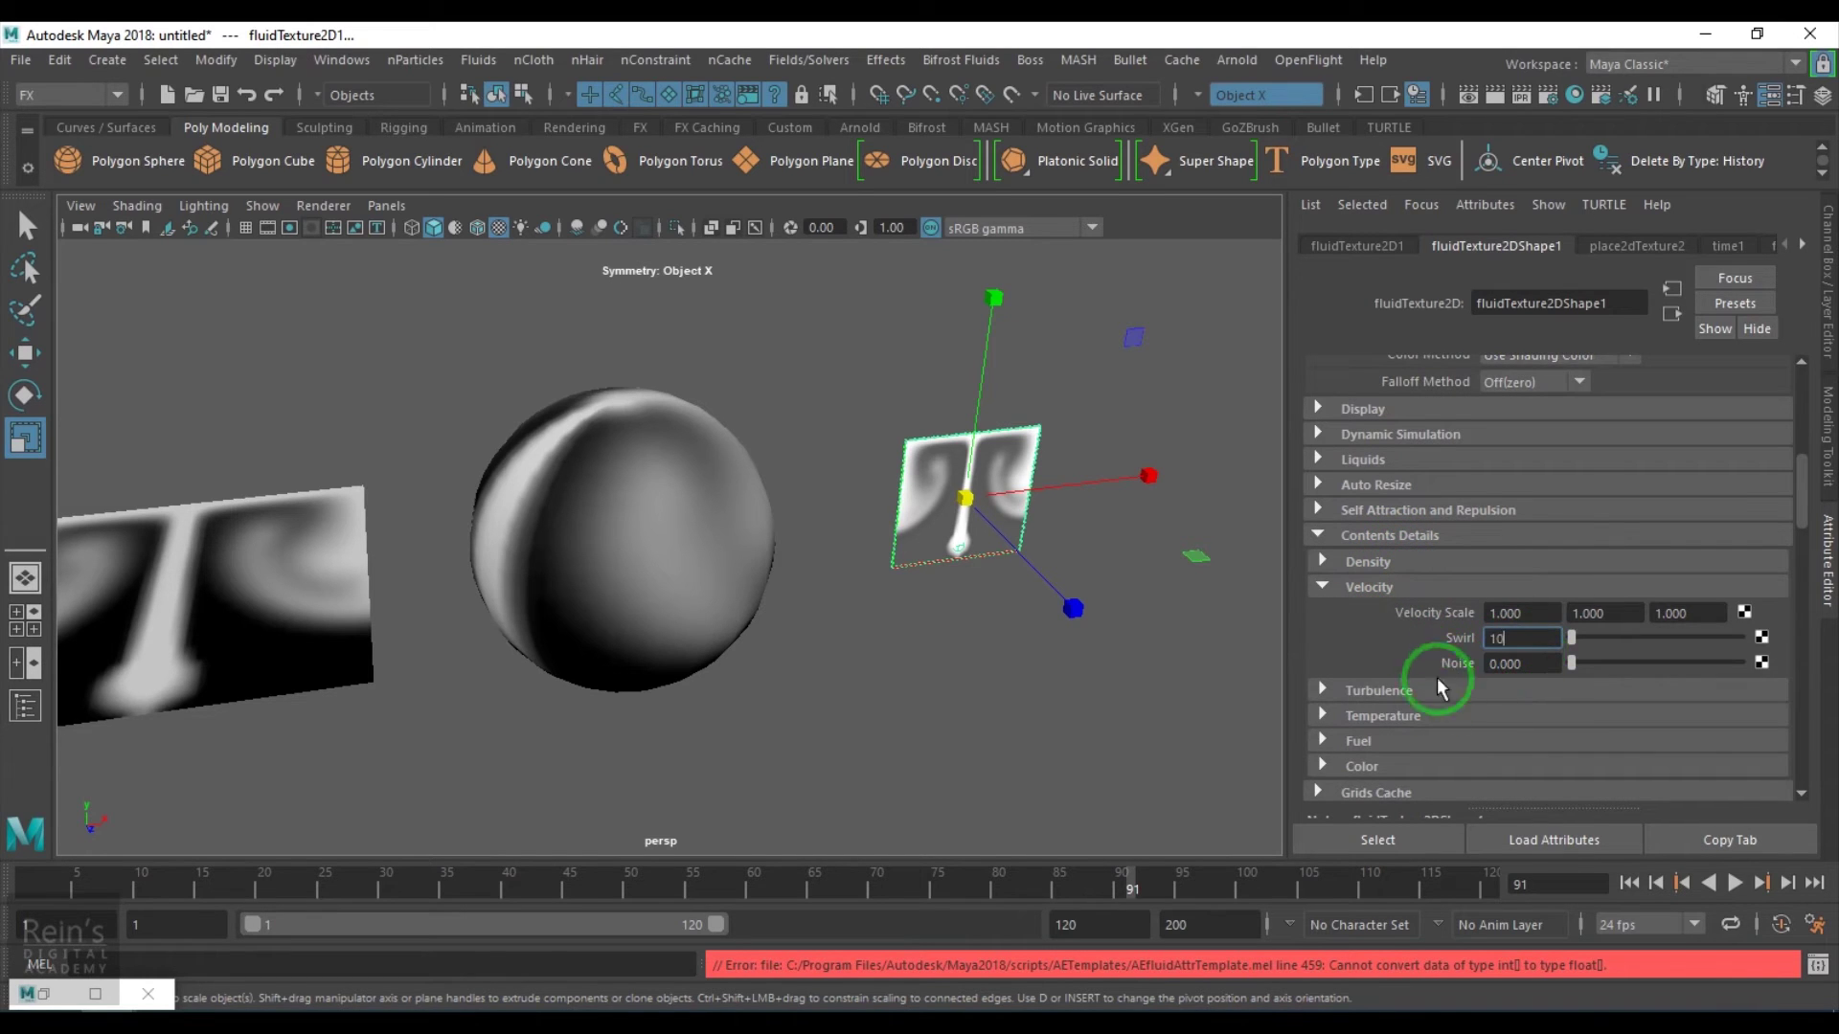
key("Return")
left_click(1629, 883)
left_click(1734, 883)
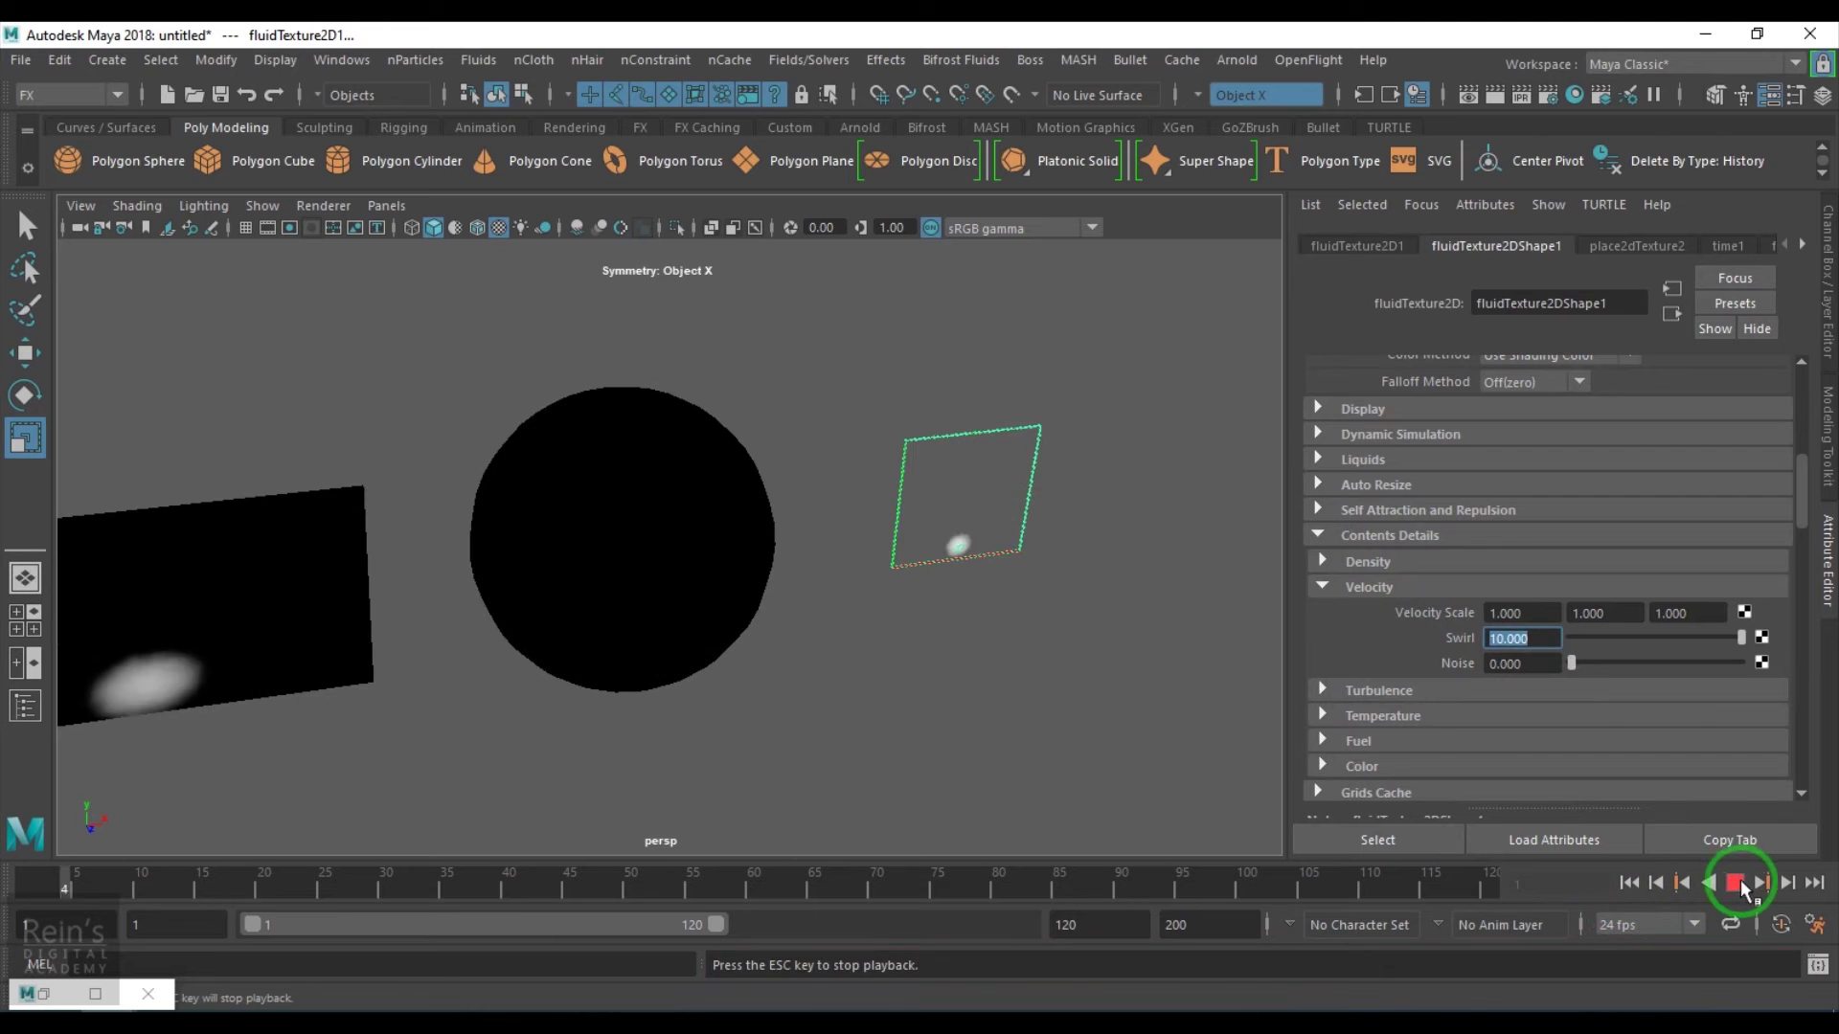
- Raise the density Buoyancy to 2.192
left_click_drag(875, 663, 661, 637, "alt")
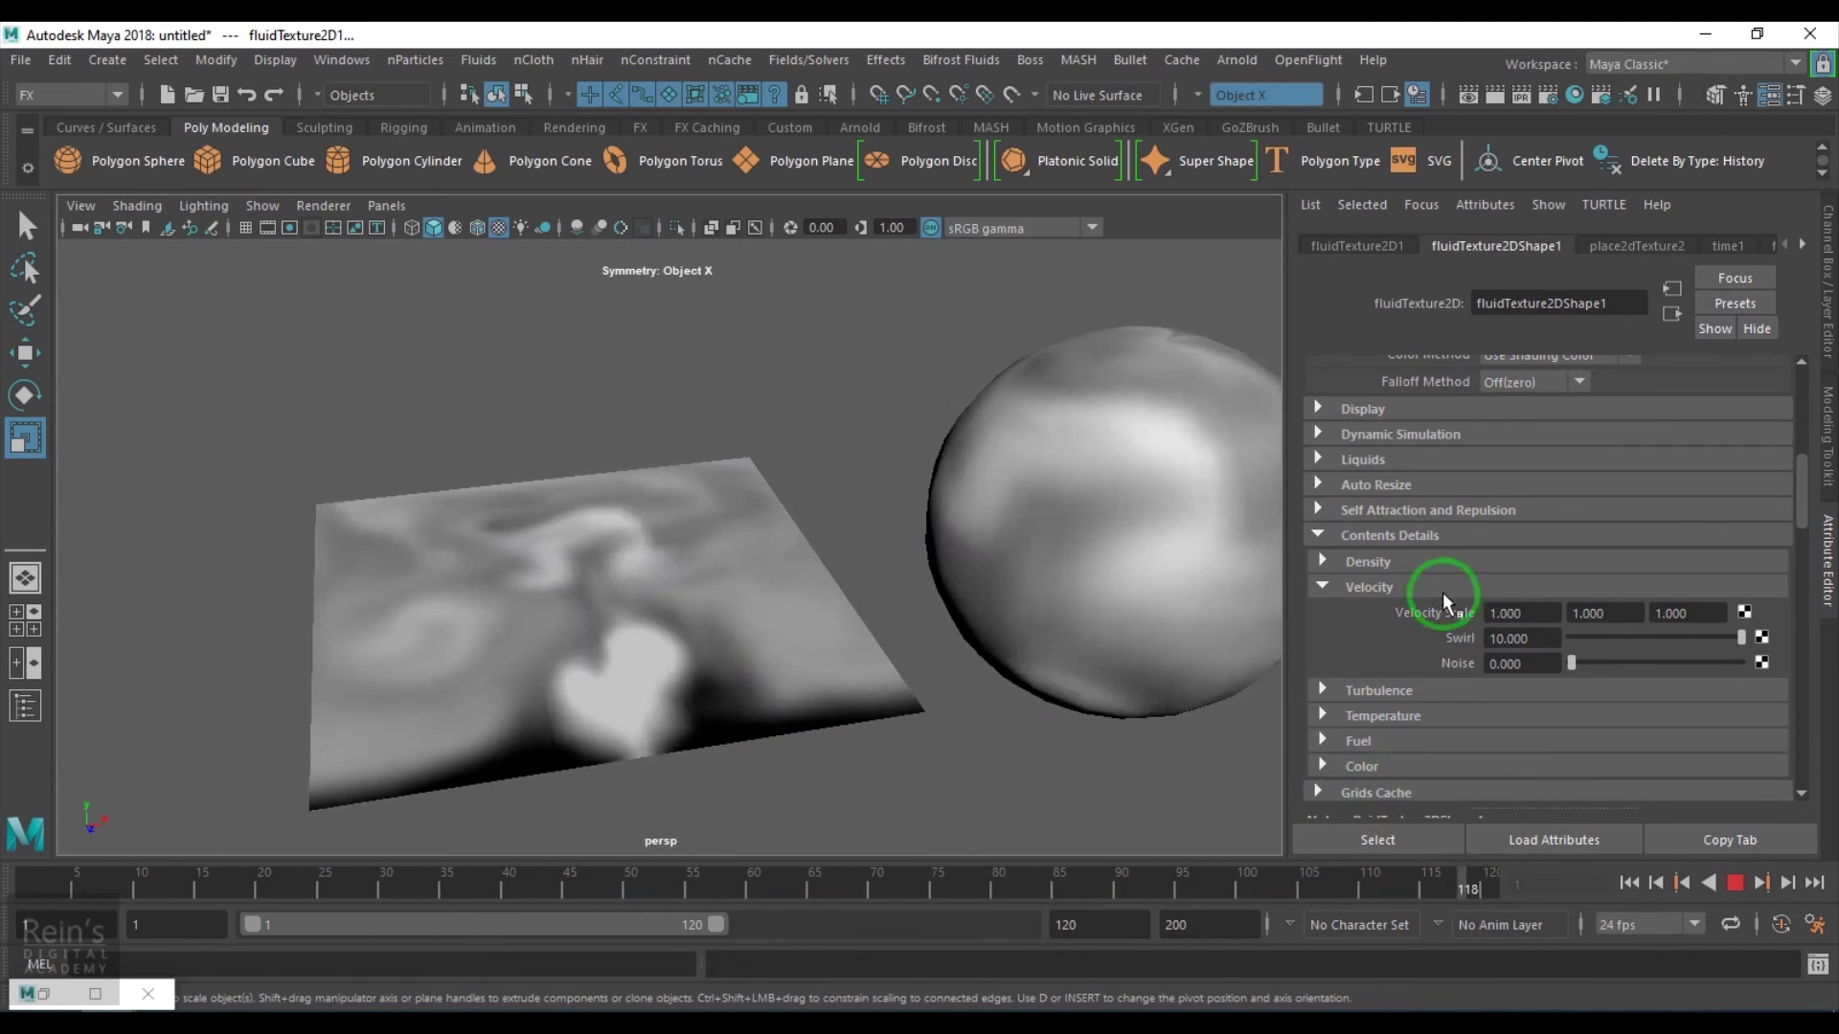
left_click(1370, 561)
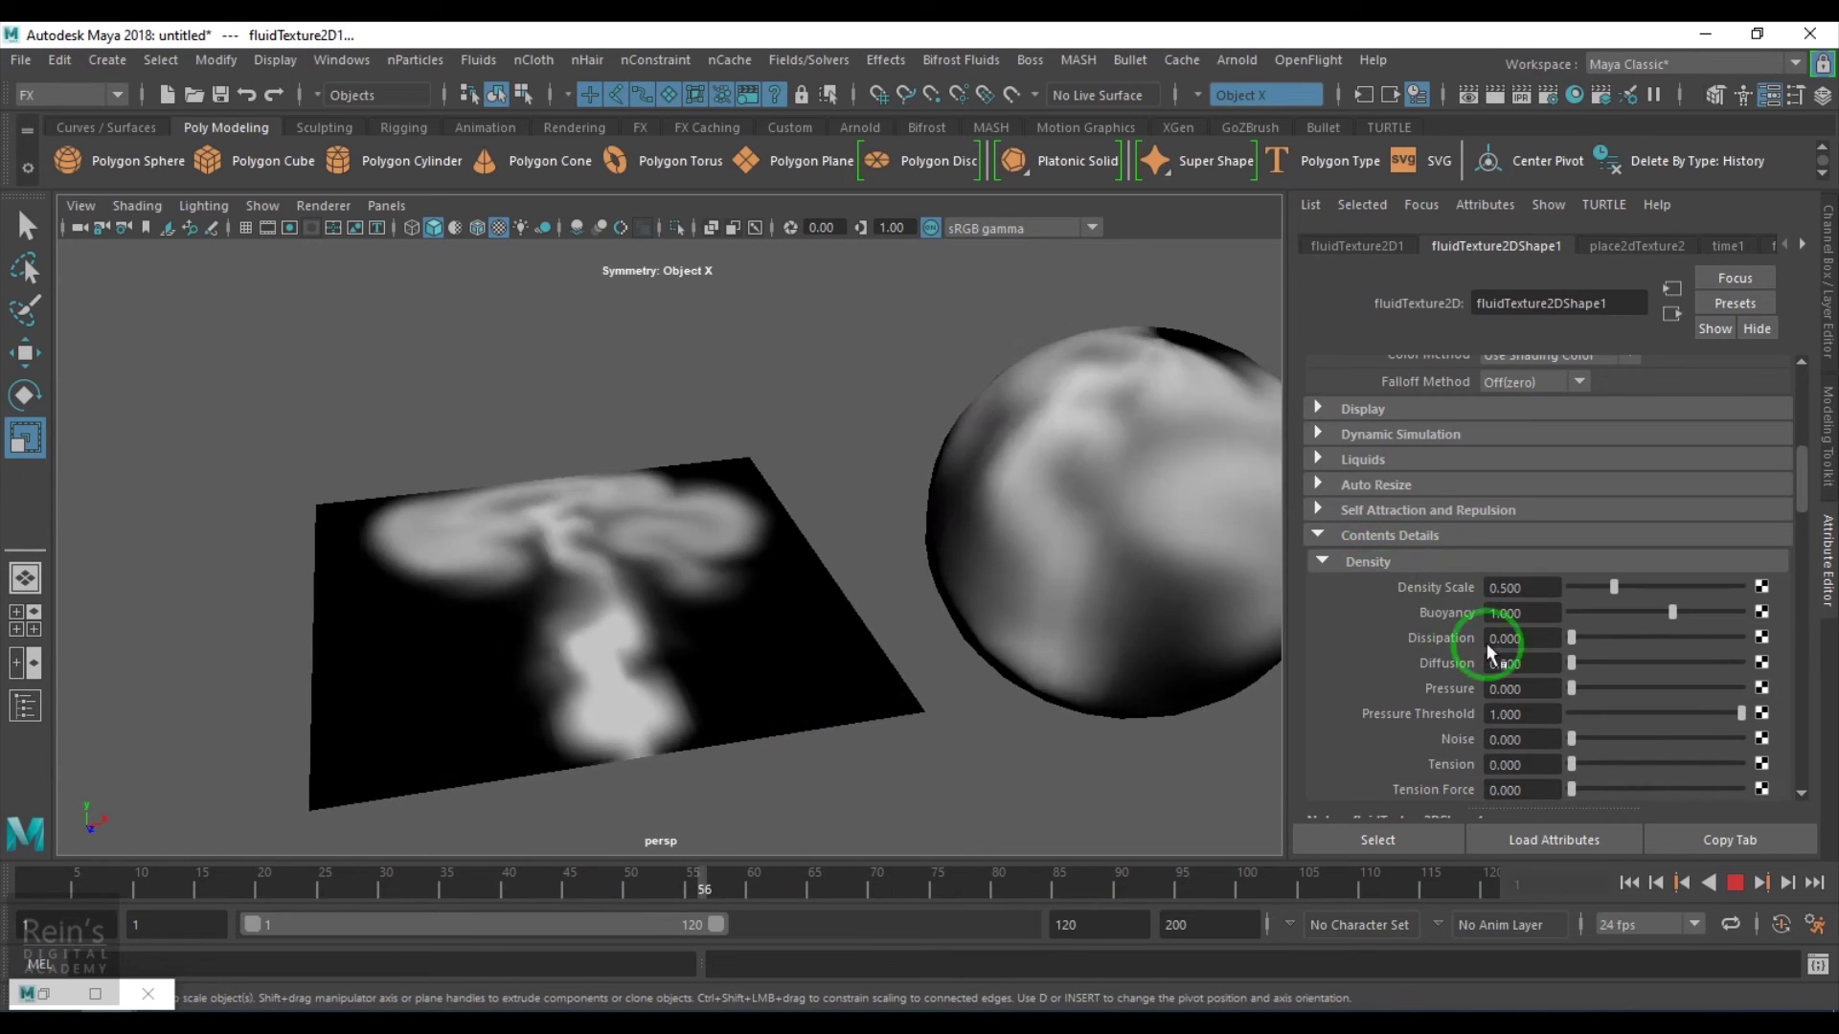
left_click_drag(1675, 613, 1637, 621)
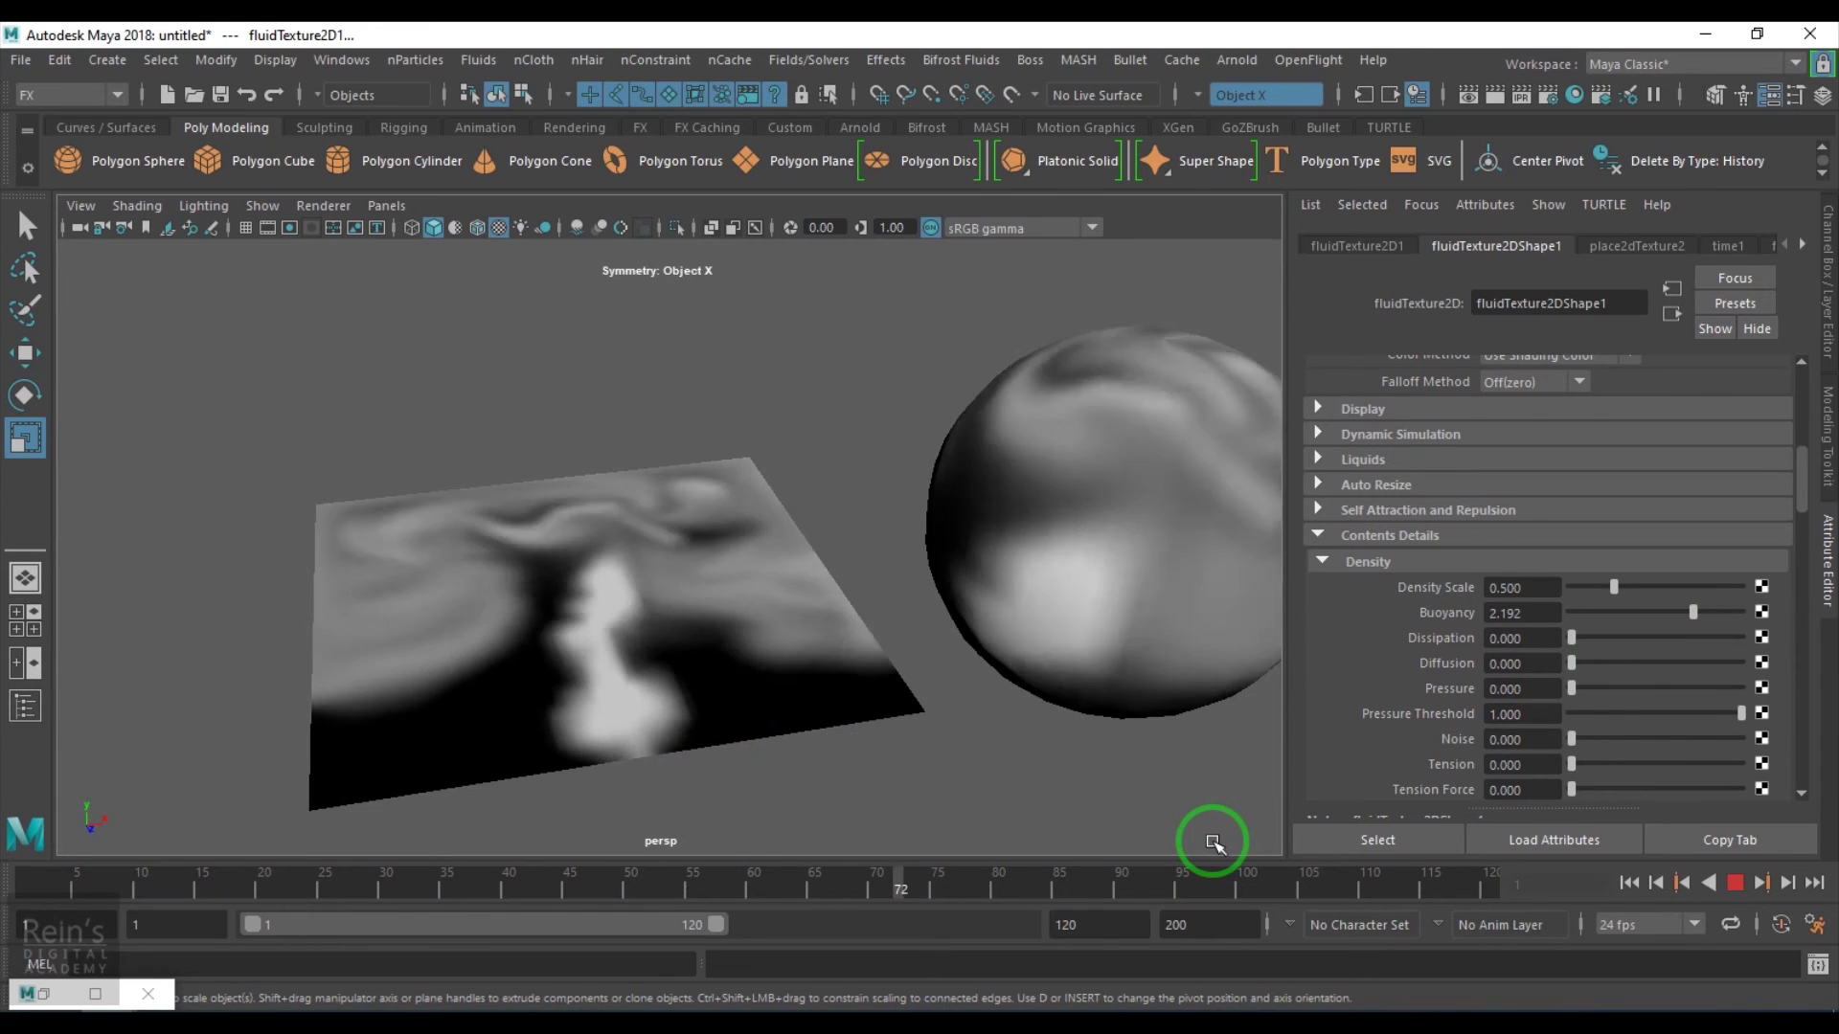
- Stop playback and delete the sphere pSphere1
left_click(1734, 882)
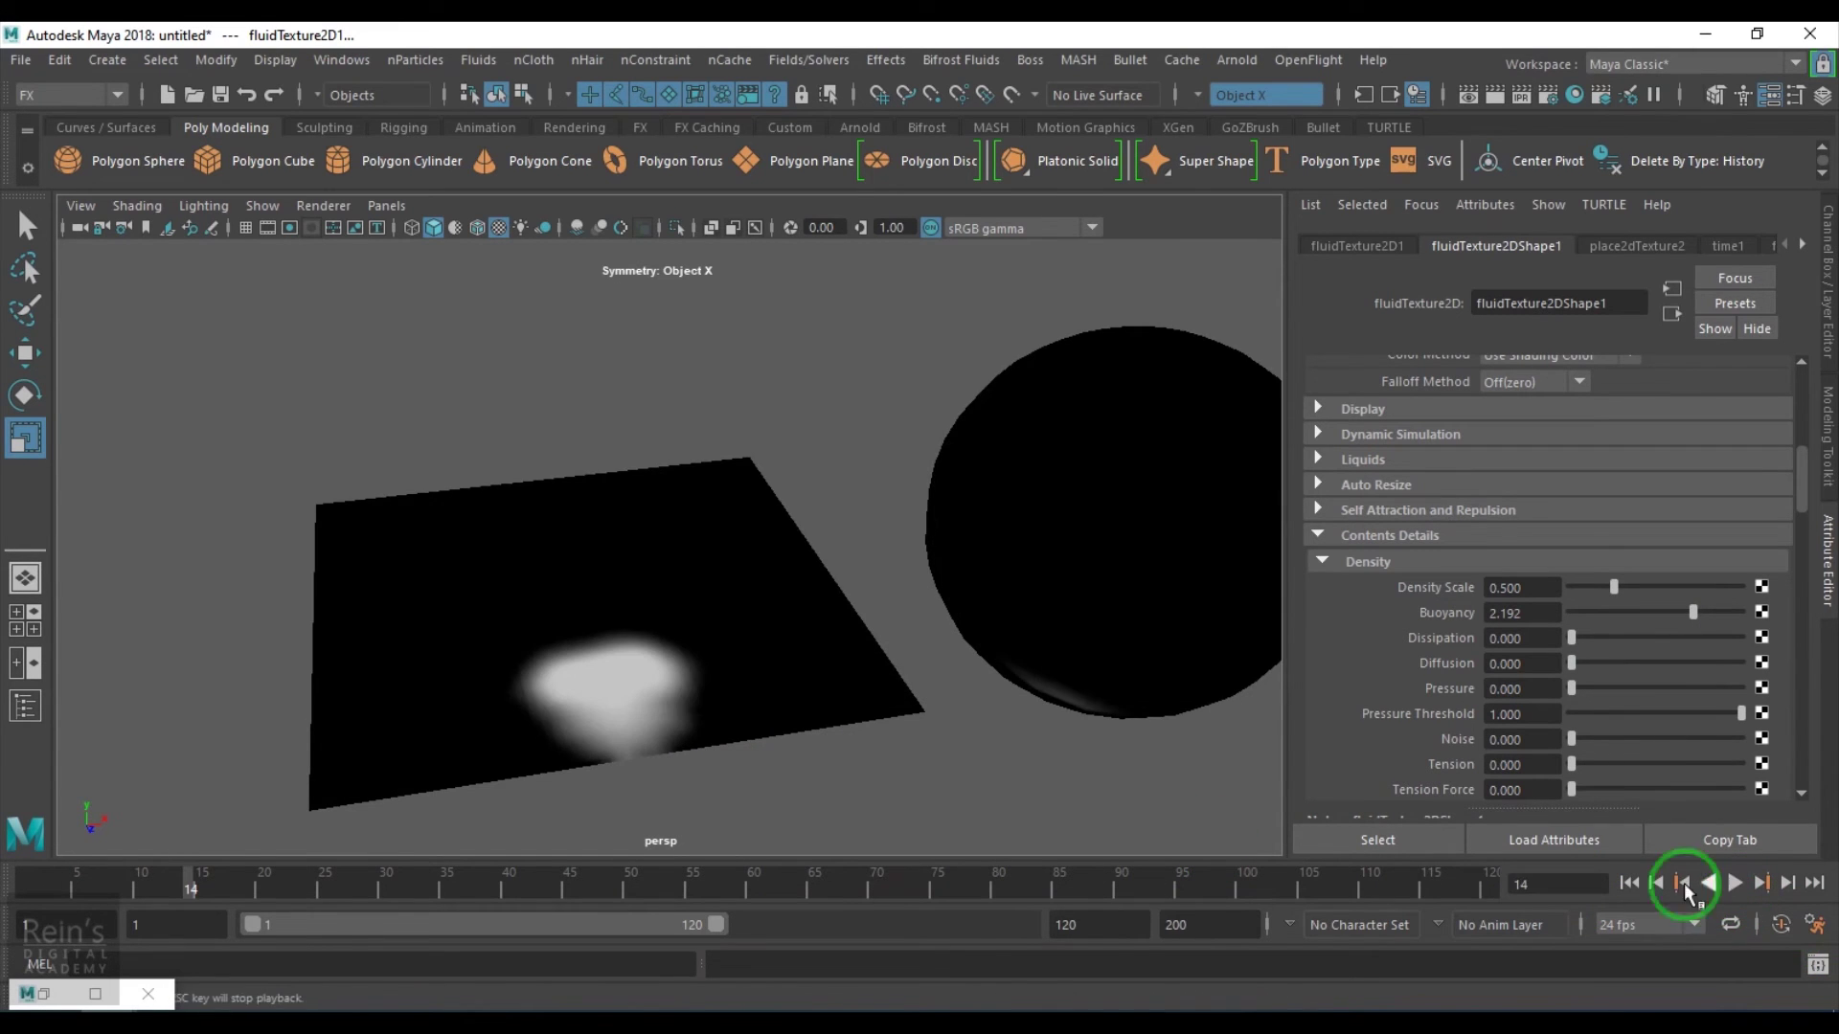
scroll(889, 708, "down", 3)
mouse_move(889, 709)
left_mouse_down("alt")
mouse_move(924, 710)
mouse_move(903, 713)
left_mouse_up("alt")
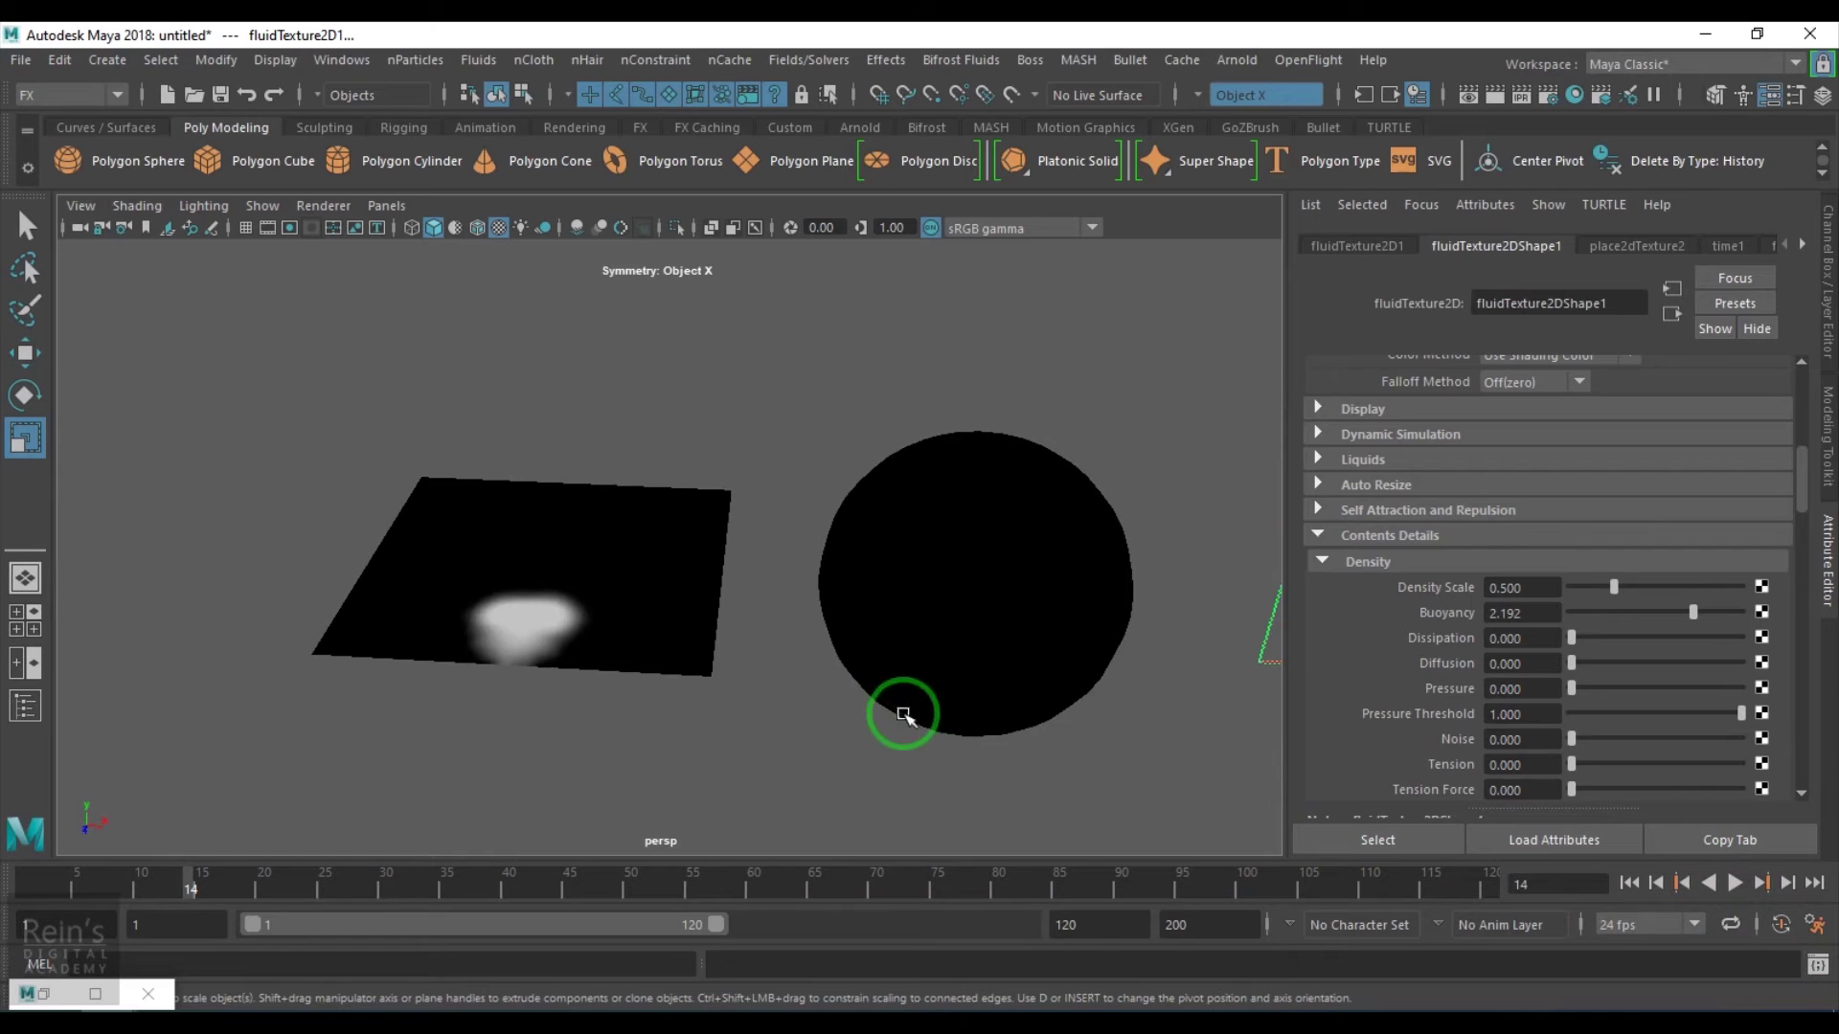
mouse_move(759, 725)
left_mouse_down("alt")
mouse_move(714, 699)
mouse_move(866, 667)
mouse_move(756, 704)
mouse_move(791, 722)
left_mouse_up("alt")
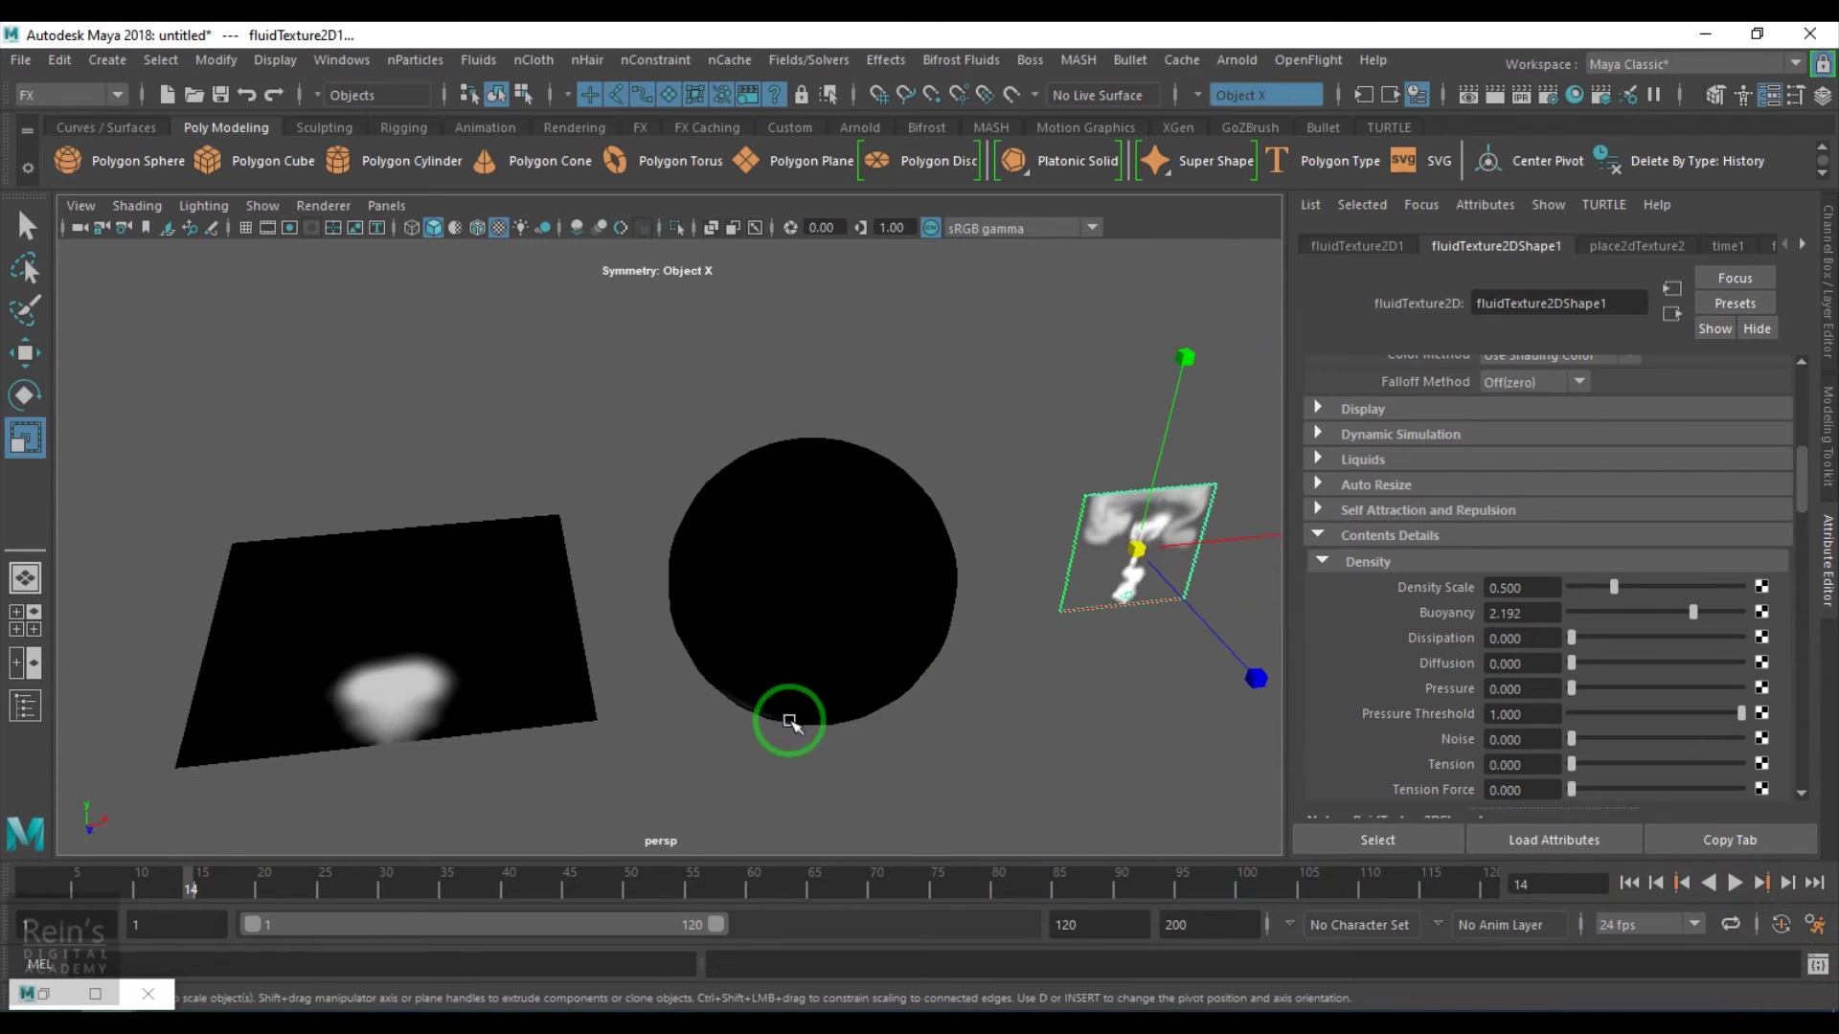
left_click(882, 472)
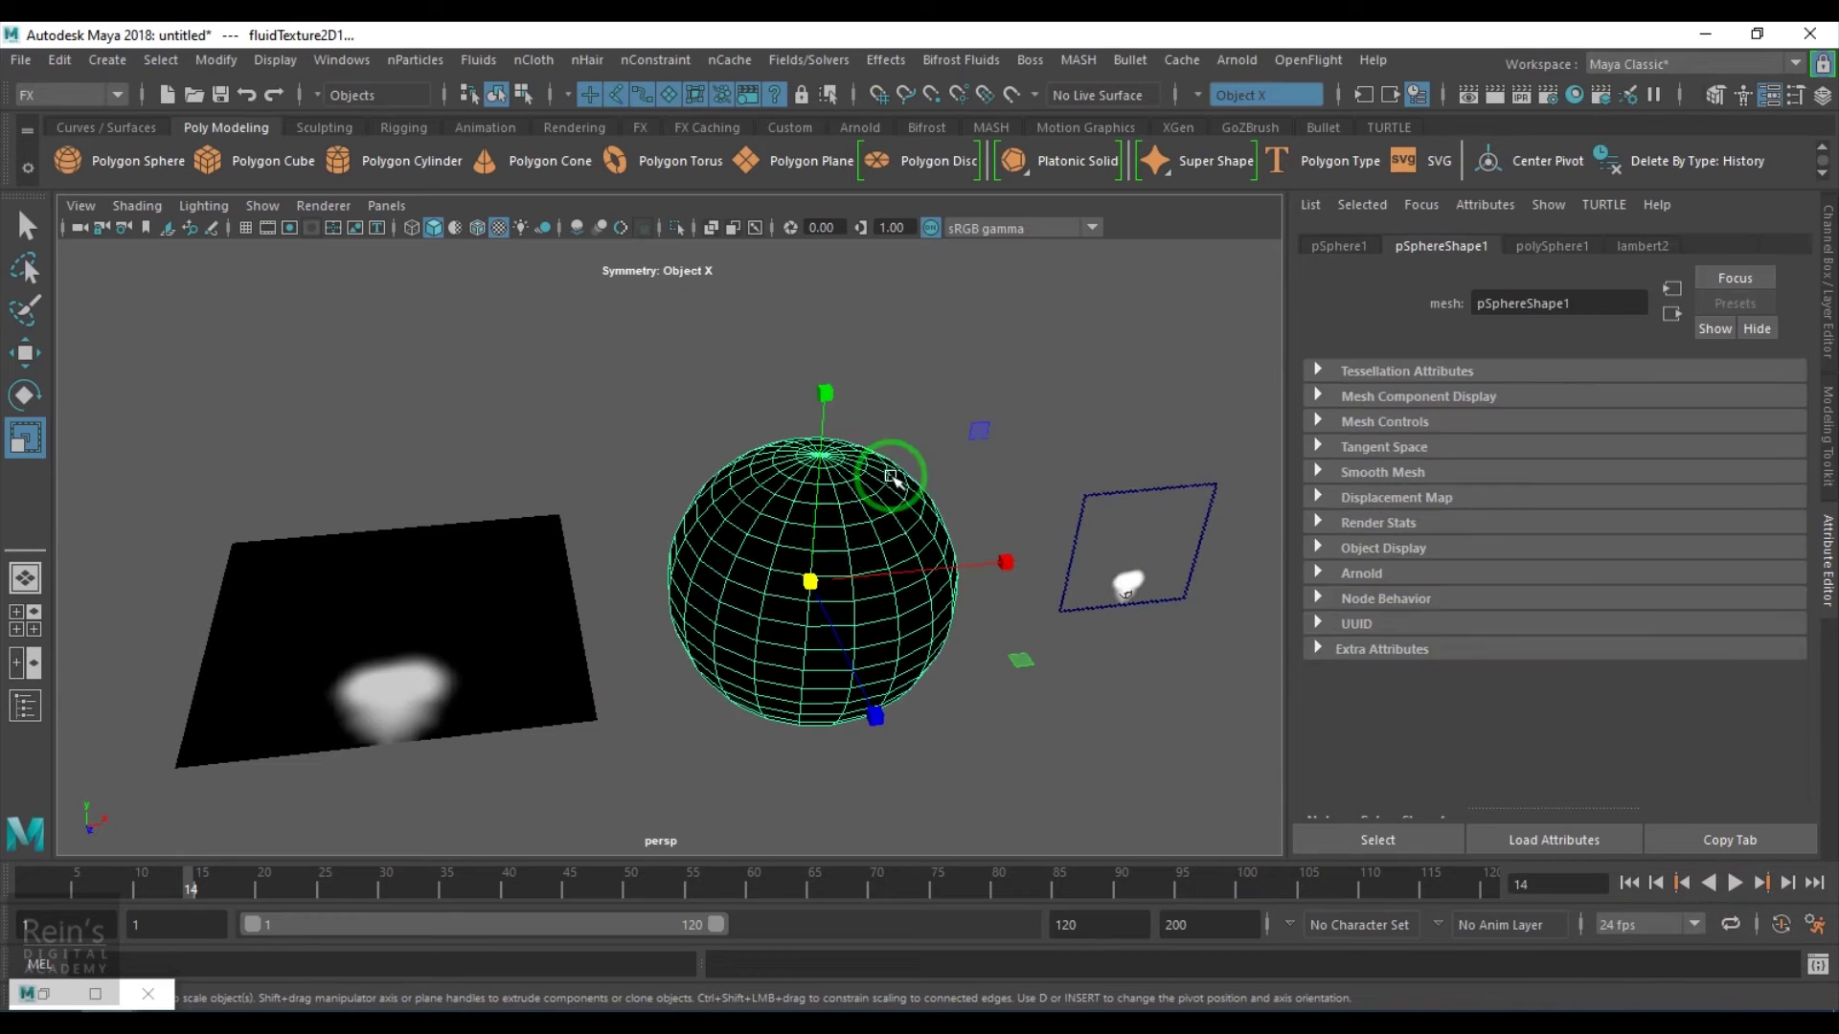
key("Delete")
- Set the plane's Translate X to 0 to centre it at the origin
left_click(582, 630)
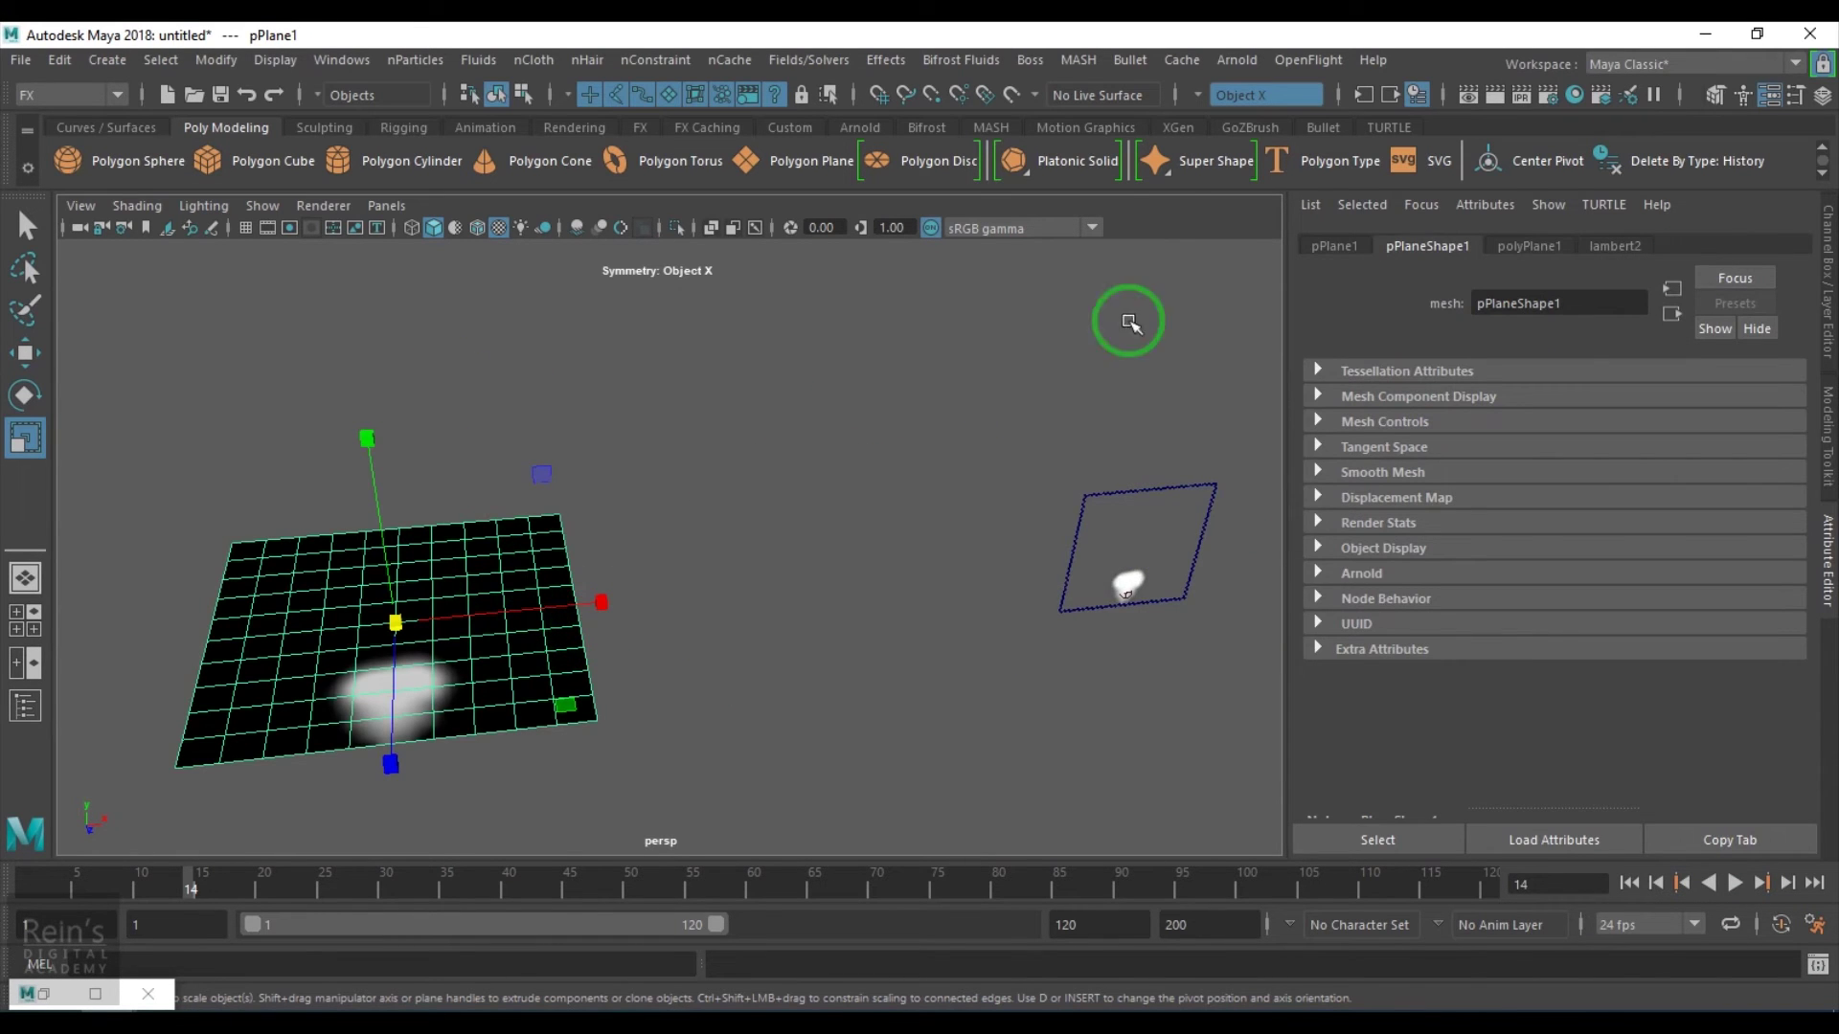
left_click(1828, 268)
type("0")
key("Return")
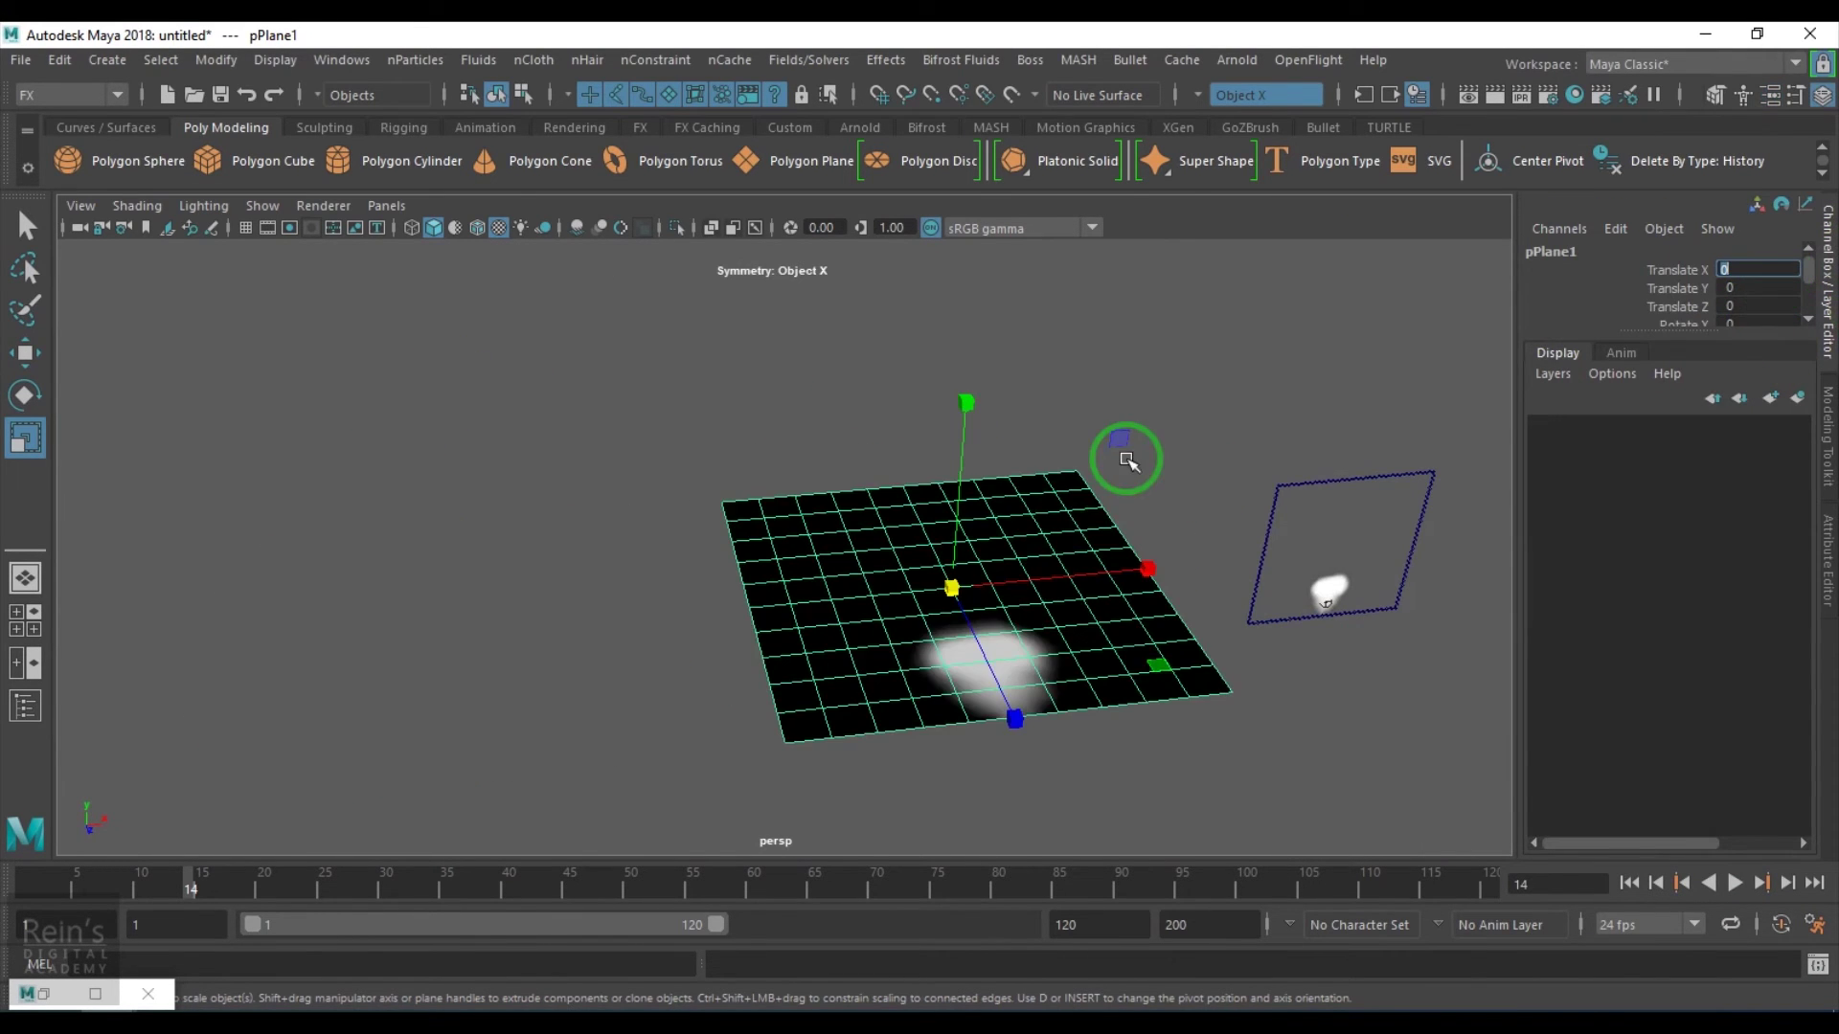
- Break the fluid texture's connection to lambert2's Color
left_click_drag(1063, 632, 792, 607, "alt")
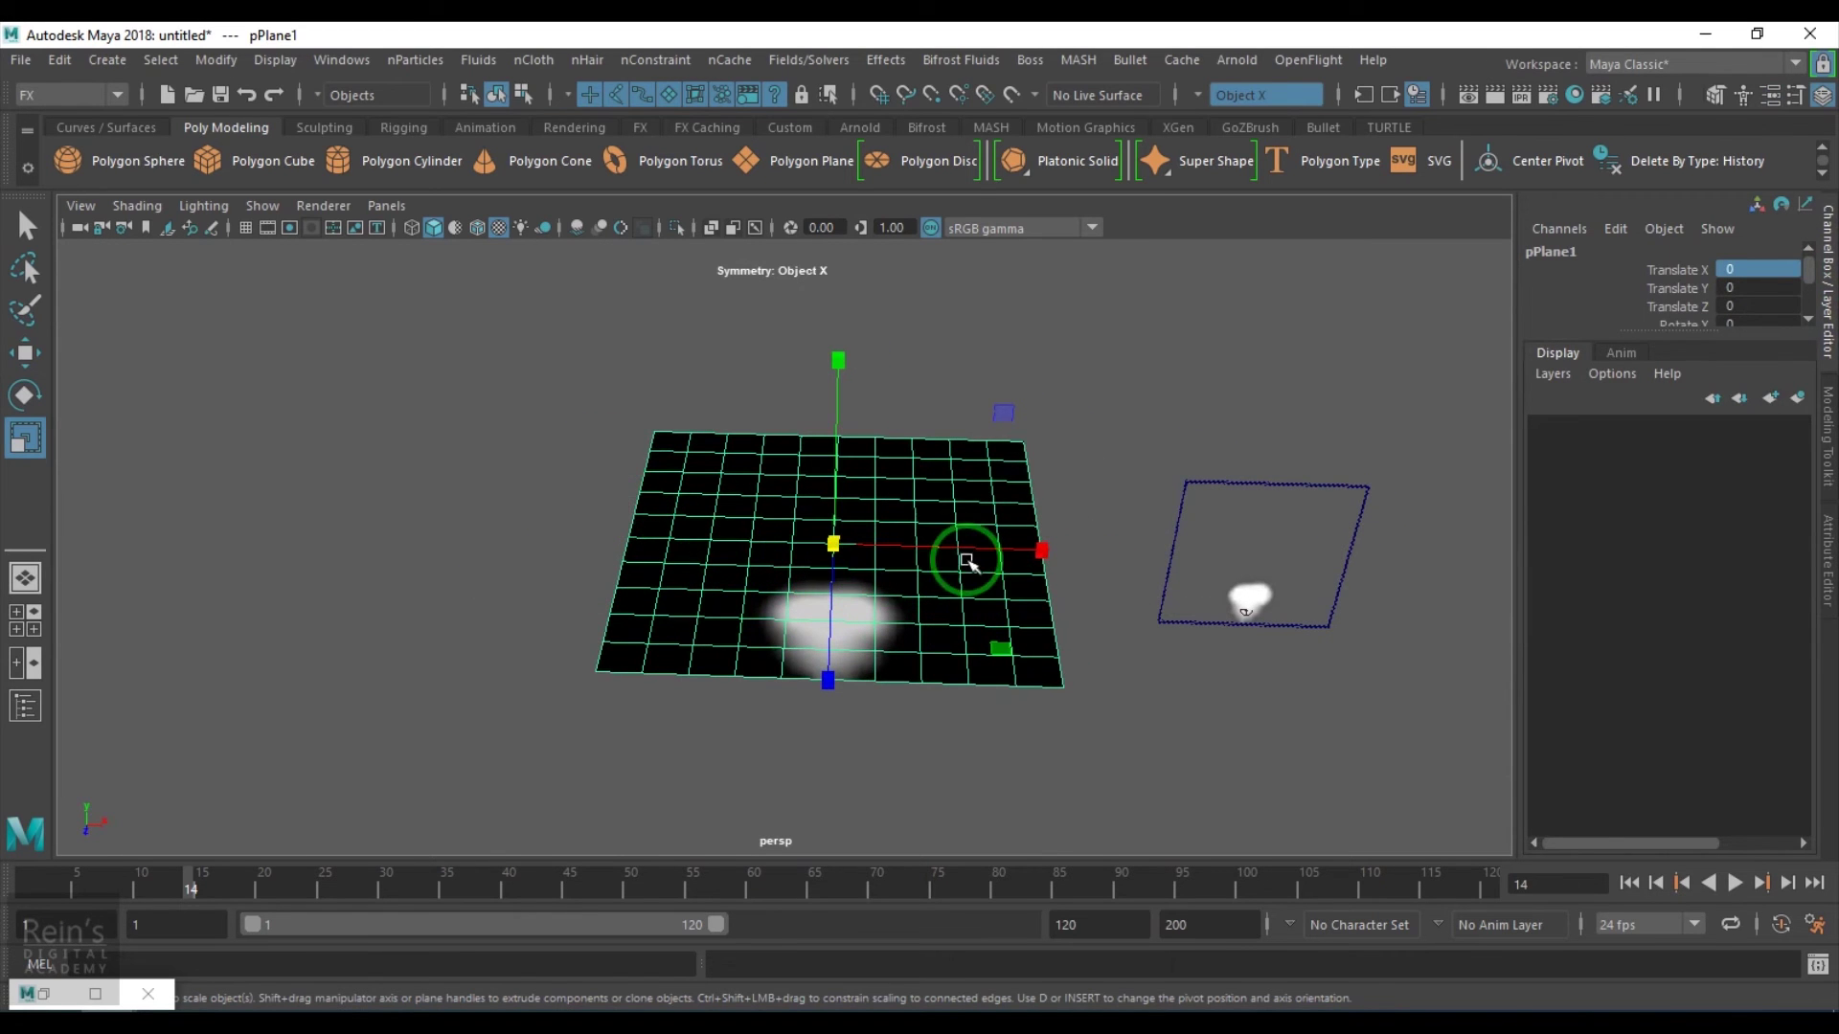
left_click_drag(967, 560, 990, 685, "alt")
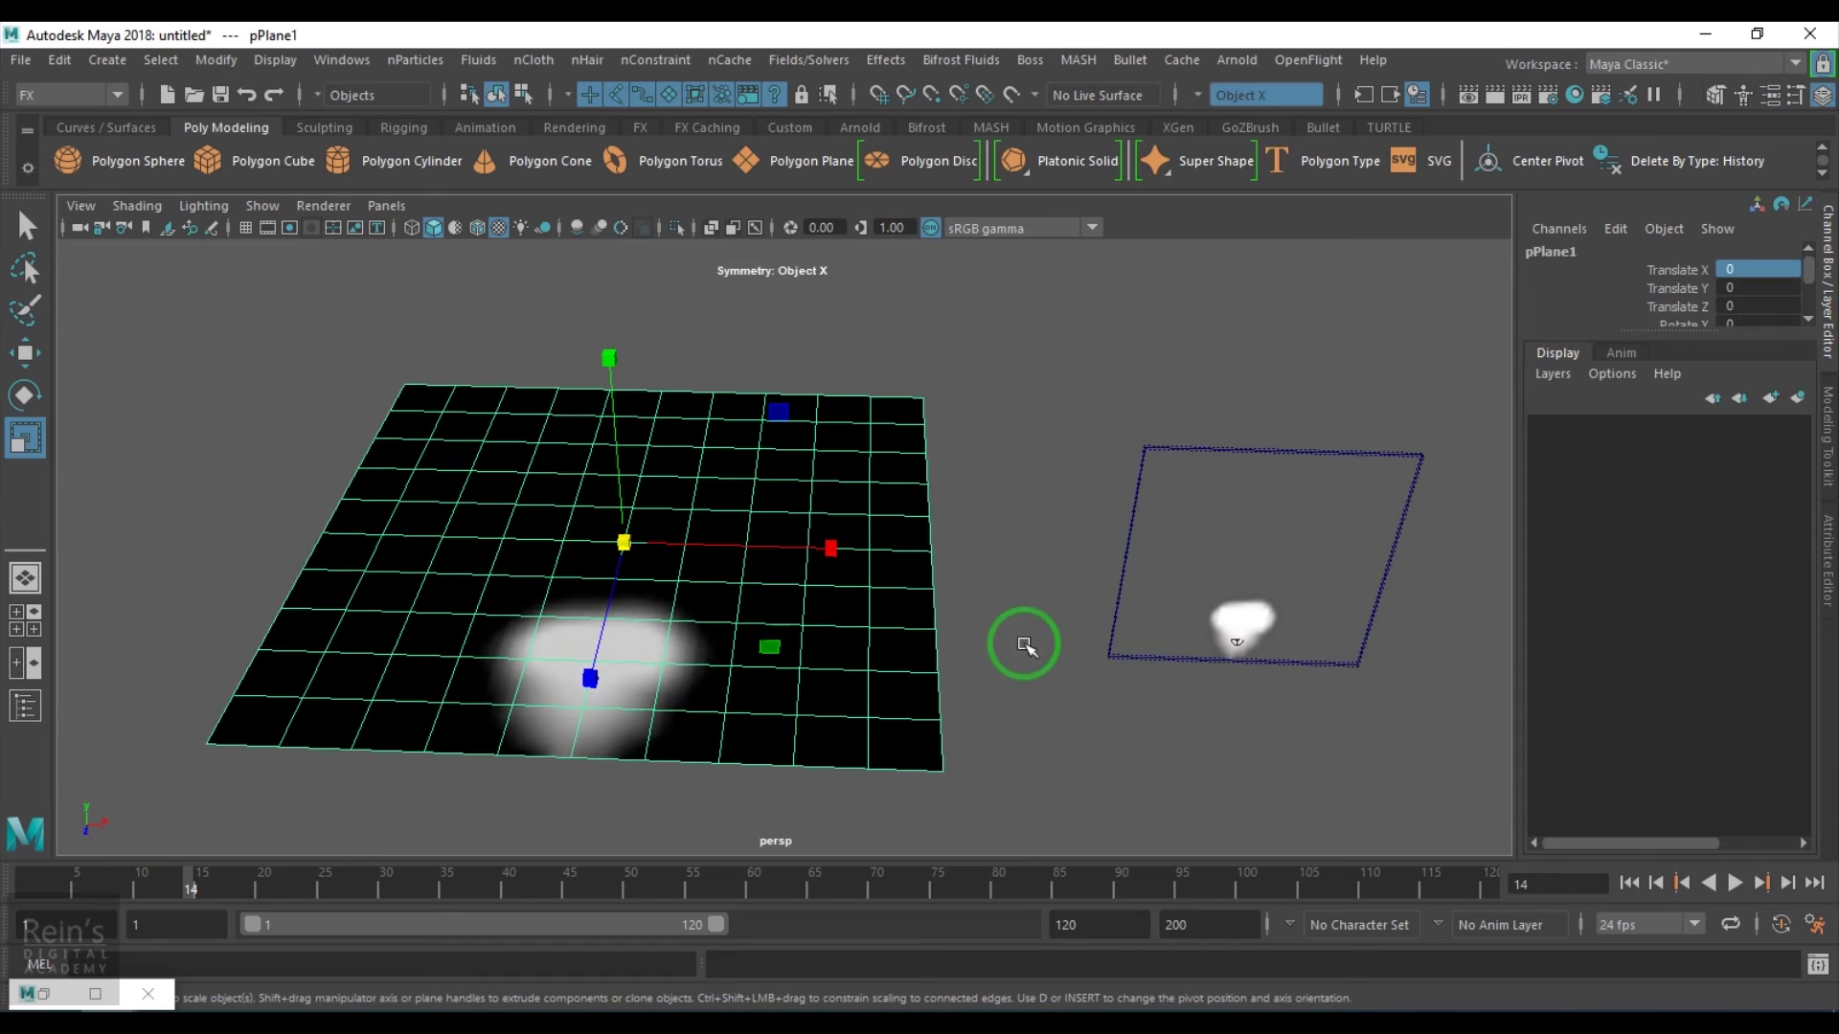
left_click(1829, 548)
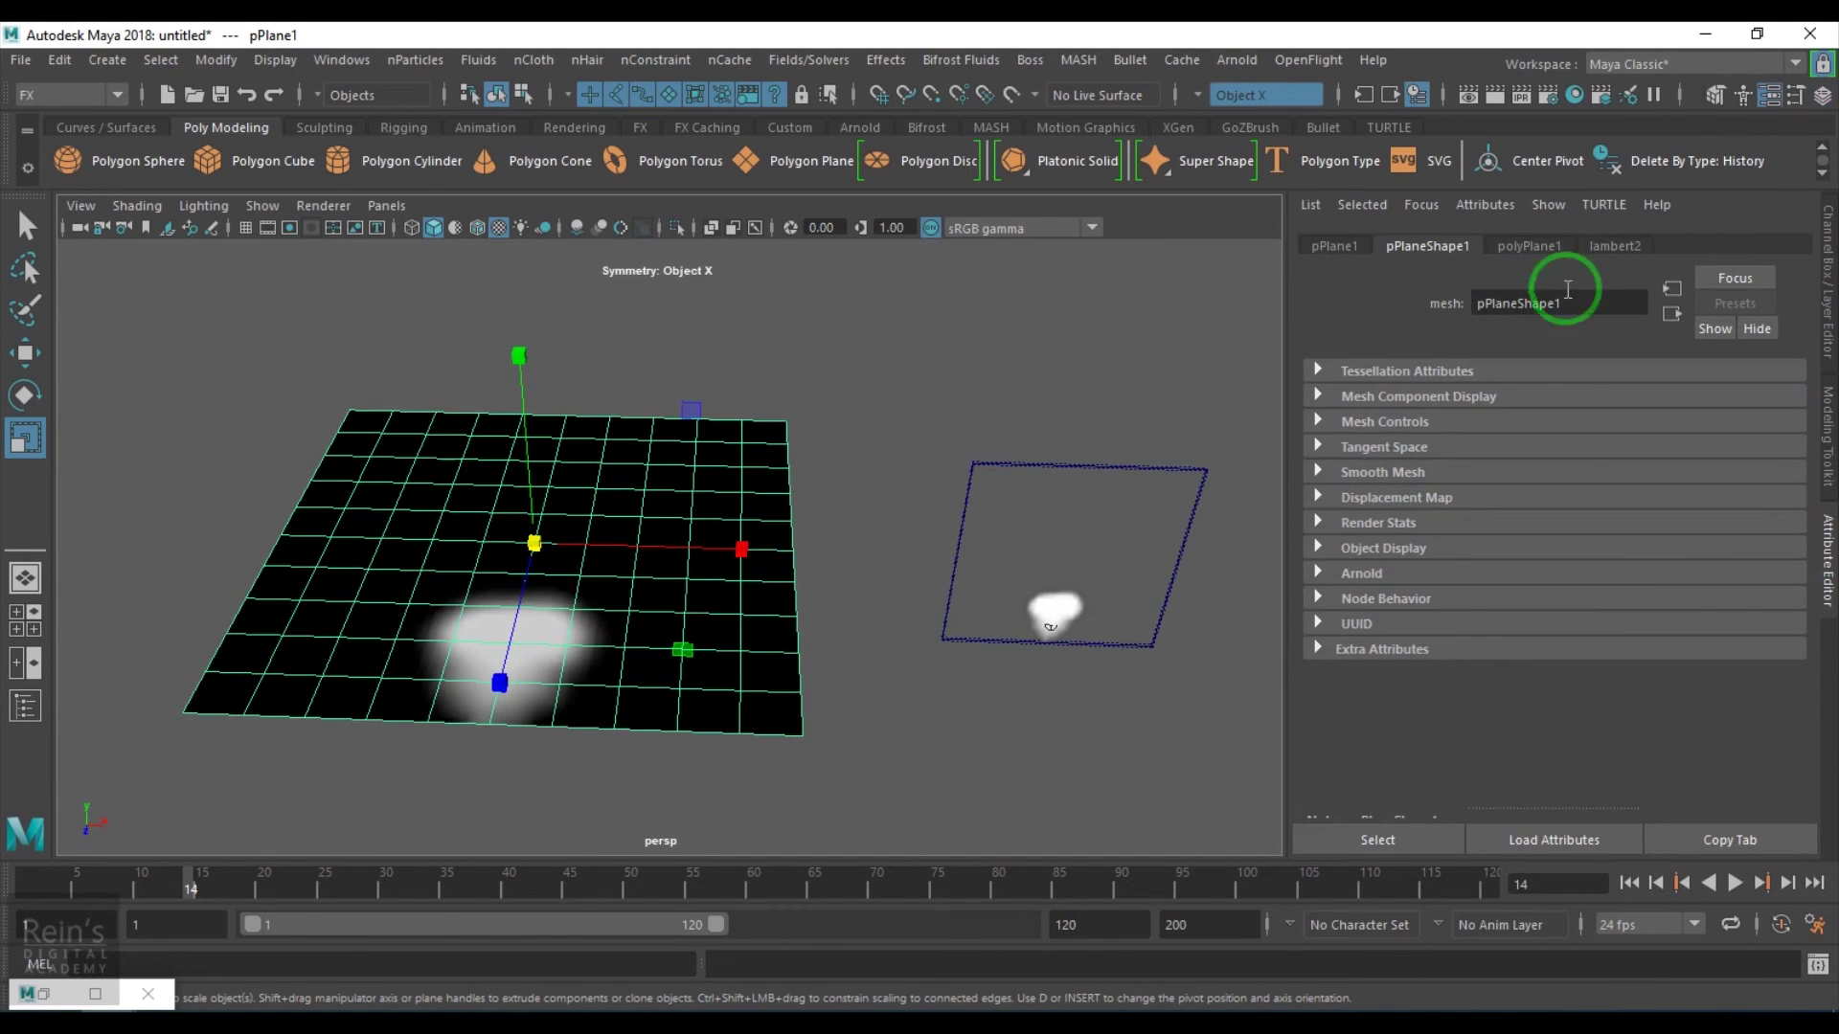
left_click(1614, 246)
right_click(1446, 498)
left_click(1525, 575)
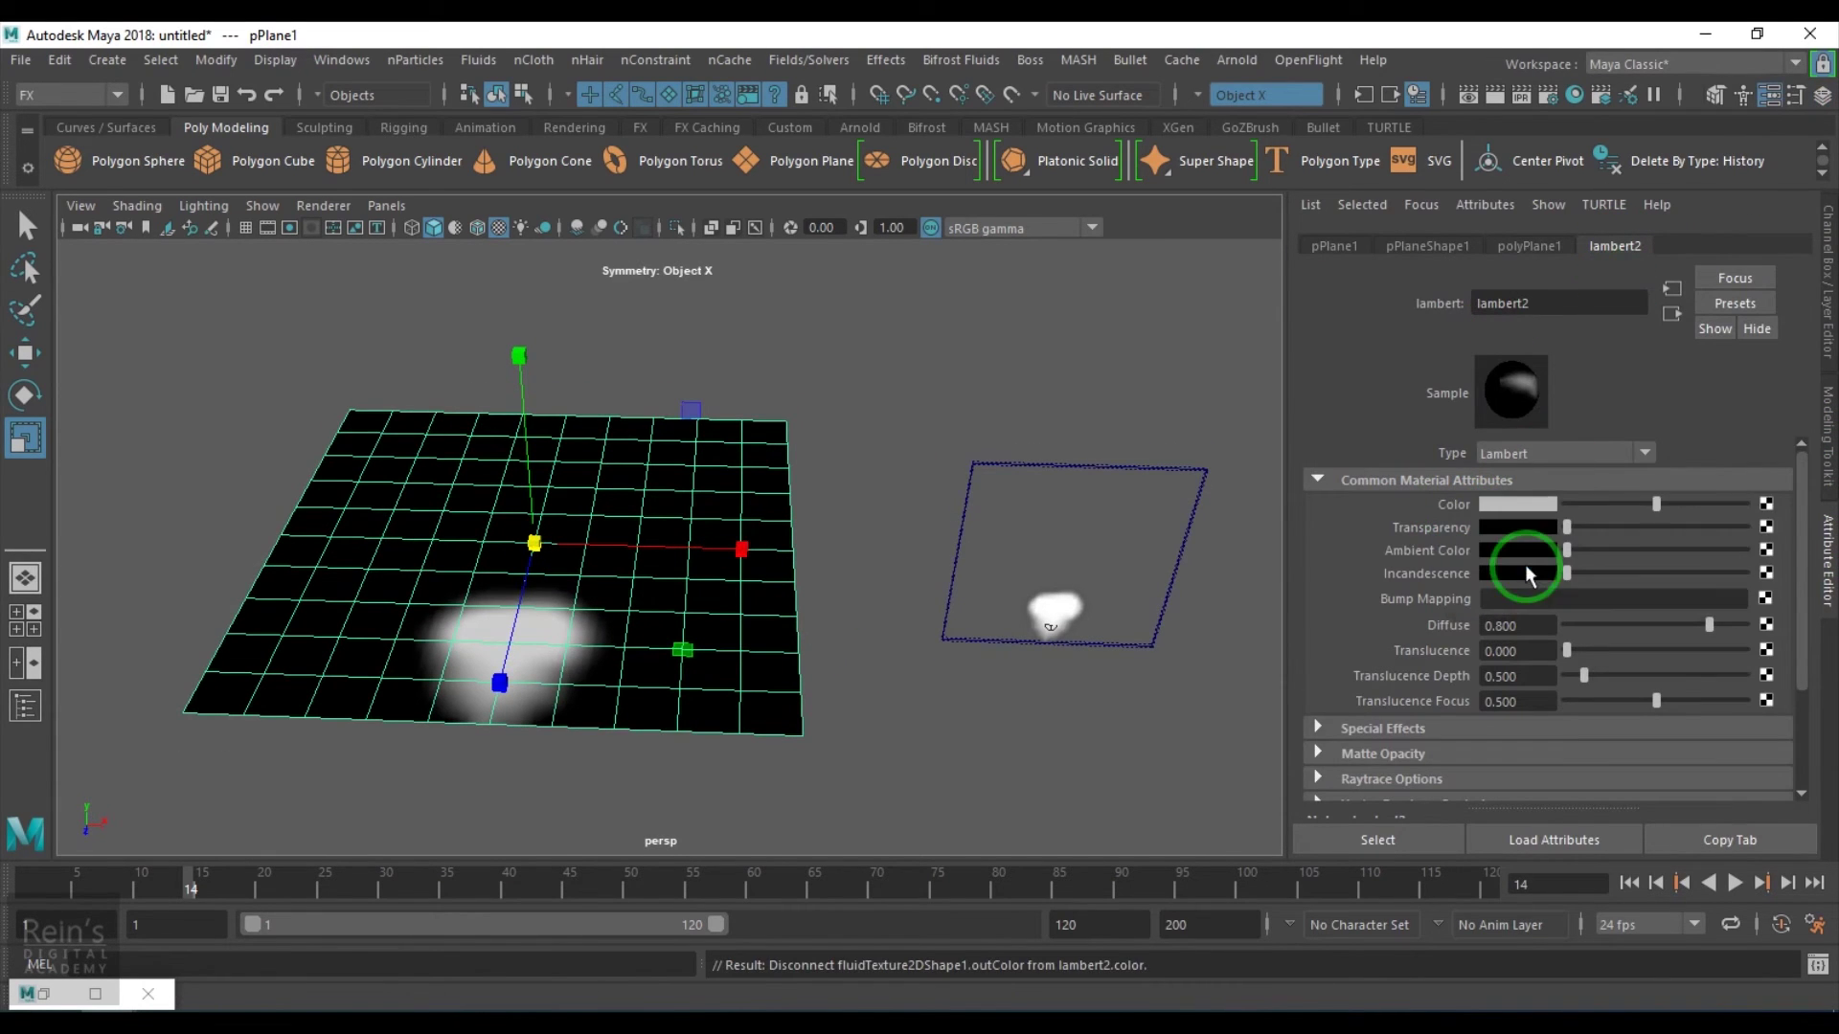
left_click(1787, 522)
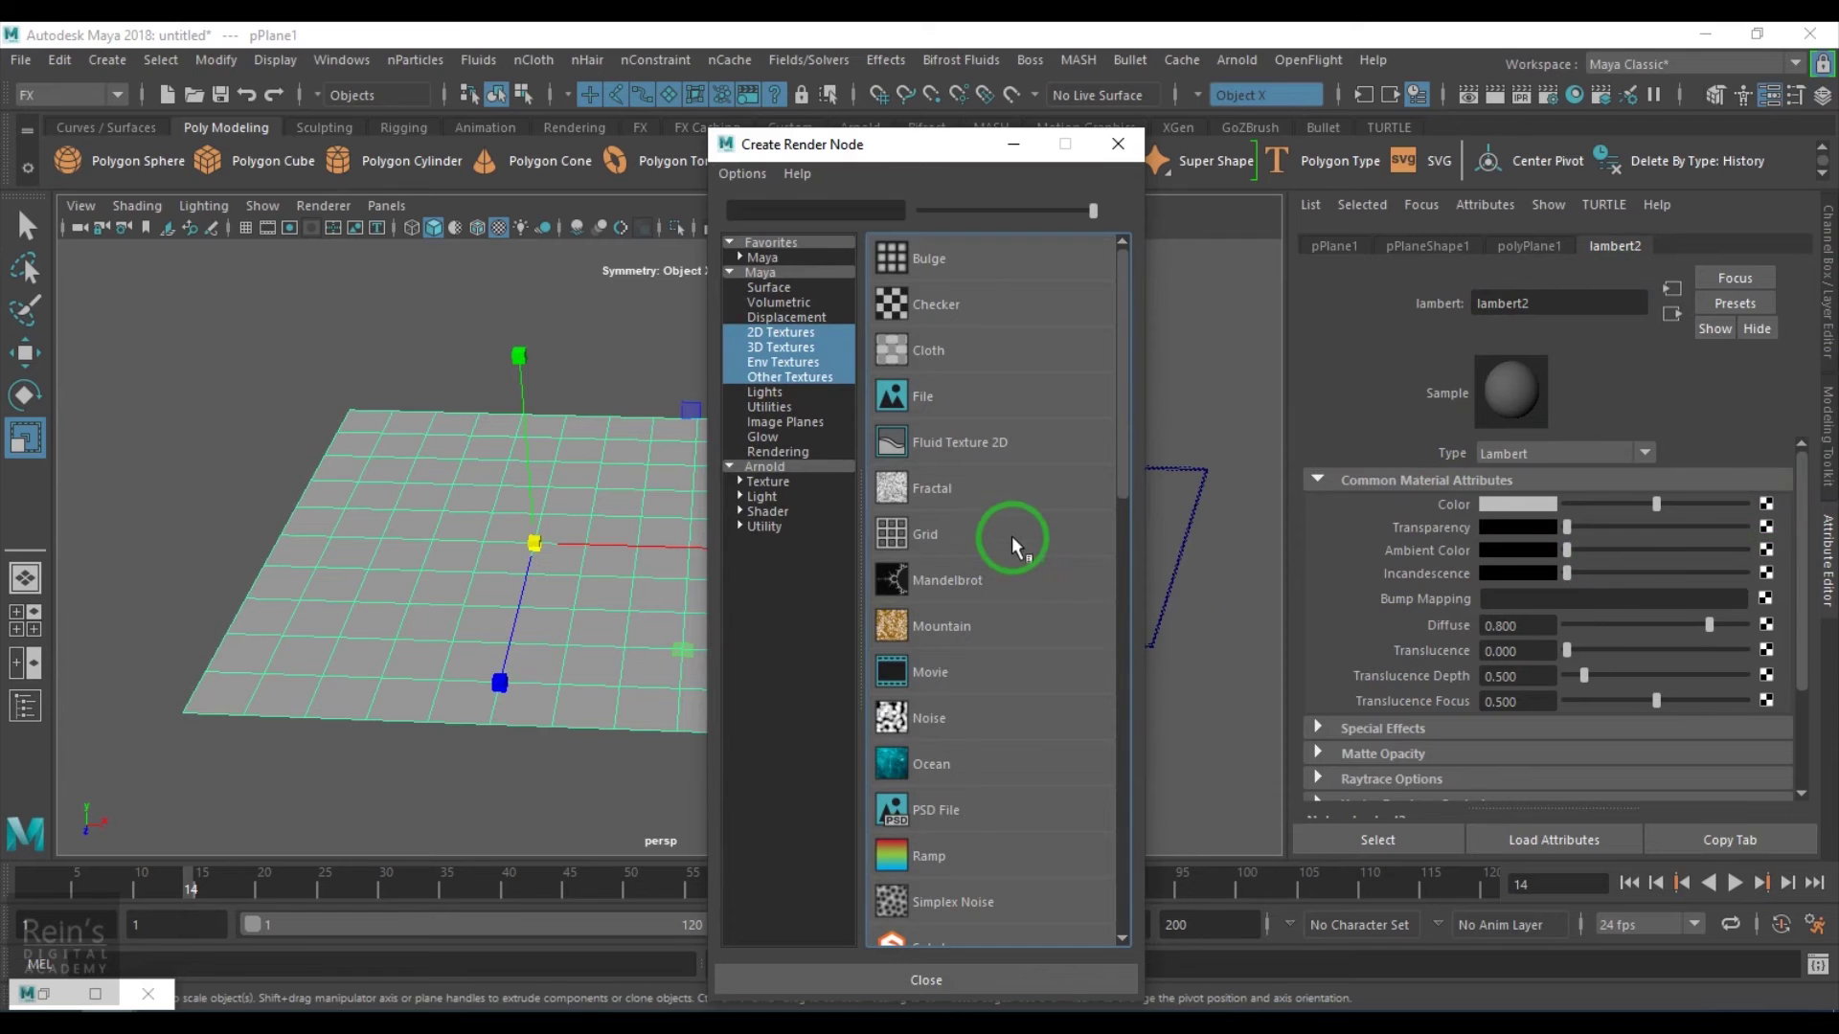
- Assign a new Fluid Texture 2D to the colour and move its container right of the plane
left_click(998, 445)
left_click(1136, 557)
left_click_drag(977, 362, 1211, 706)
key("Delete")
left_click(602, 505)
left_click(621, 454)
left_click(753, 554)
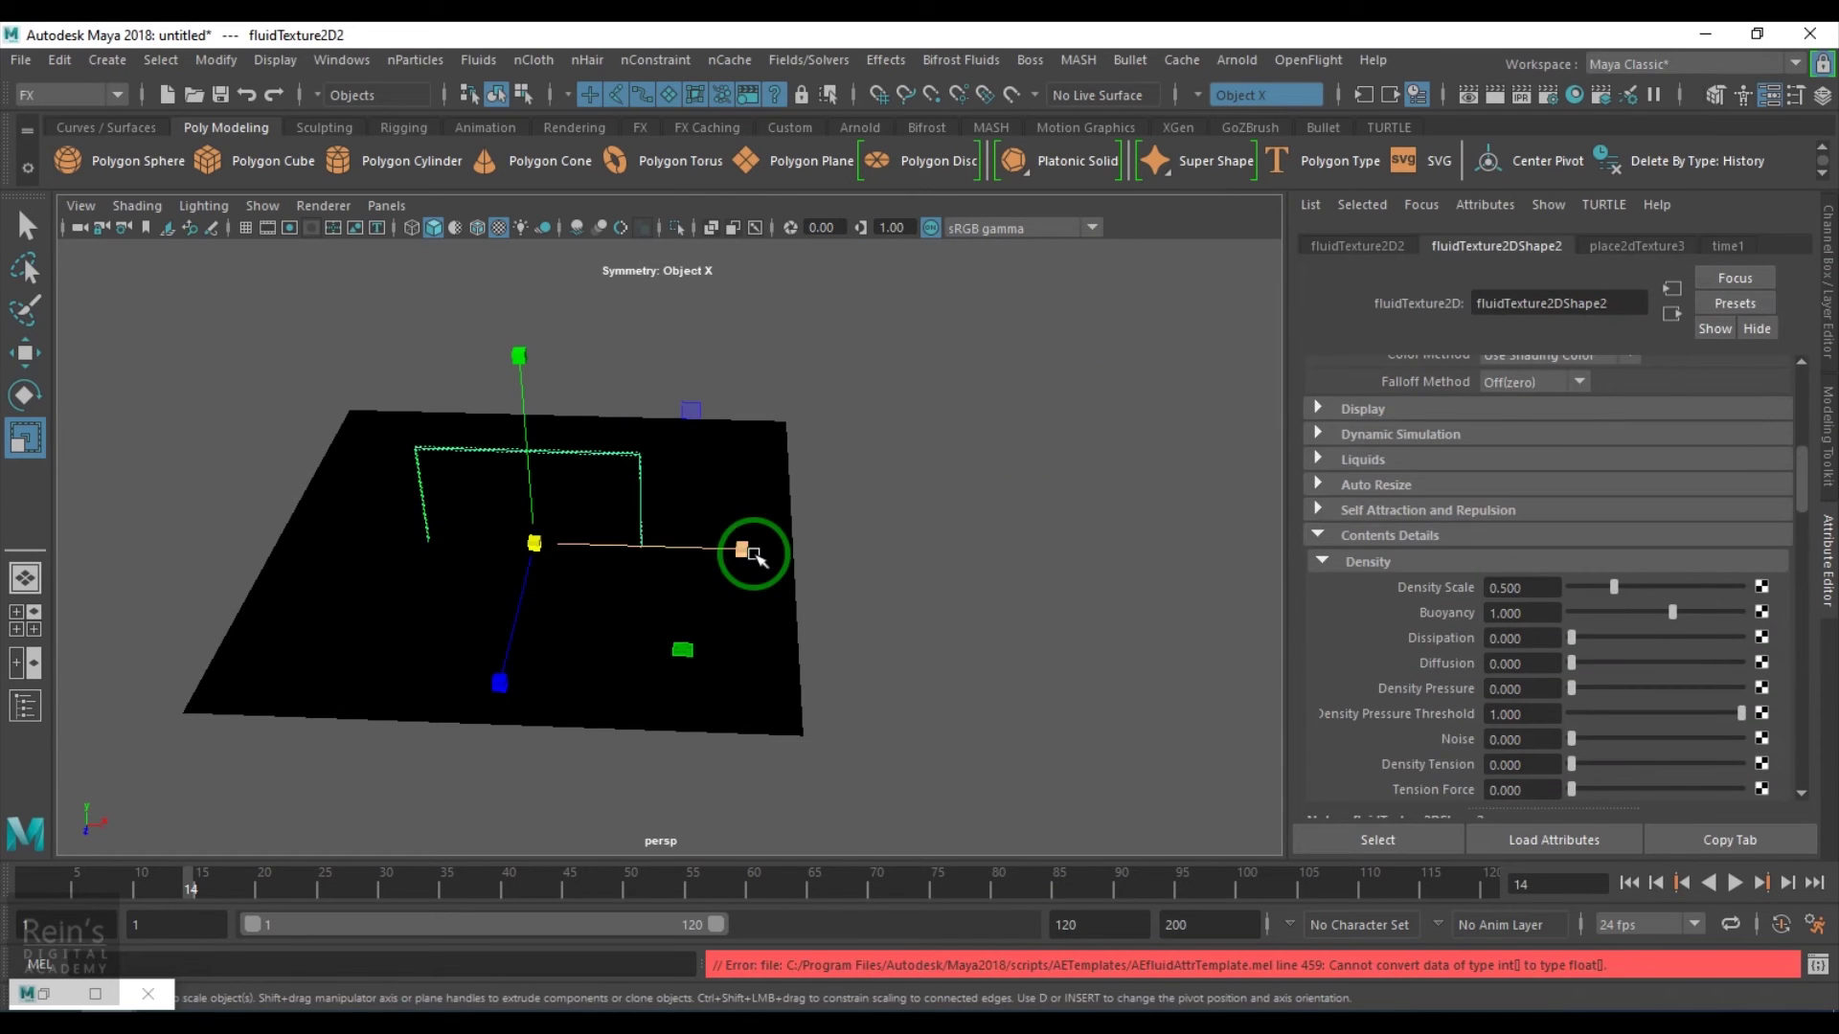
key("w")
left_click_drag(739, 546, 1232, 581)
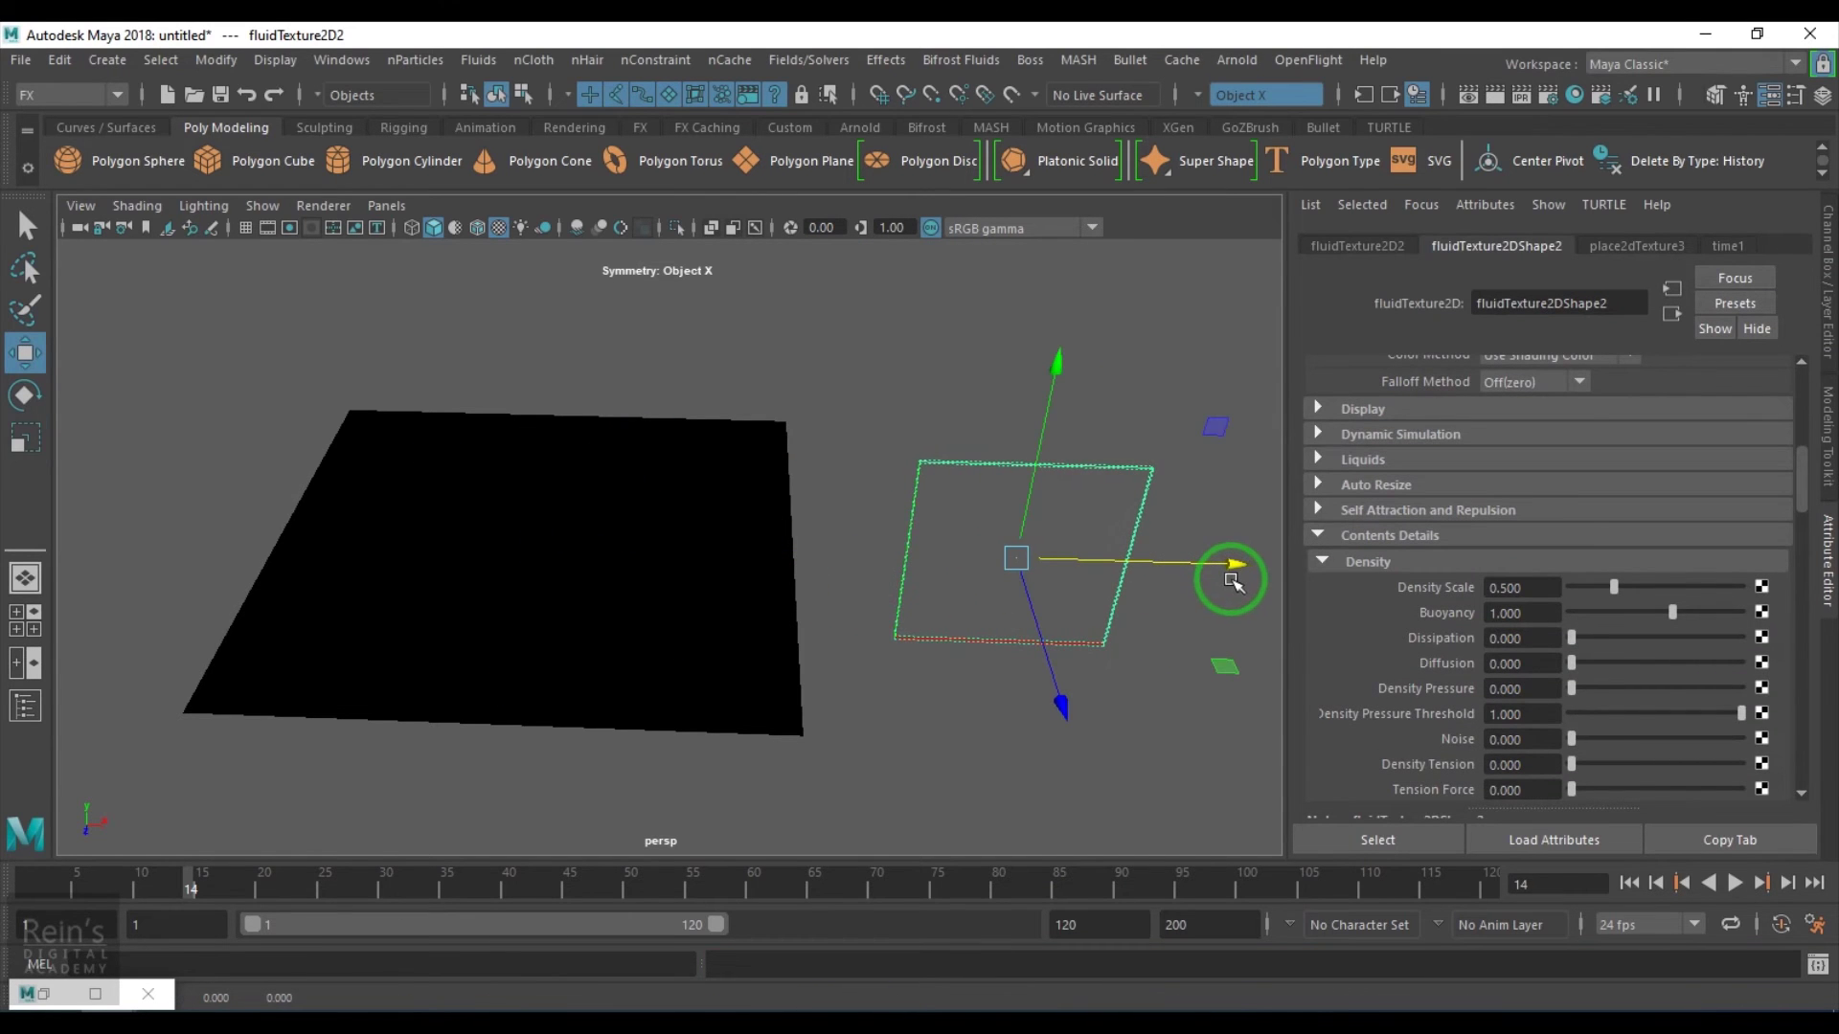
scroll(1591, 640, "up", 5)
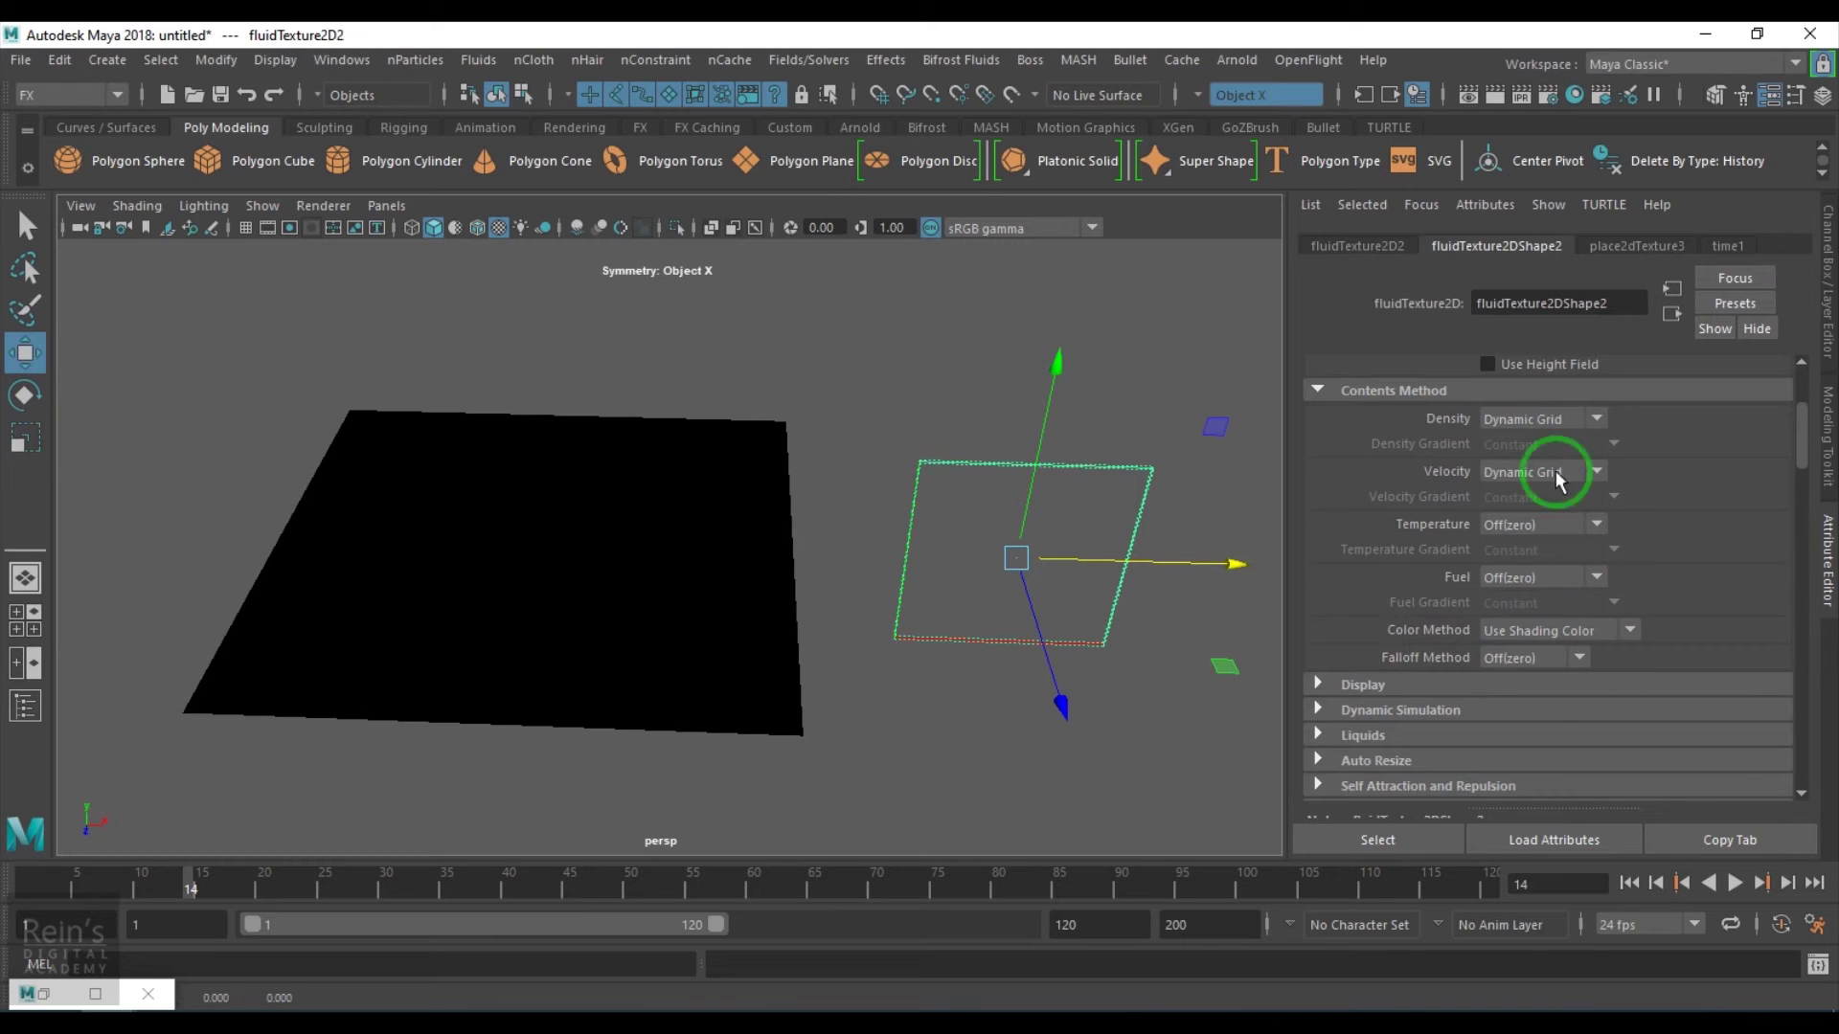
- Set Density to Static Grid, Temperature and Fuel to Dynamic Grid, and Velocity to Off(zero)
left_click(1582, 423)
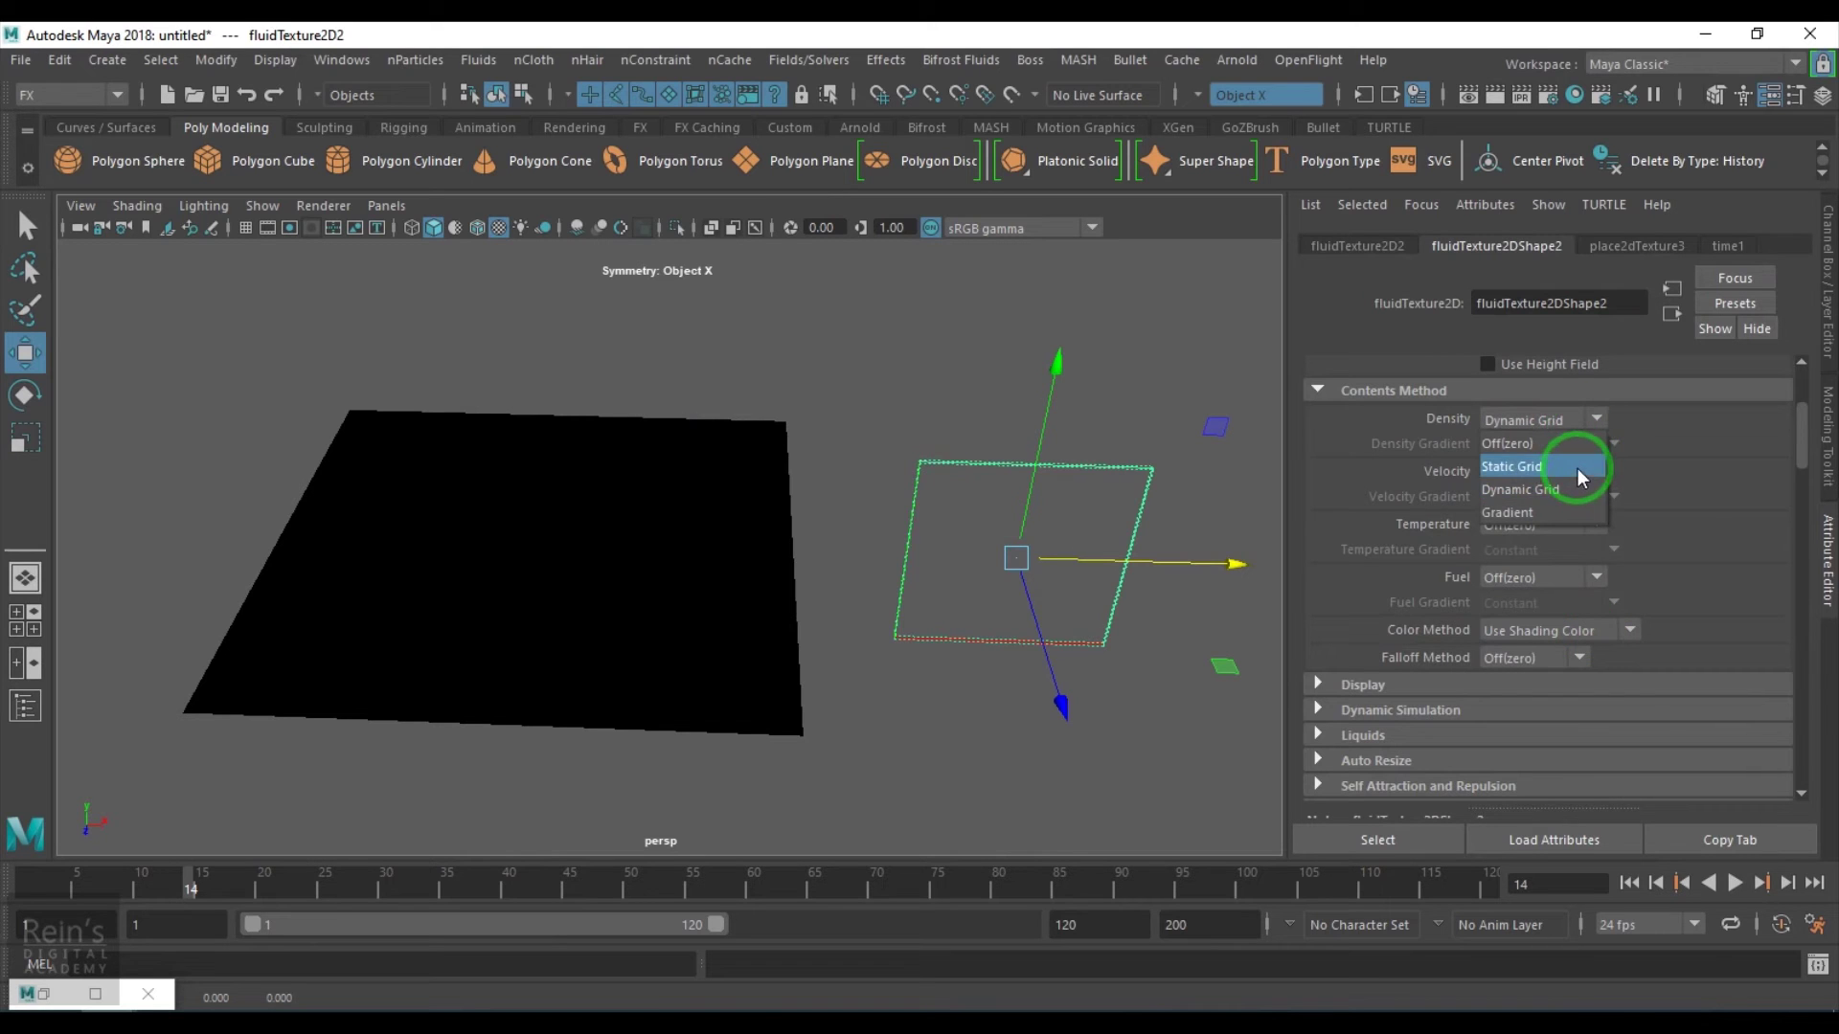
left_click(1577, 468)
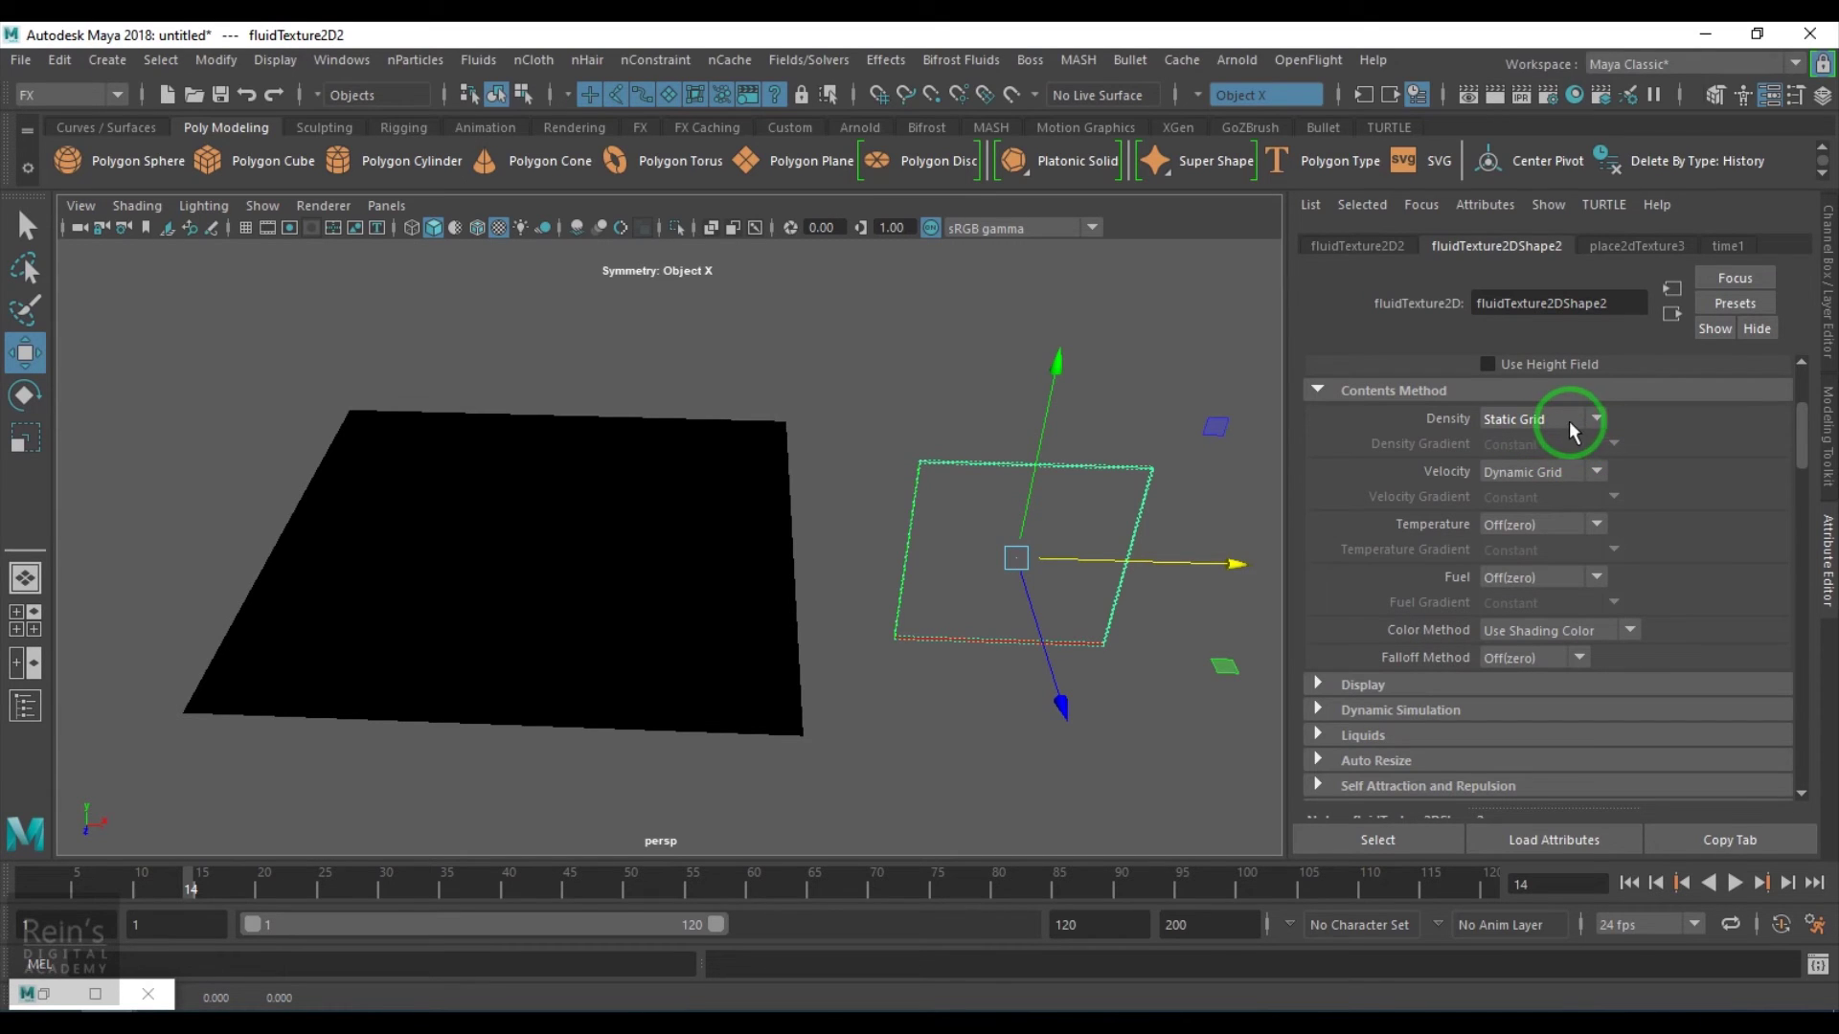
left_click(1572, 516)
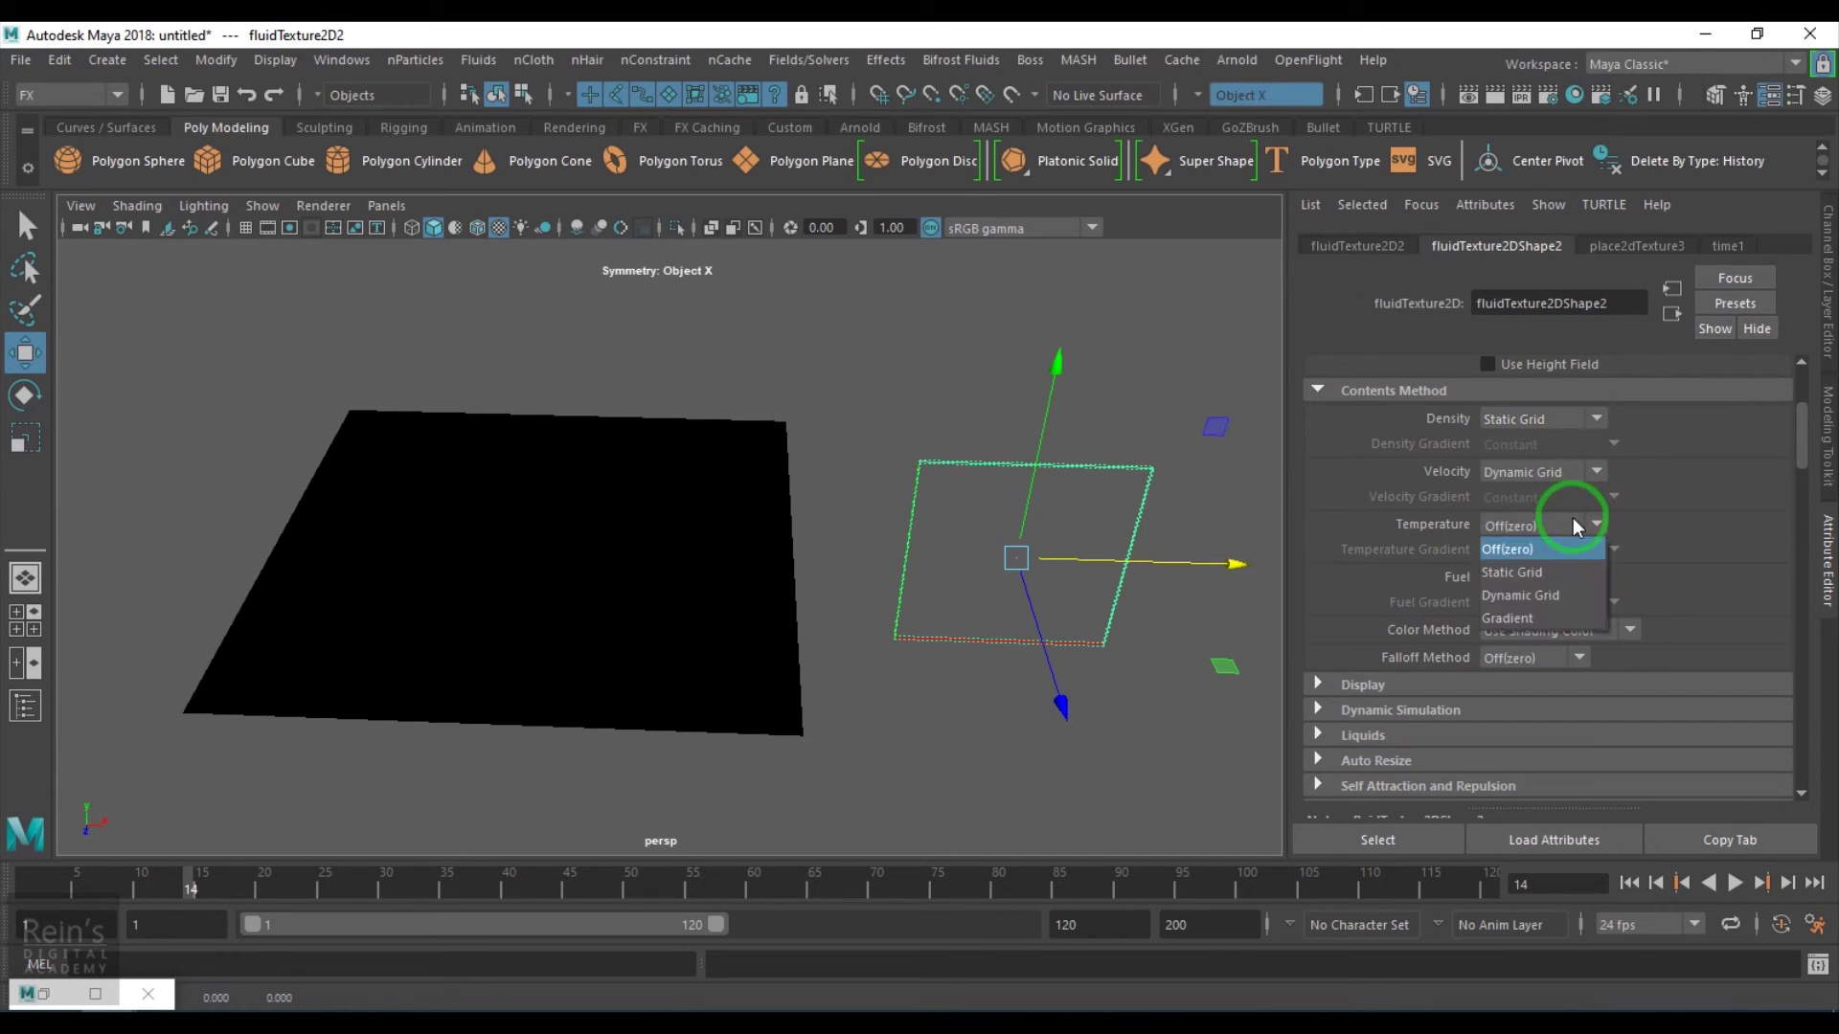
left_click(1571, 595)
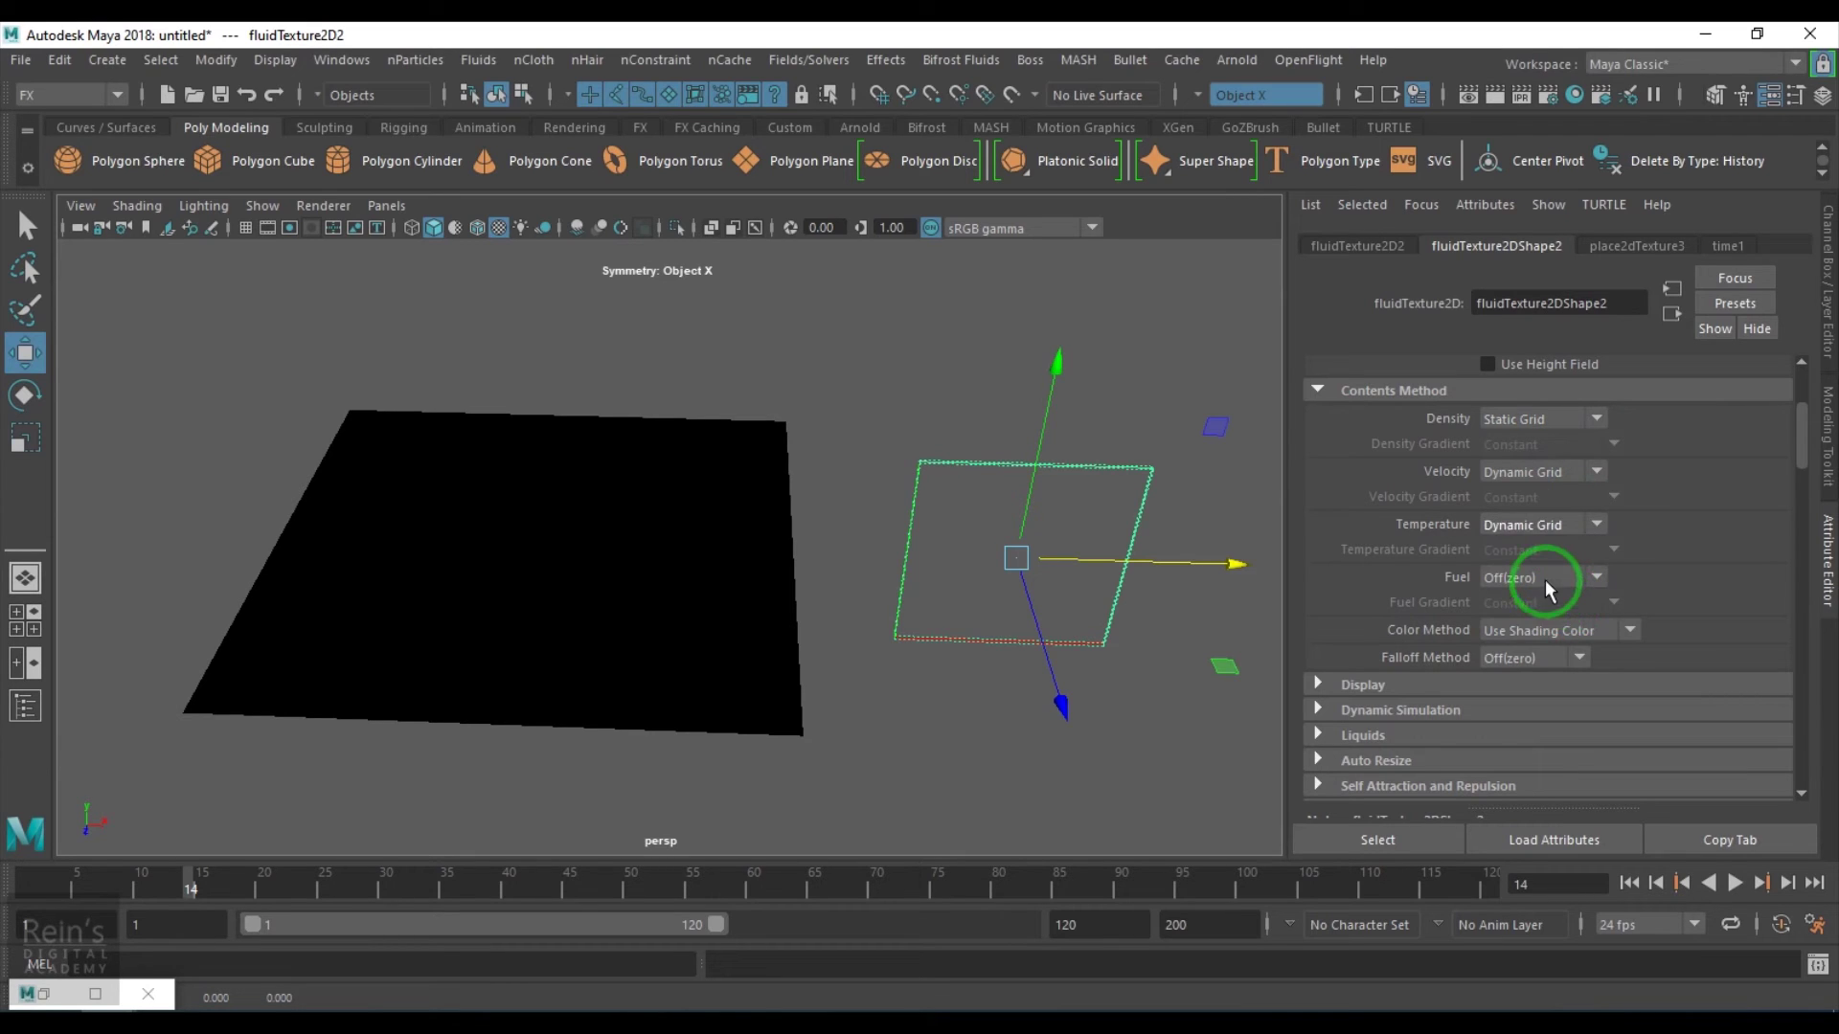
left_click(1546, 575)
left_click(1555, 632)
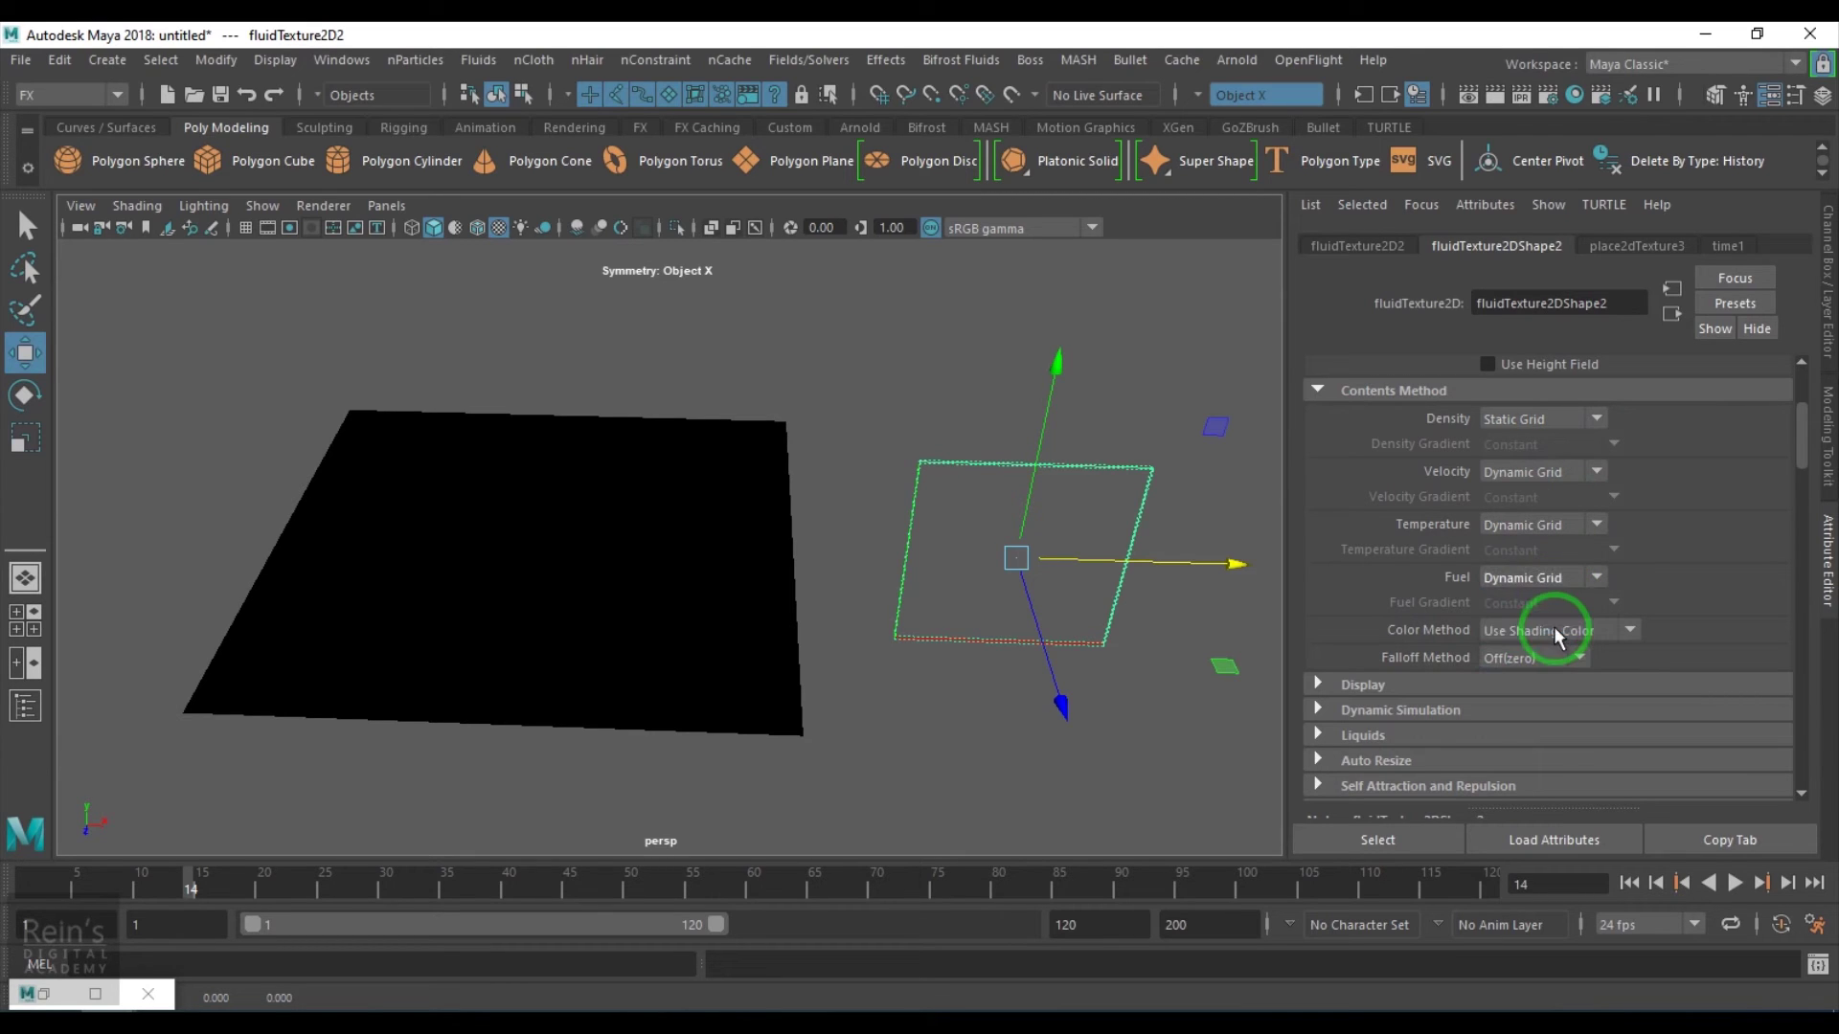
left_click(1578, 473)
left_click(1576, 492)
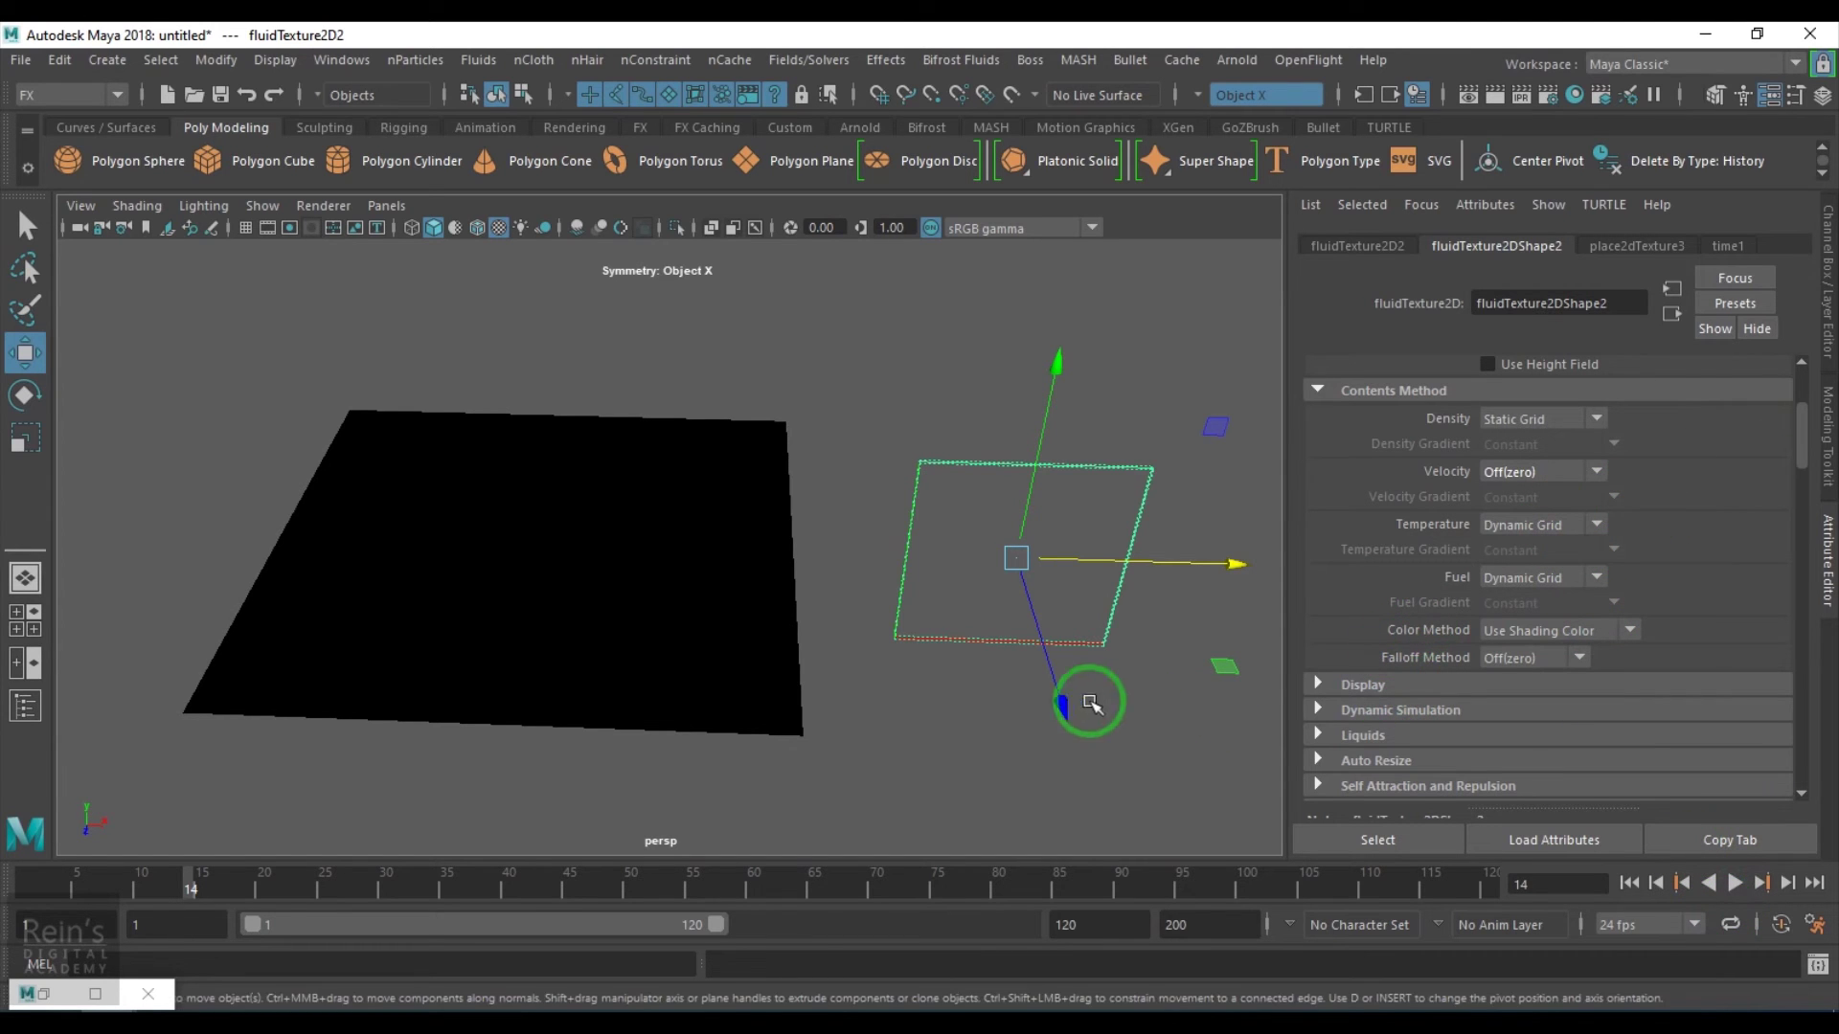
left_click_drag(1088, 706, 1244, 657, "alt")
scroll(1663, 537, "up", 2)
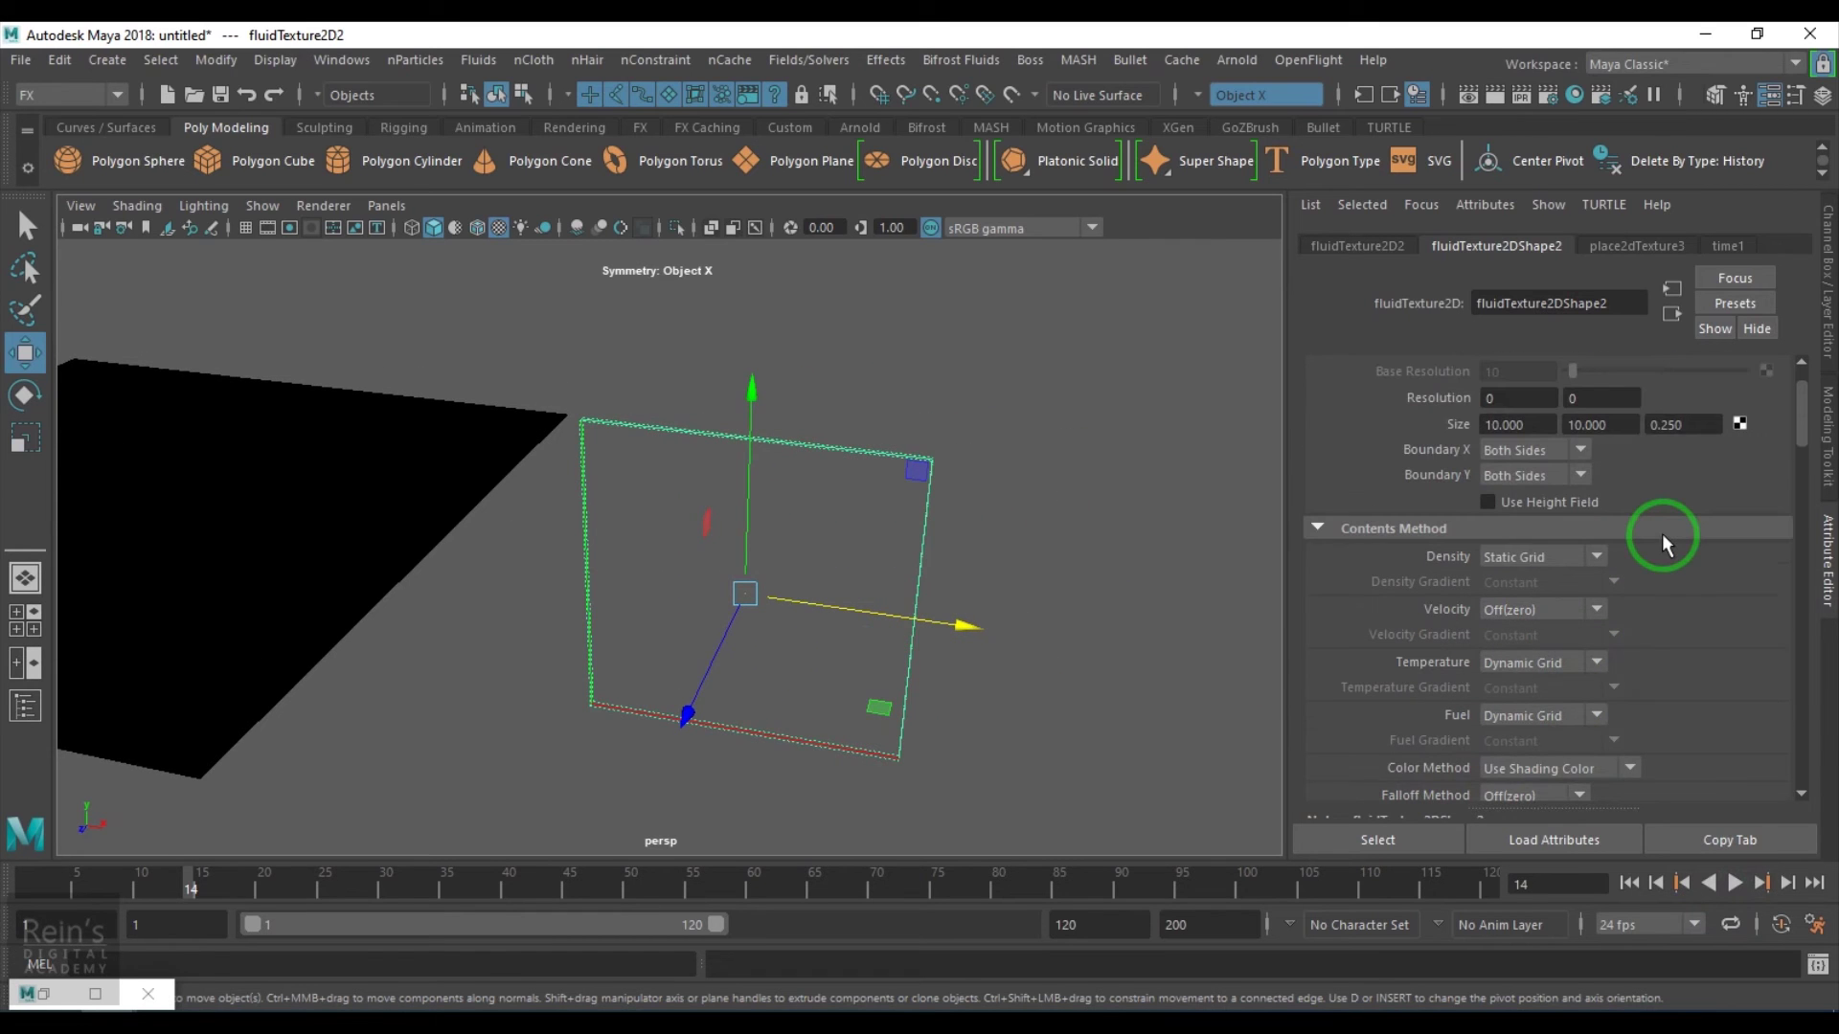
scroll(1662, 532, "down", 5)
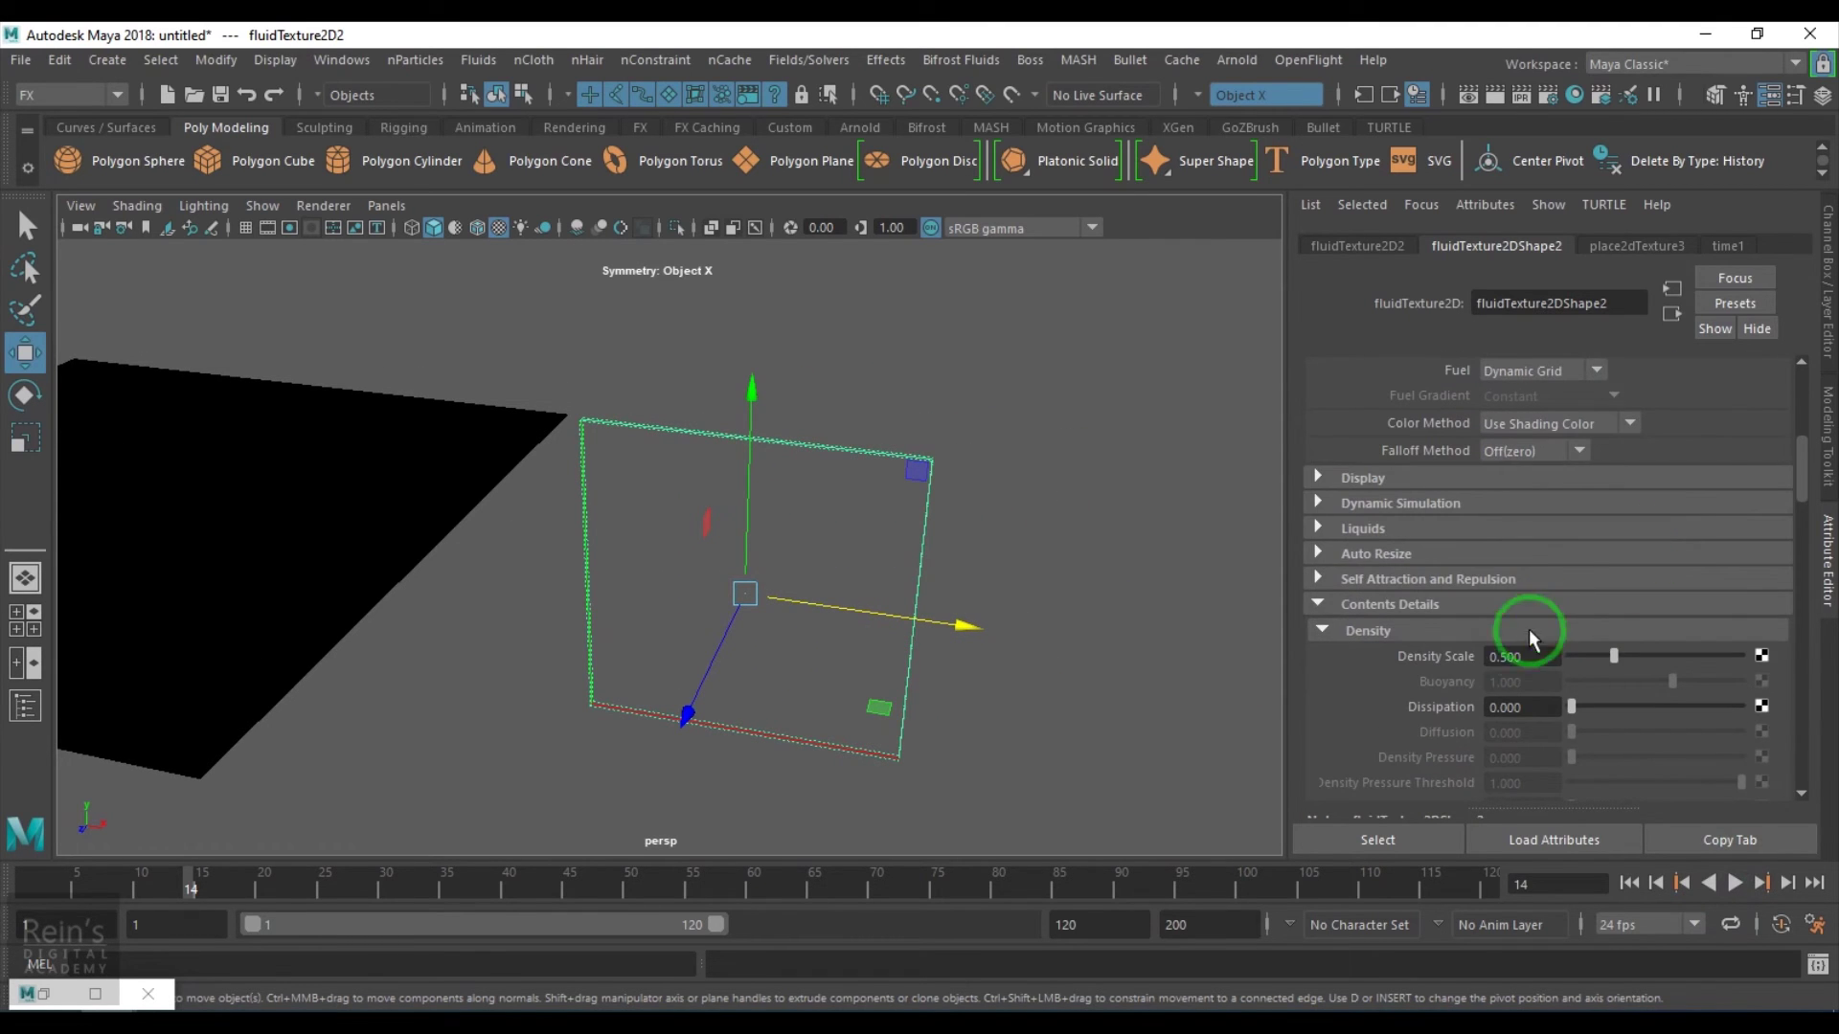
left_click(1394, 608)
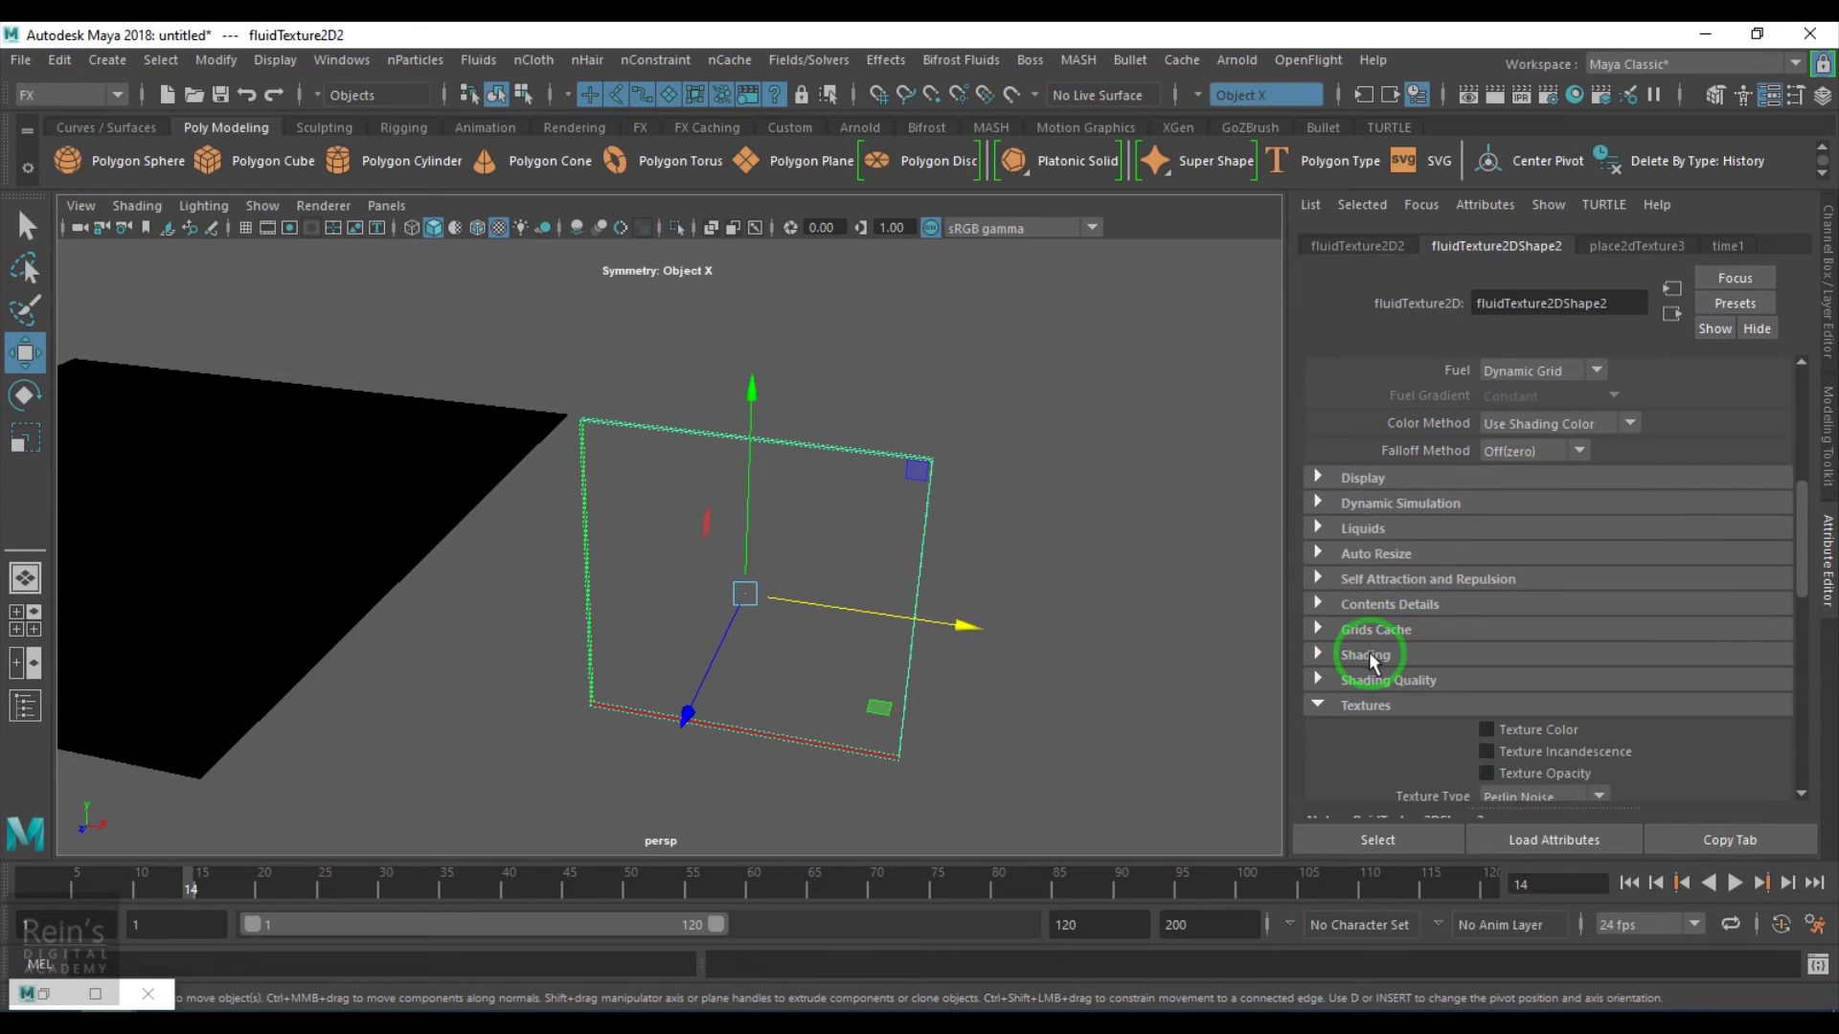
- Set the fluid texture's Display > Shaded Display to Fuel
left_click(1381, 479)
left_click(1532, 504)
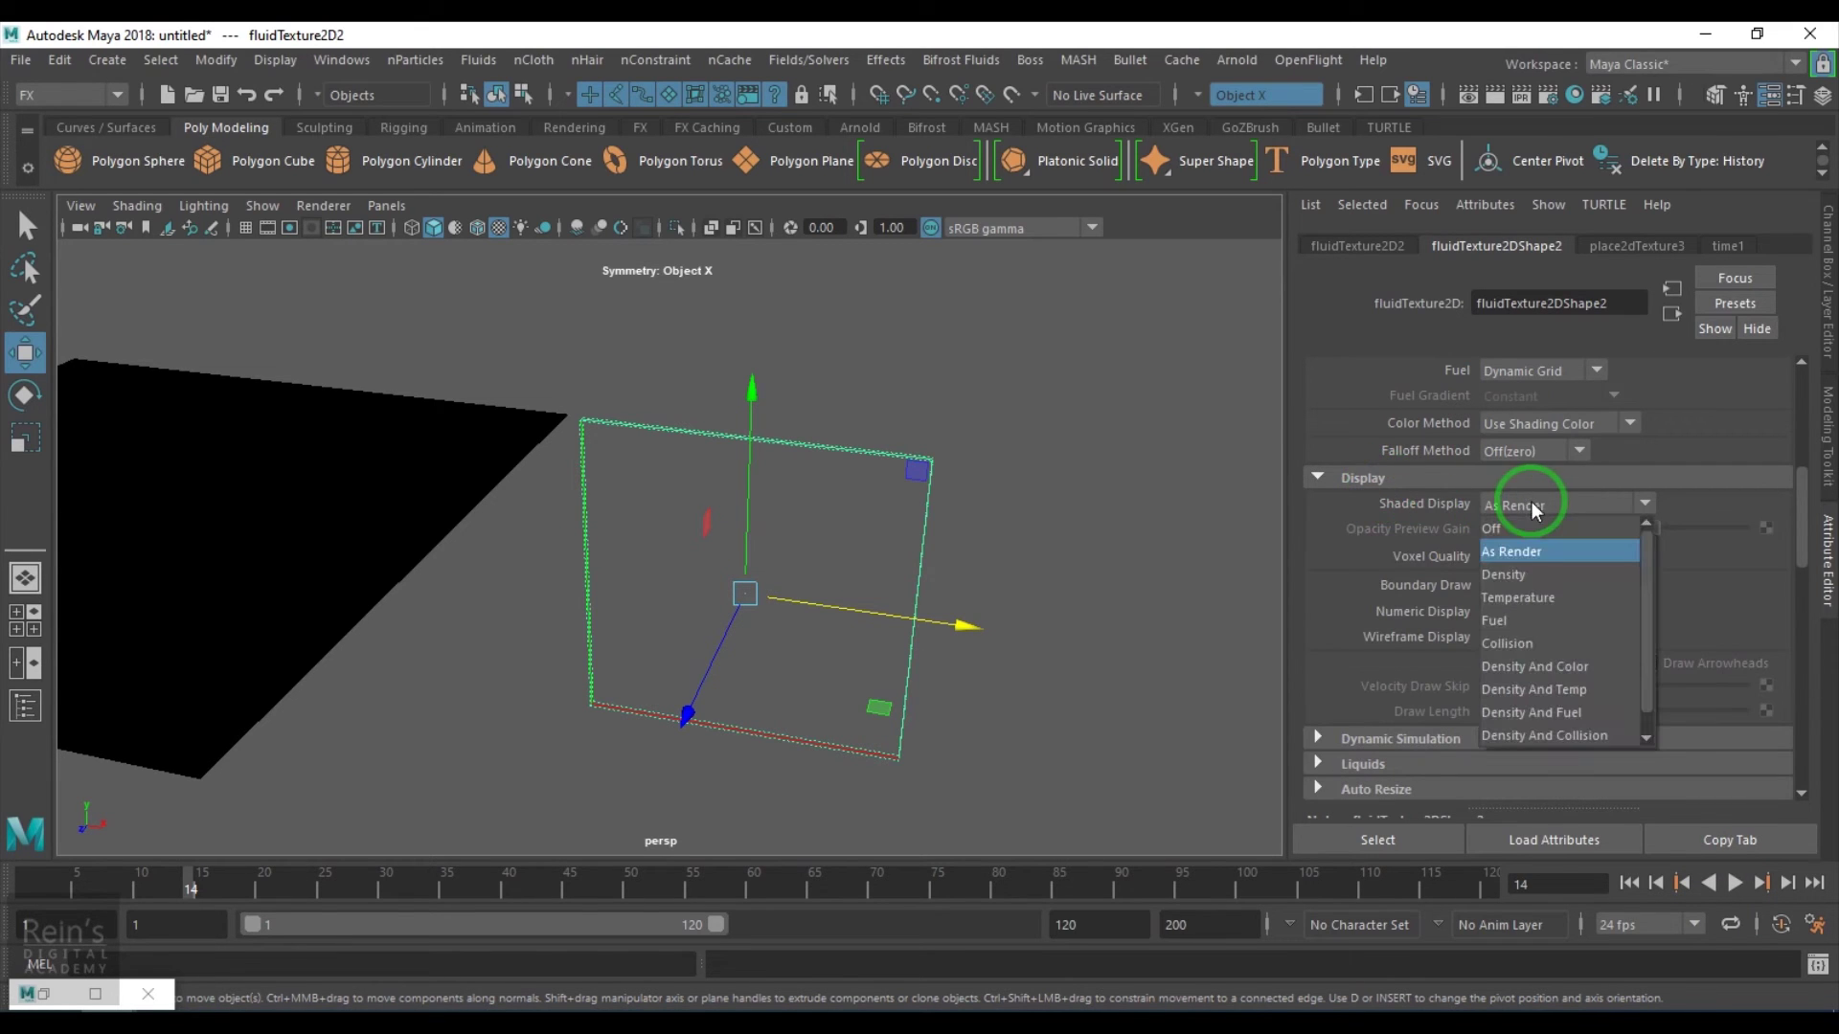
left_click(1503, 620)
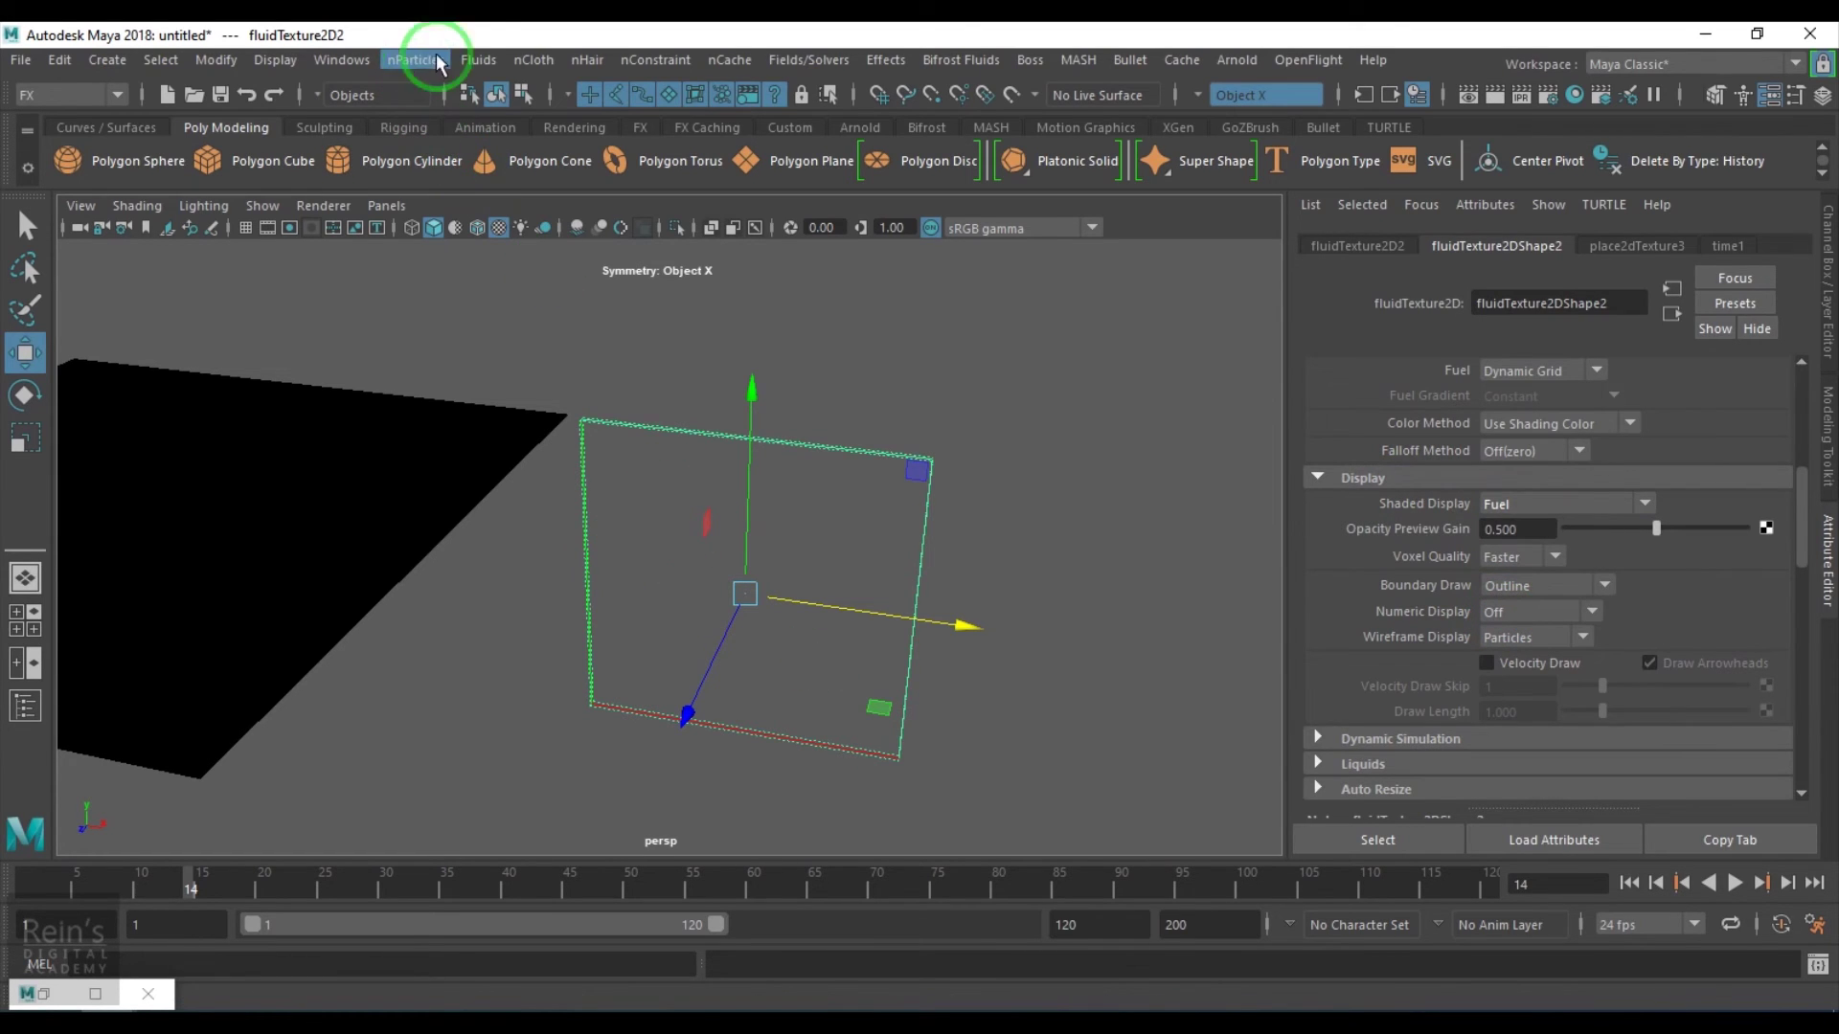
left_click(489, 65)
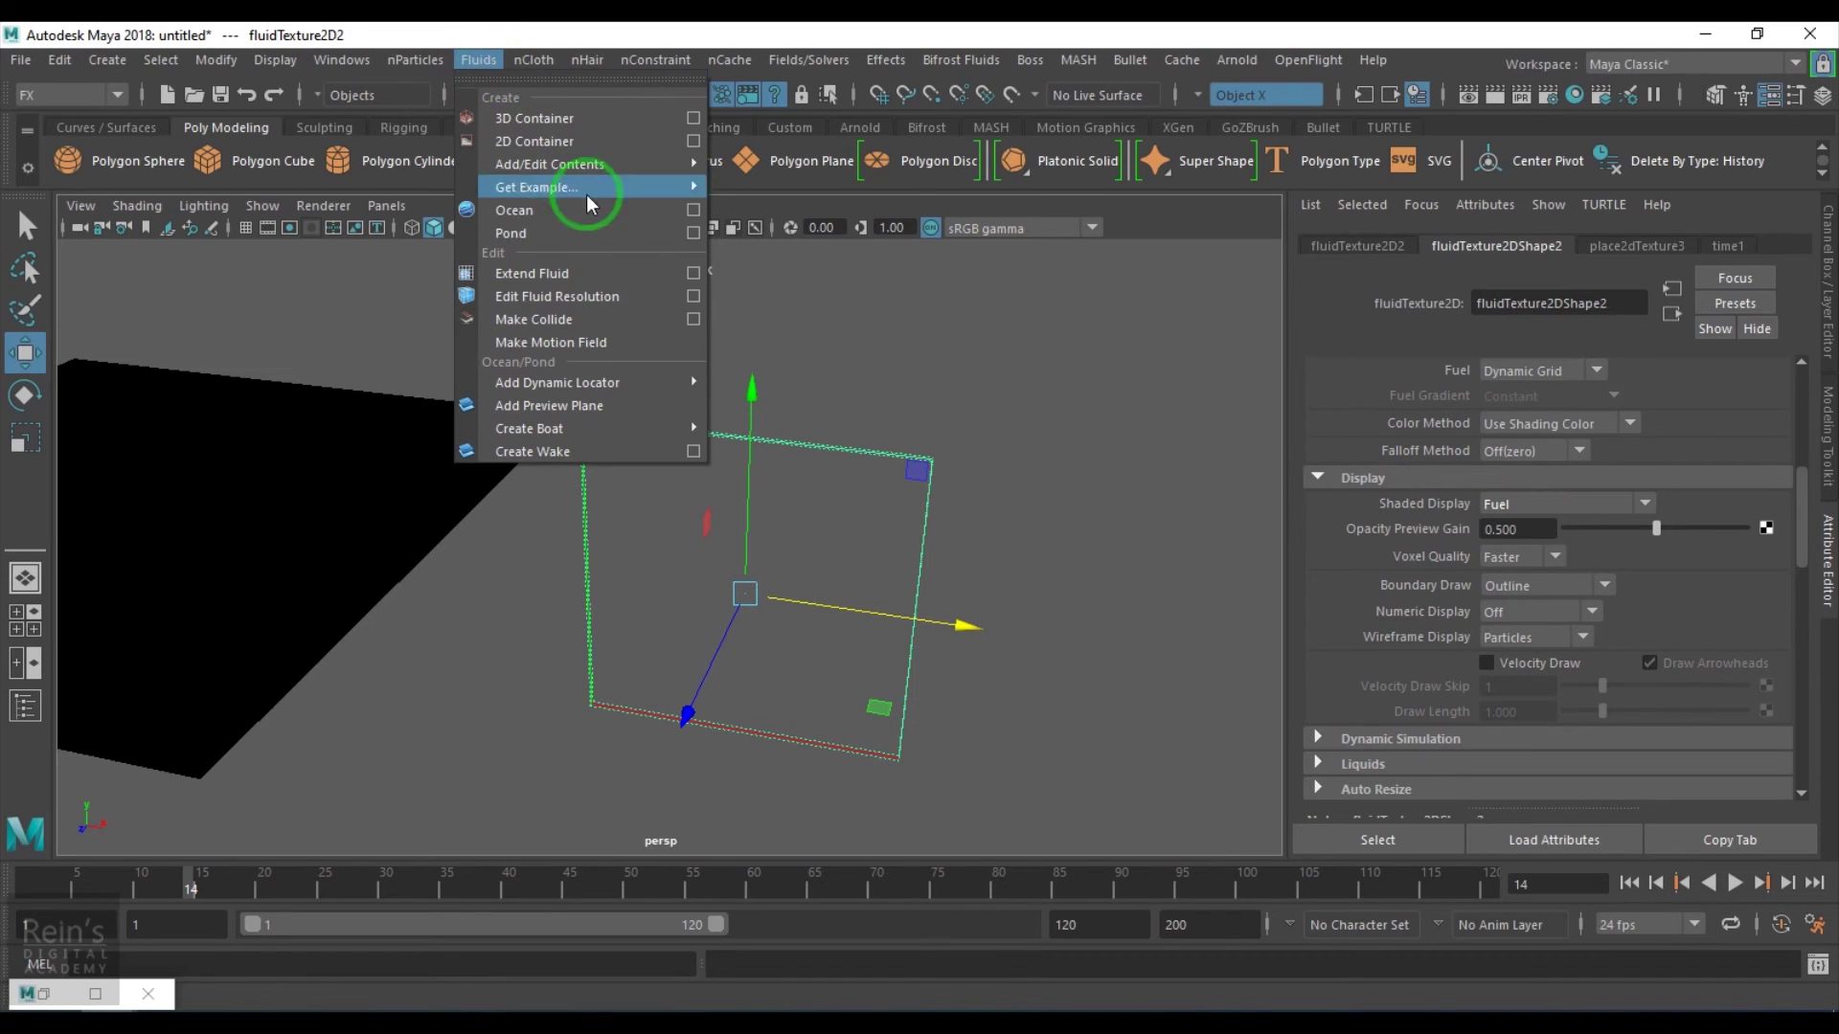
- Set the Paint Fluids Tool to paint Fuel with a brush radius of 2
mouse_move(632, 165)
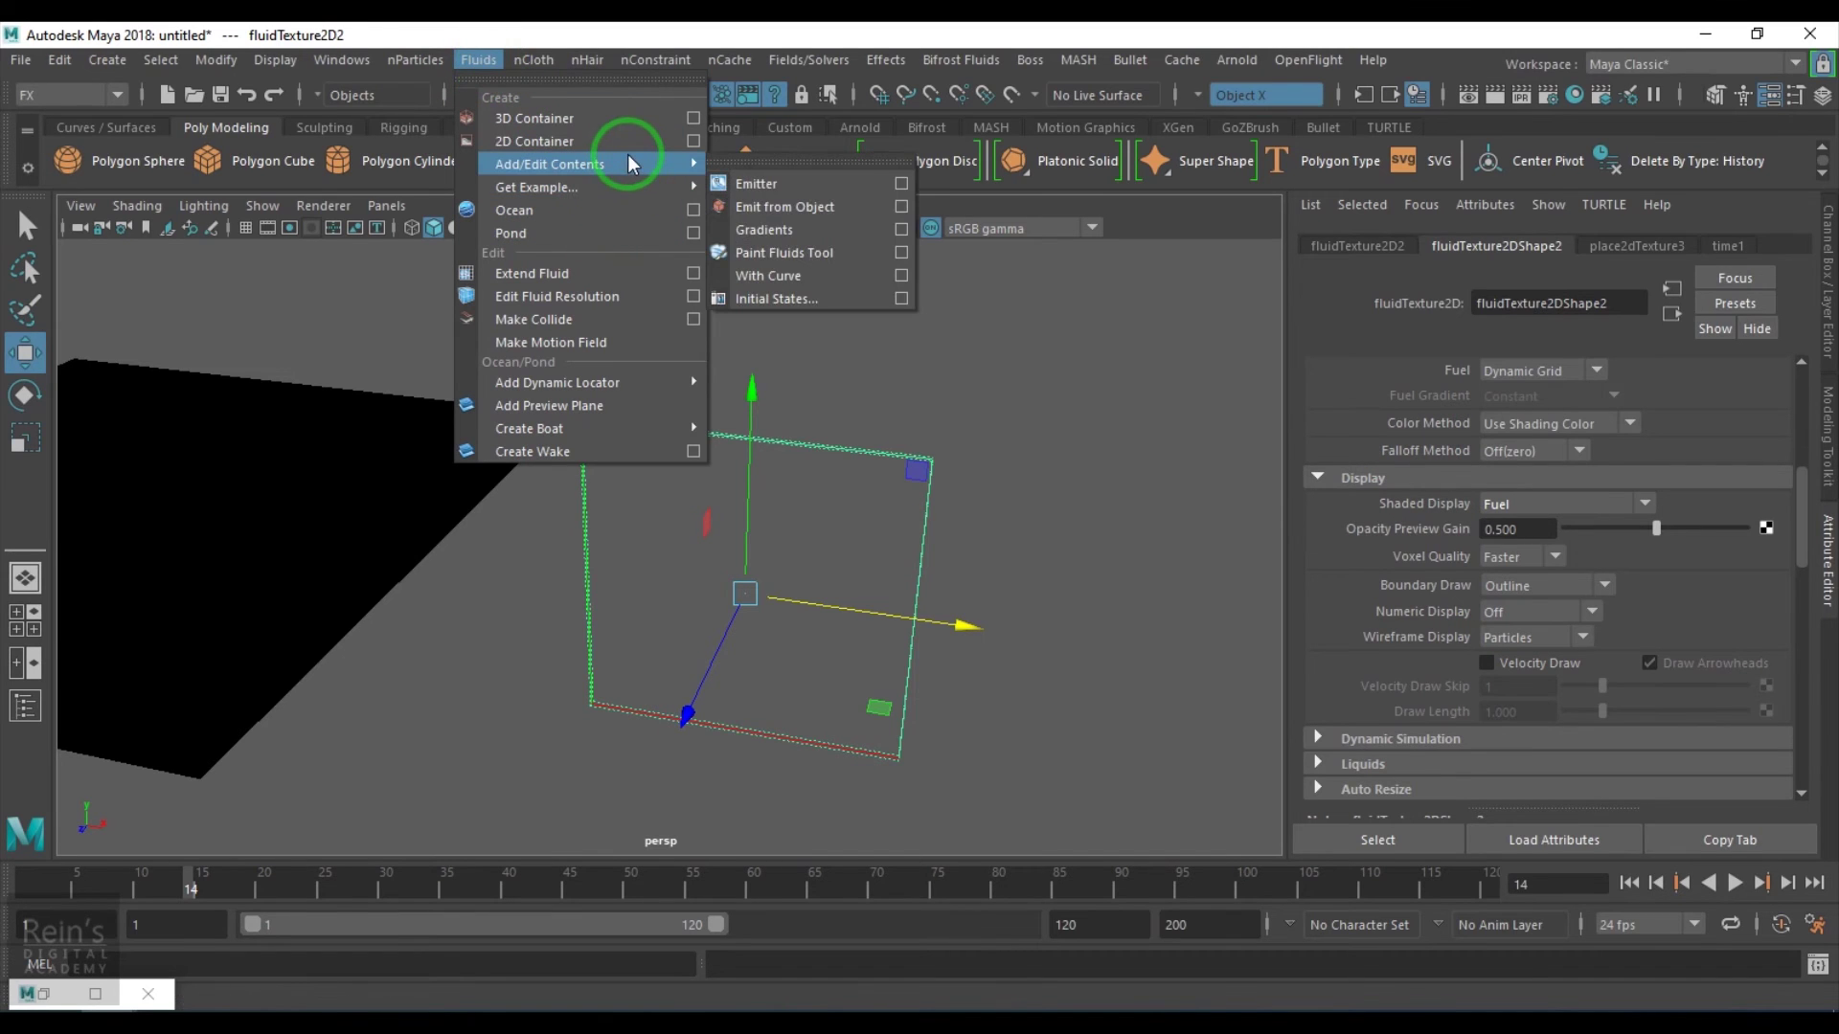
left_click(901, 254)
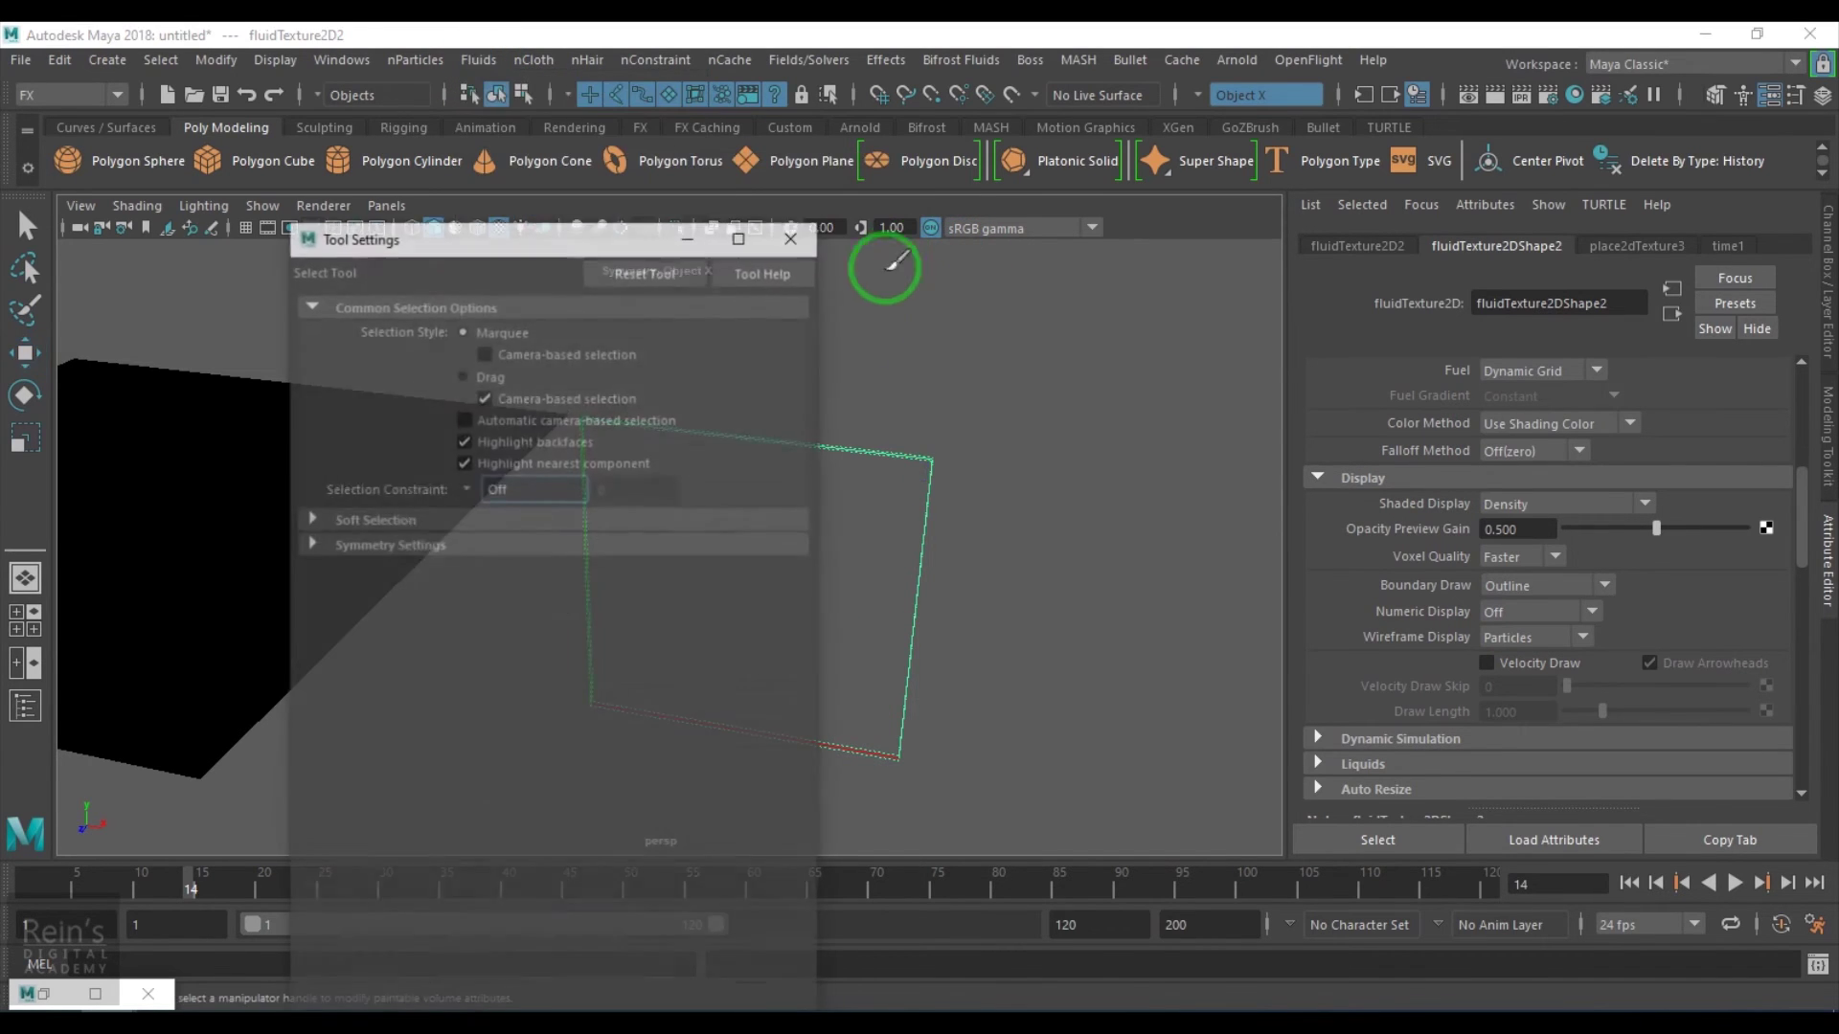
left_click_drag(588, 242, 1425, 228)
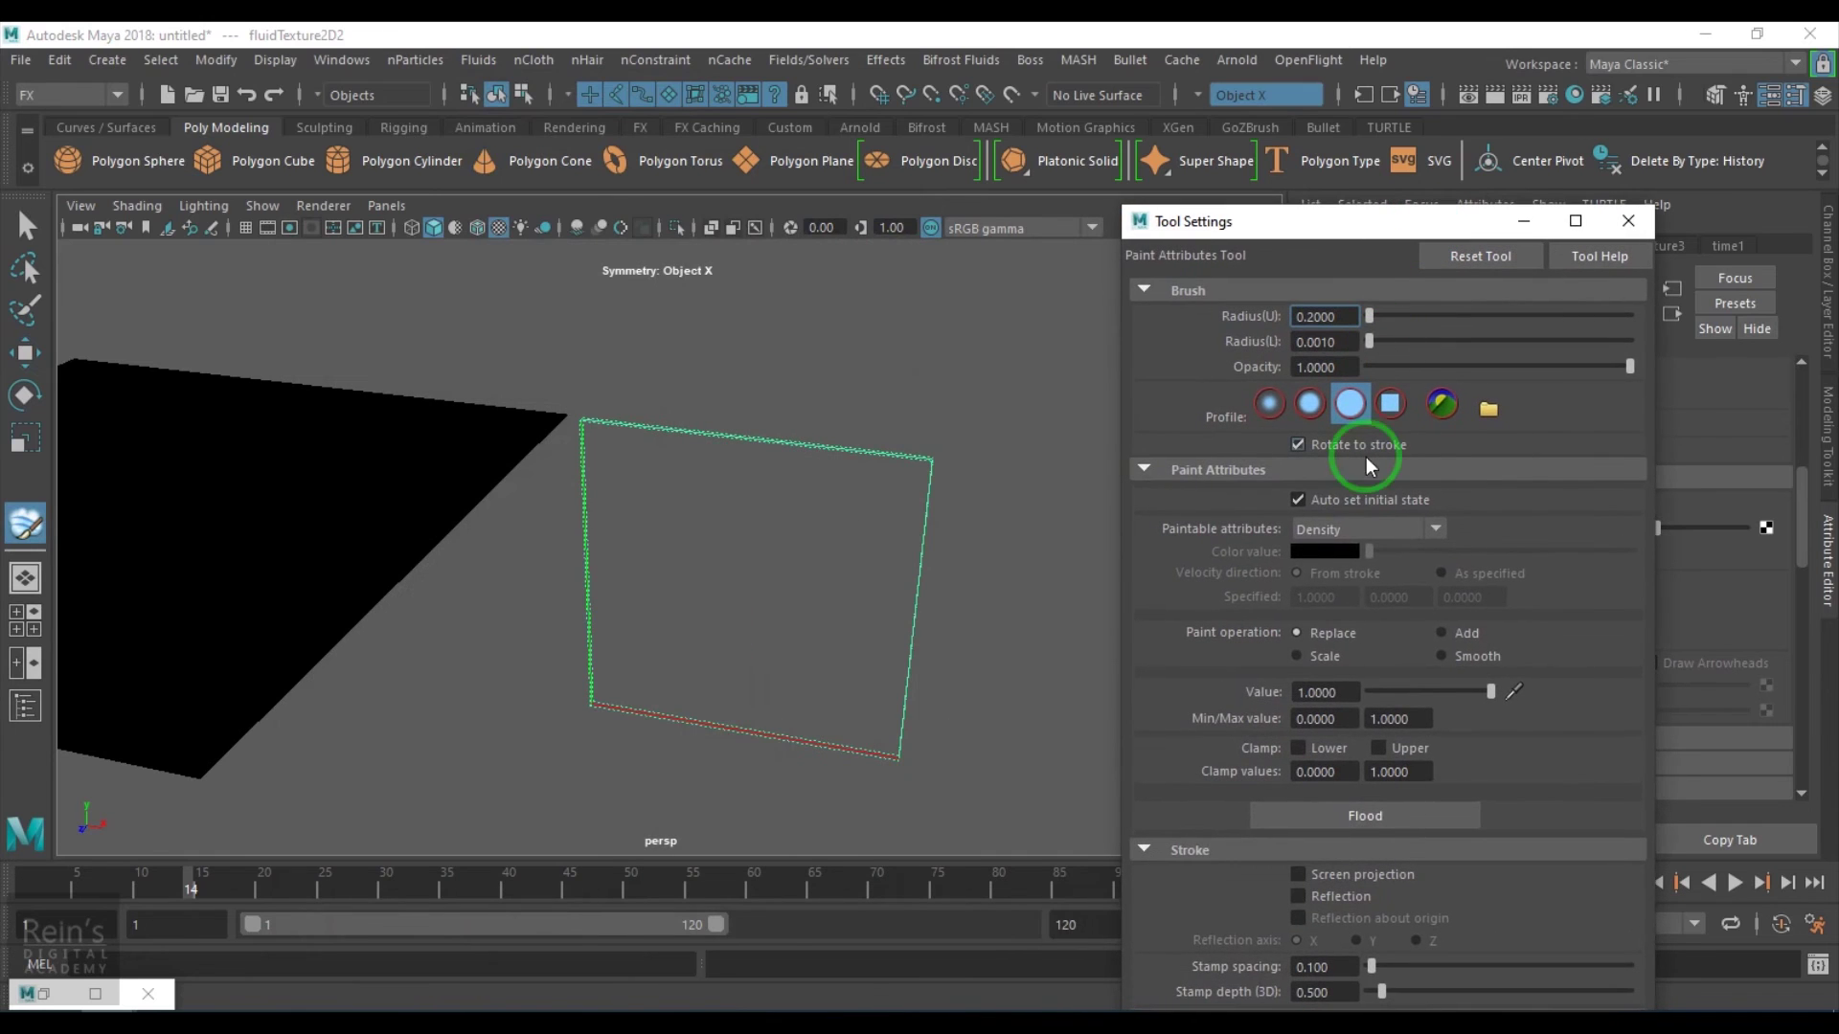
left_click(1342, 523)
left_click(1310, 669)
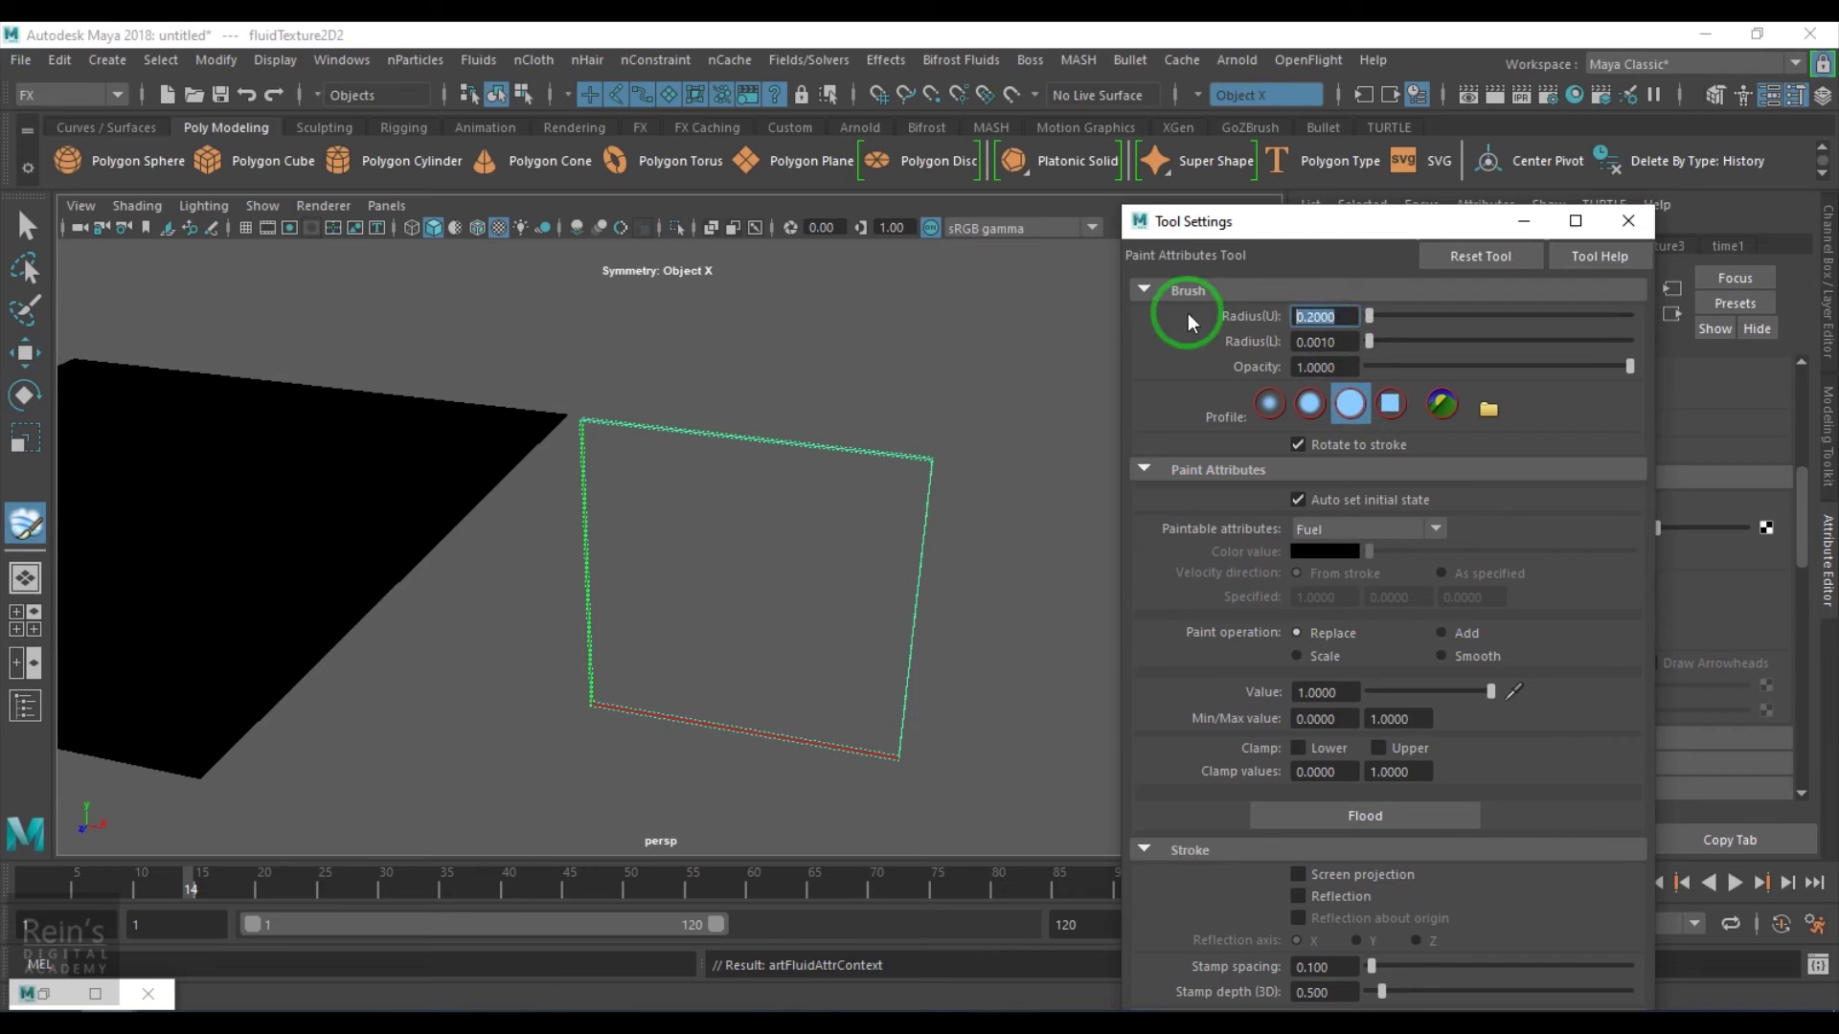
type("2")
key("Return")
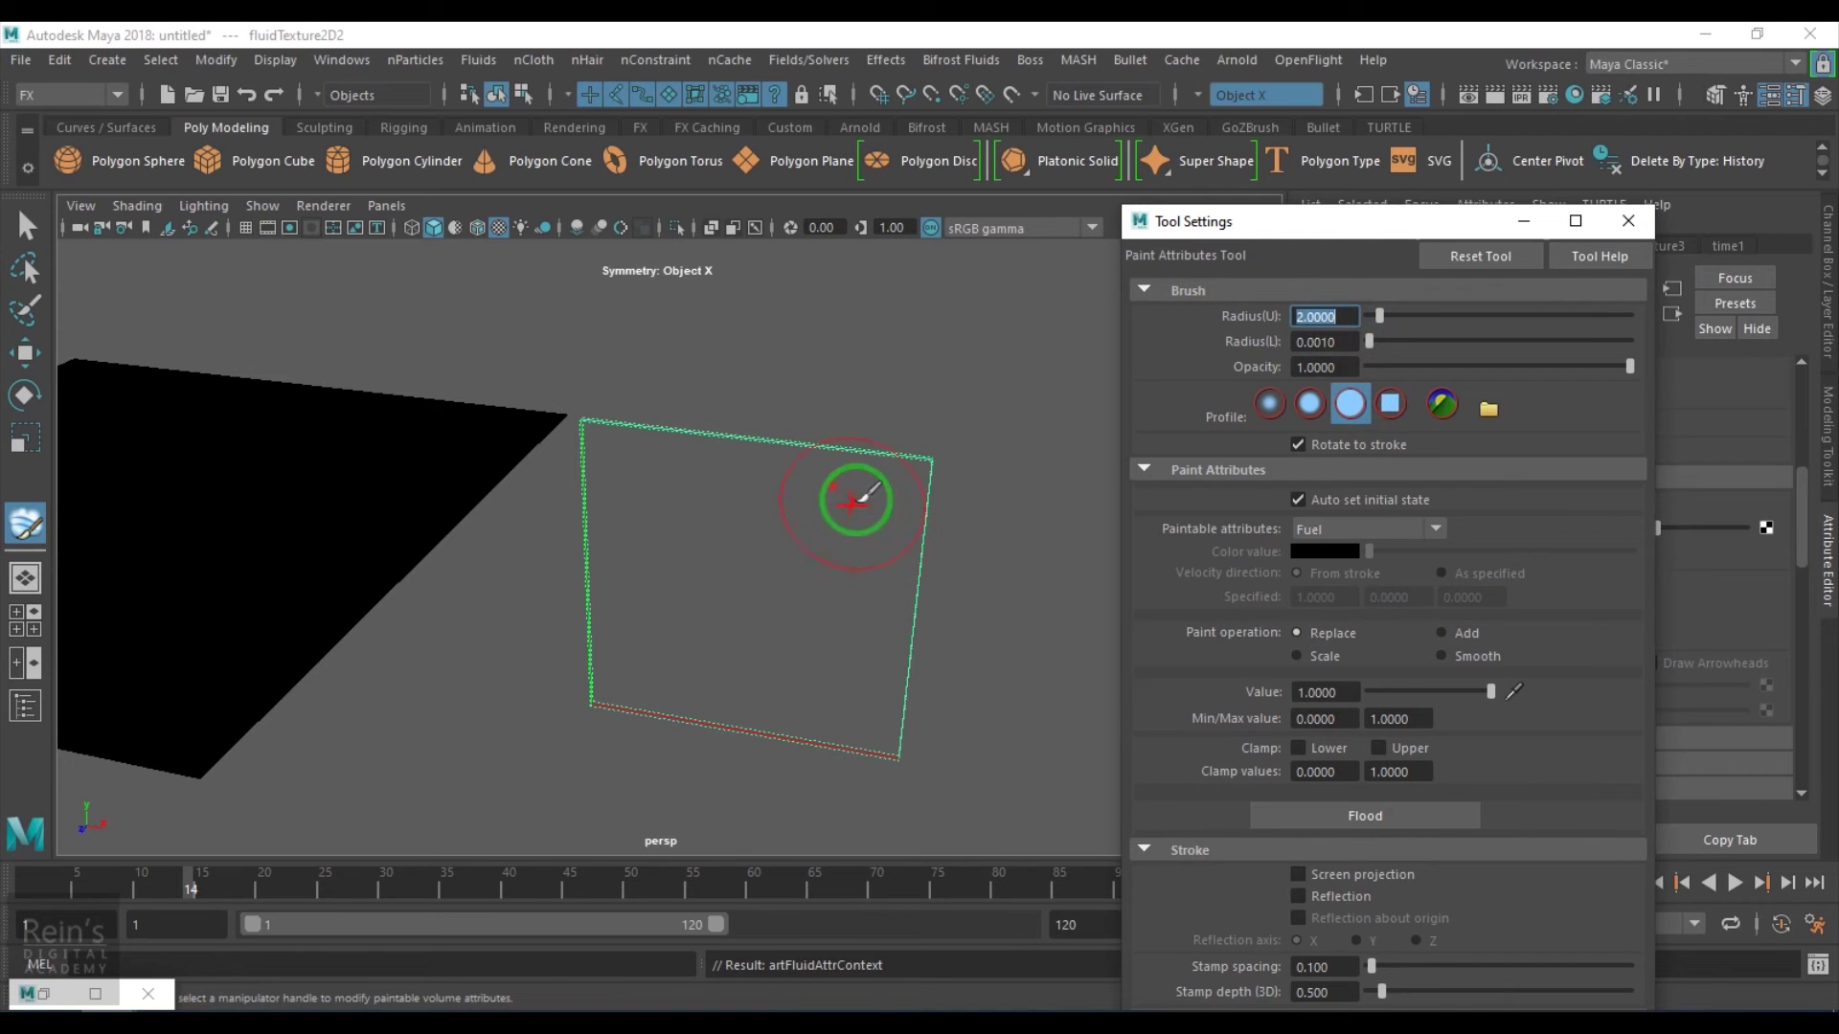
- Paint fuel over the whole container until it is uniformly white
left_click_drag(856, 499, 891, 500)
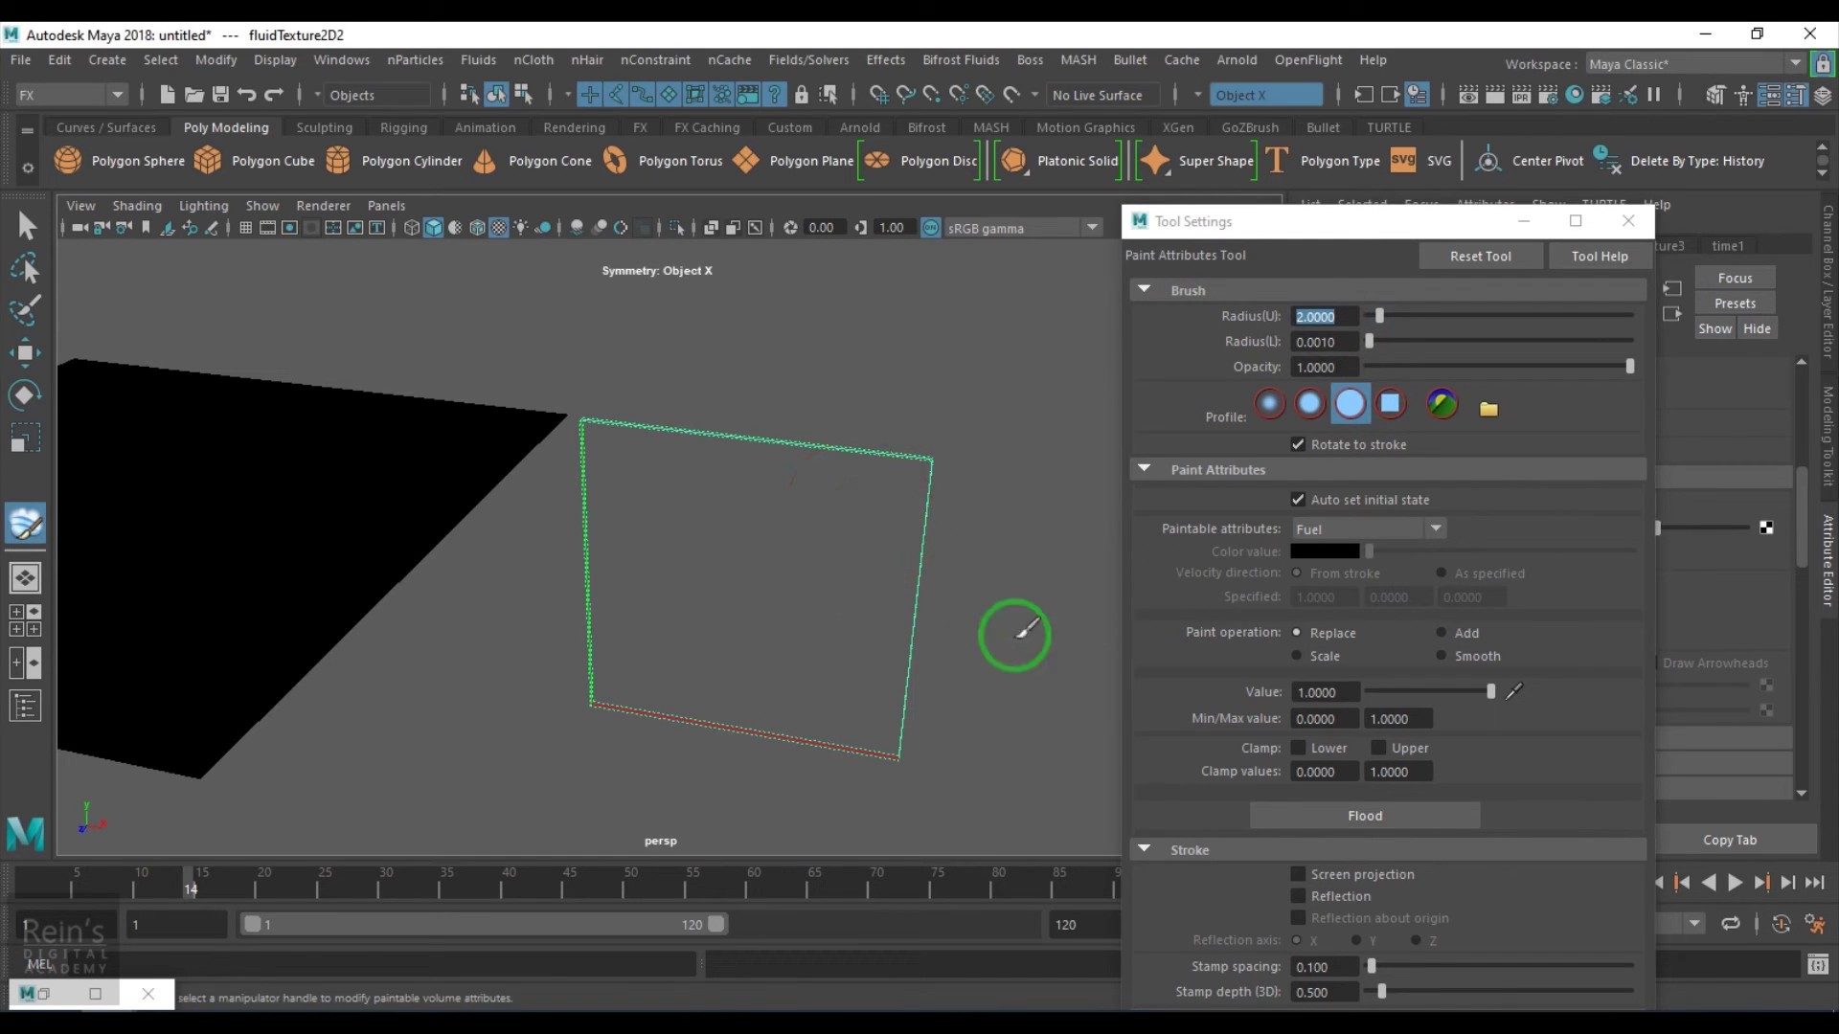
left_click_drag(844, 581, 792, 621)
mouse_move(717, 527)
left_mouse_down()
mouse_move(619, 472)
mouse_move(666, 398)
mouse_move(702, 452)
mouse_move(759, 467)
mouse_move(803, 440)
mouse_move(744, 482)
mouse_move(759, 459)
mouse_move(904, 459)
left_mouse_up()
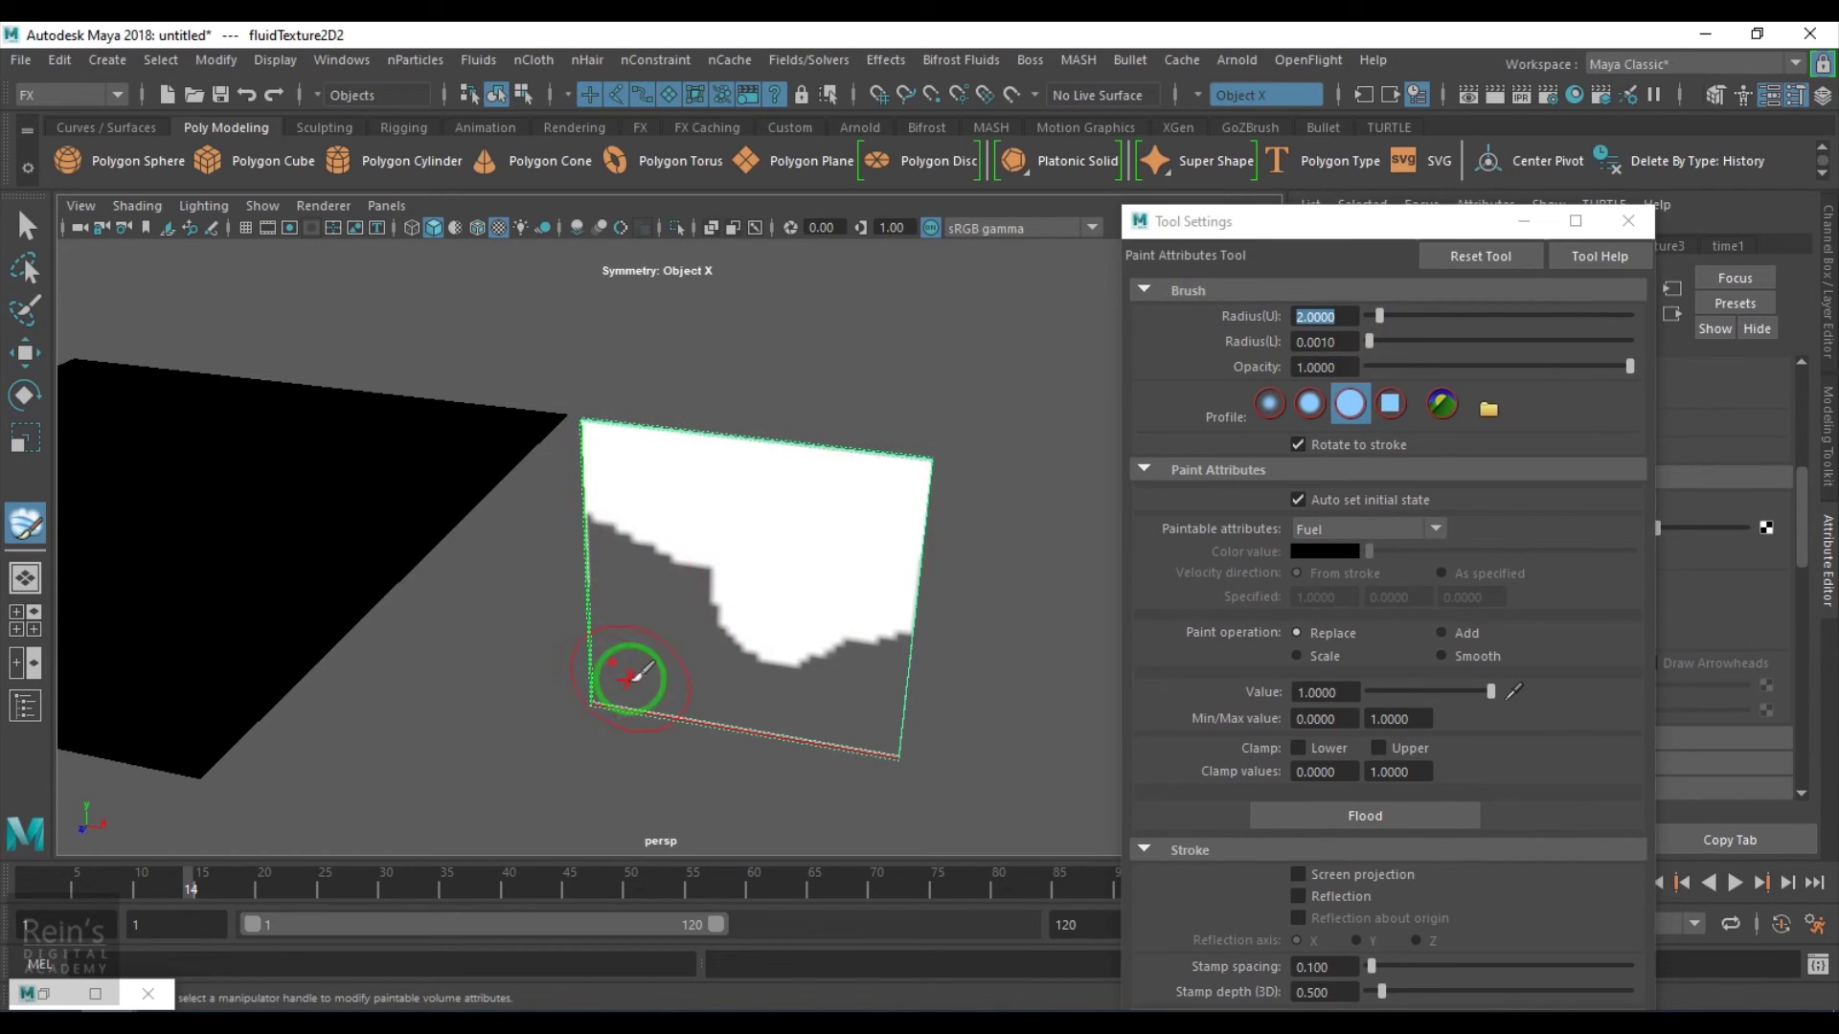
left_click_drag(631, 676, 941, 731)
mouse_move(900, 648)
left_mouse_down()
mouse_move(829, 667)
mouse_move(701, 580)
left_mouse_up()
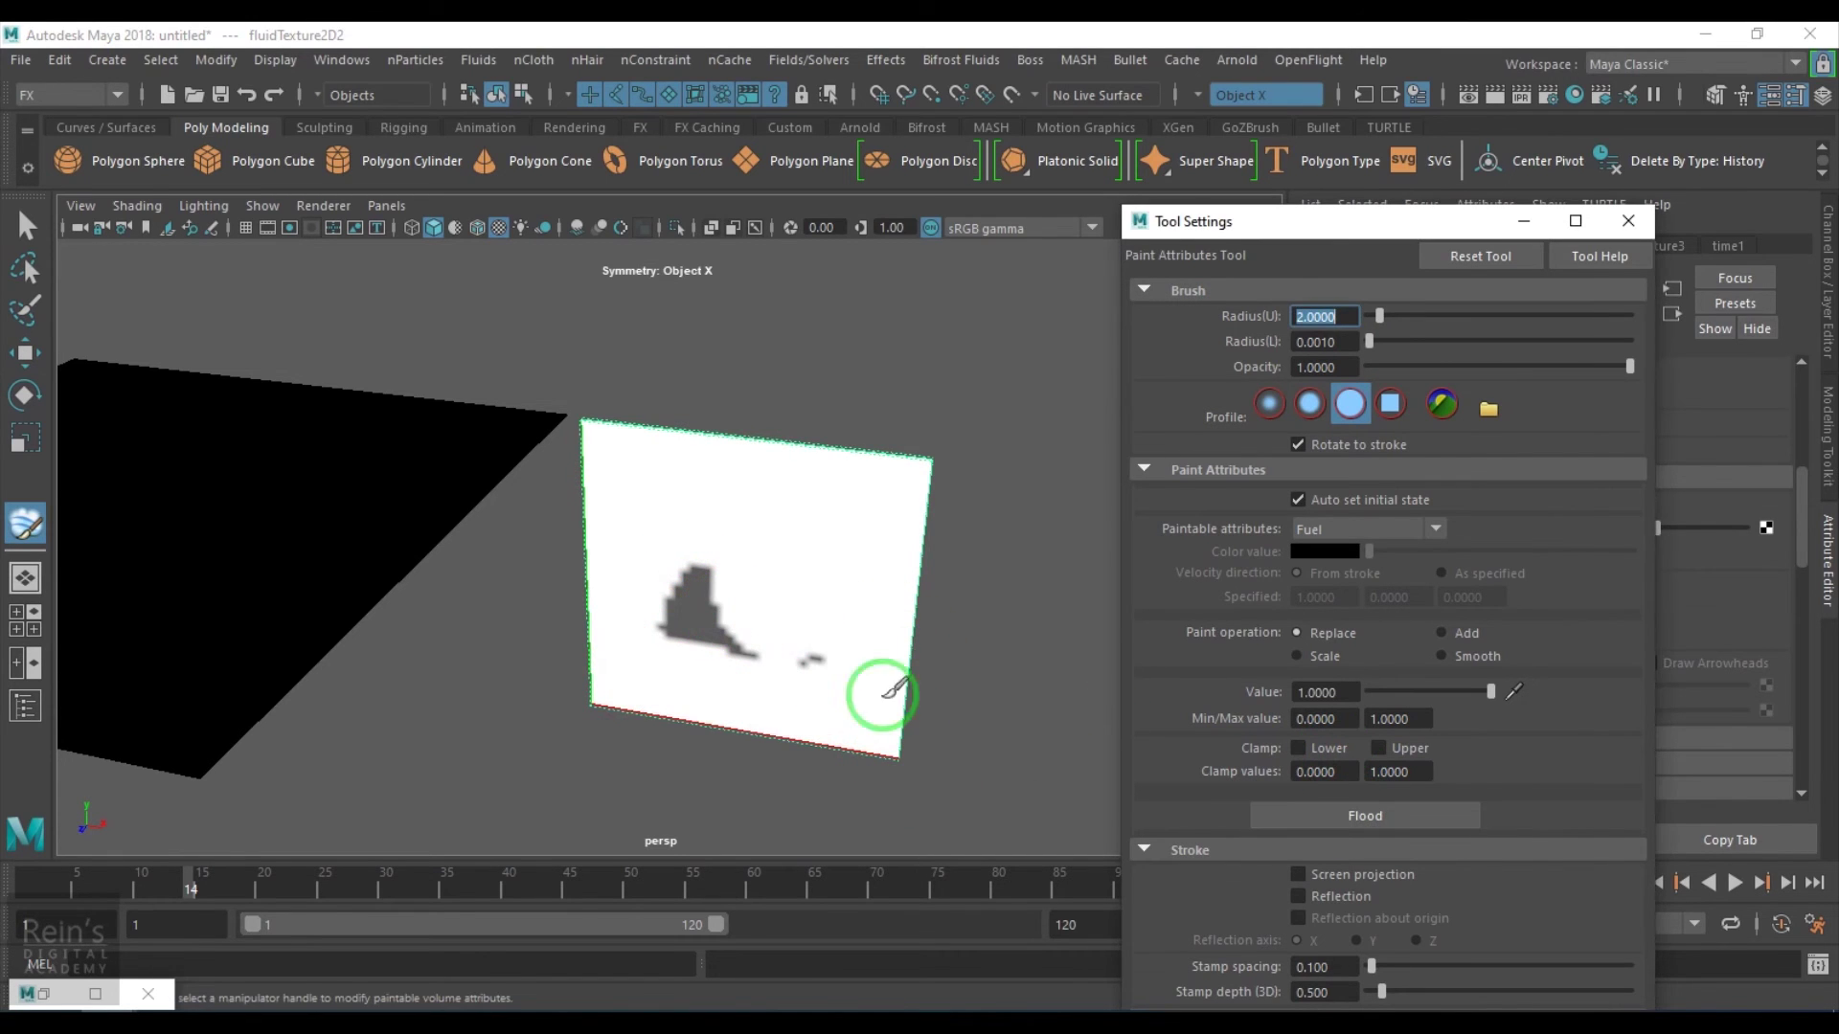
mouse_move(702, 572)
left_mouse_down()
mouse_move(731, 652)
mouse_move(894, 681)
left_mouse_up()
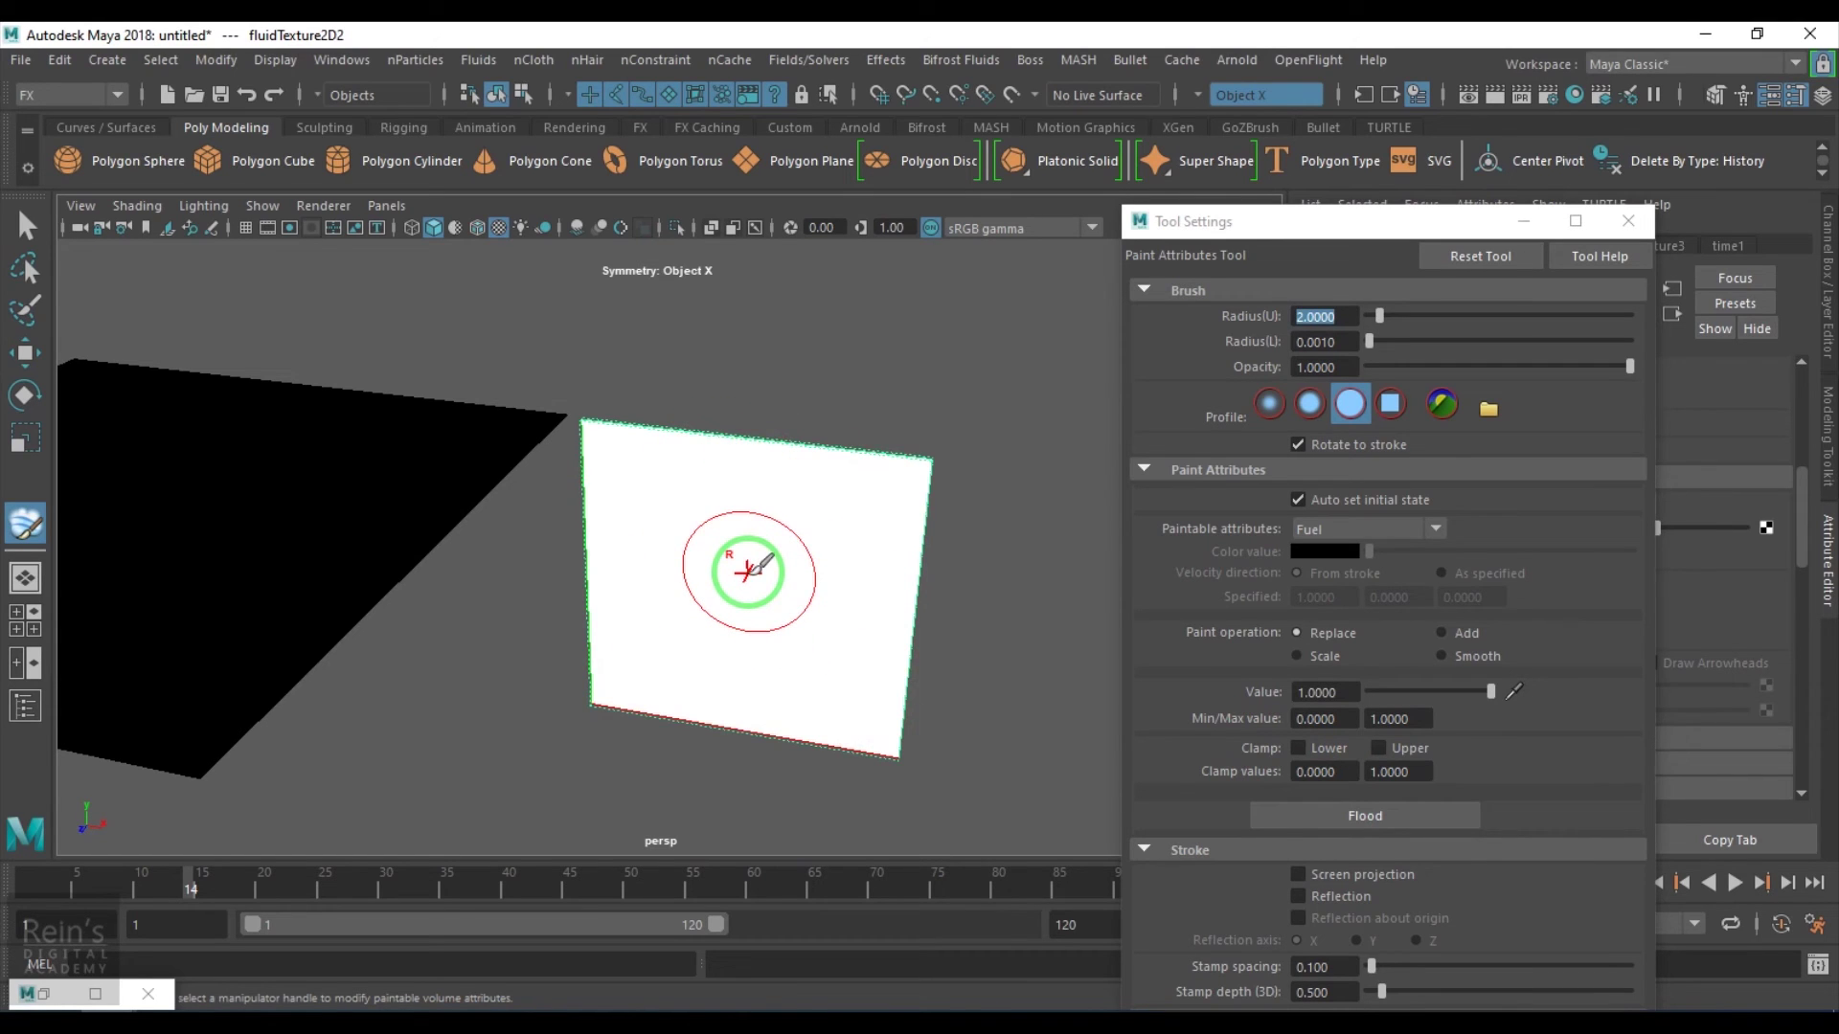
left_click(1348, 538)
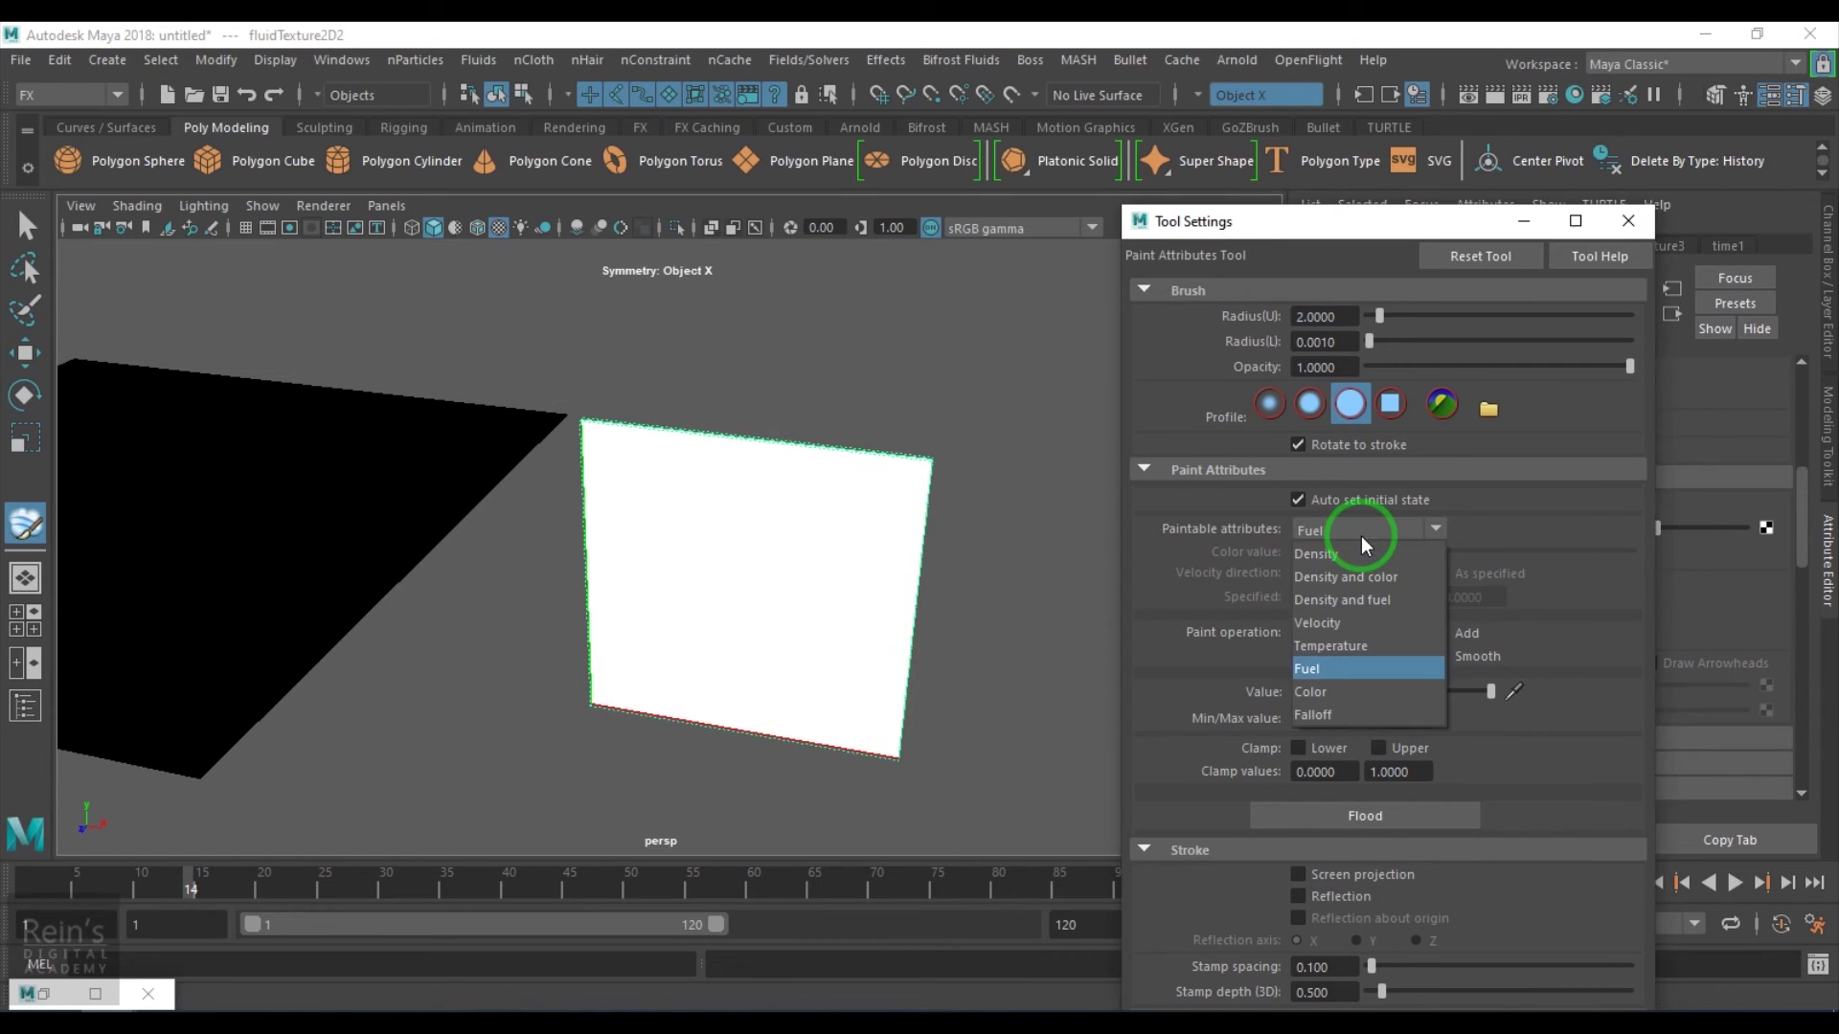
- Switch the paintable attribute to Temperature with a brush radius of 0.1
left_click(1351, 641)
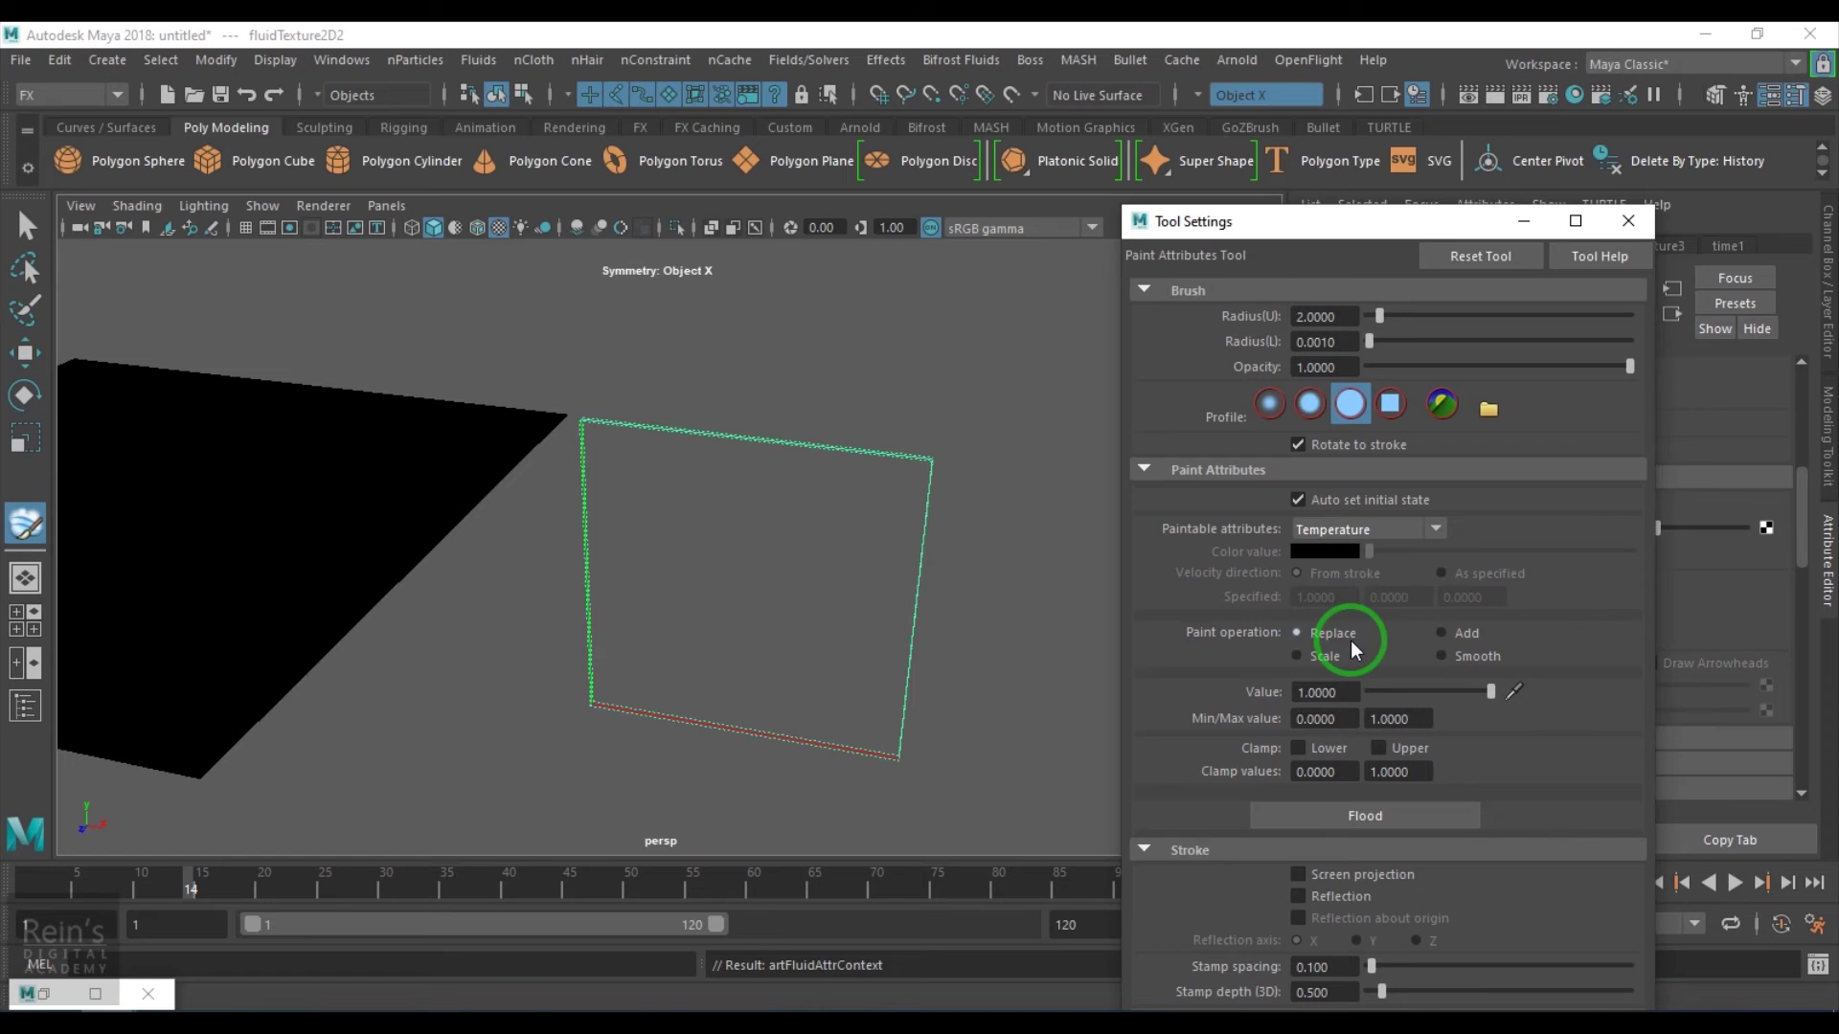
double_click(1327, 317)
type("0.1")
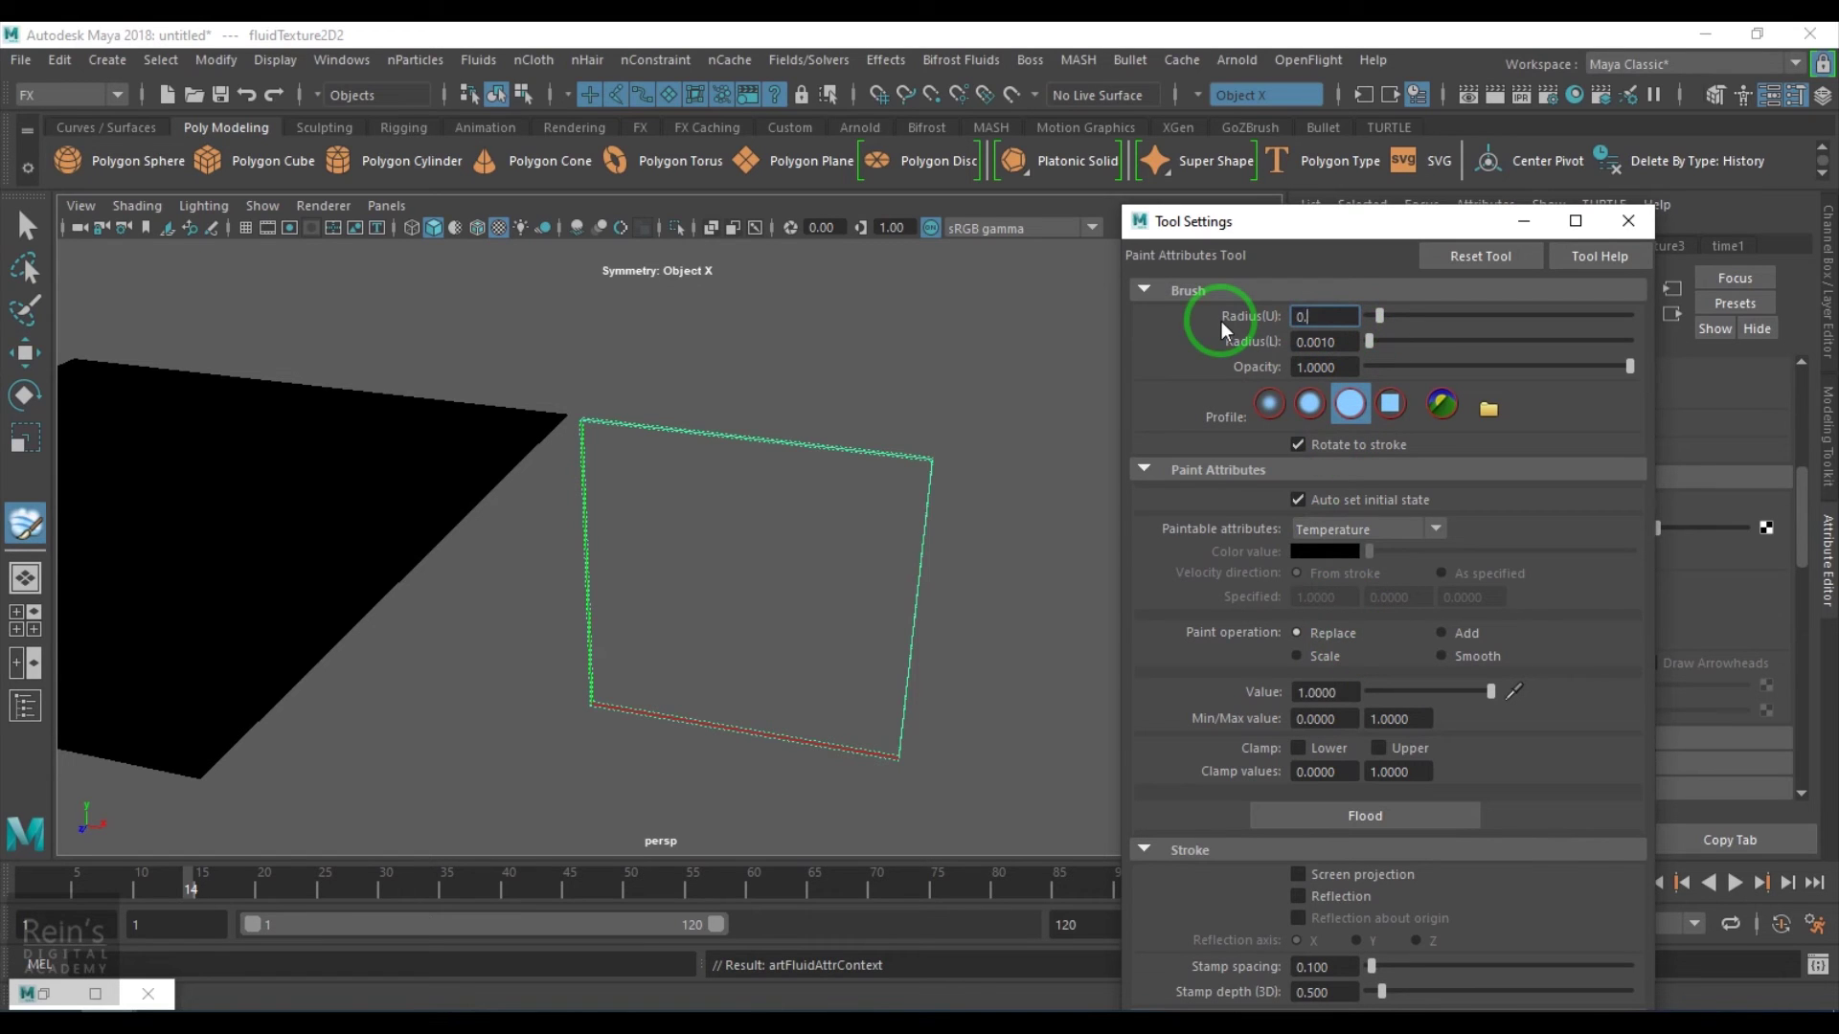
key("Return")
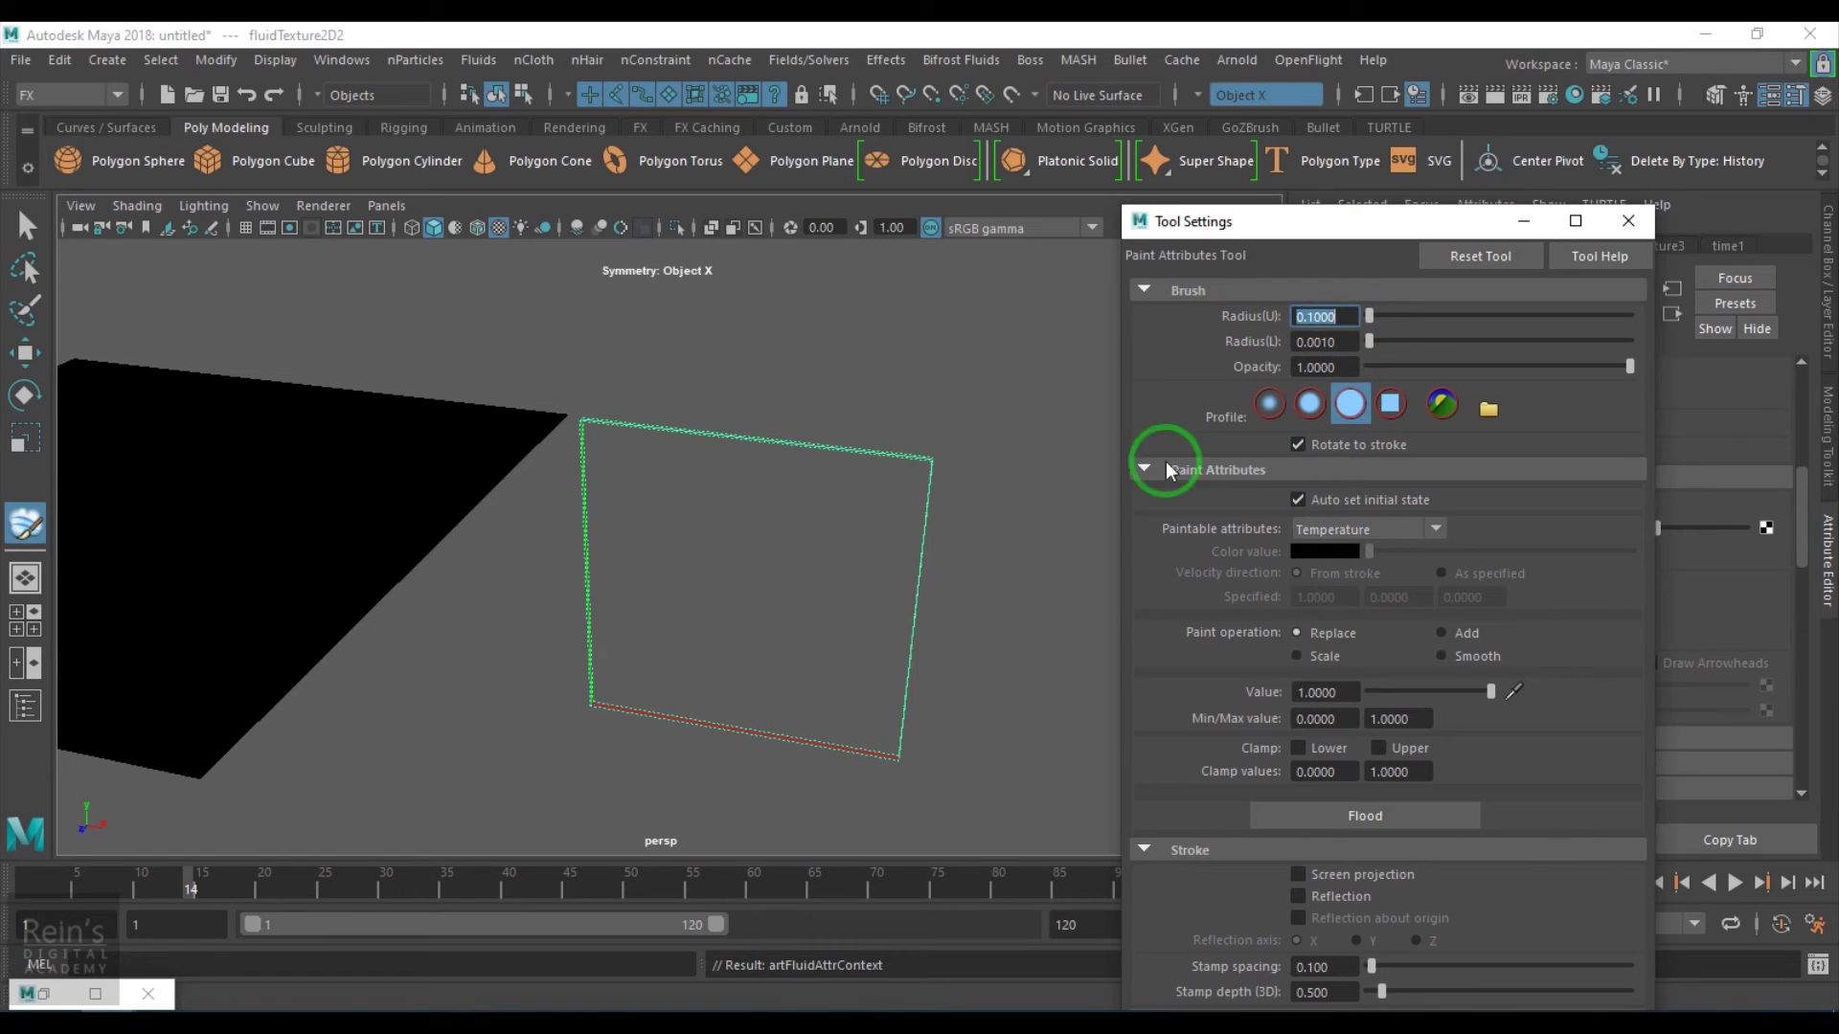
left_click(921, 463)
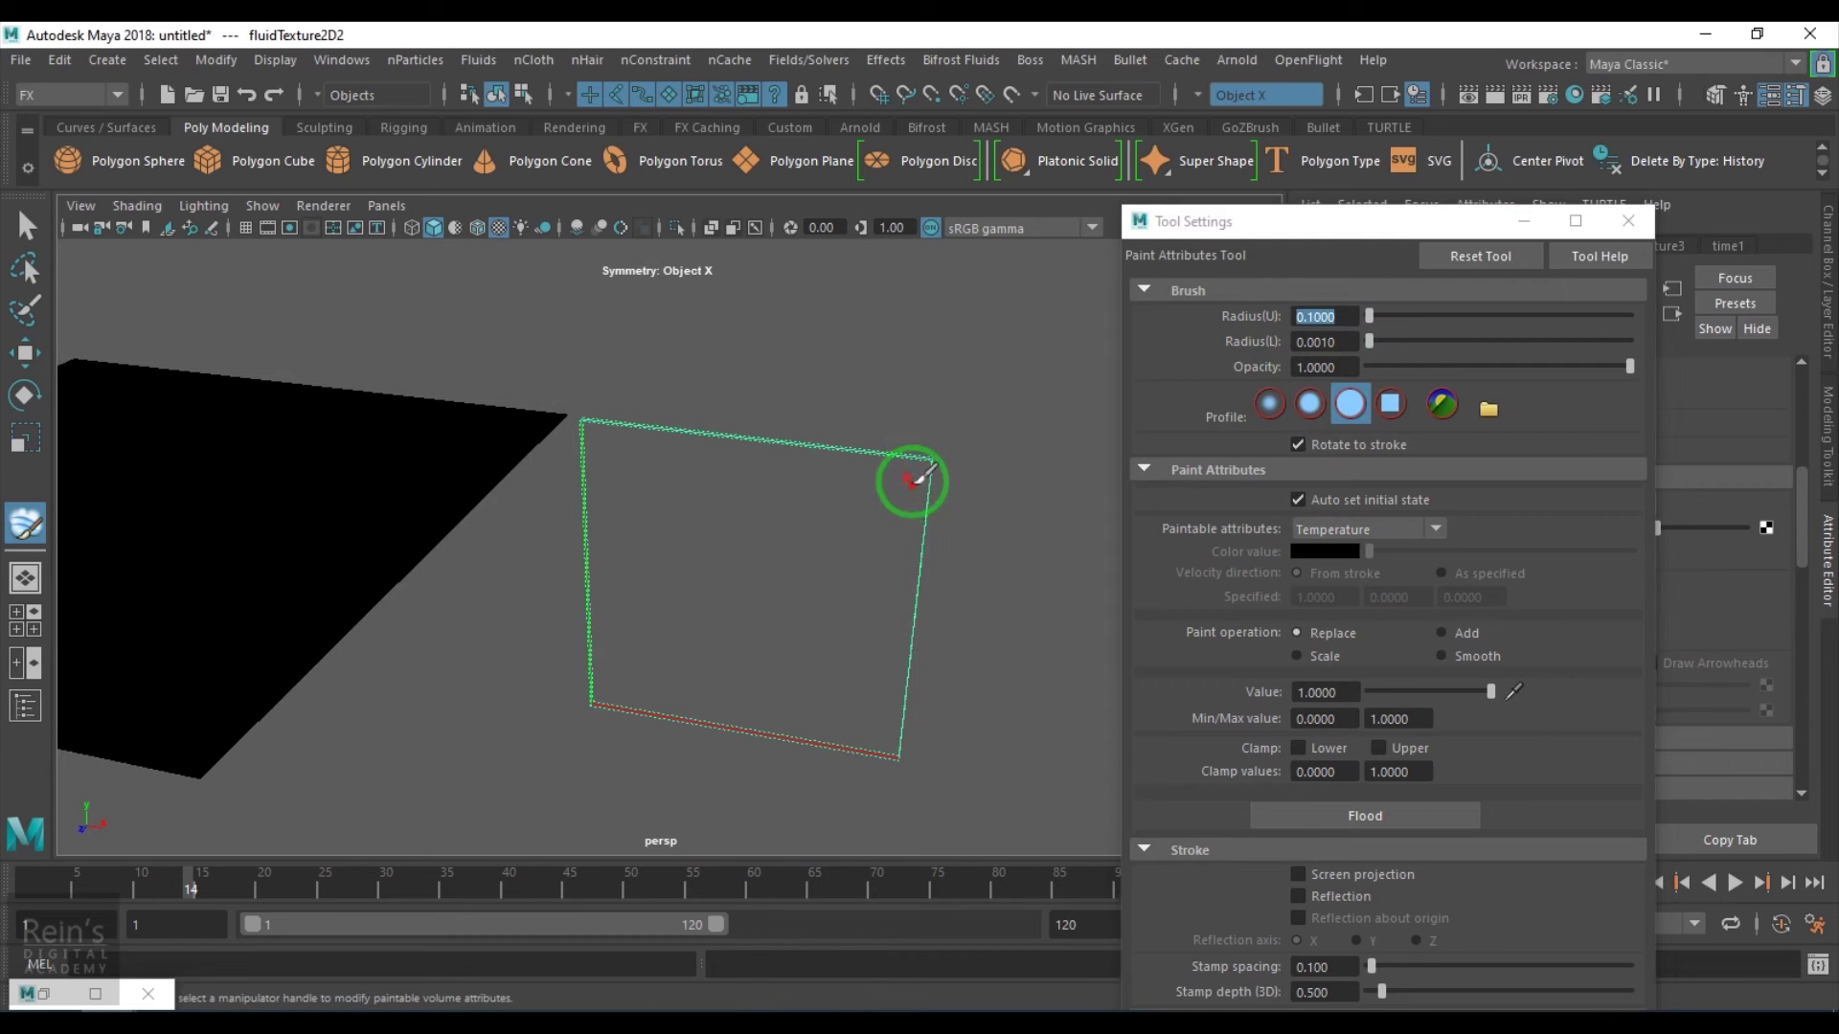
left_click_drag(984, 565, 997, 549, "alt")
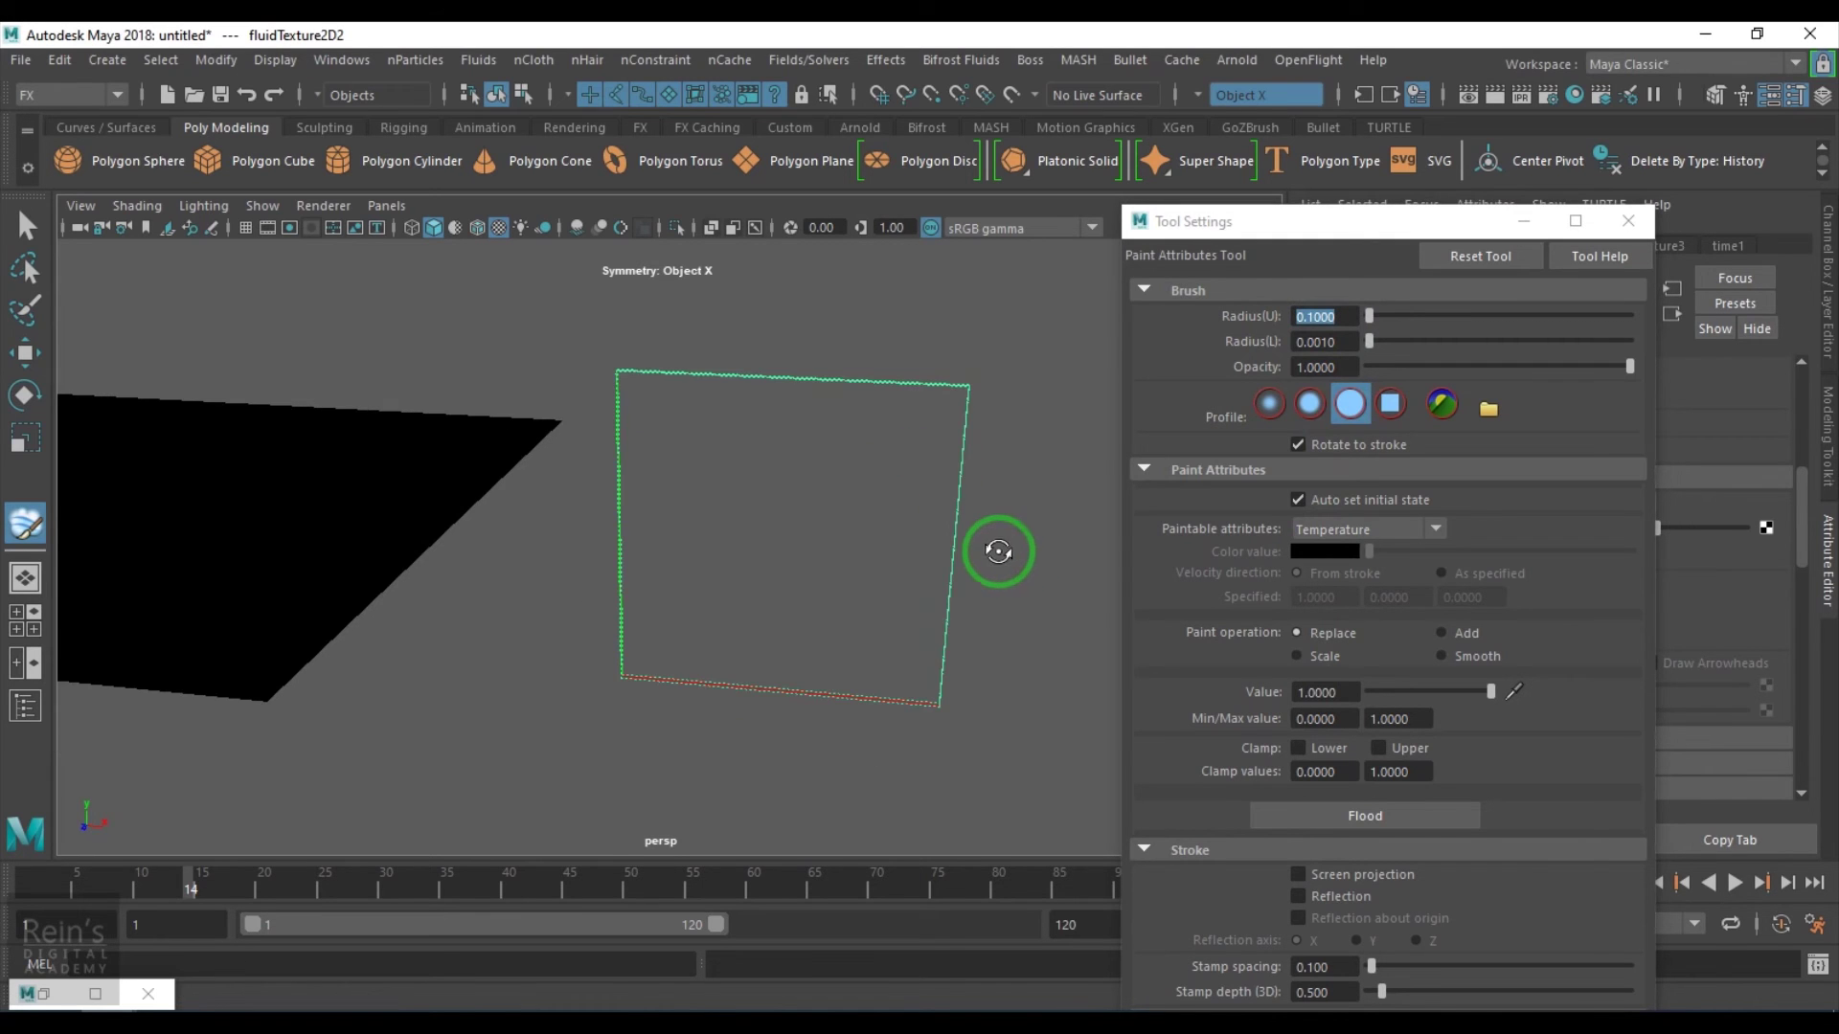
left_click_drag(1440, 221, 1221, 889)
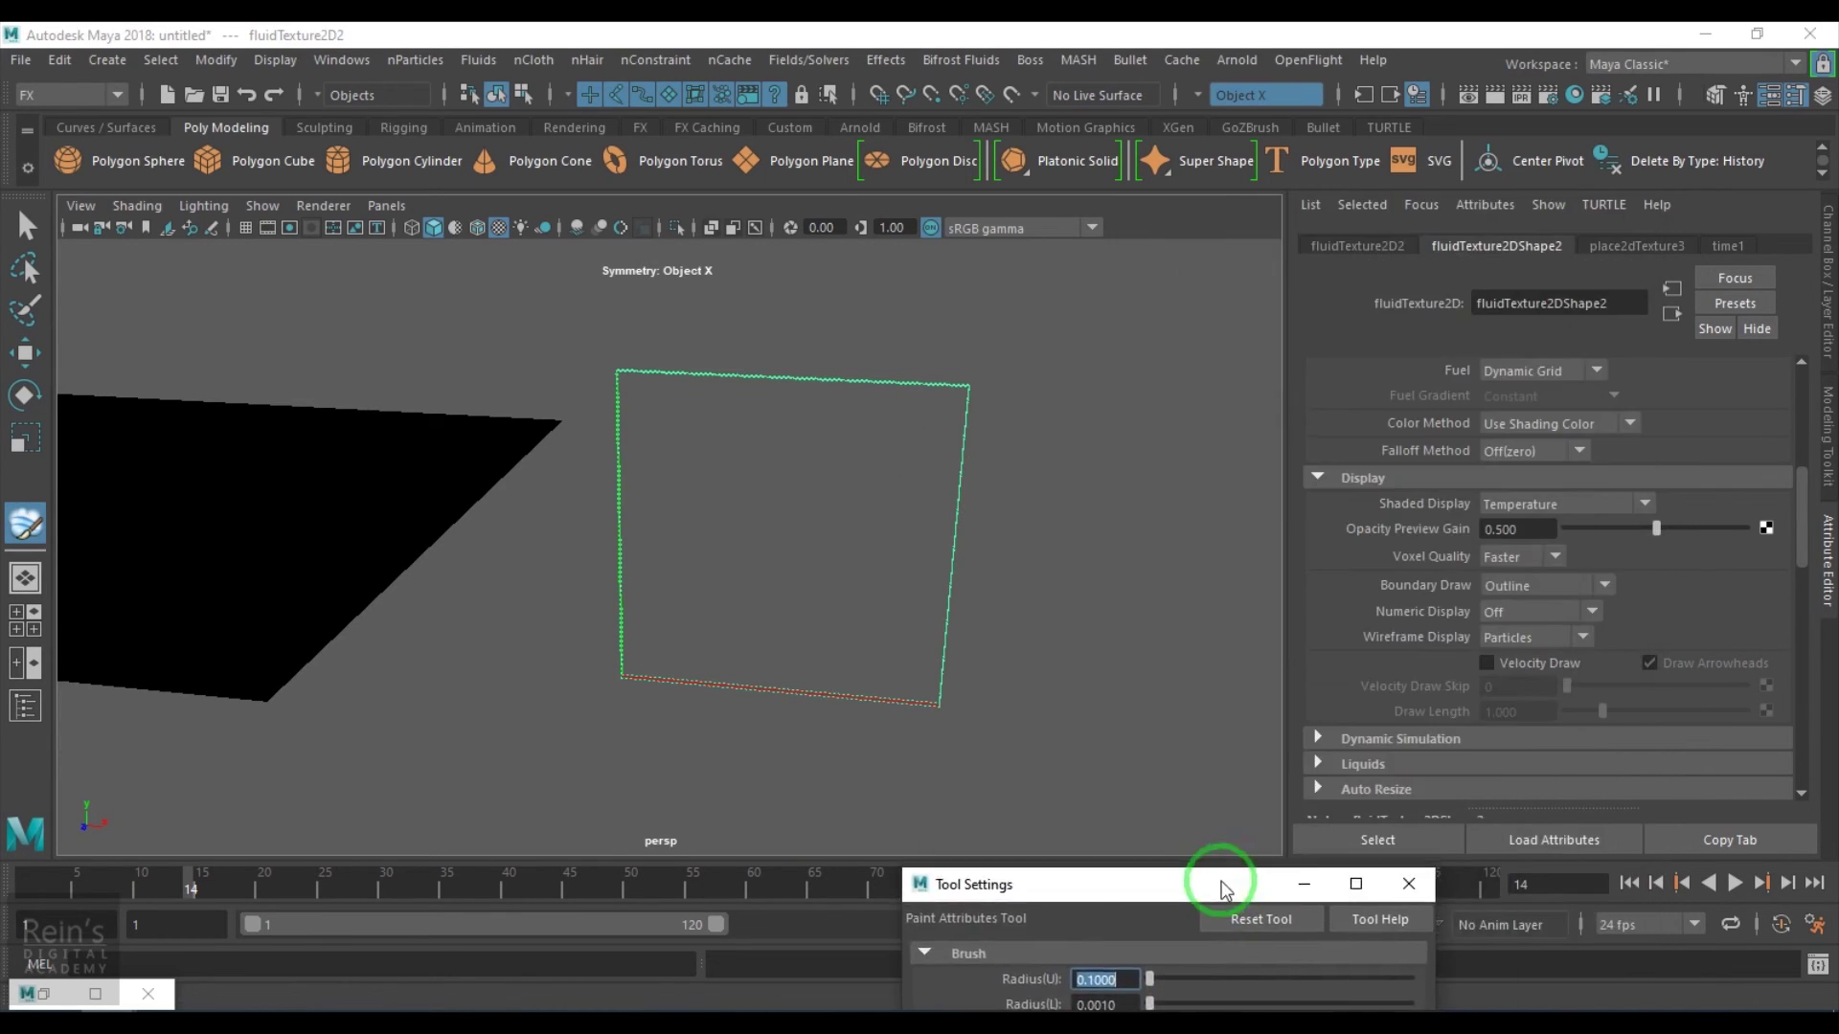
- Pick the soft brush profile and paint a temperature dot in the container's top-right corner
left_click(1550, 502)
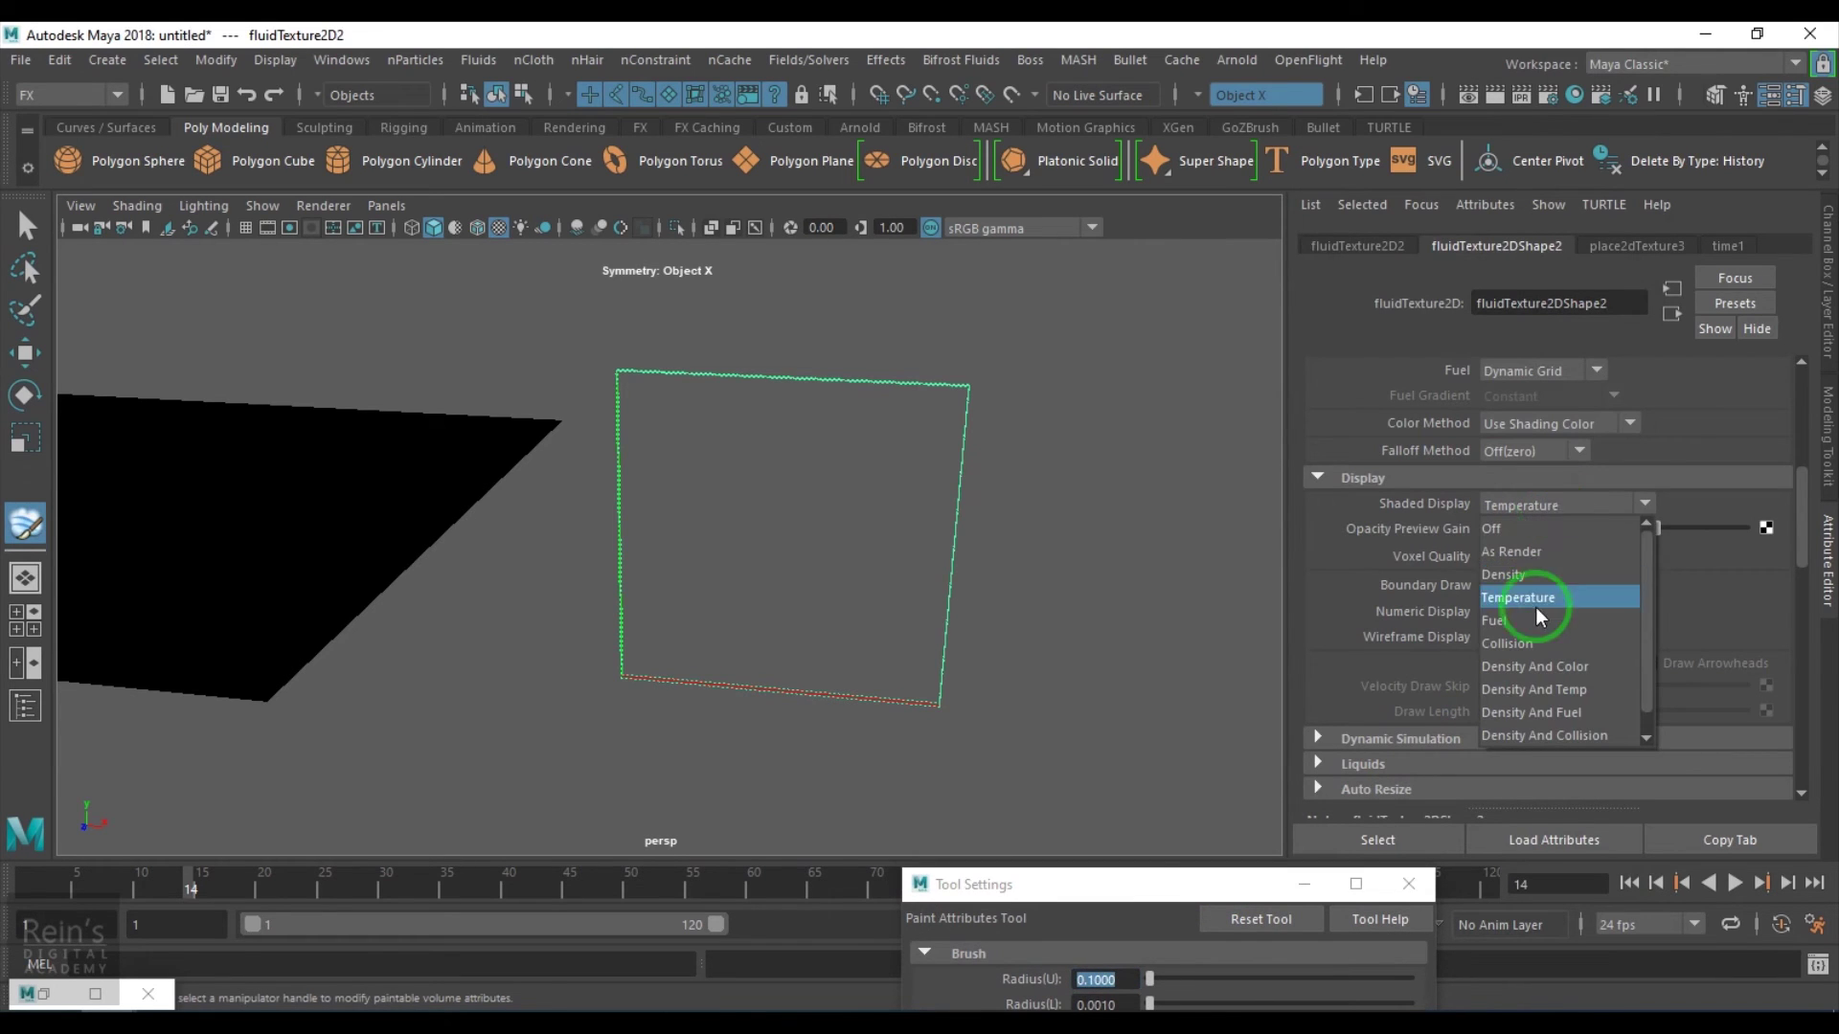
left_click(1536, 618)
left_click(1554, 508)
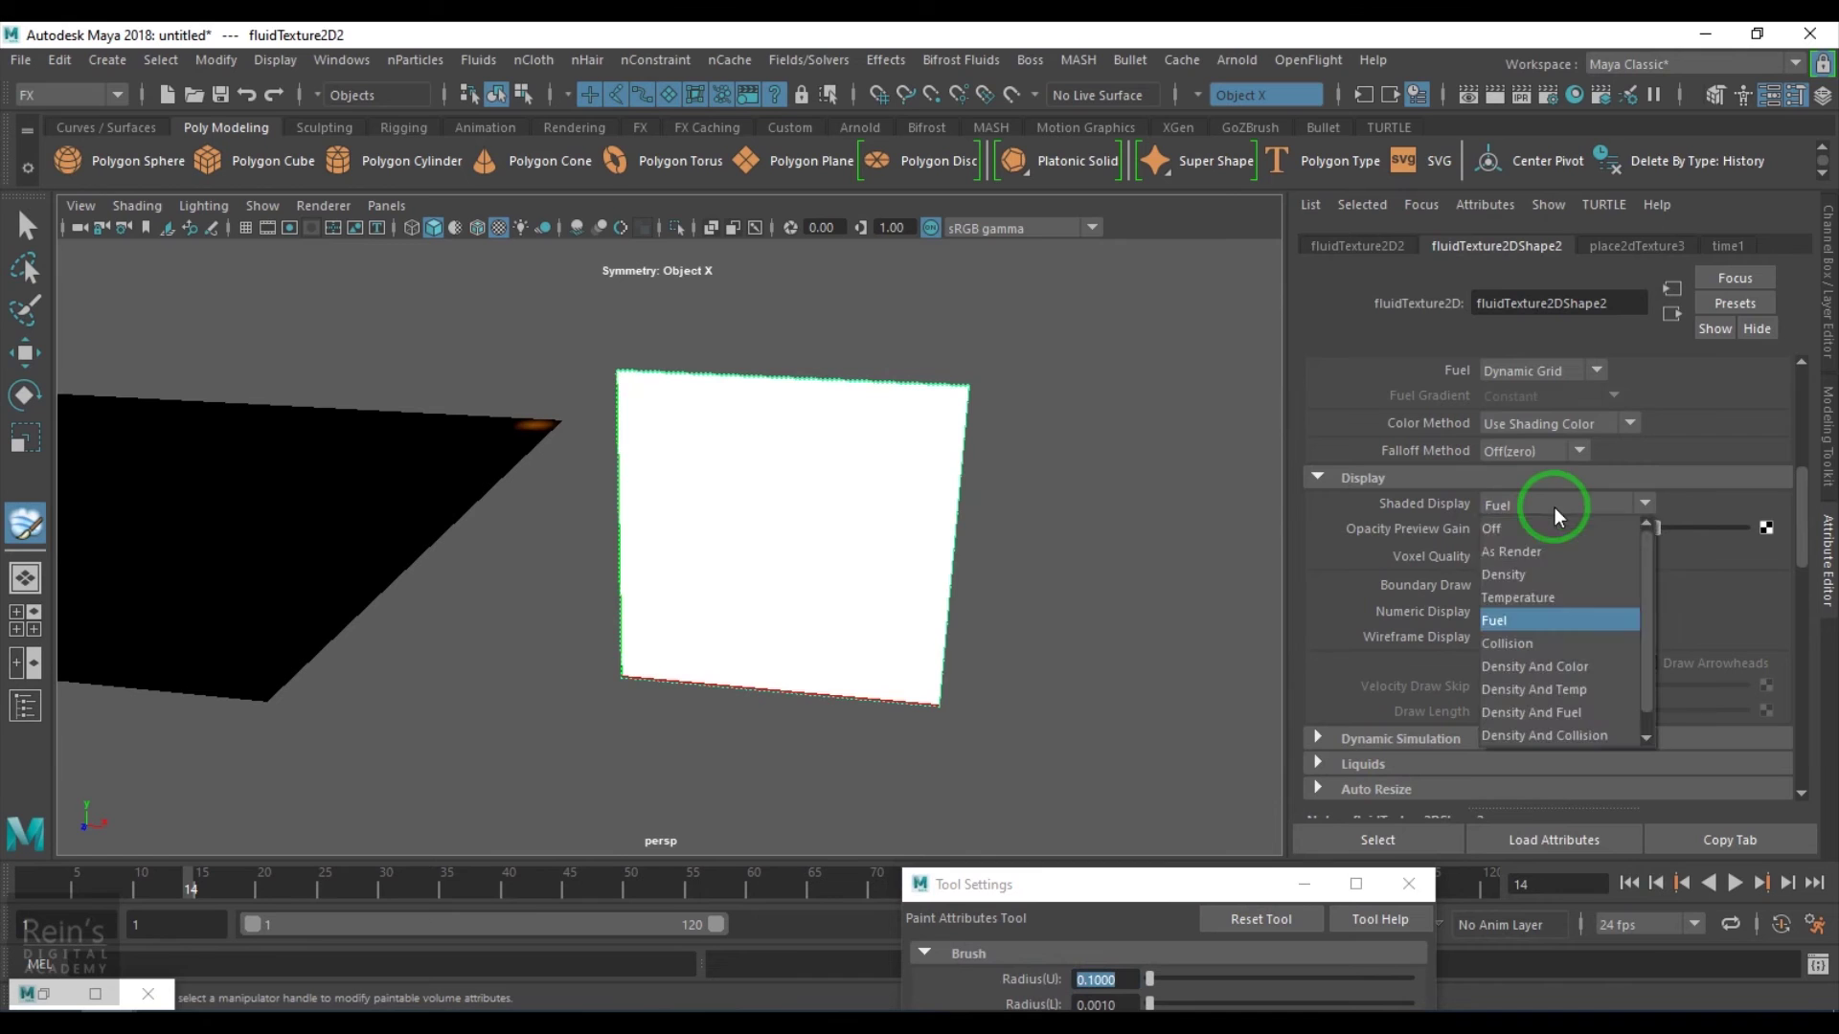
left_click(1550, 596)
mouse_move(1109, 882)
left_mouse_down()
mouse_move(1240, 677)
mouse_move(1323, 345)
left_mouse_up()
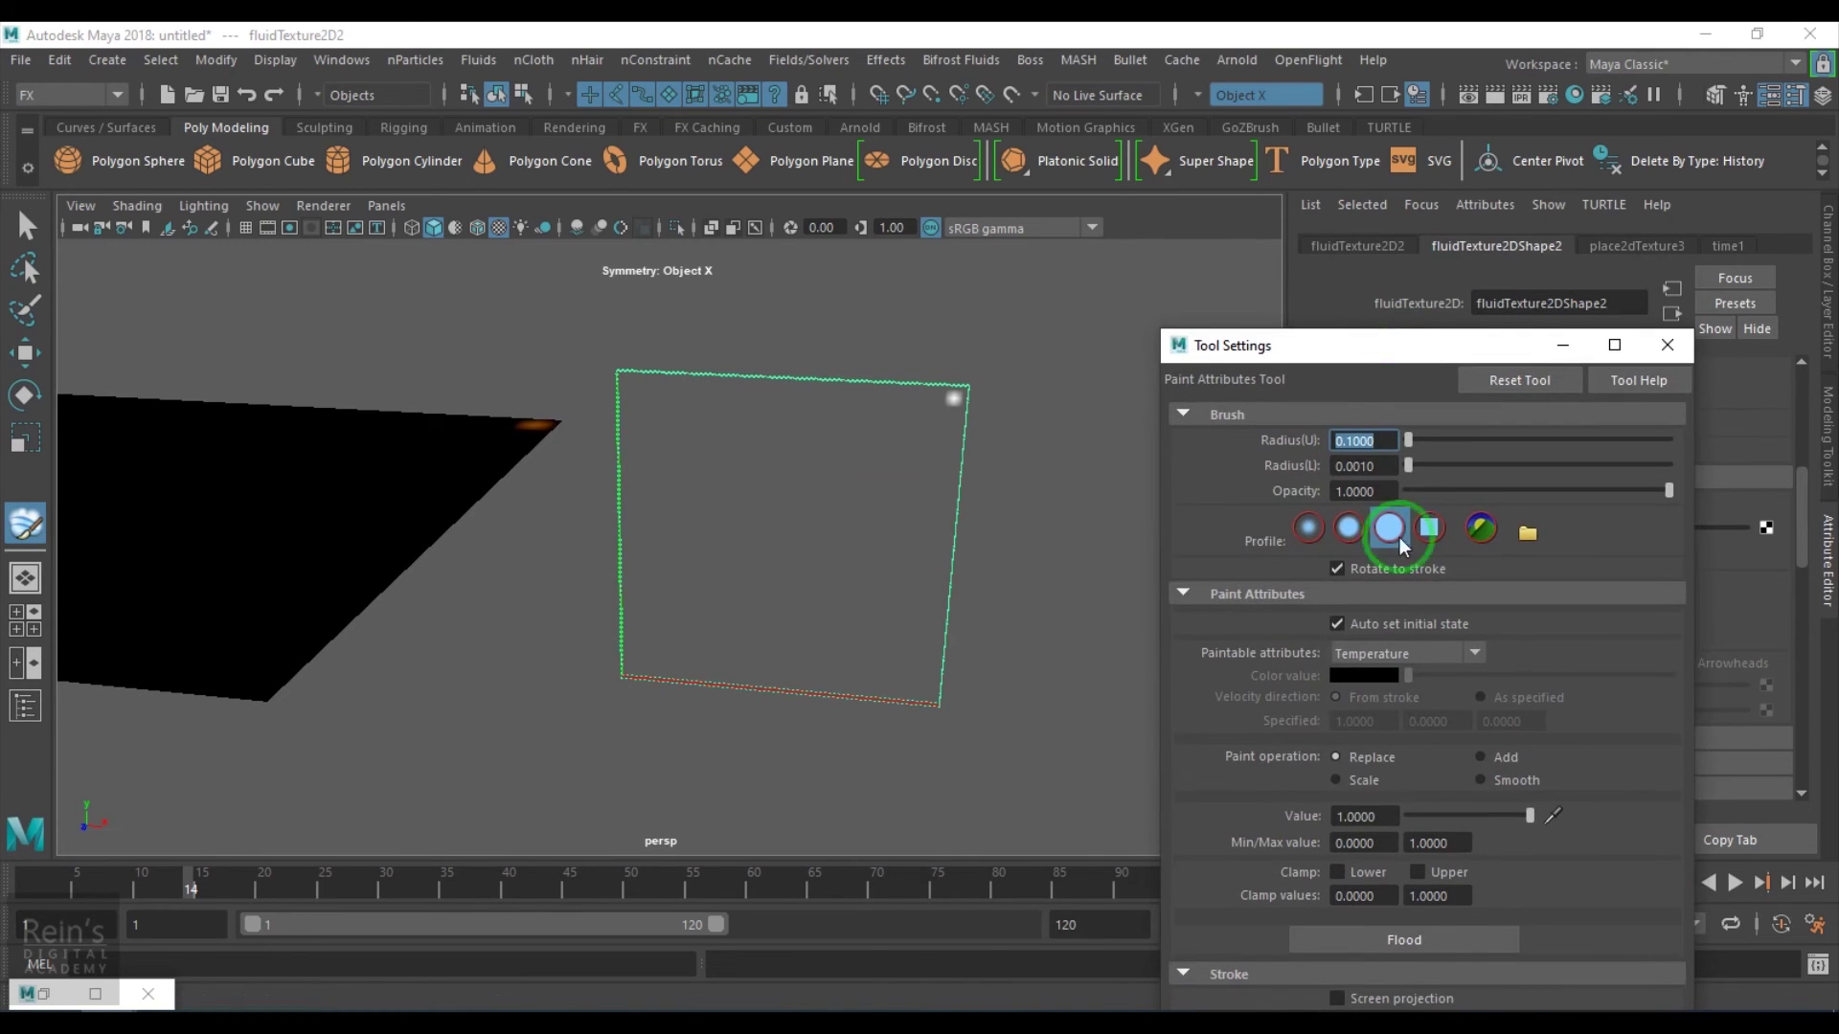
right_click_drag(935, 423, 1039, 418, "alt")
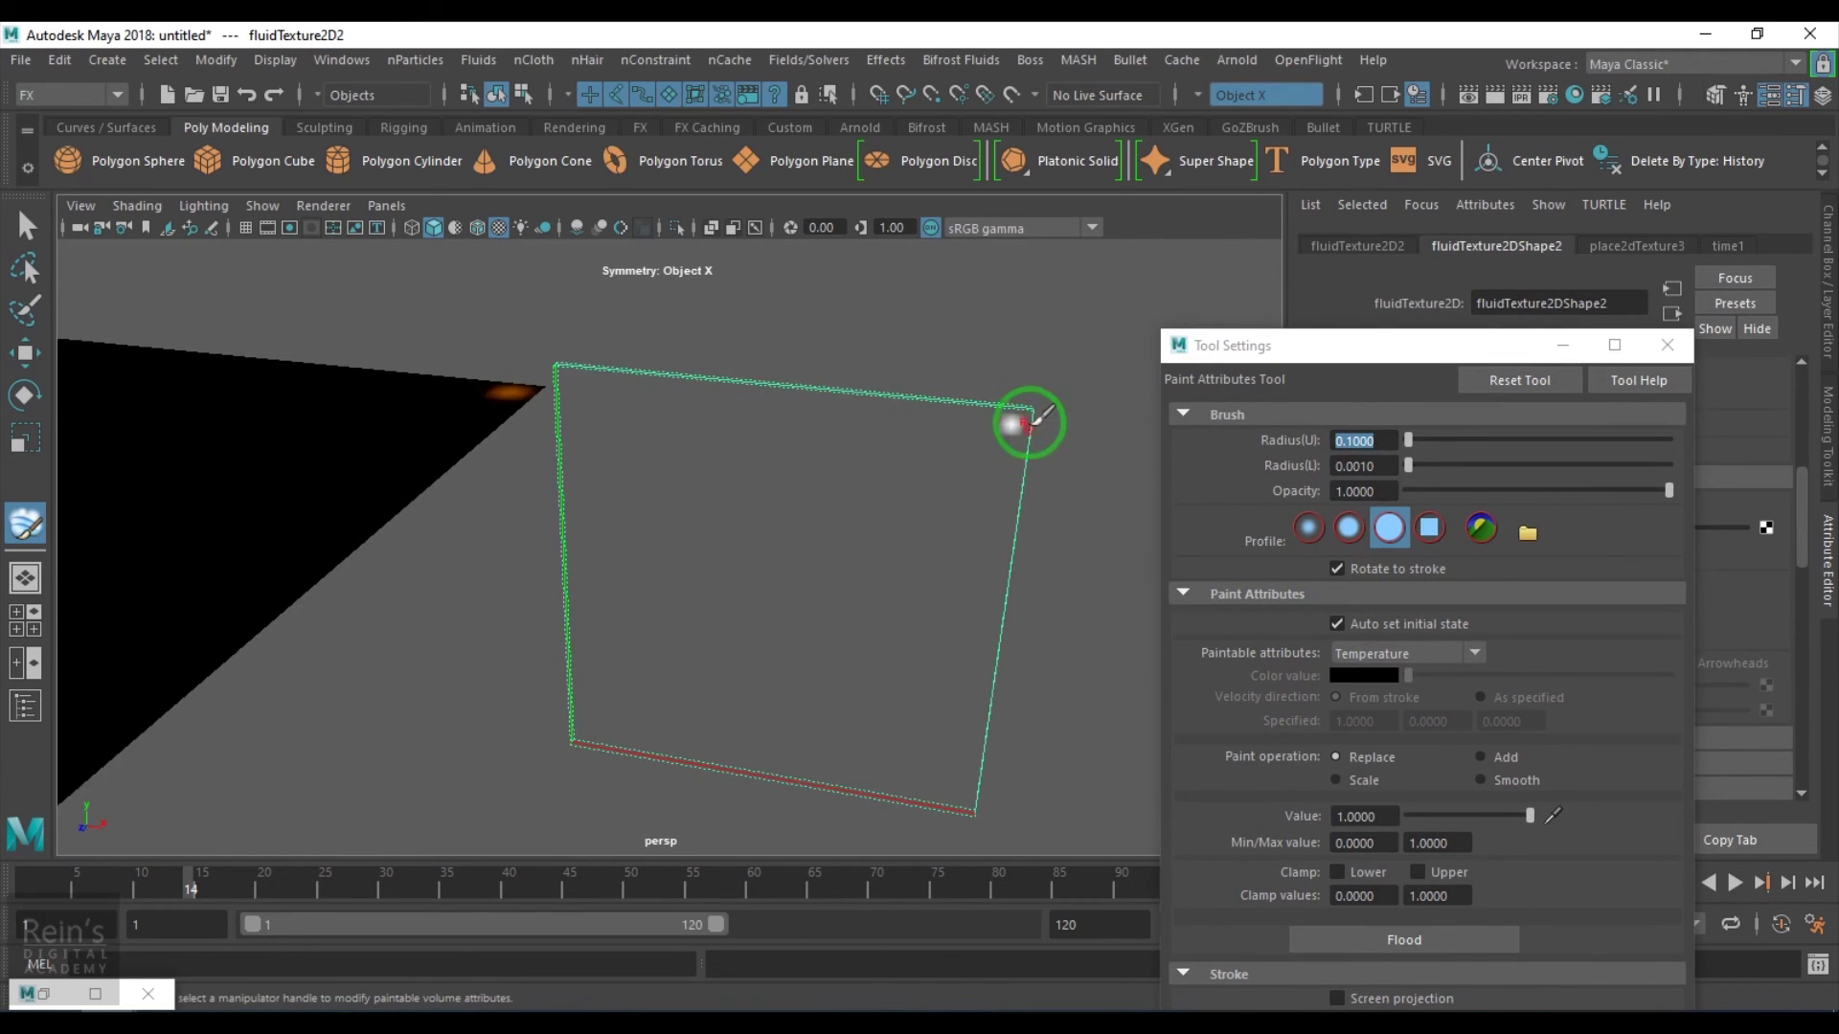
right_click_drag(1012, 491, 976, 501, "alt")
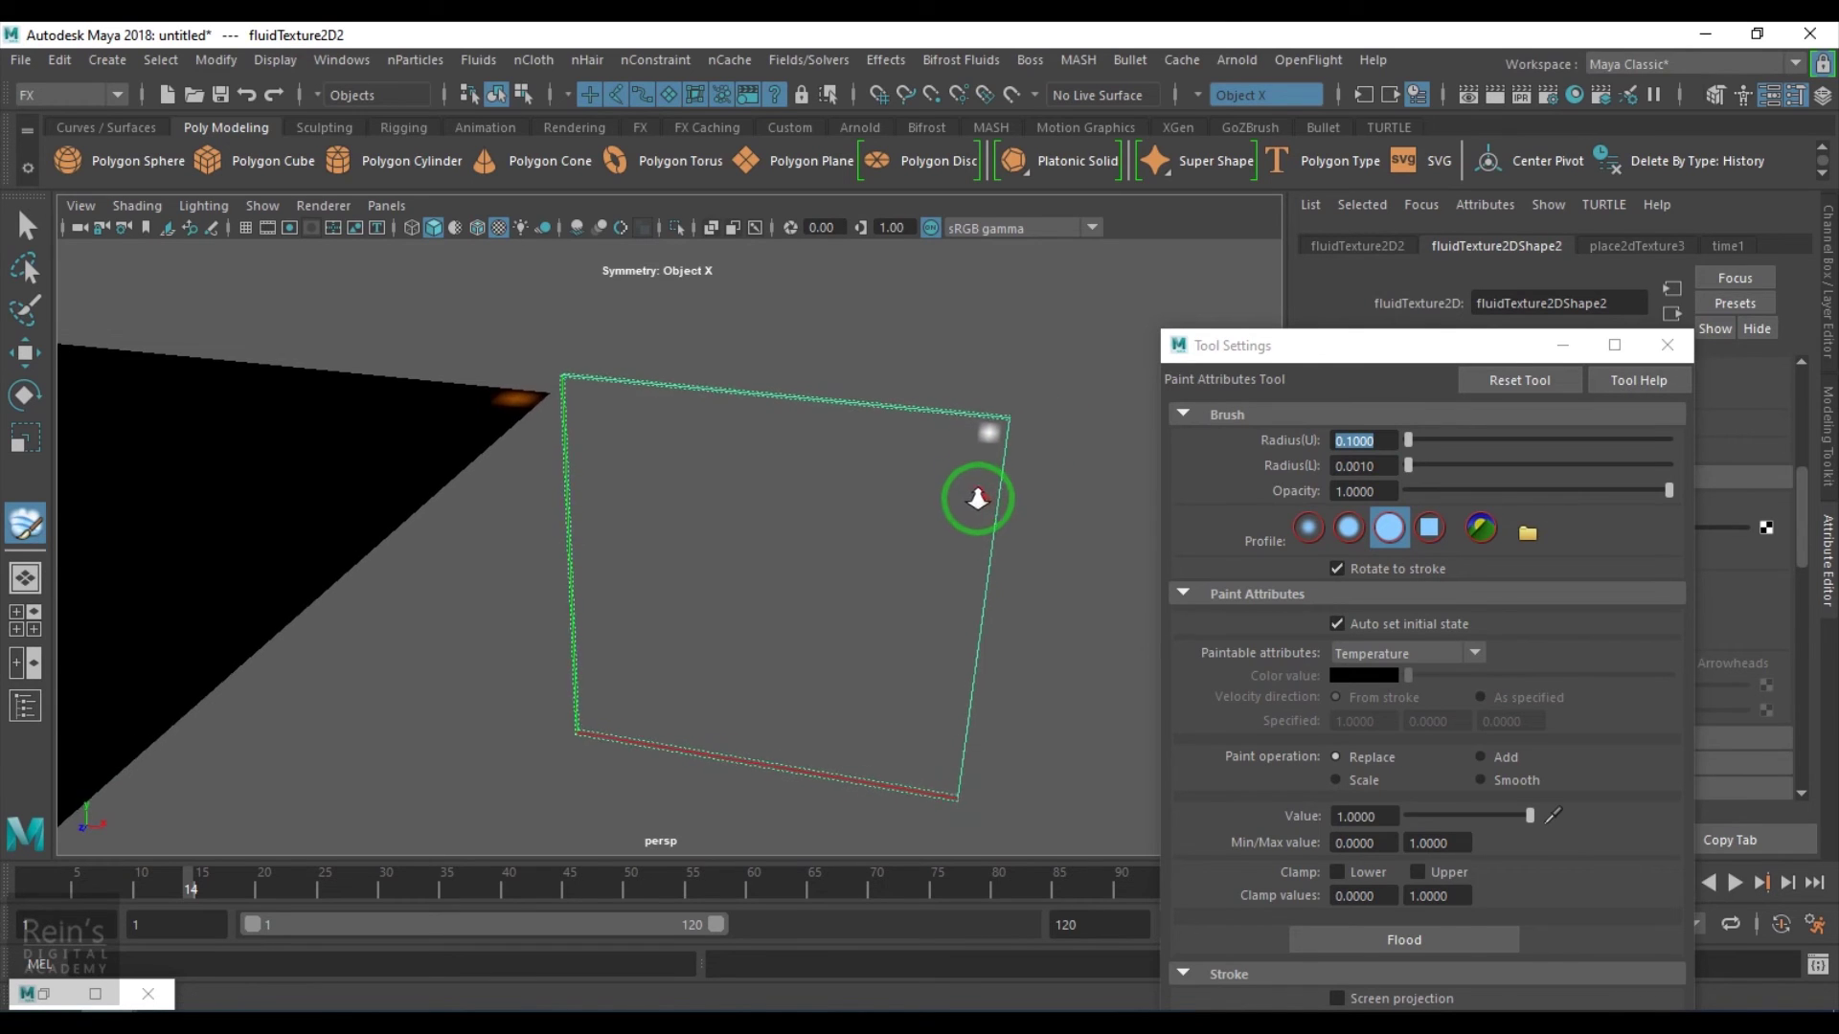
left_click(1667, 345)
- Show the fluid As Render and play the simulation from the first frame
left_click(1543, 506)
left_click(1545, 551)
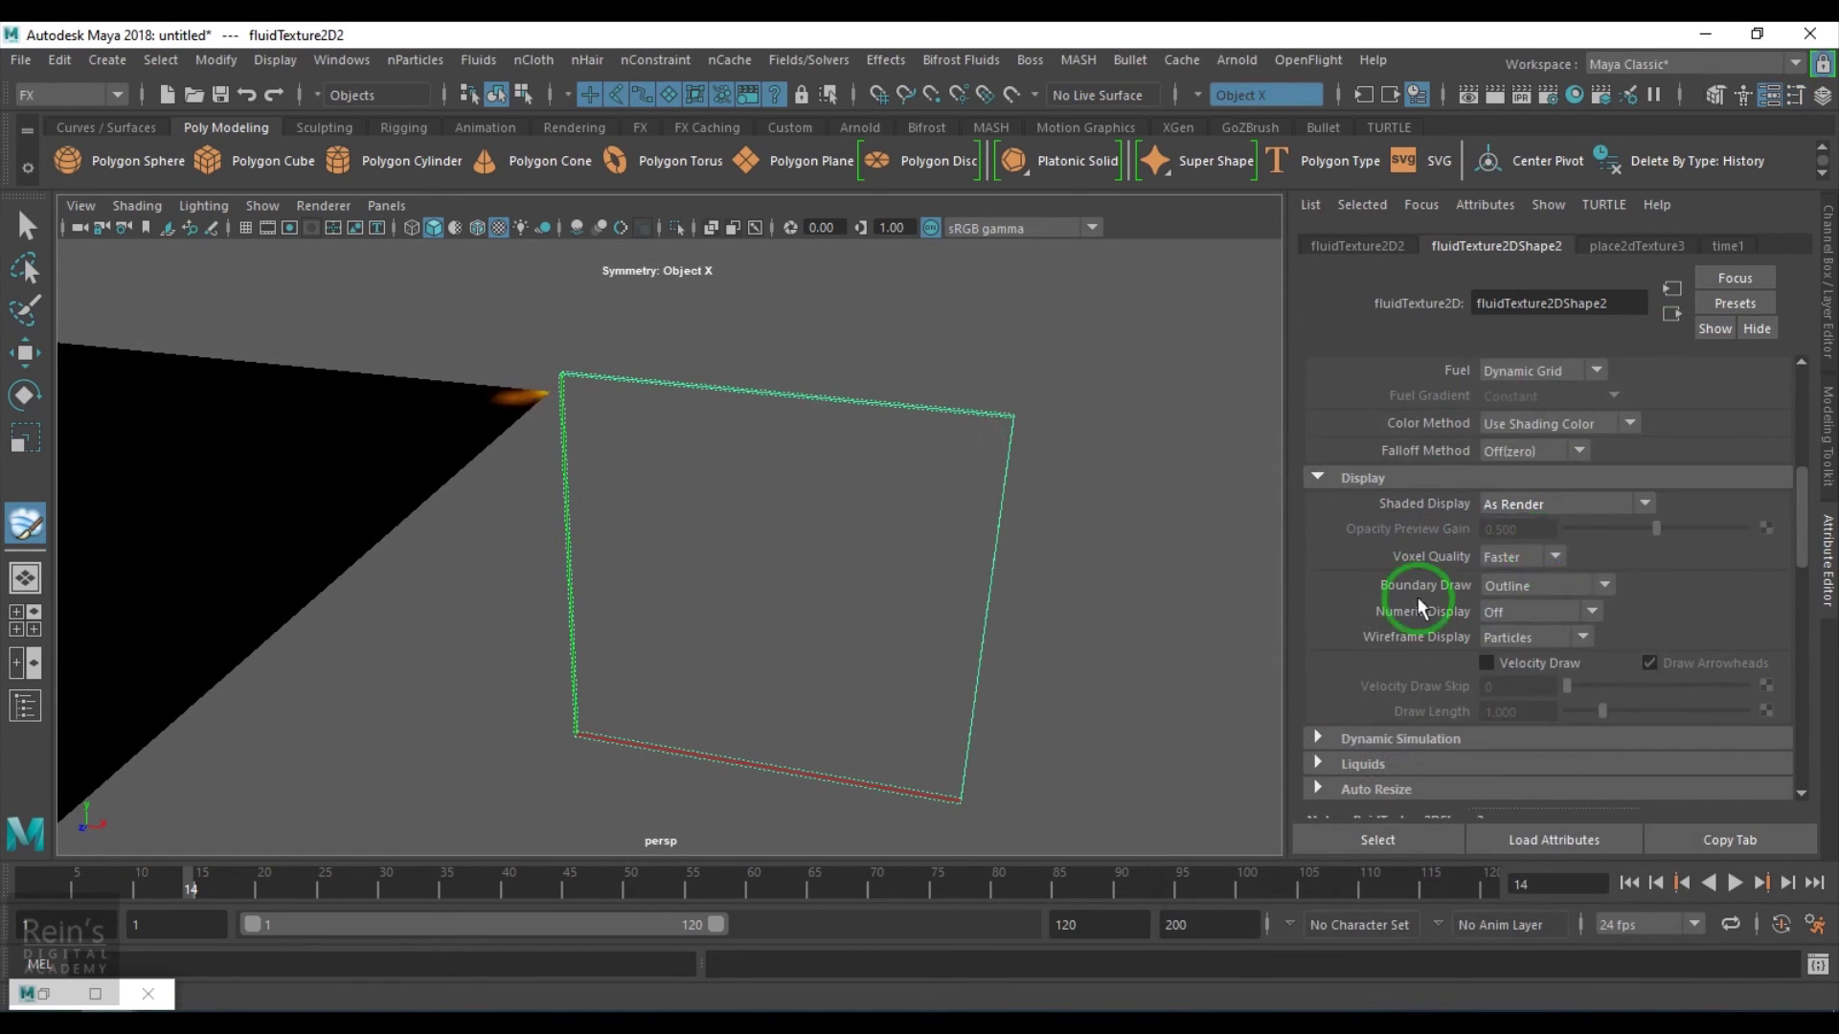
mouse_move(747, 644)
right_mouse_down("alt")
mouse_move(781, 670)
mouse_move(899, 652)
right_mouse_up("alt")
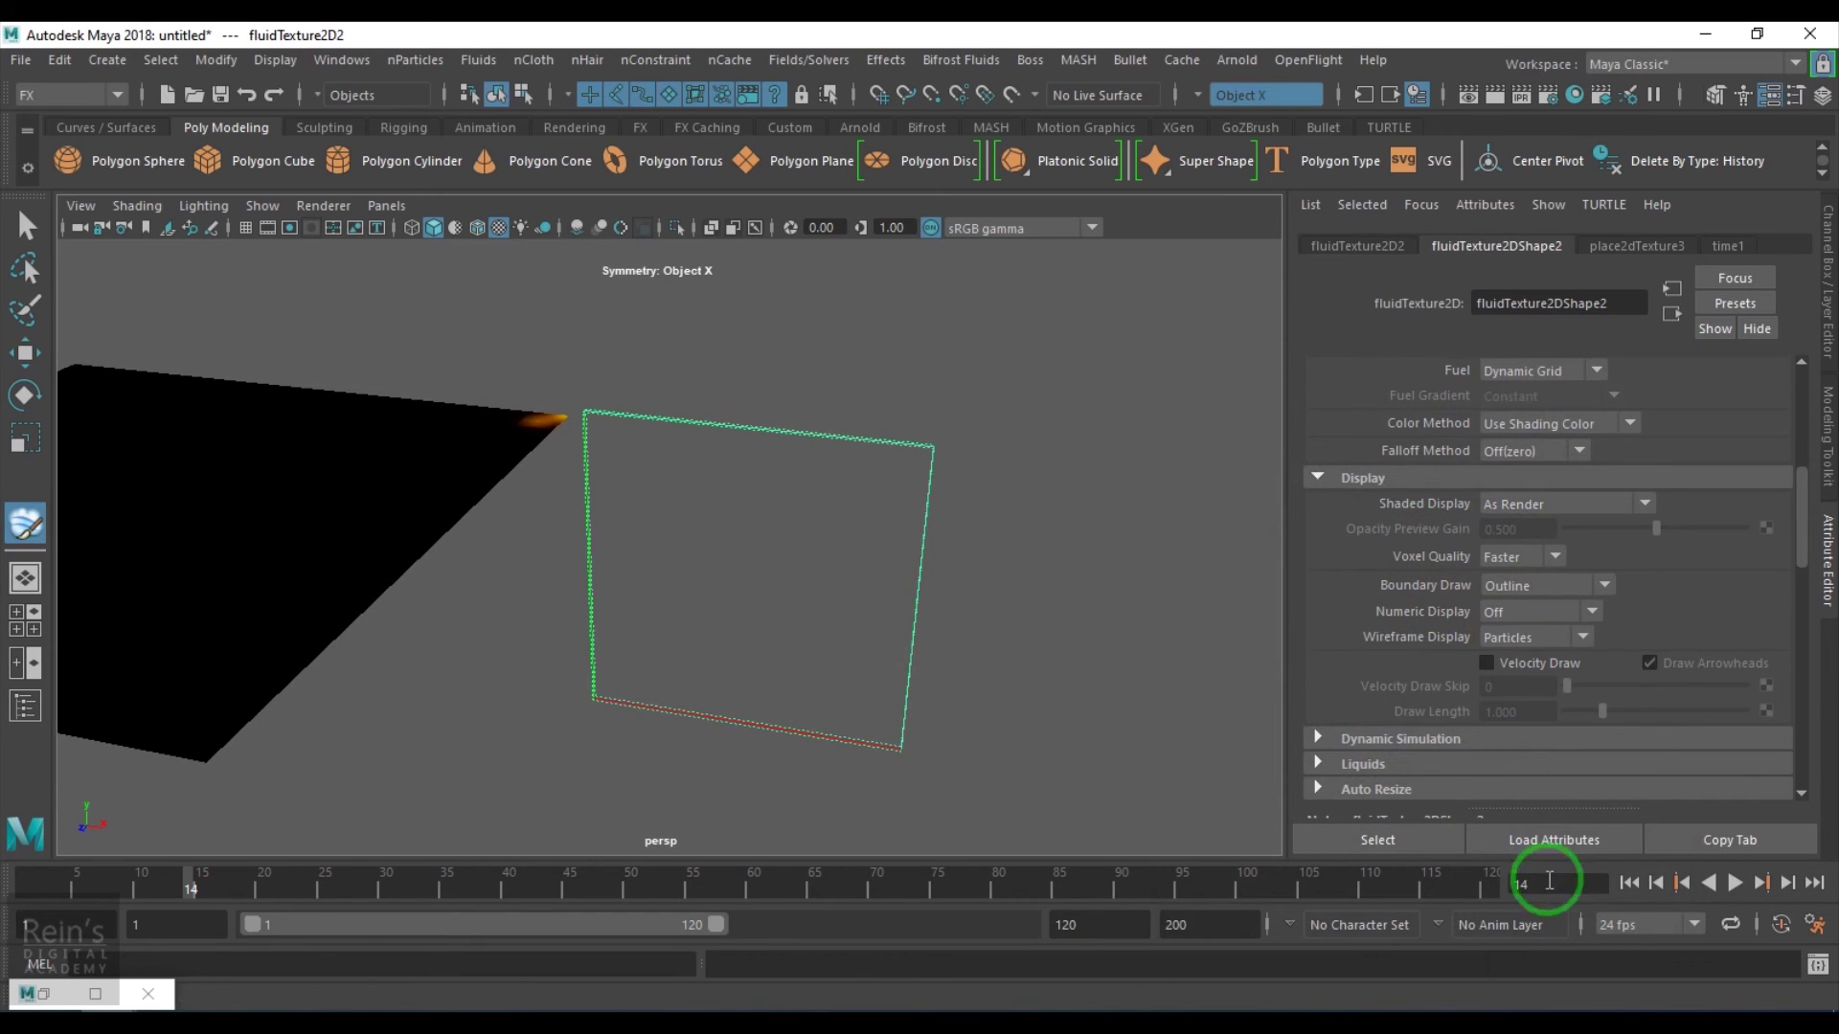
left_click(1631, 883)
left_click(1736, 883)
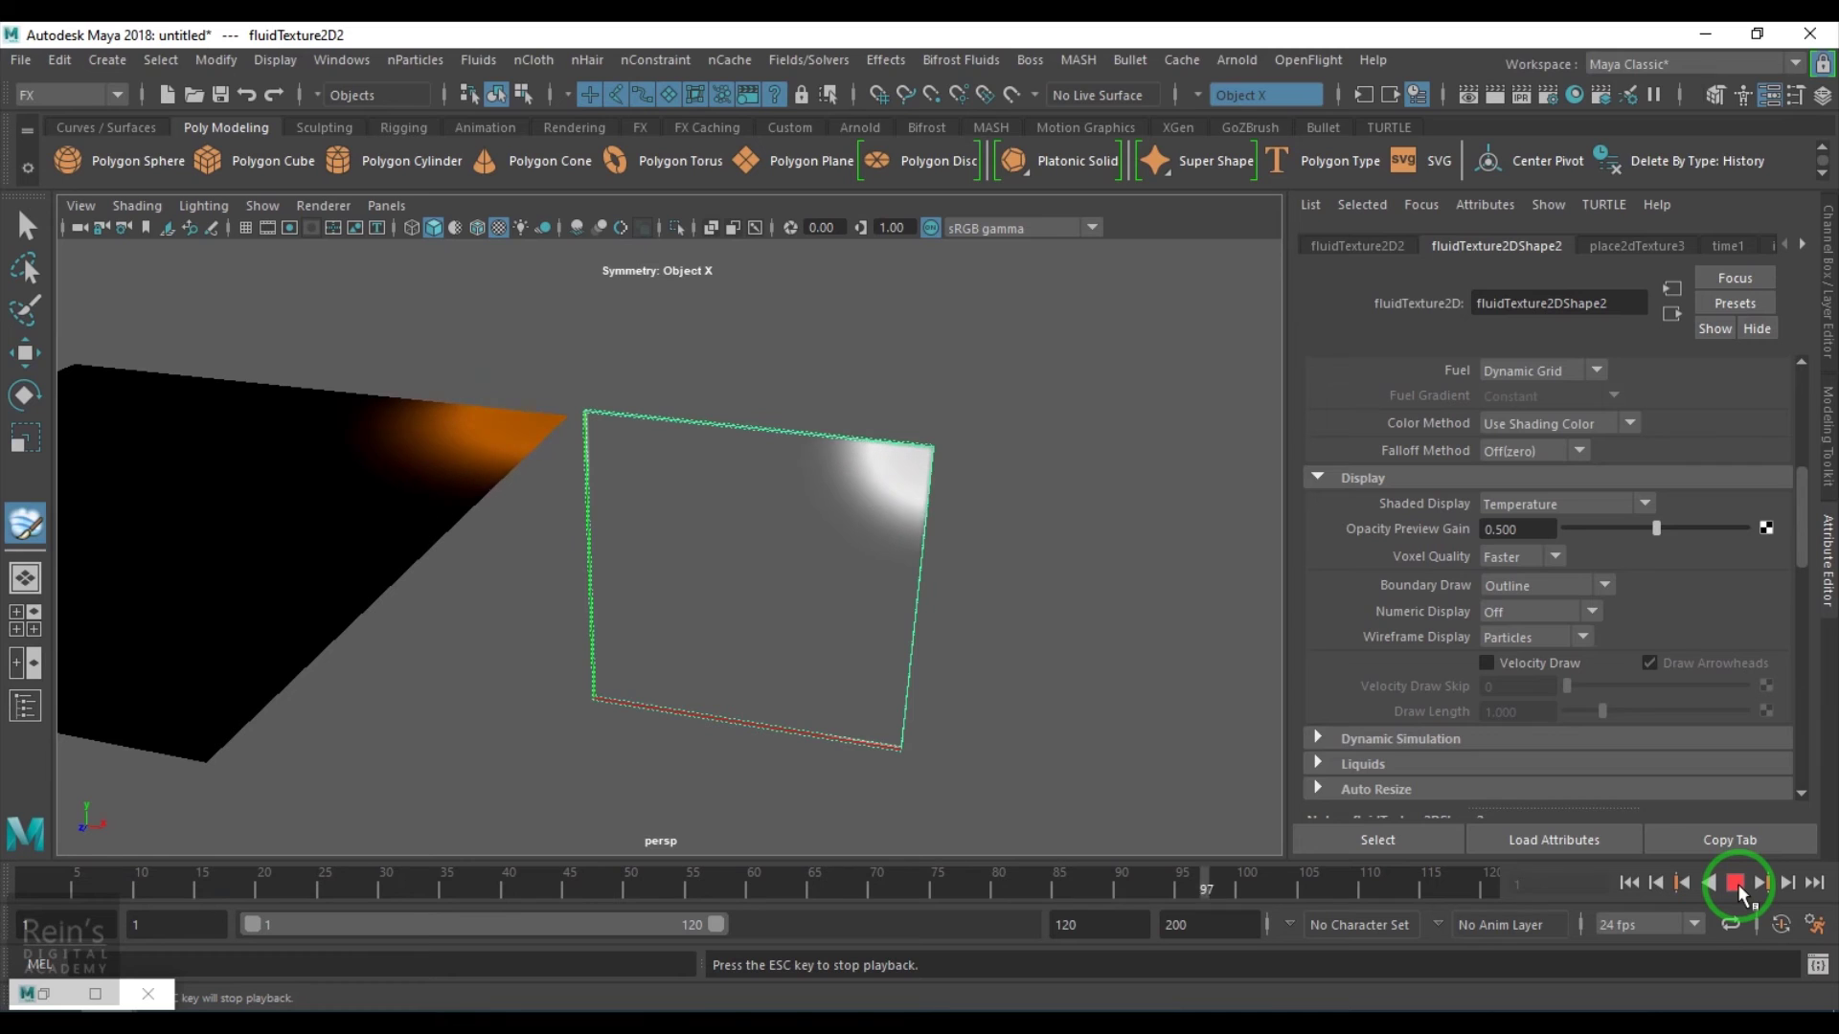
- Extend the playback end frame to 100, then to 250
left_click(1117, 923)
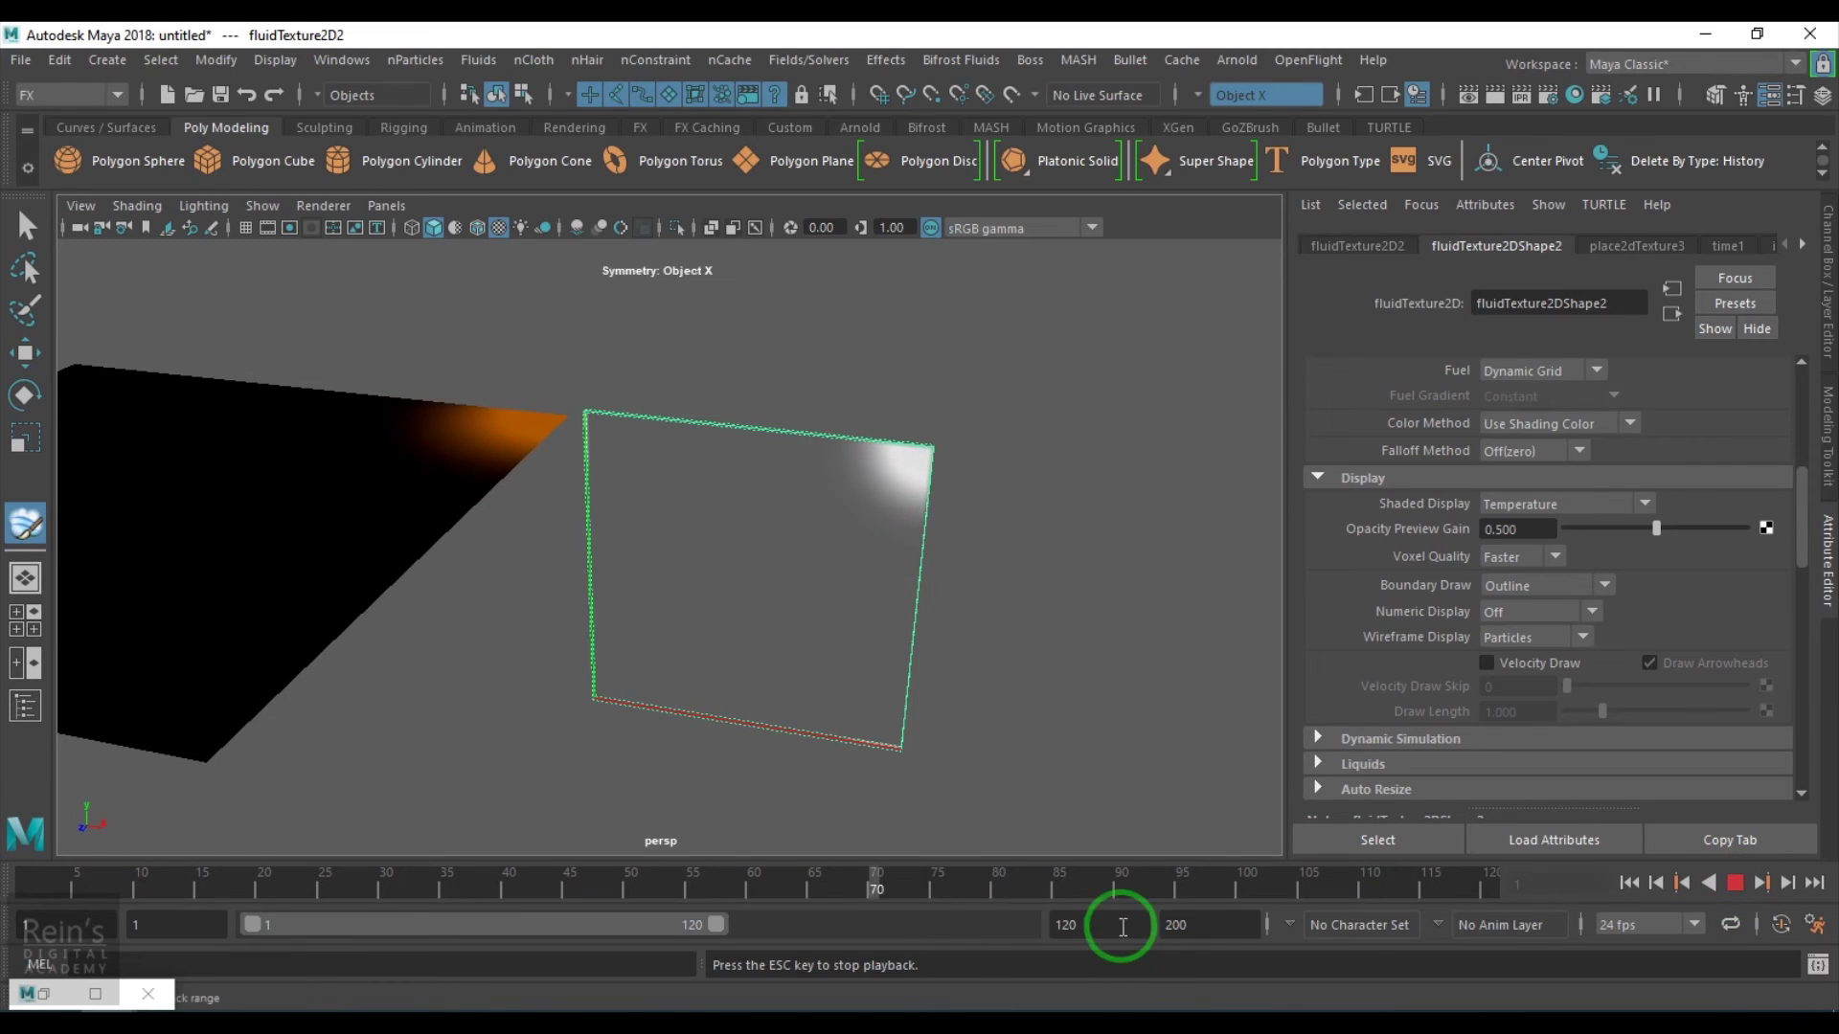
type("100")
key("Return")
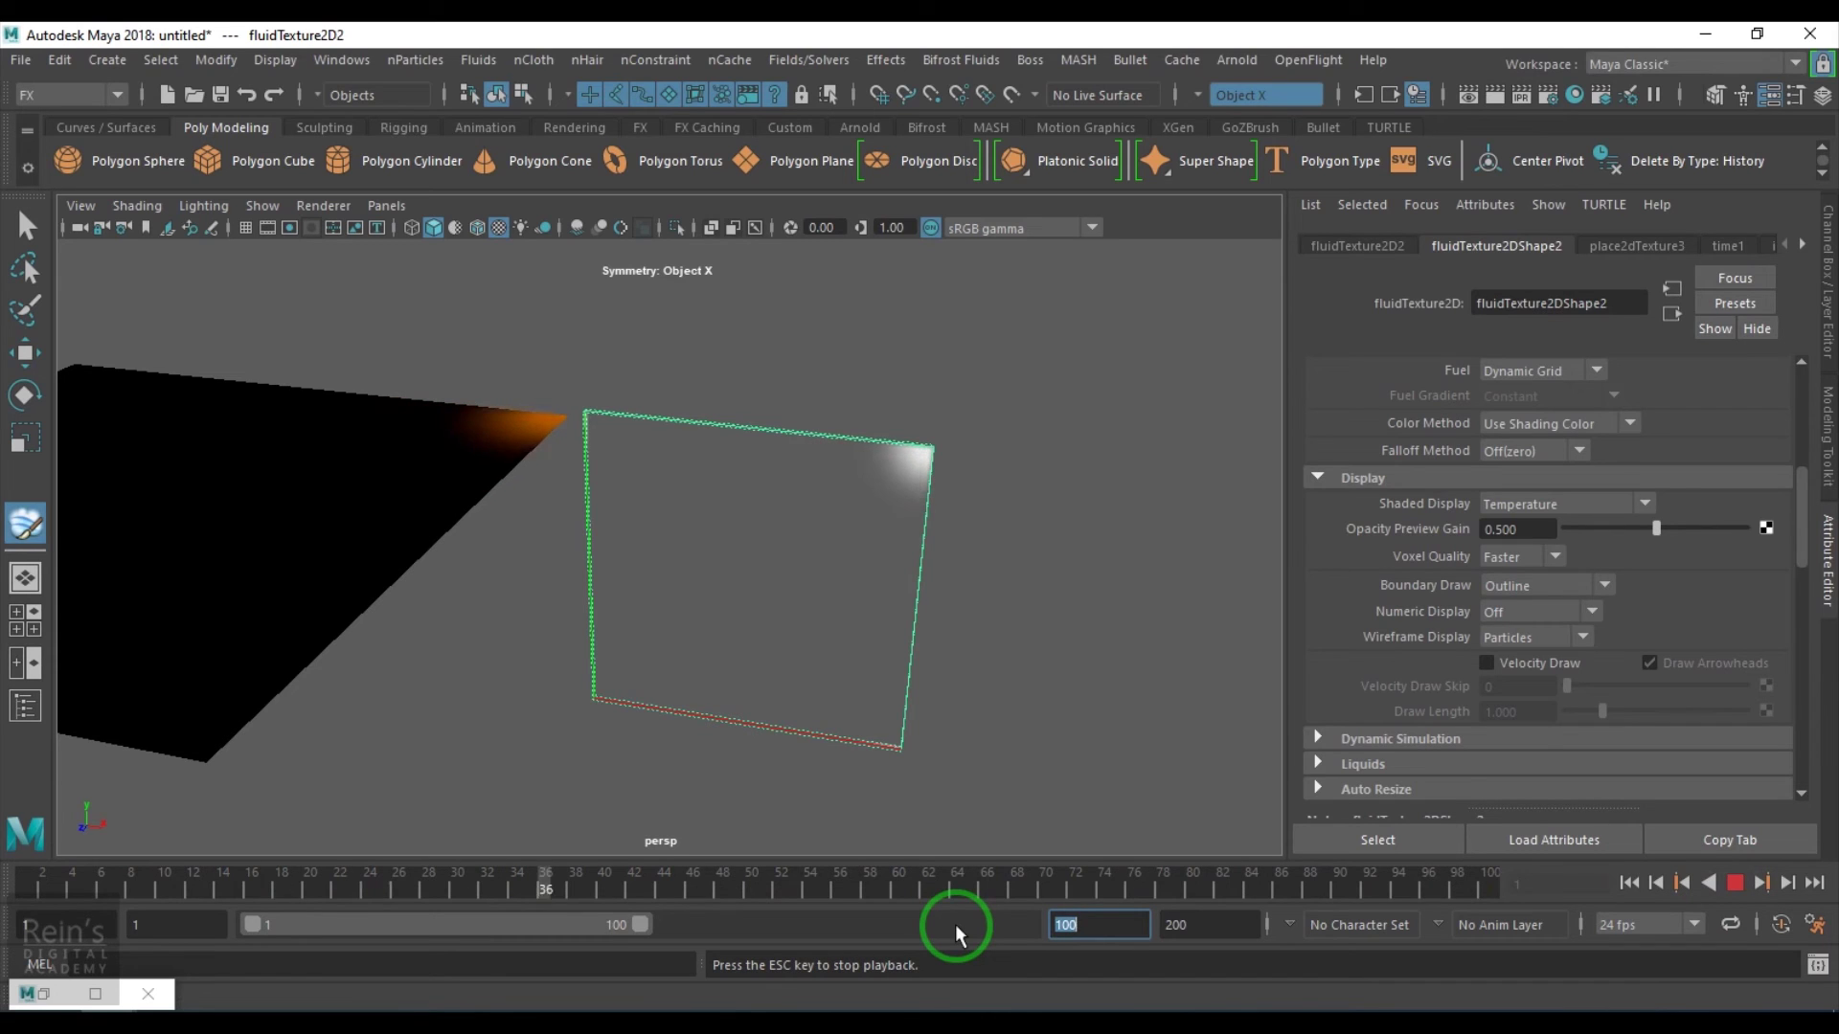
type("25")
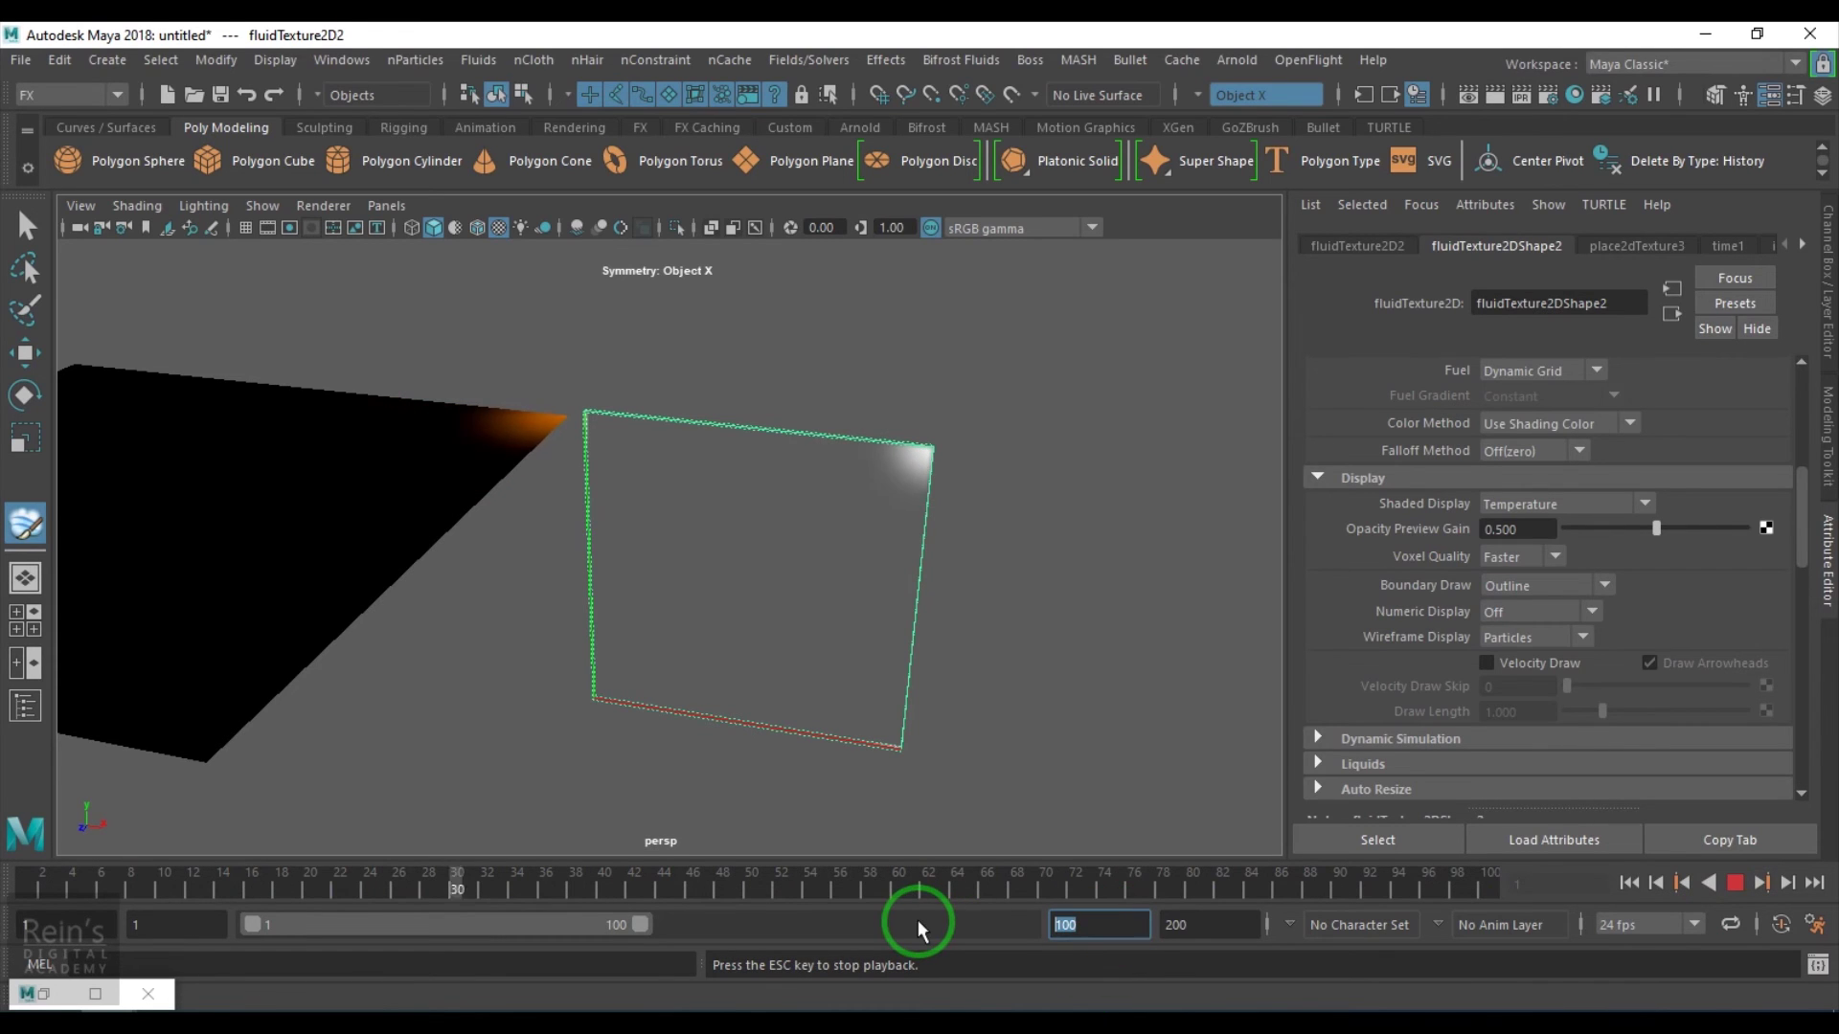
type("0")
key("Return")
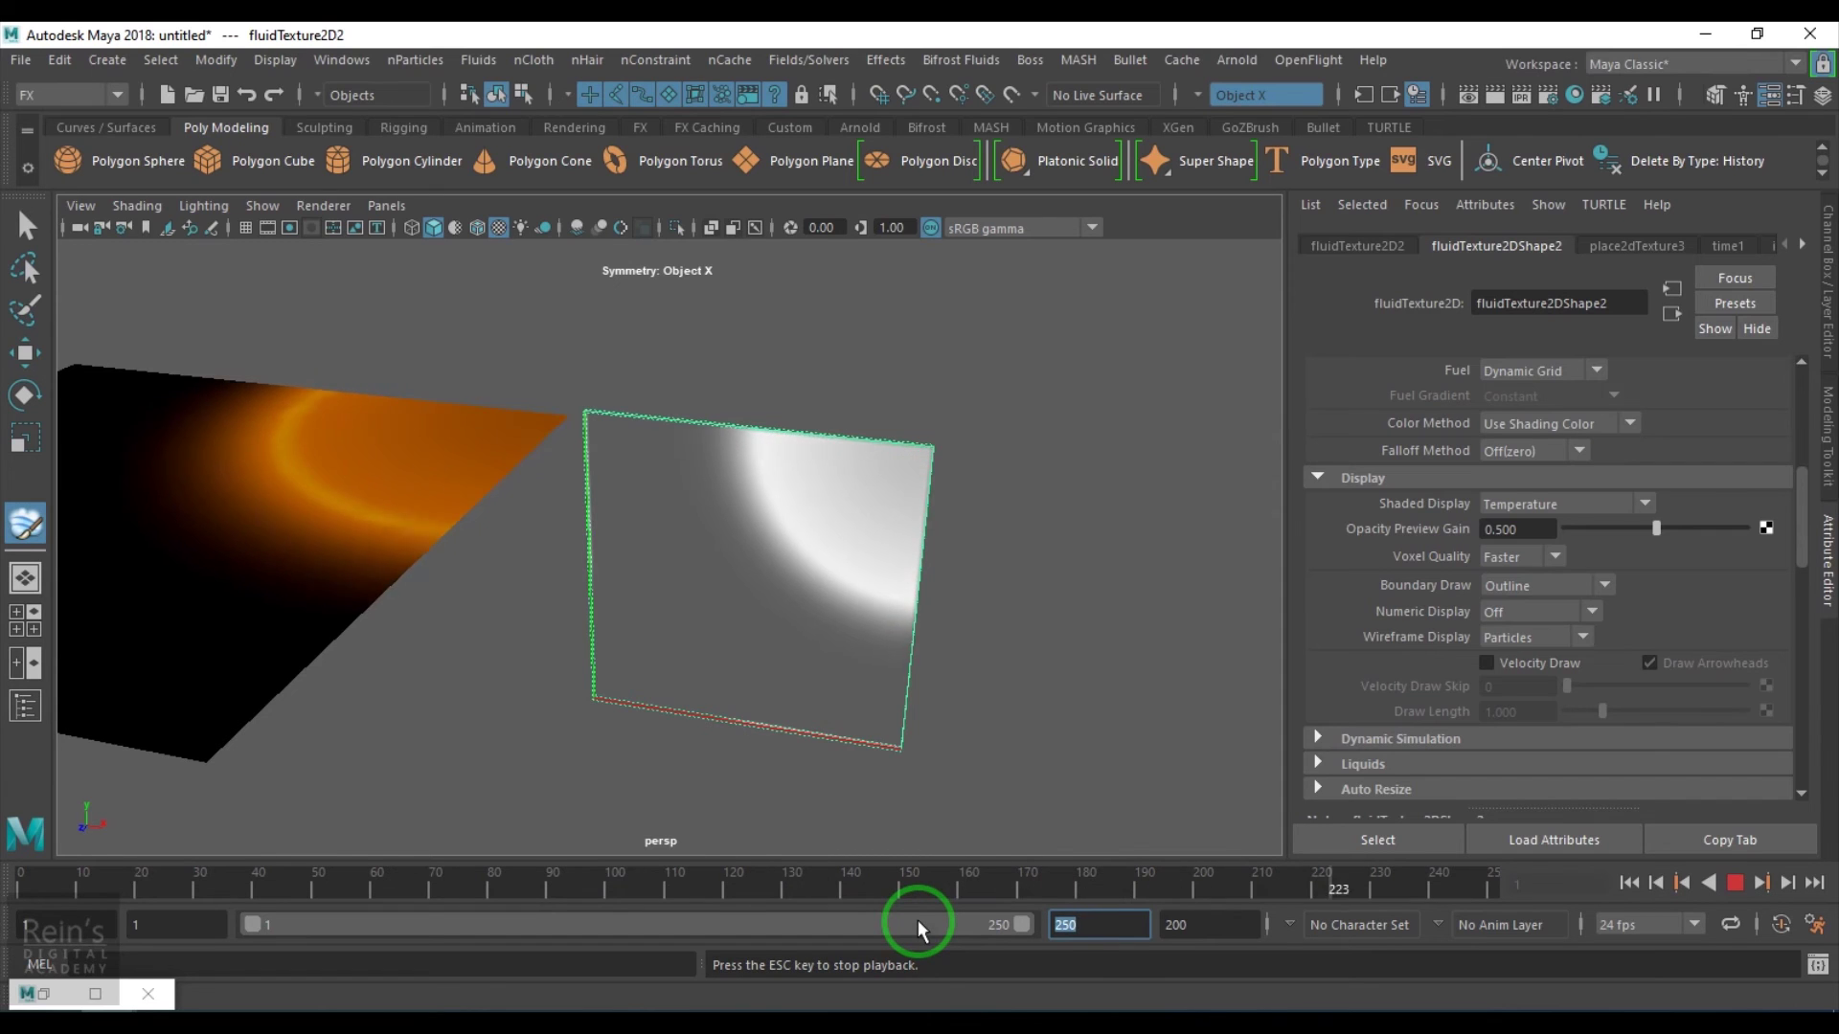
- Switch Shaded Display to As Render and briefly play the simulation
left_click(1736, 882)
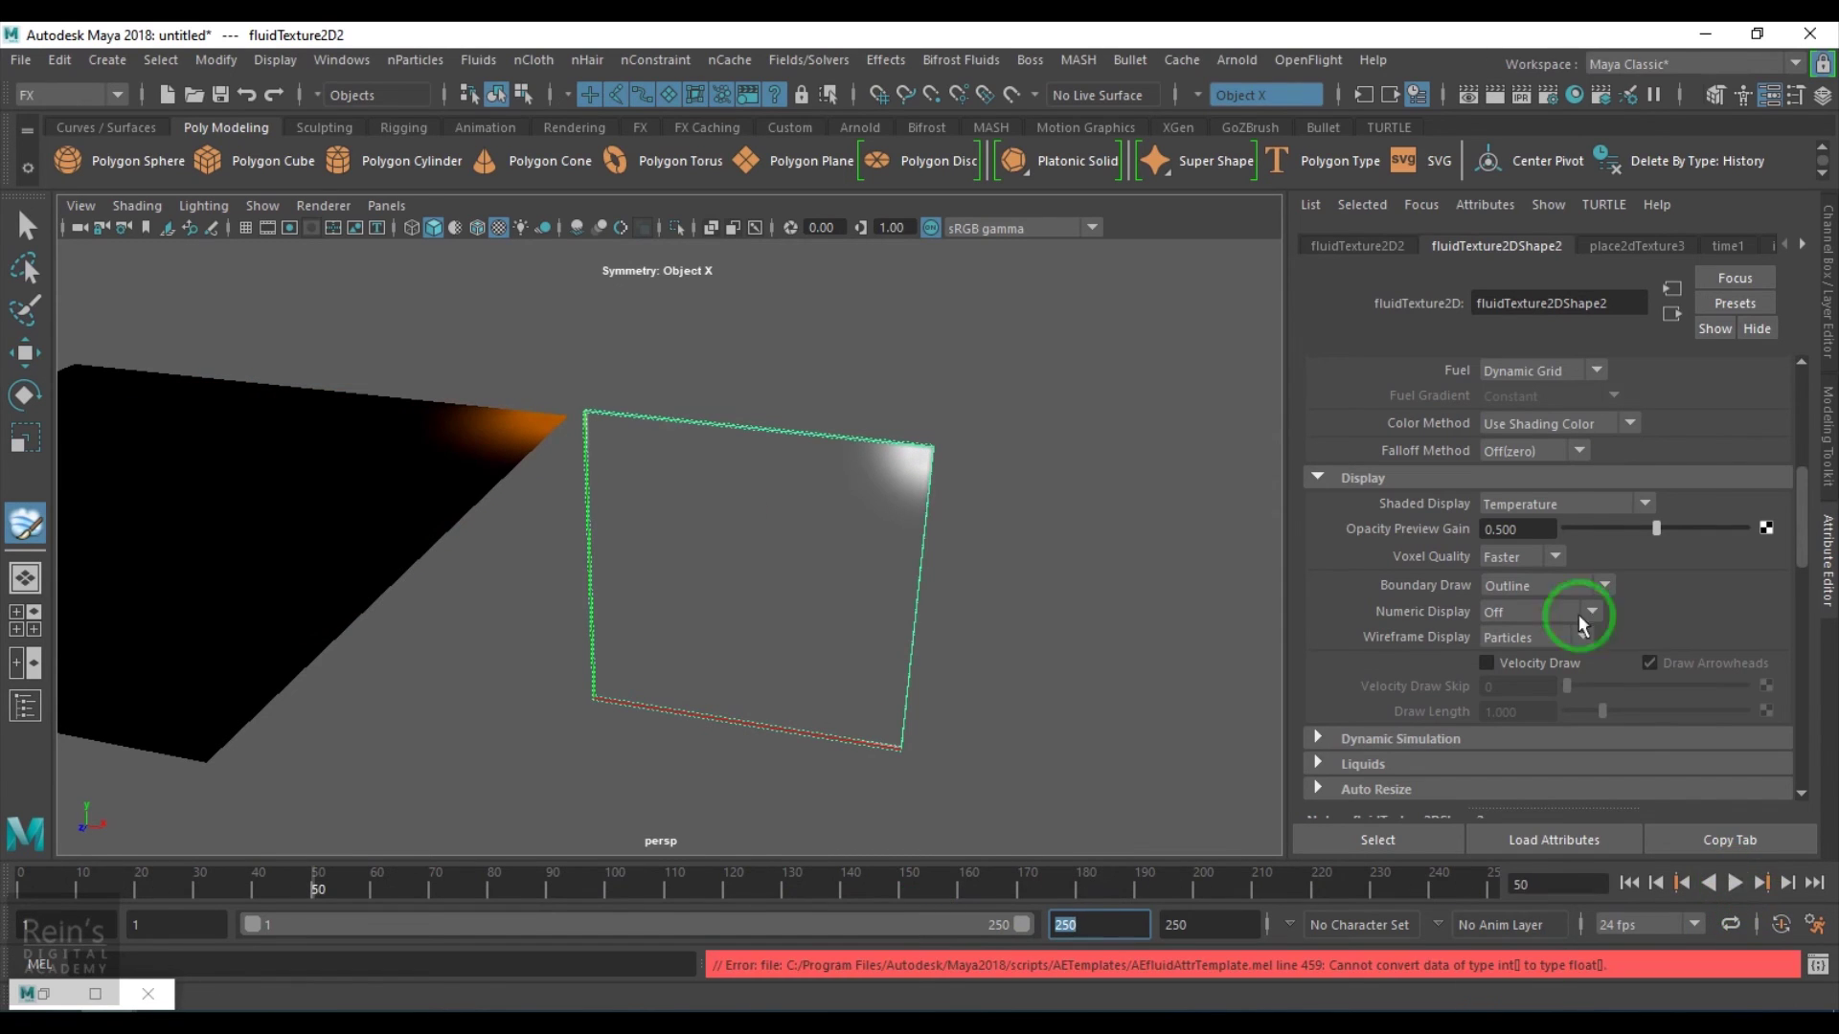
left_click(1560, 505)
left_click(1545, 551)
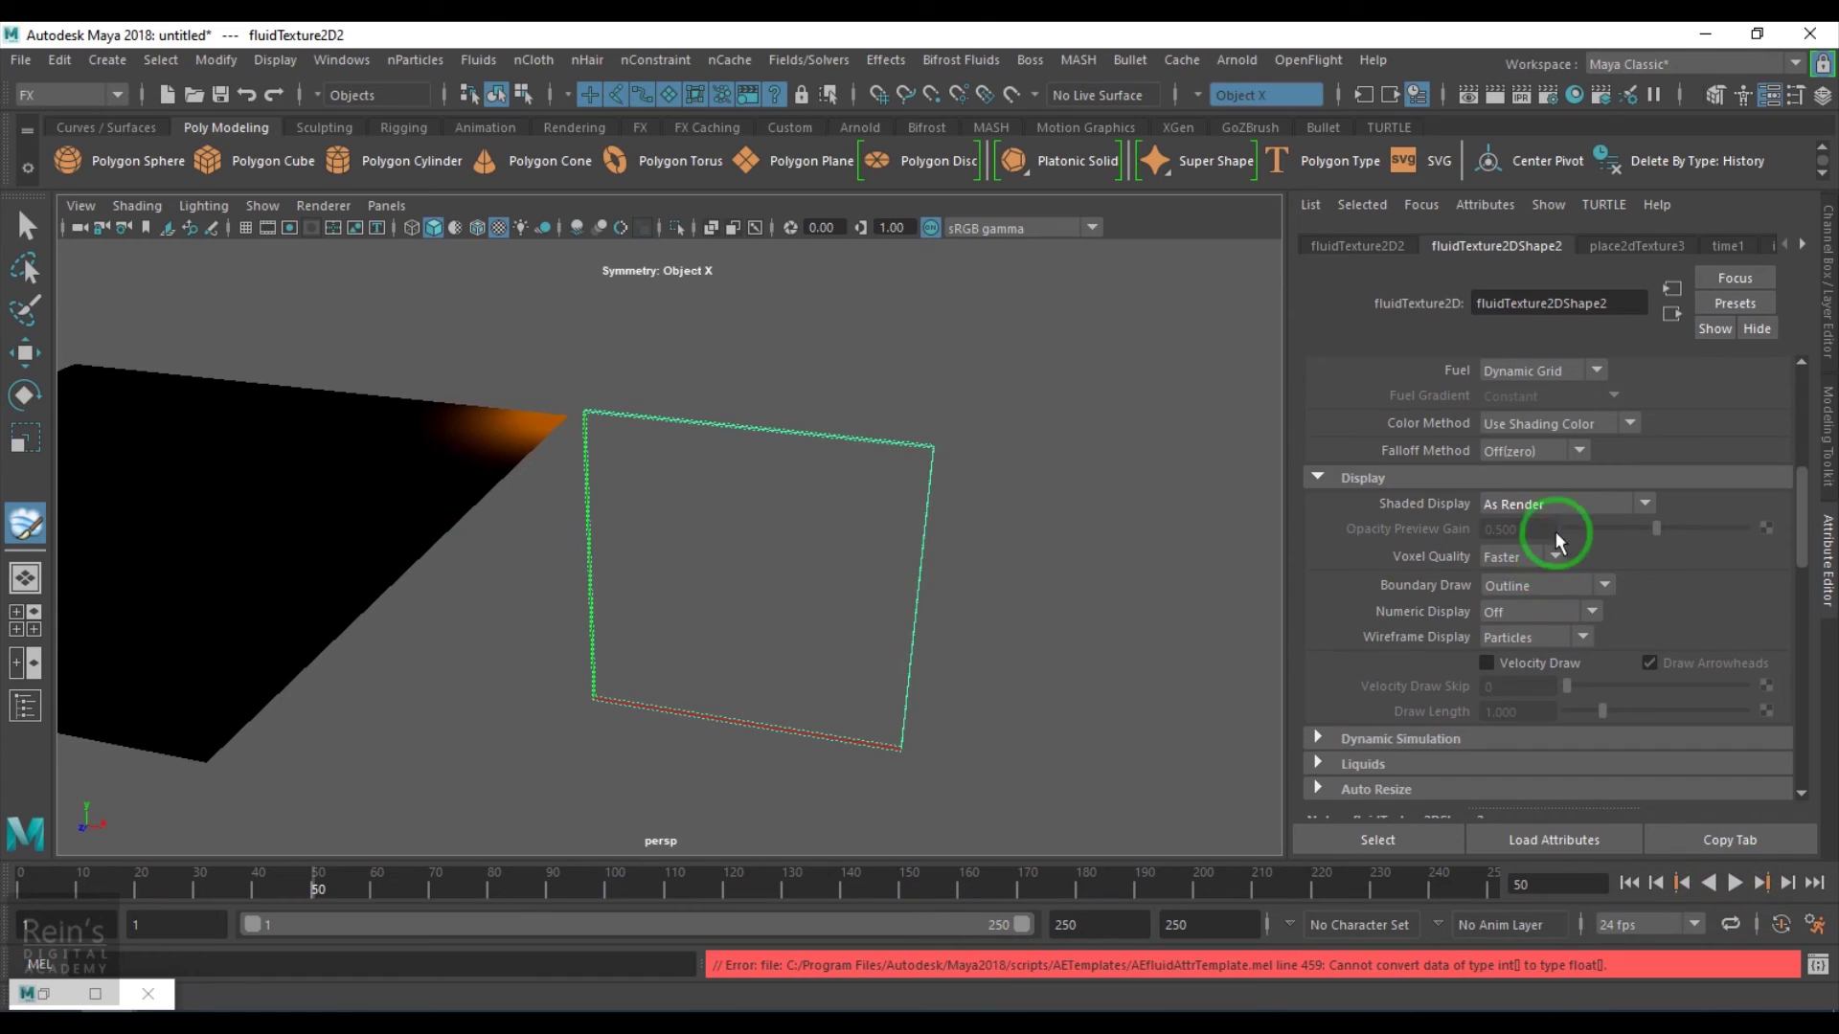
left_click(1734, 882)
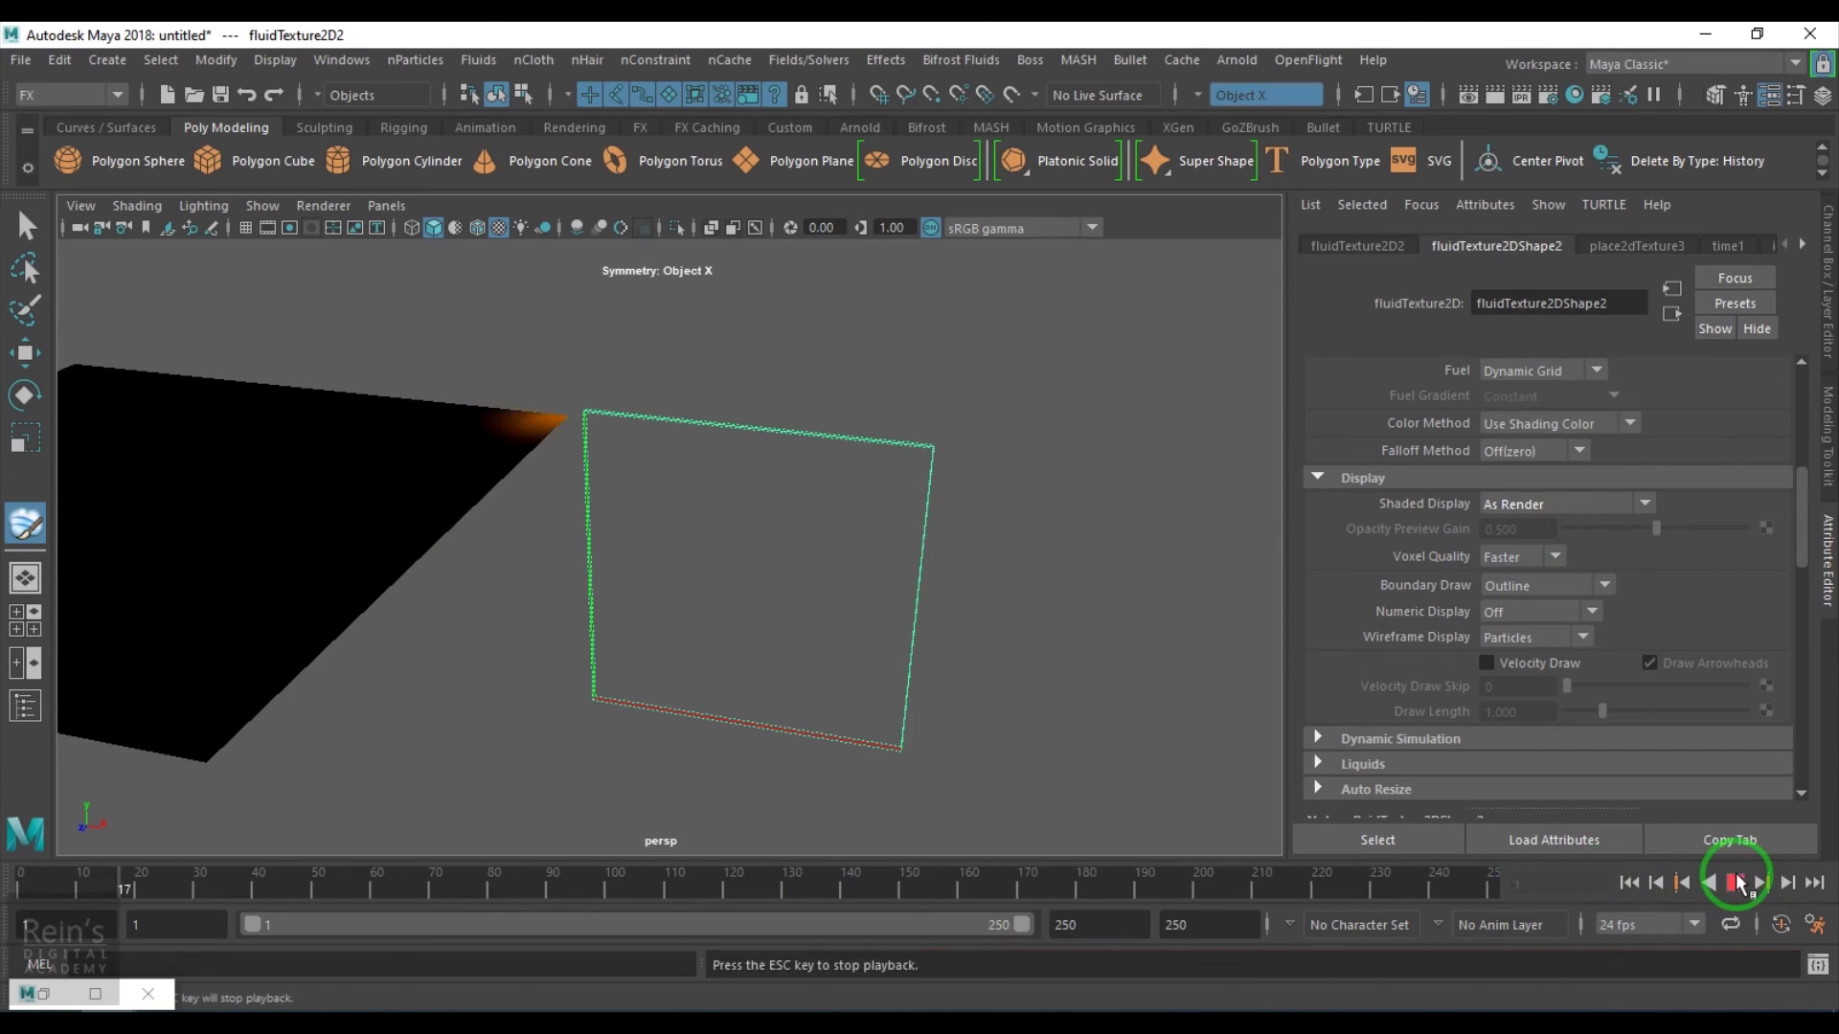
left_click(1737, 882)
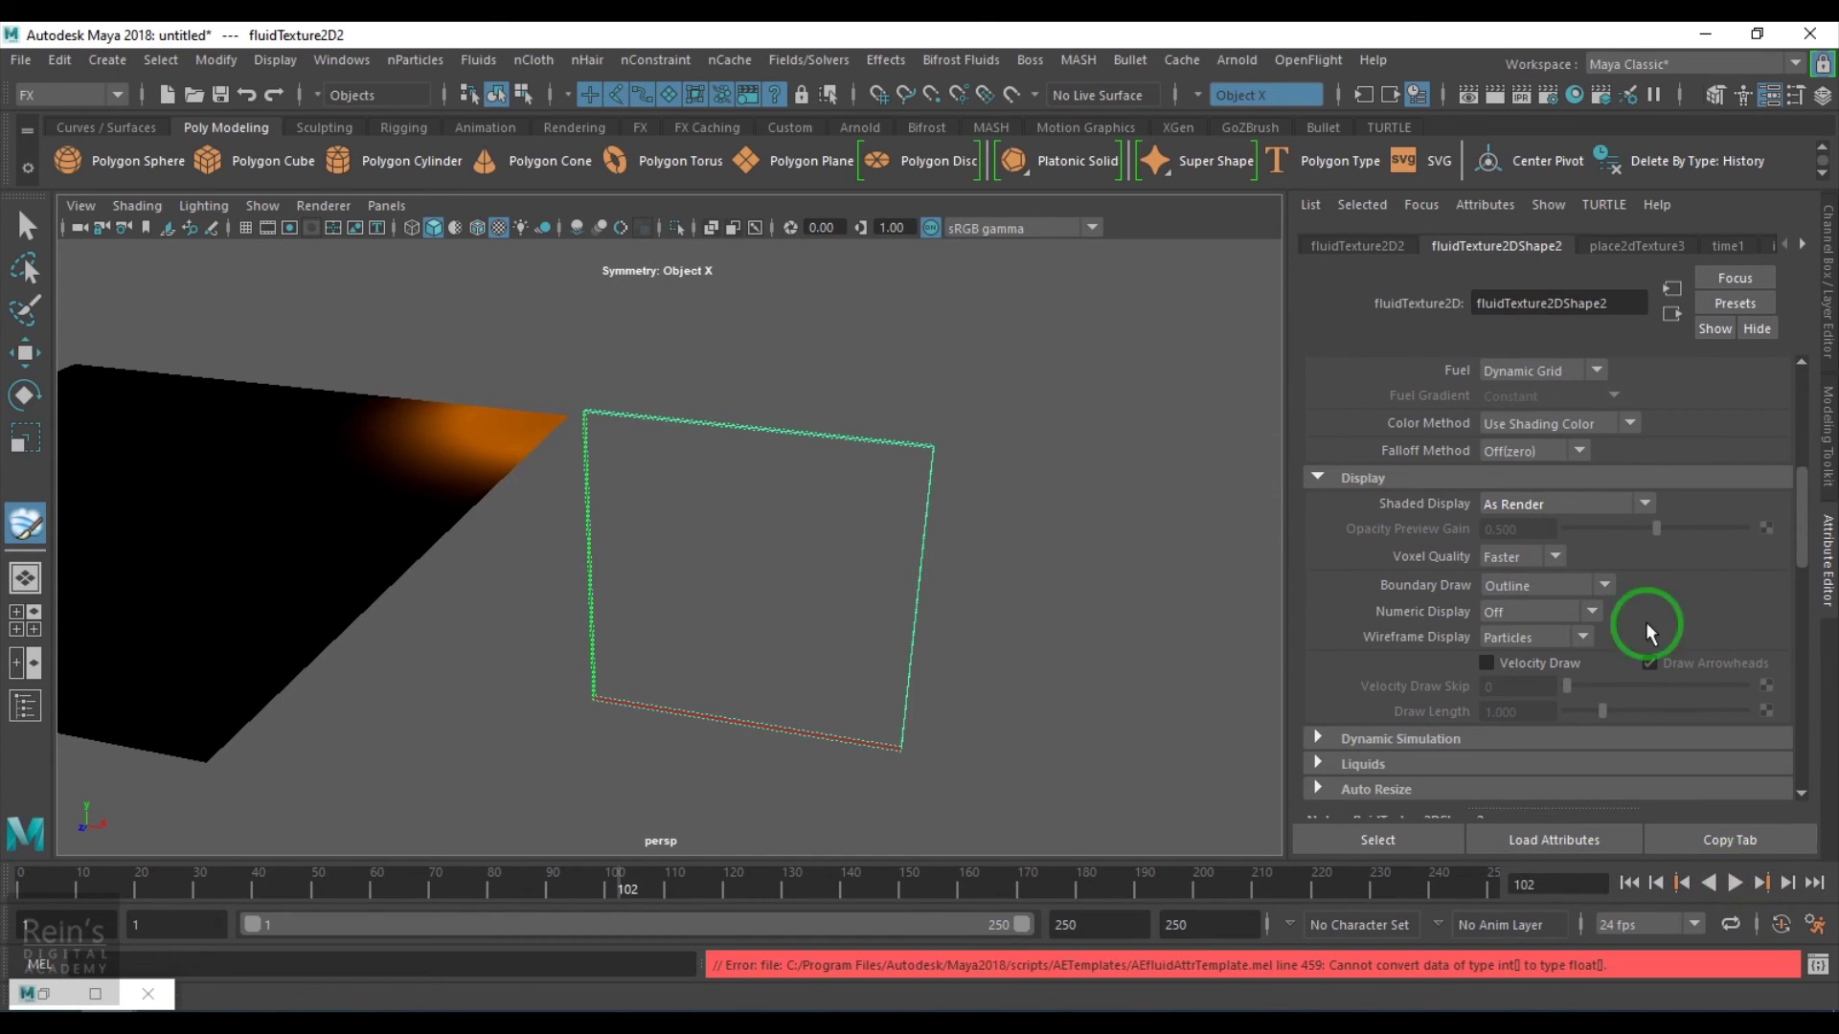
- Display Fuel and replay the simulation from the first frame
left_click(1625, 503)
left_click(1560, 616)
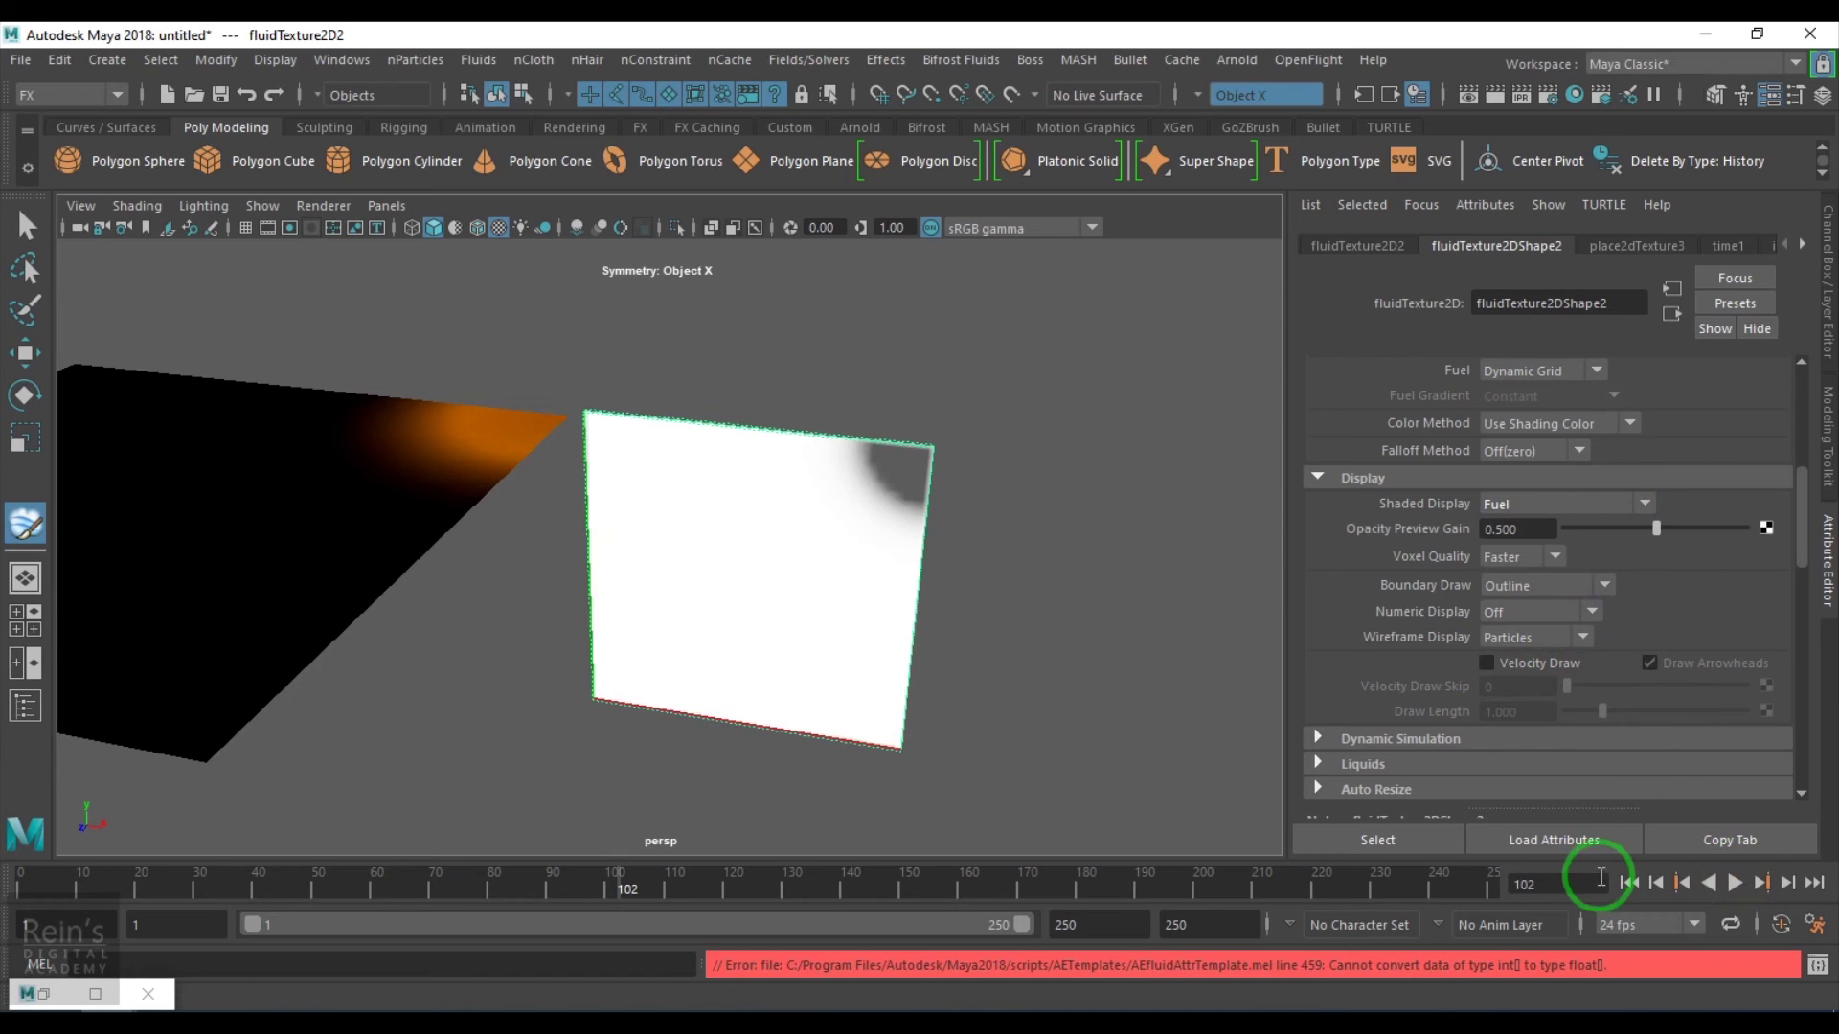
left_click(1625, 882)
left_click(1737, 882)
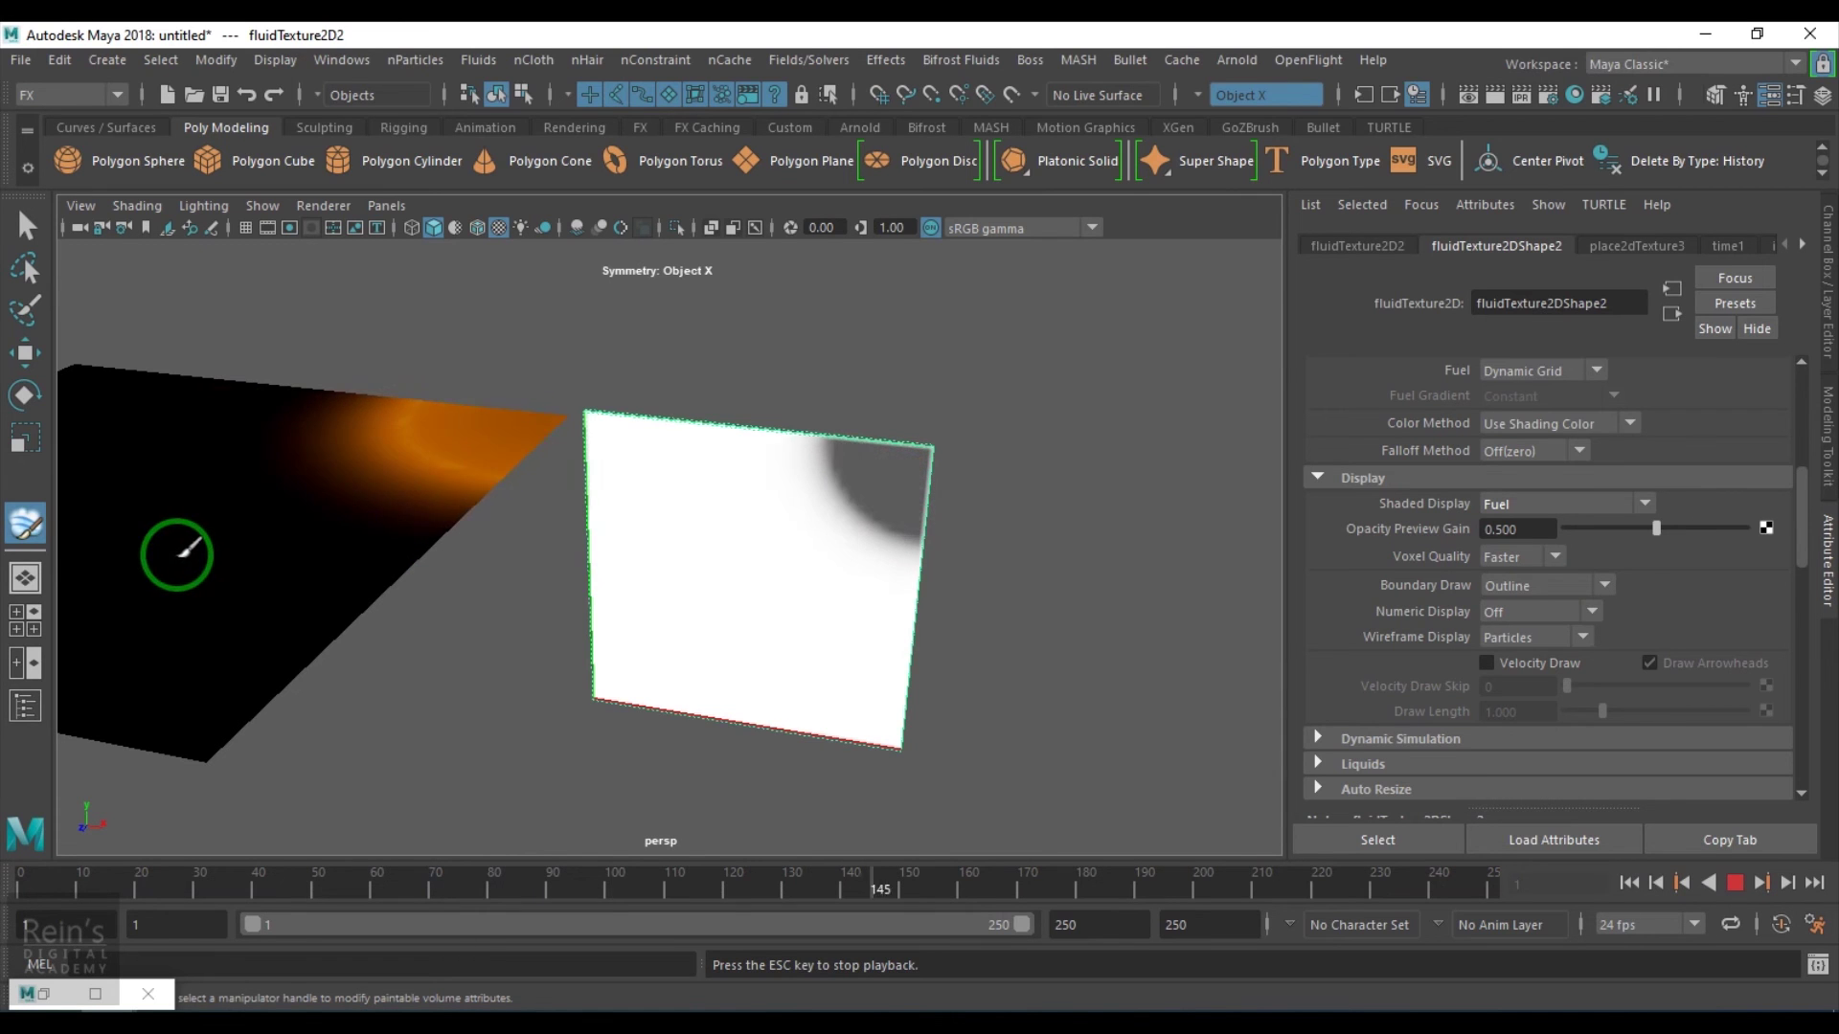
scroll(1588, 657, "down", 5)
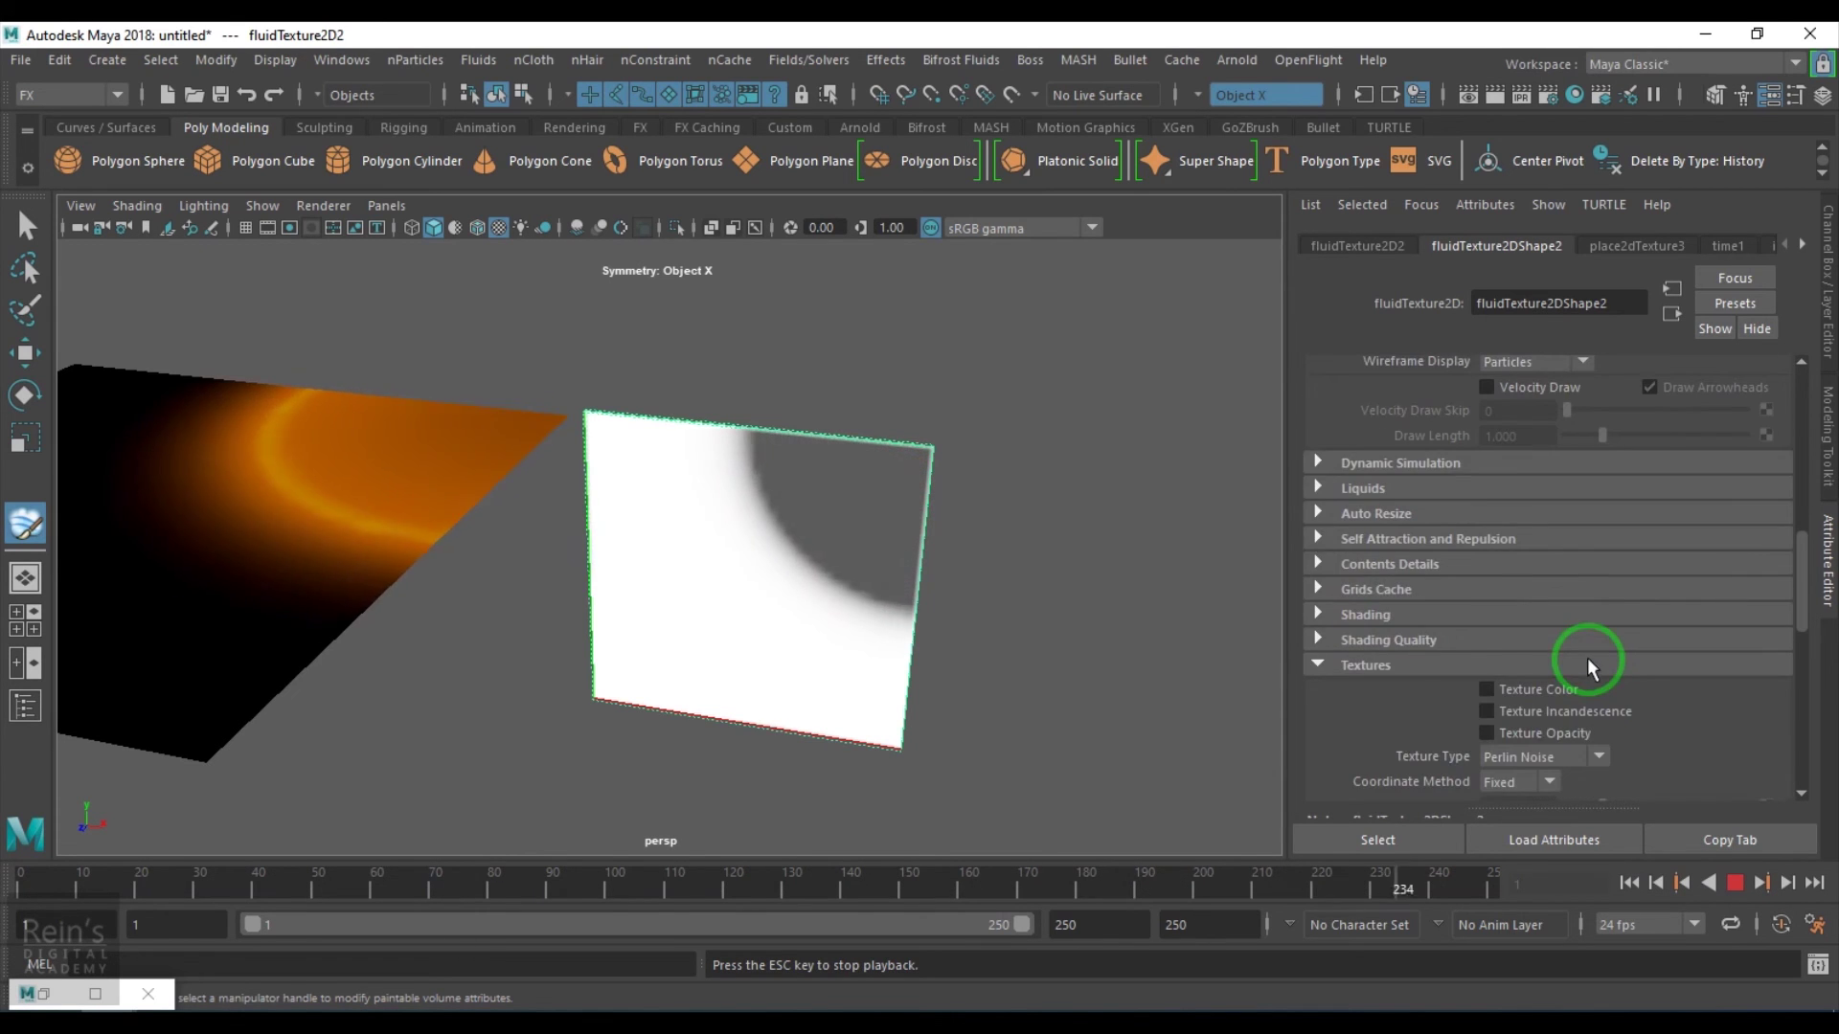
scroll(1471, 676, "down", 4)
- Set the fuel Reaction Speed to 0.062 after briefly trying 0.301
left_click(1415, 457)
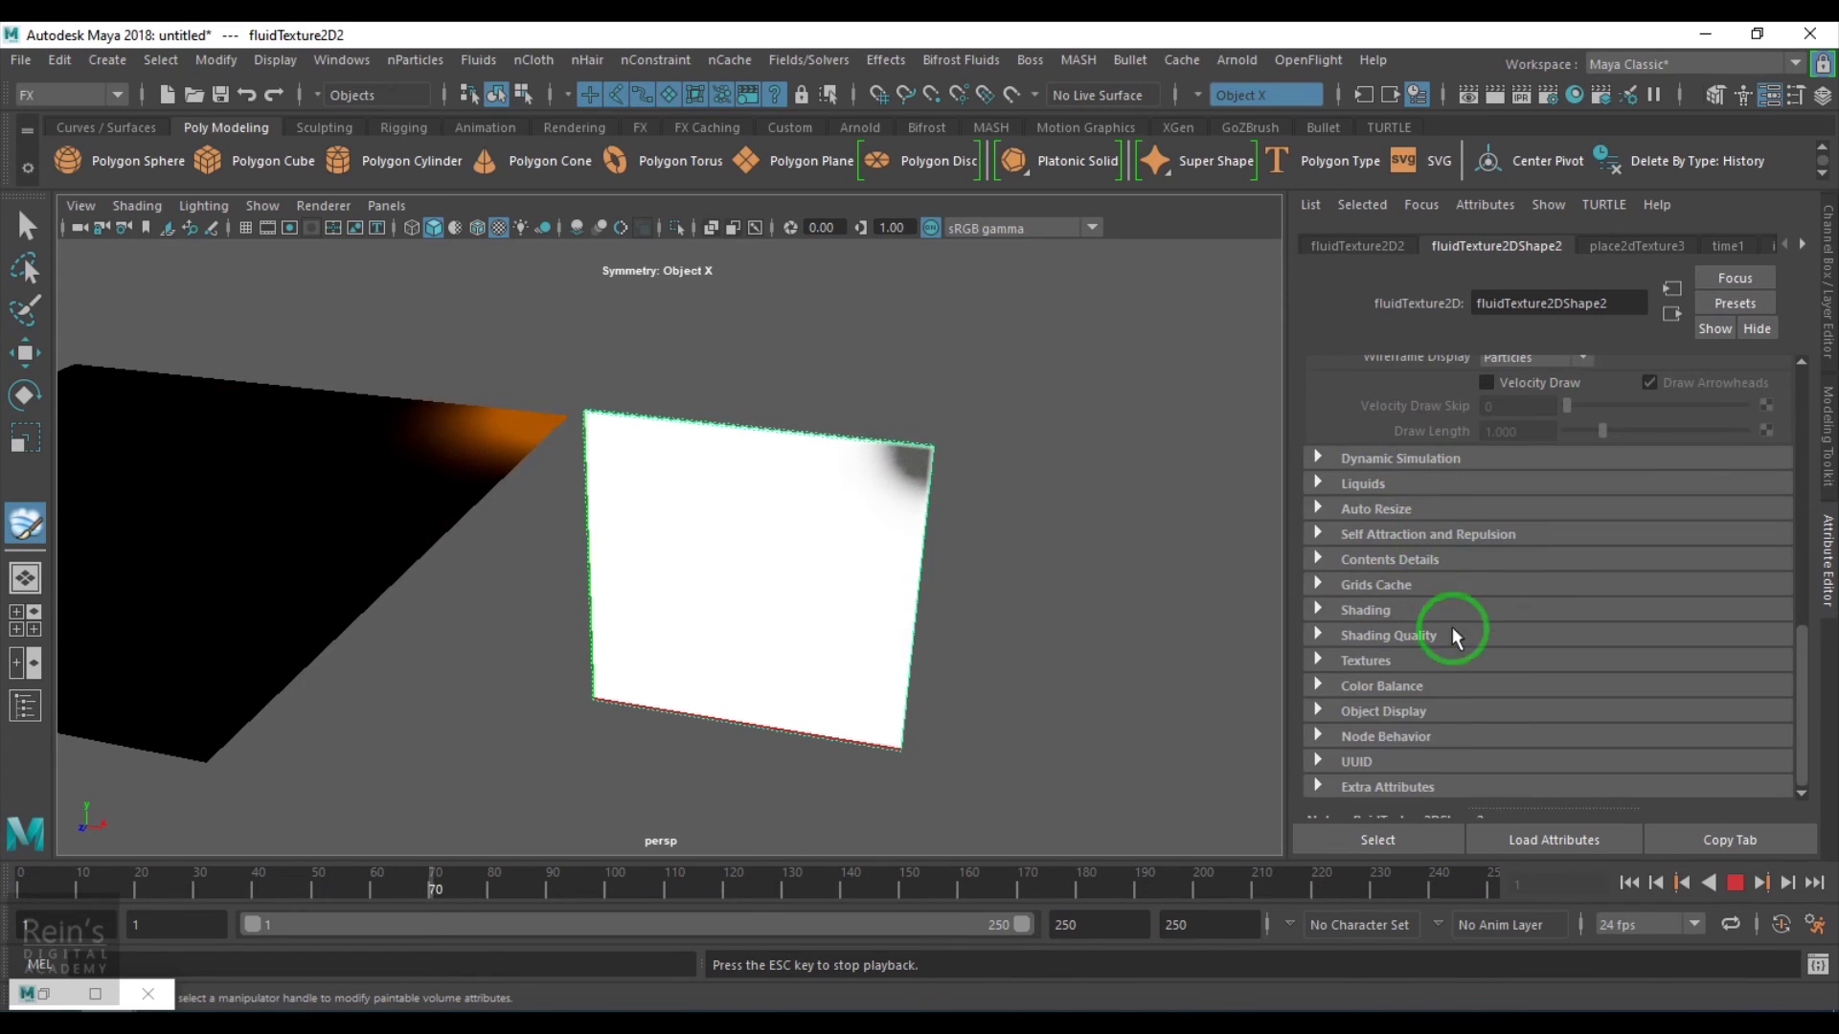
left_click(1441, 560)
left_click(1379, 586)
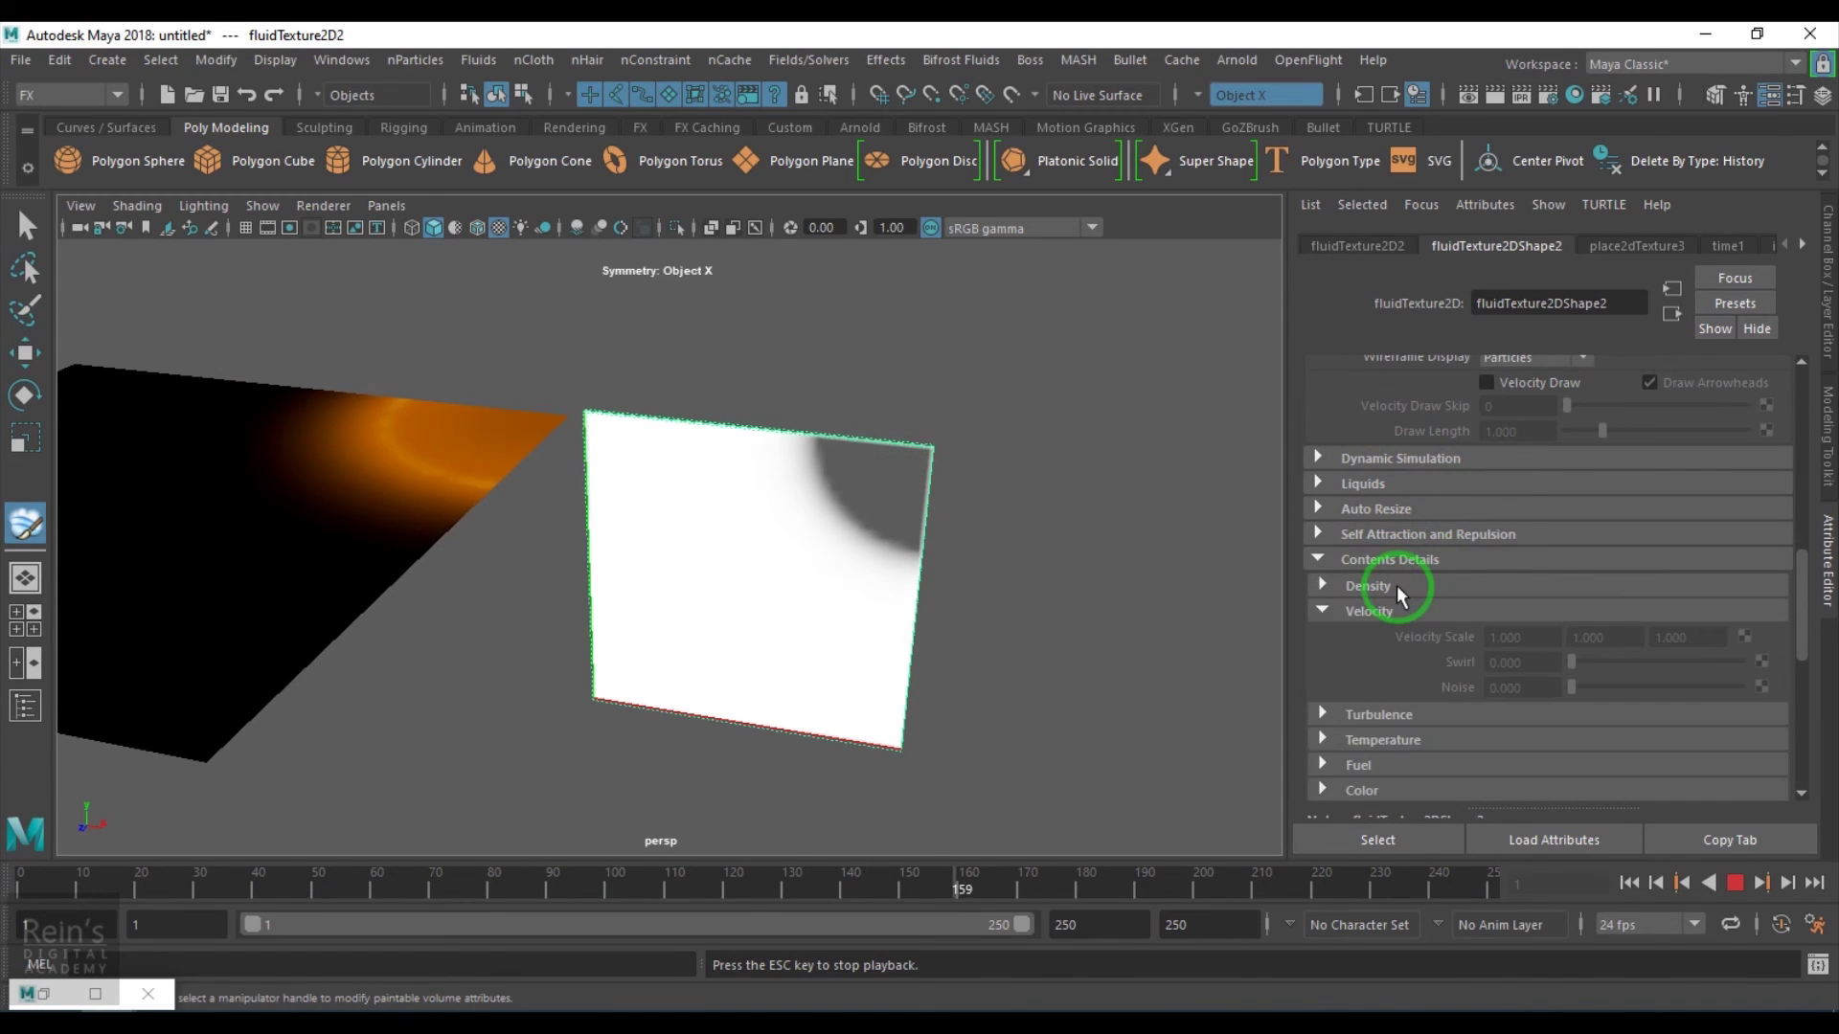
left_click(1389, 613)
left_click(1393, 716)
left_click(1393, 716)
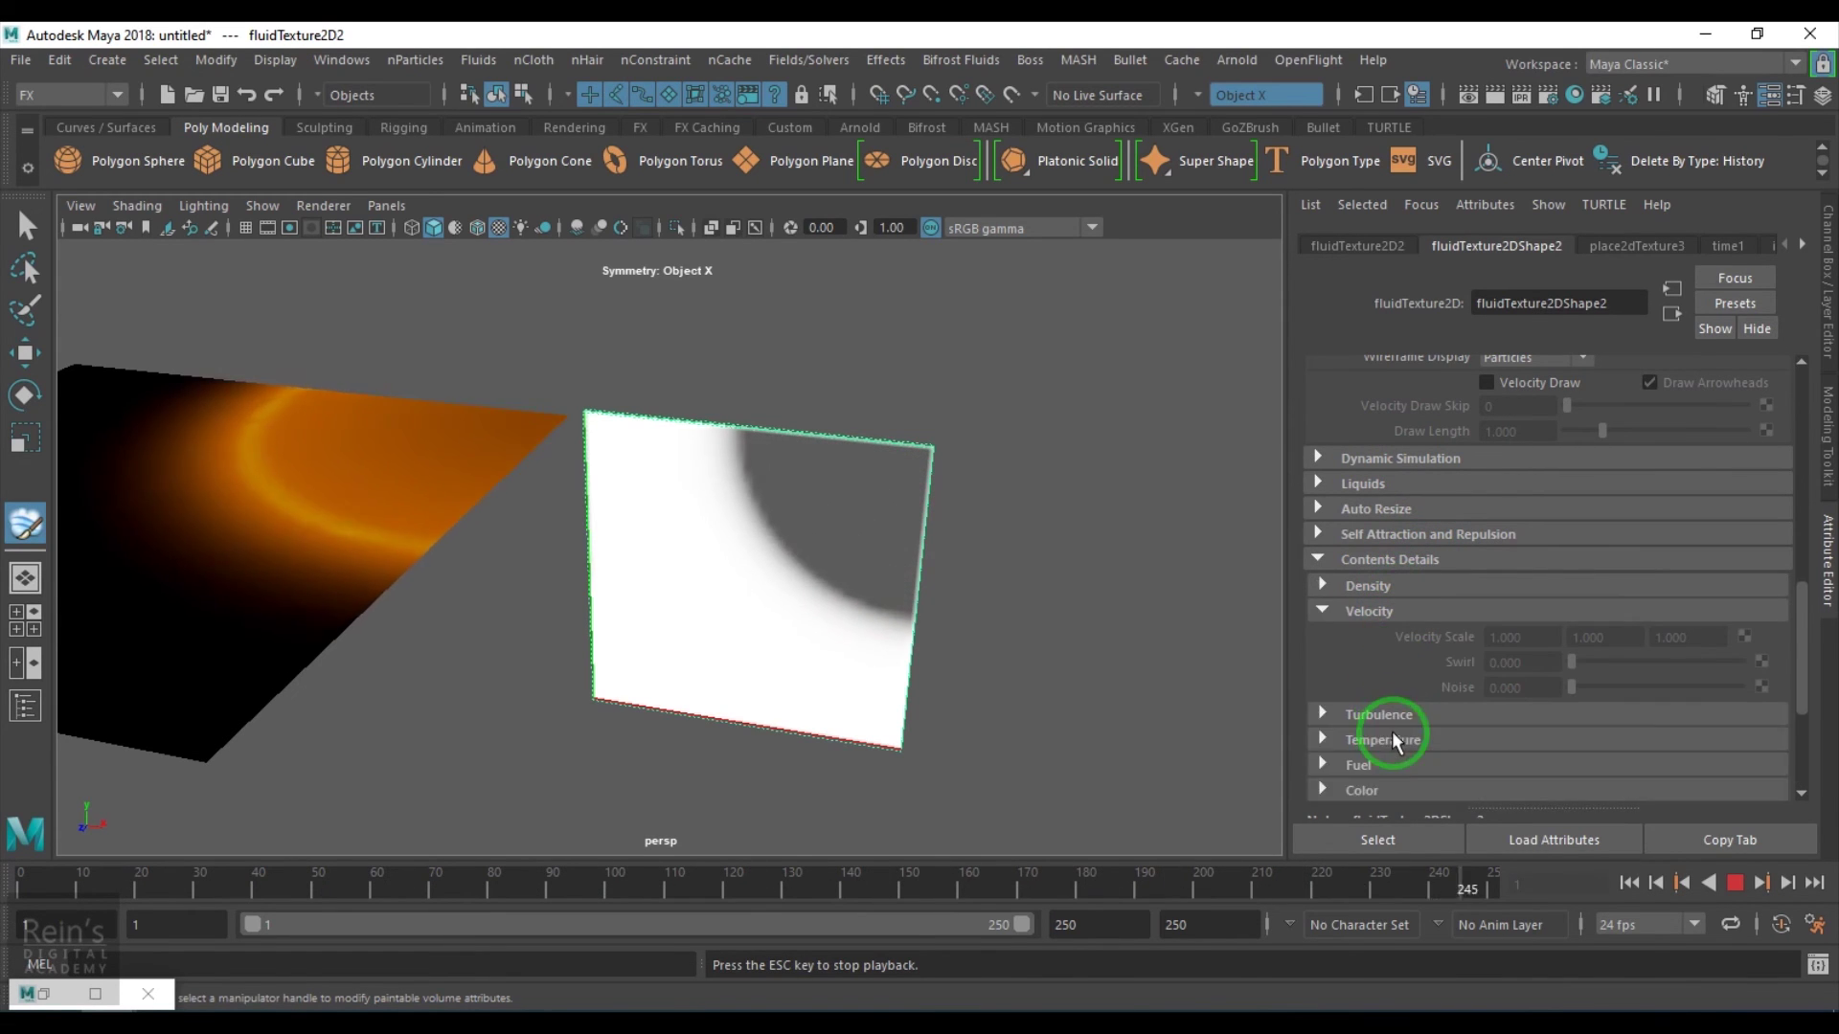
left_click(1394, 740)
scroll(1395, 731, "down", 4)
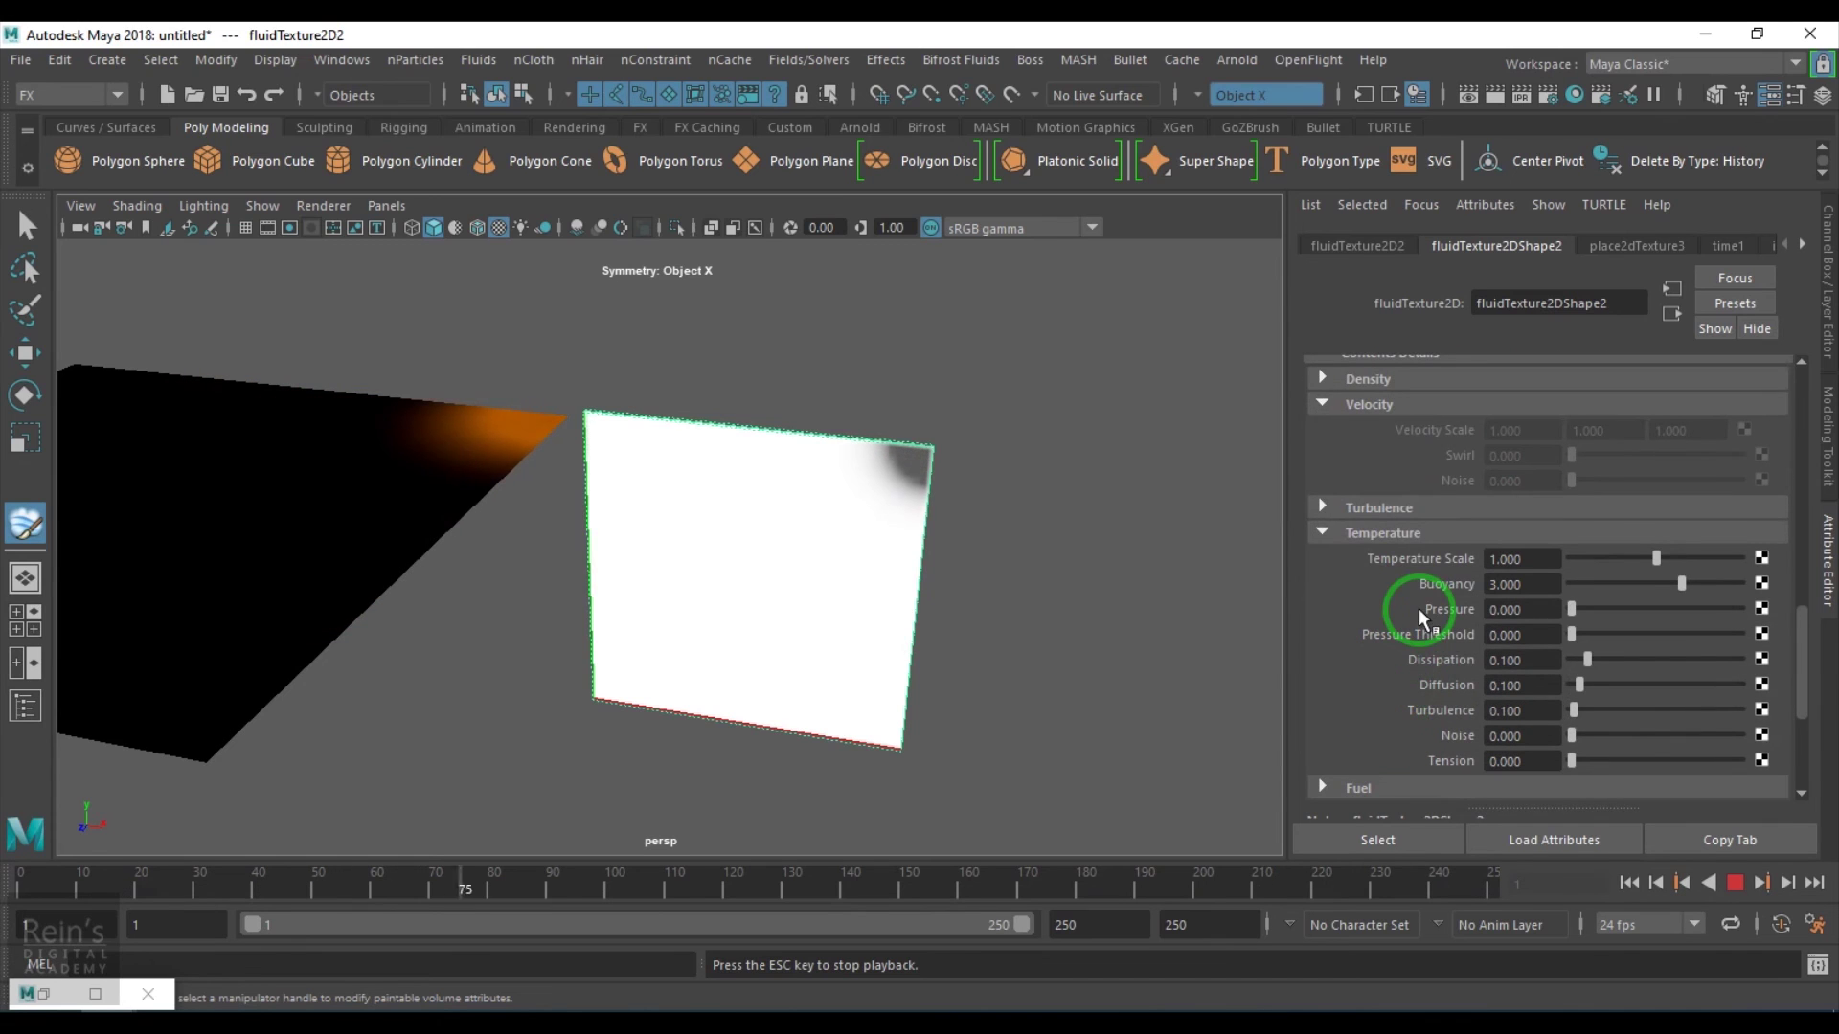
scroll(1400, 567, "down", 4)
left_click(1395, 577)
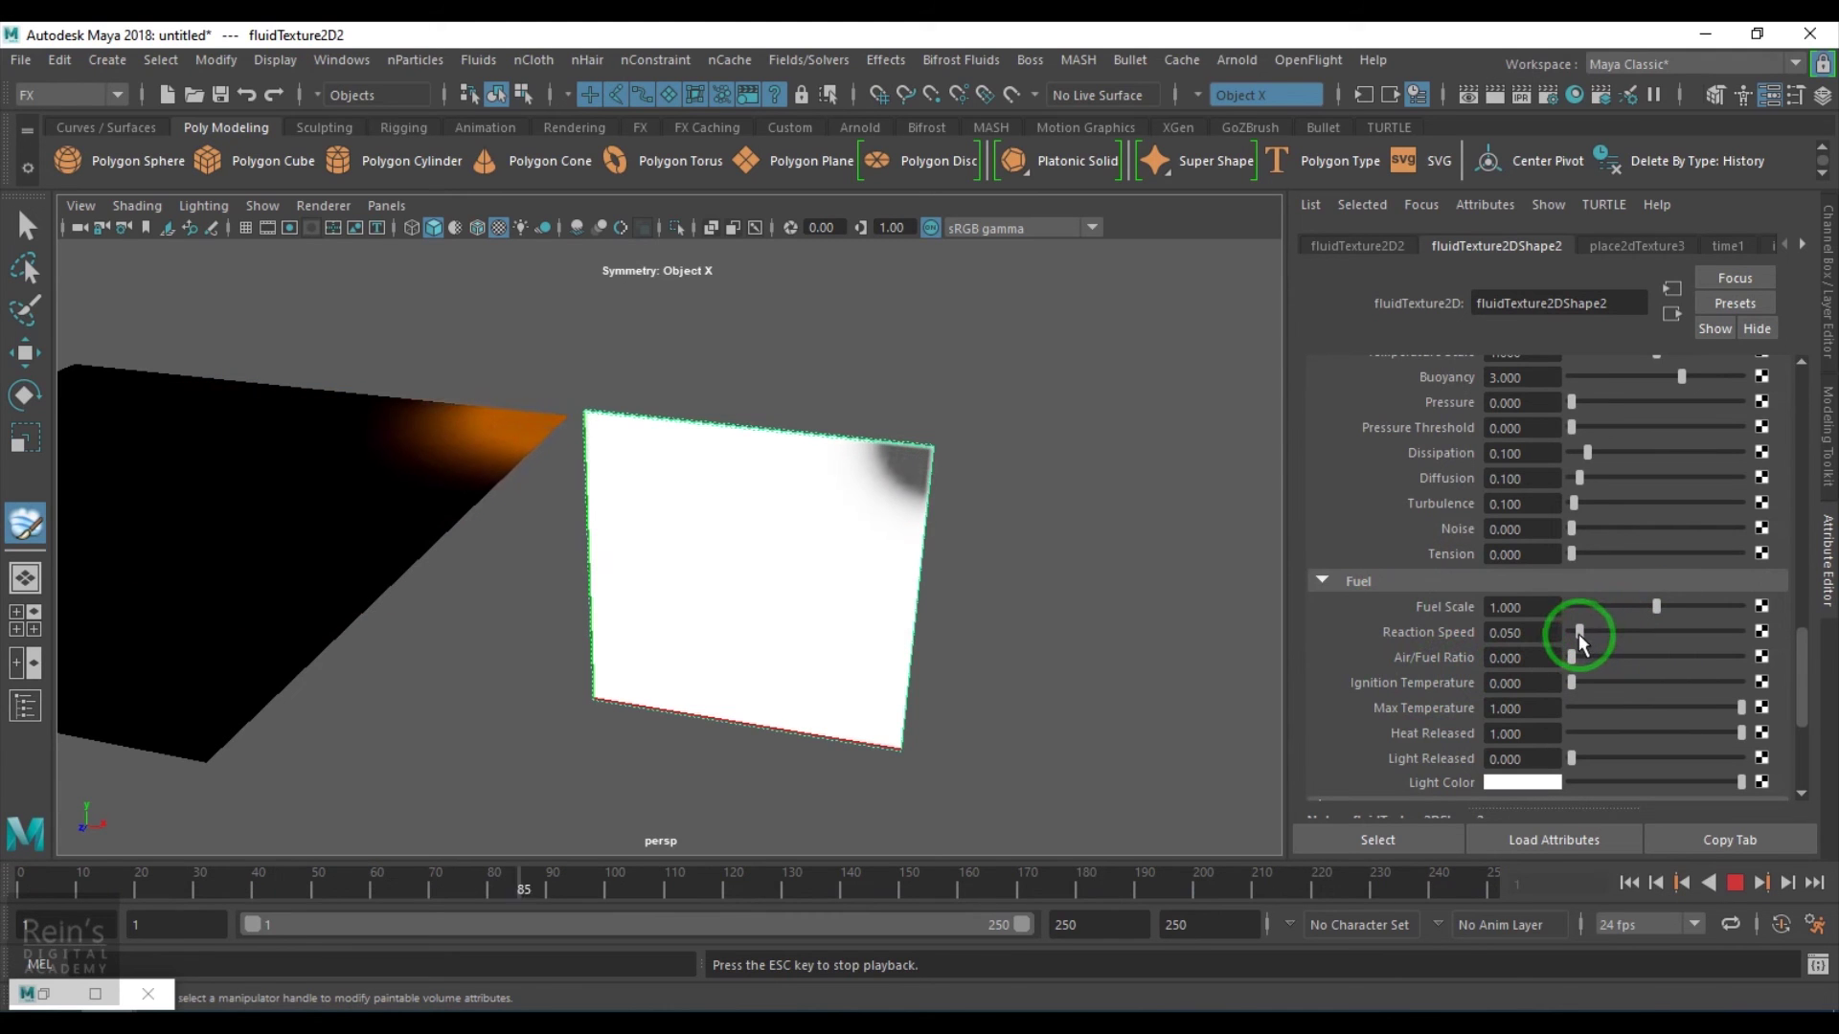
left_click_drag(1578, 634, 1621, 637)
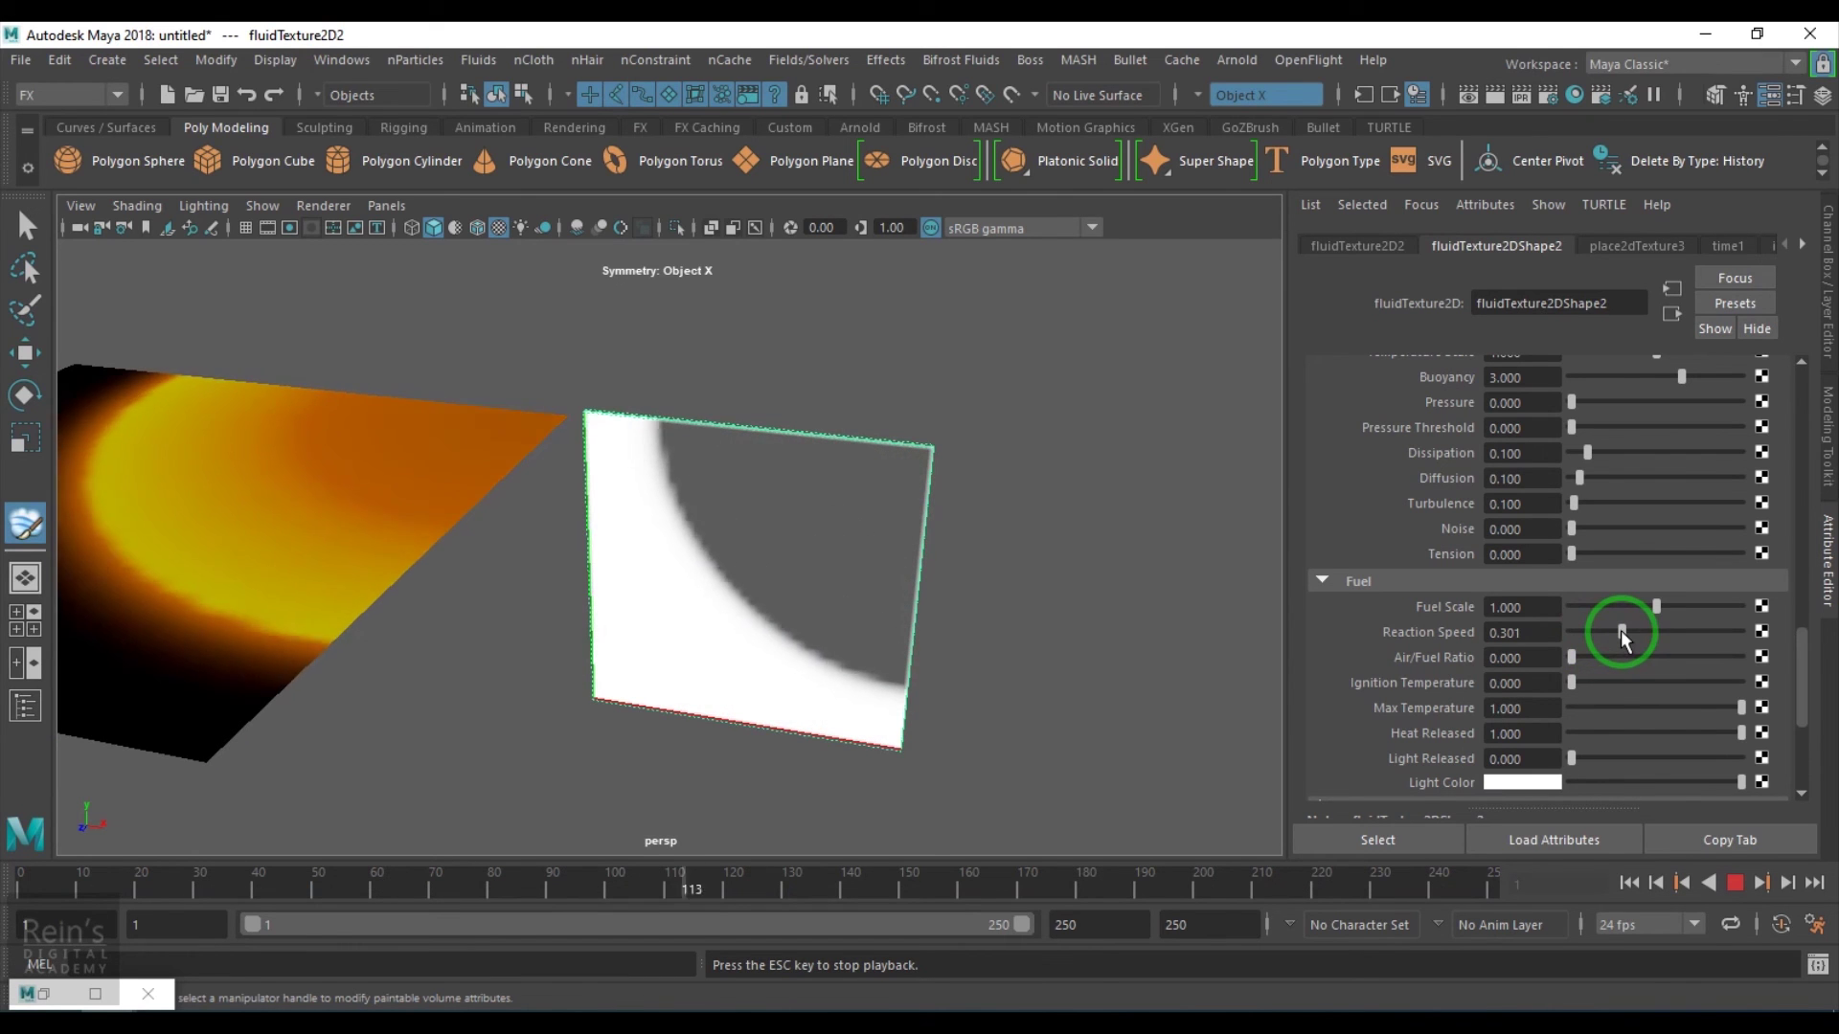
left_click_drag(1622, 636, 1580, 635)
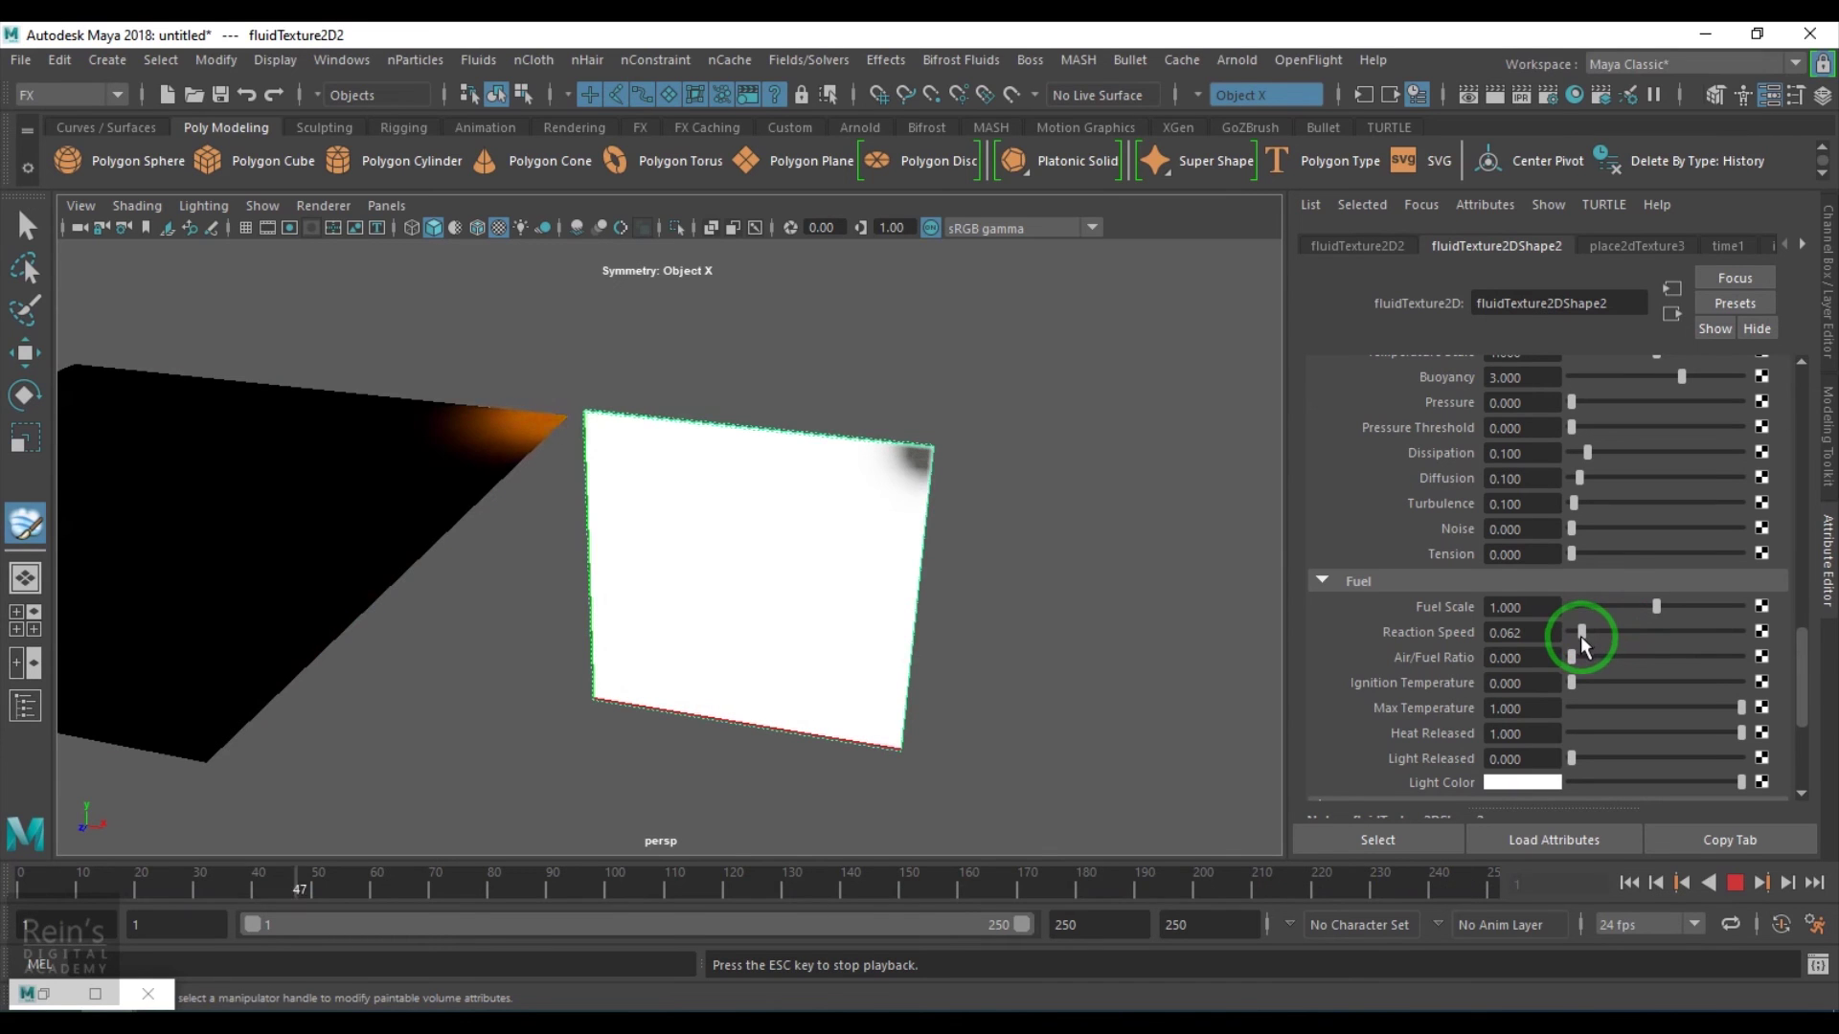
scroll(1622, 693, "up", 3)
- Set temperature Noise to 0.247 and turbulence Strength to 0.103
left_click(1633, 674)
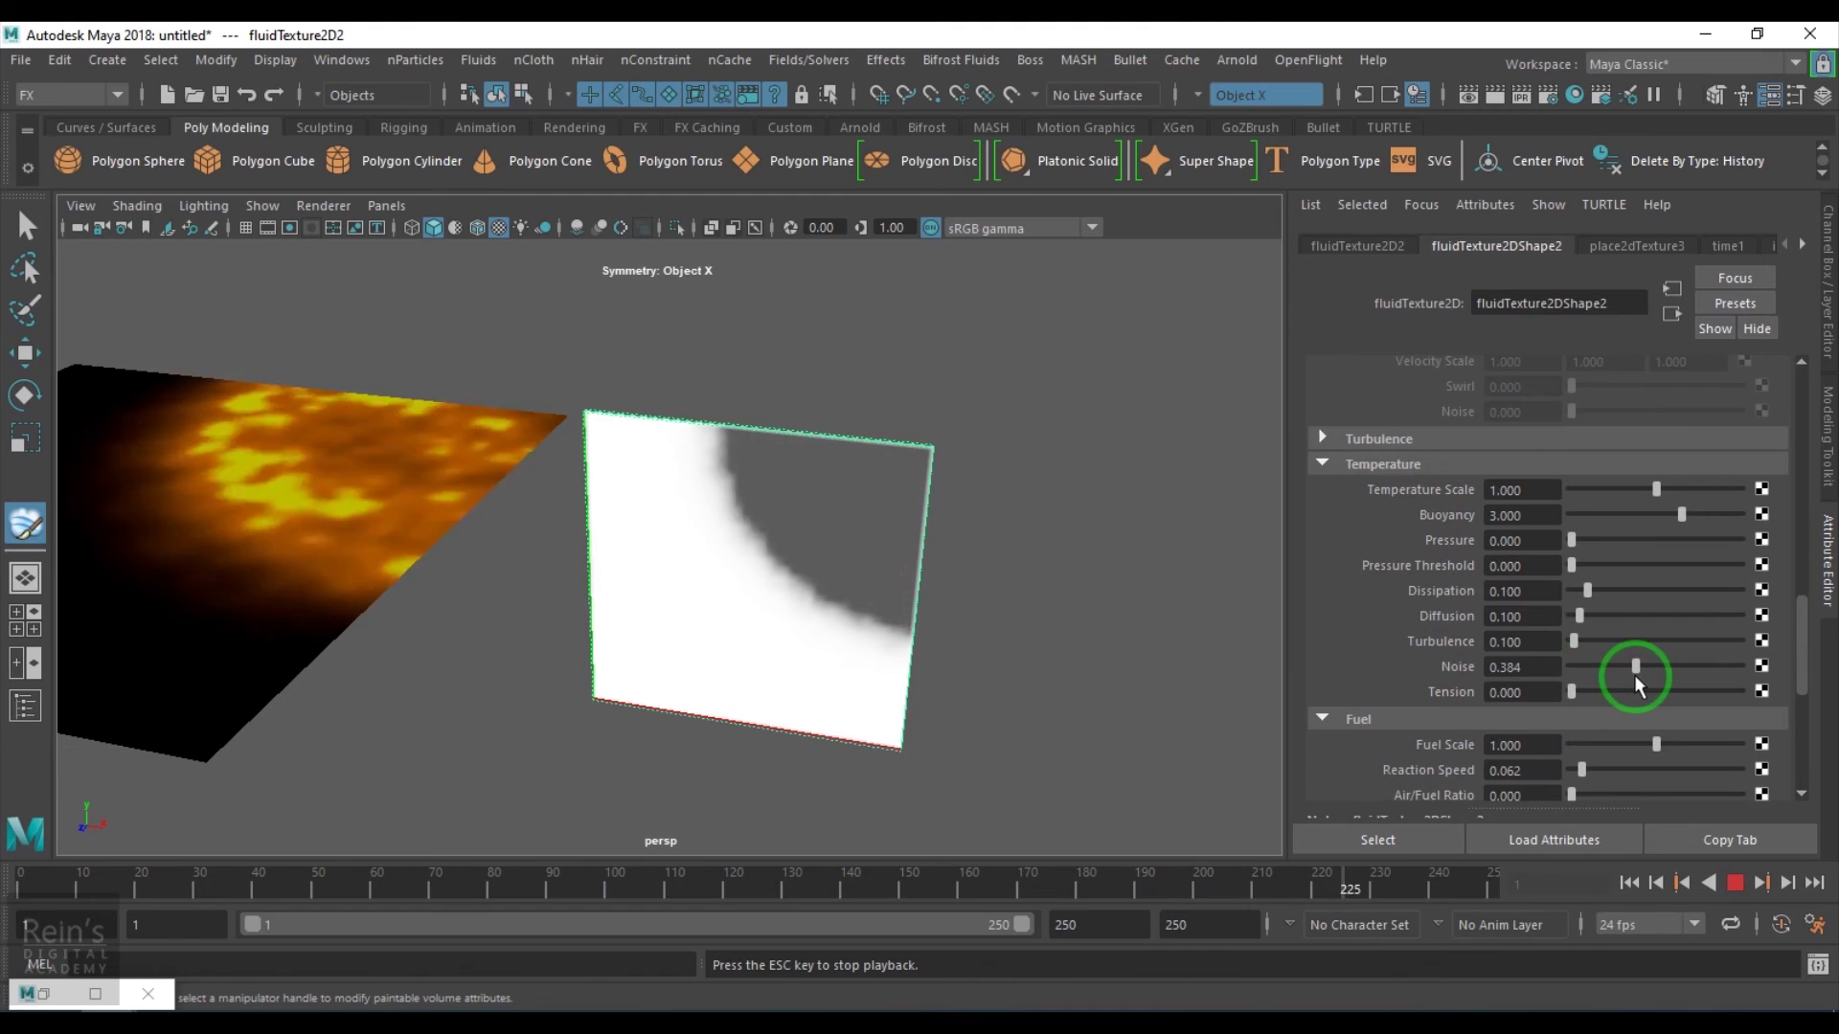
left_click_drag(1634, 674, 1611, 674)
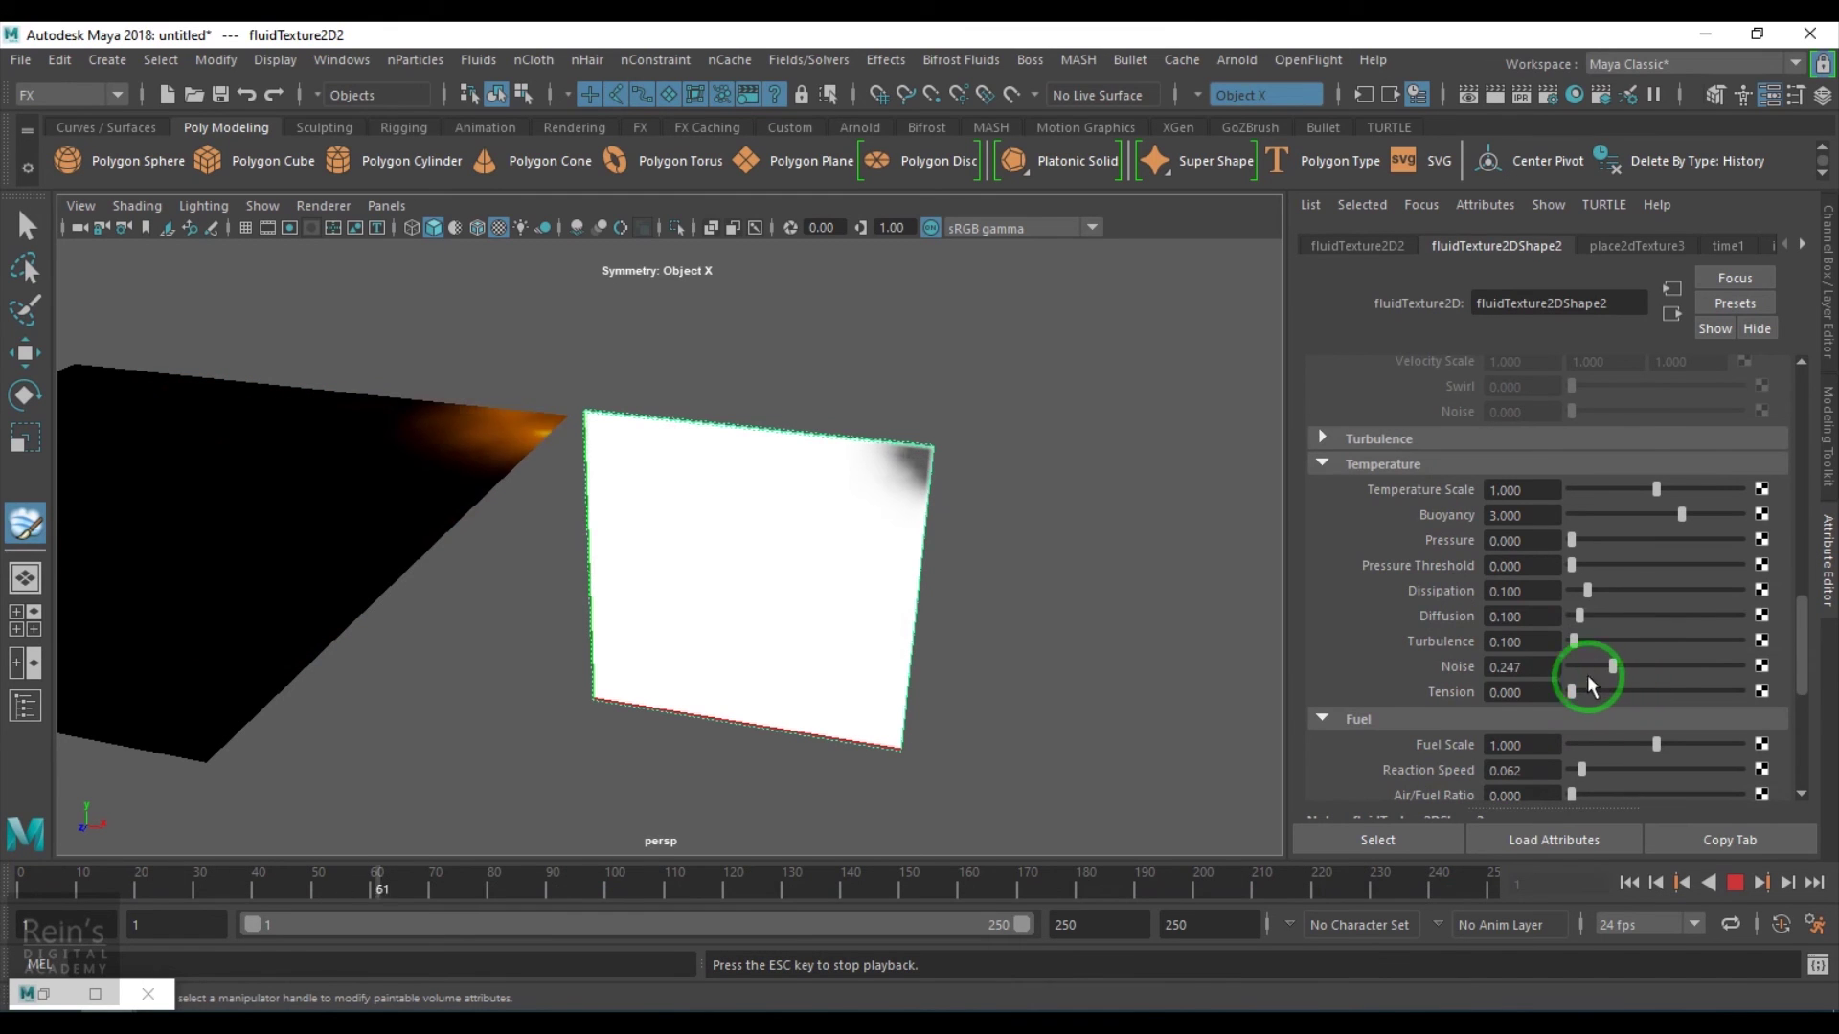
scroll(1644, 653, "up", 5)
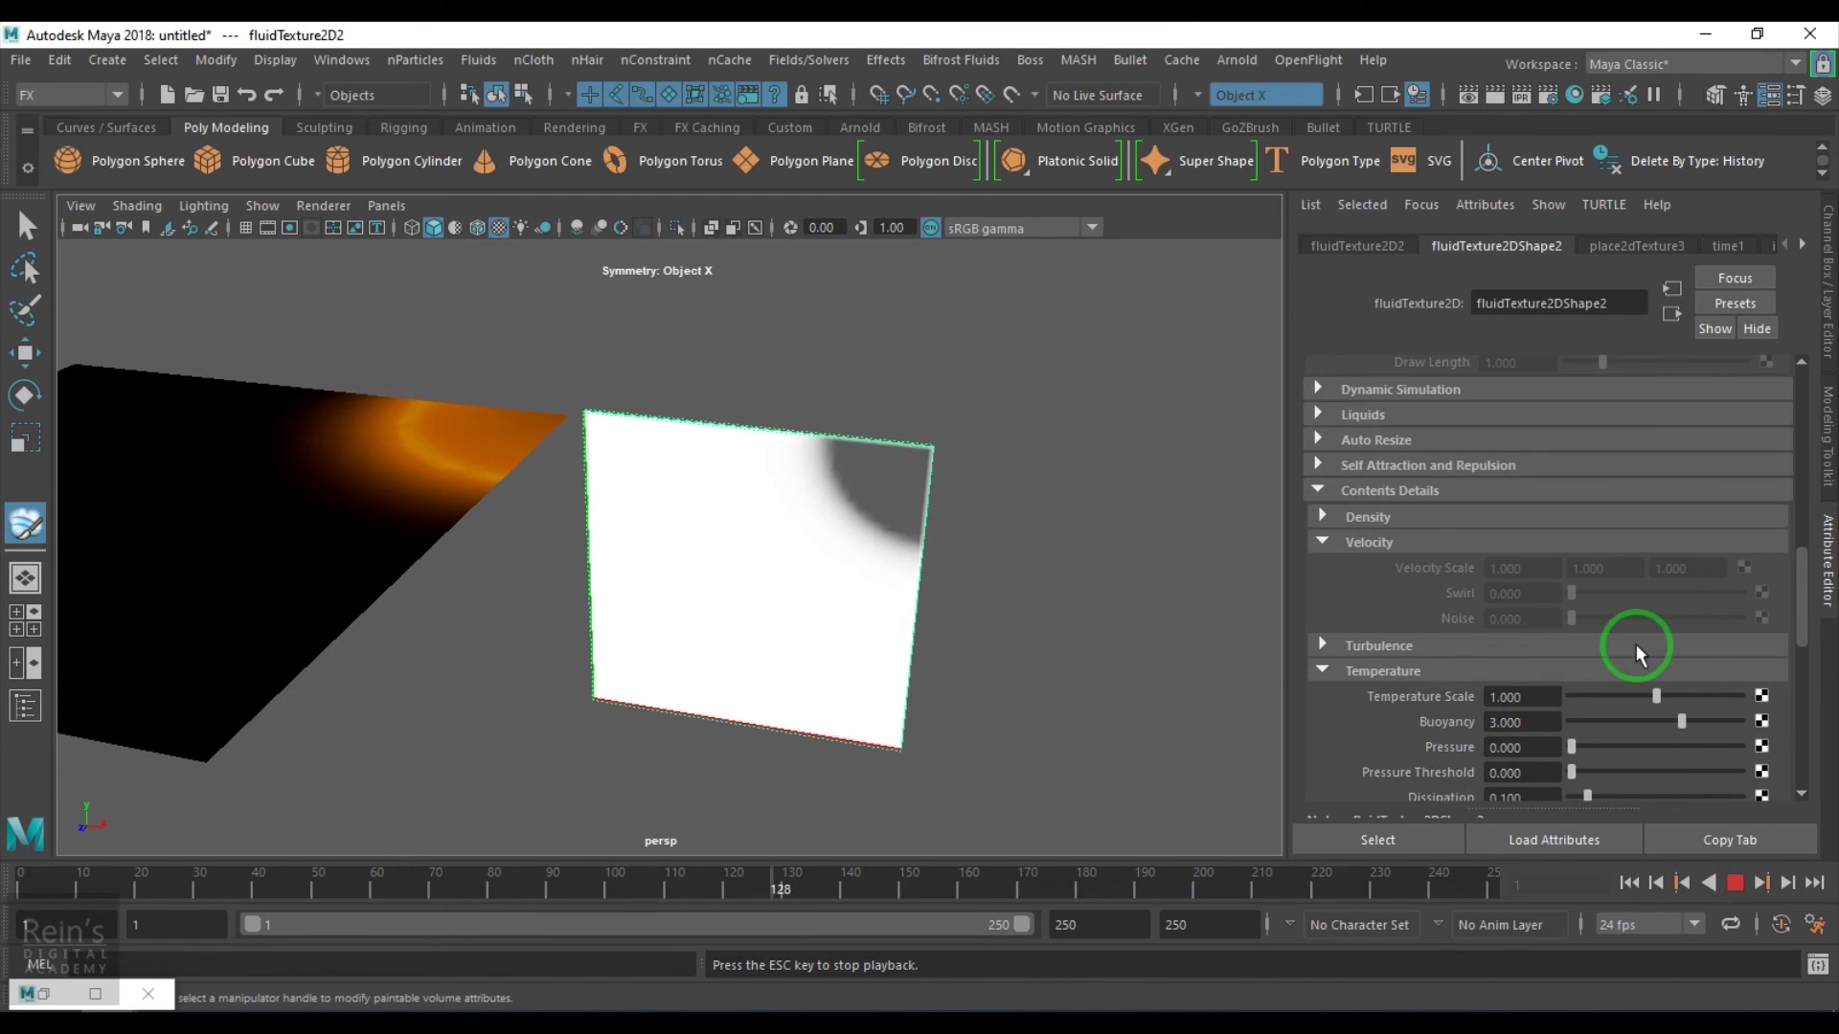
left_click(1467, 641)
scroll(1467, 642, "down", 2)
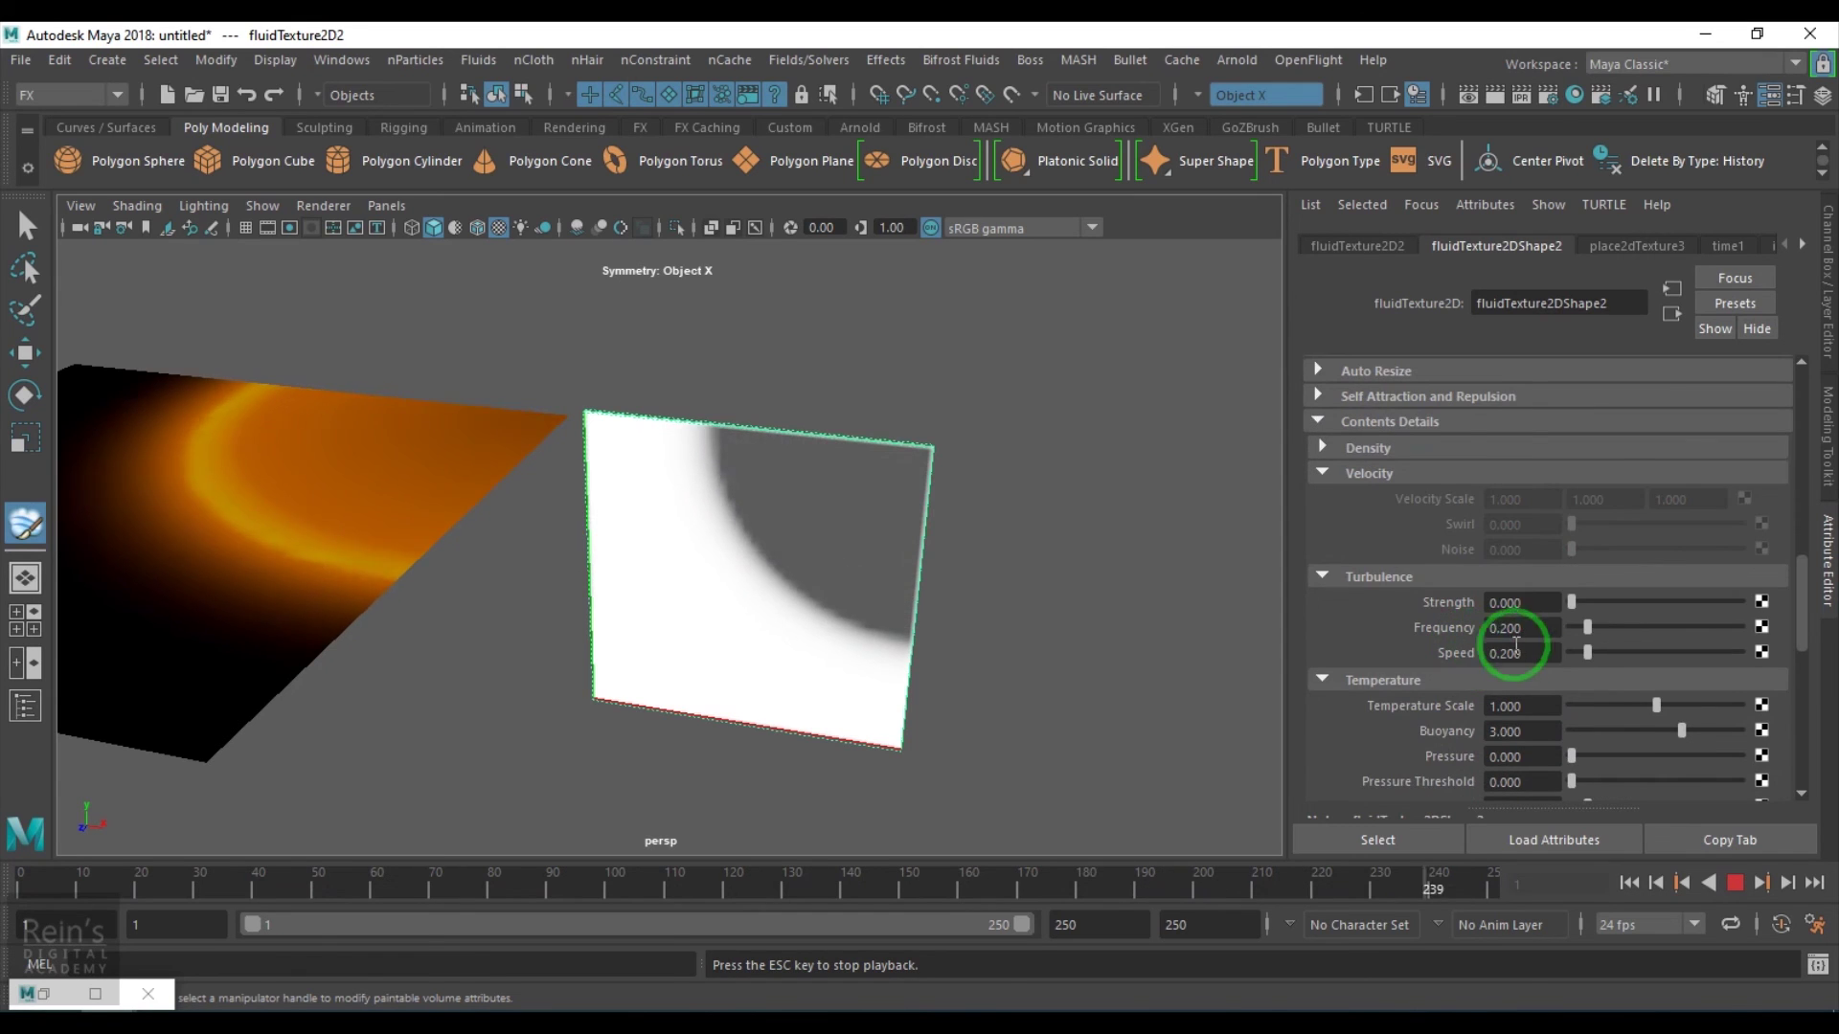
left_click_drag(1571, 601, 1618, 603)
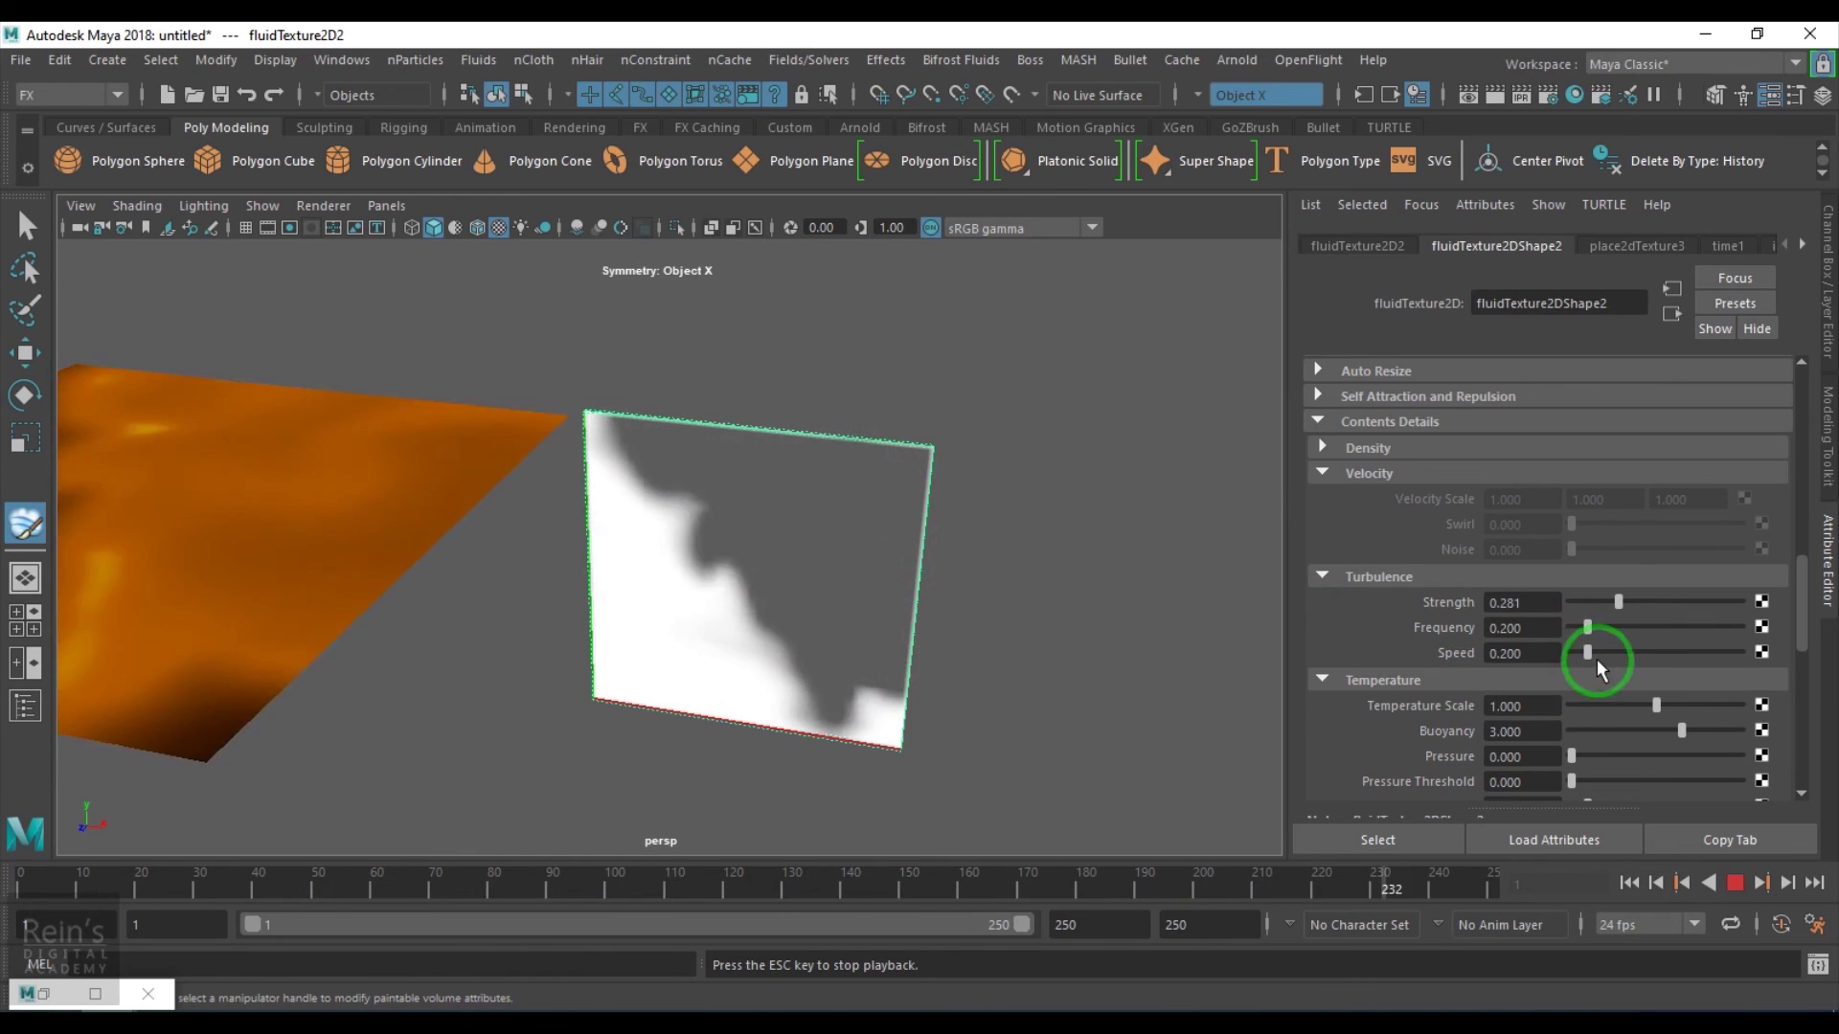
left_click_drag(1642, 629, 1645, 629)
left_click_drag(1619, 601, 1588, 607)
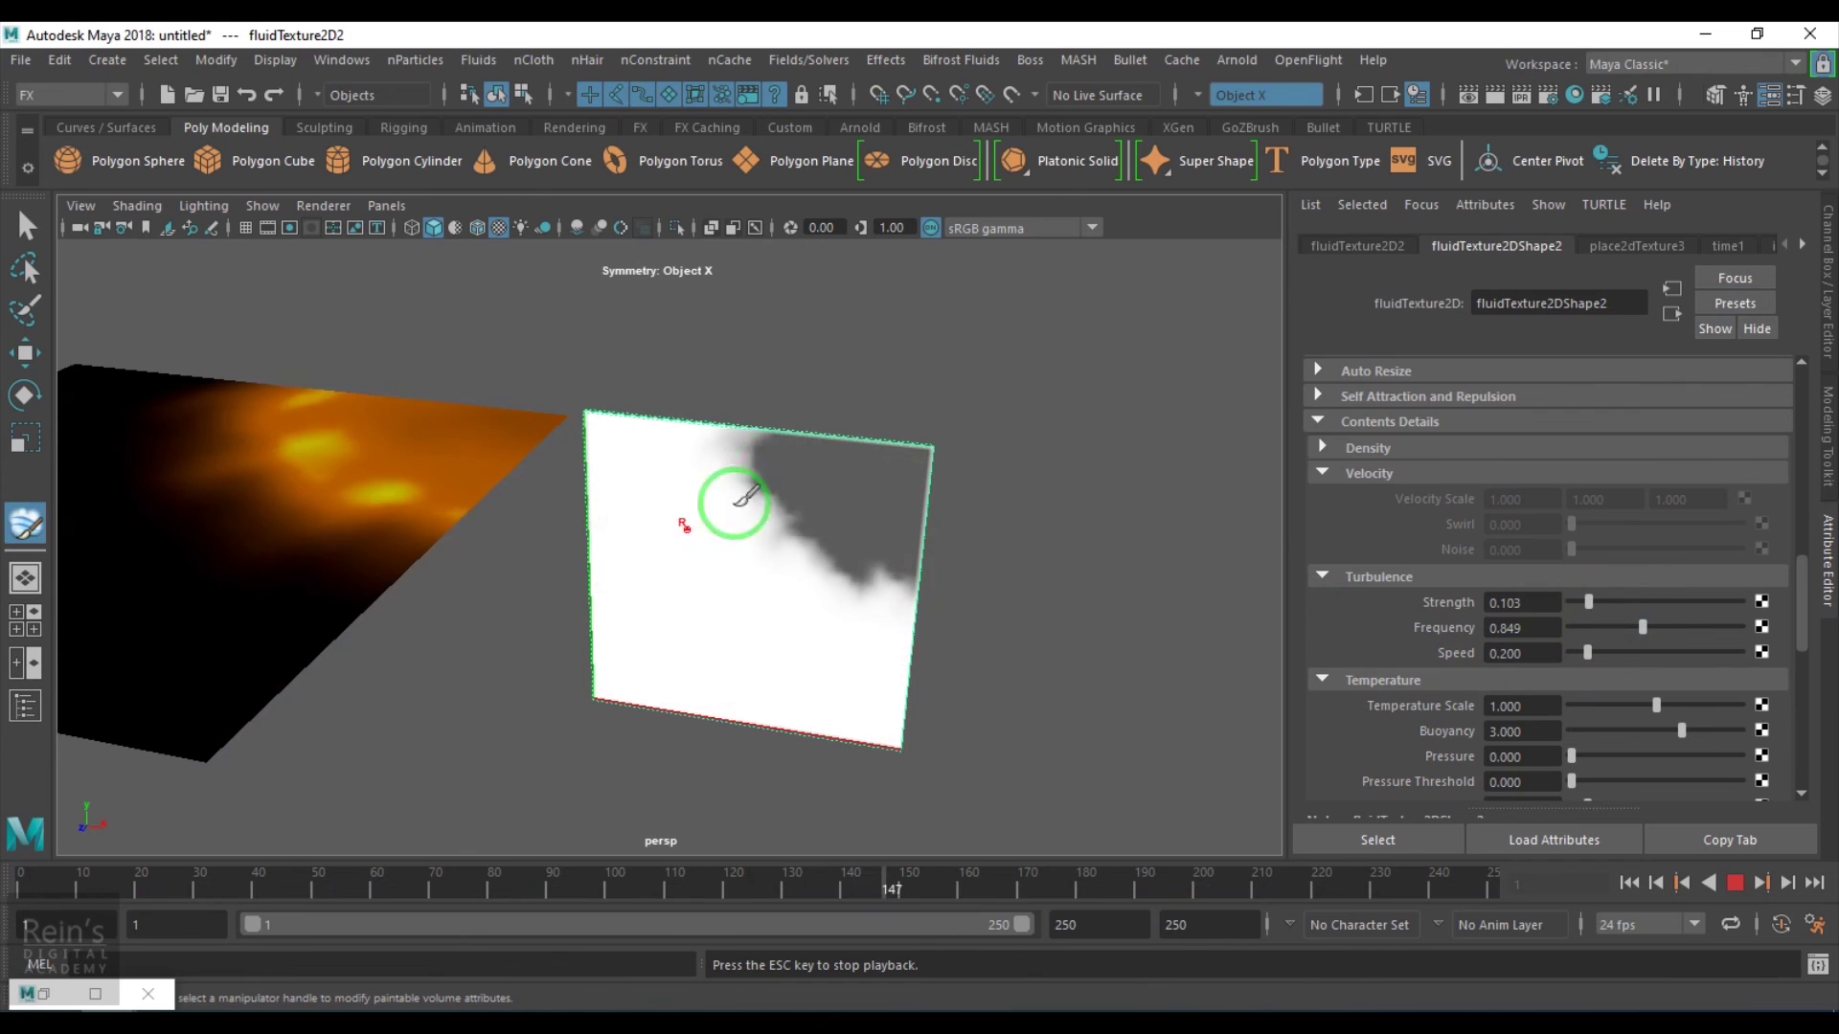
- Paint more density into the plane and extend playback to frame 500
mouse_move(711, 482)
left_mouse_down()
mouse_move(782, 578)
mouse_move(877, 651)
mouse_move(727, 578)
mouse_move(651, 423)
mouse_move(618, 451)
mouse_move(668, 555)
left_mouse_up()
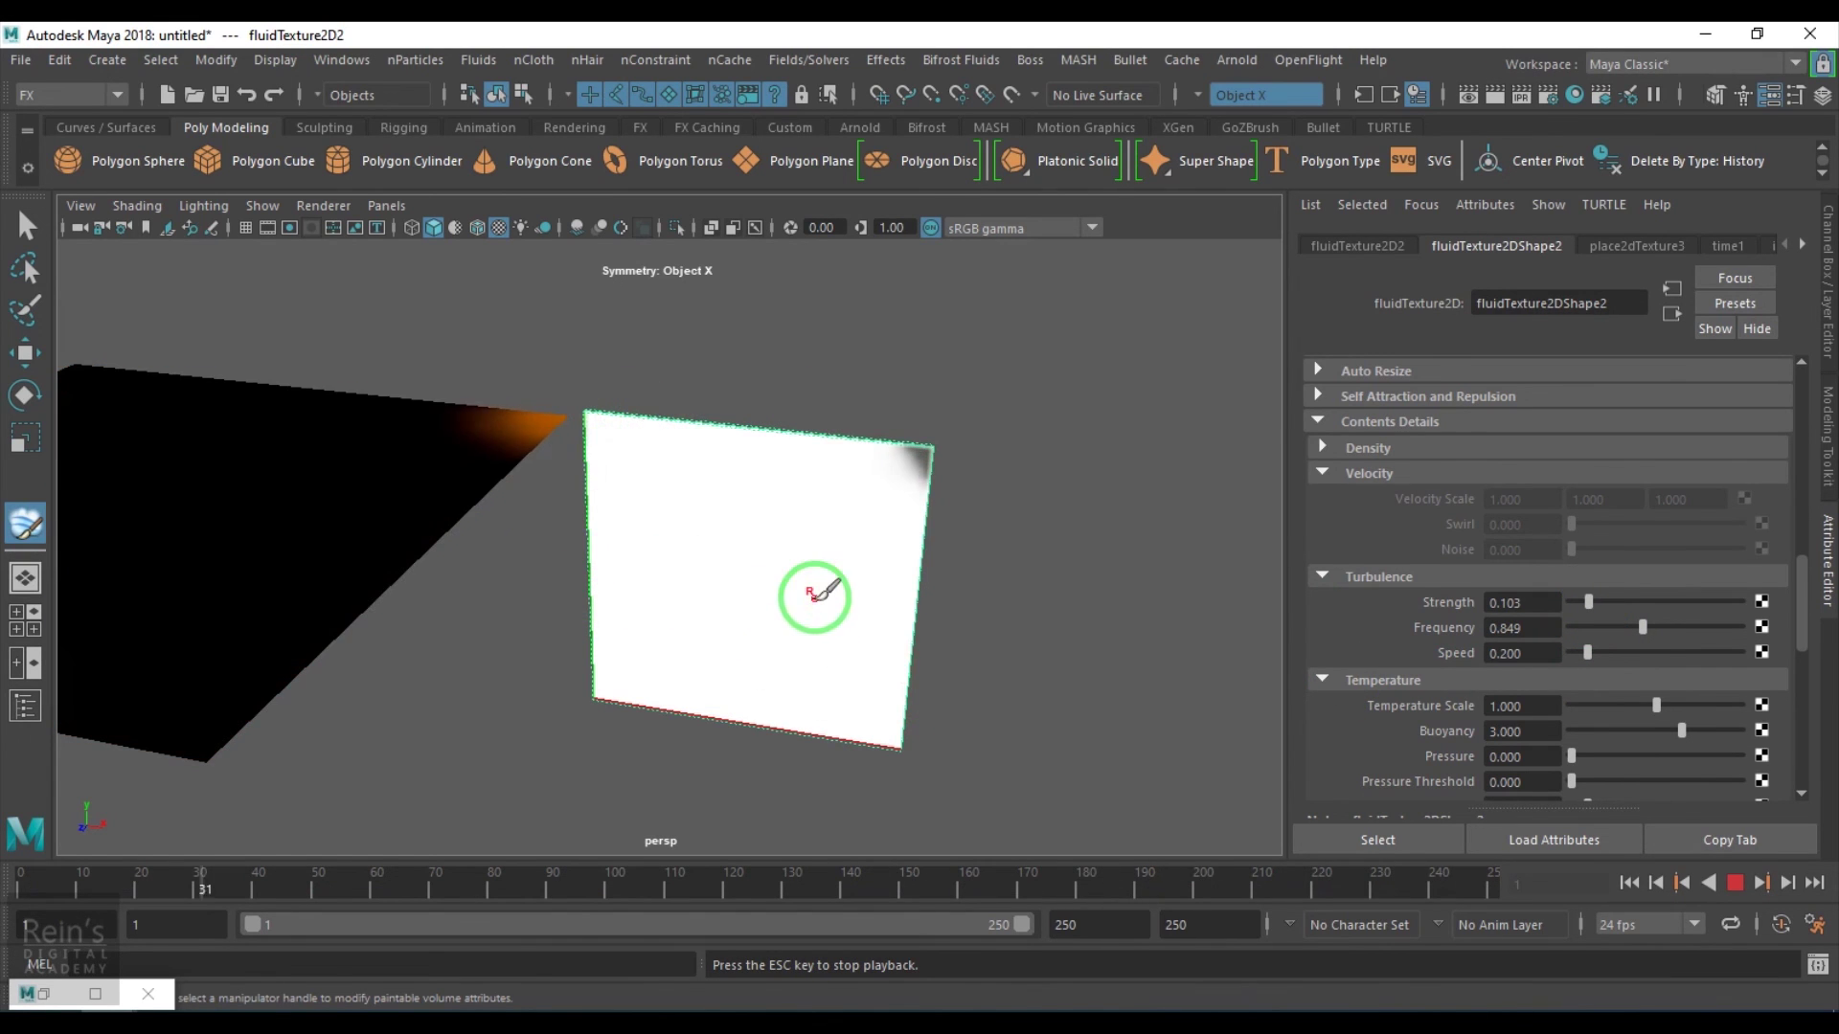
left_click(1076, 925)
left_click_drag(1076, 929, 952, 933)
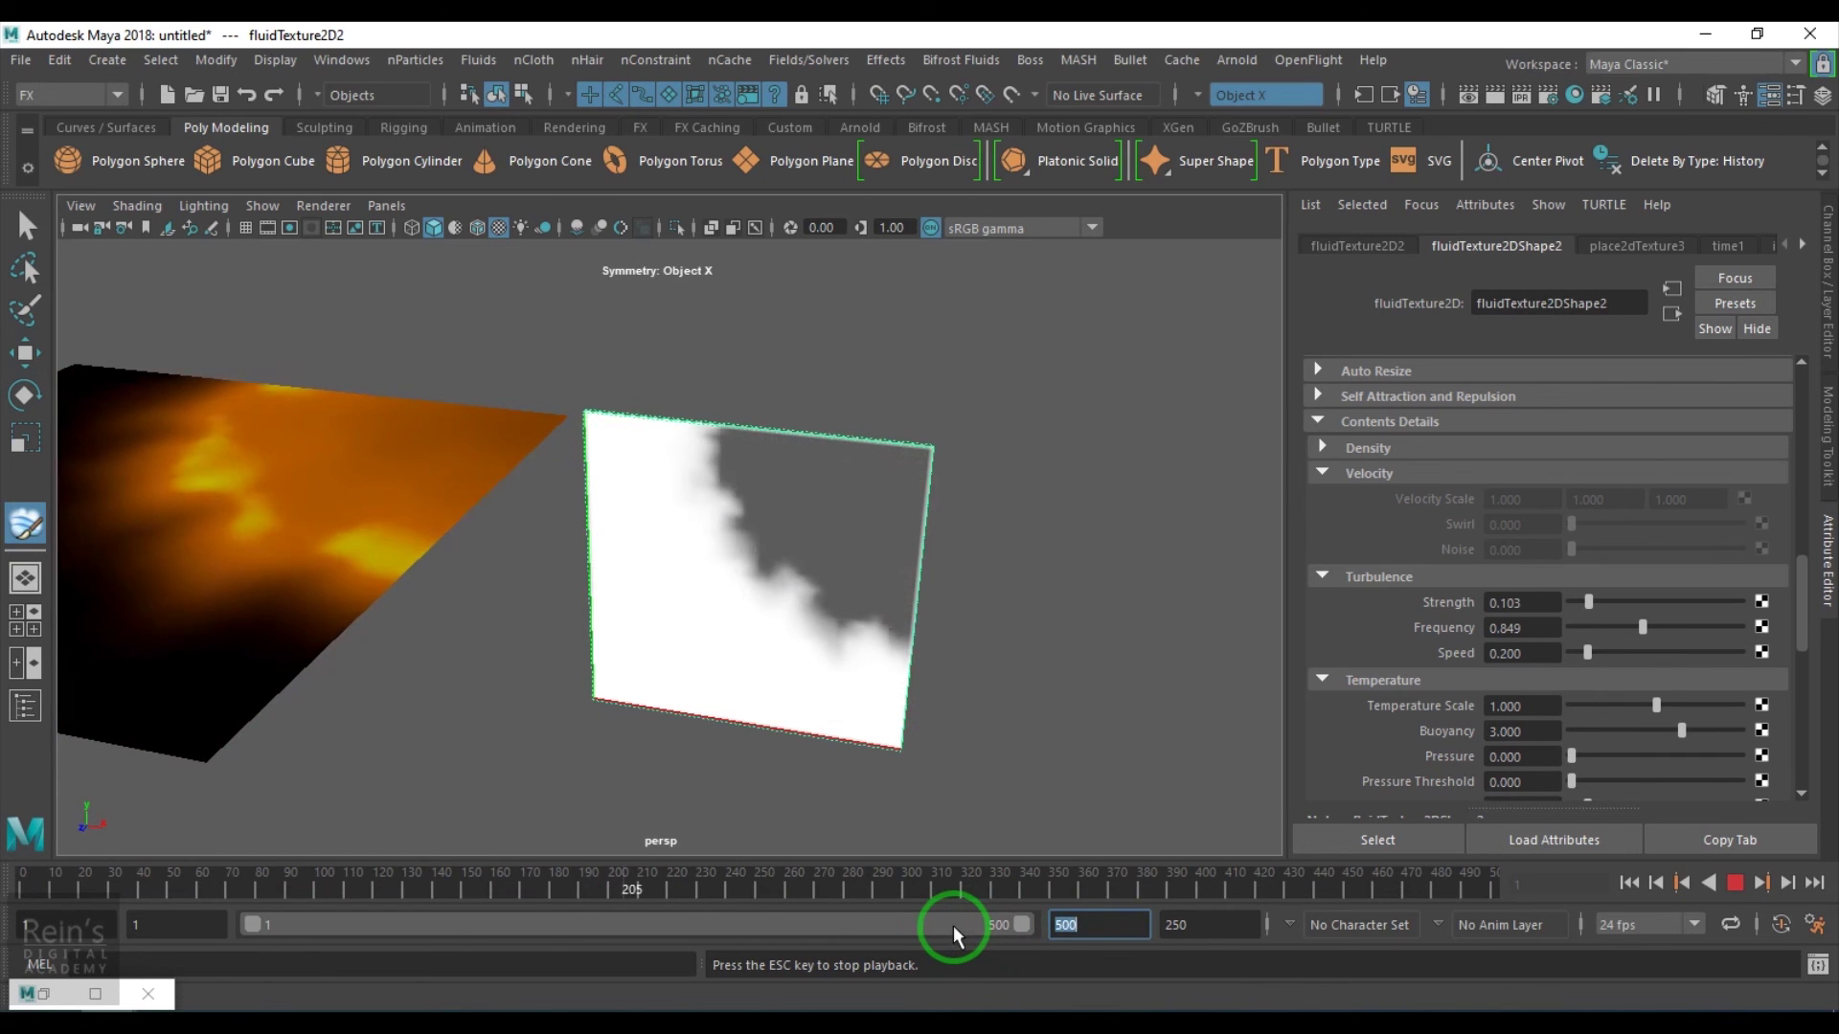
type("500")
key("Return")
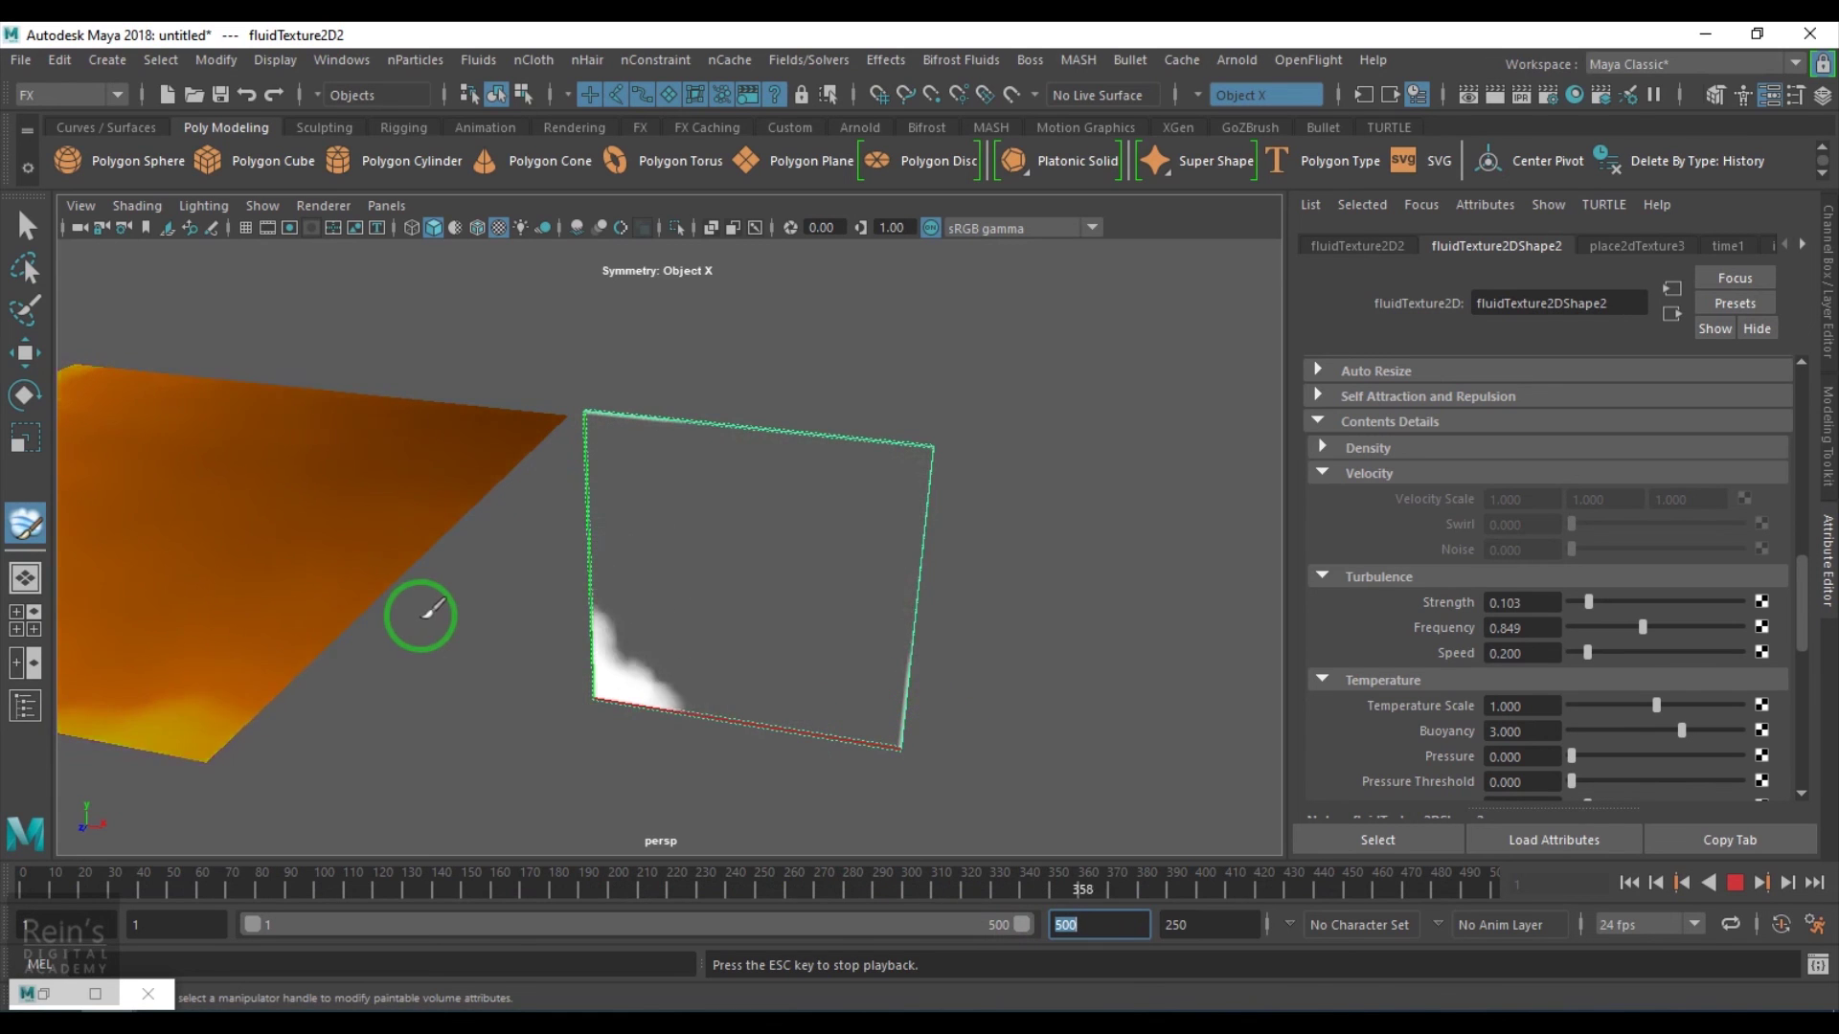
- Paint a fuel stroke across the fire plane during playback, then stop at frame 254
middle_click_drag(419, 616, 876, 667, "alt")
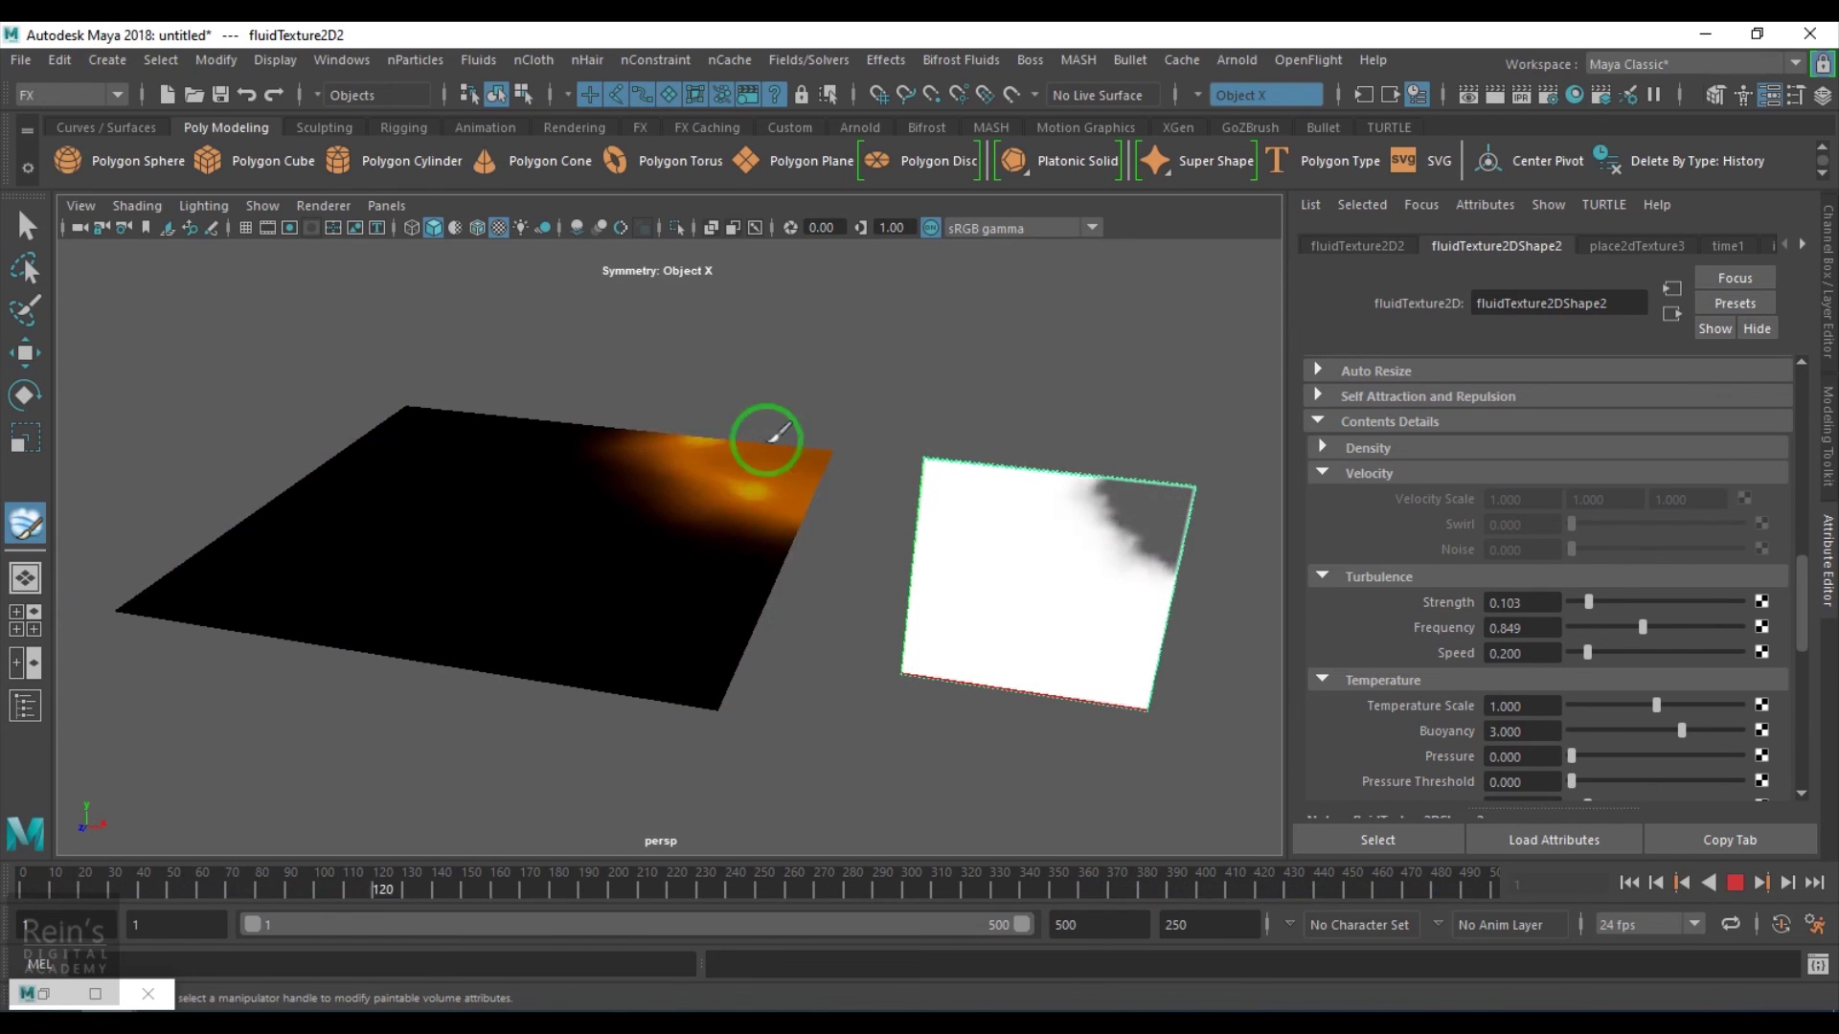
mouse_move(777, 436)
left_mouse_down()
mouse_move(666, 484)
mouse_move(772, 539)
mouse_move(639, 422)
mouse_move(655, 465)
mouse_move(751, 560)
mouse_move(809, 556)
left_mouse_up()
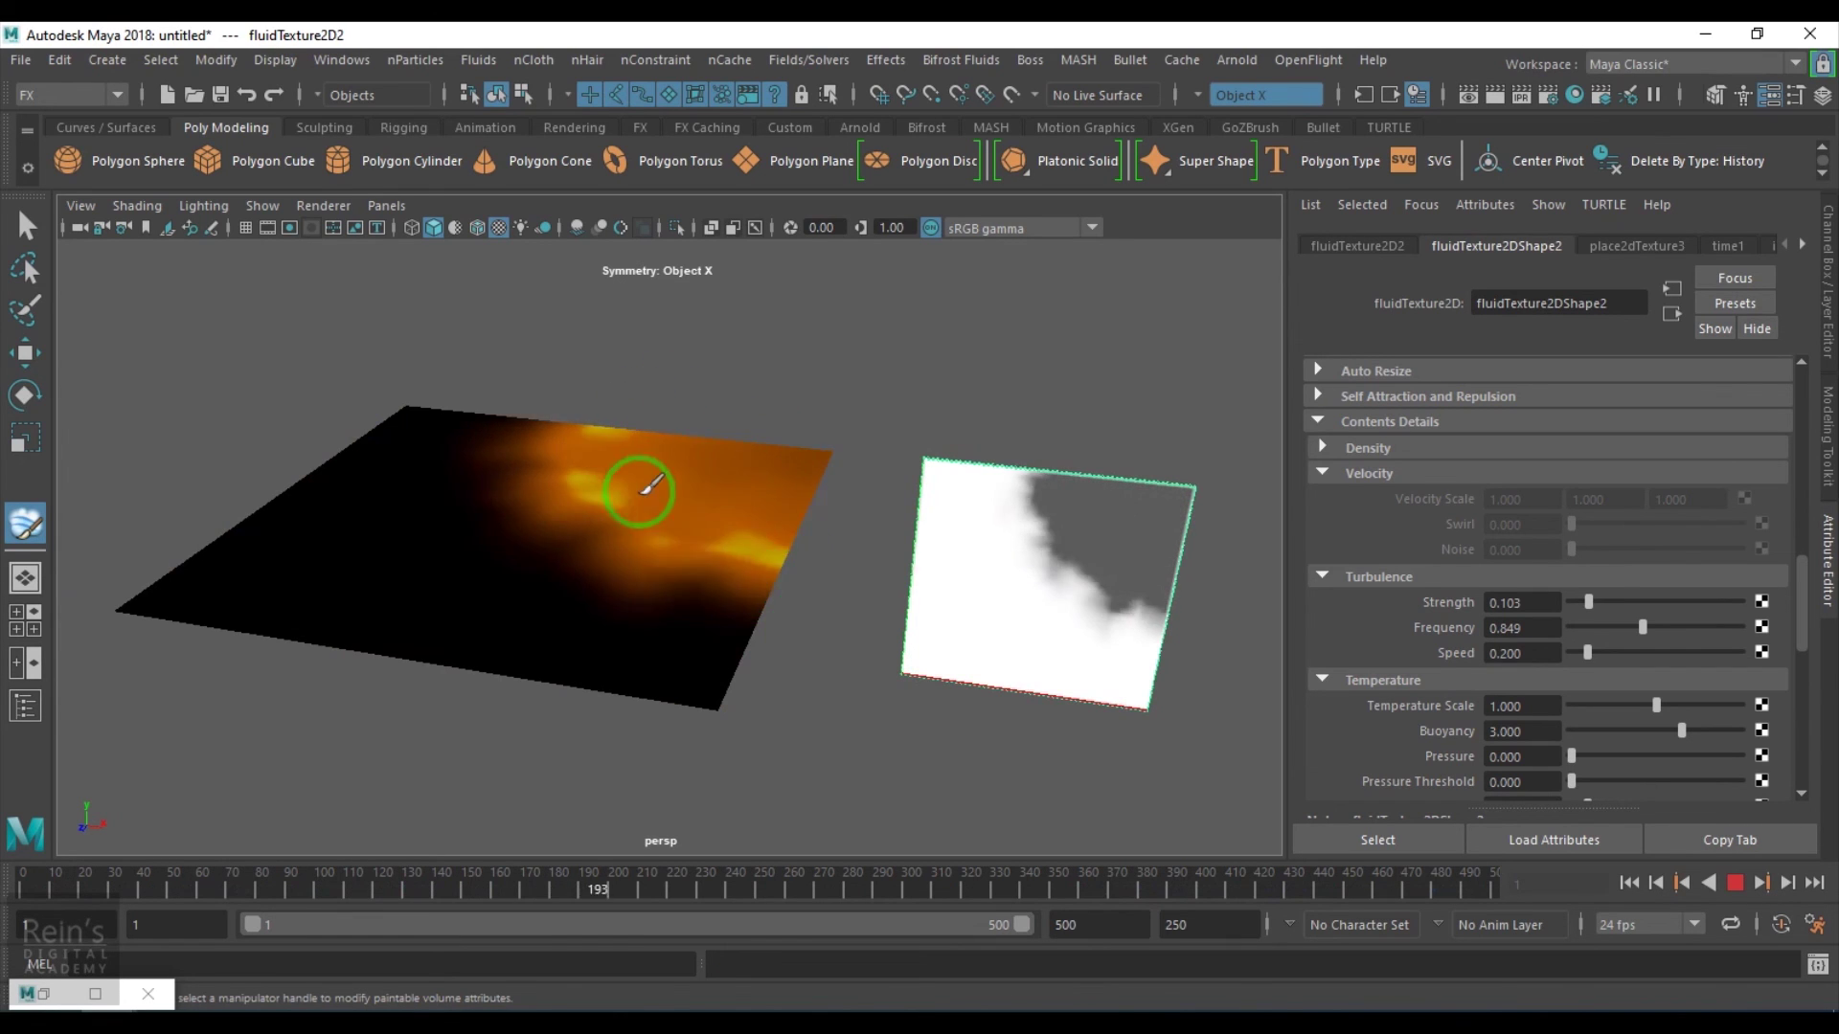
left_click(1734, 882)
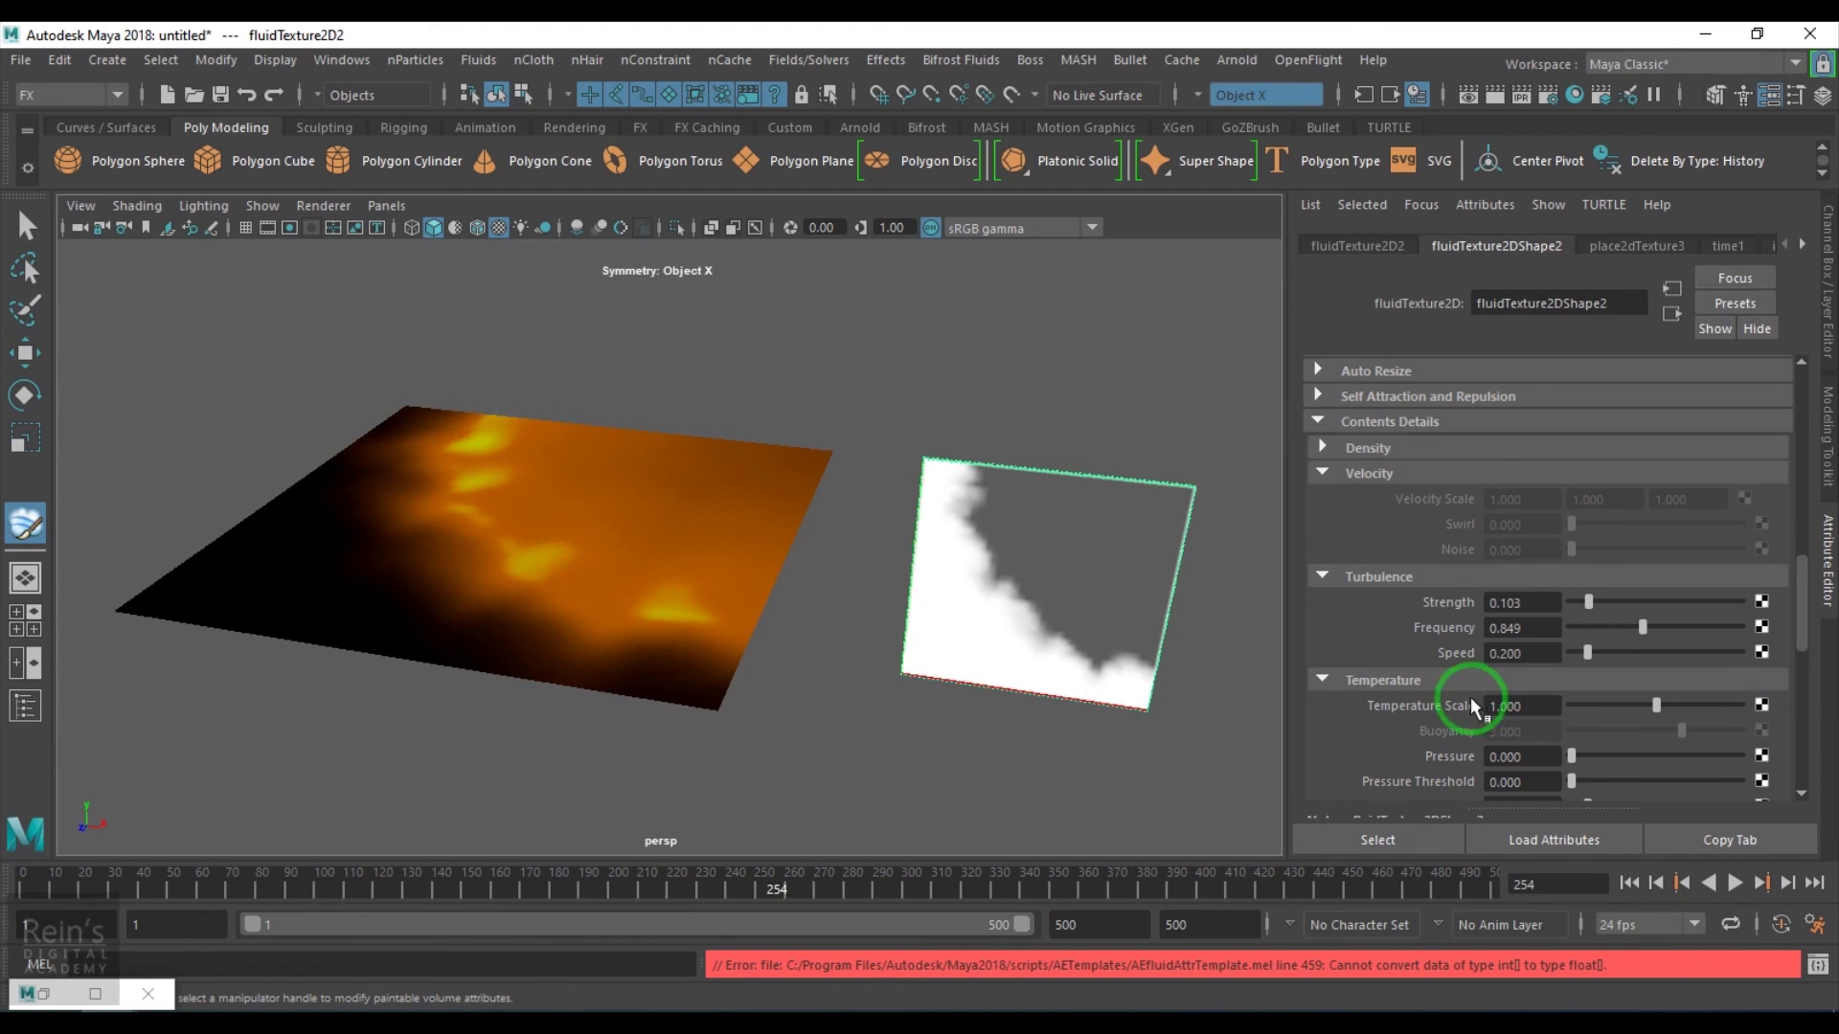
scroll(1472, 699, "up", 5)
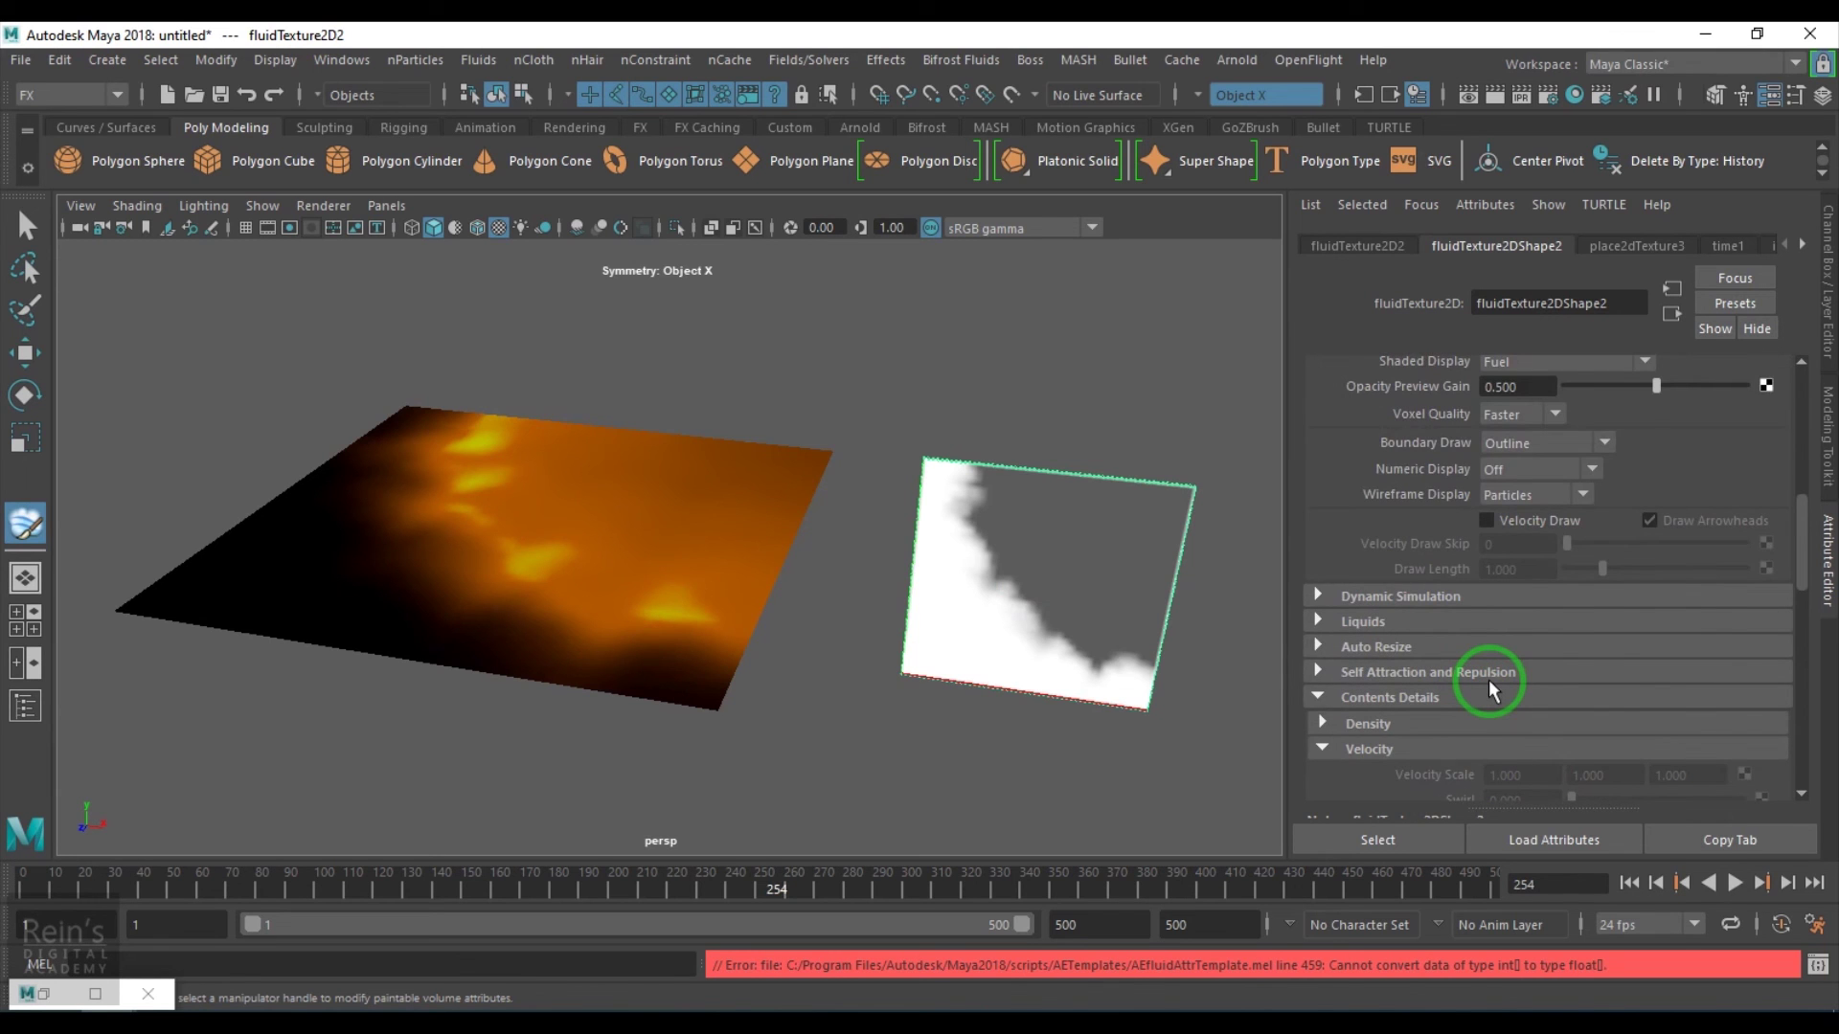
- Under Shading, set Incandescence Input to Constant and delete its orange and yellow ramp keys
scroll(1488, 680, "up", 4)
scroll(1478, 682, "down", 11)
scroll(1479, 684, "down", 5)
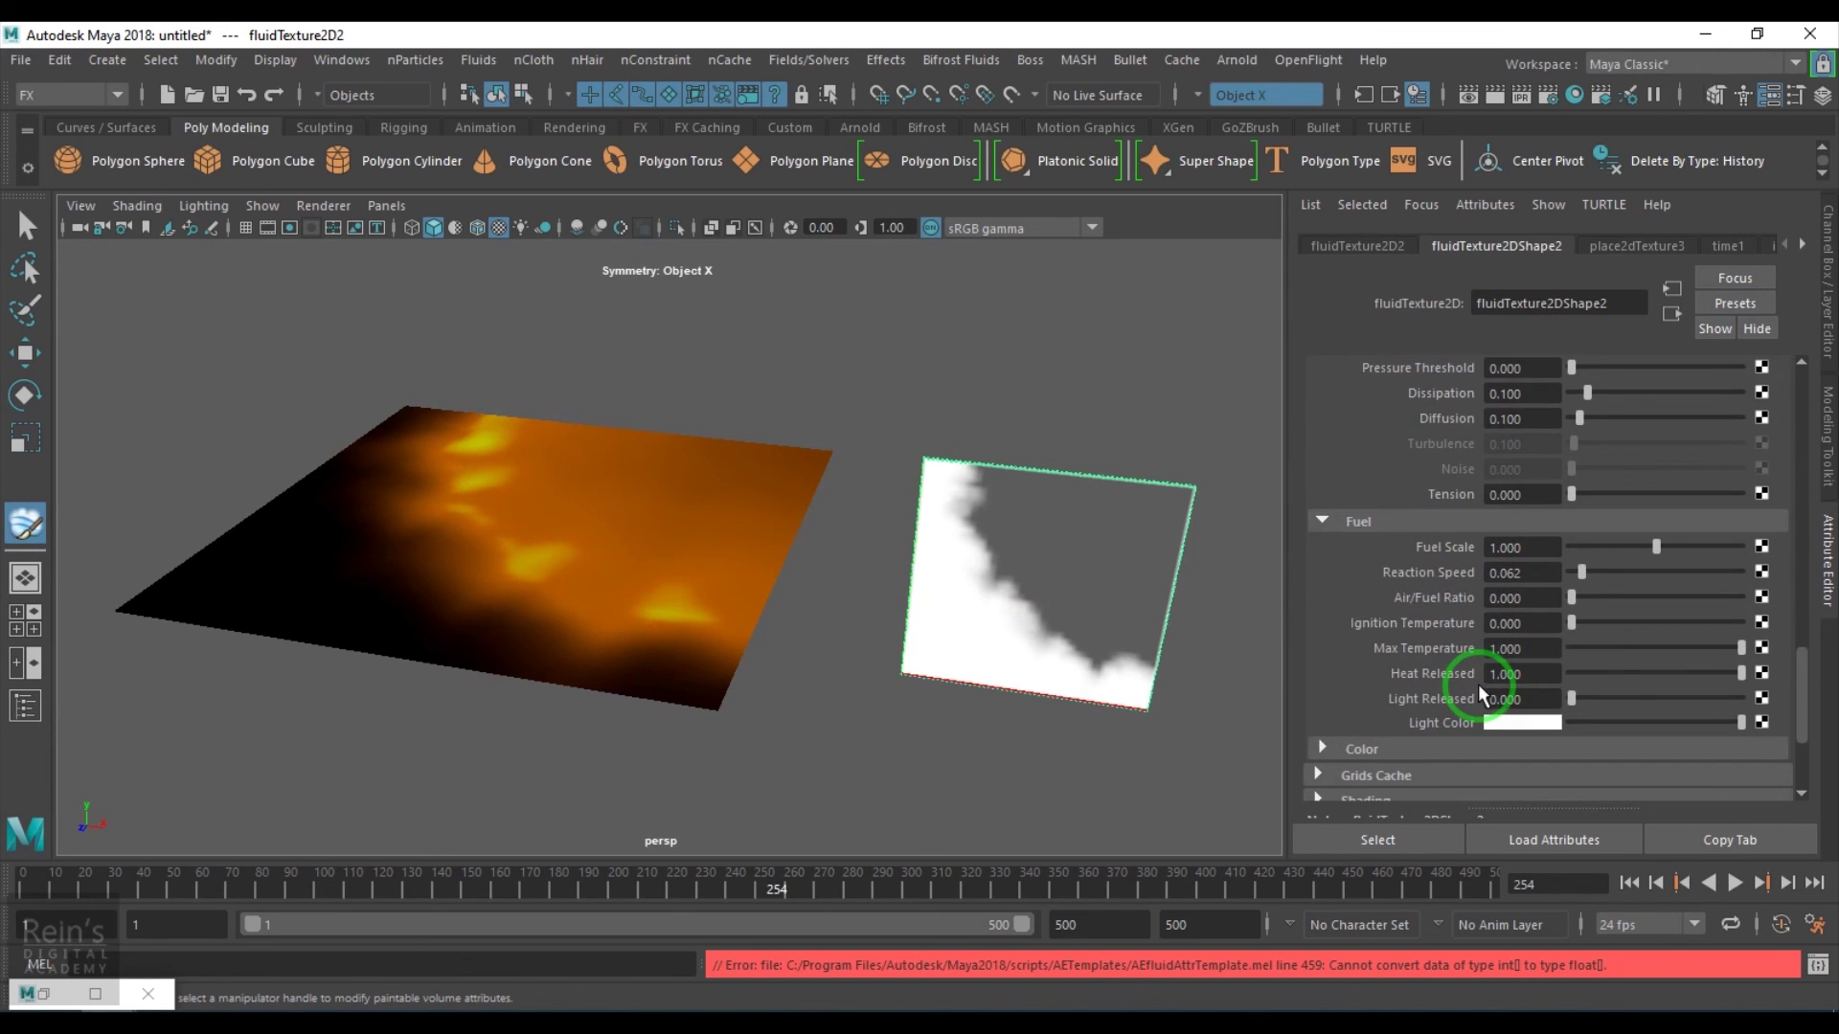
scroll(1398, 766, "down", 3)
left_click(1401, 663)
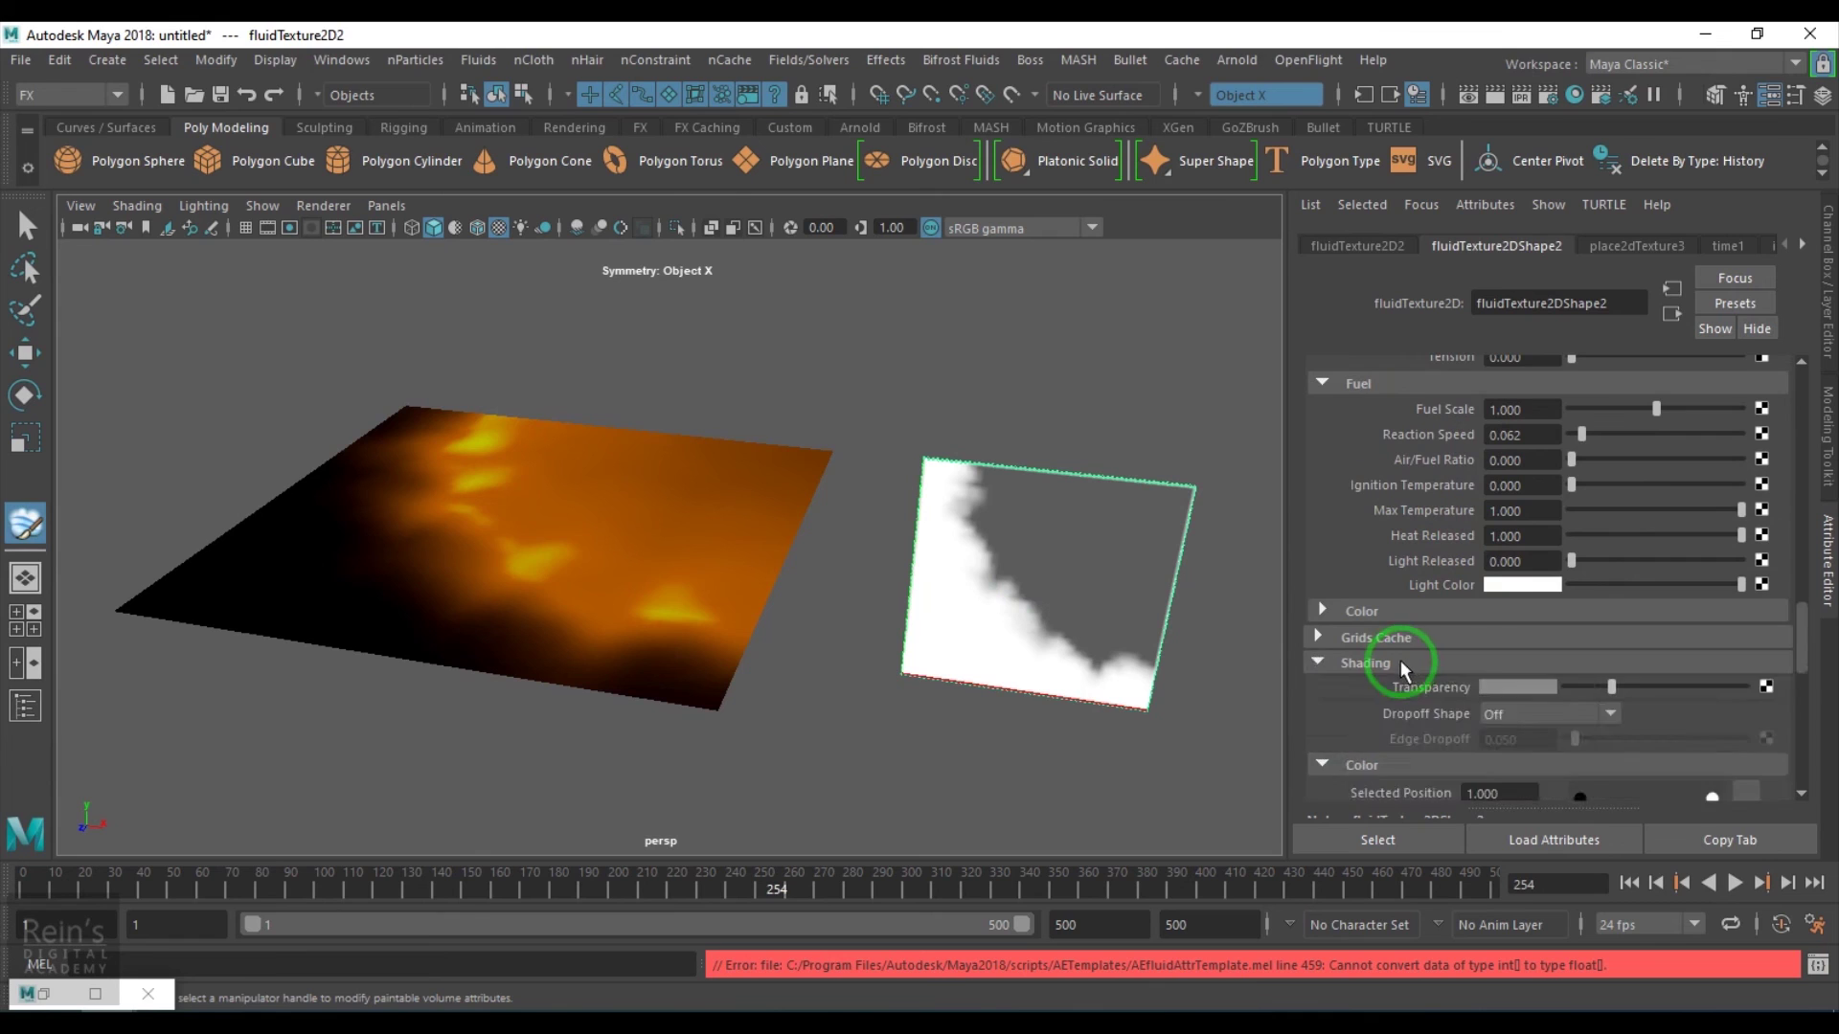
scroll(1395, 662, "down", 5)
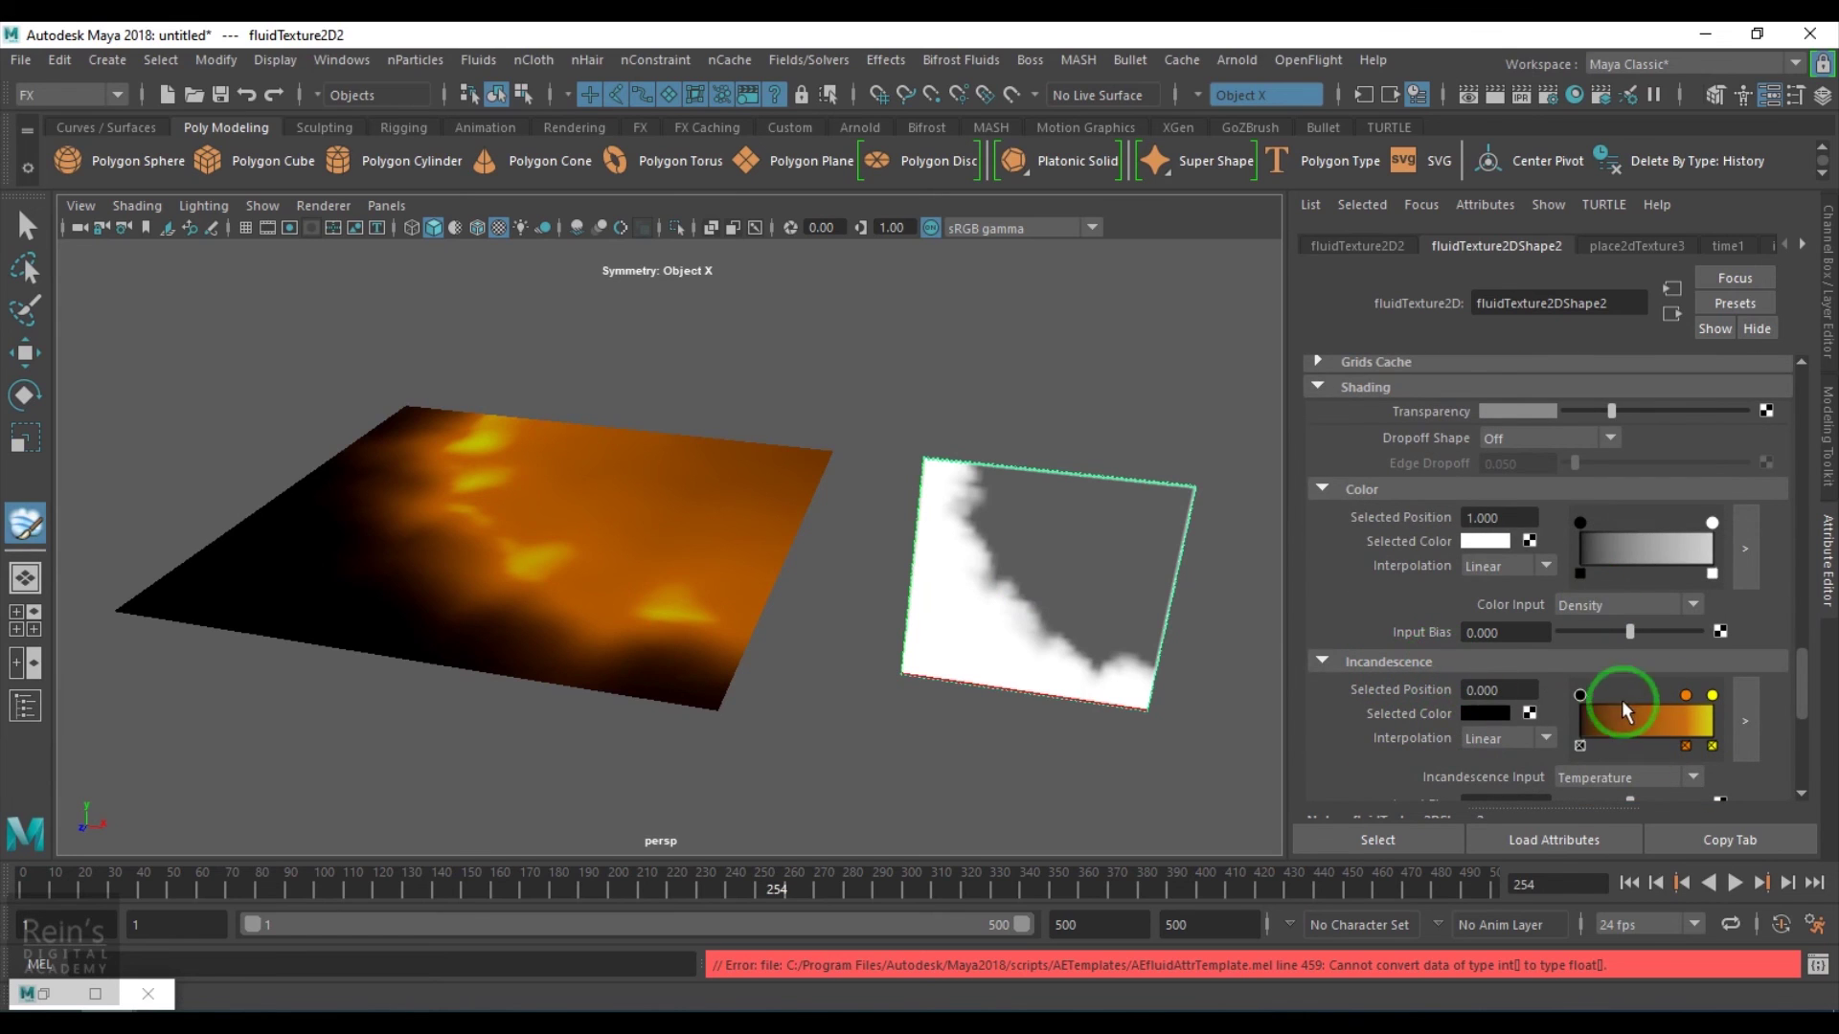
scroll(1542, 691, "down", 3)
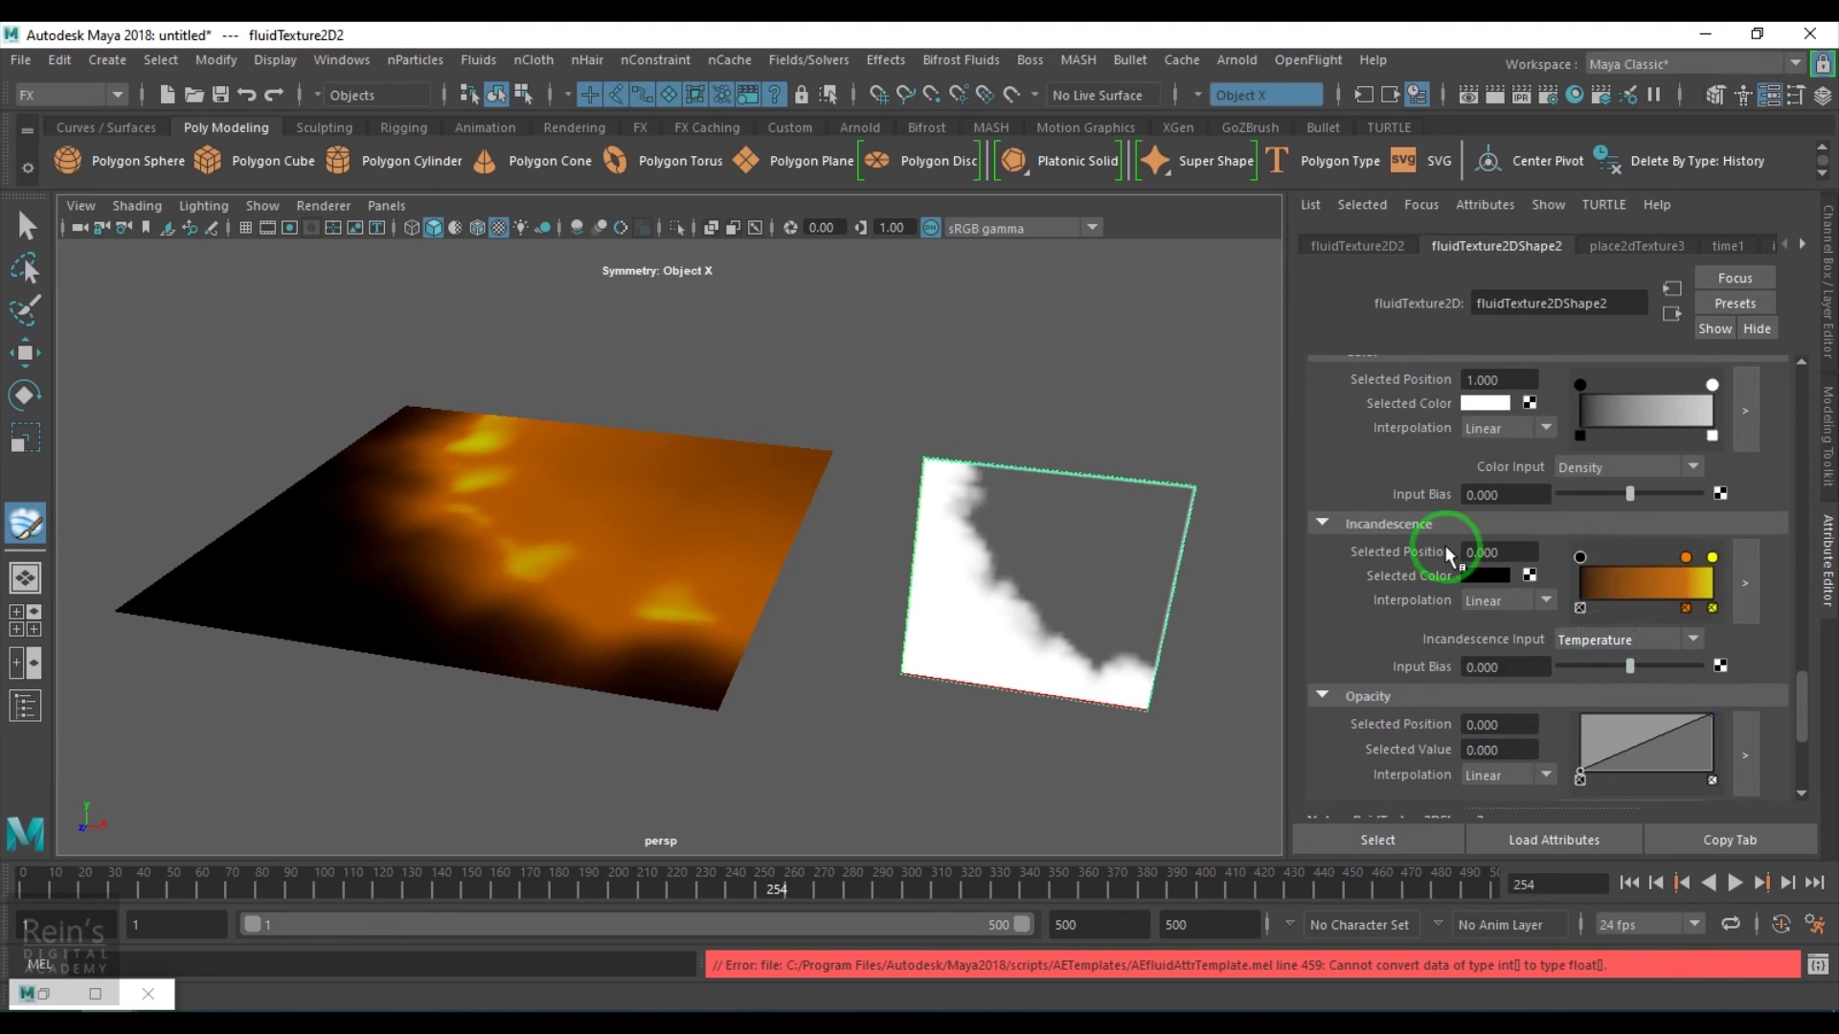
left_click(1678, 638)
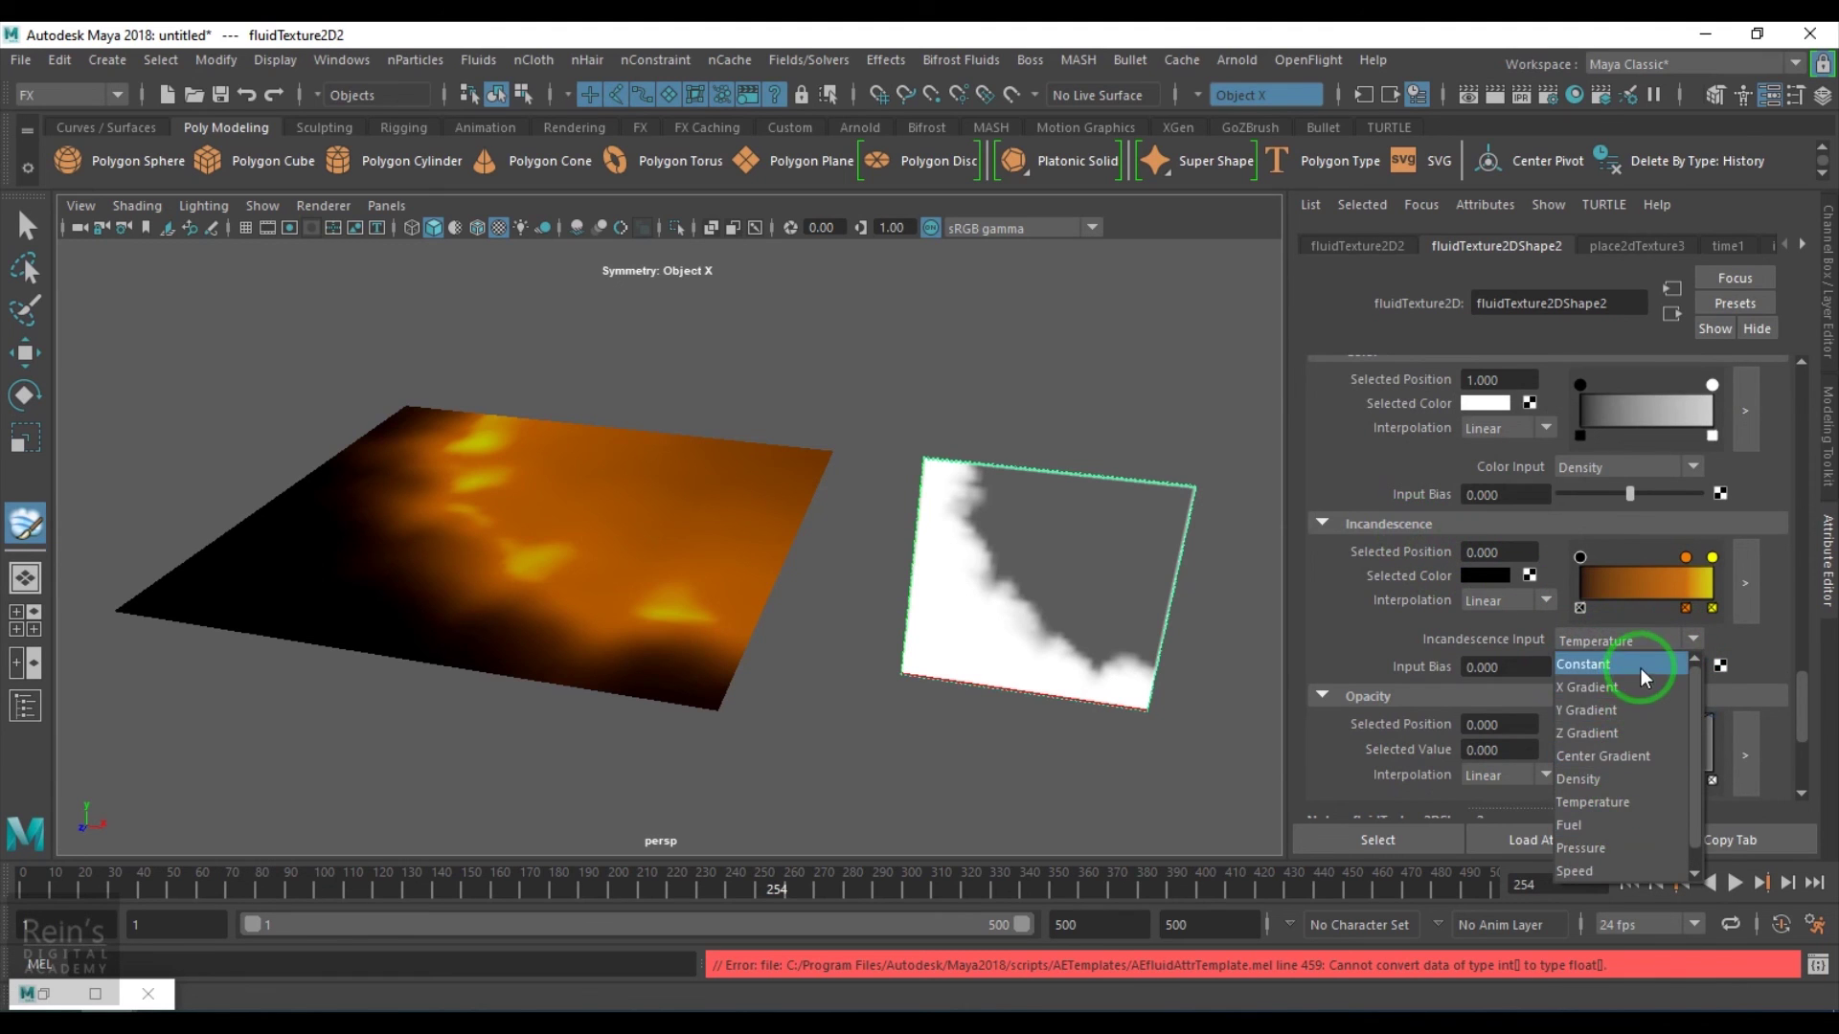
left_click(1643, 666)
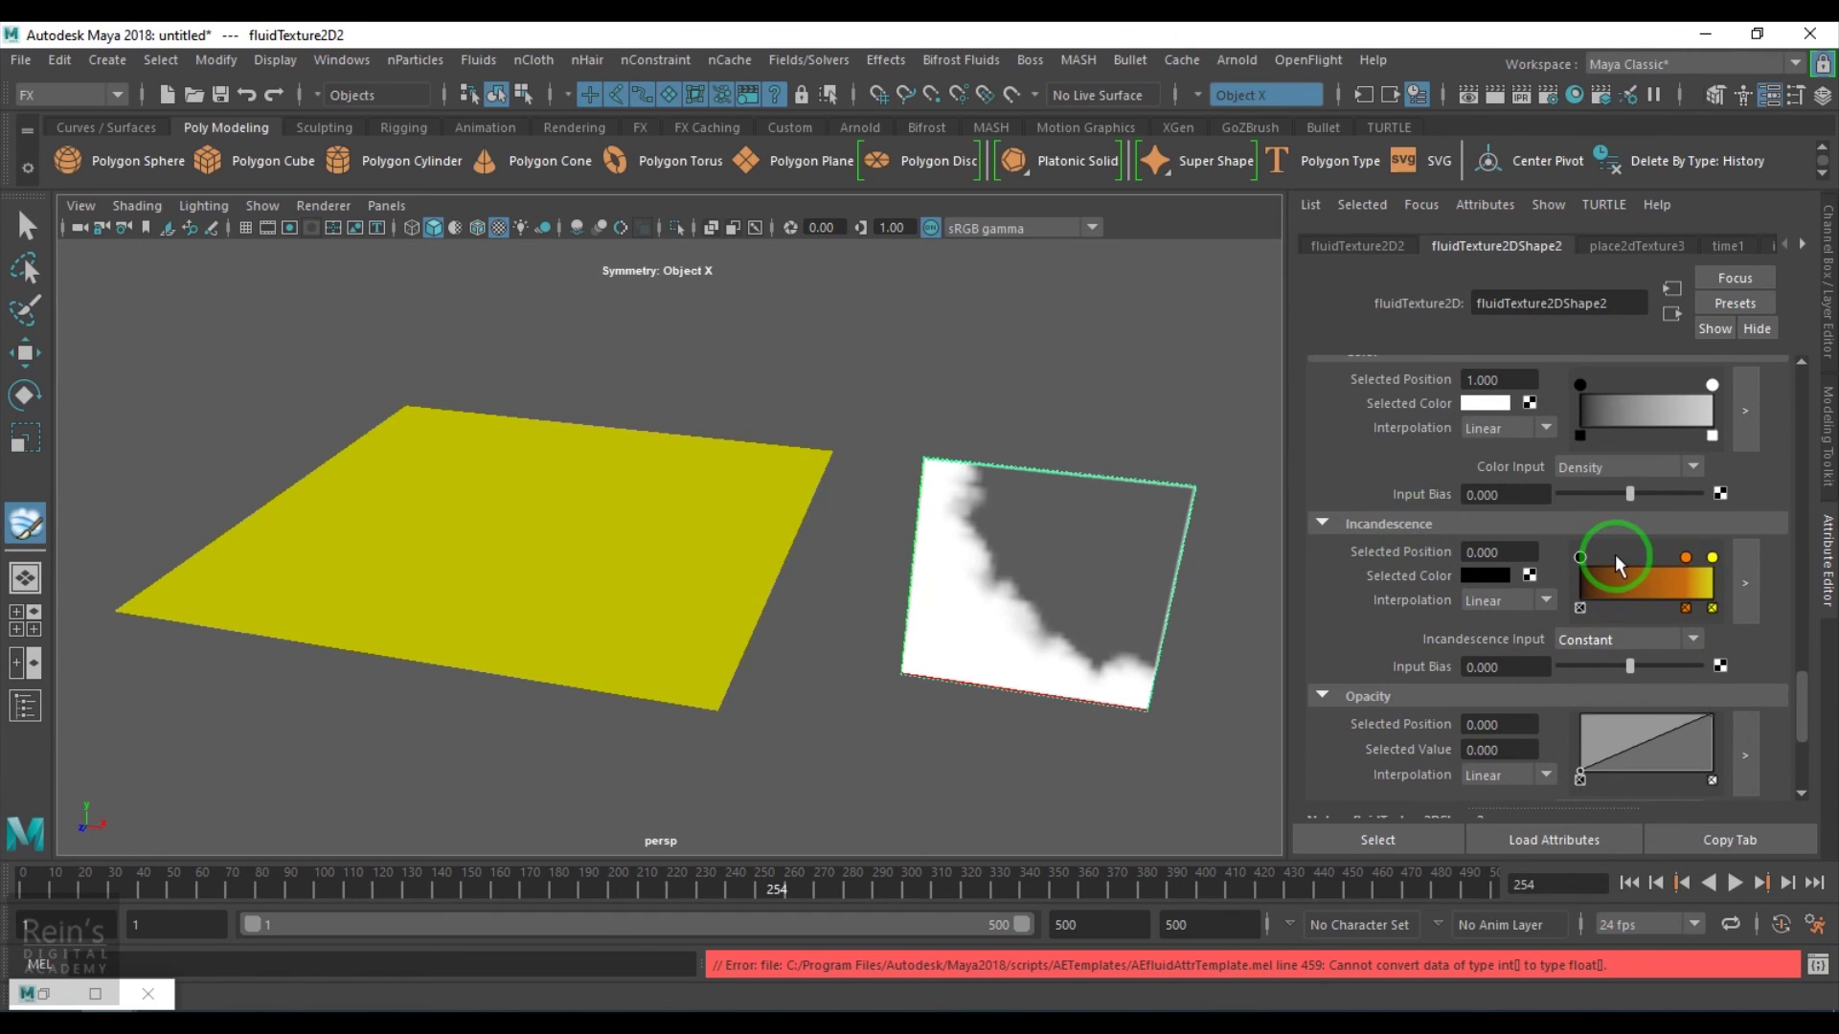
left_click(1683, 608)
left_click(1711, 607)
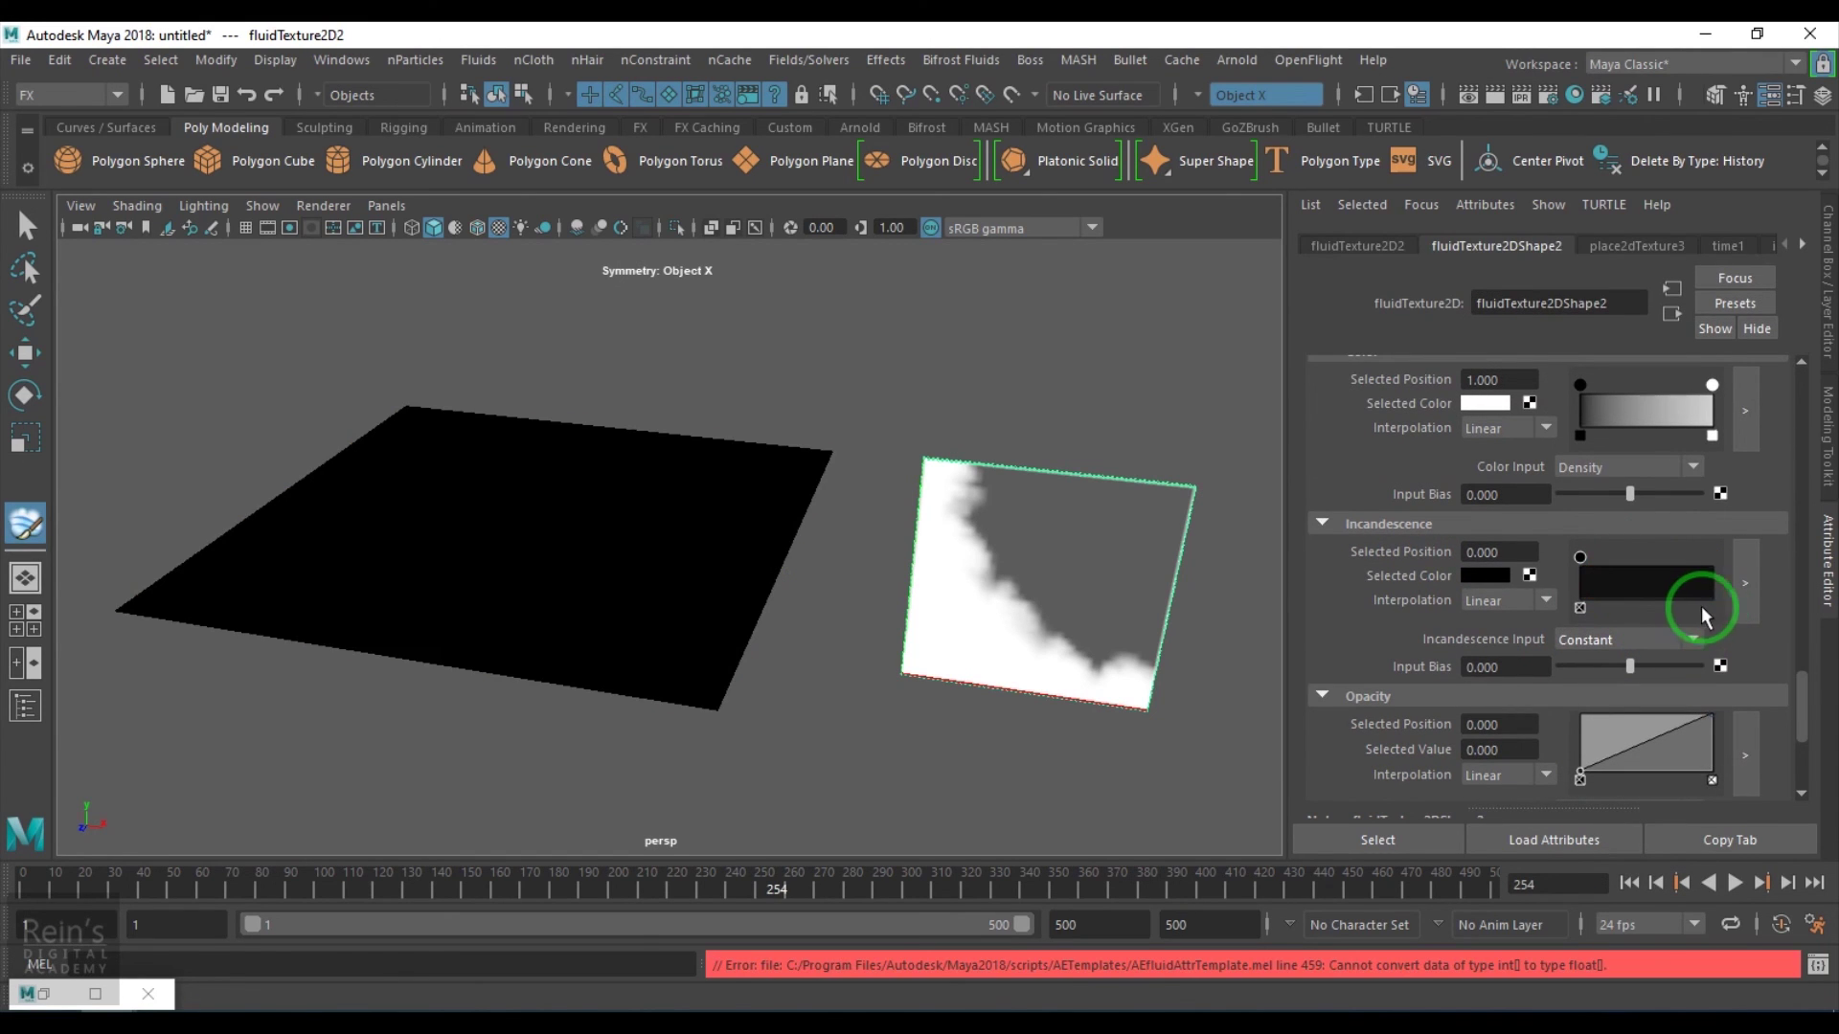
- Set Color Input to Temperature and slide the white ramp key toward the middle
left_click(1626, 462)
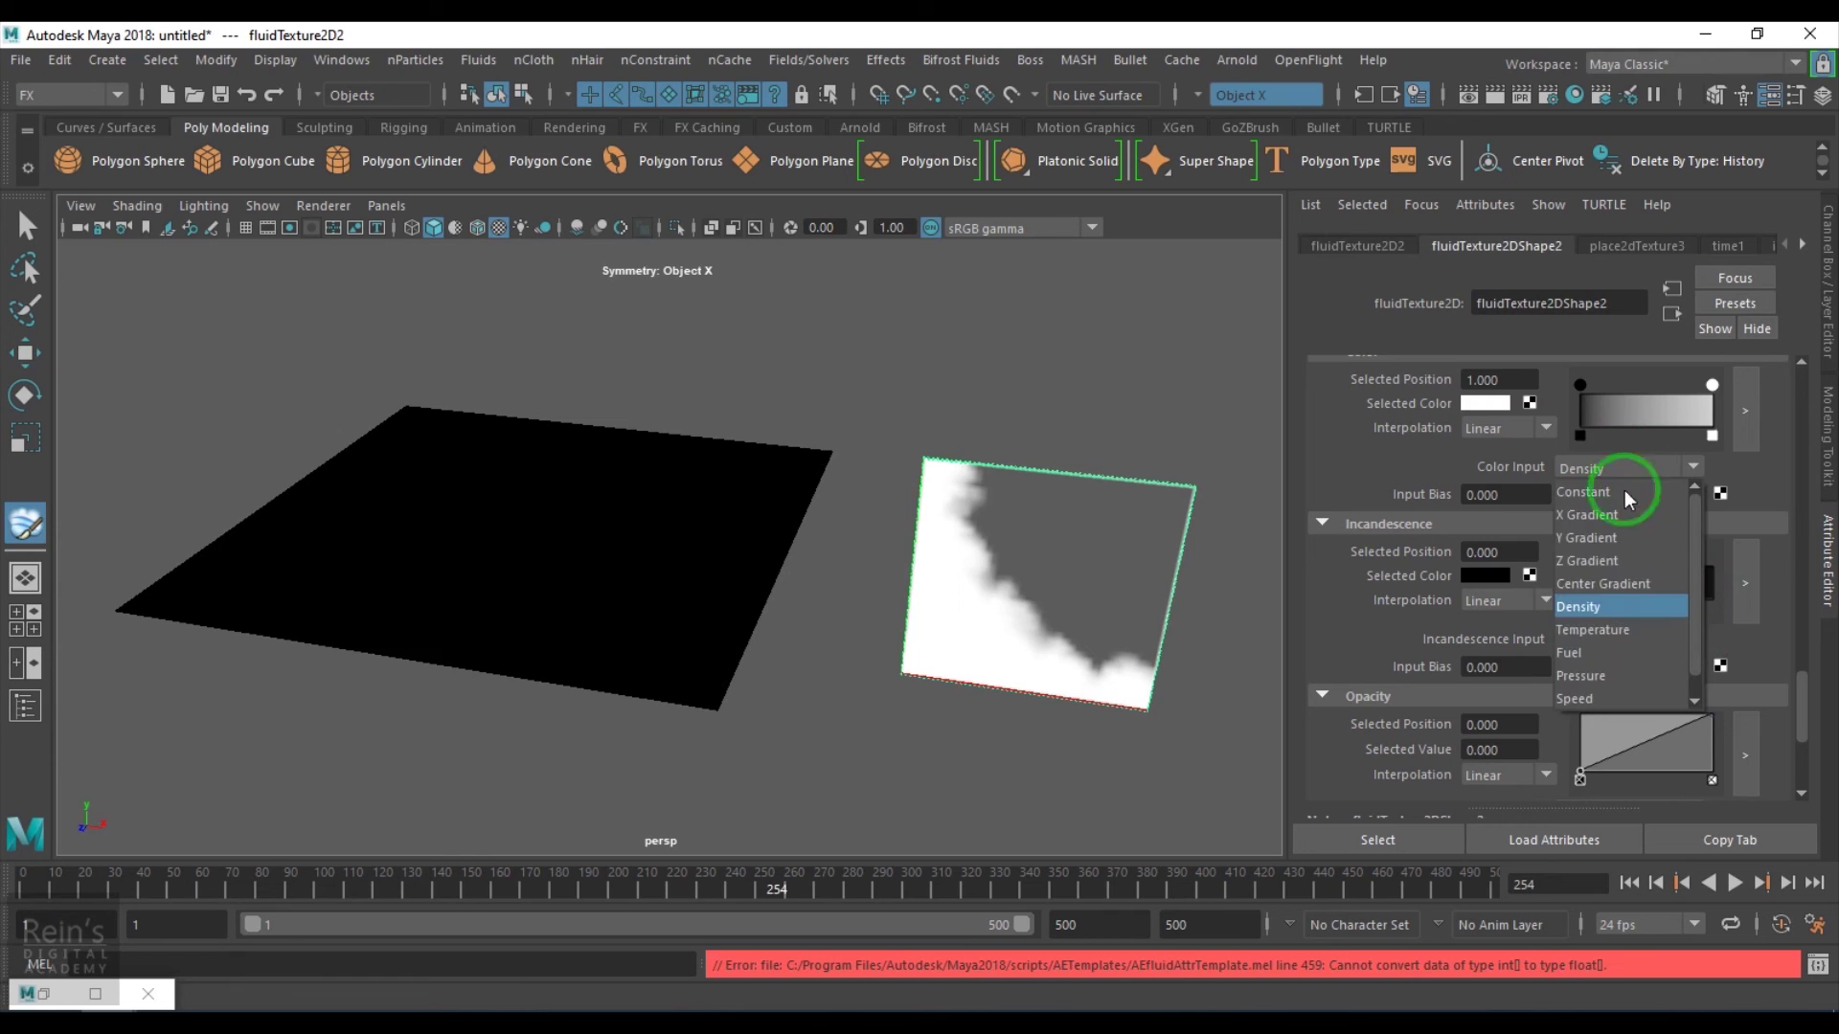
left_click(1612, 630)
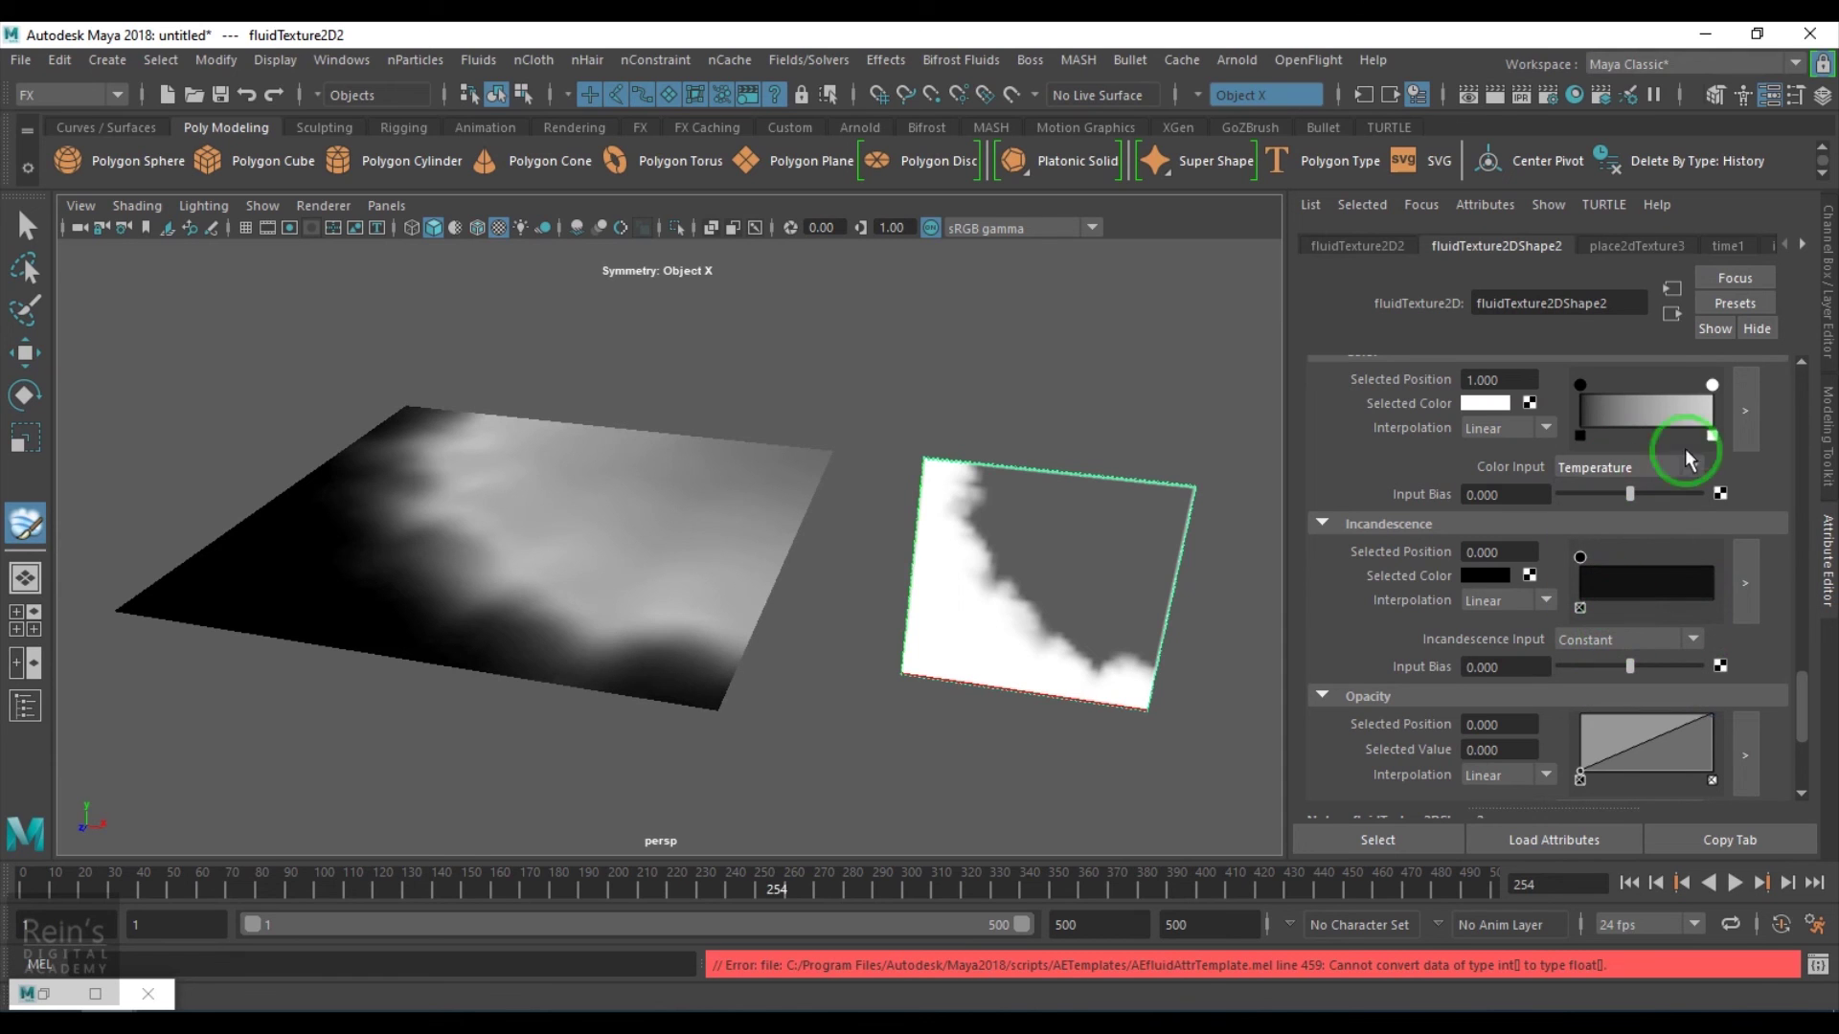
mouse_move(1711, 385)
left_mouse_down()
mouse_move(1578, 388)
mouse_move(1664, 403)
left_mouse_up()
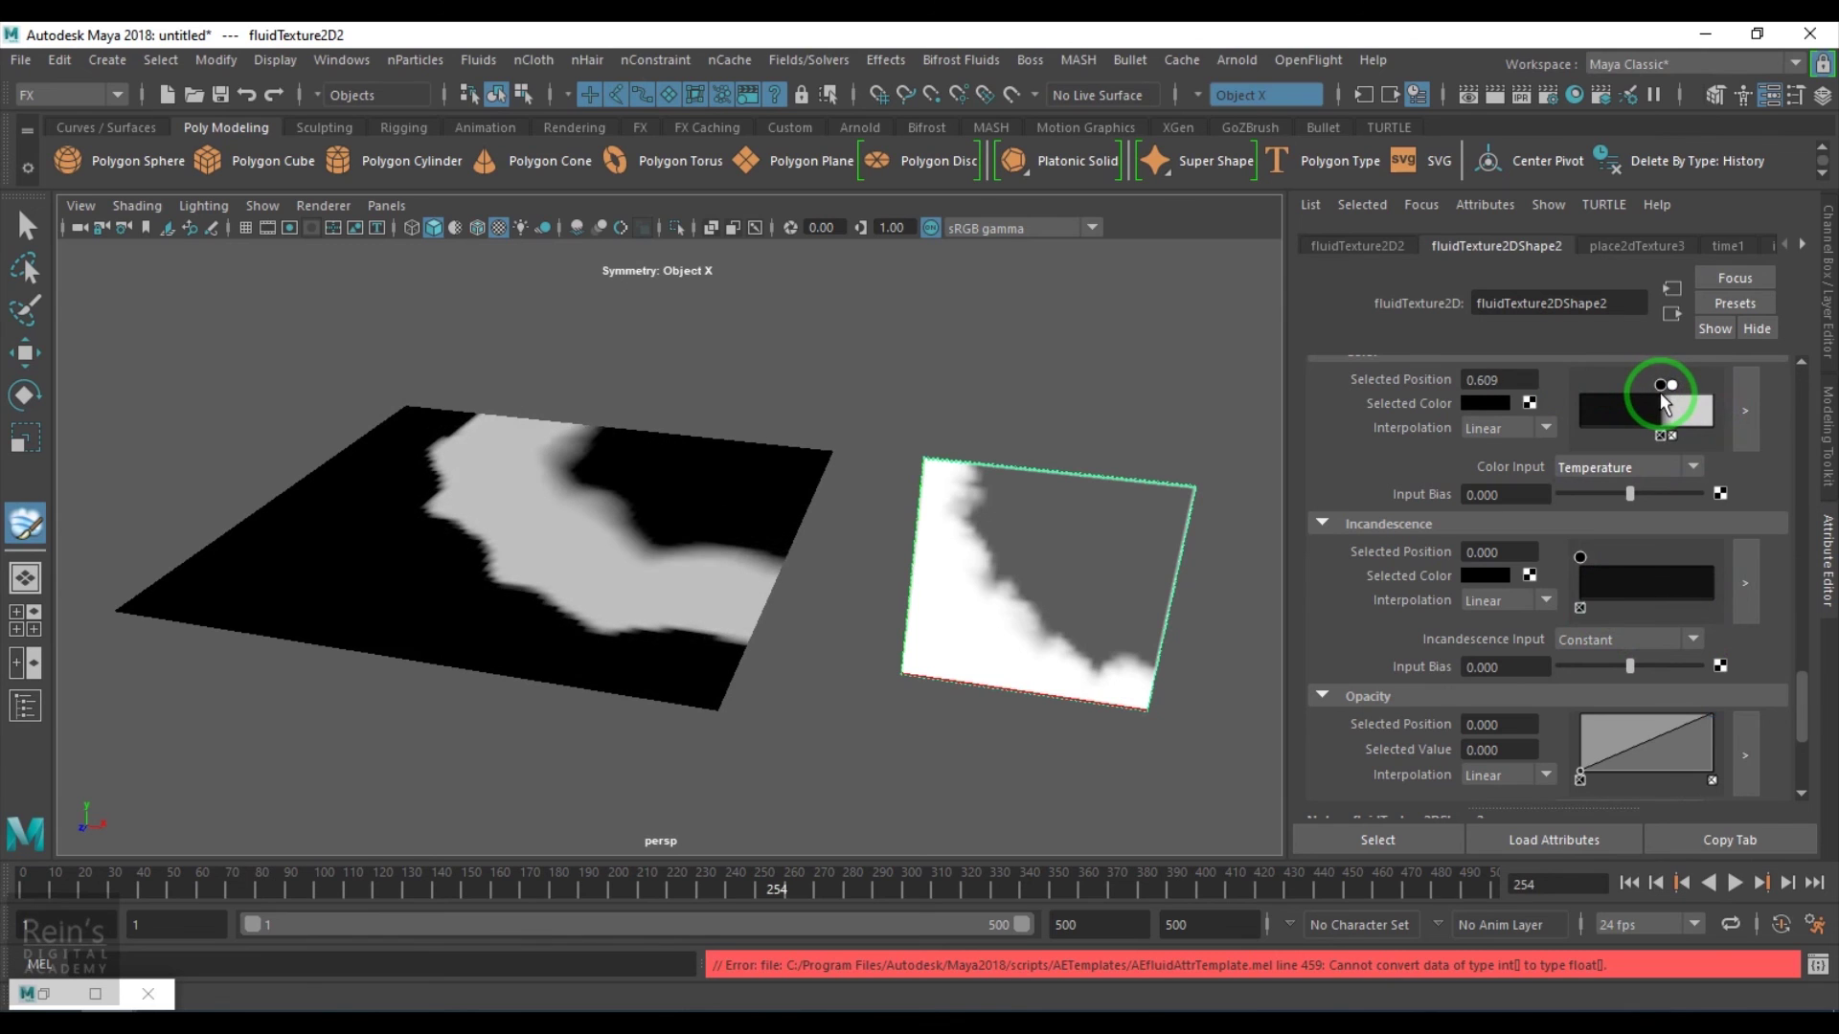
- Replay the simulation from the first frame, paint onto the fluid plane, then stop
left_click(1629, 882)
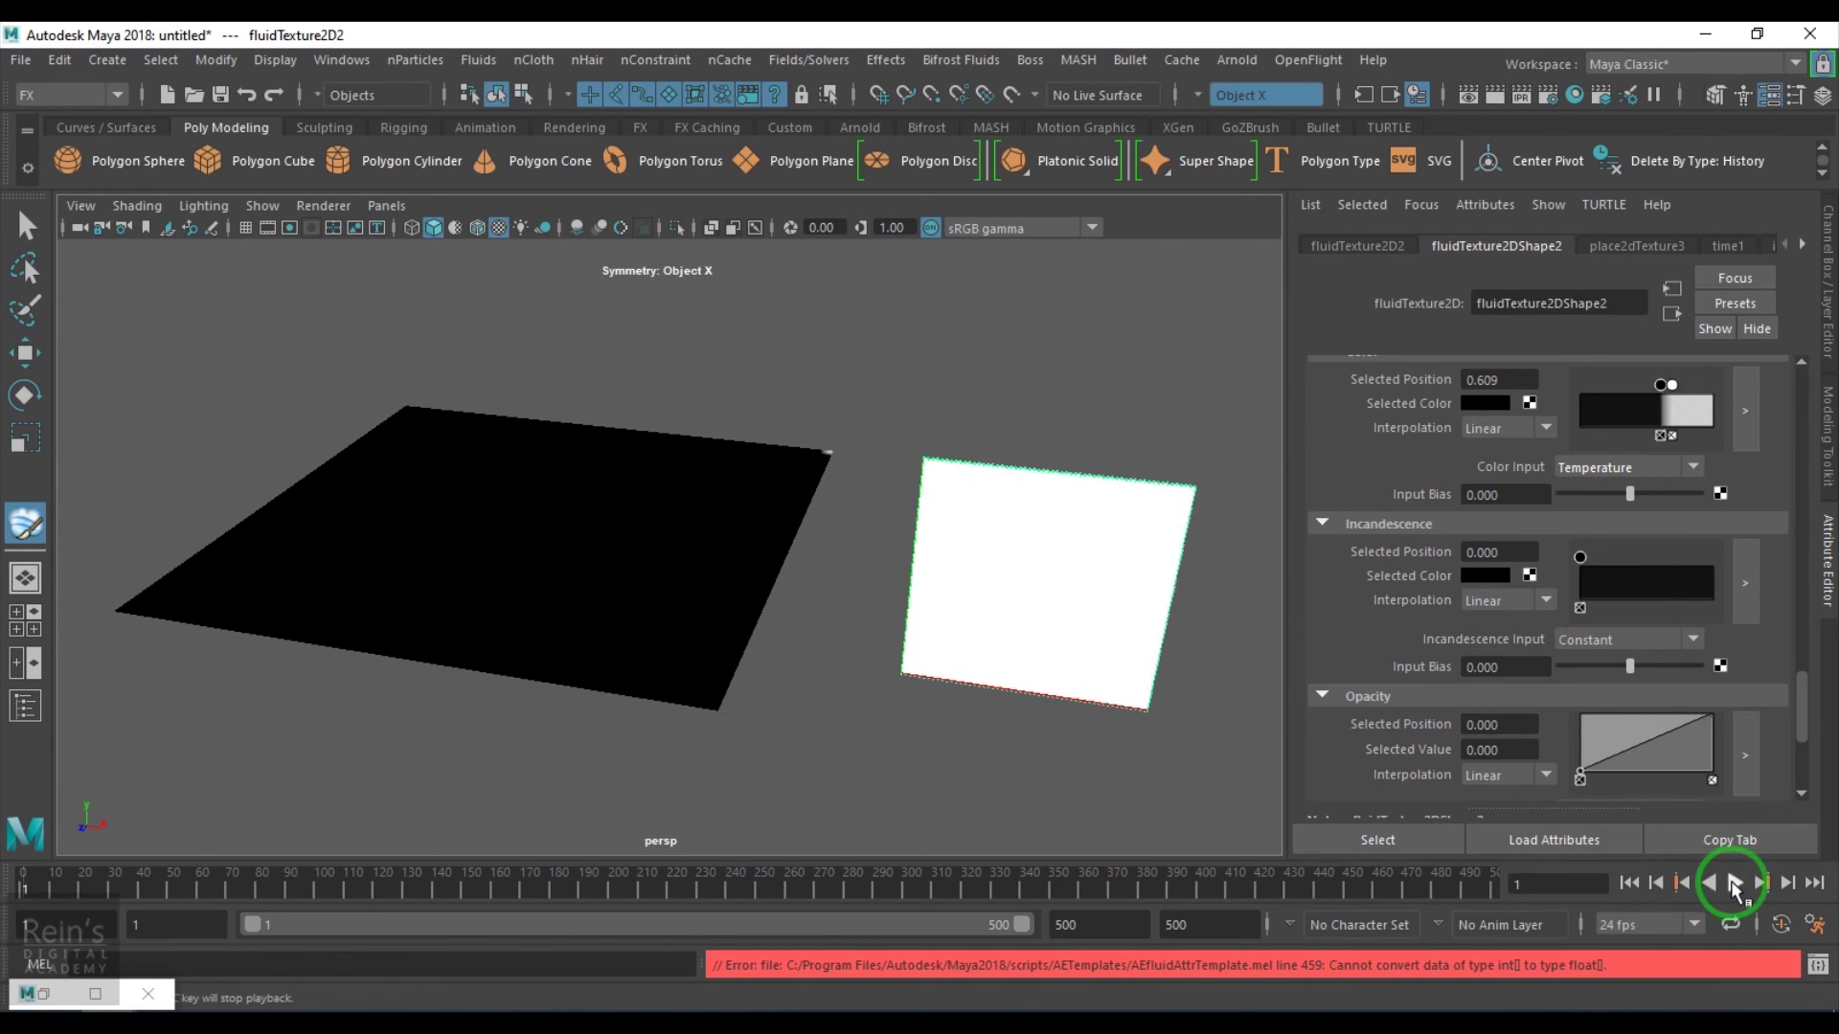
left_click(1735, 883)
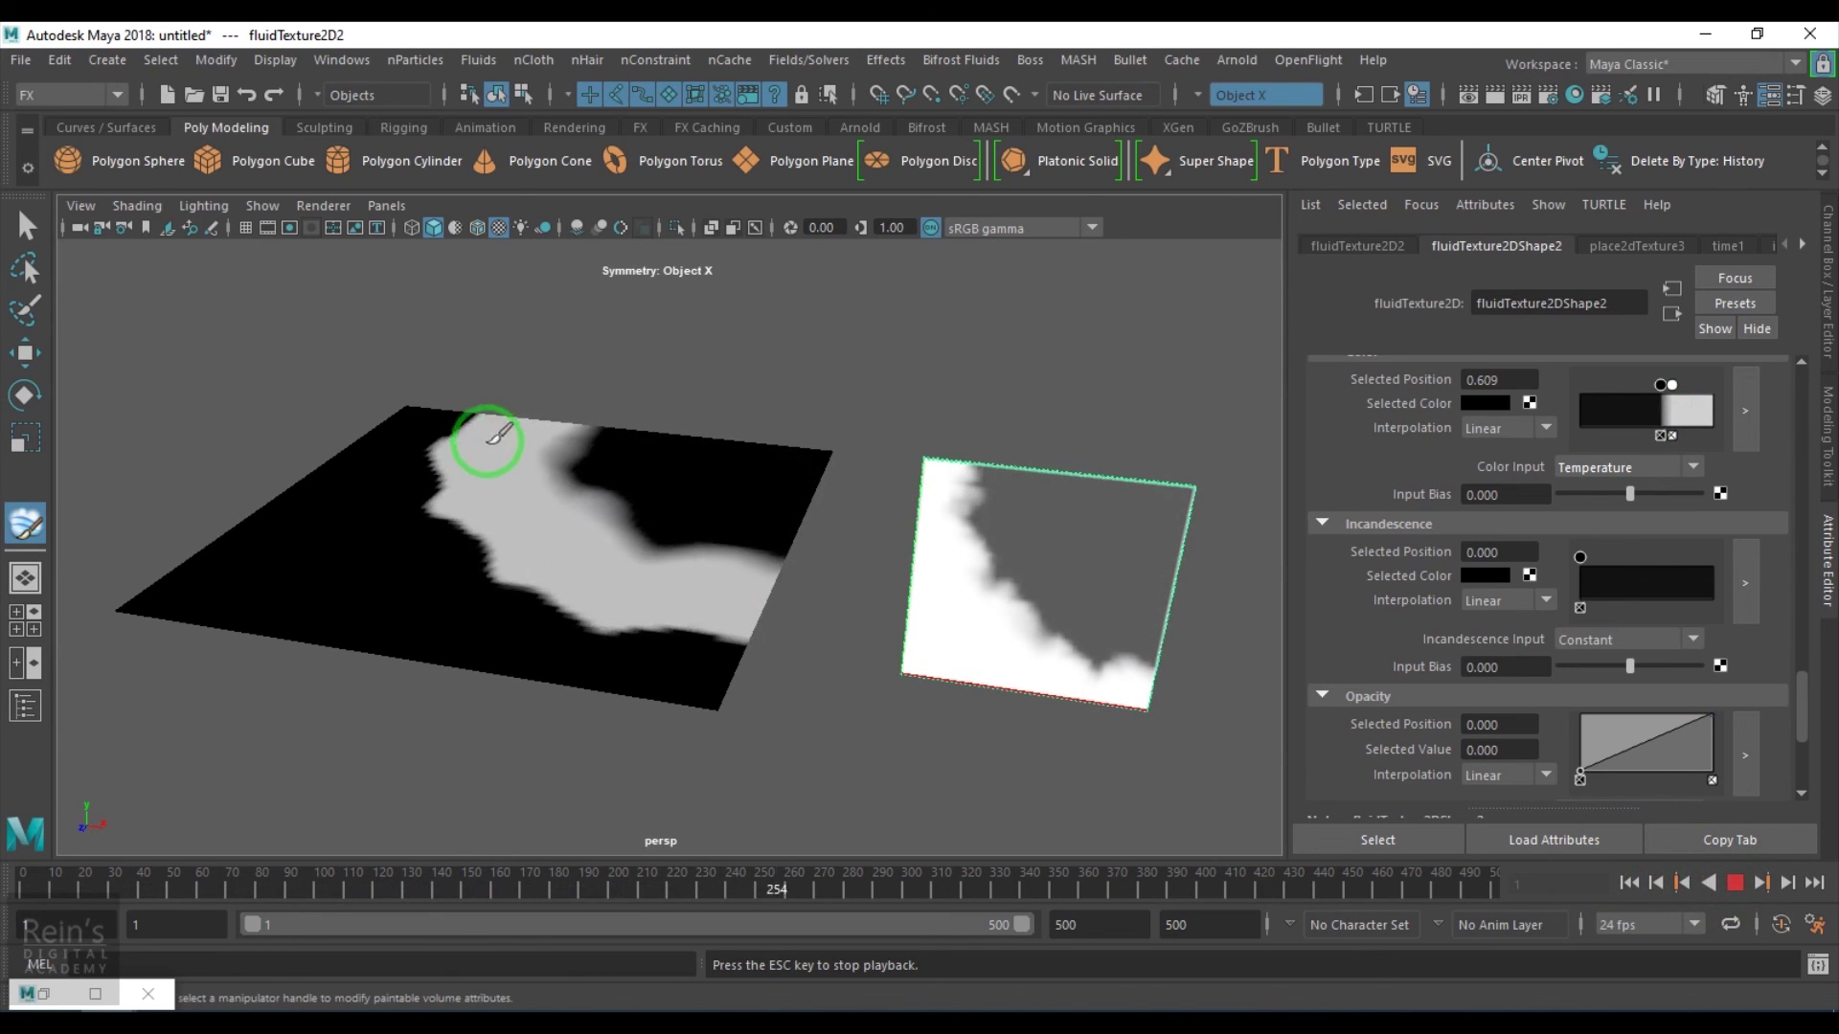
mouse_move(496, 436)
left_mouse_down()
mouse_move(468, 486)
mouse_move(622, 619)
mouse_move(465, 582)
mouse_move(312, 477)
mouse_move(353, 551)
mouse_move(395, 574)
mouse_move(185, 547)
mouse_move(334, 589)
left_mouse_up()
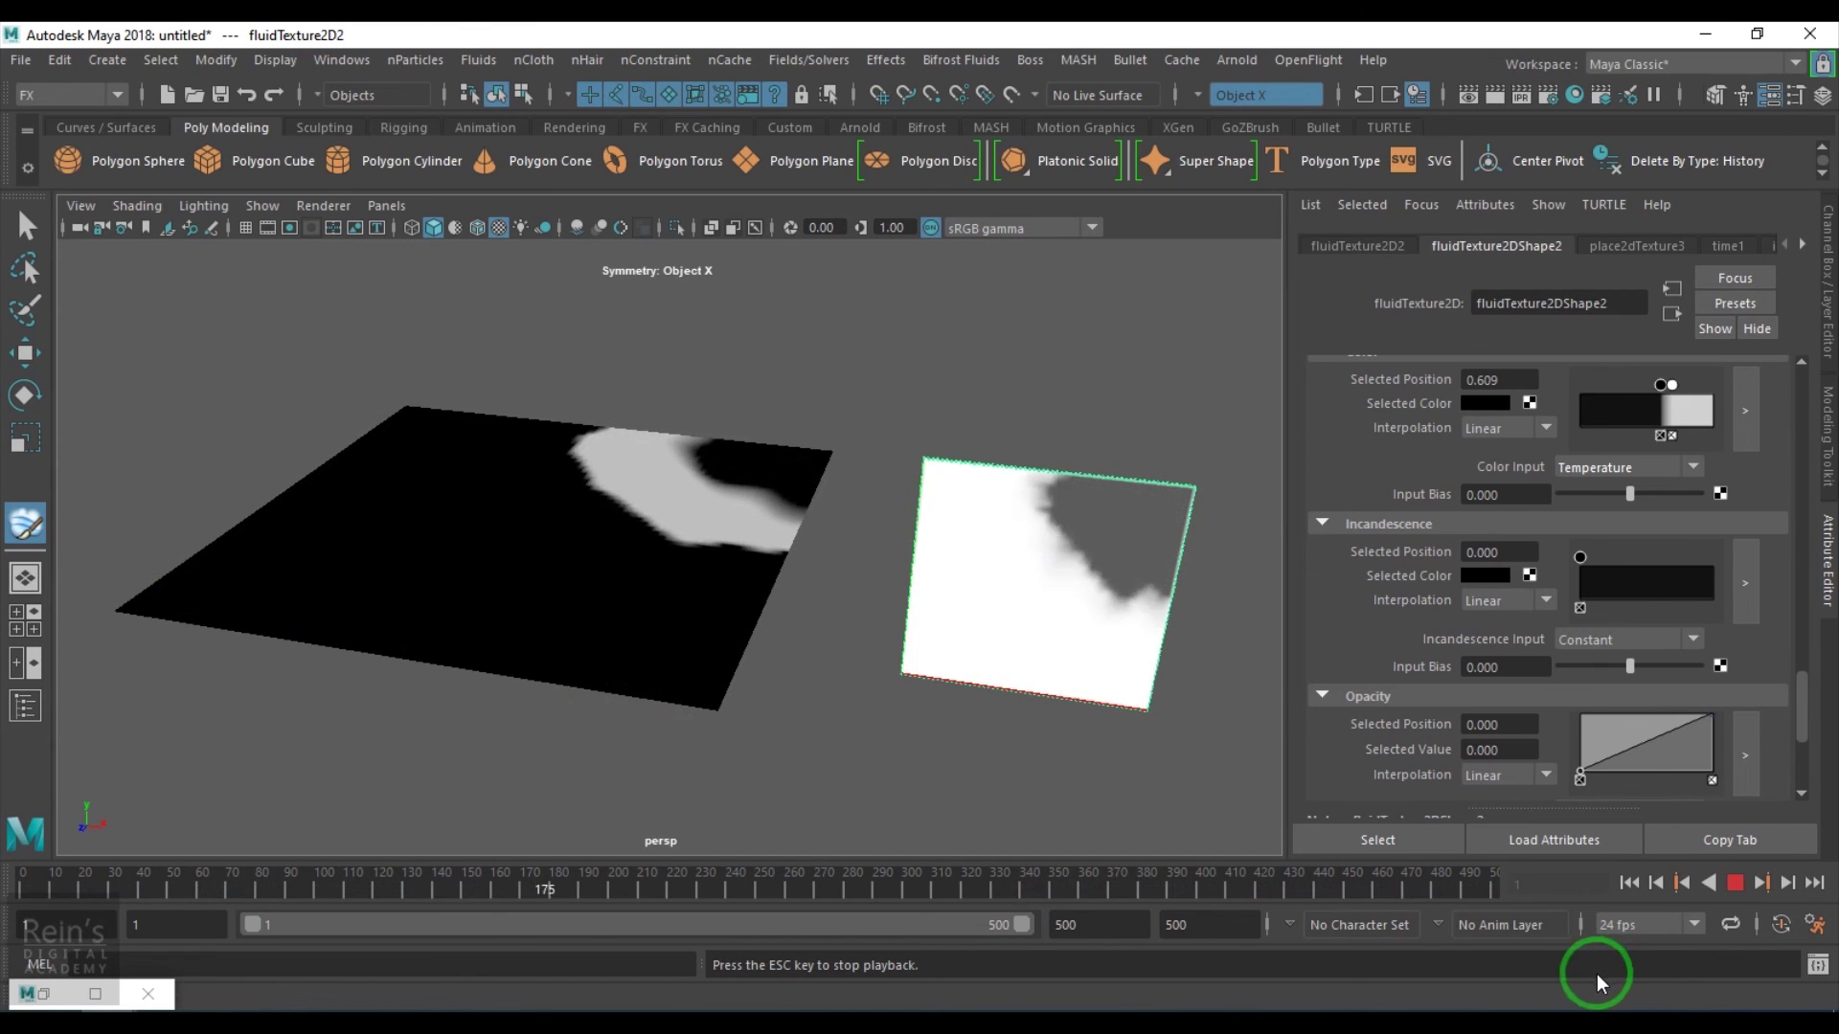
left_click(1735, 882)
- Add a black colour ramp key beside the white band, then replay until frame 375
left_click(1708, 419)
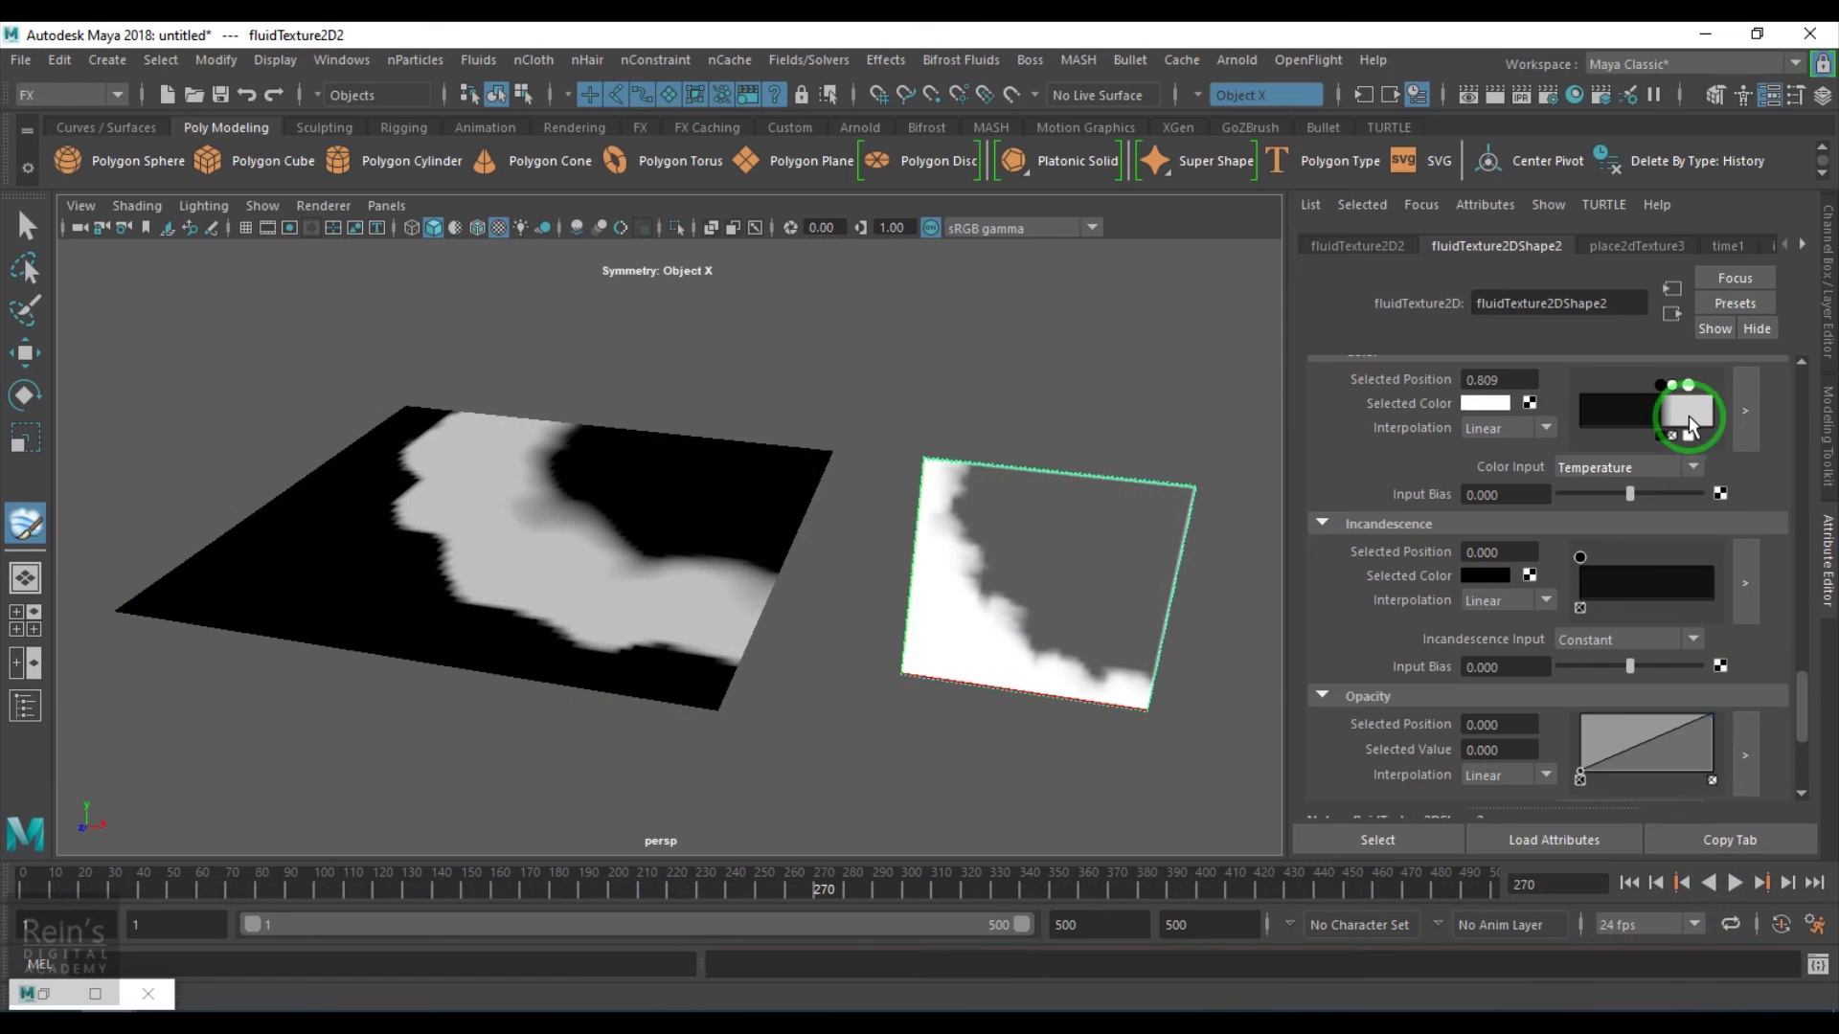
left_click(1492, 404)
left_click(1519, 450)
left_click(1484, 403)
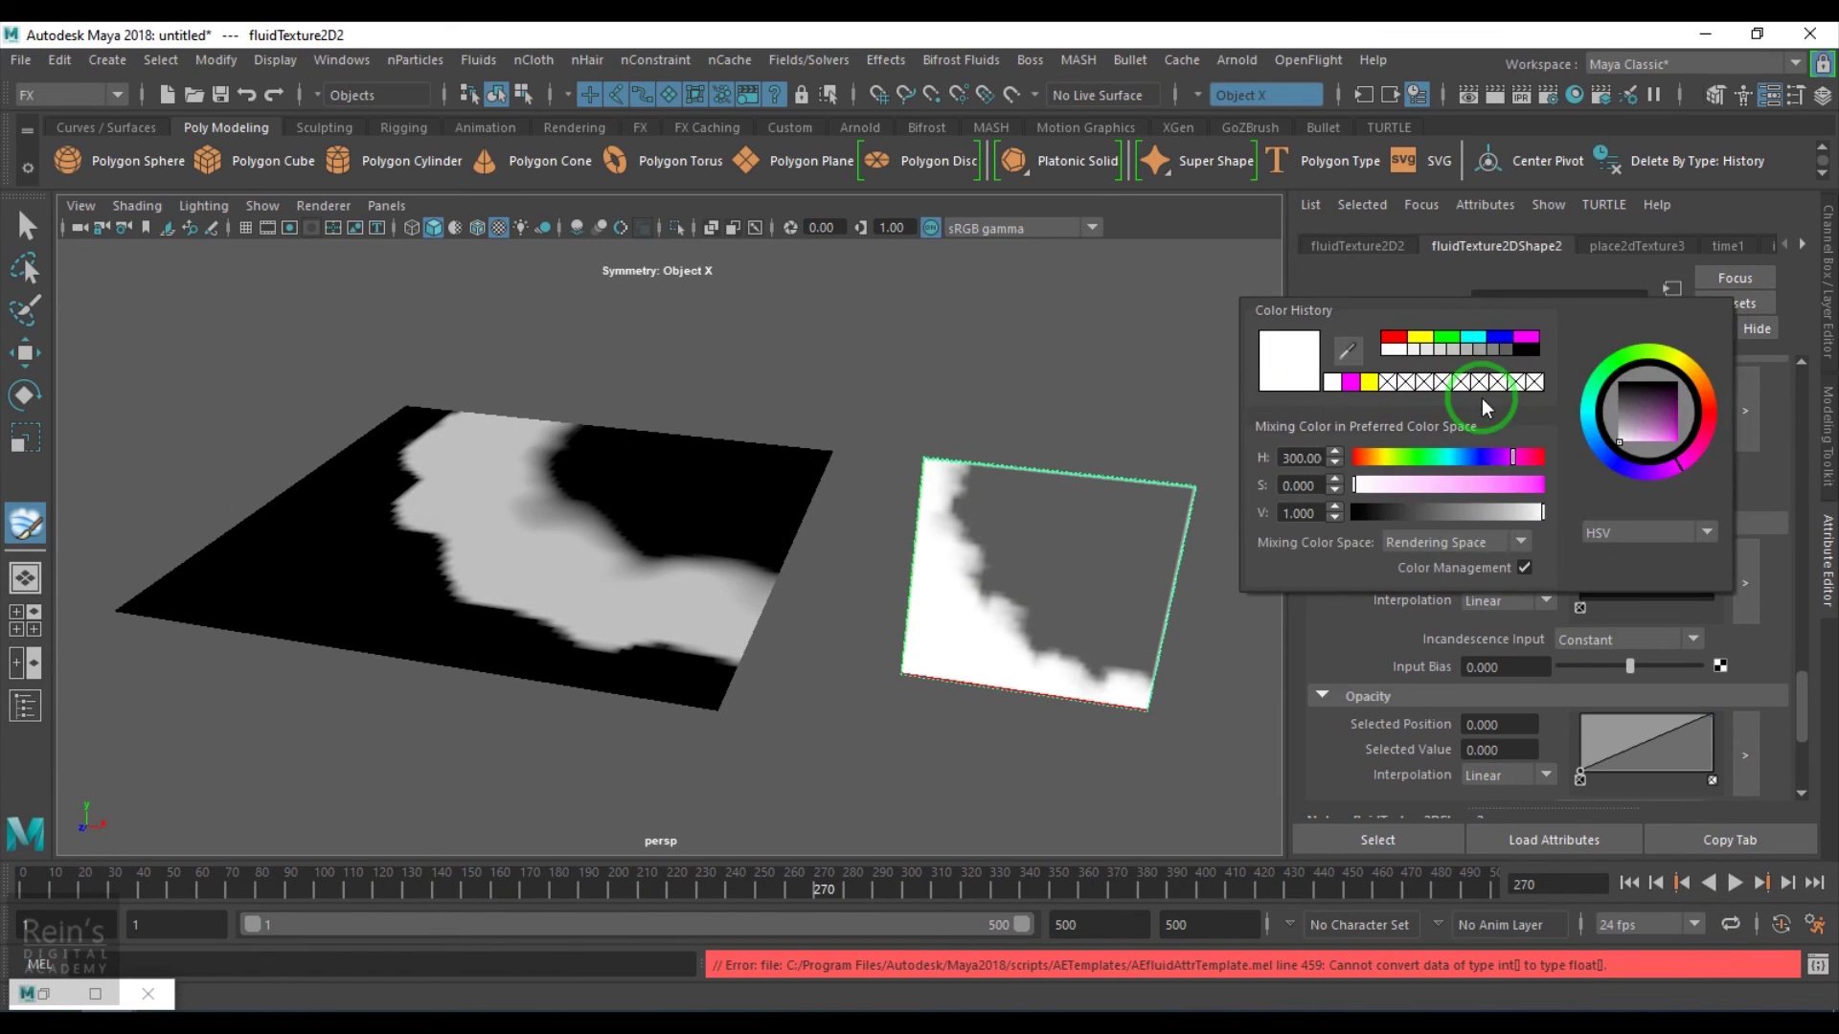
left_click_drag(1405, 510, 1268, 503)
left_click(1766, 433)
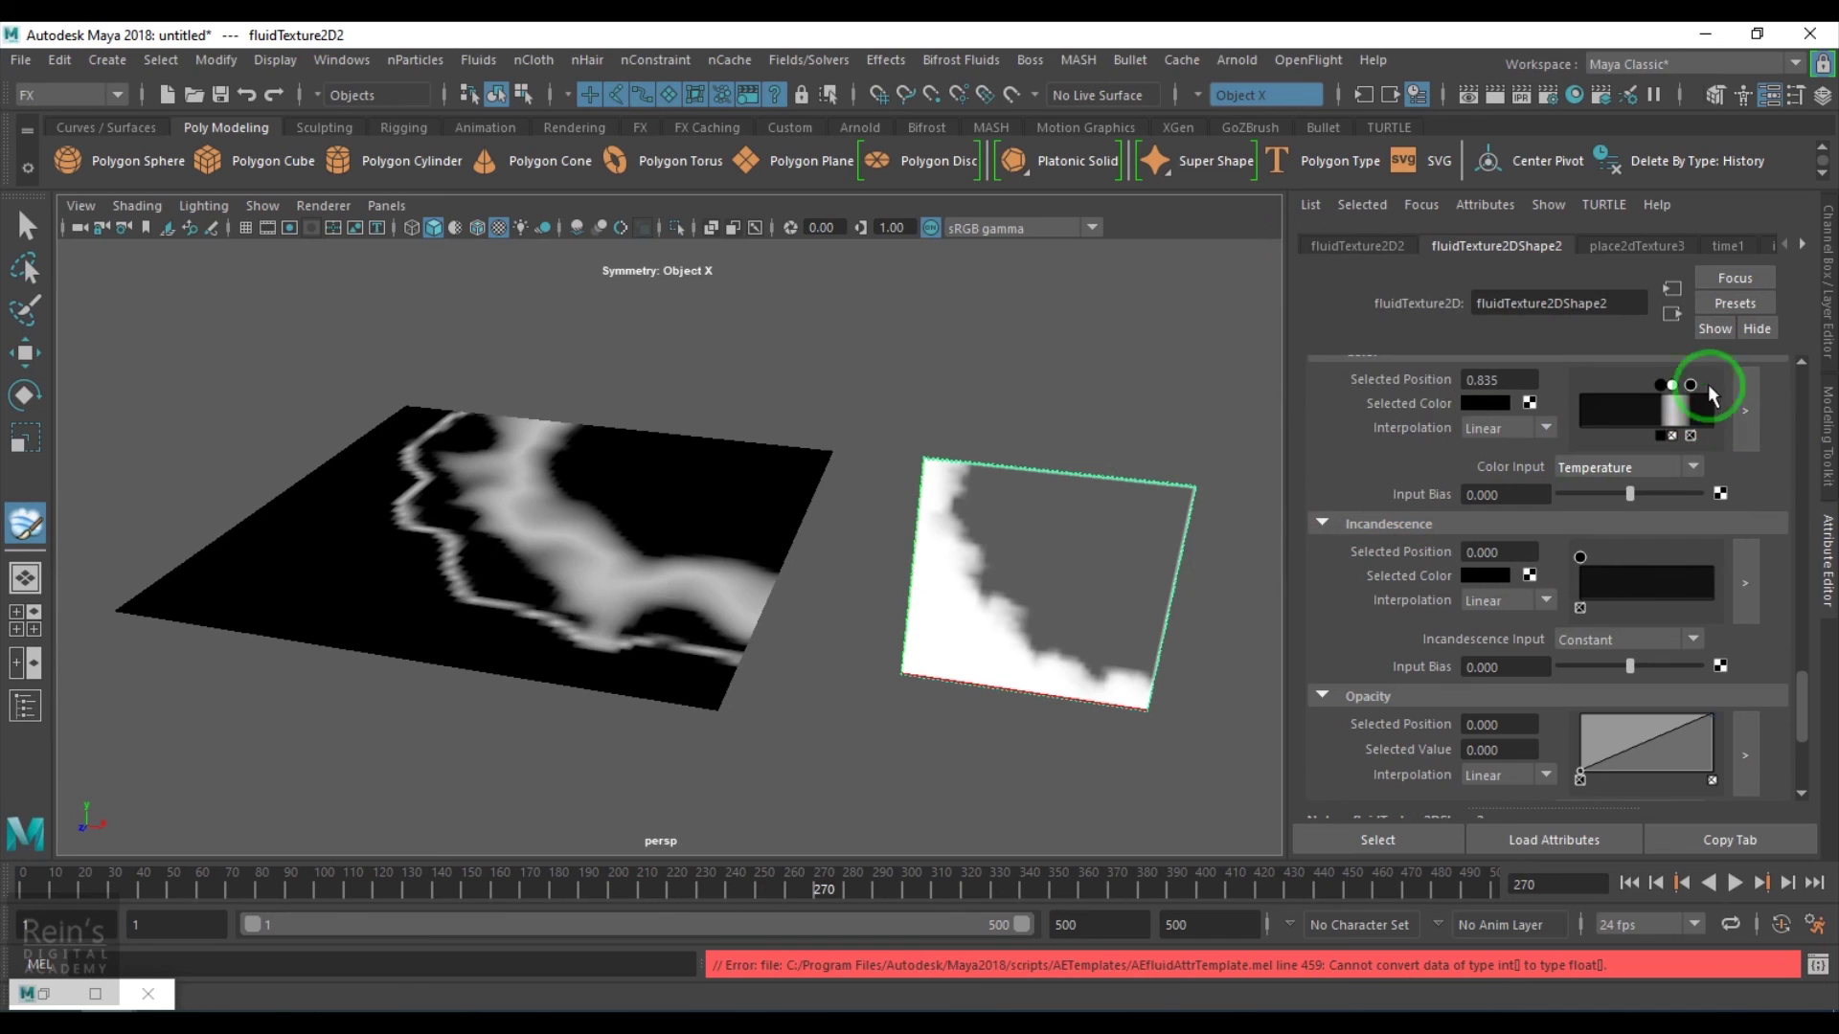
left_click_drag(1692, 388, 1676, 383)
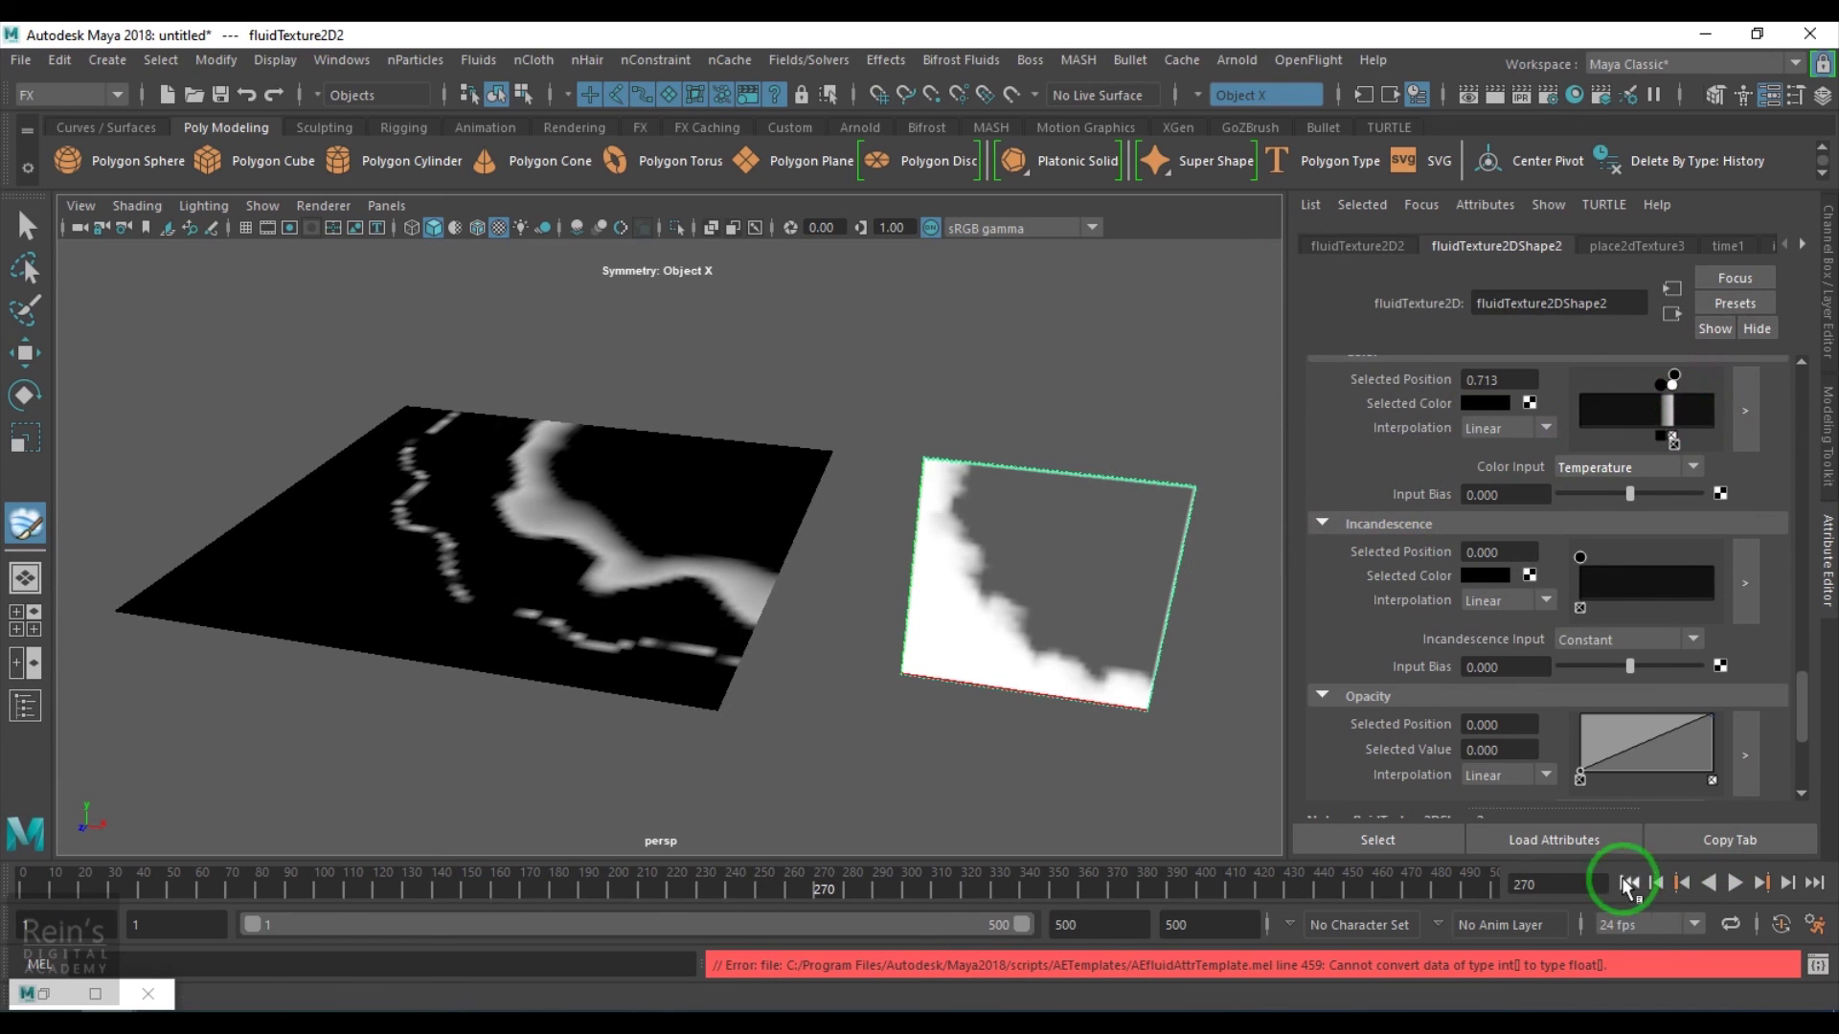
left_click(1629, 882)
left_click(1737, 883)
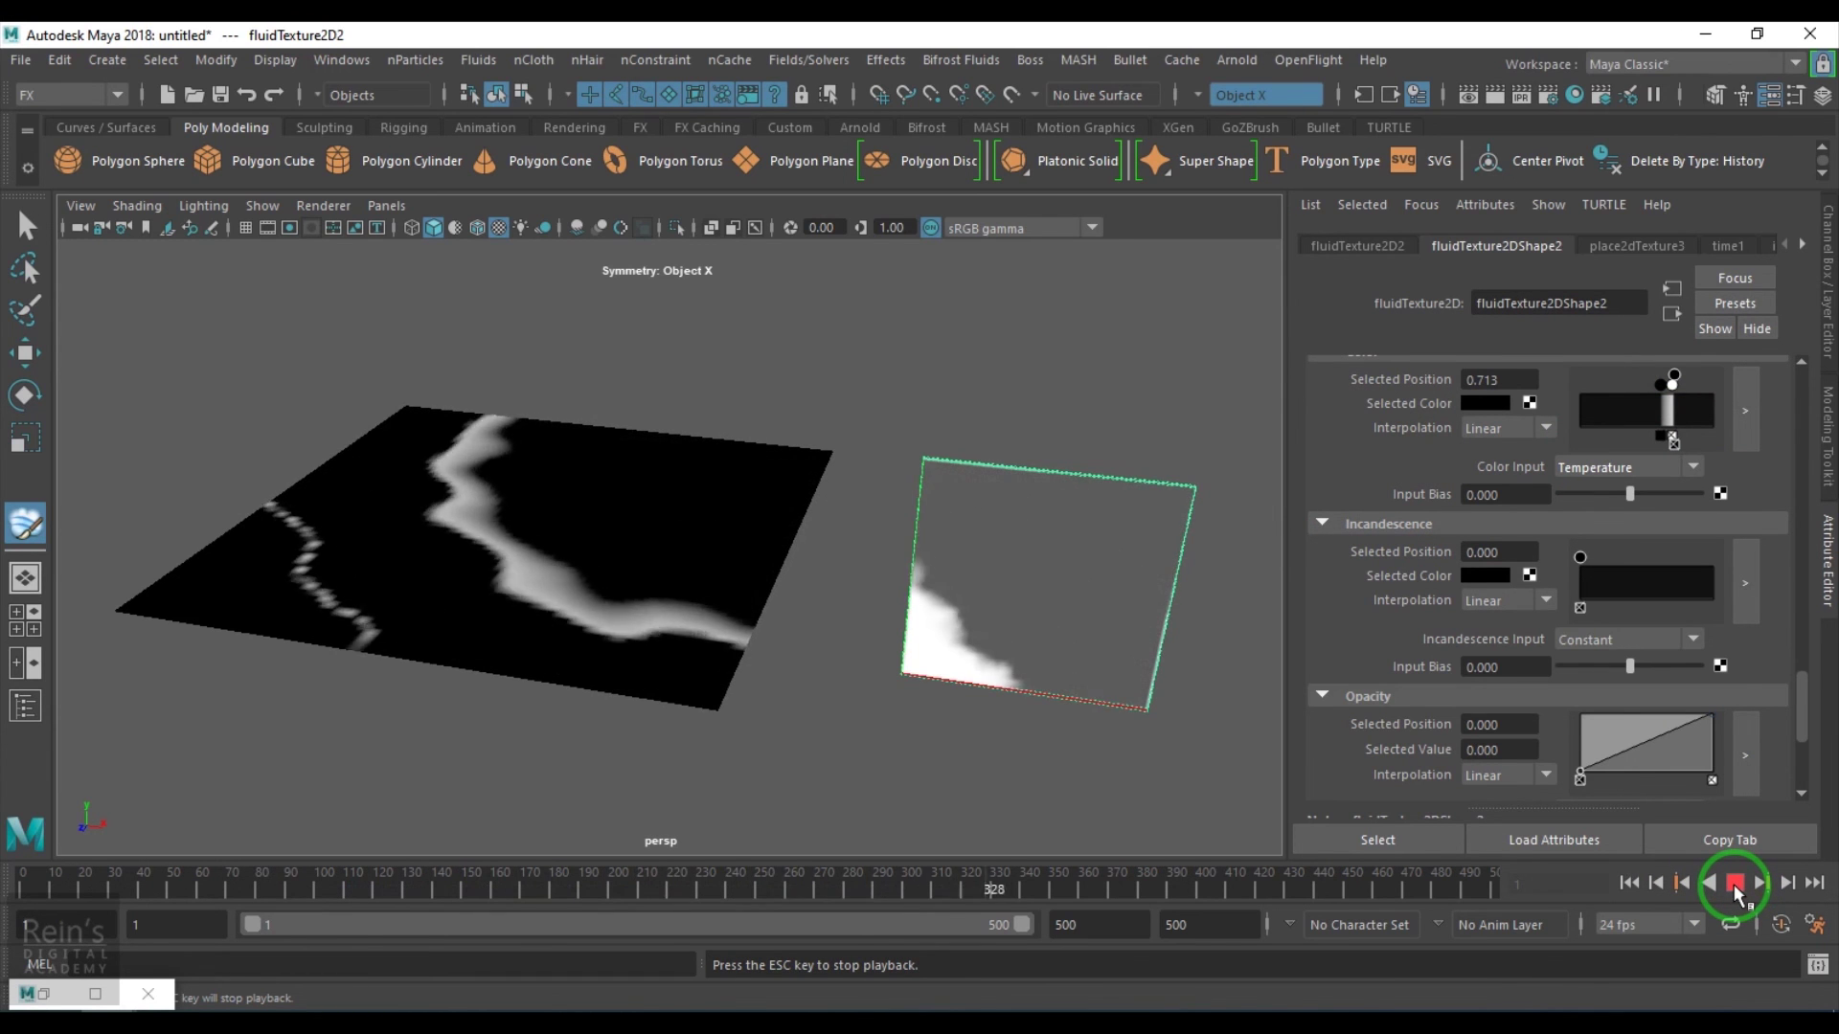
left_click(1734, 882)
- Move the top colour ramp key to 0.913 to narrow the white band, and replay from the start
left_click(1690, 383)
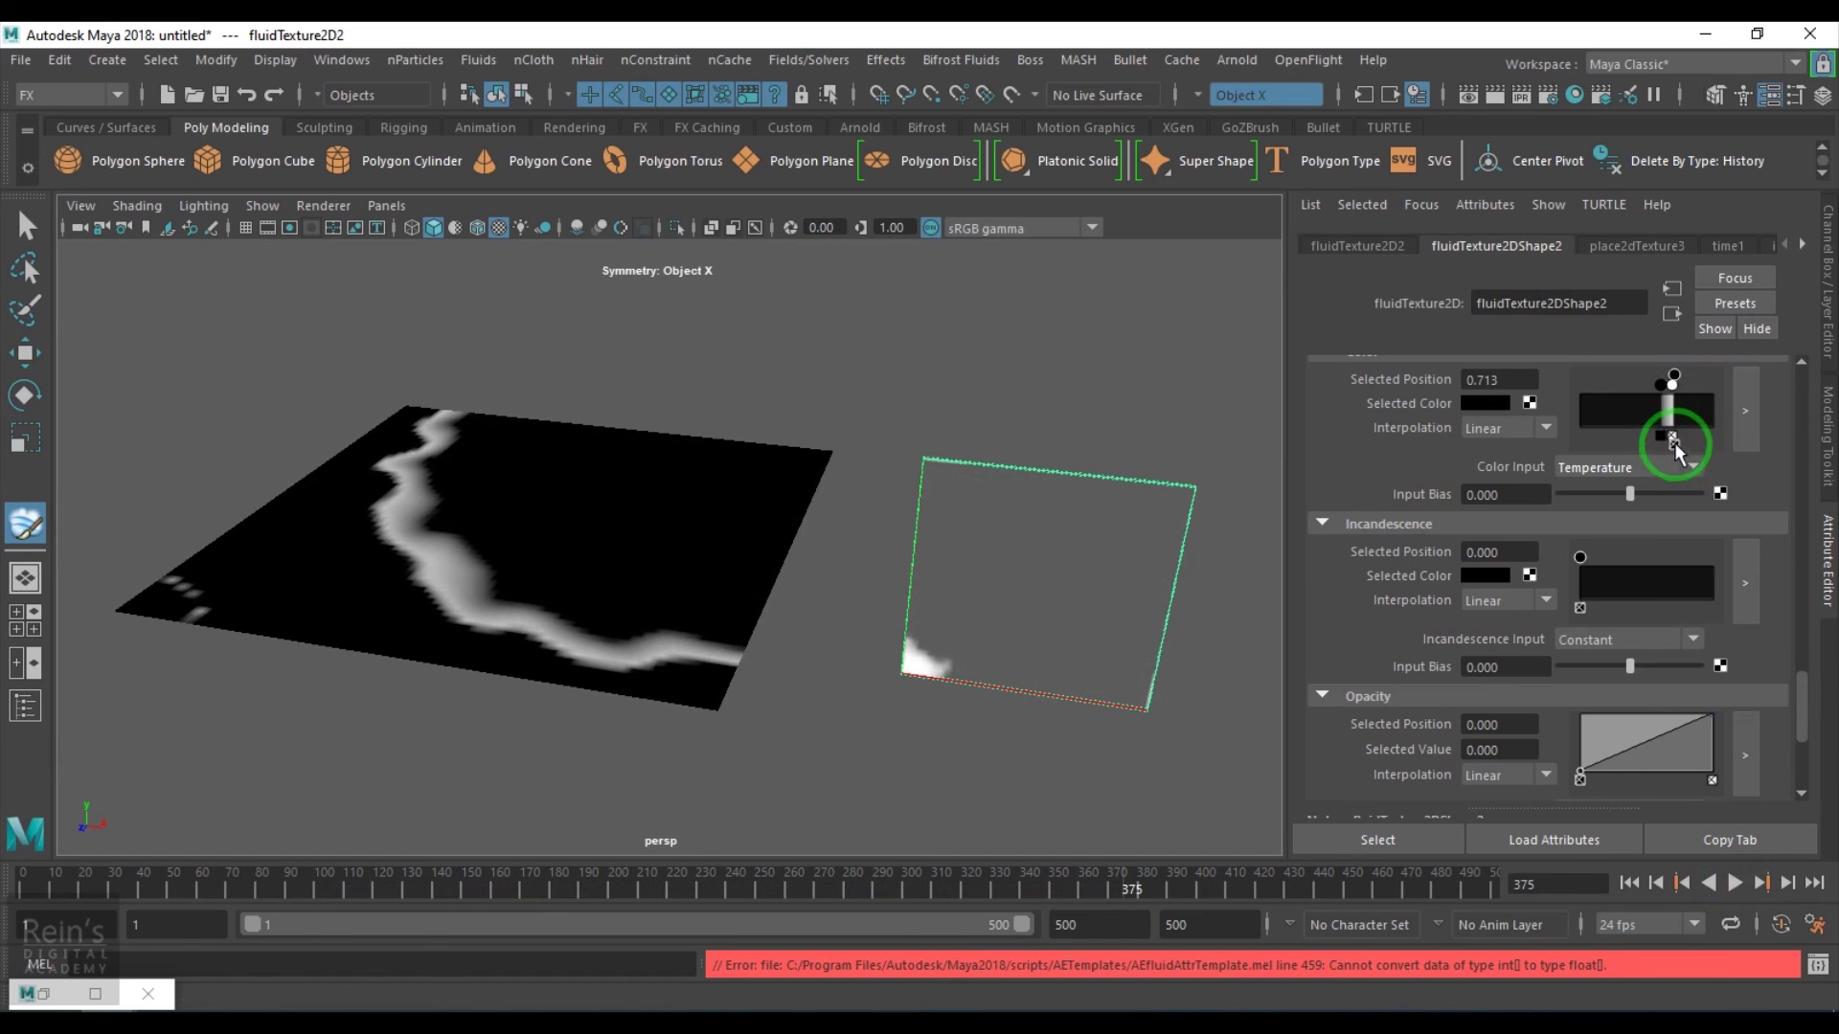
mouse_move(1676, 450)
left_mouse_down()
mouse_move(1684, 383)
mouse_move(1713, 400)
mouse_move(1682, 389)
mouse_move(1701, 386)
left_mouse_up()
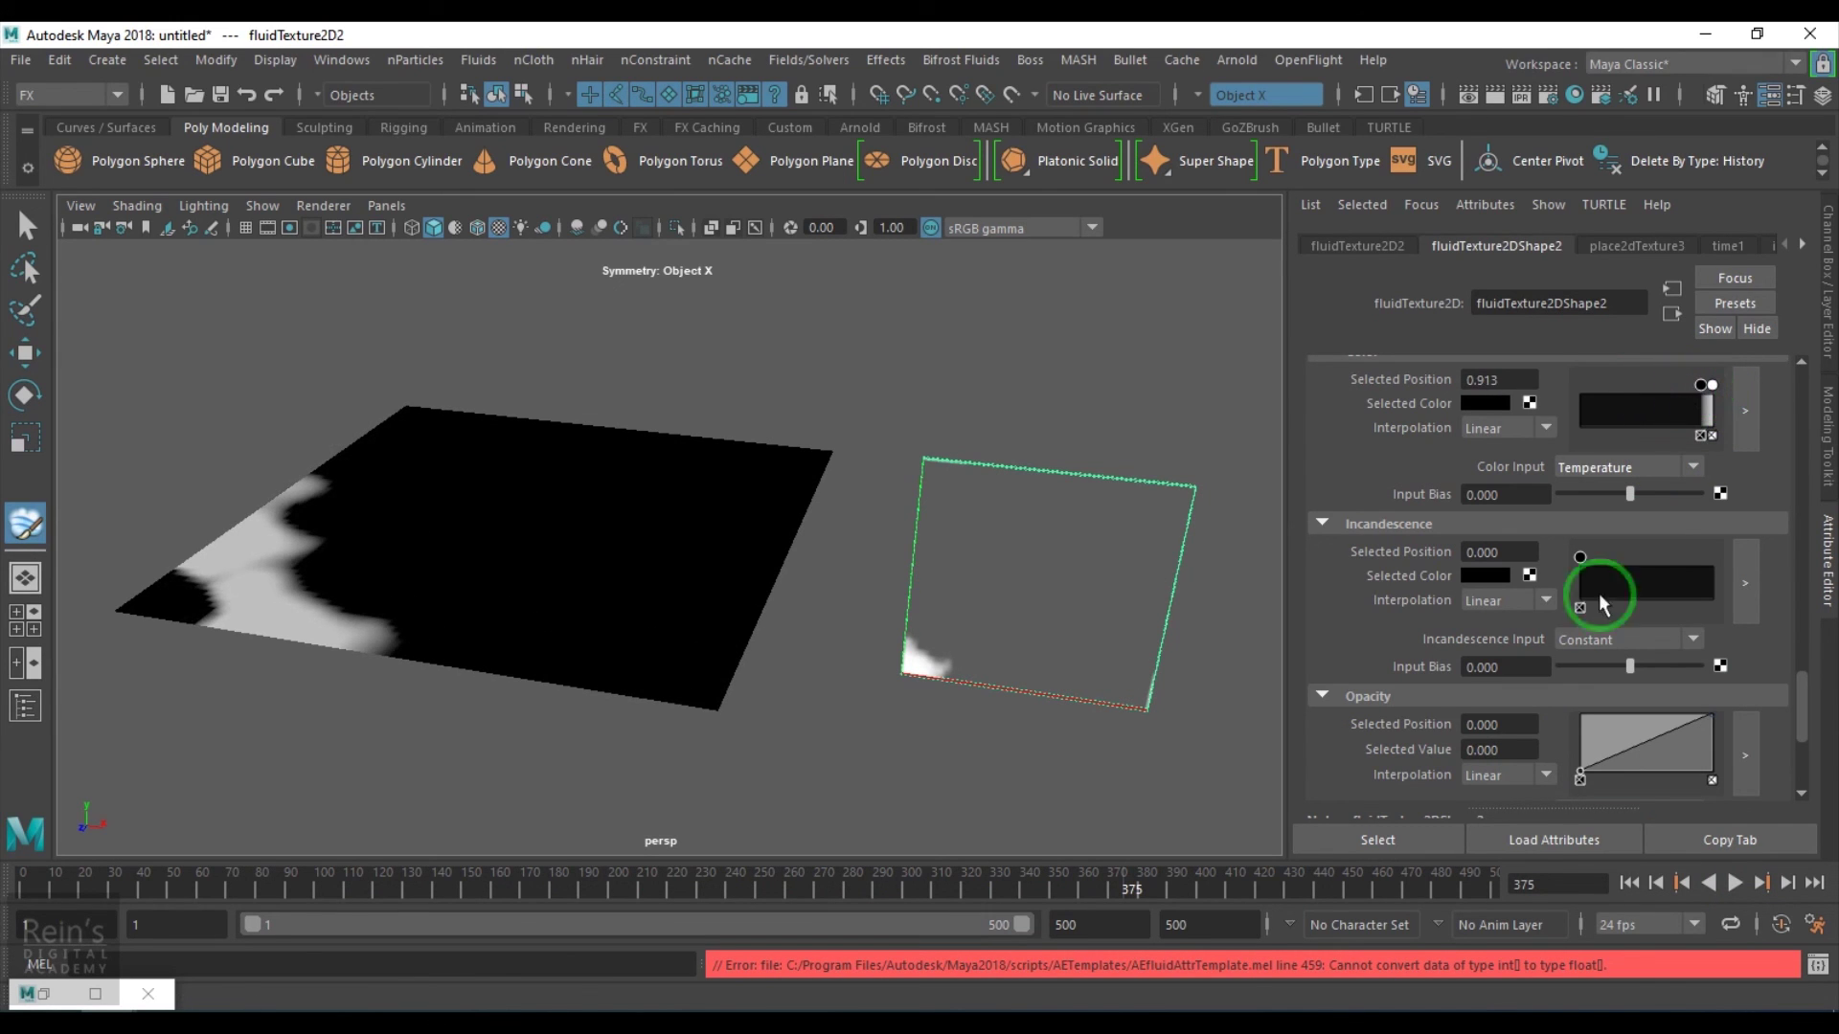
left_click(1638, 886)
left_click(1734, 885)
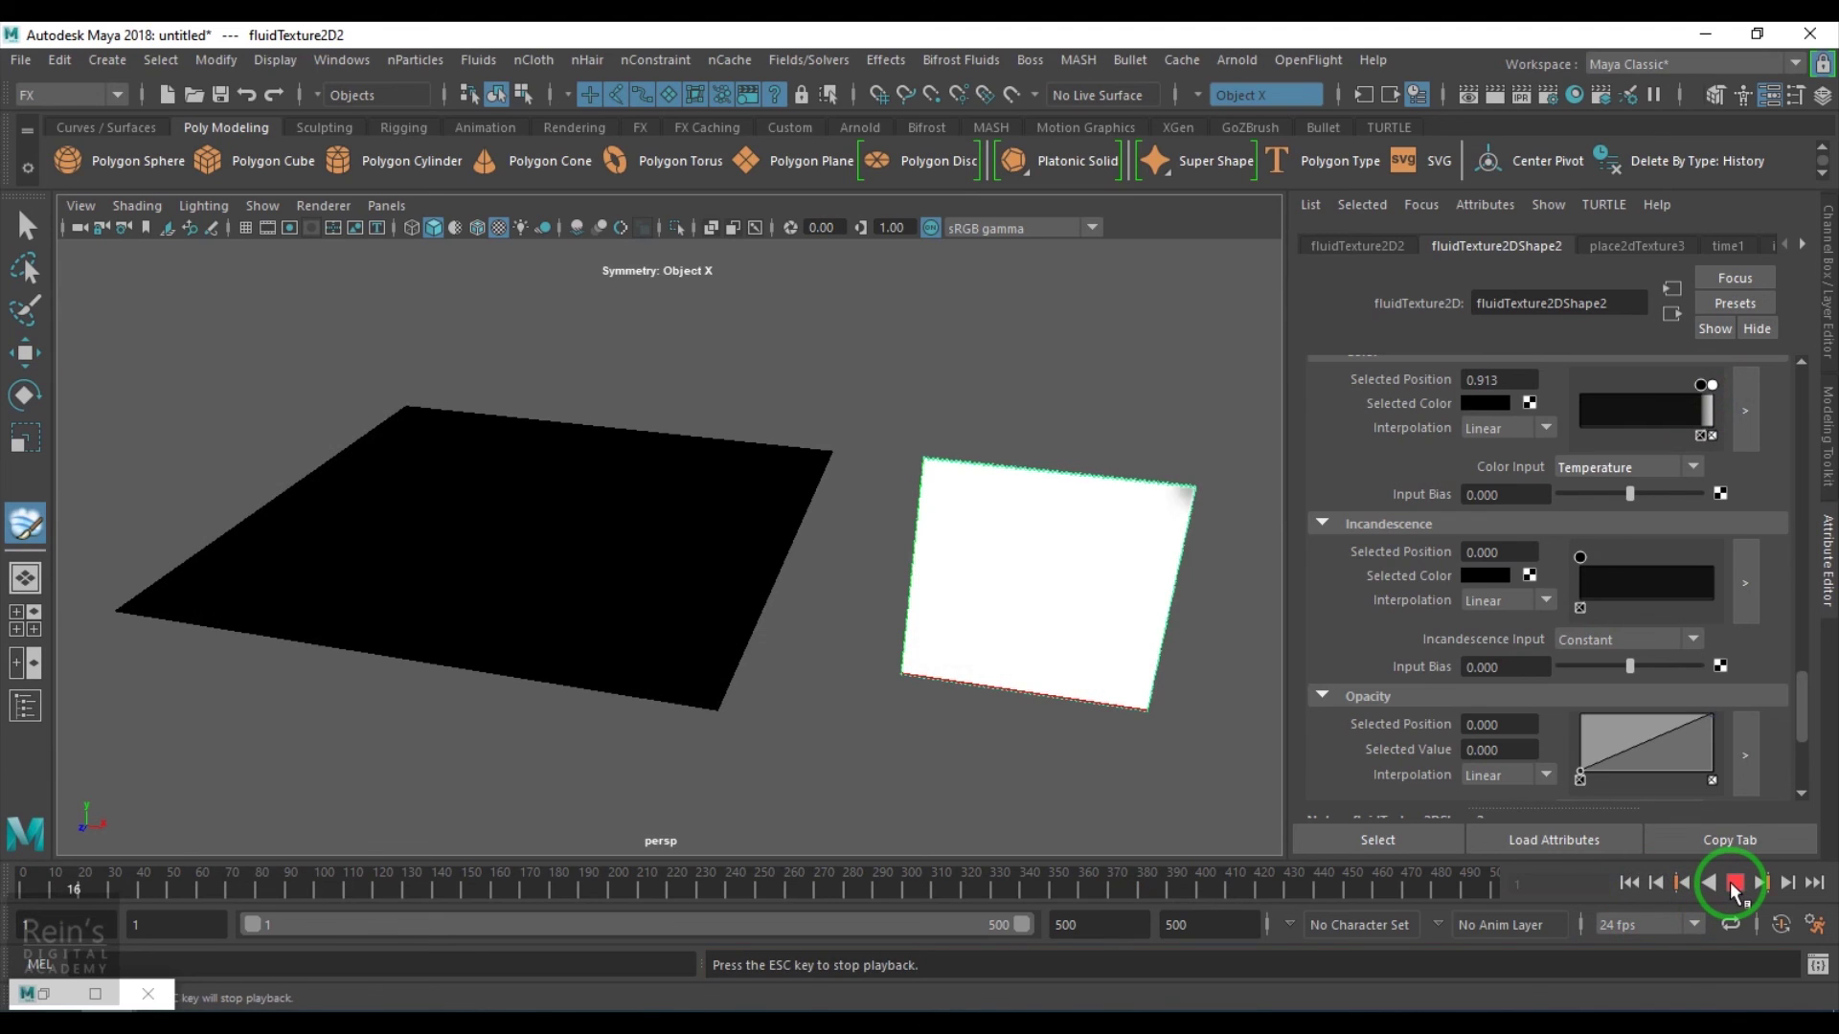